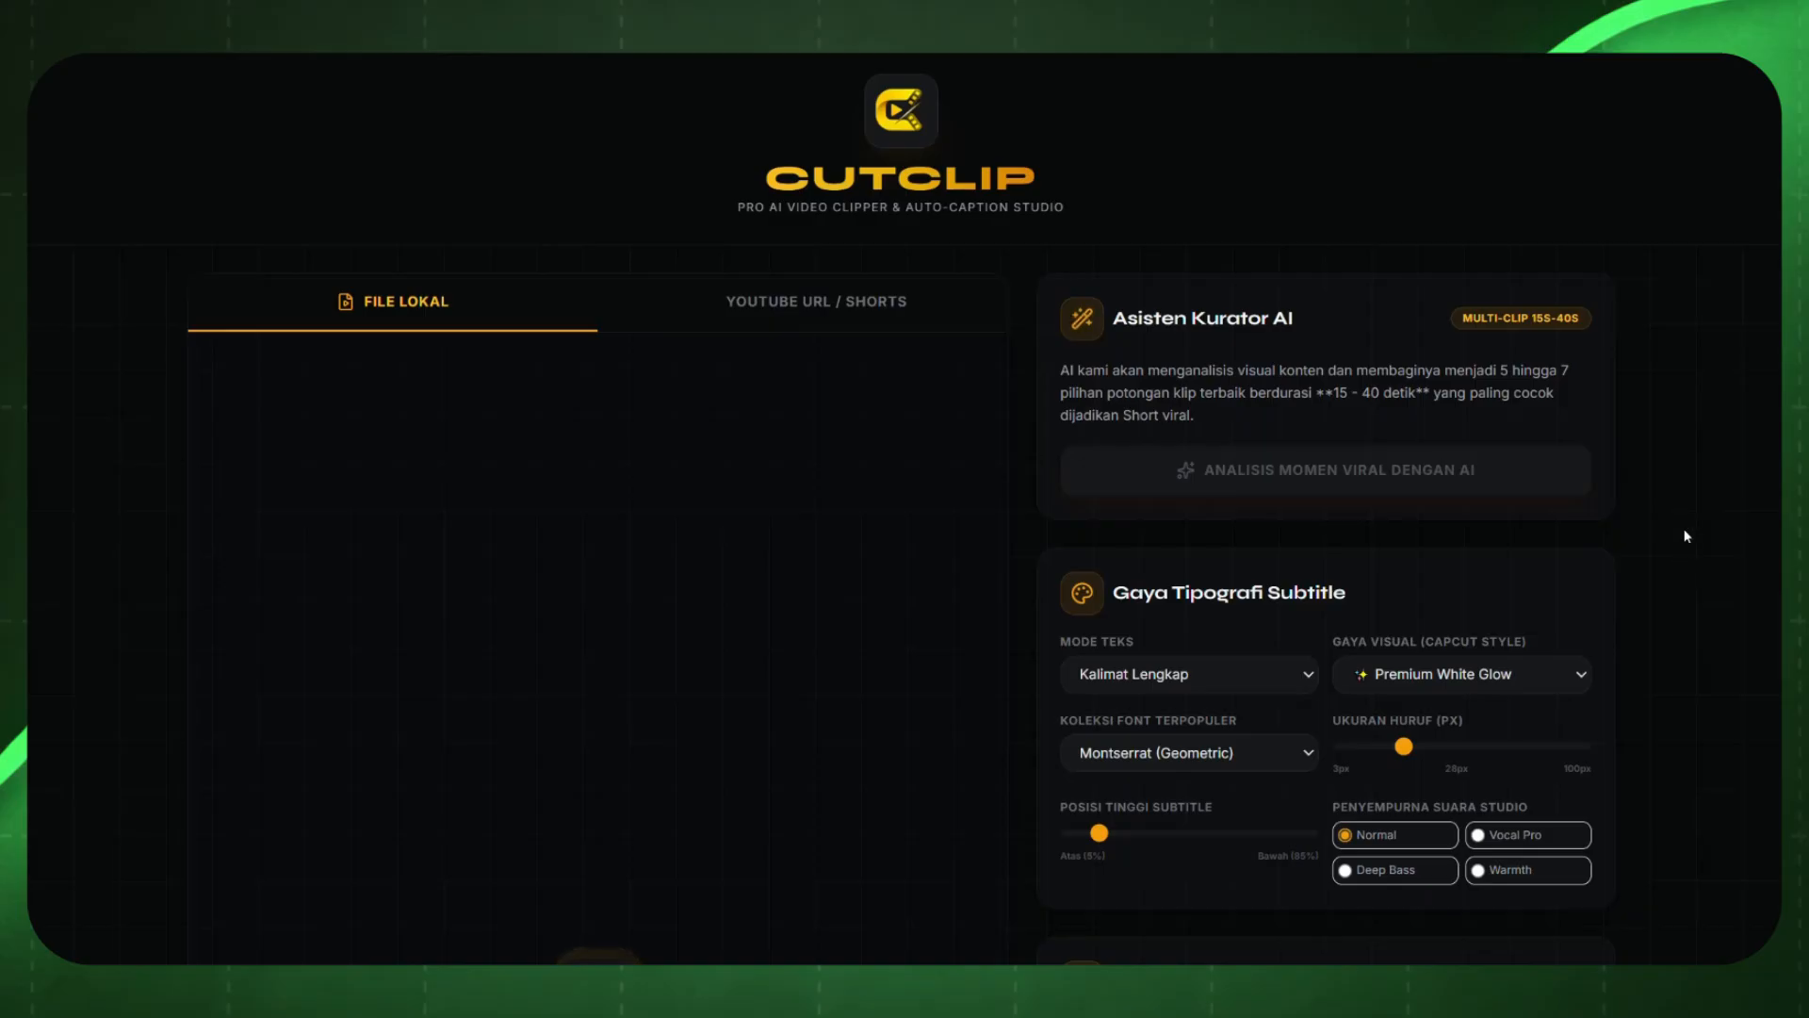
Step: Load the local video "Cara Realistis Anak Muda Mencapai 1 Miliar Pertama" from Downloads and run the AI viral-moment analysis on it
left_click(828, 415)
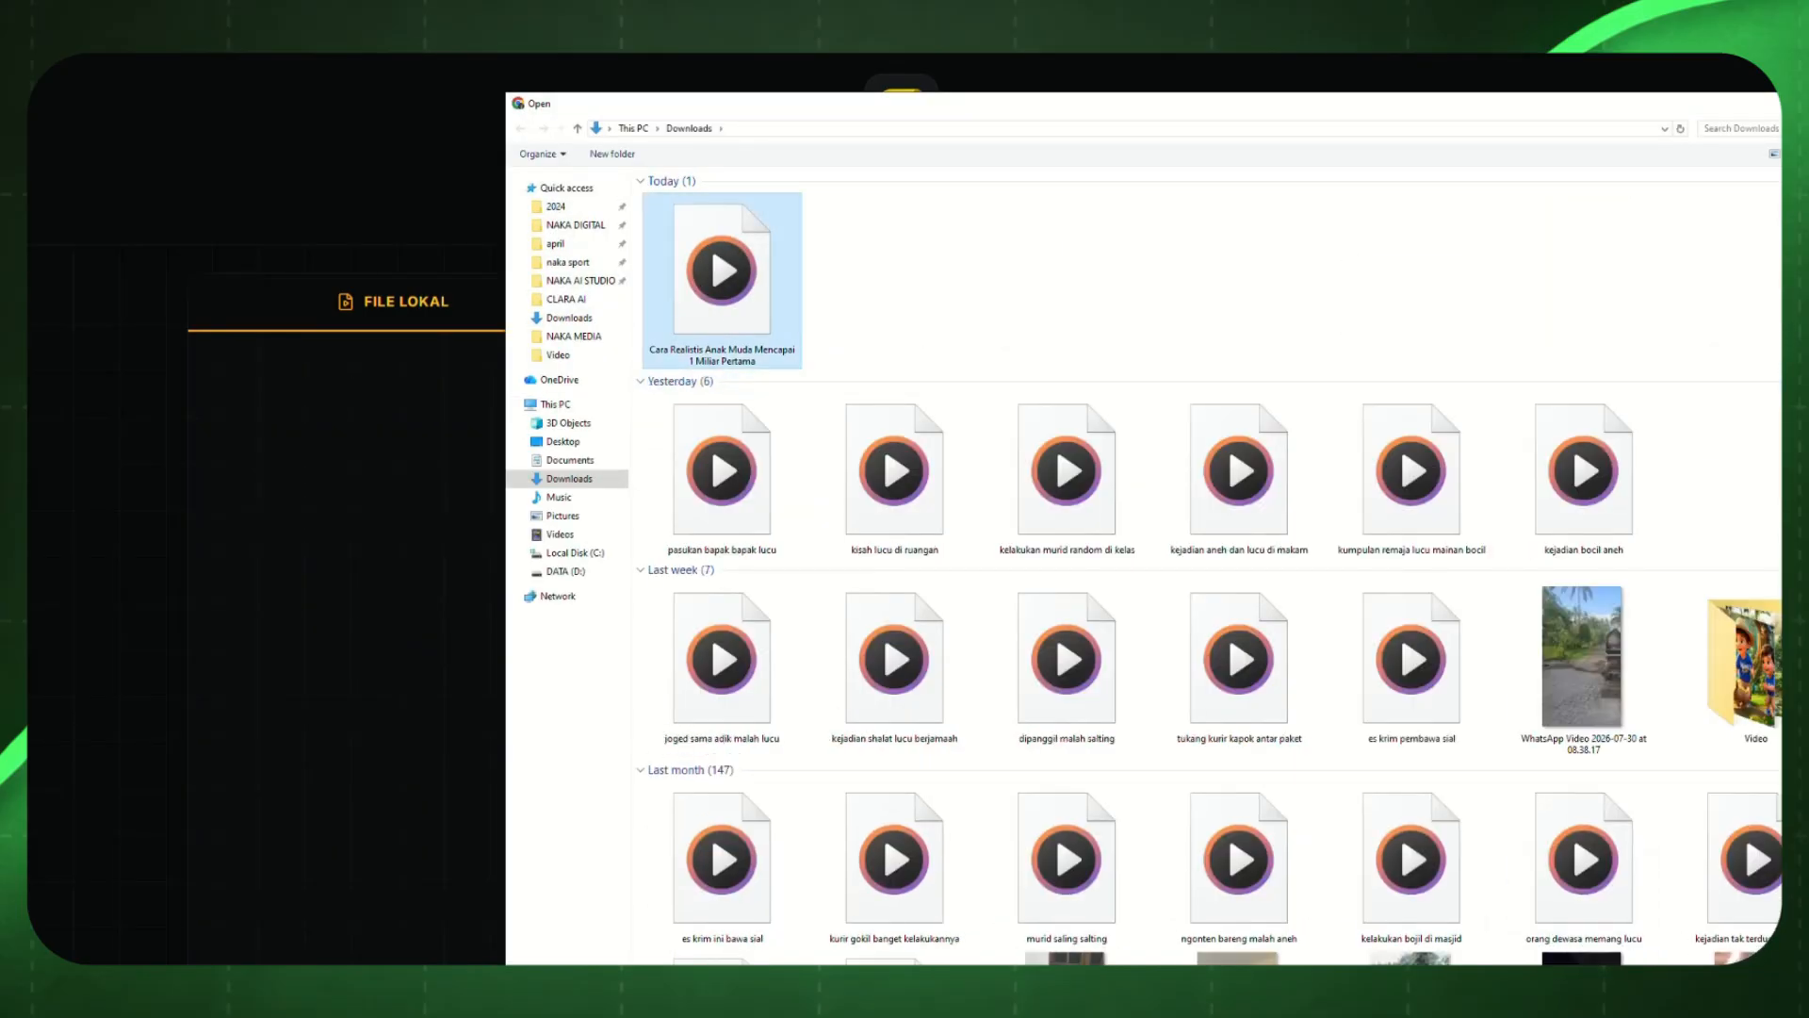
double_click(721, 280)
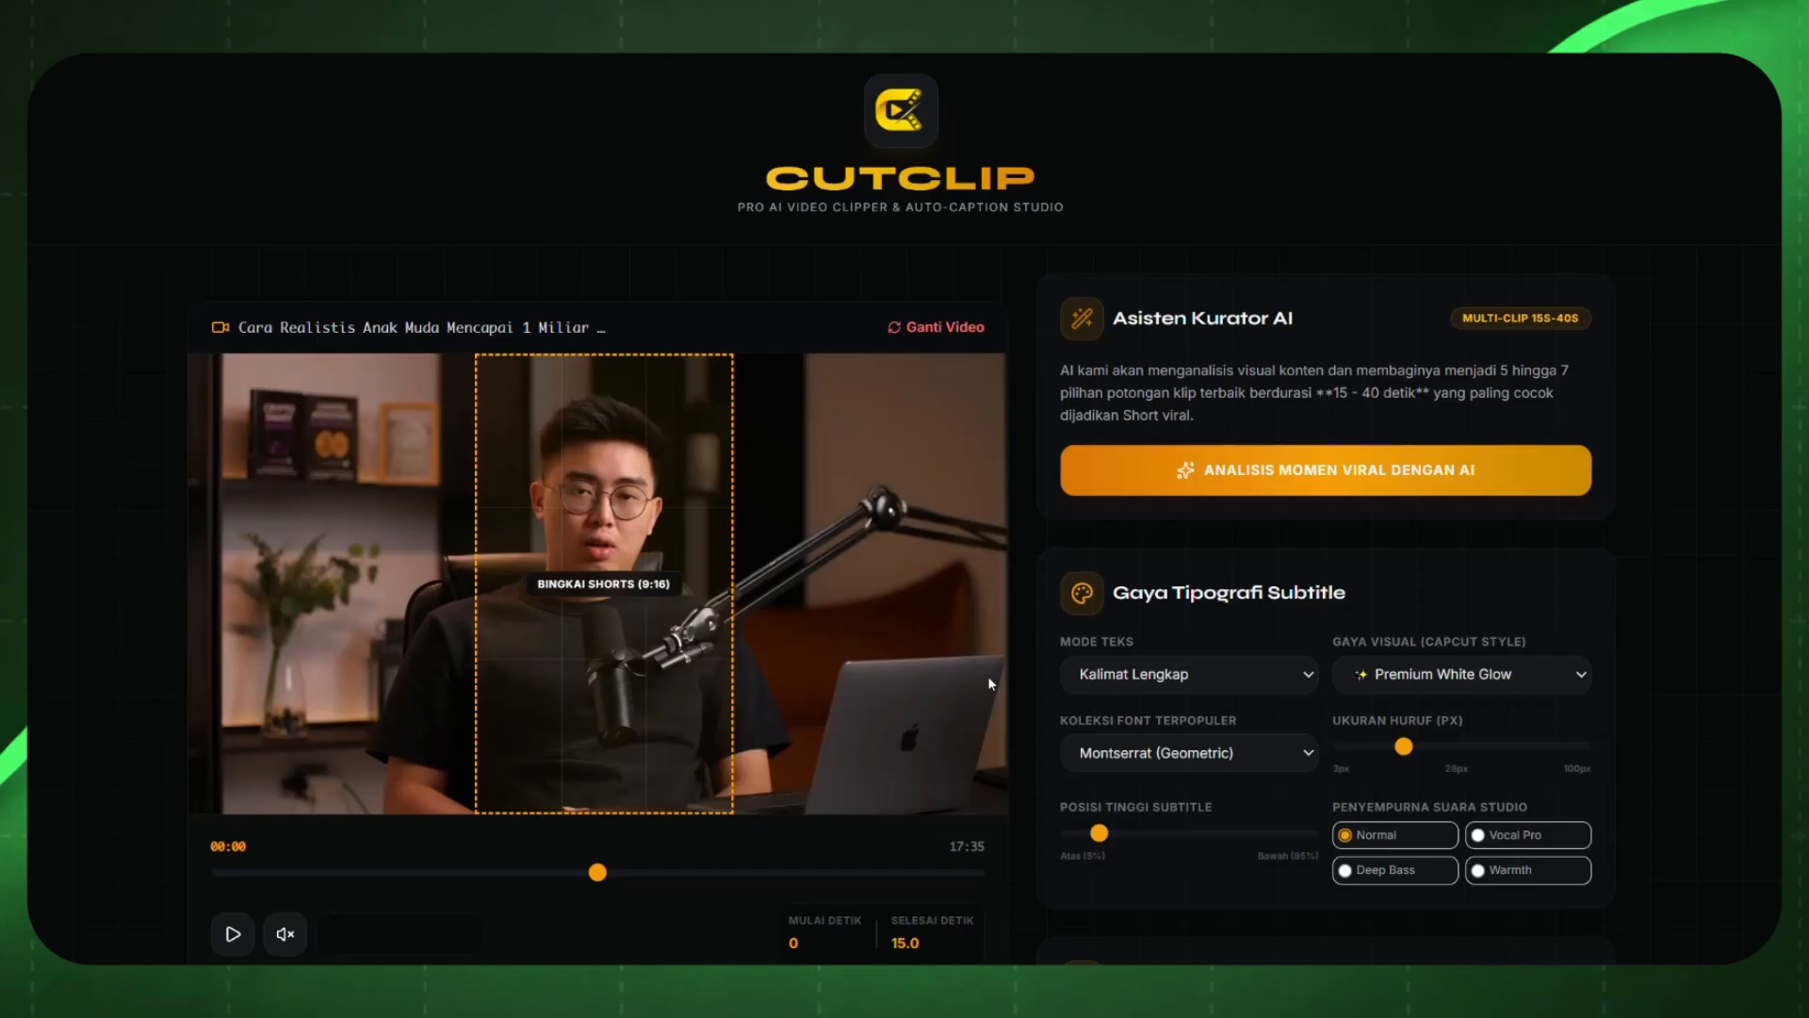
left_click(1369, 474)
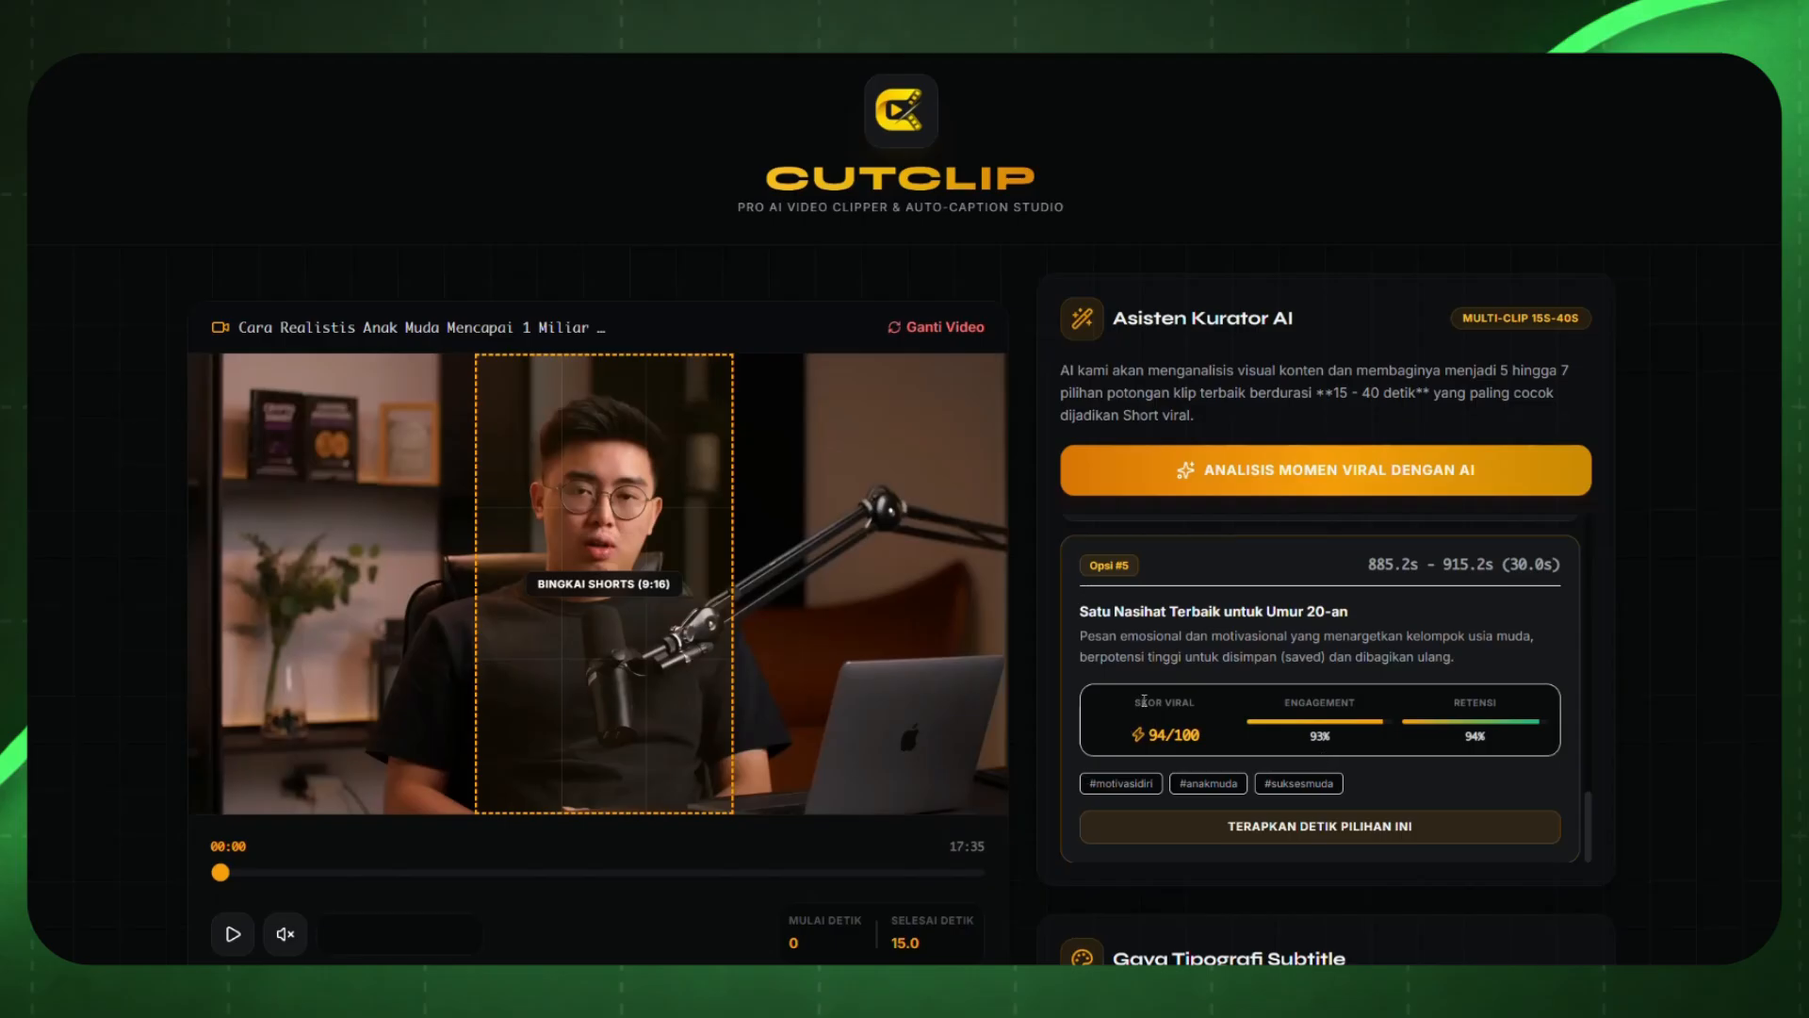
Step: Apply the time range of suggested clip Opsi #5, "Satu Nasihat Terbaik untuk Umur 20-an", to the video's cut
left_click_drag(1135, 701, 1225, 738)
left_click(1225, 739)
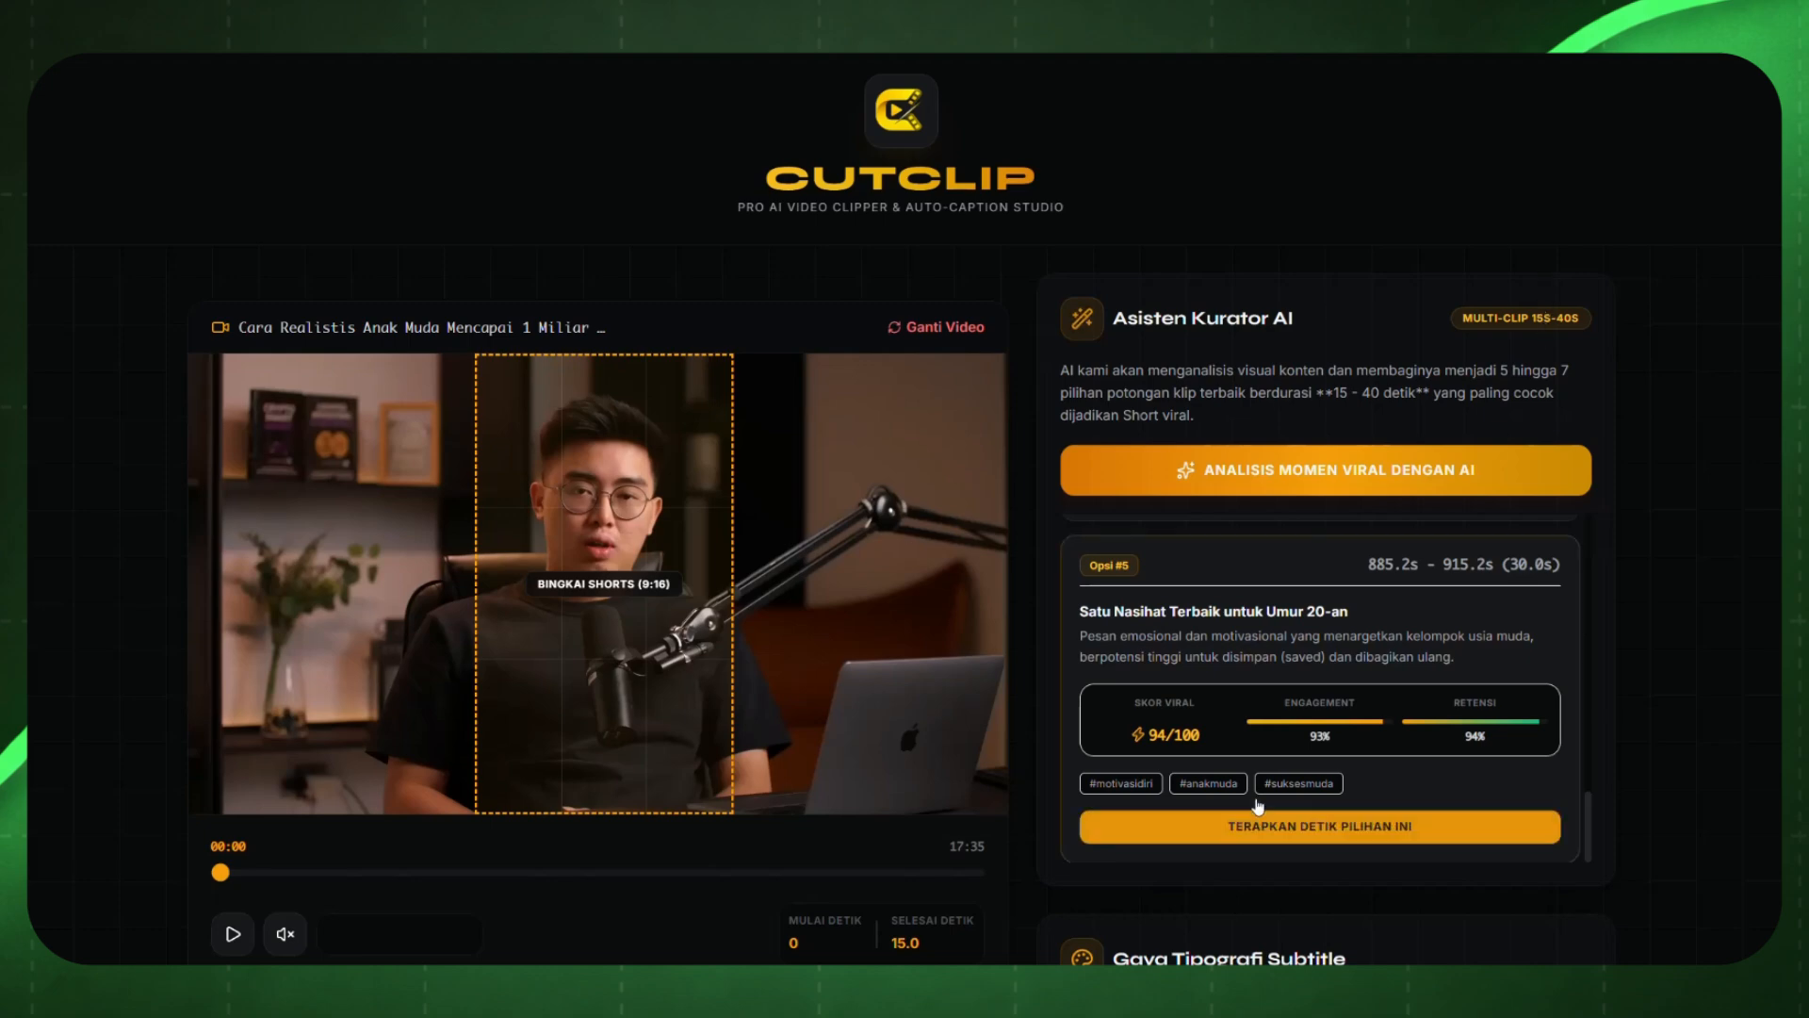
left_click(1336, 829)
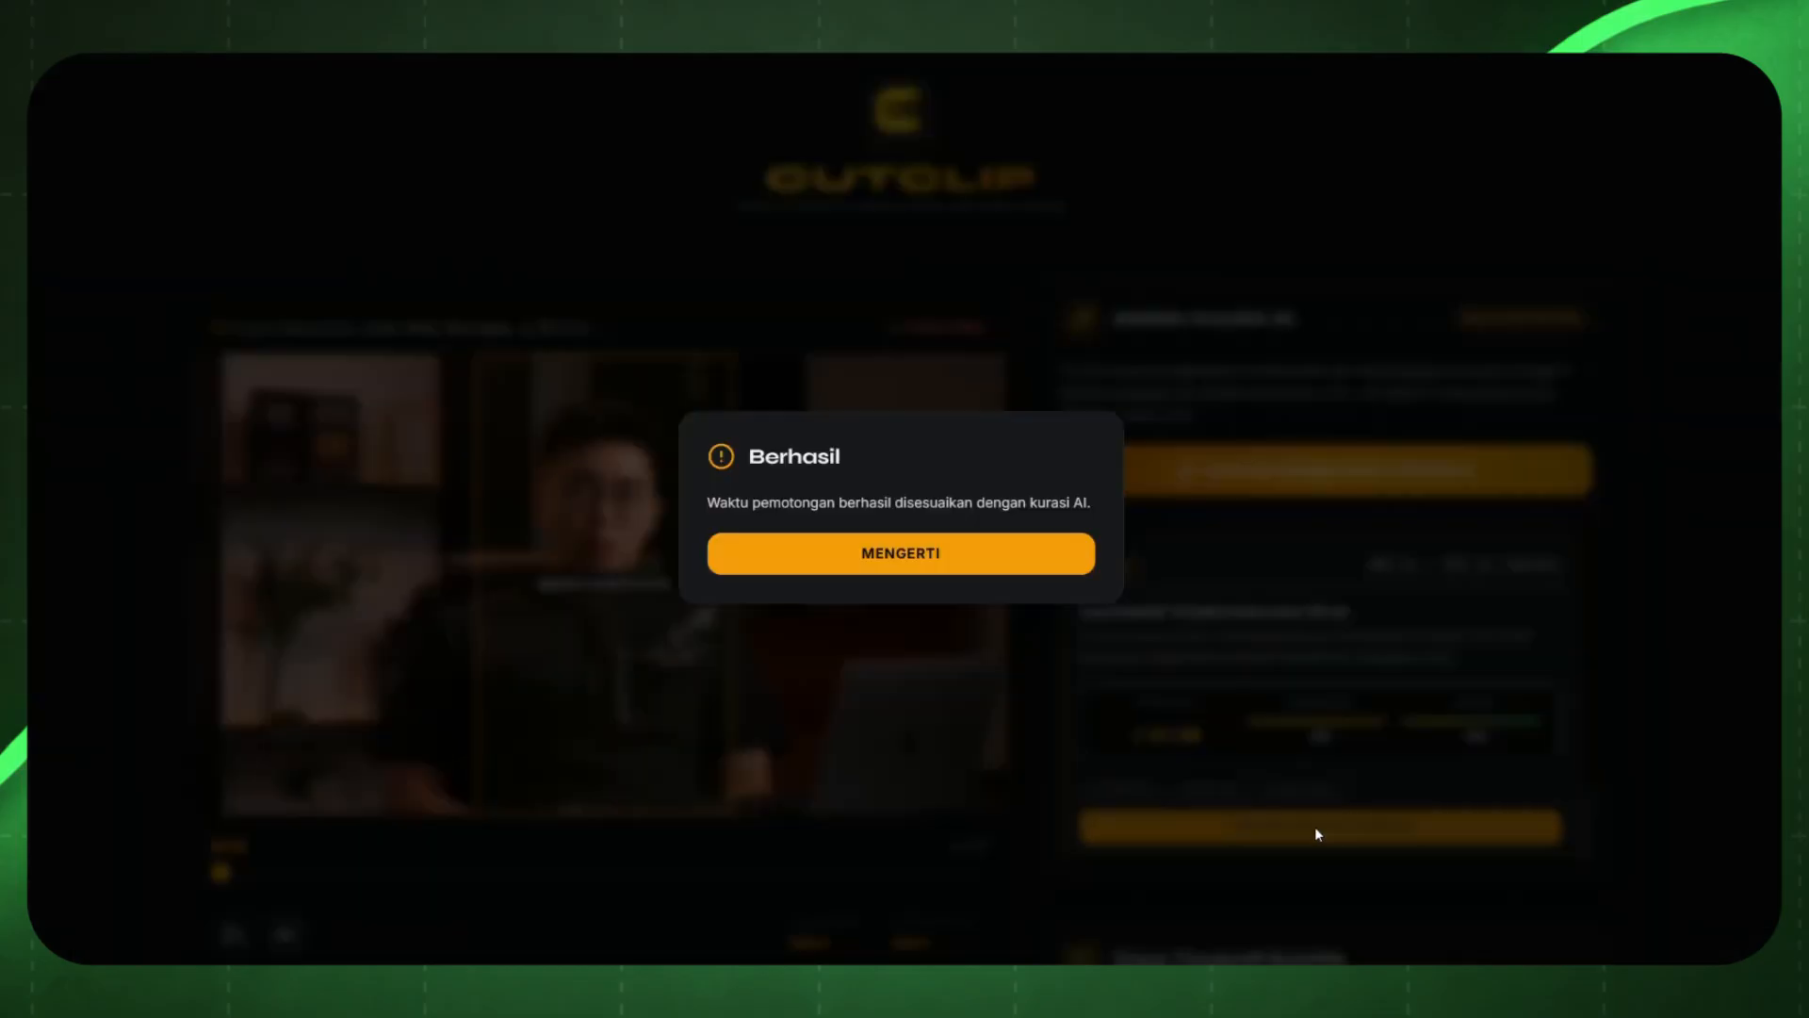
left_click(956, 556)
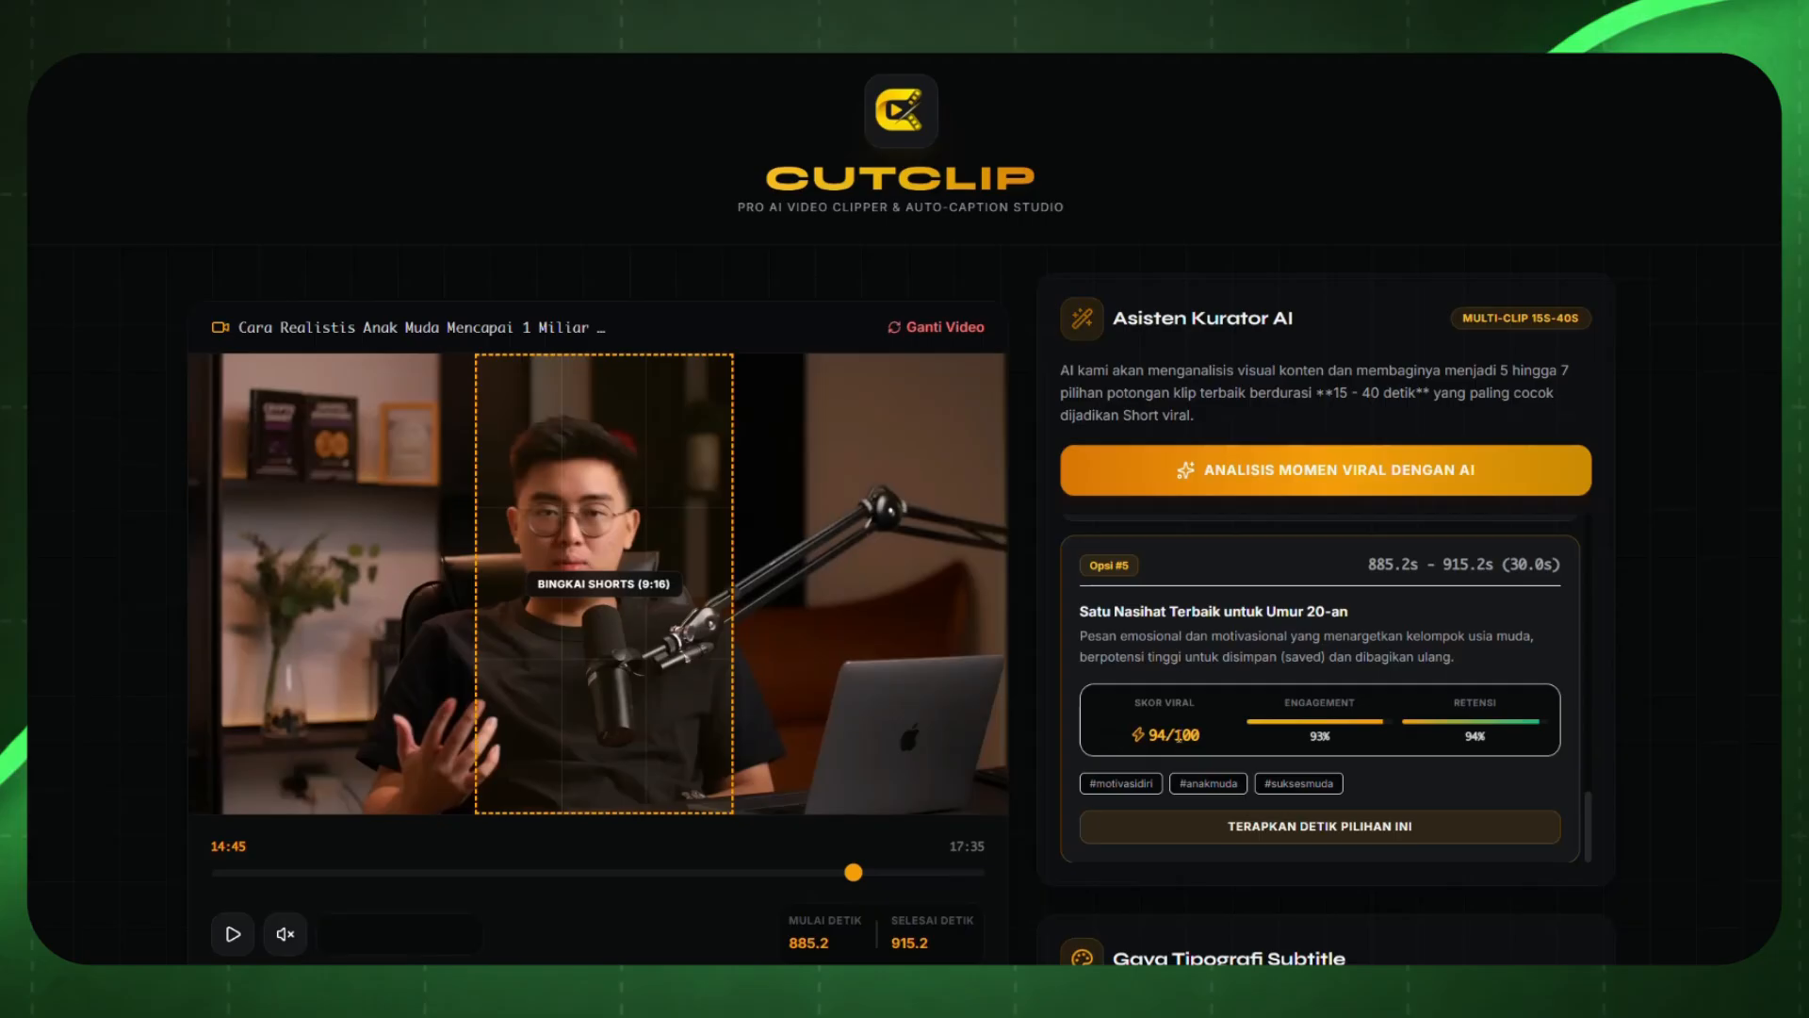
Step: Preview the first seconds of the selected clip and pause playback
left_click(233, 933)
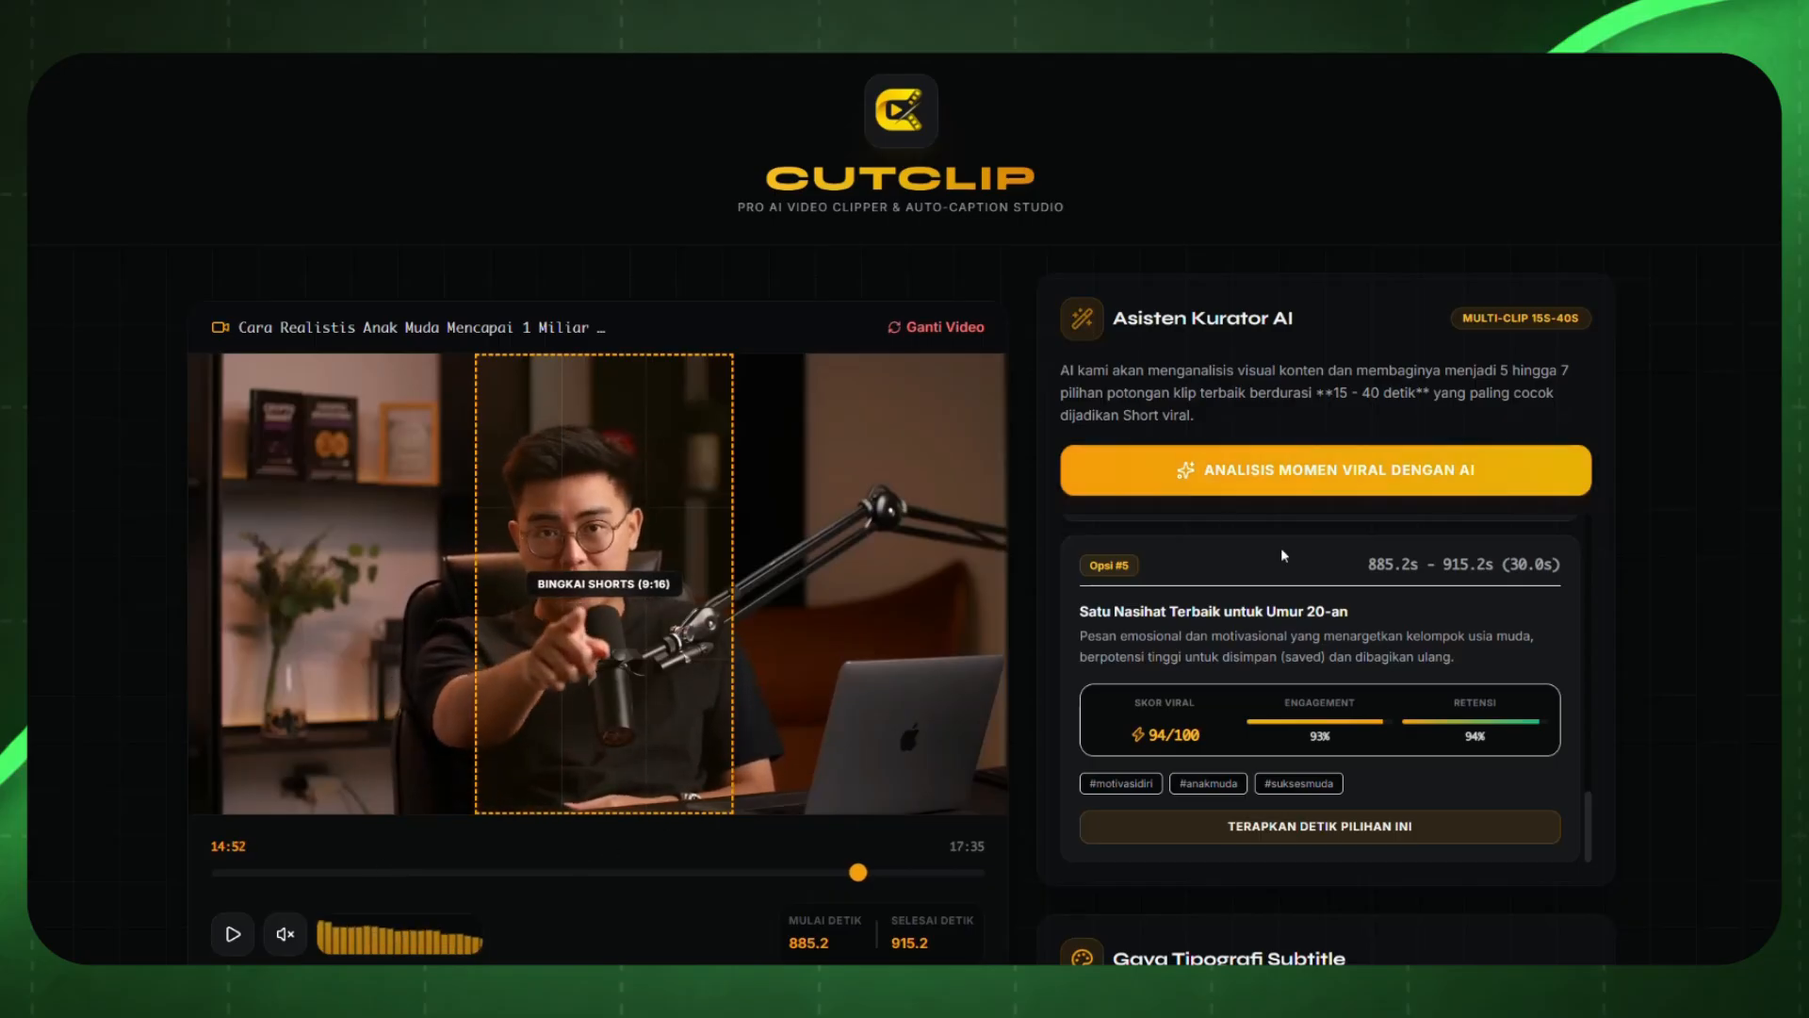
left_click(231, 934)
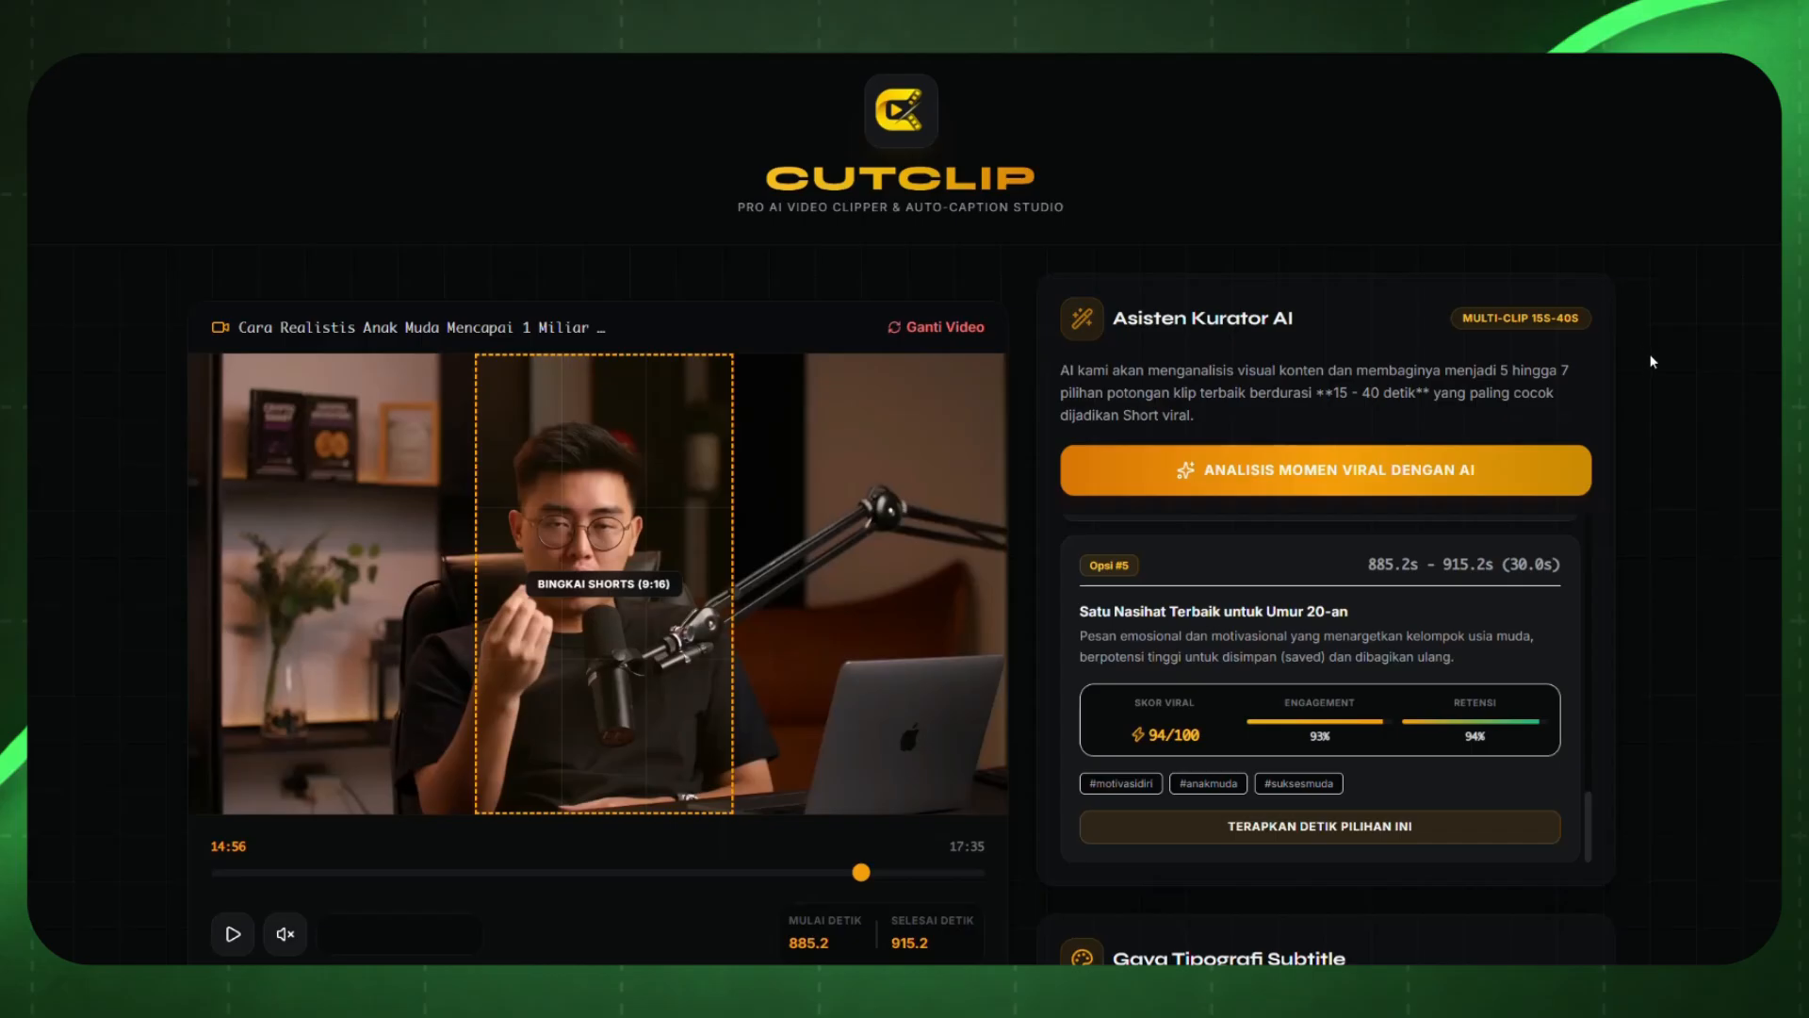
Step: Enable Mirroring Cerdas in the Anti-Repetitive Shield settings and check the flipped video preview
scroll(1647, 361, "down", 3)
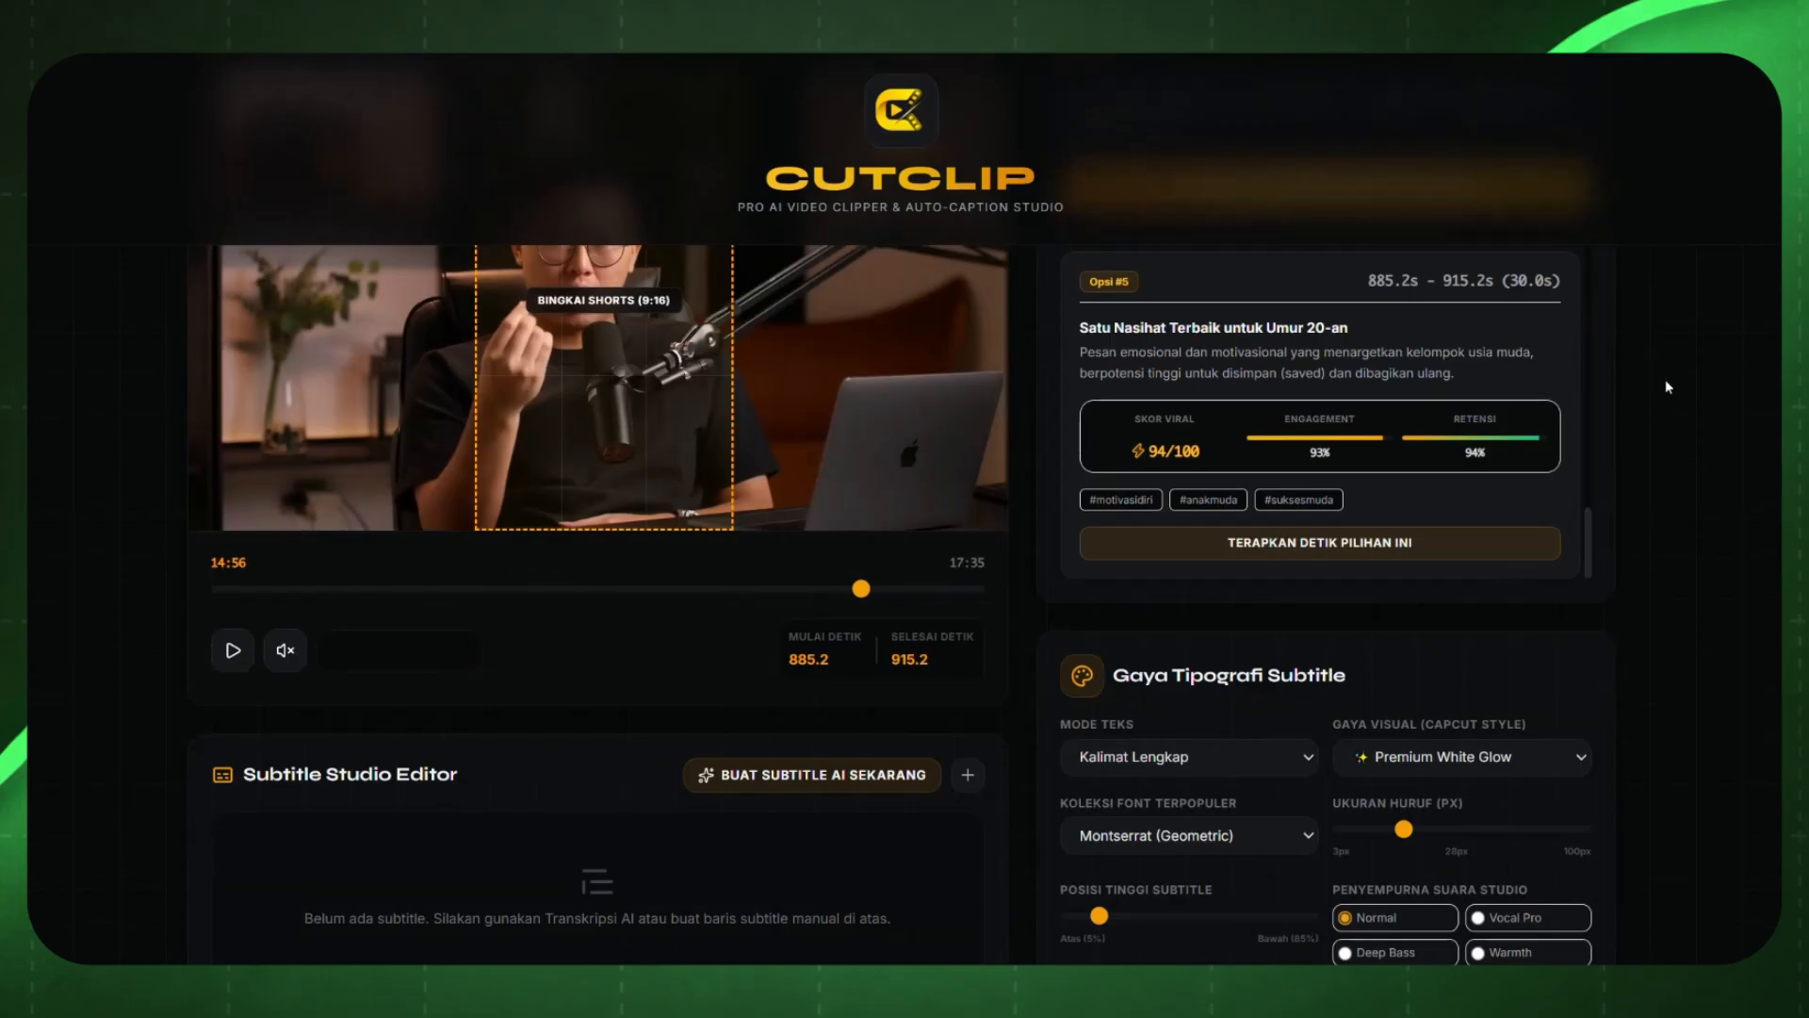
scroll(1705, 420, "up", 3)
scroll(1744, 406, "down", 9)
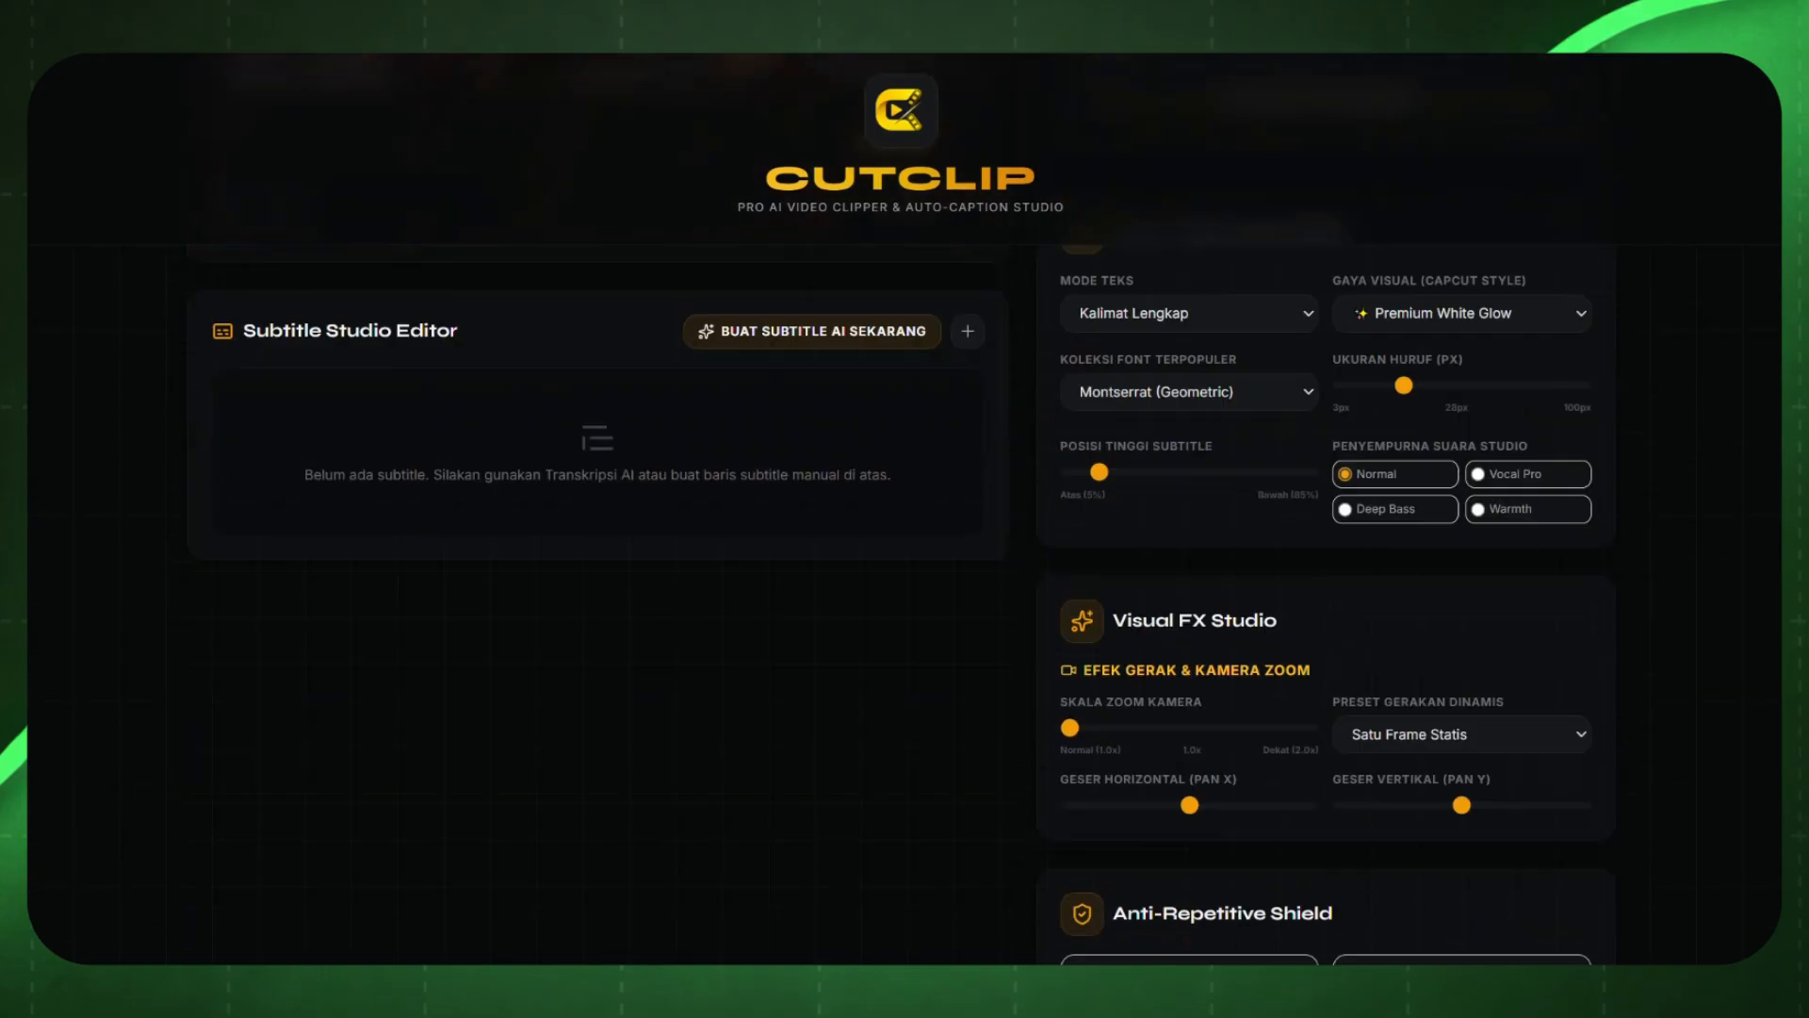
scroll(1703, 403, "down", 3)
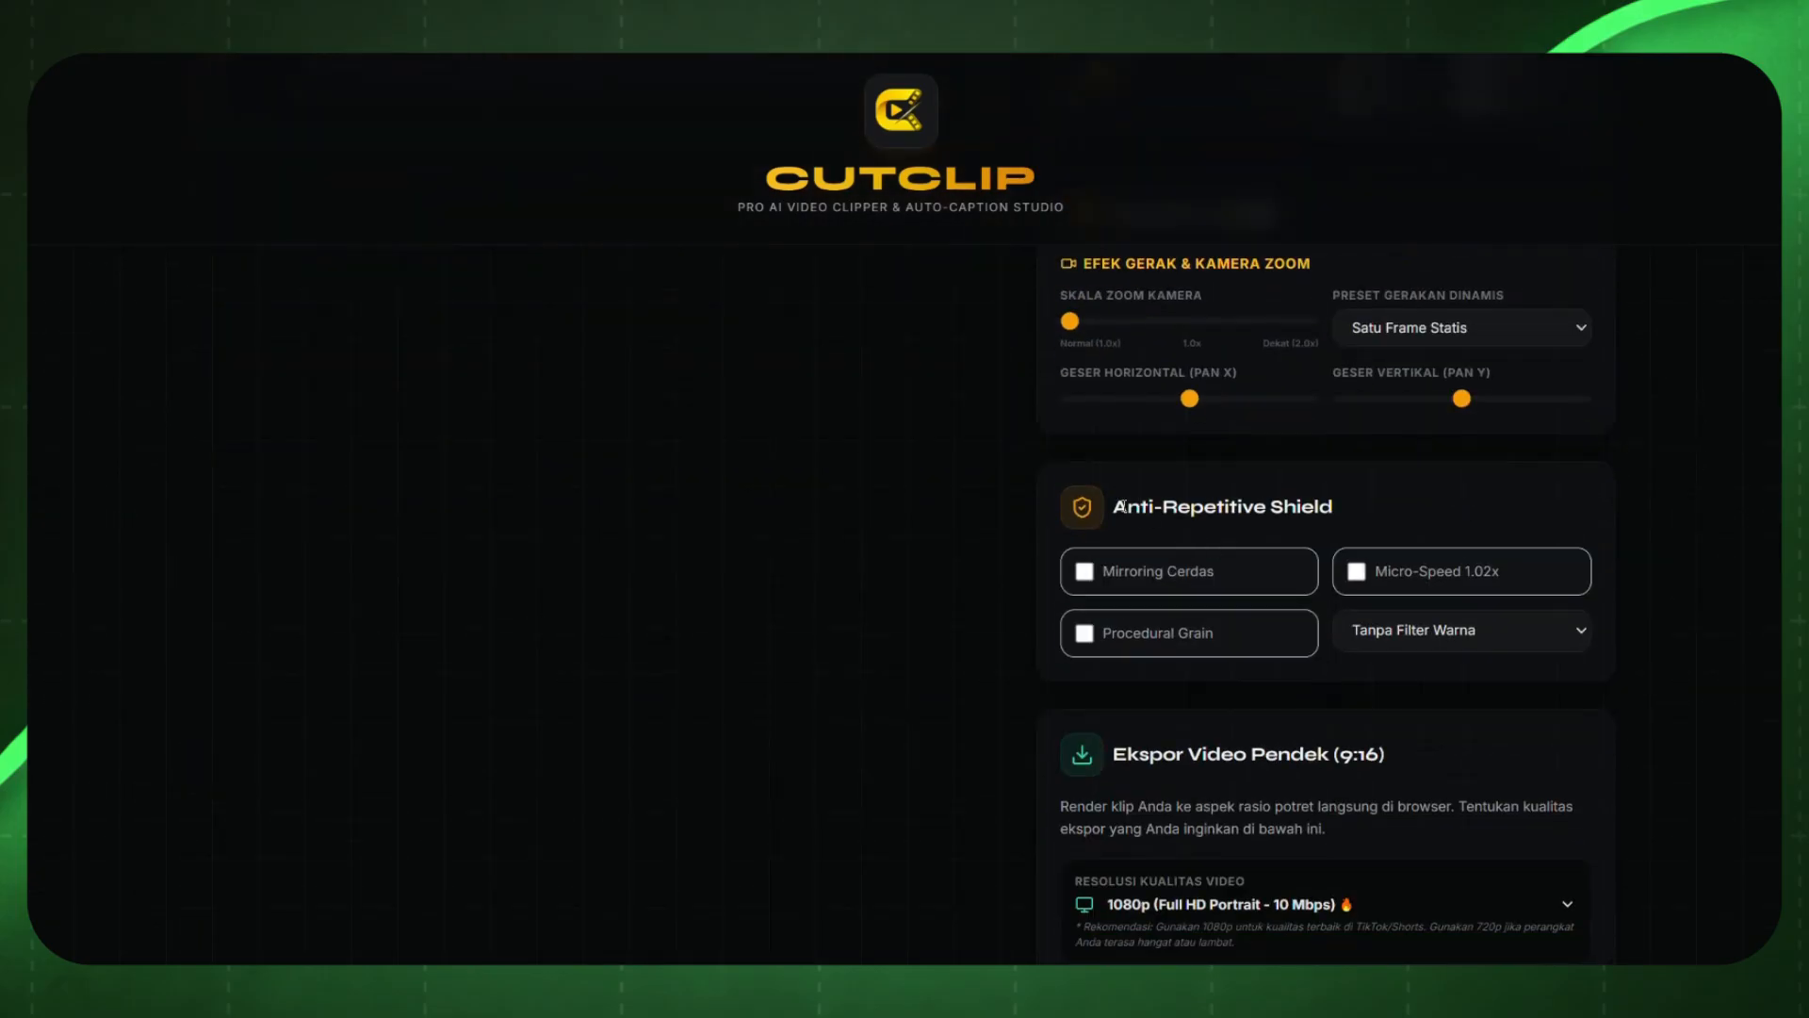
left_click_drag(1114, 506, 1440, 482)
left_click(1440, 482)
scroll(1721, 488, "up", 15)
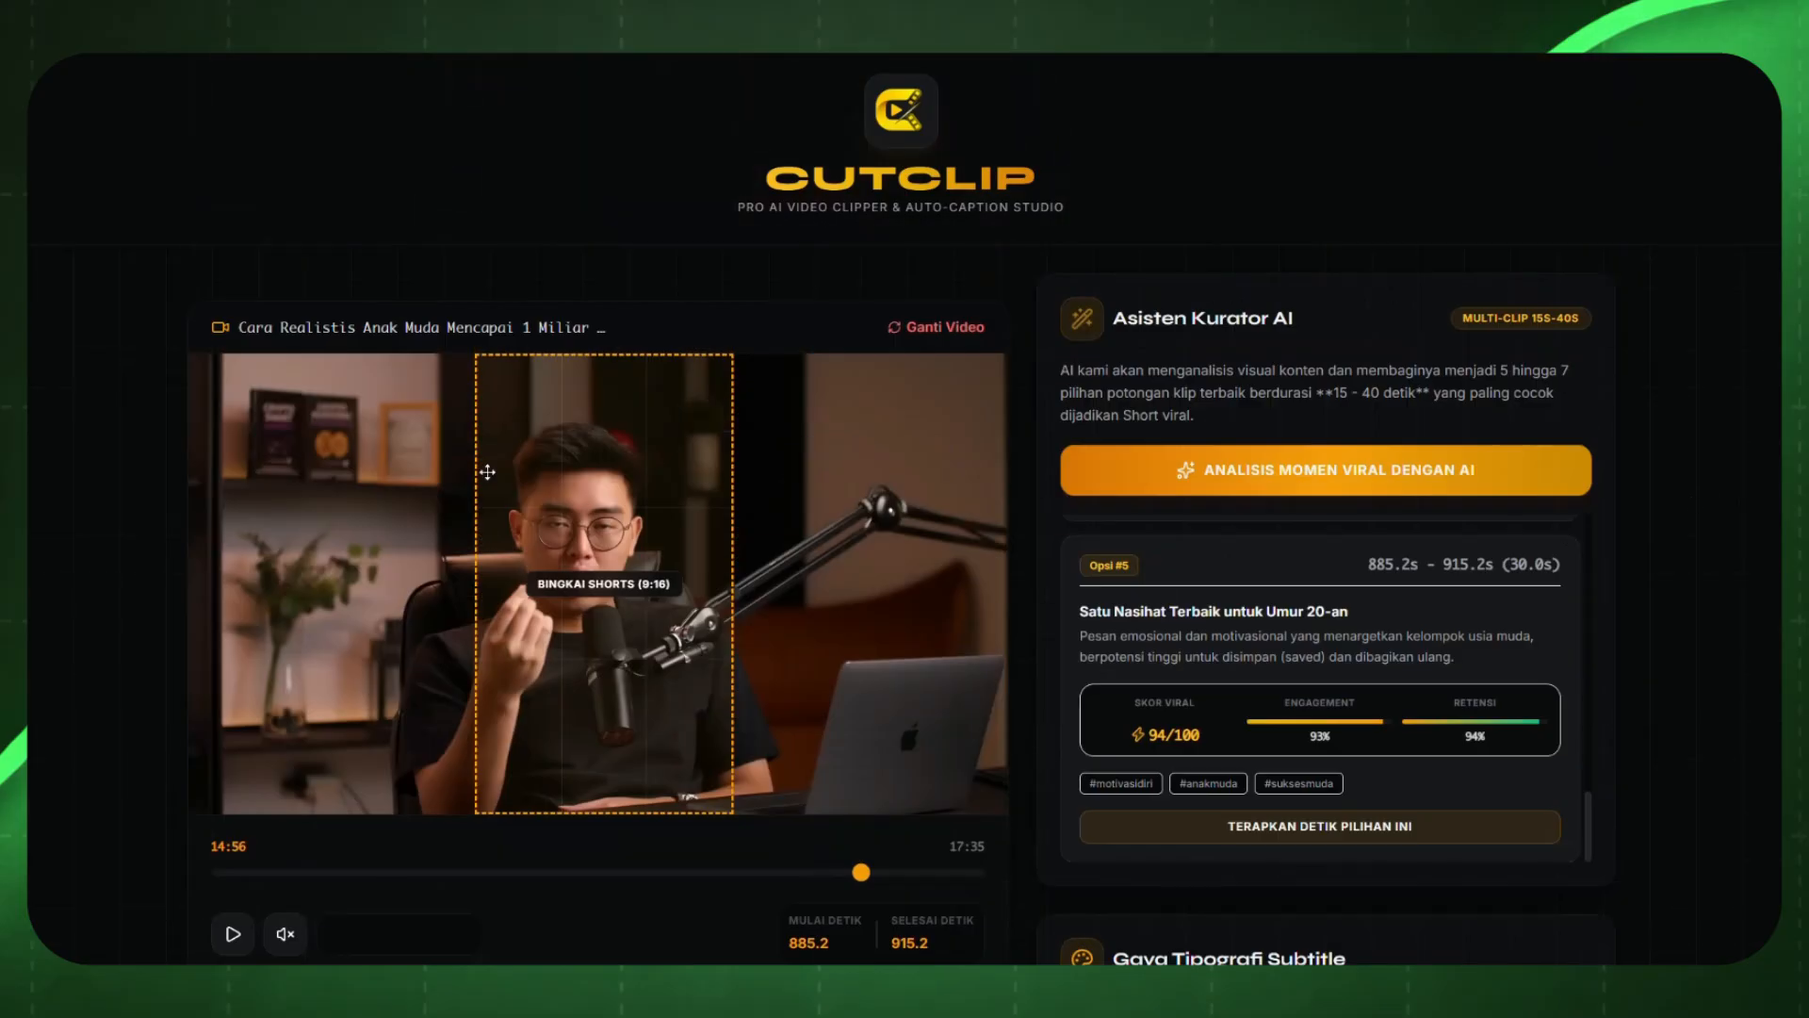
scroll(1408, 671, "down", 6)
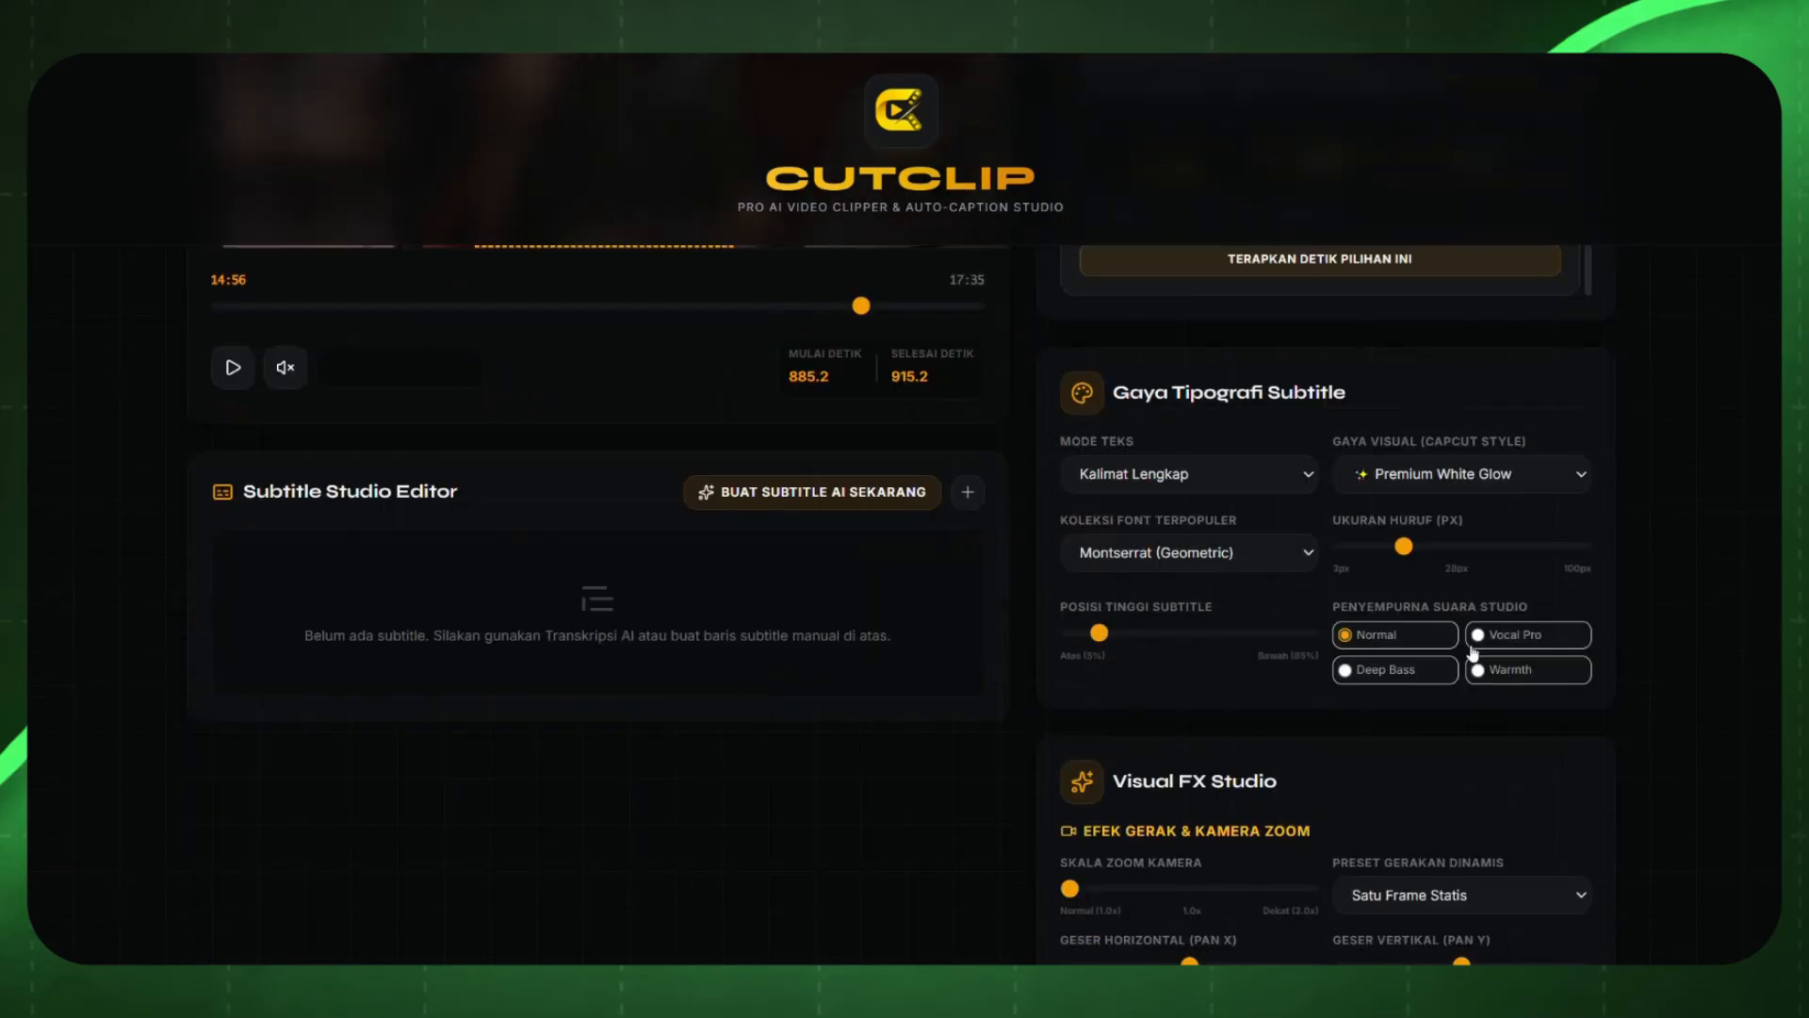
scroll(1473, 652, "down", 3)
left_click(1085, 854)
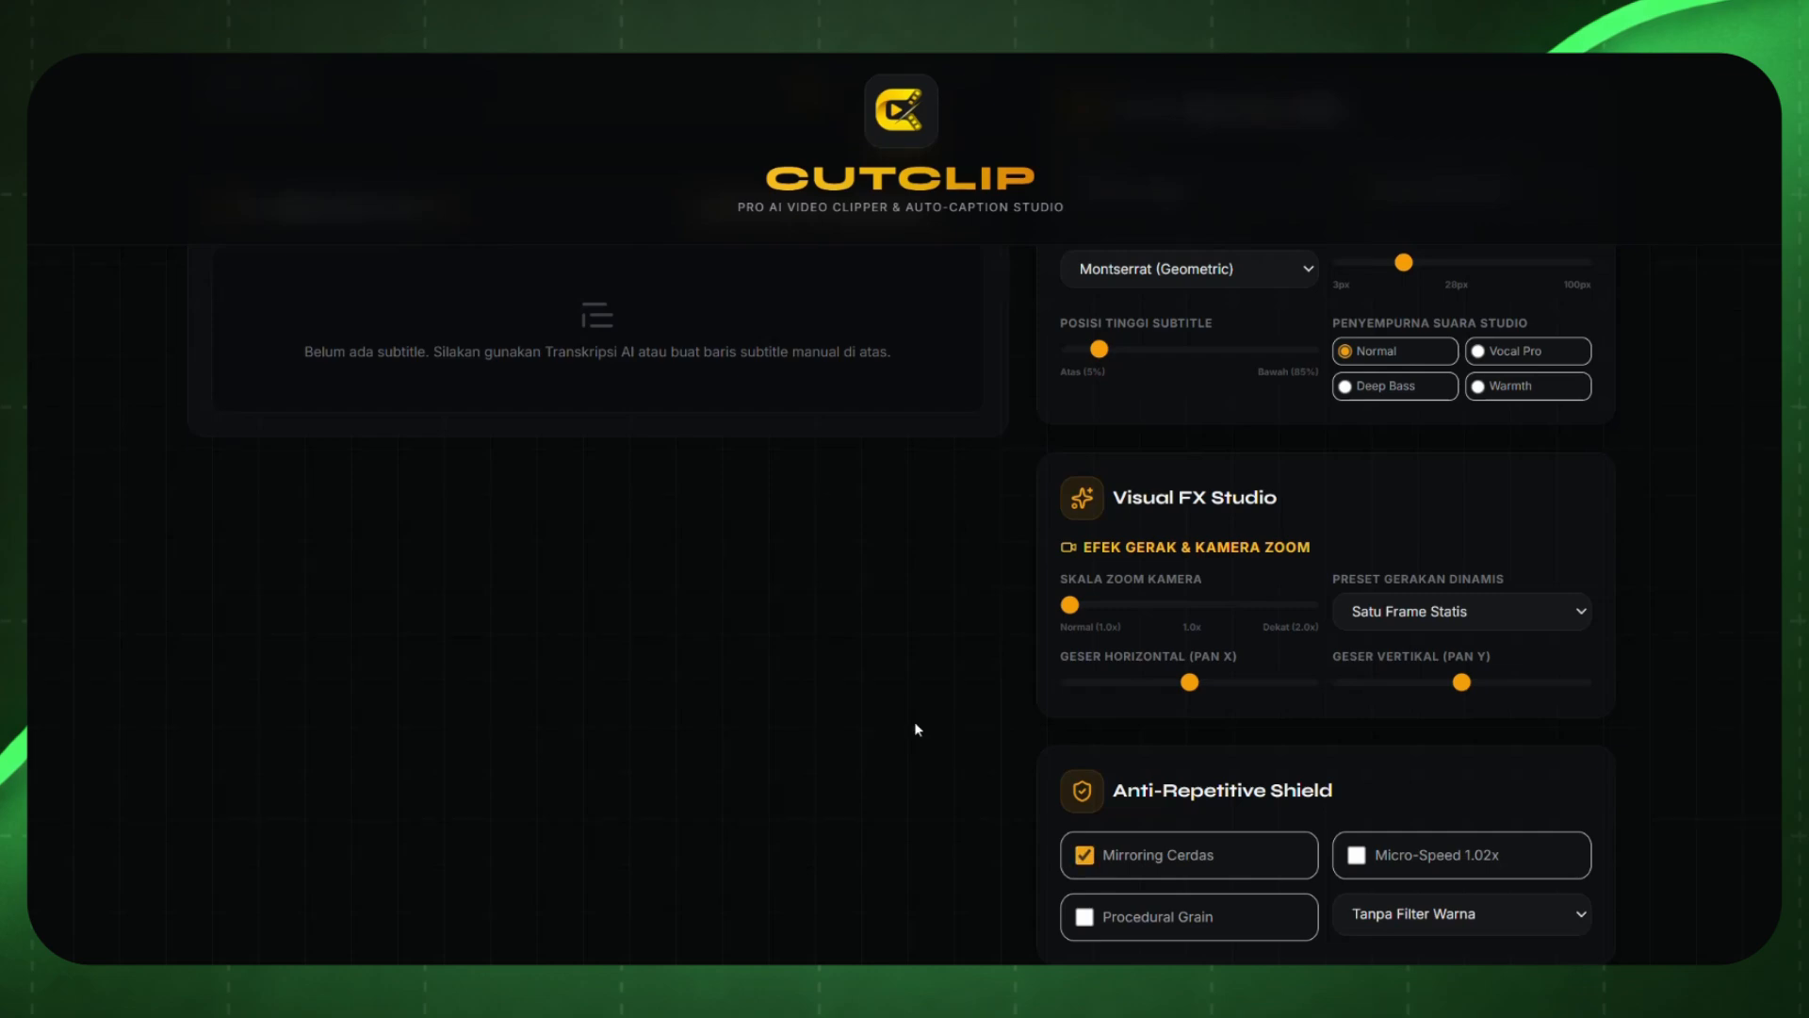
scroll(914, 728, "up", 9)
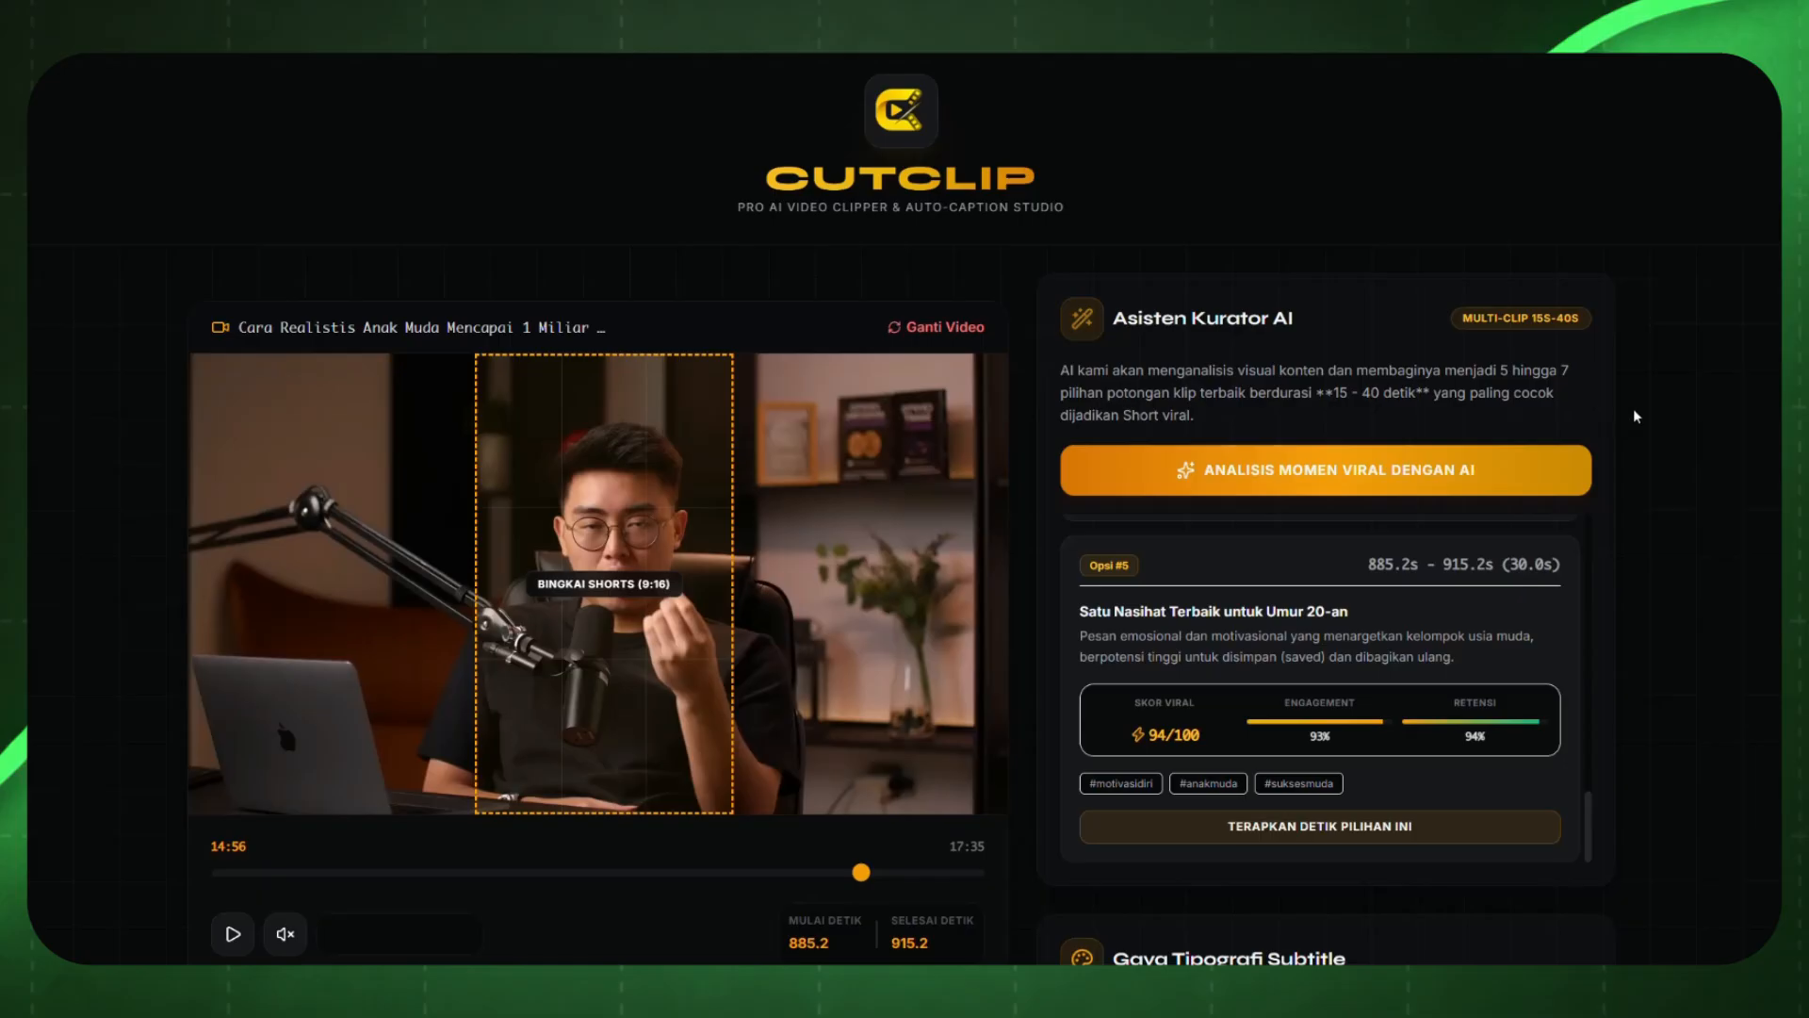
Step: Examine the Subtitle Studio Editor and the Gaya Tipografi Subtitle settings alongside the video preview
scroll(1653, 404, "down", 6)
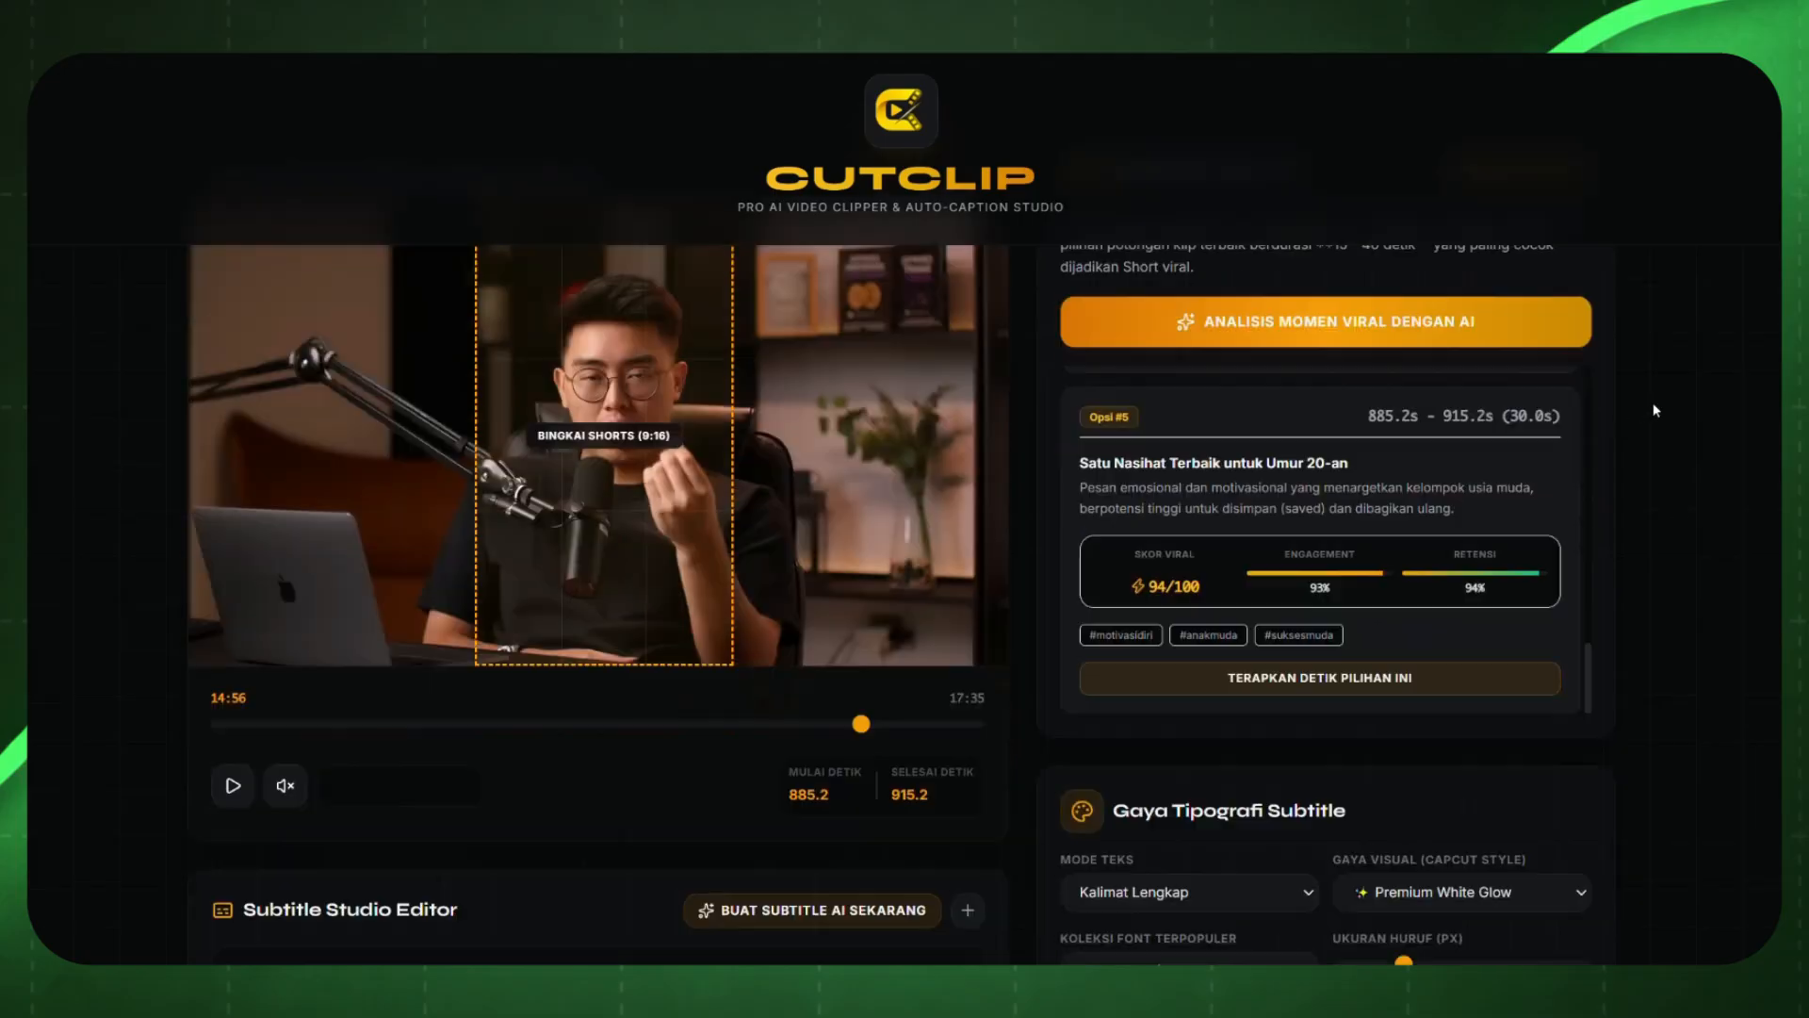
scroll(1653, 403, "up", 6)
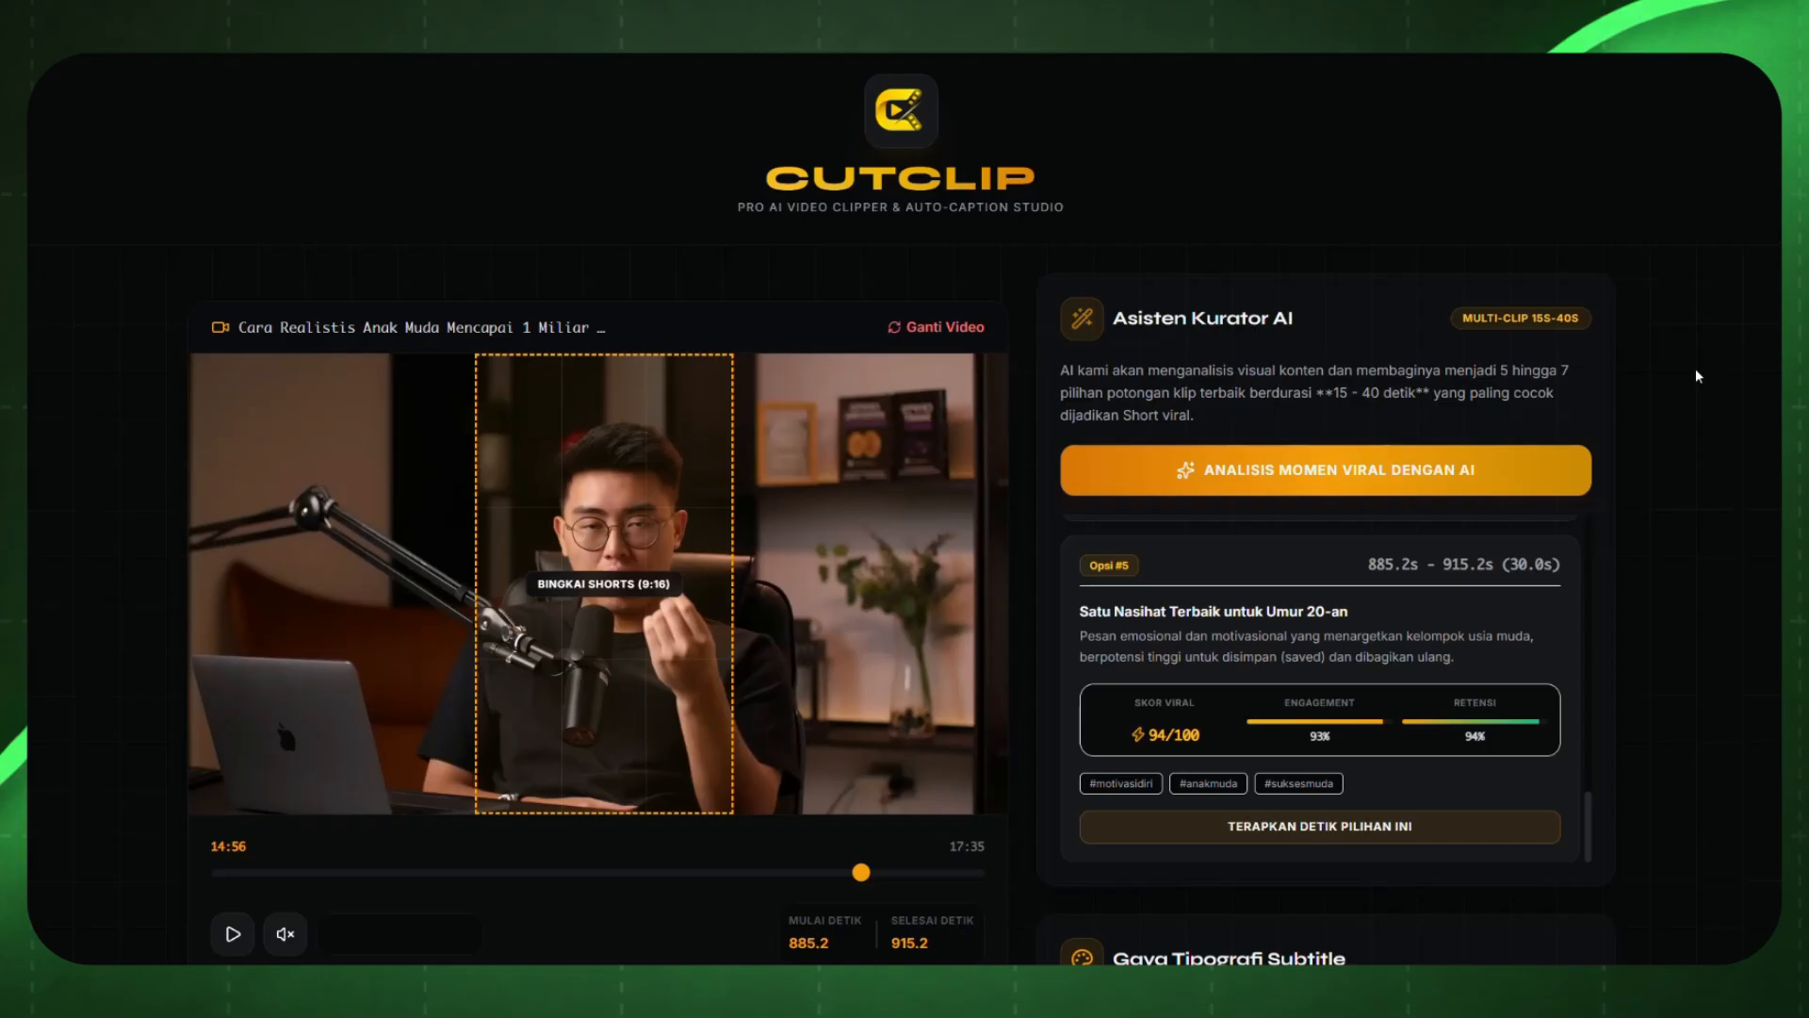
scroll(1696, 378, "down", 9)
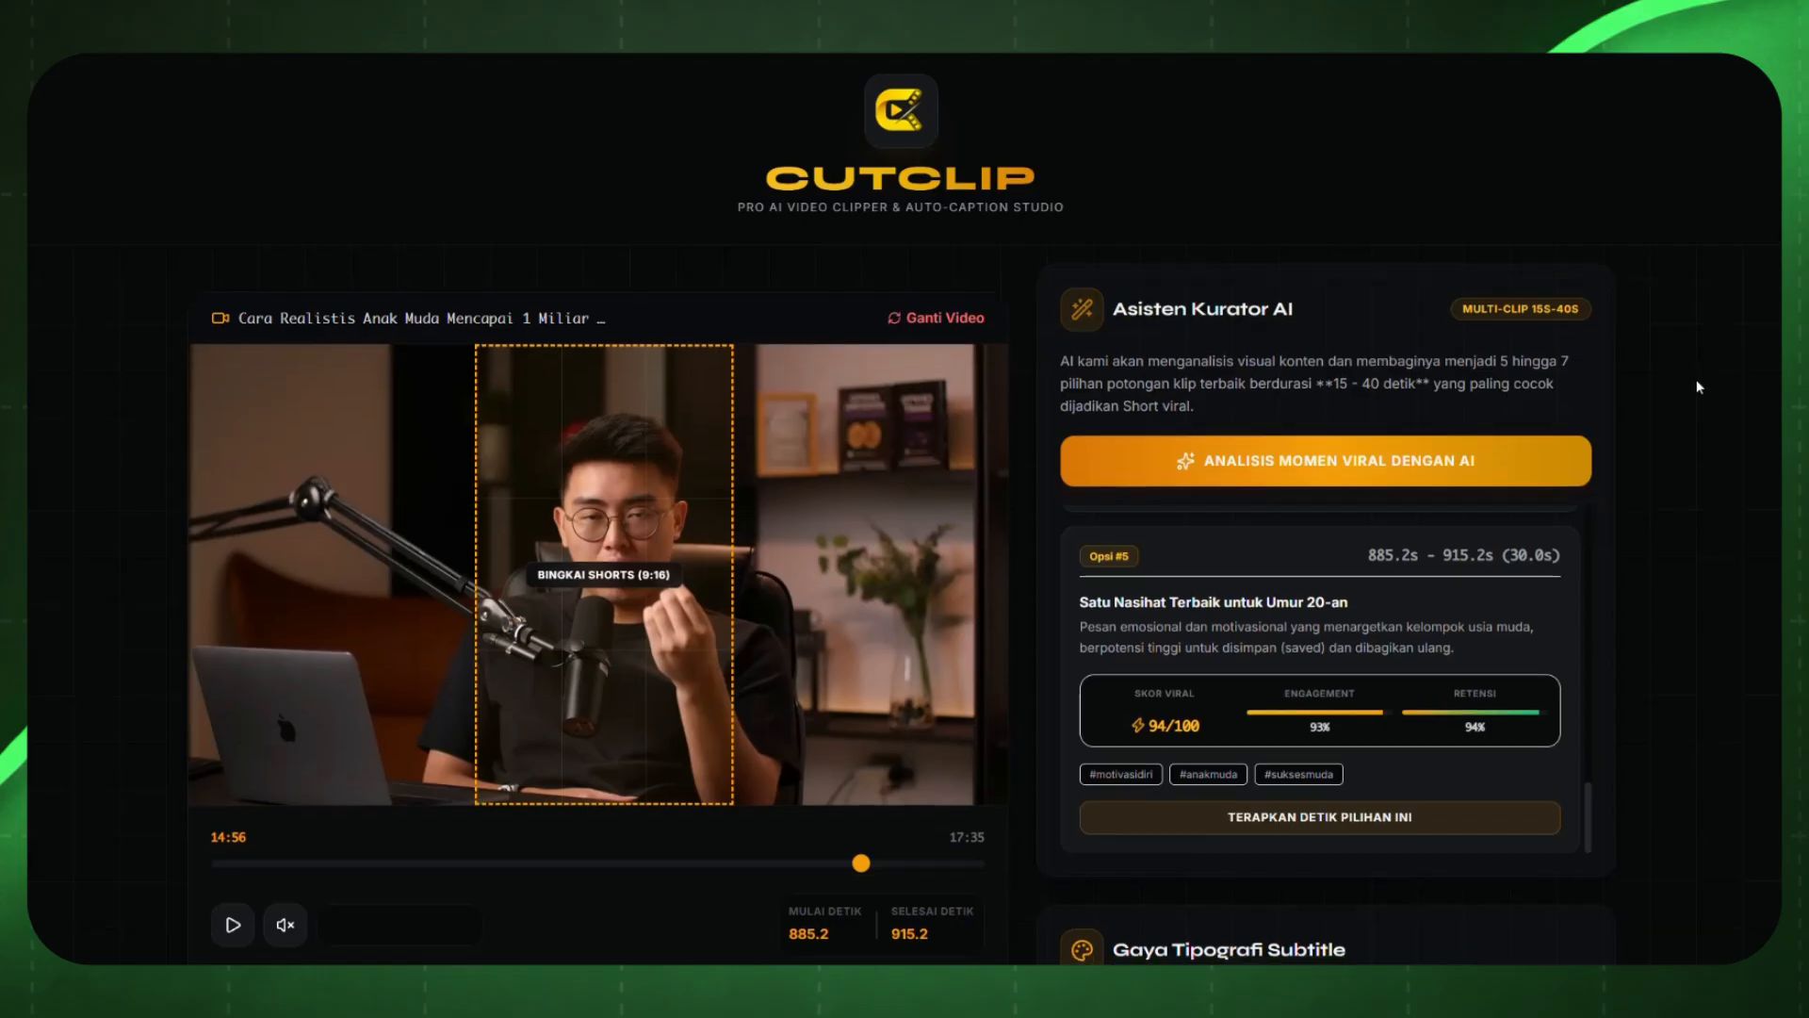
scroll(1696, 392, "up", 6)
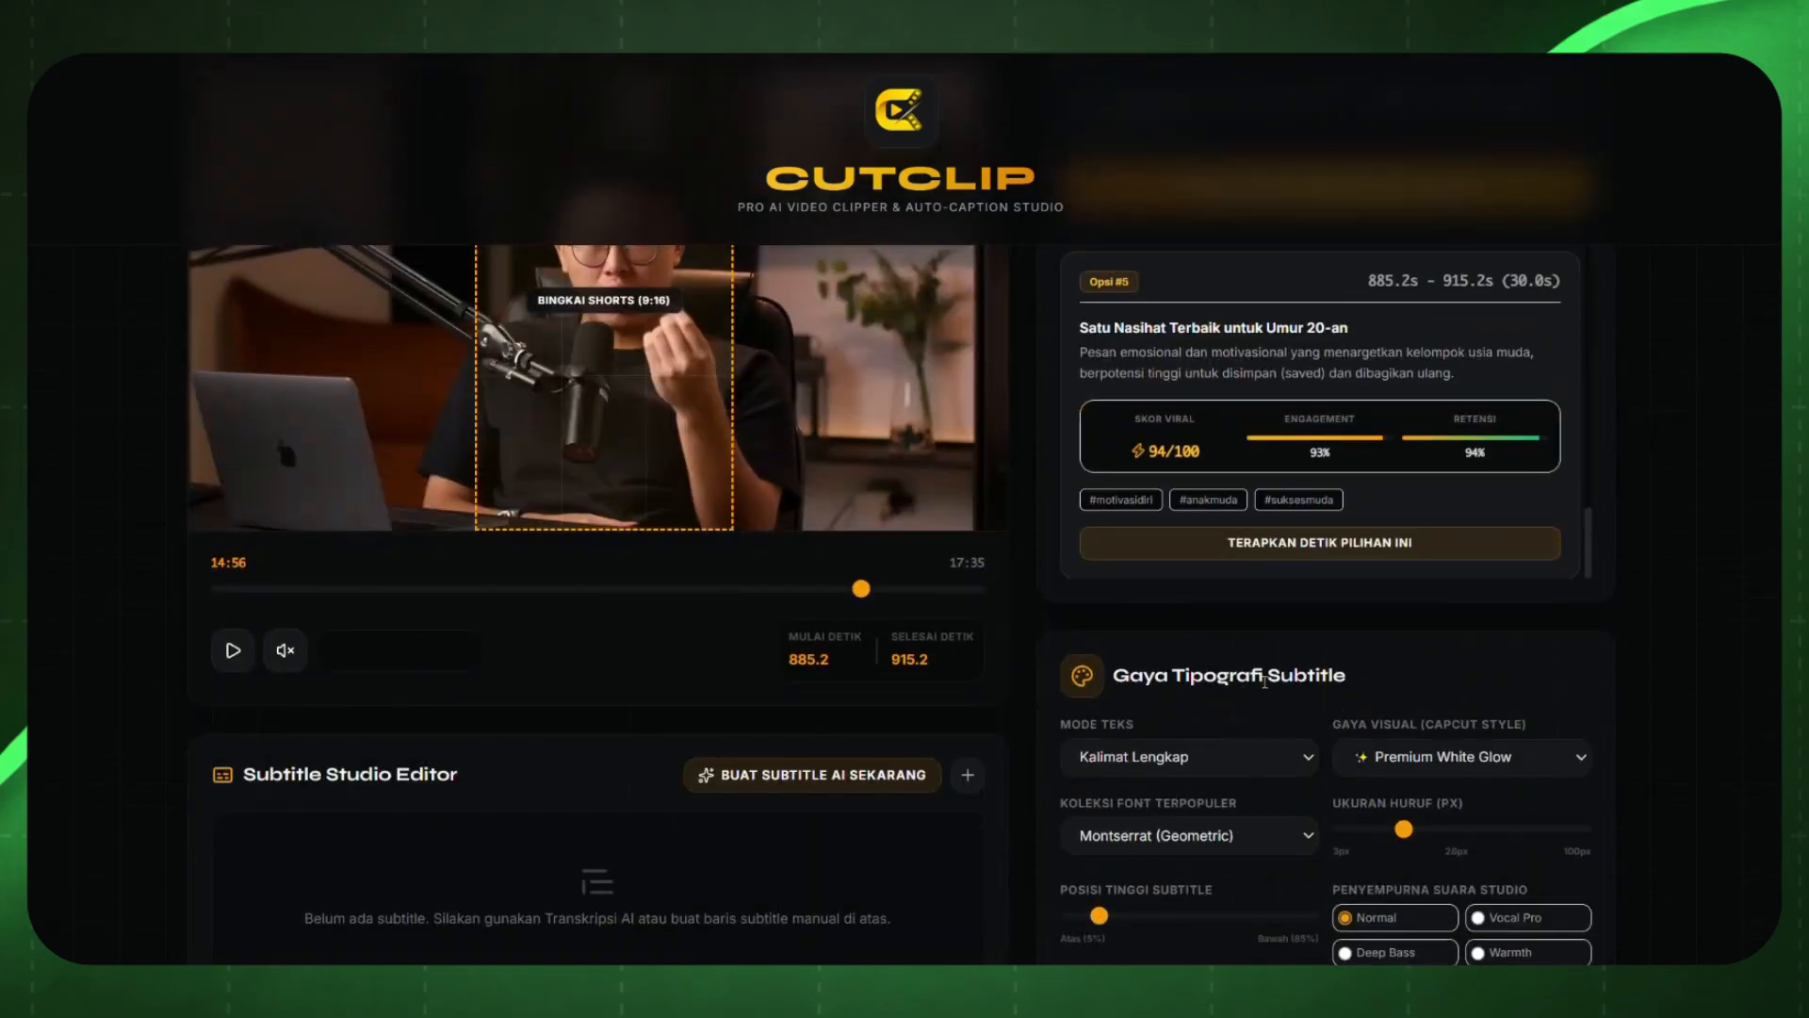
left_click_drag(1265, 682, 1383, 682)
left_click(1383, 683)
scroll(1729, 486, "up", 3)
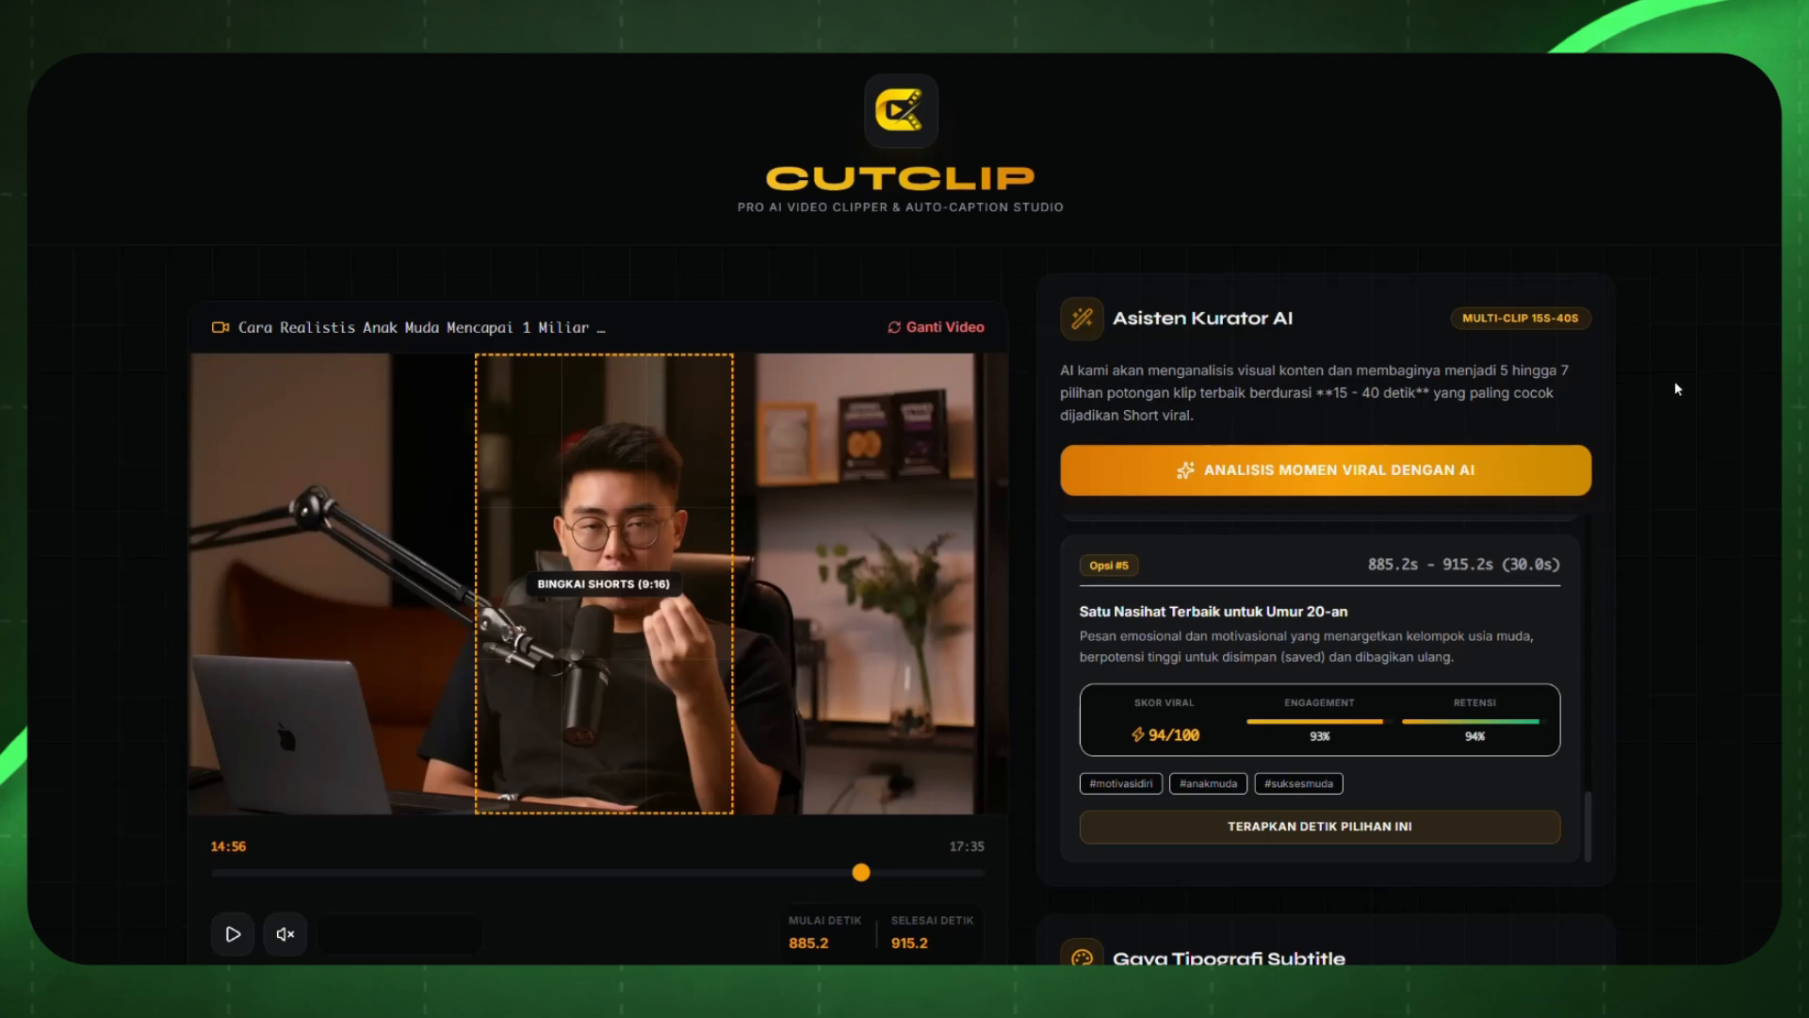
scroll(1676, 380, "down", 6)
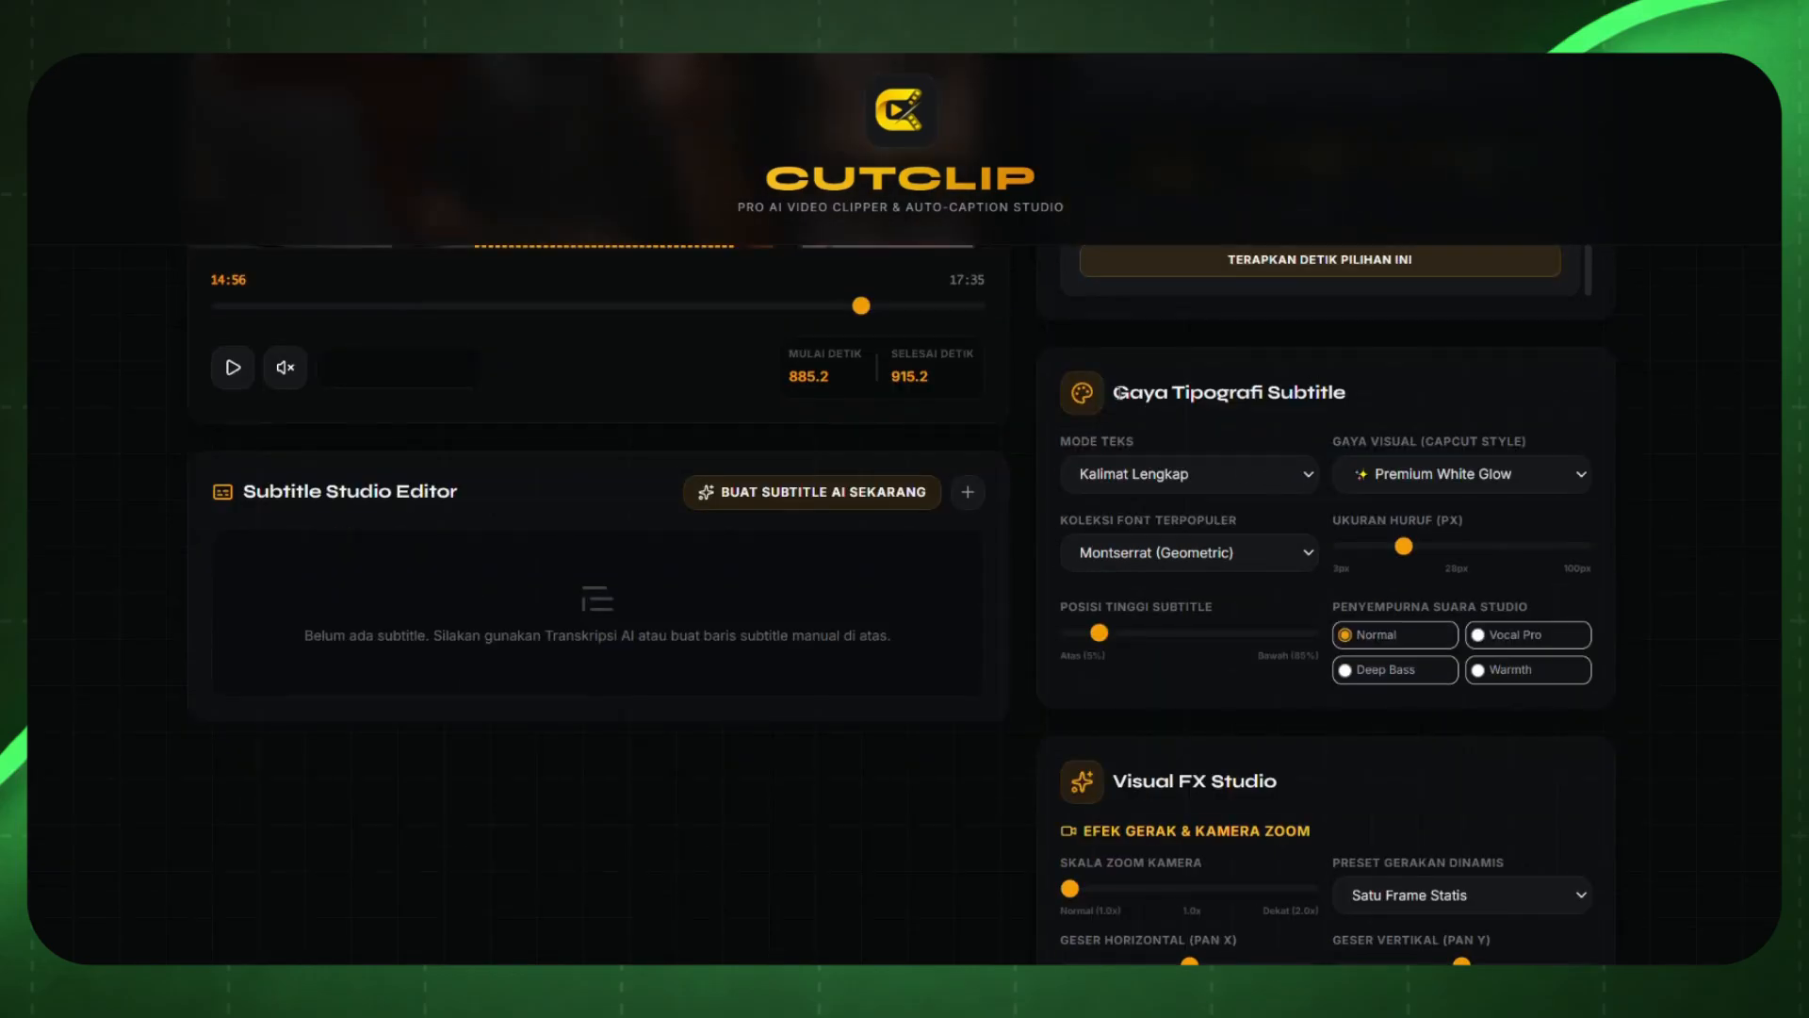
scroll(1640, 370, "up", 6)
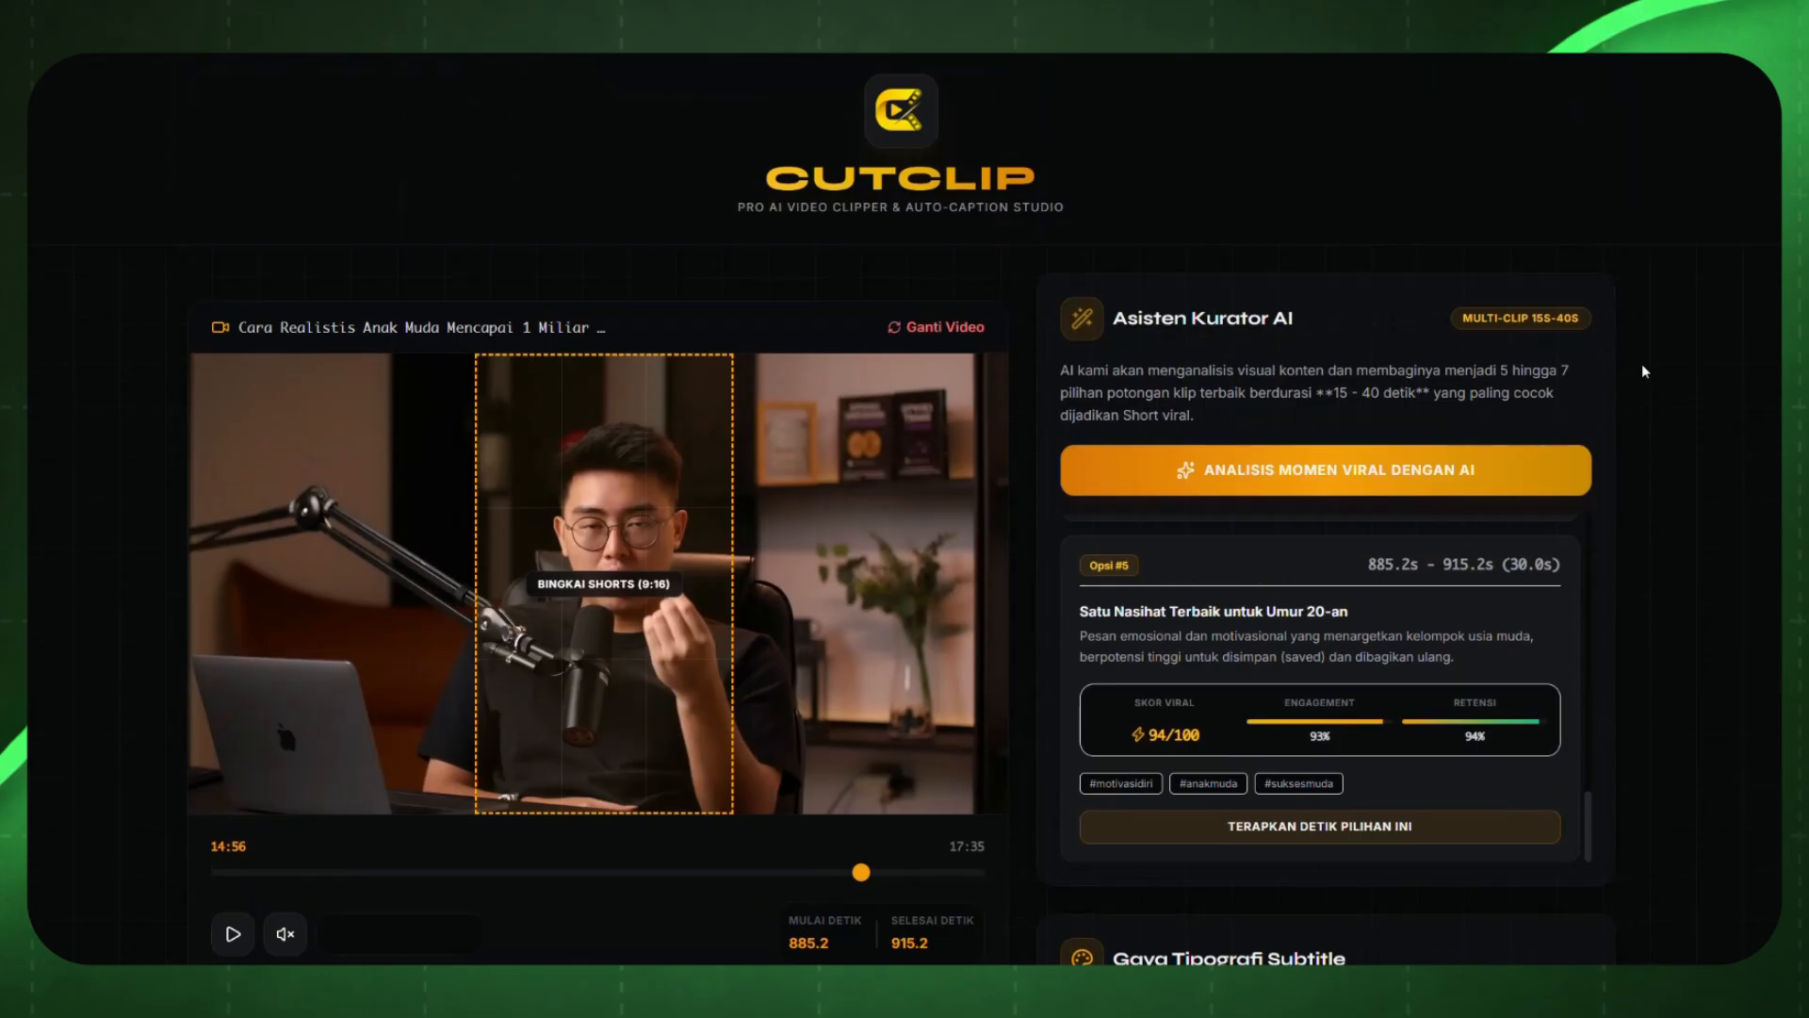
scroll(1635, 373, "down", 4)
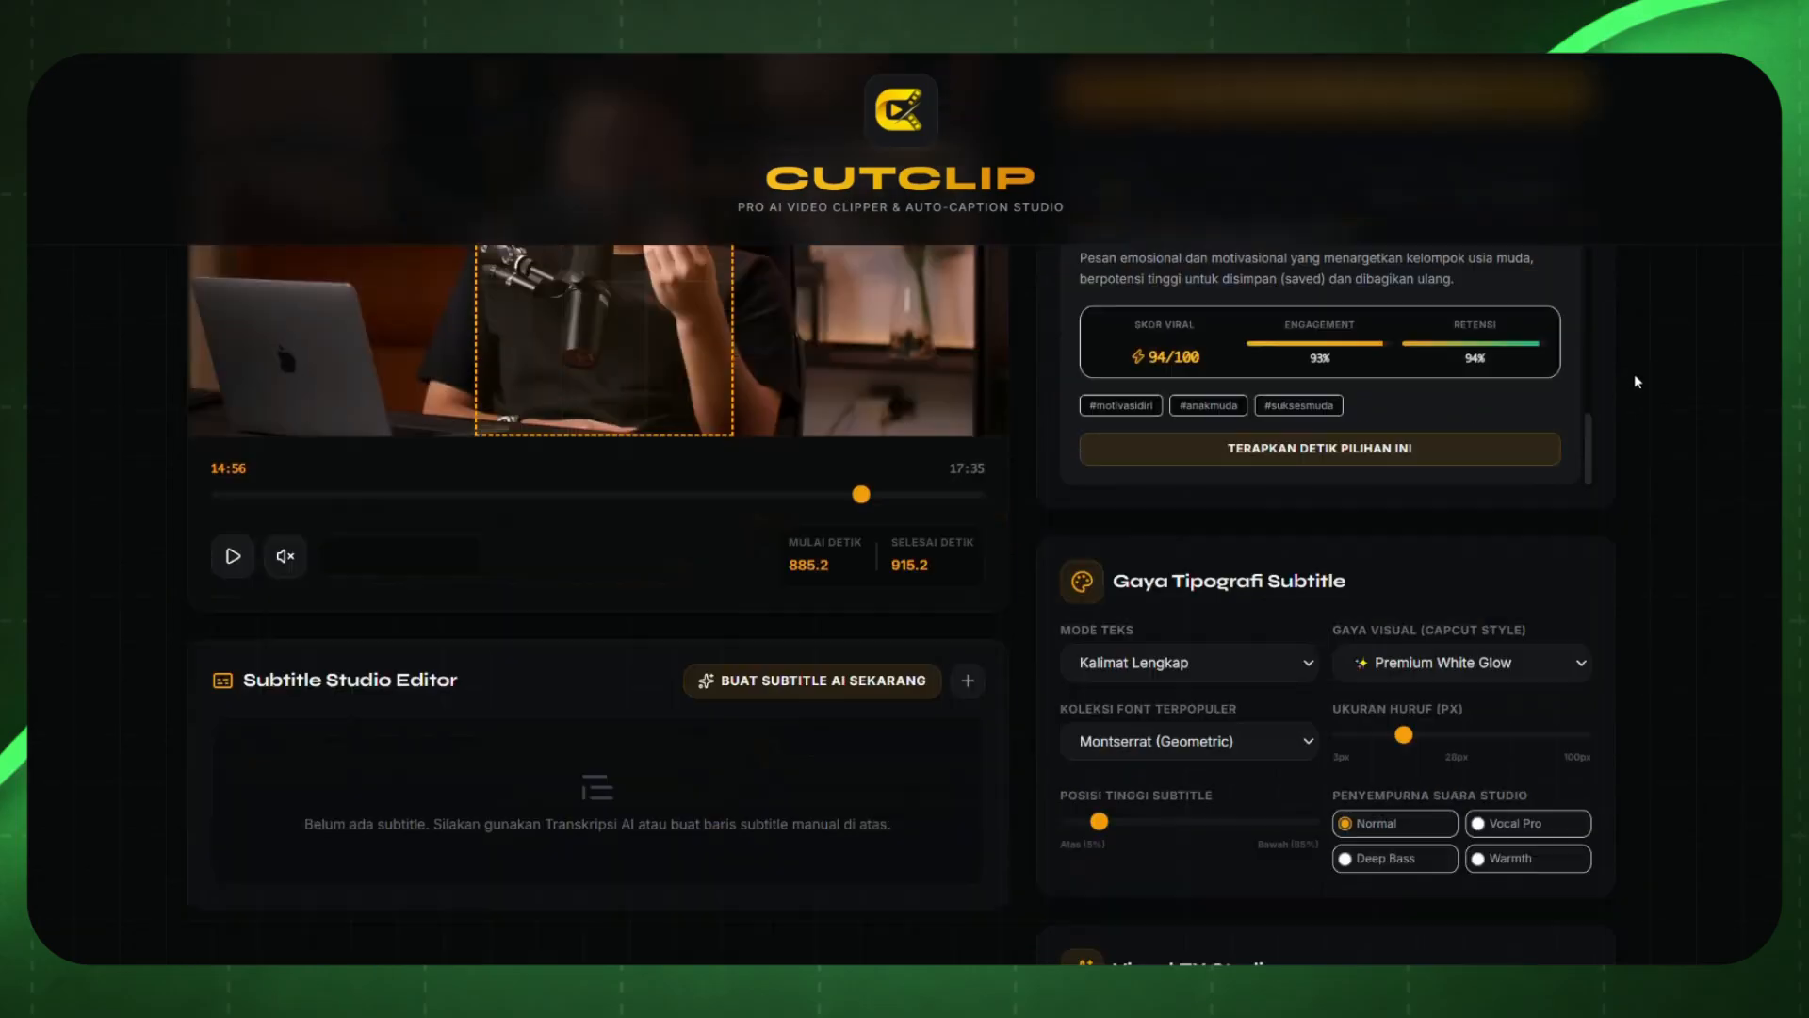
scroll(1633, 378, "up", 4)
Step: Generate AI subtitles for the selected clip in the Subtitle Studio Editor
scroll(1037, 654, "down", 3)
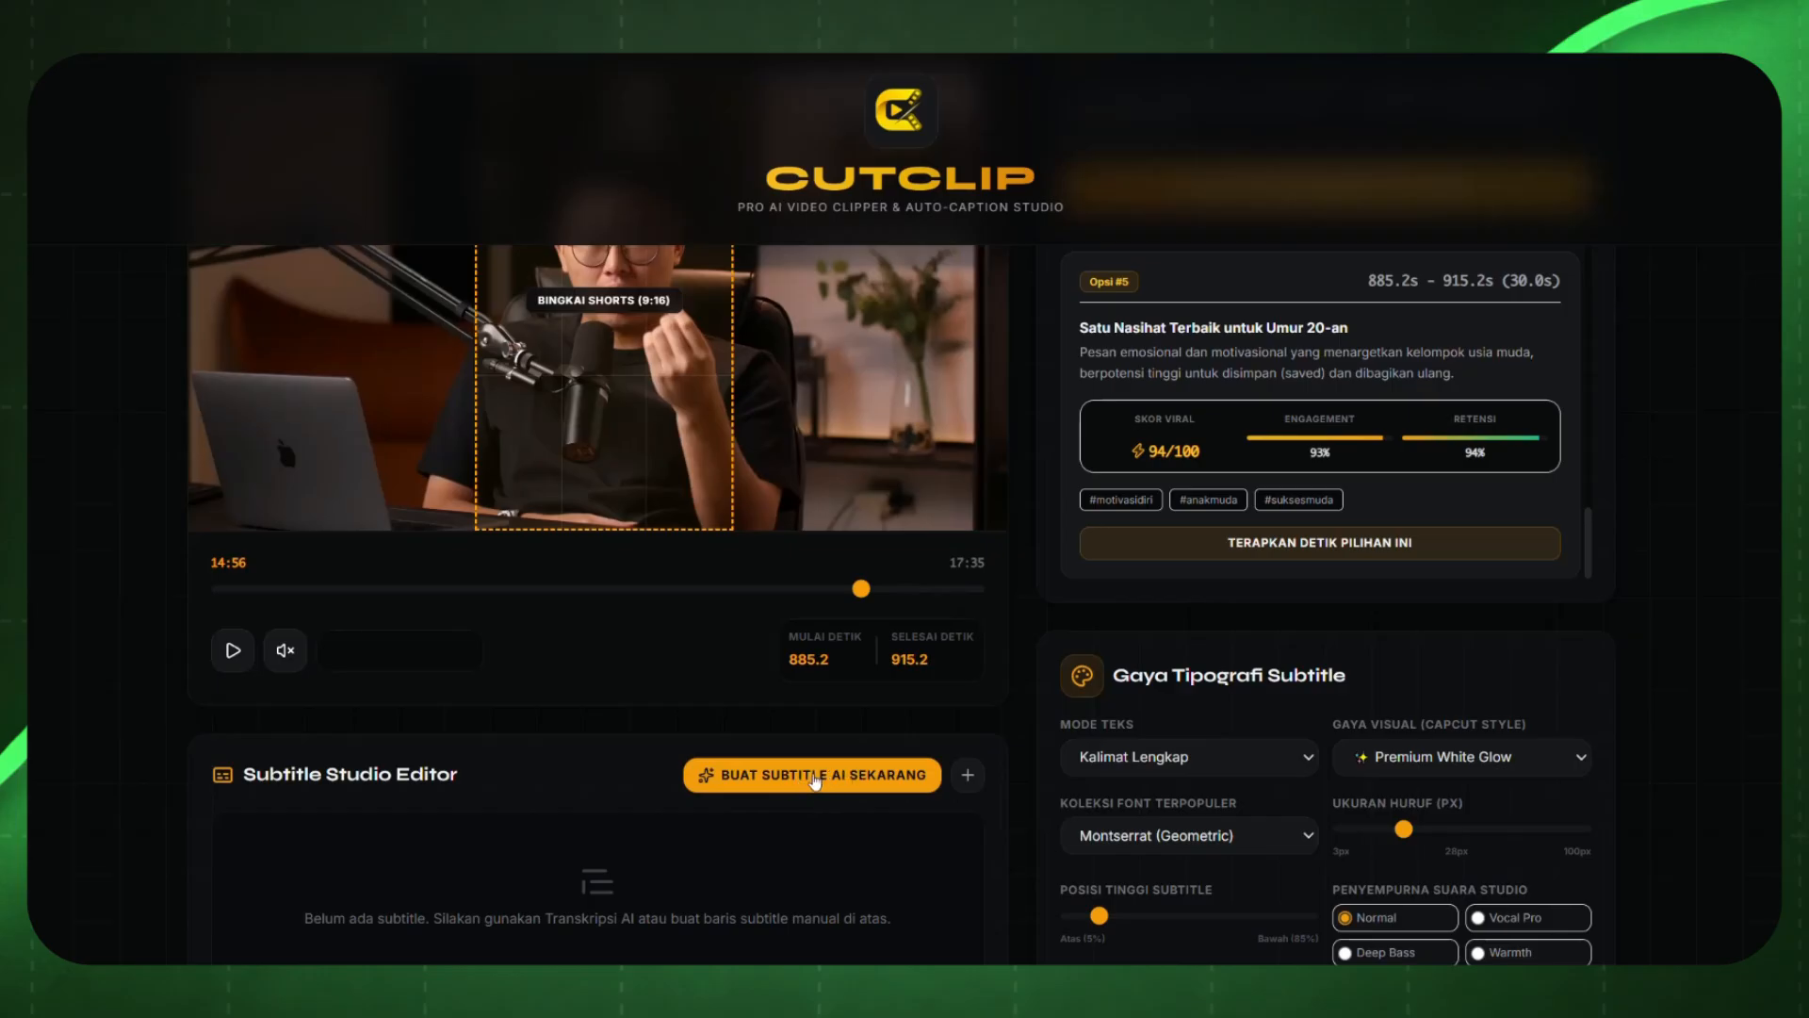
left_click(814, 780)
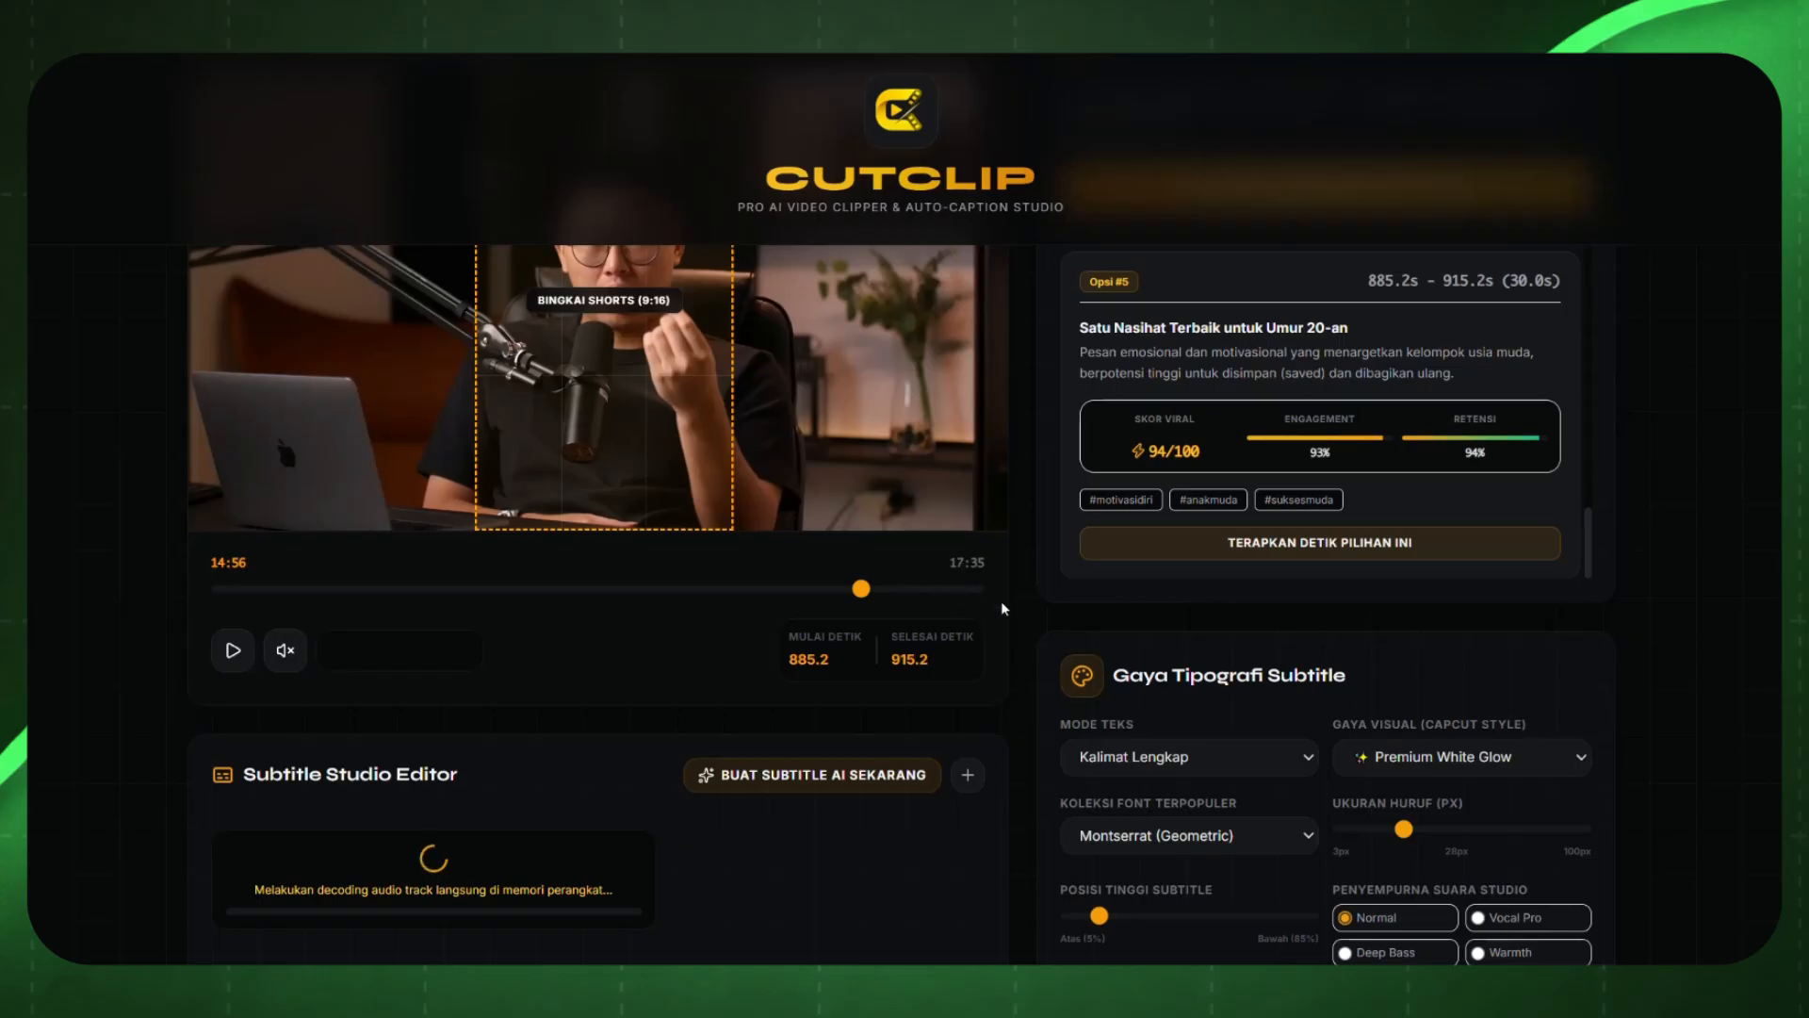
scroll(1015, 592, "down", 3)
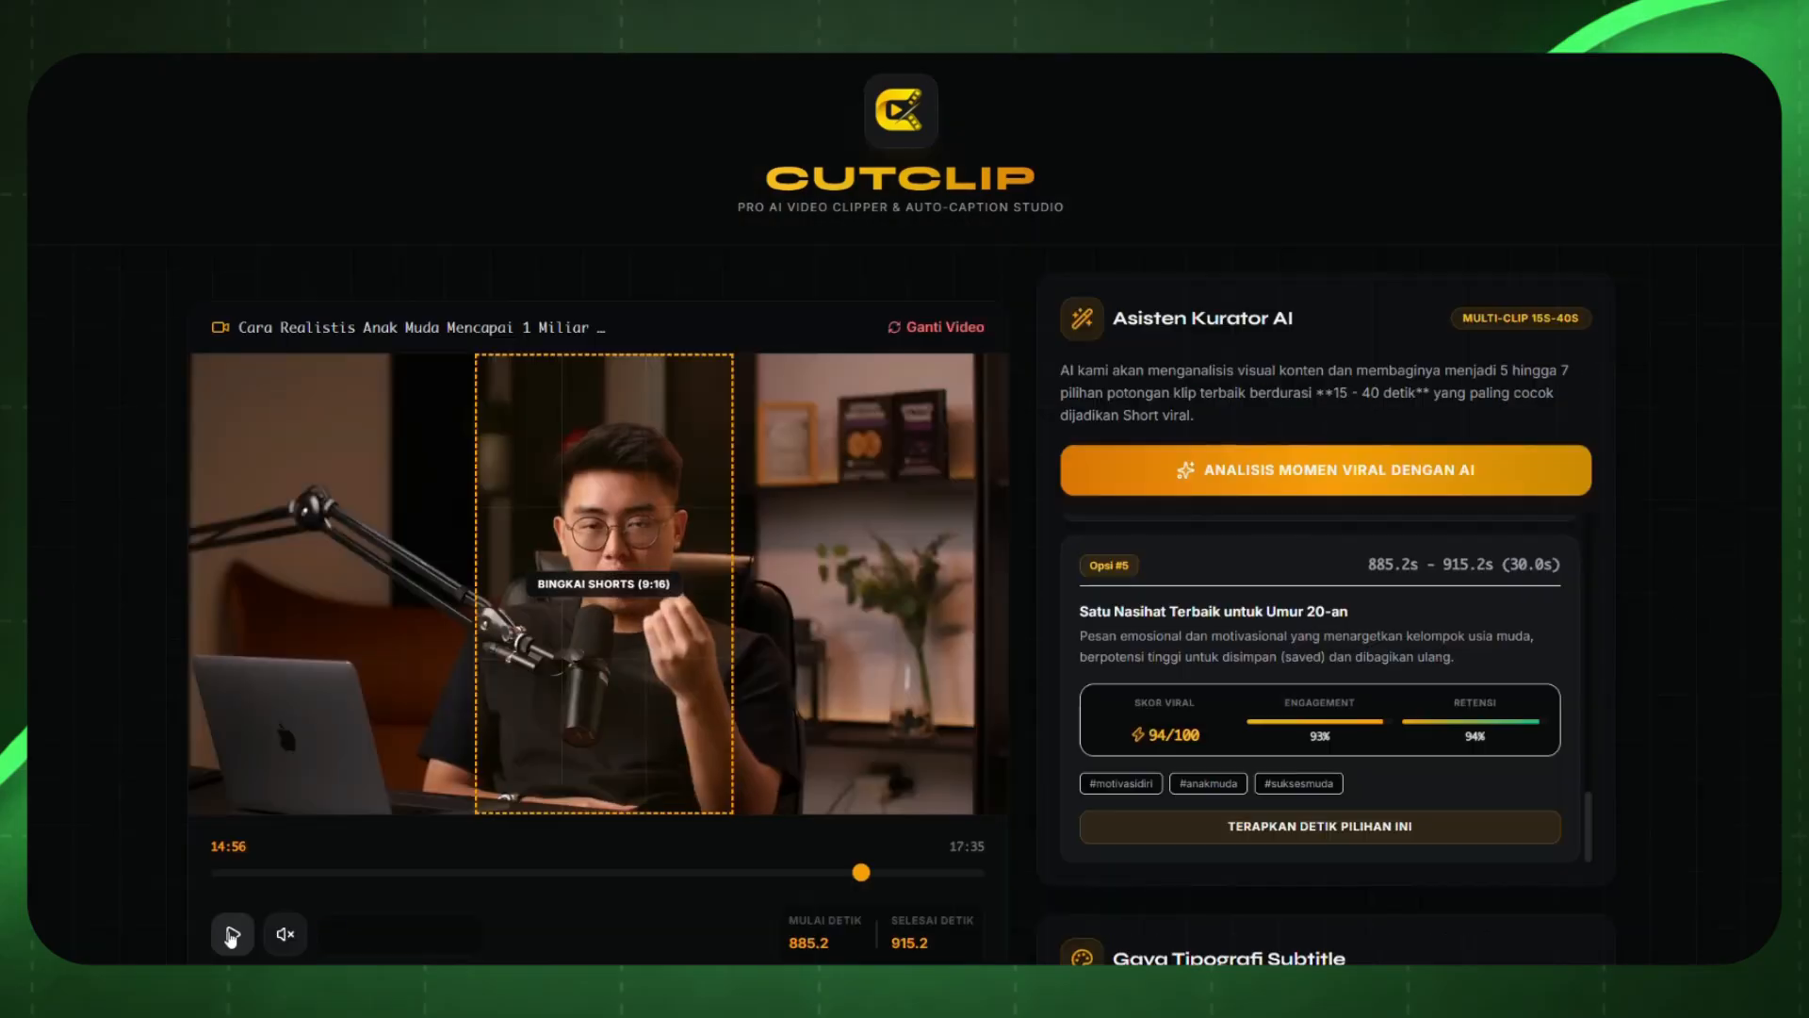
Step: Play the clip briefly to check the generated subtitles in the preview
left_click(230, 937)
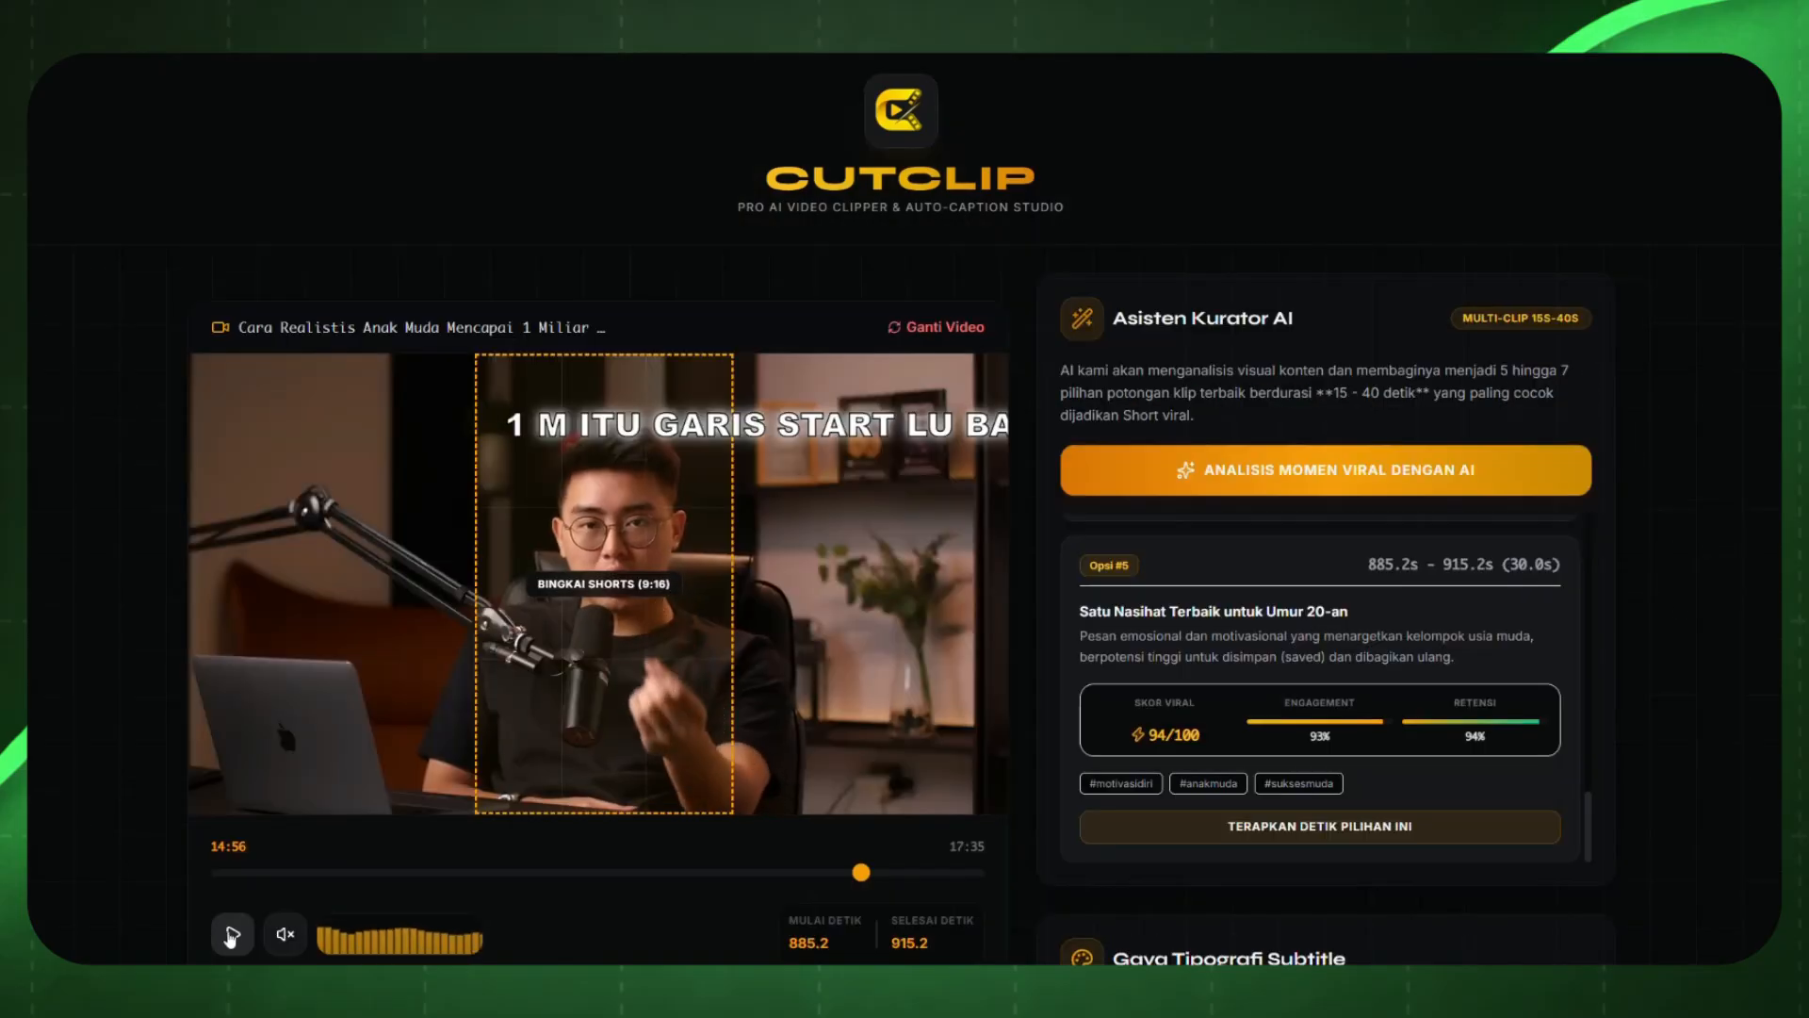
left_click(230, 936)
left_click(230, 936)
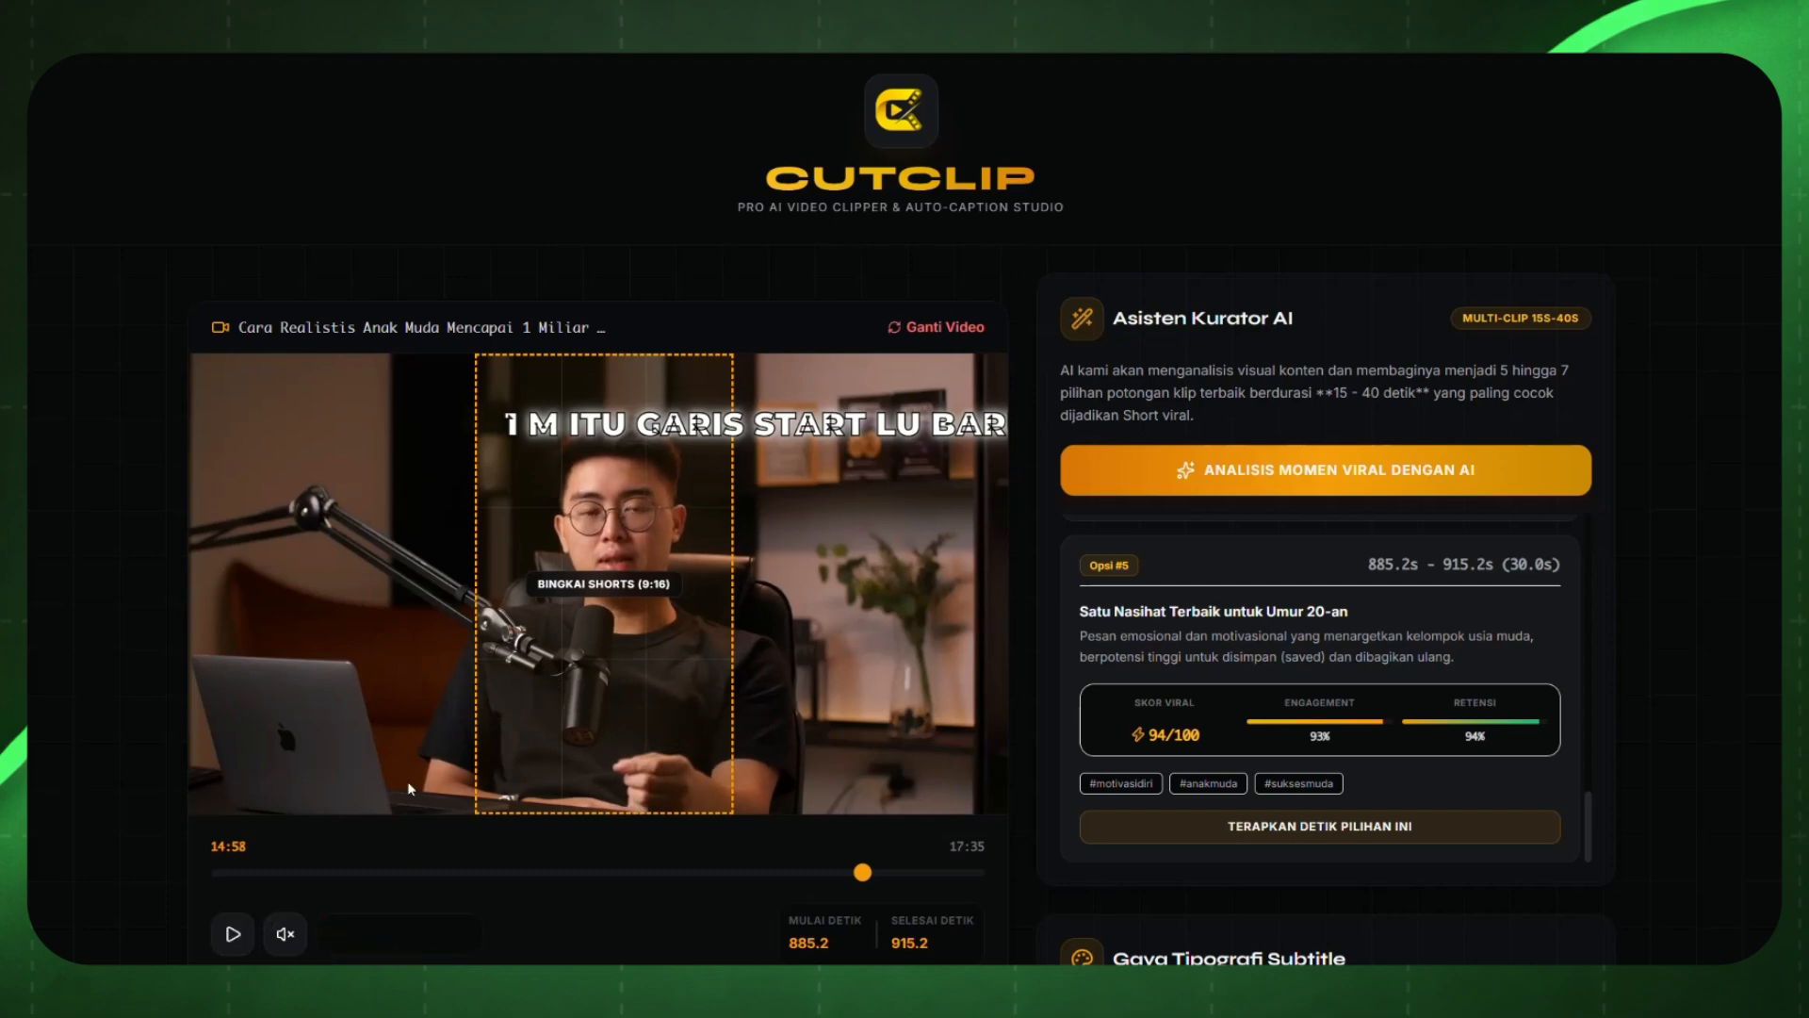
Step: Set the subtitle text mode to 1 Kata (Statis)
scroll(603, 905, "down", 3)
scroll(1639, 382, "up", 3)
scroll(1041, 488, "down", 3)
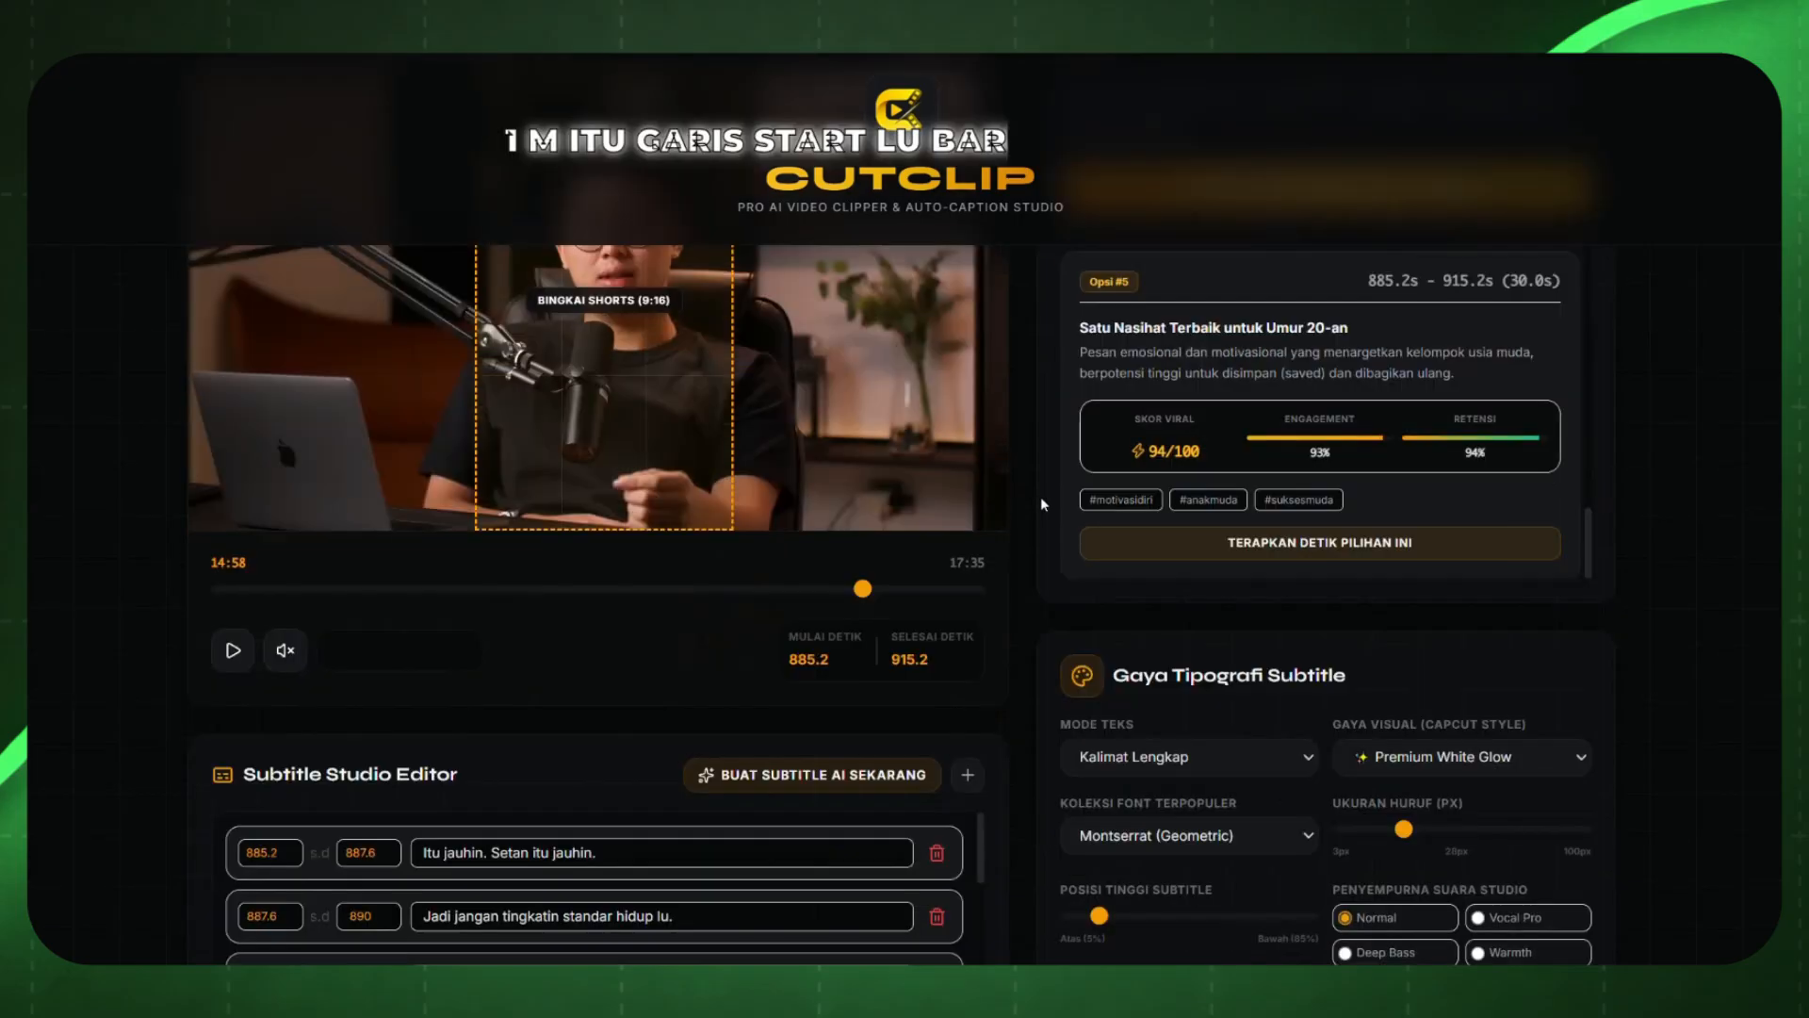
left_click(1211, 751)
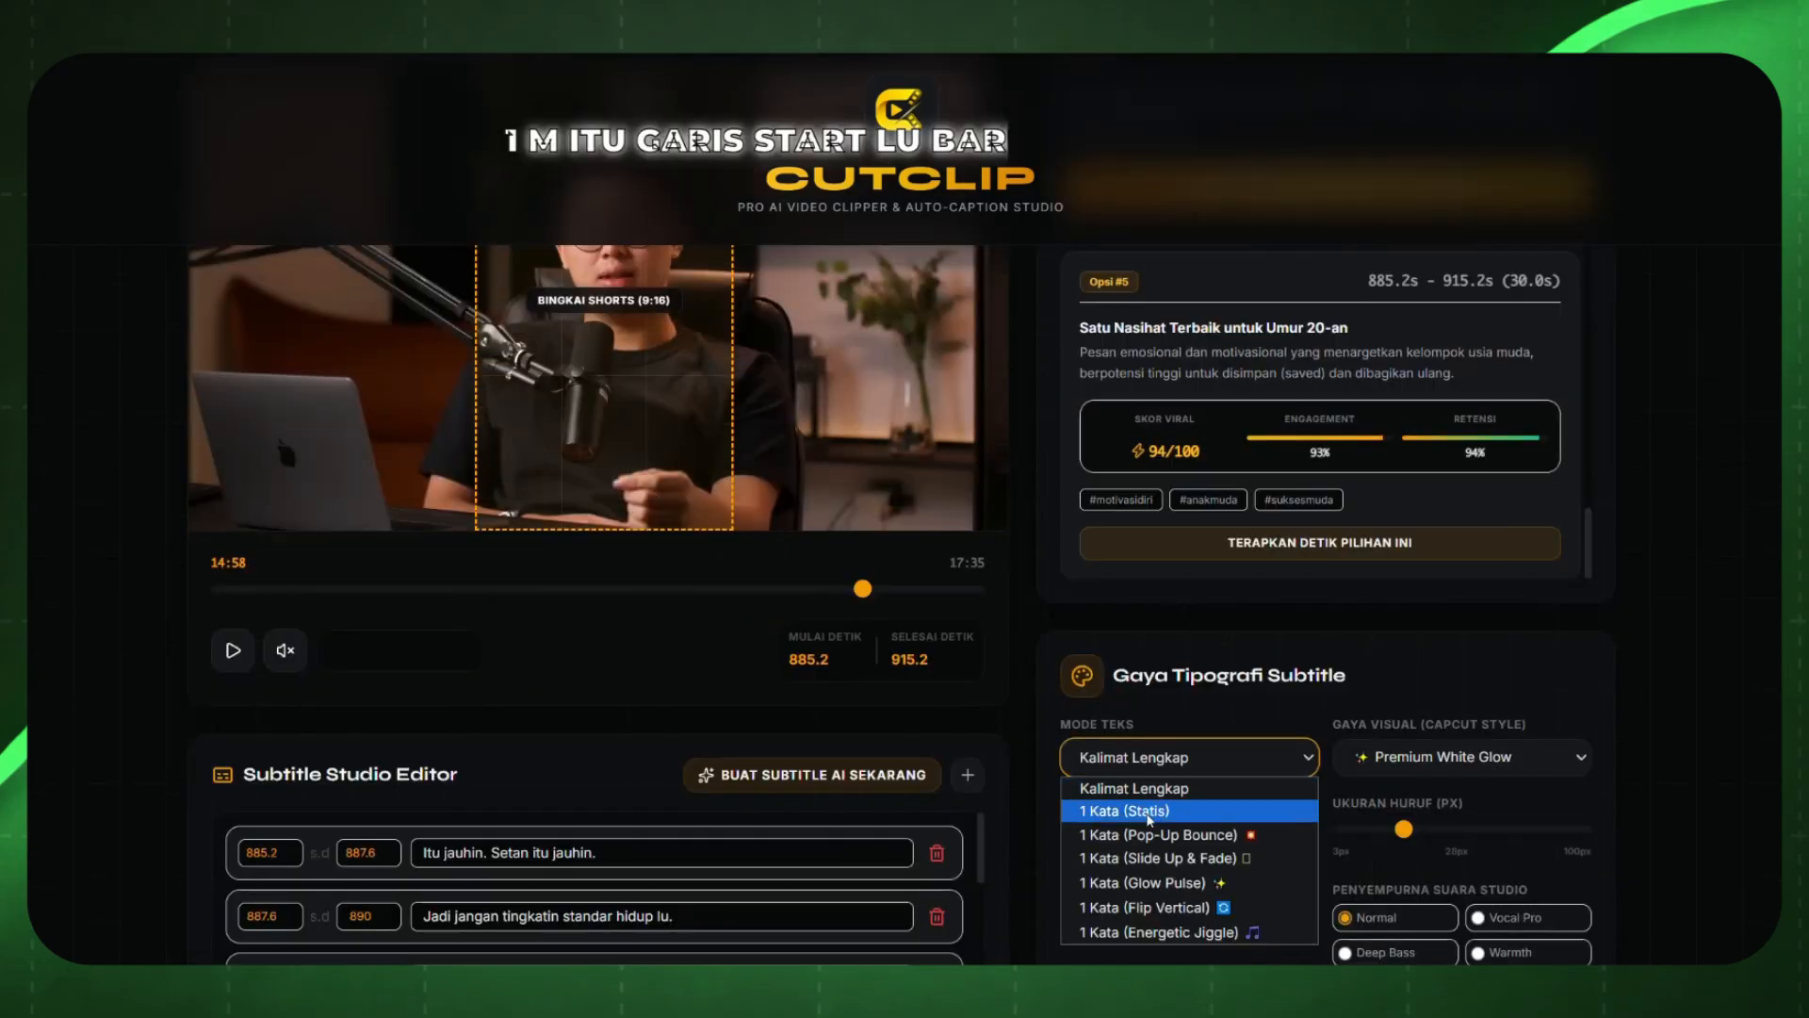
left_click(1149, 812)
Step: Move the subtitle height to its lowest setting (Bawah) and check its placement in the video preview
scroll(1023, 673, "up", 3)
scroll(1023, 660, "down", 6)
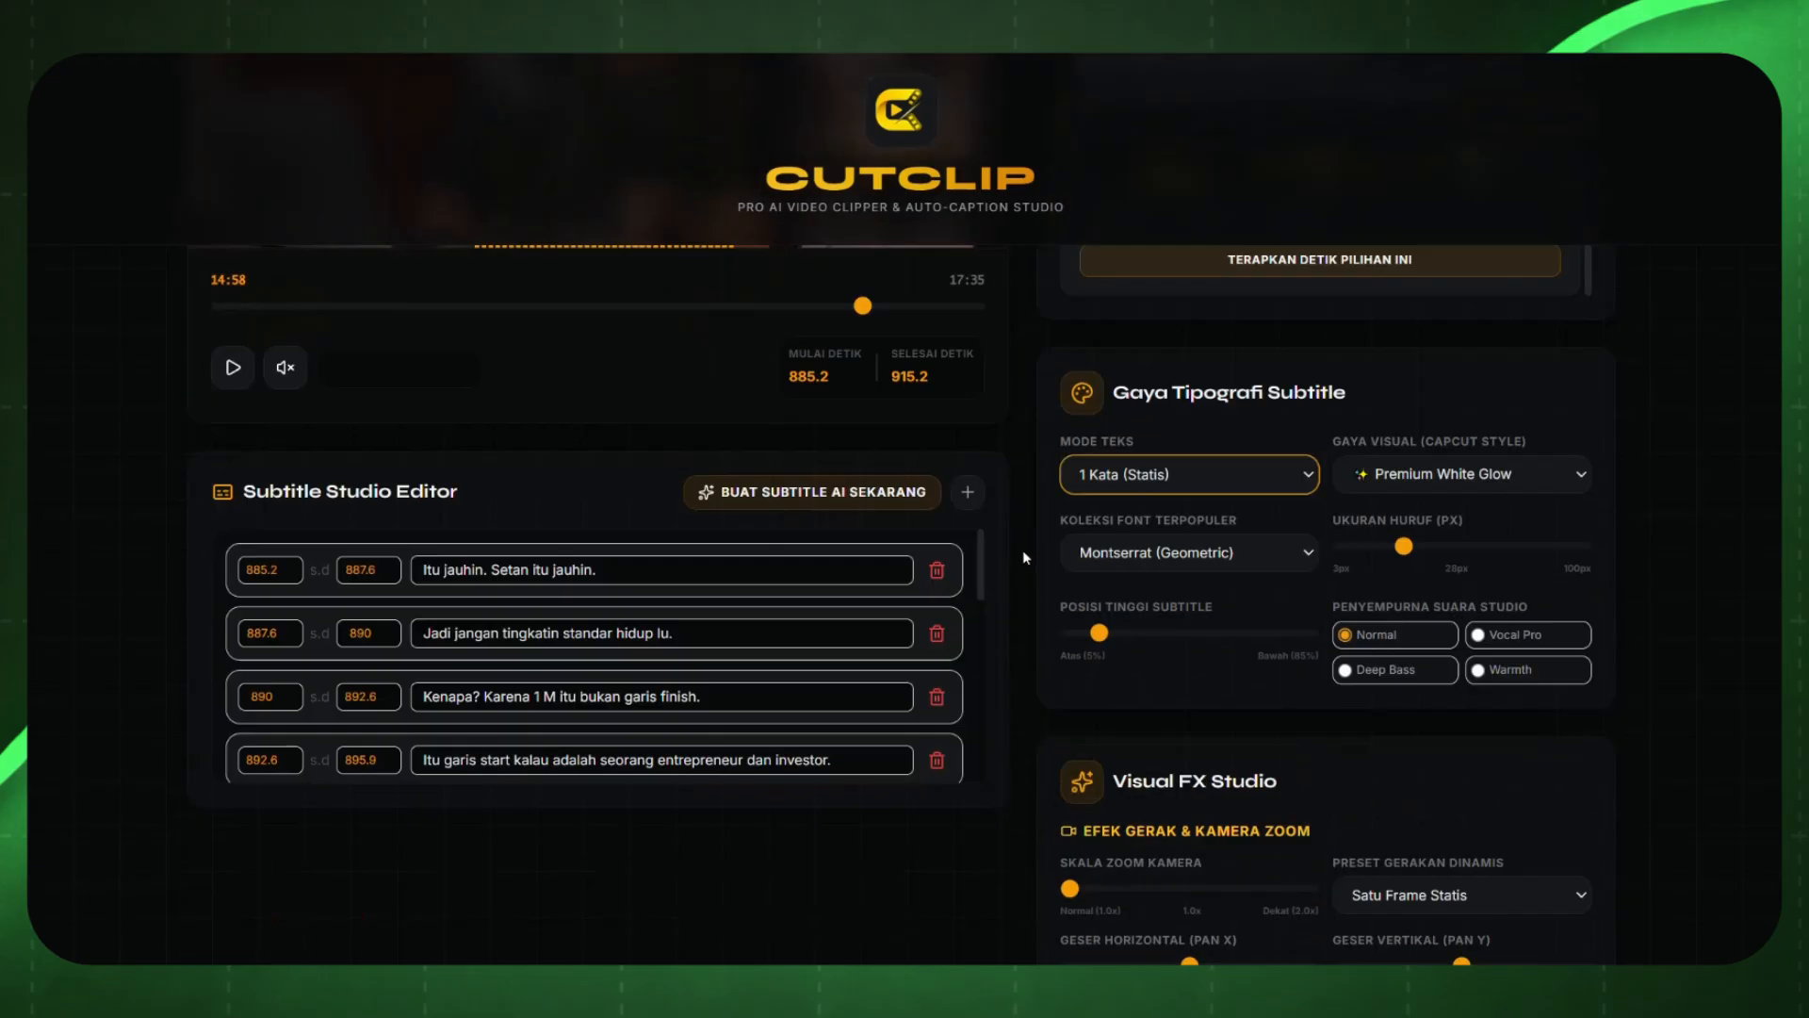
left_click_drag(1099, 632, 1316, 642)
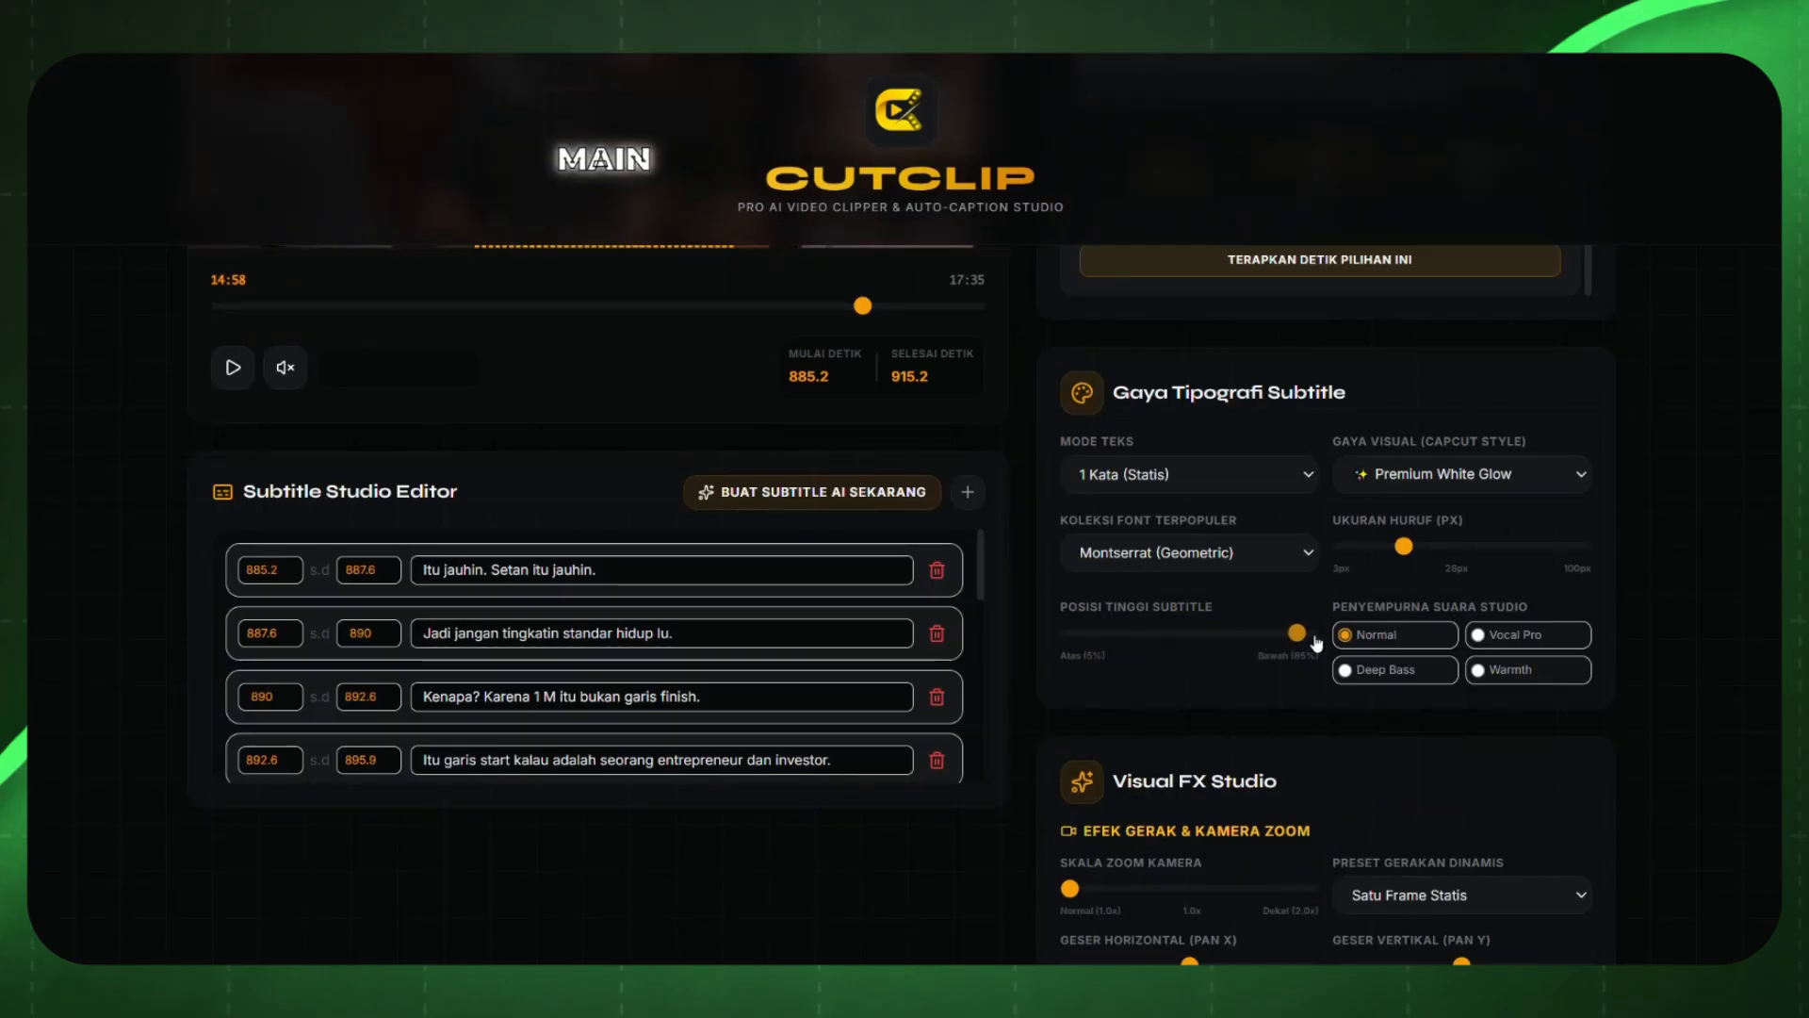
scroll(543, 721, "up", 6)
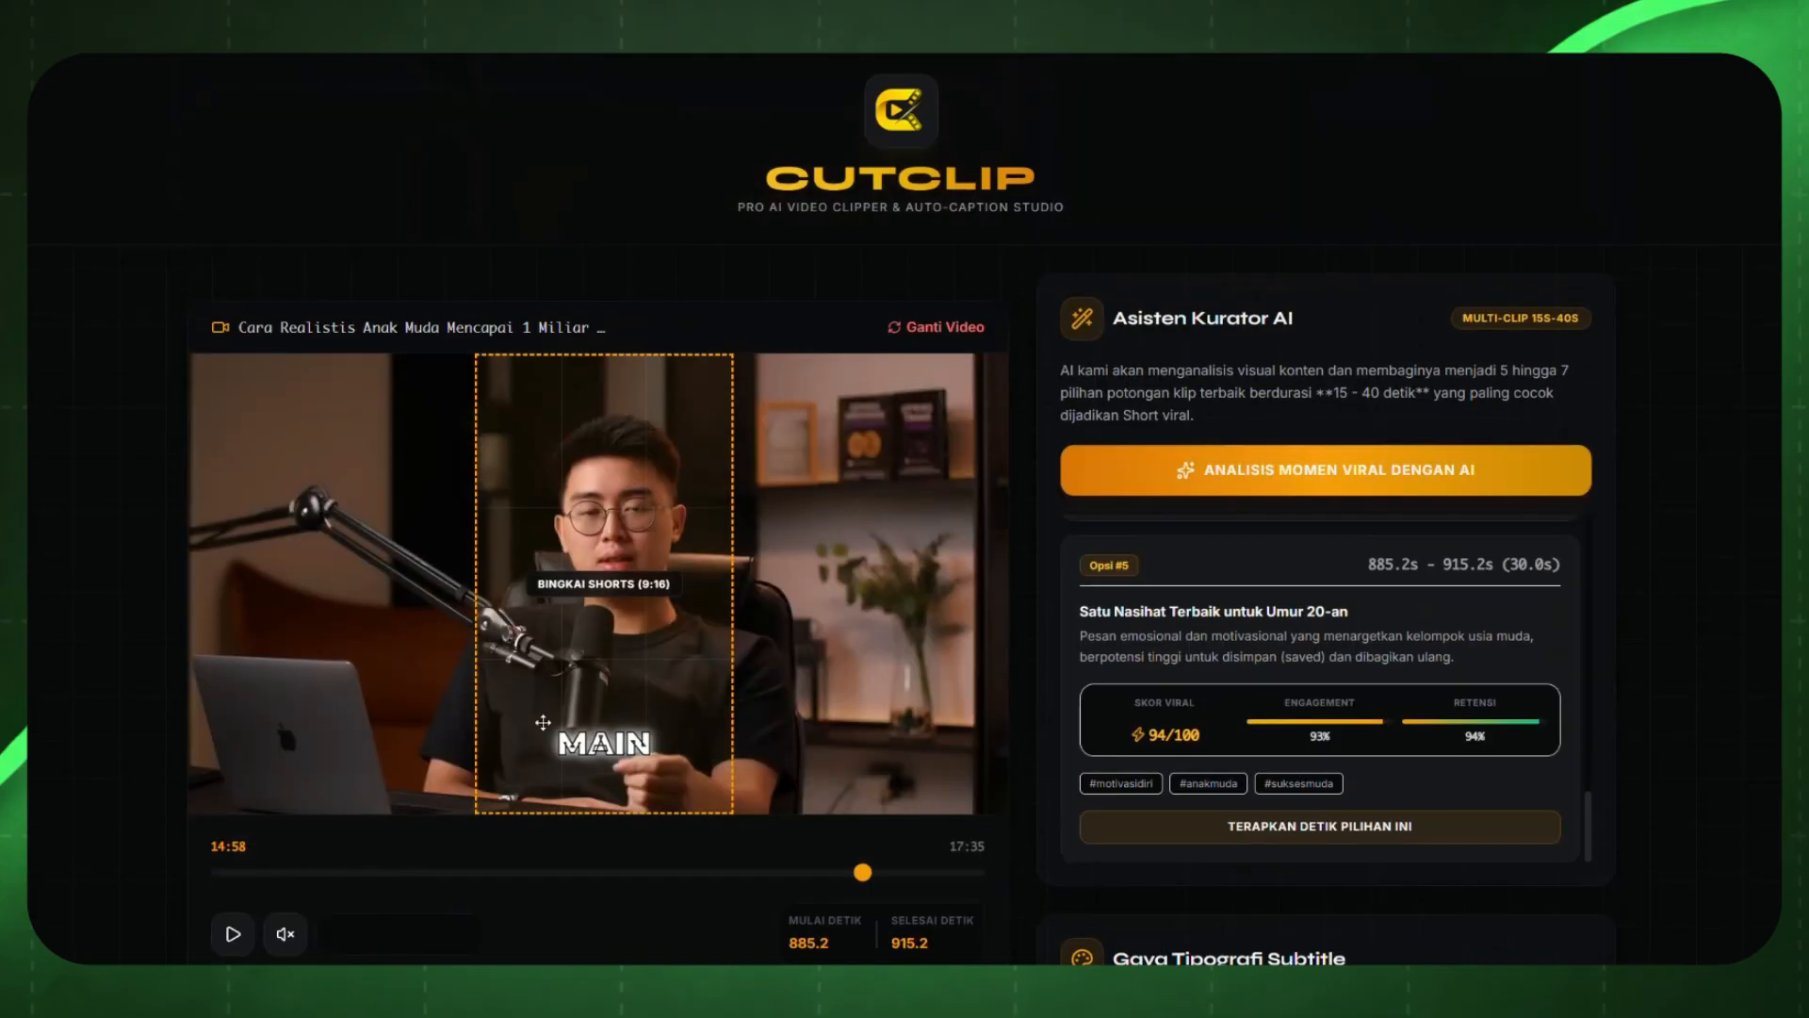
Step: Change the subtitle font to Poppins
scroll(542, 722, "down", 3)
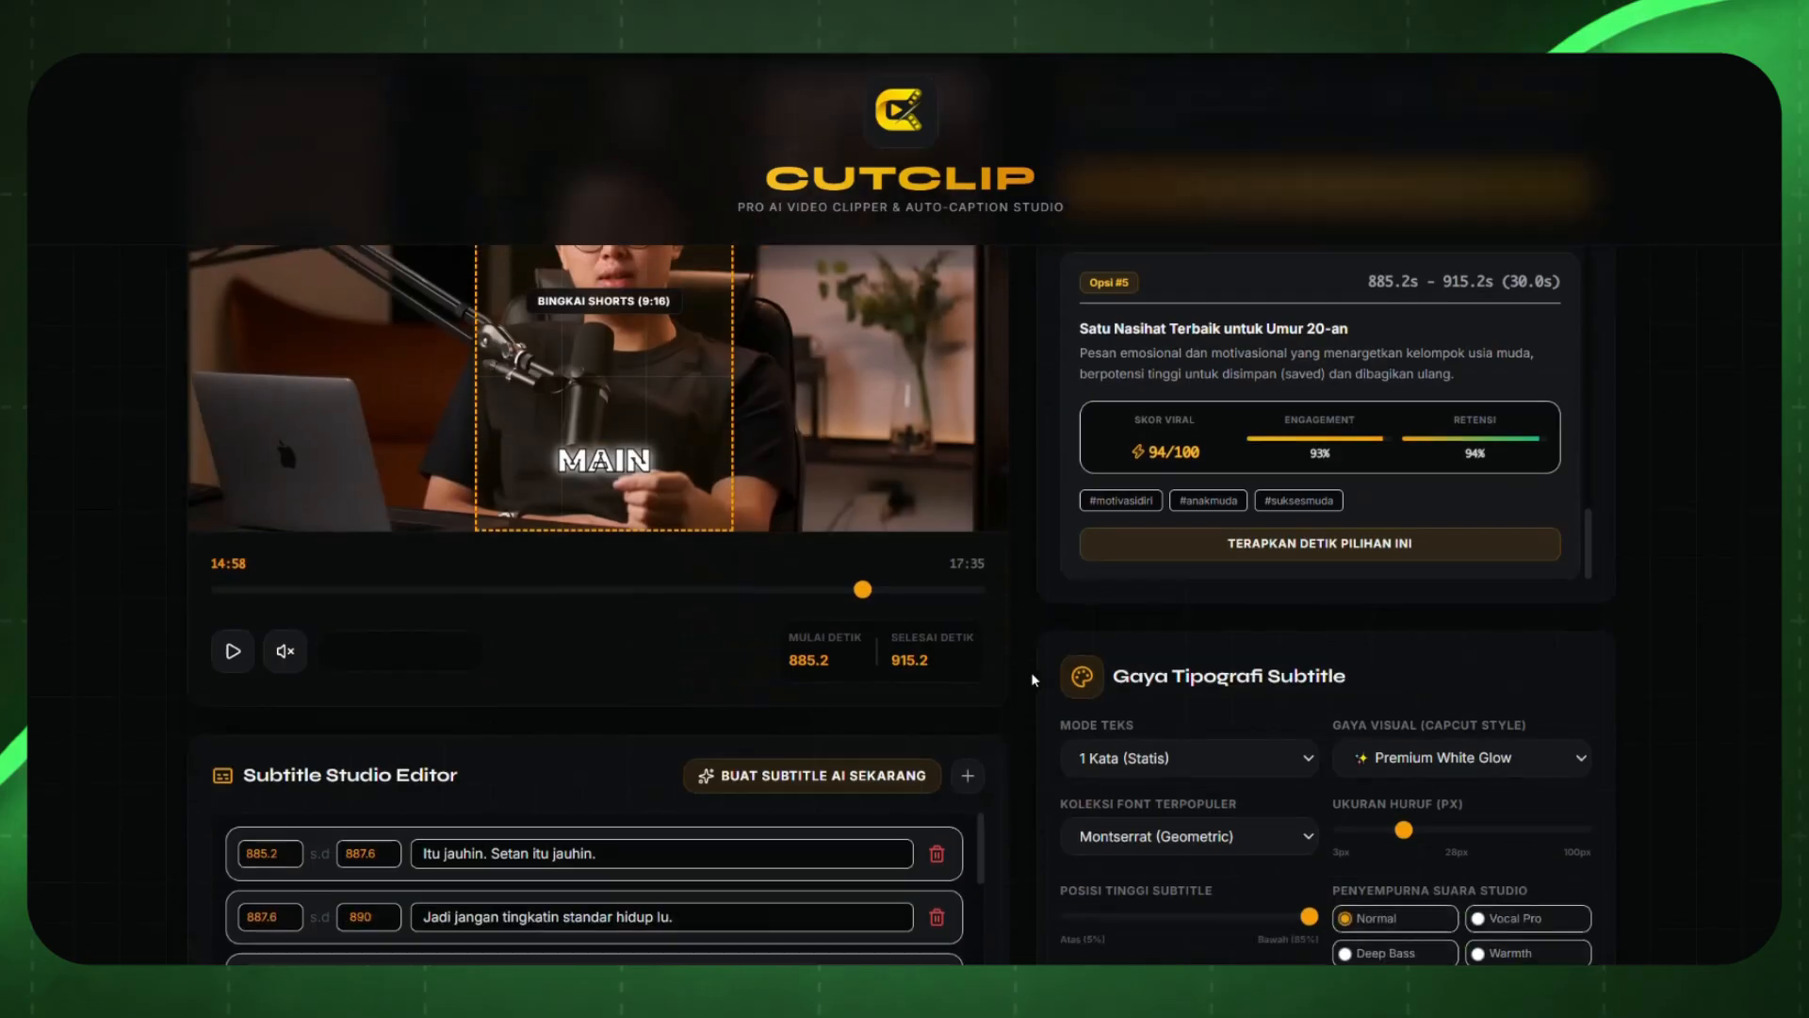
left_click(1173, 844)
left_click(1168, 512)
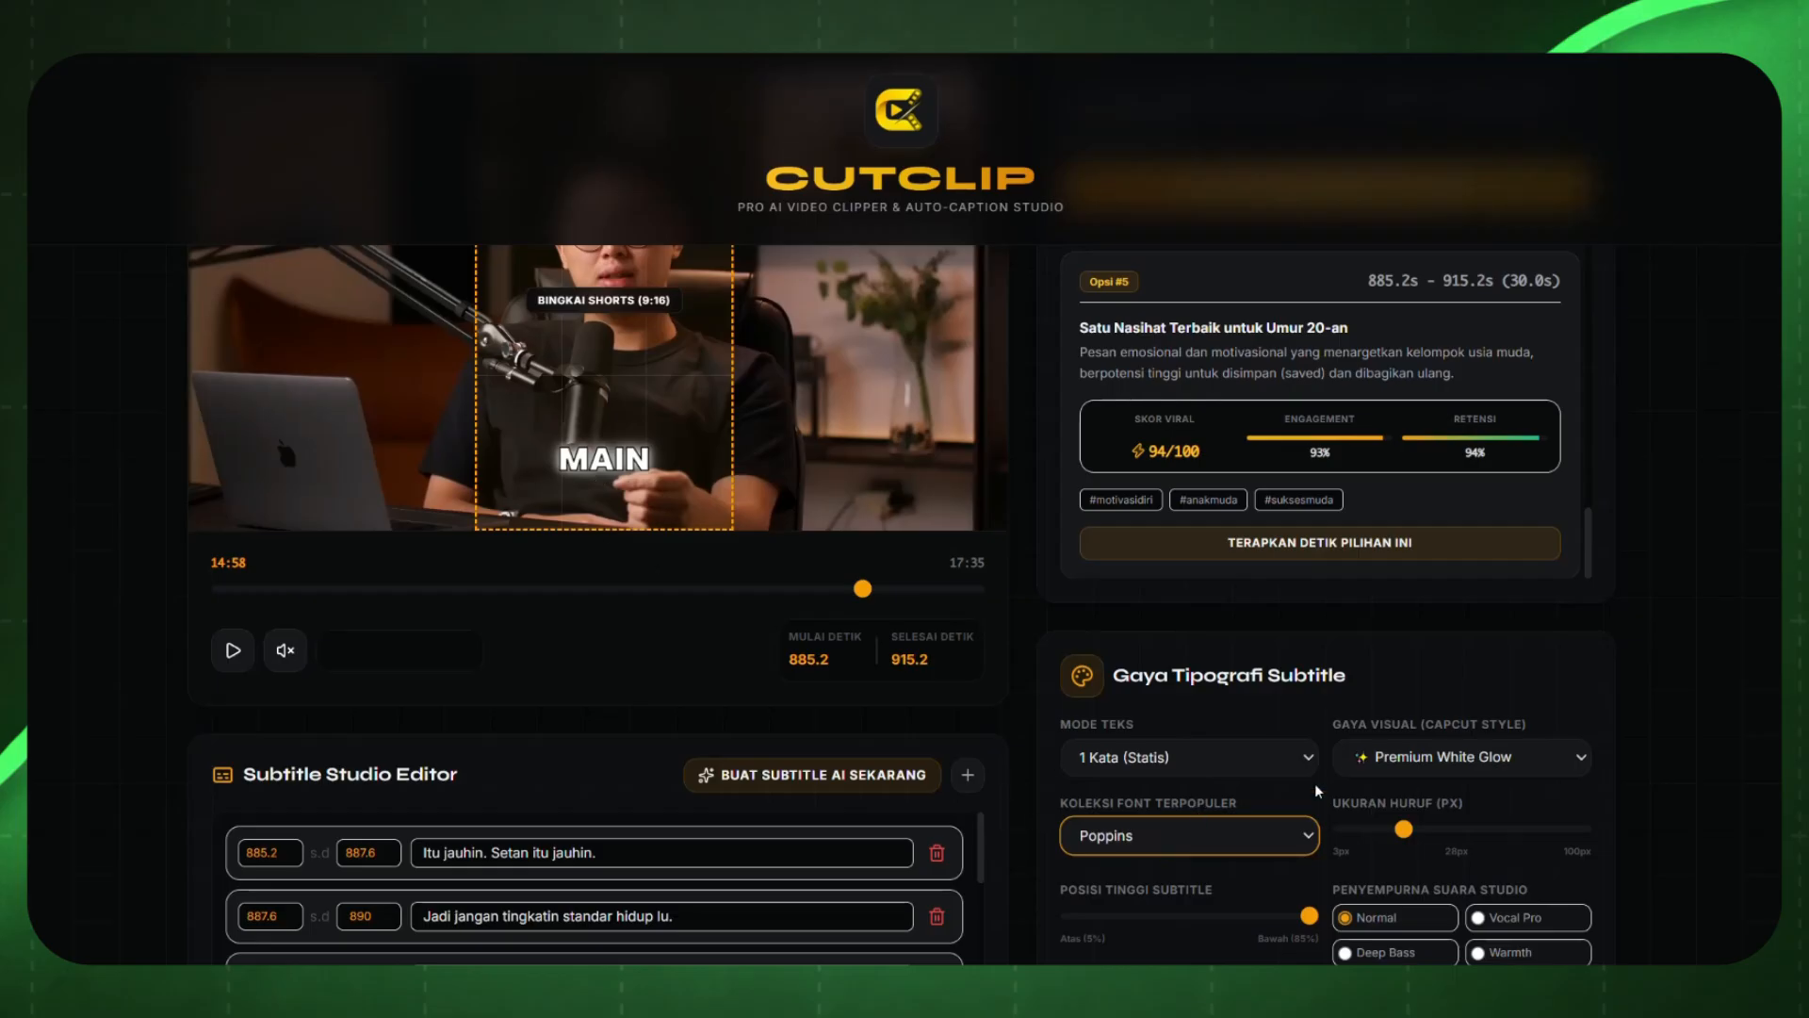
Step: Set the subtitle font size to 27 px, try the Elegant White Shadow style, and settle on the Premium Amber Glow visual style
mouse_move(1397, 841)
left_mouse_down()
mouse_move(1381, 838)
mouse_move(1401, 839)
left_mouse_up()
left_click(1450, 758)
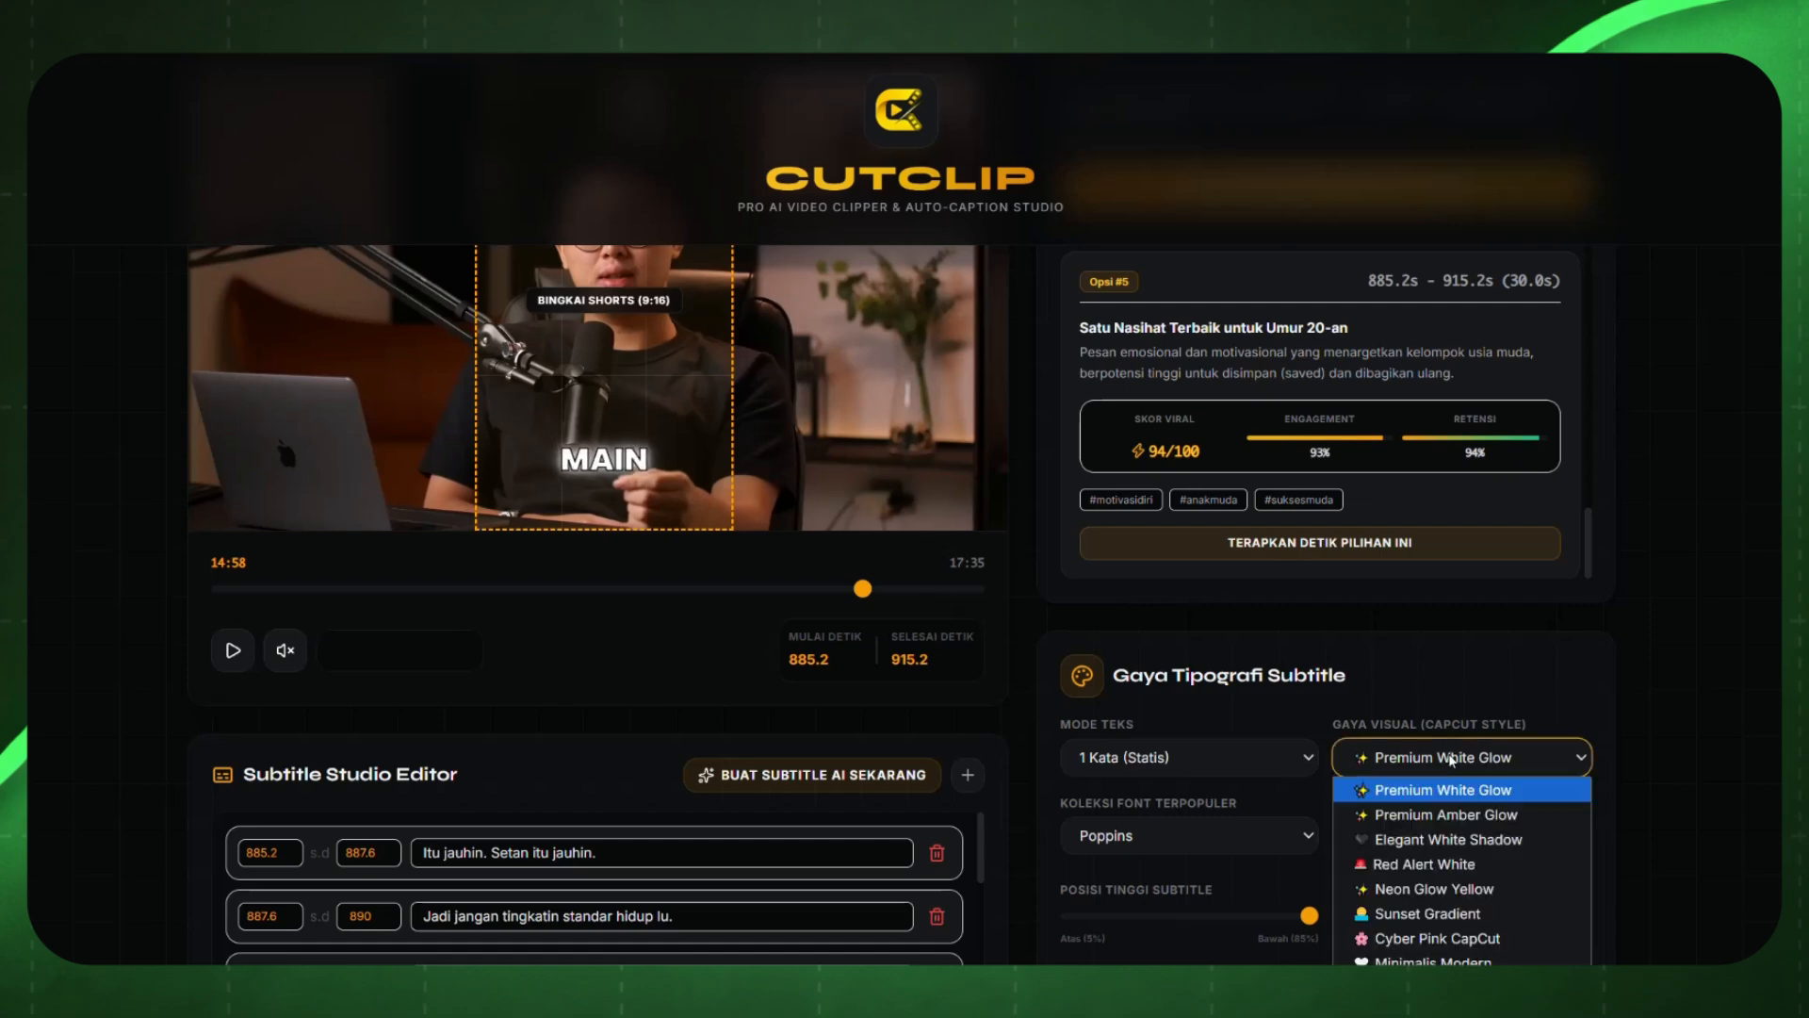
left_click(1448, 840)
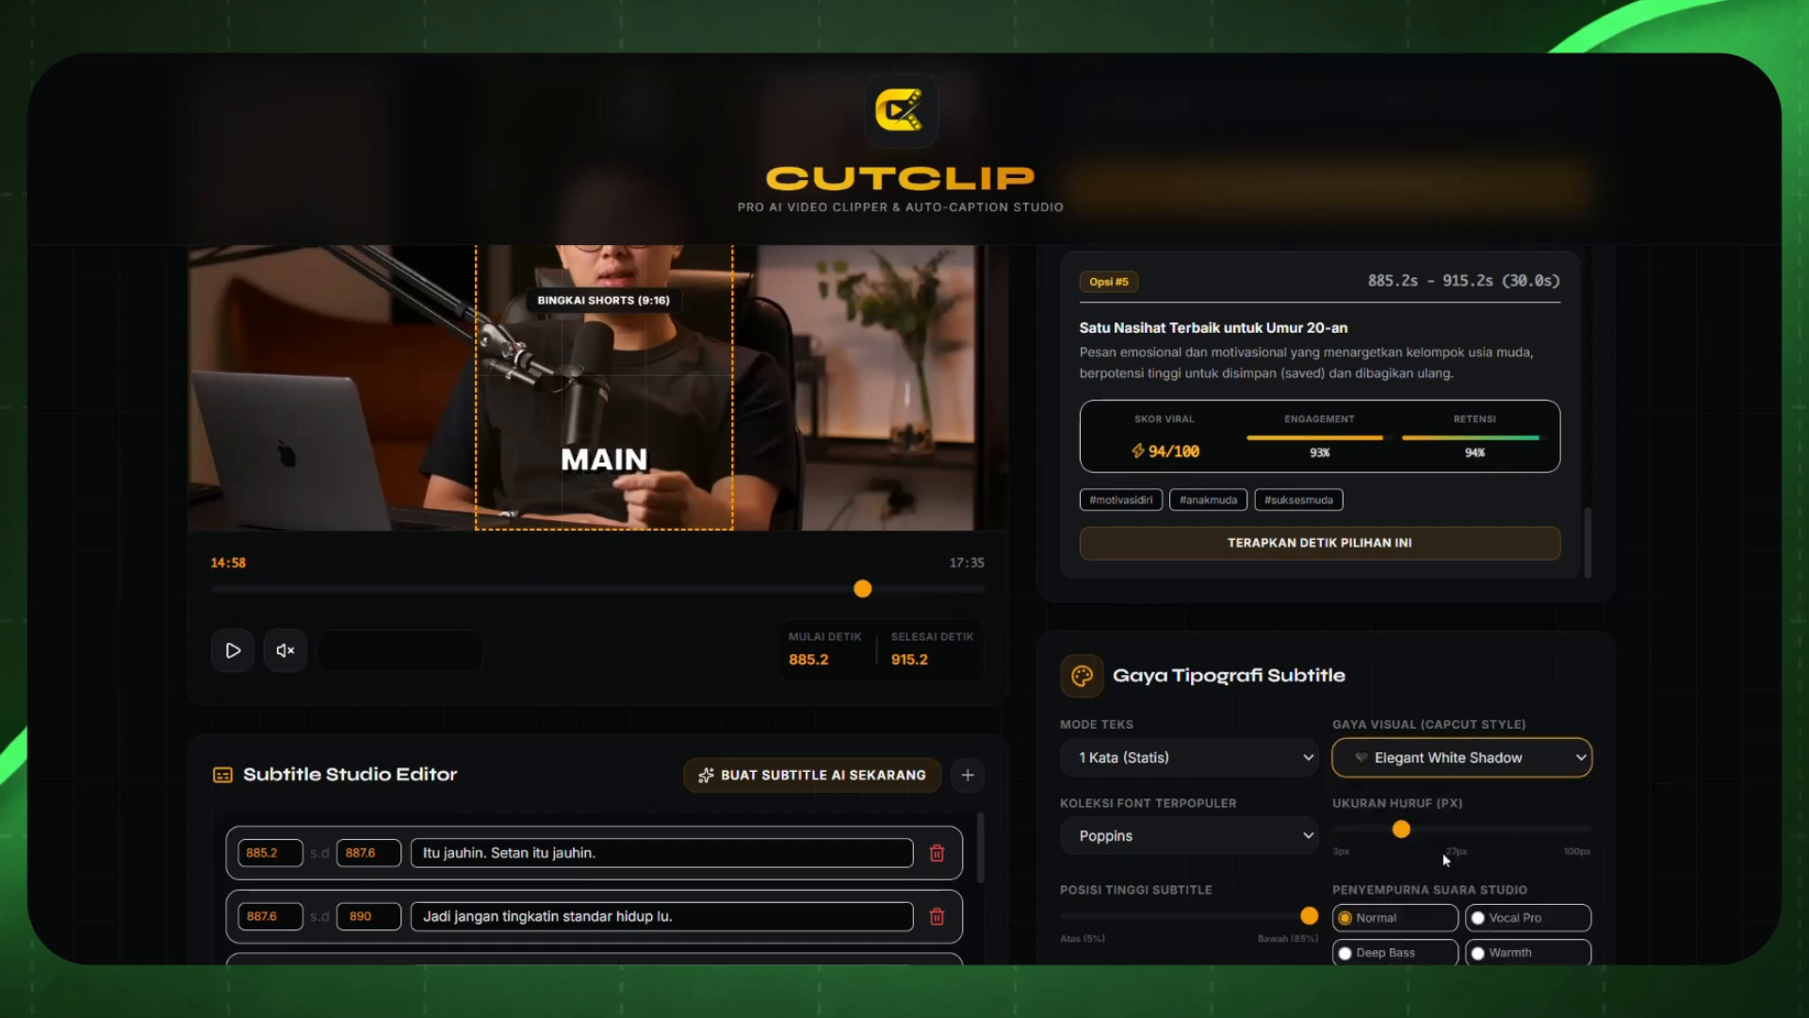
left_click(1479, 751)
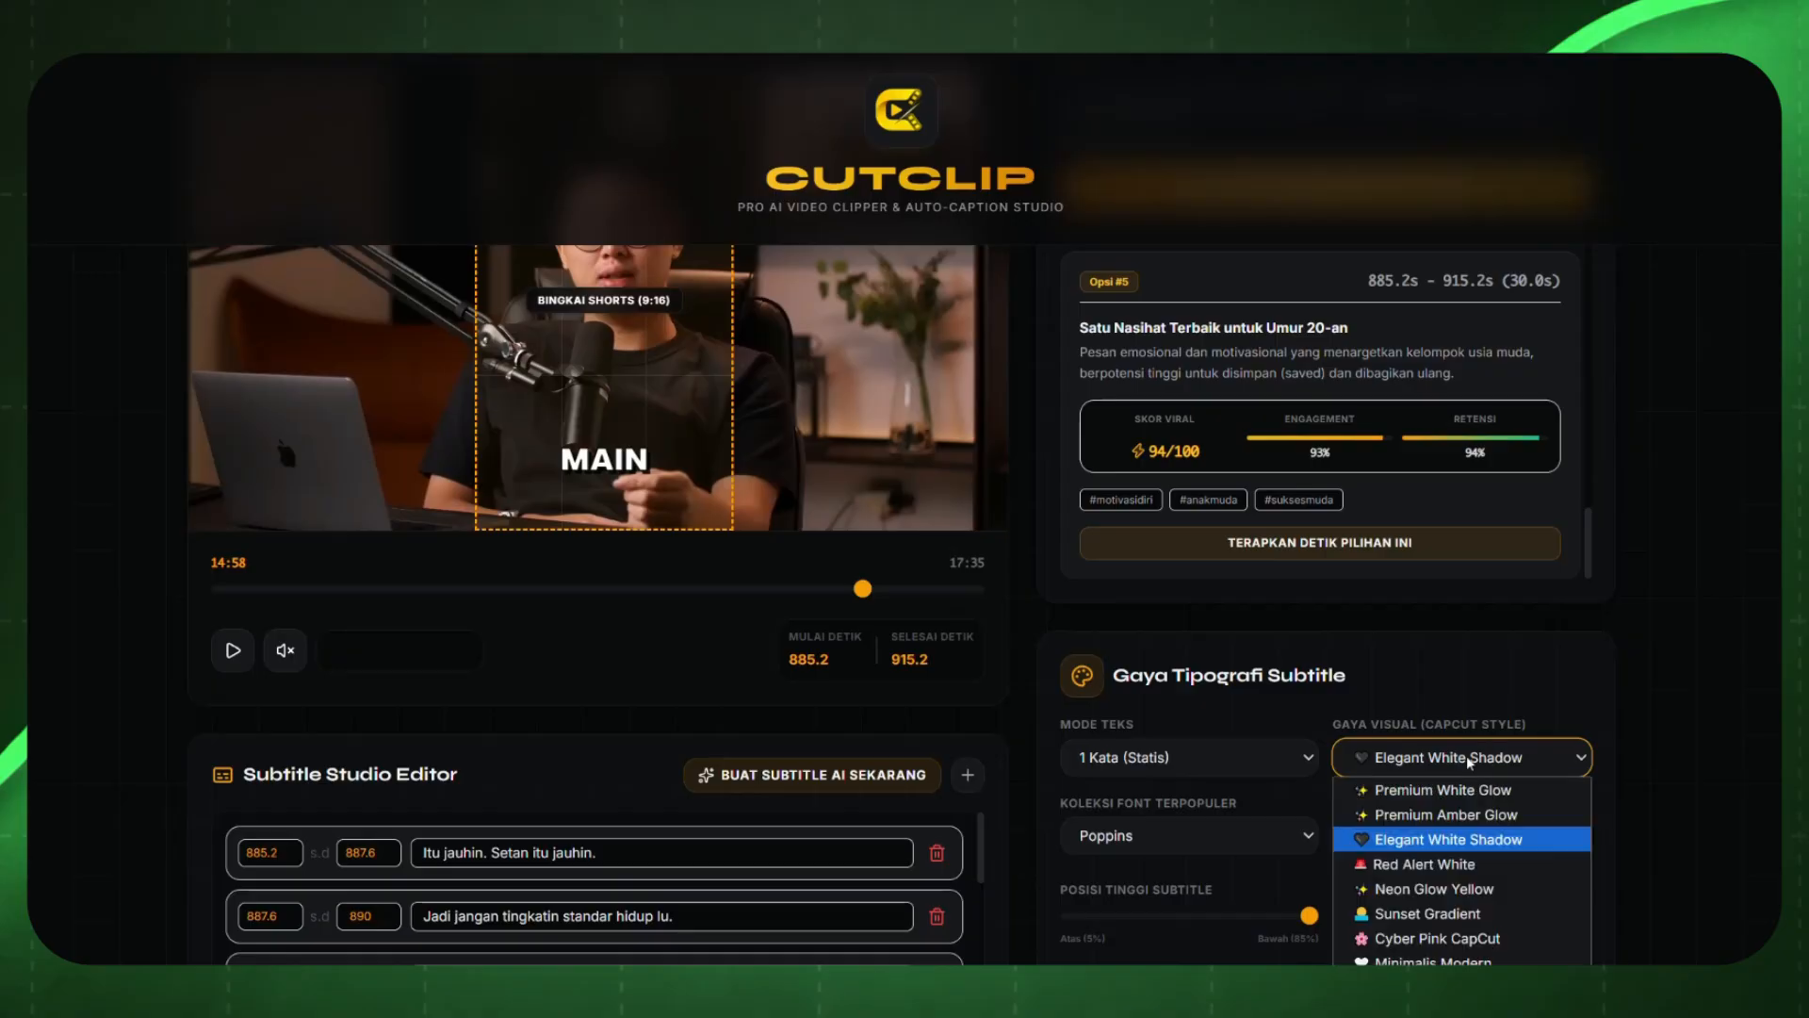
left_click(1439, 826)
Step: Play the clip briefly to check the amber glow subtitles in the video preview
scroll(275, 715, "up", 3)
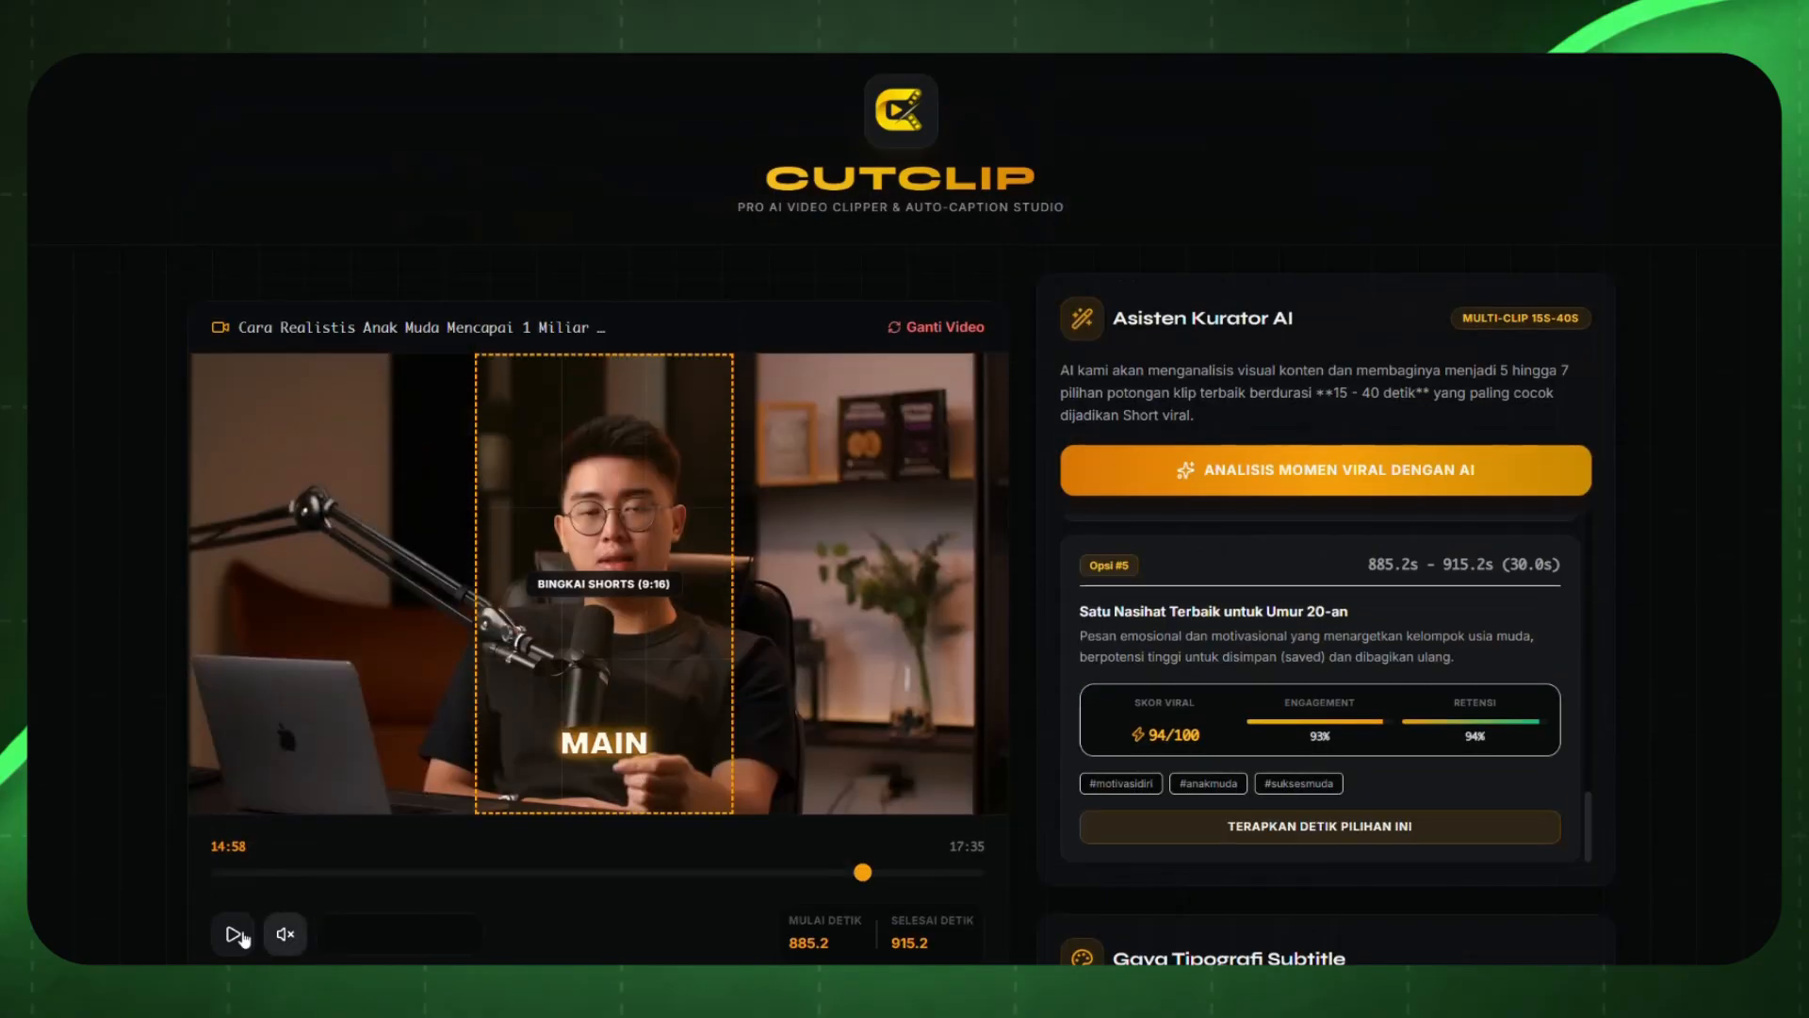
left_click(234, 934)
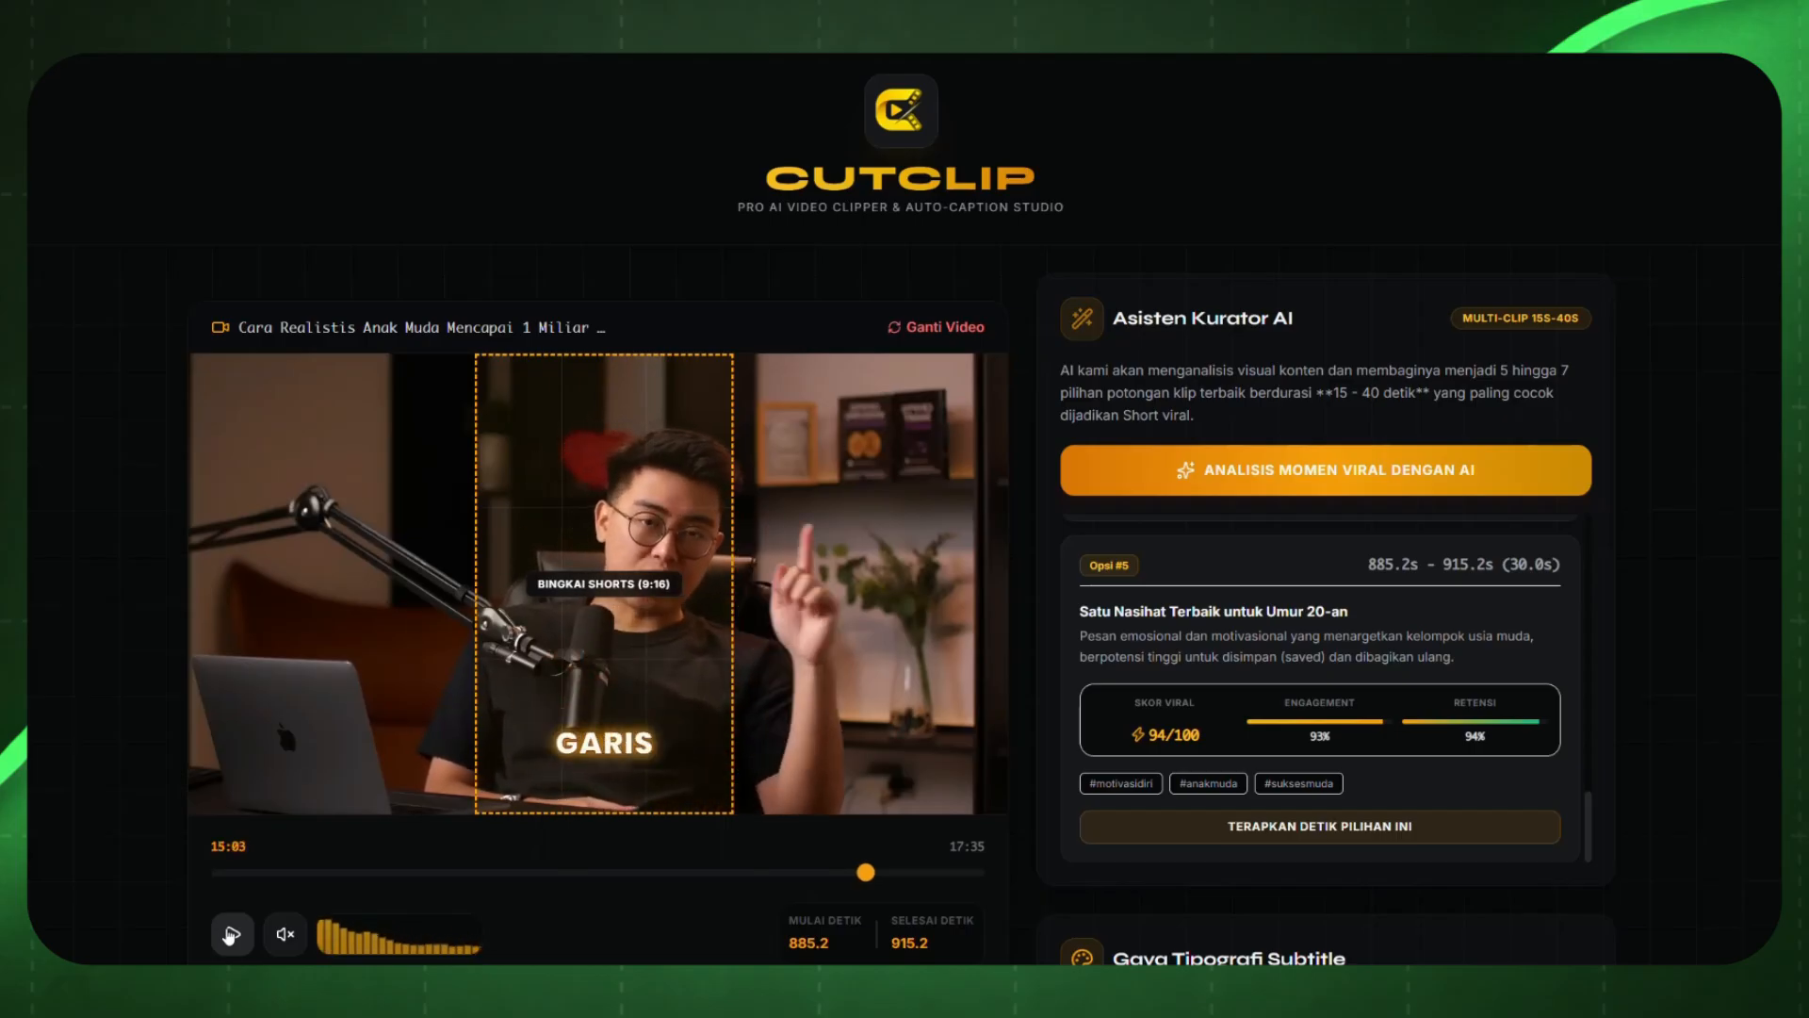
left_click(232, 933)
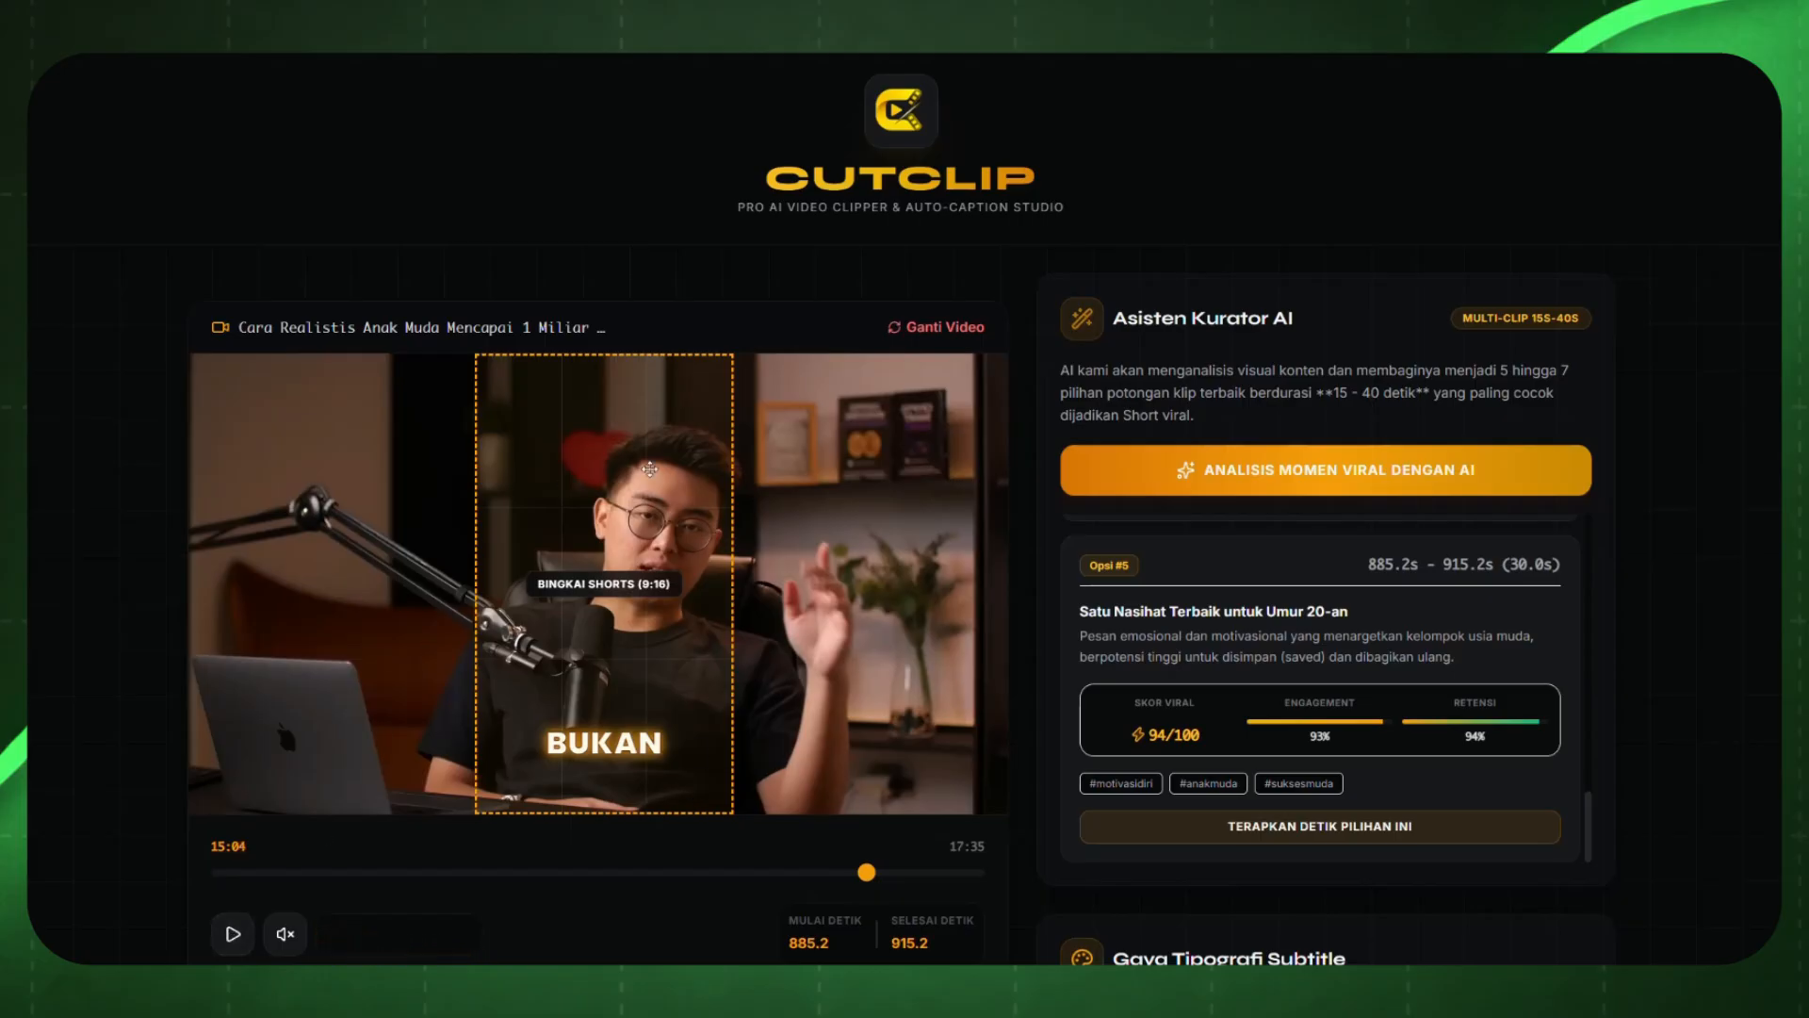
Step: Set the dynamic motion preset in Visual FX Studio to Beat Pulse (Zoom Ketukan Bass)
scroll(1715, 488, "down", 3)
scroll(1720, 486, "up", 1)
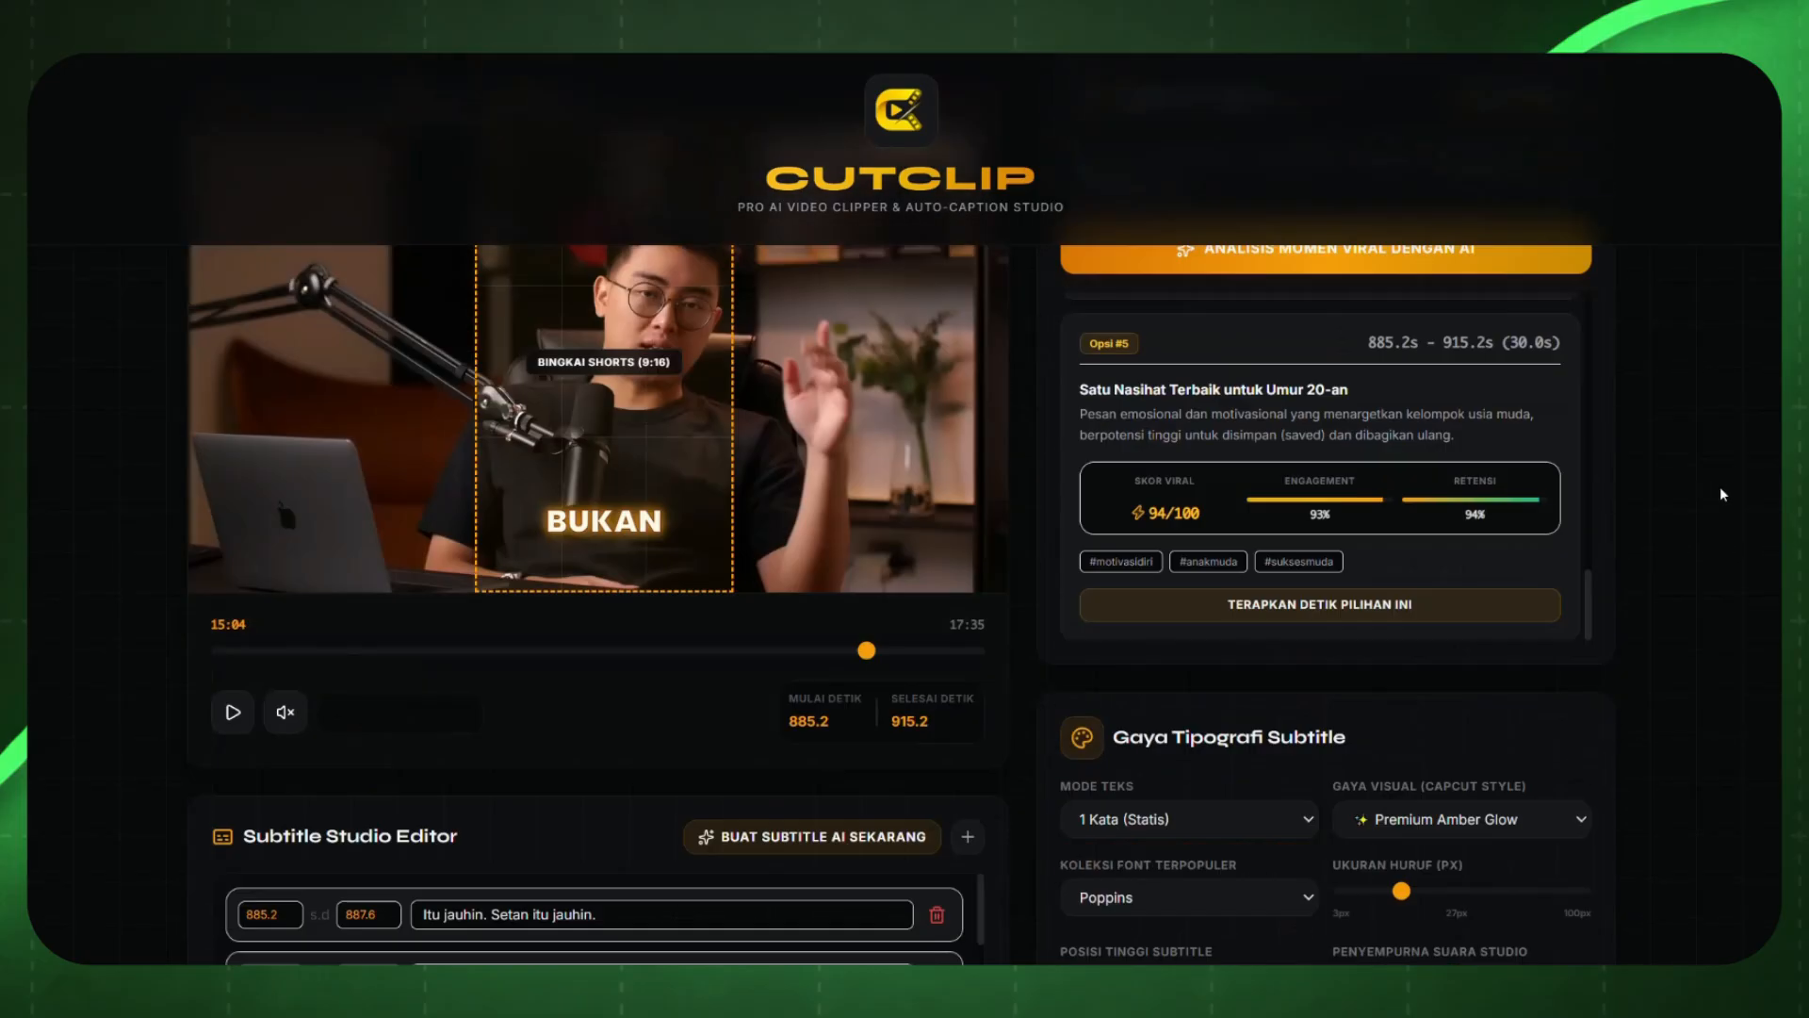
scroll(1720, 486, "up", 1)
scroll(1717, 564, "down", 10)
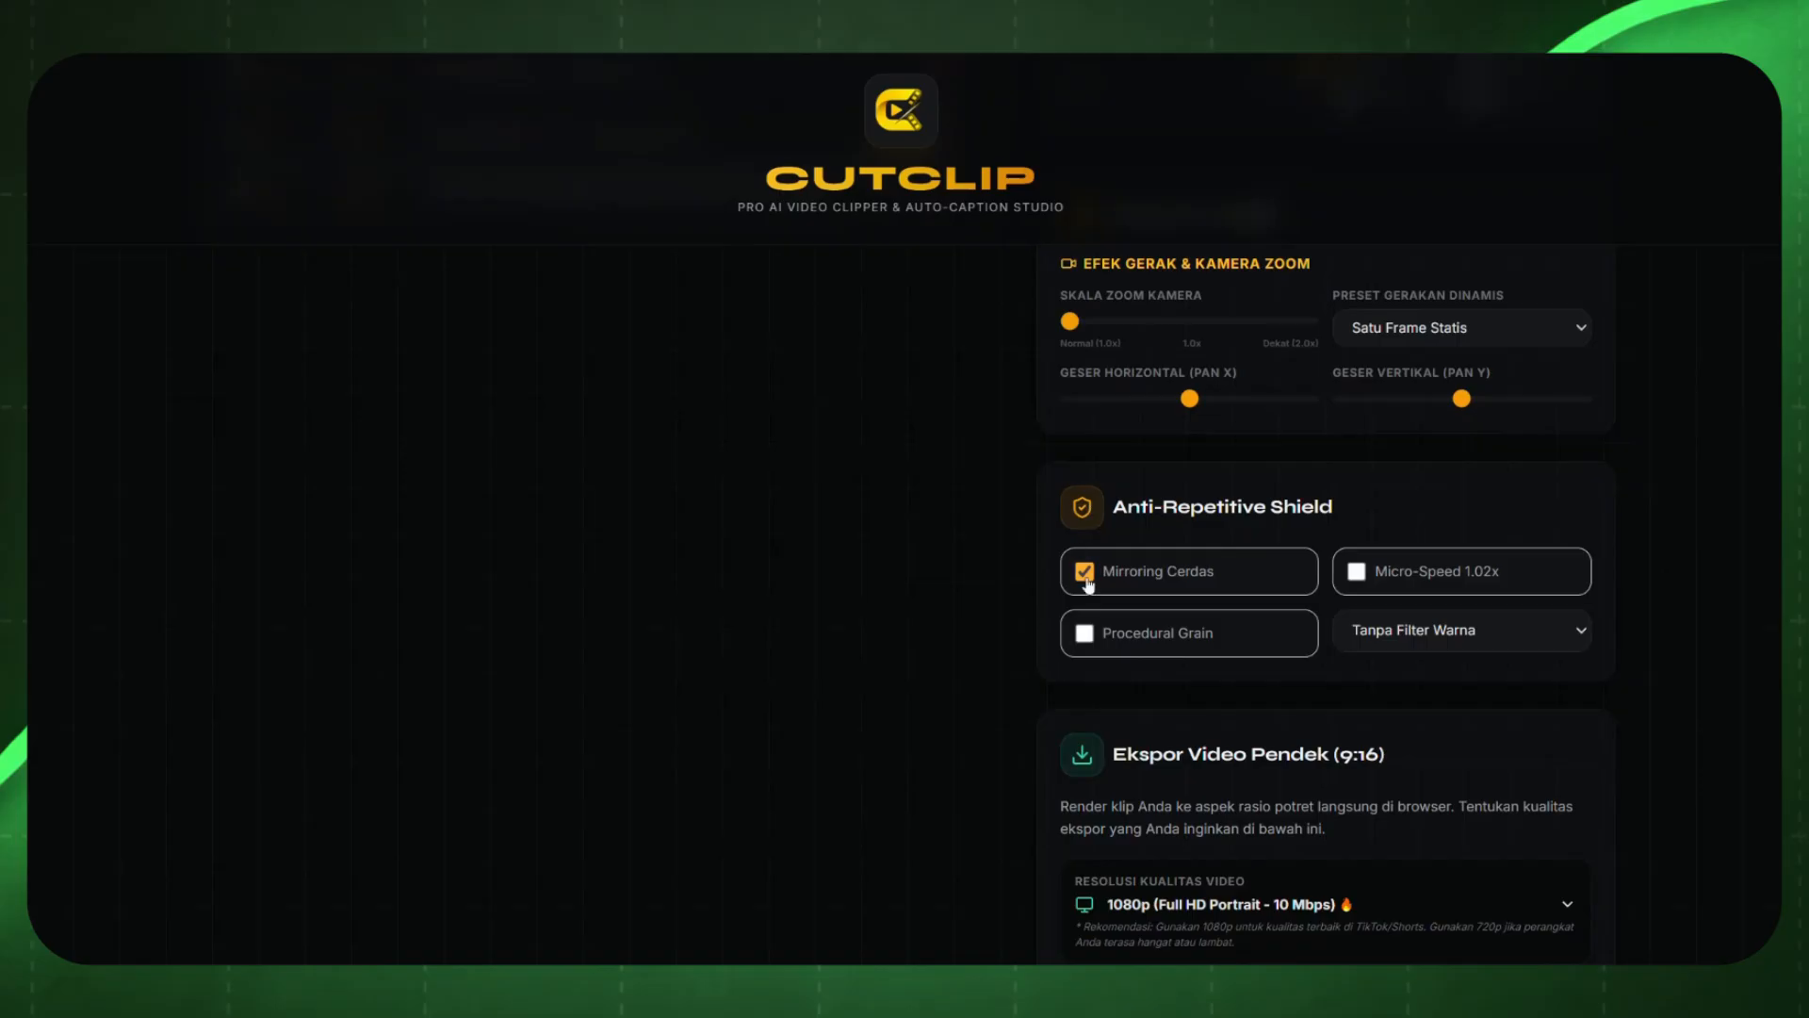
scroll(1577, 465, "up", 3)
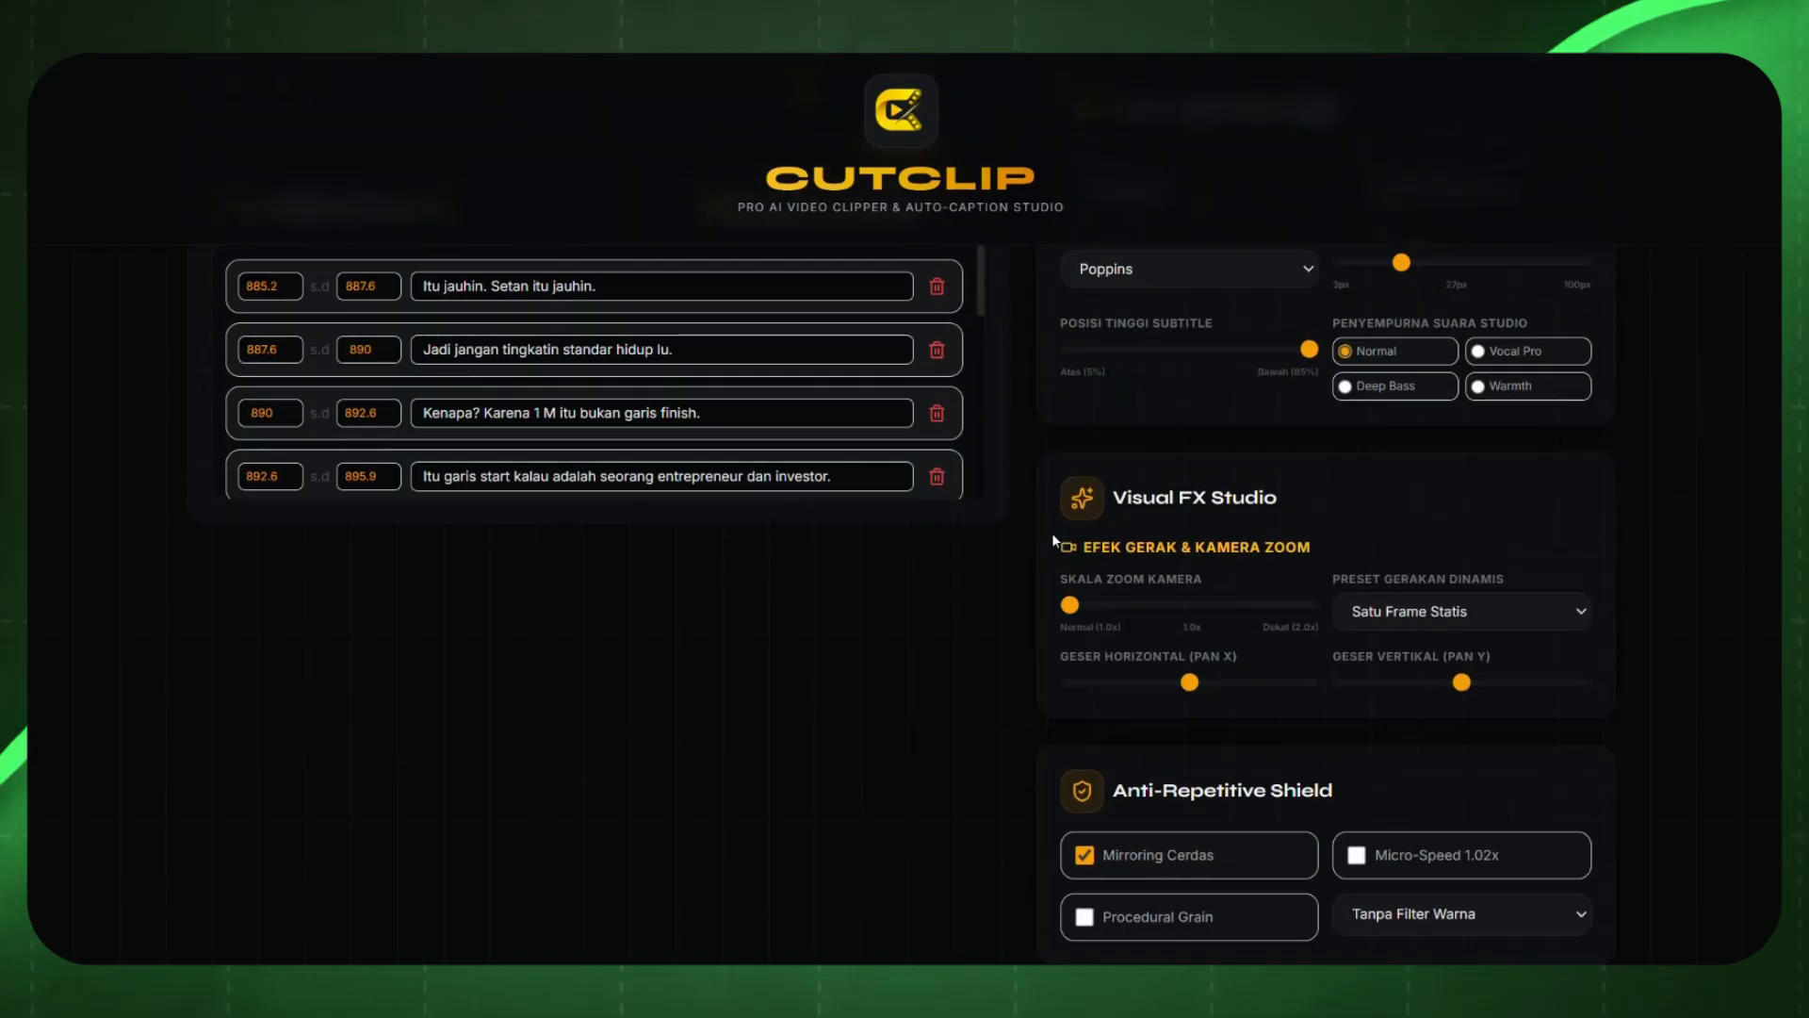
left_click(1466, 615)
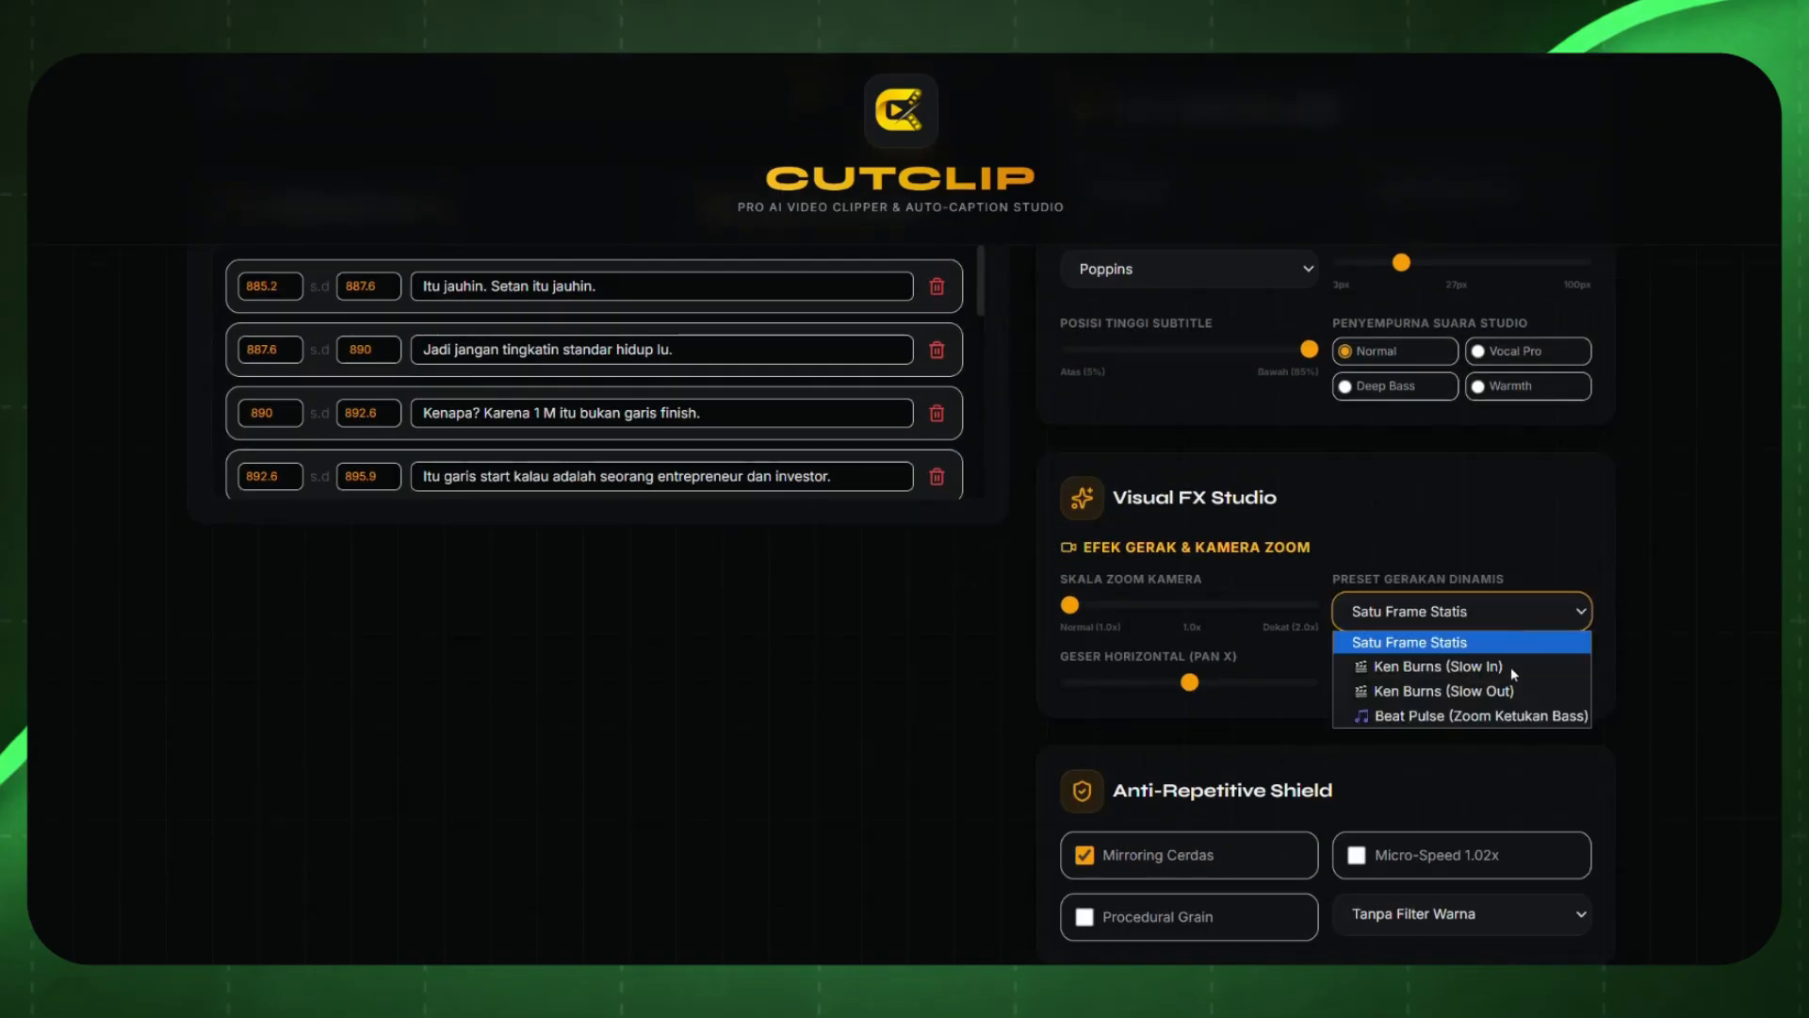
left_click(1466, 716)
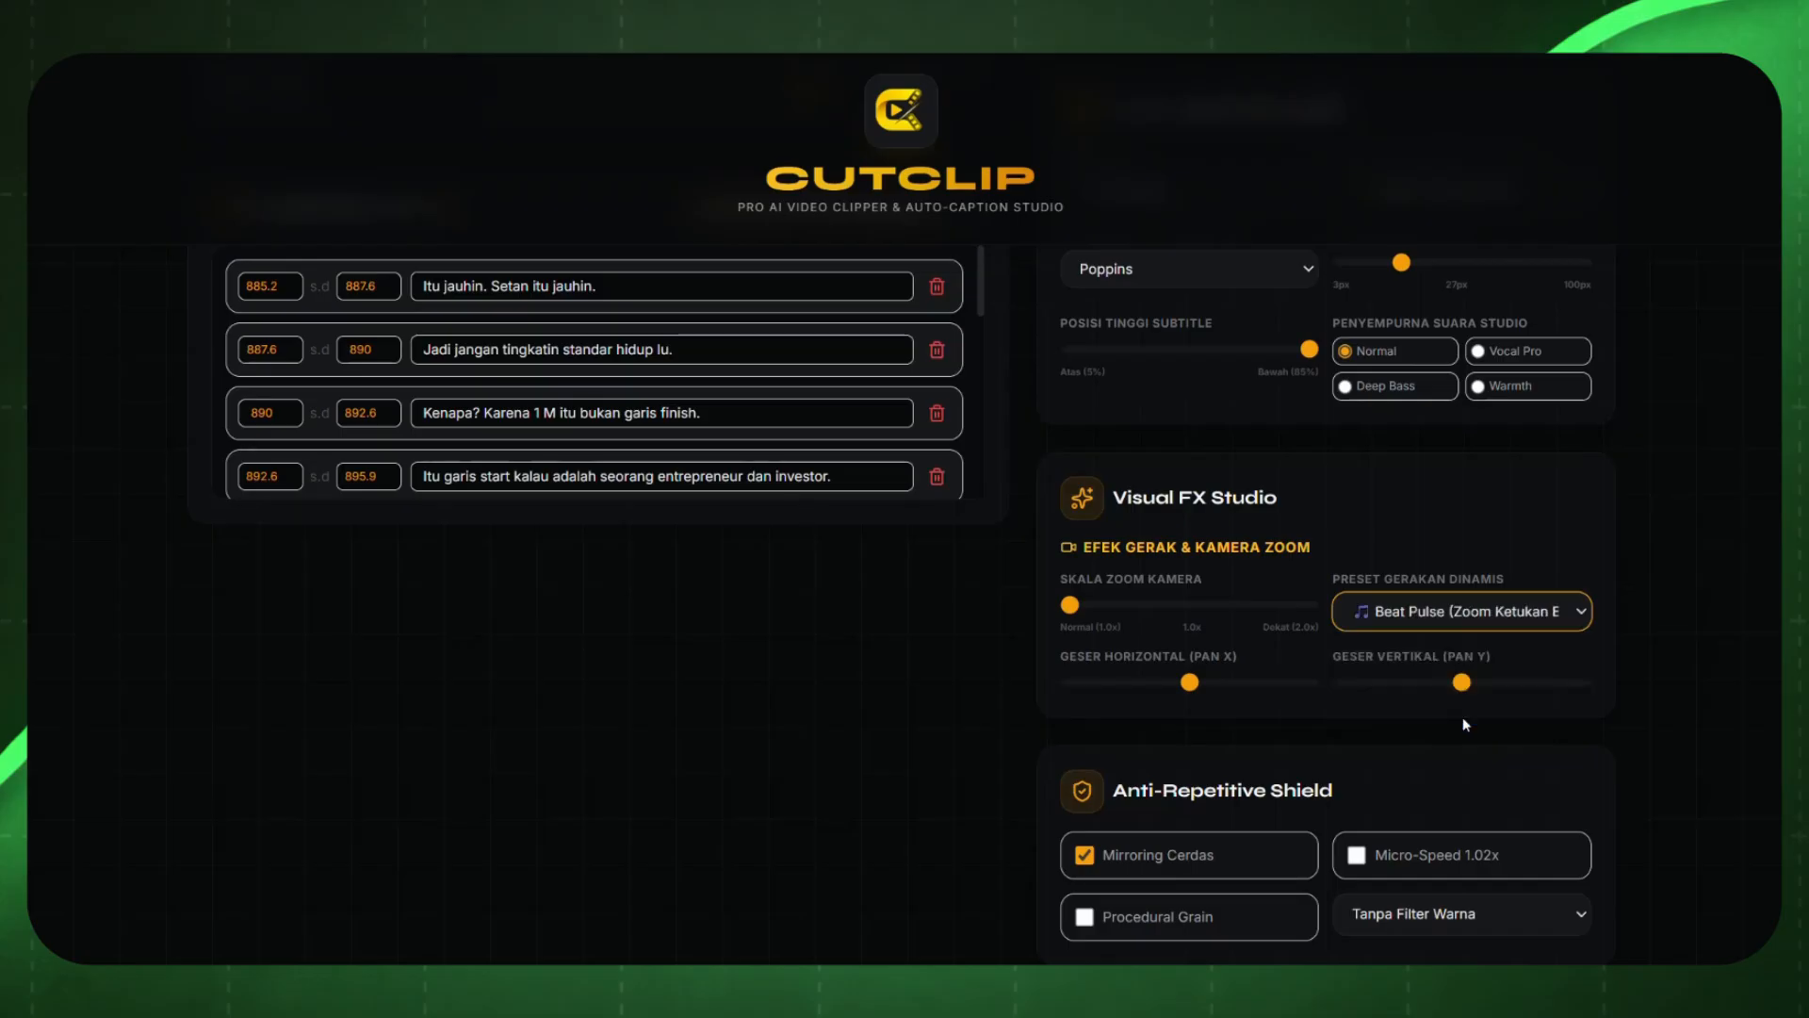
Step: Play the clip briefly to check the Beat Pulse zoom effect in the video preview
scroll(277, 680, "up", 10)
left_click(231, 938)
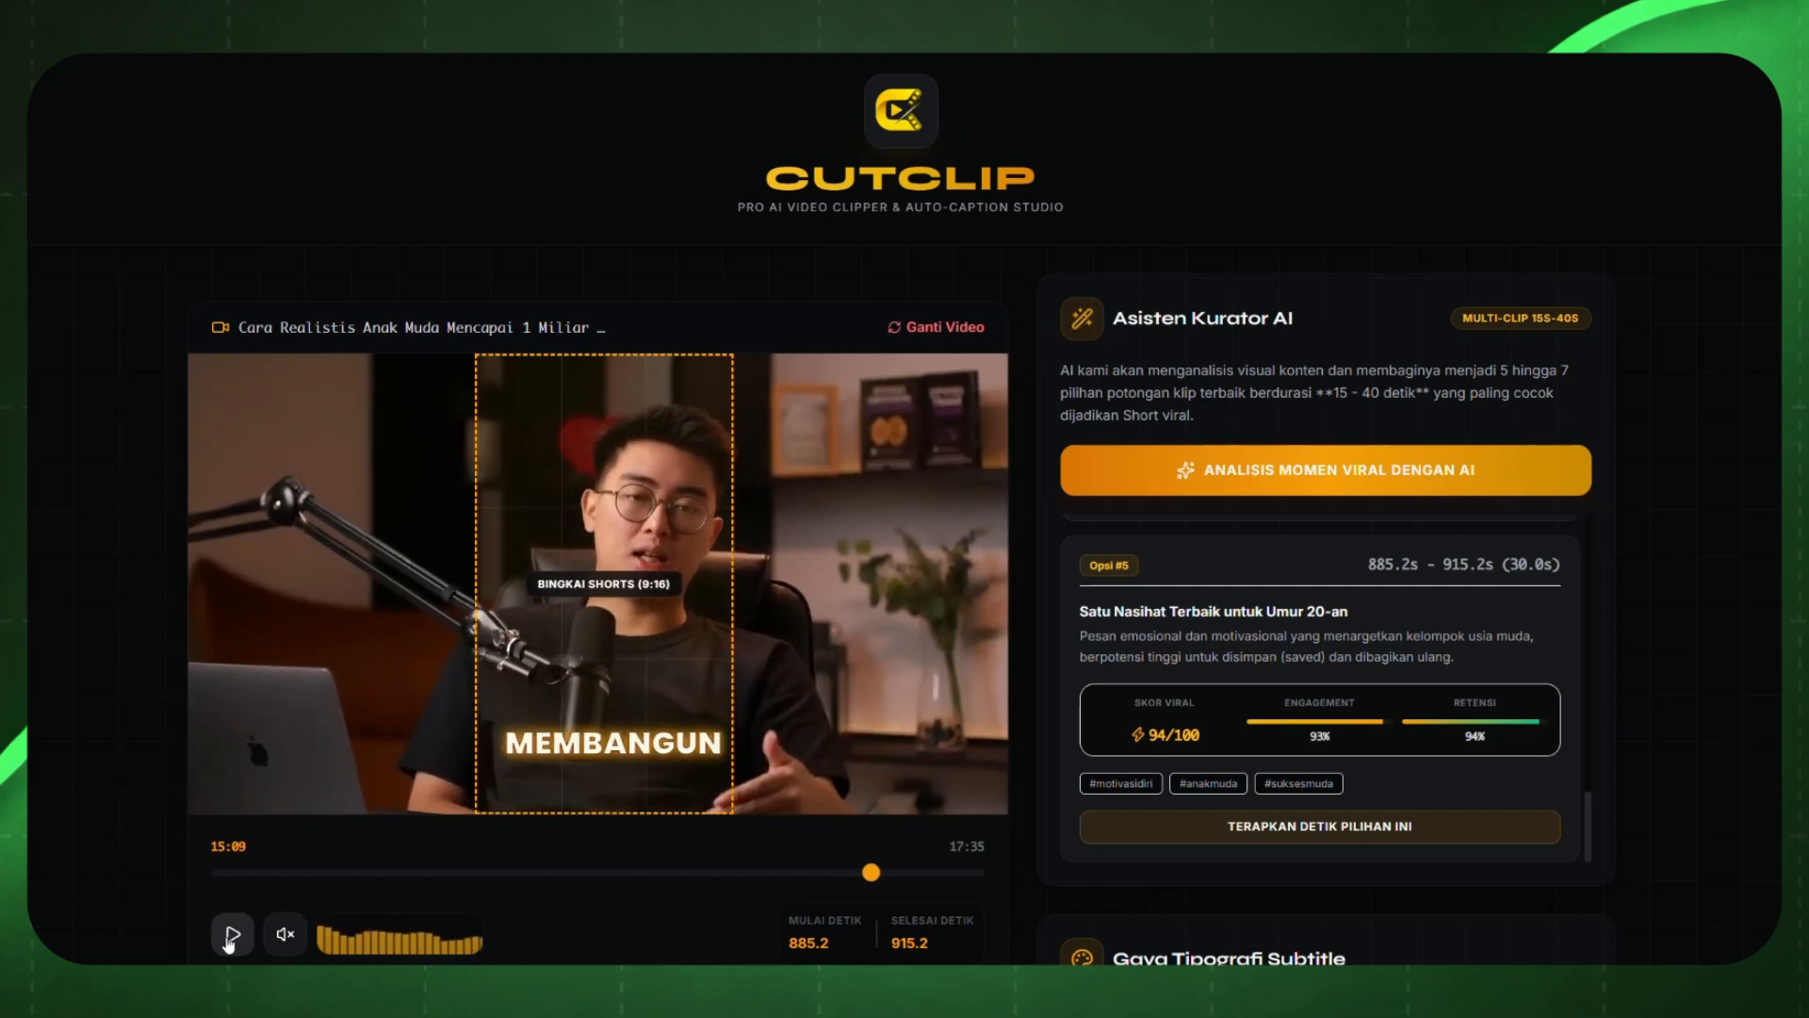
Step: Review the export resolution choices and keep 1080p (Full HD Portrait - 10 Mbps)
scroll(1750, 411, "down", 6)
scroll(1750, 412, "down", 10)
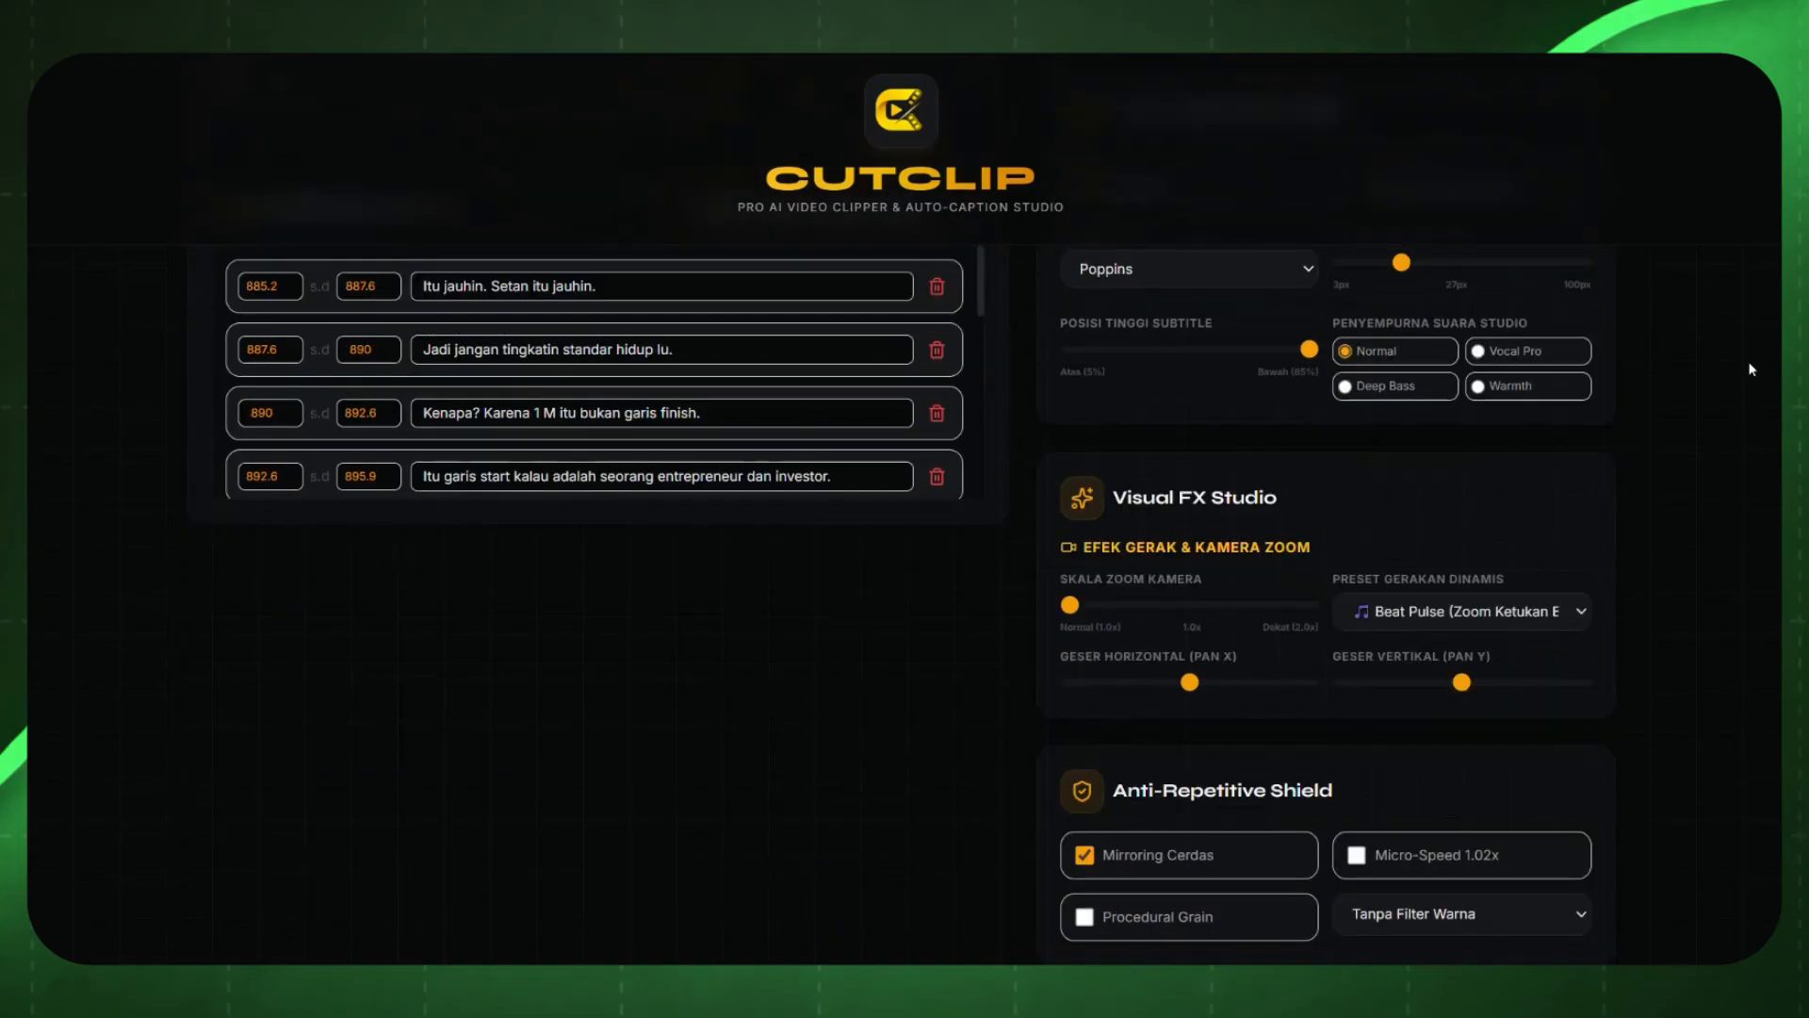
left_click(1269, 626)
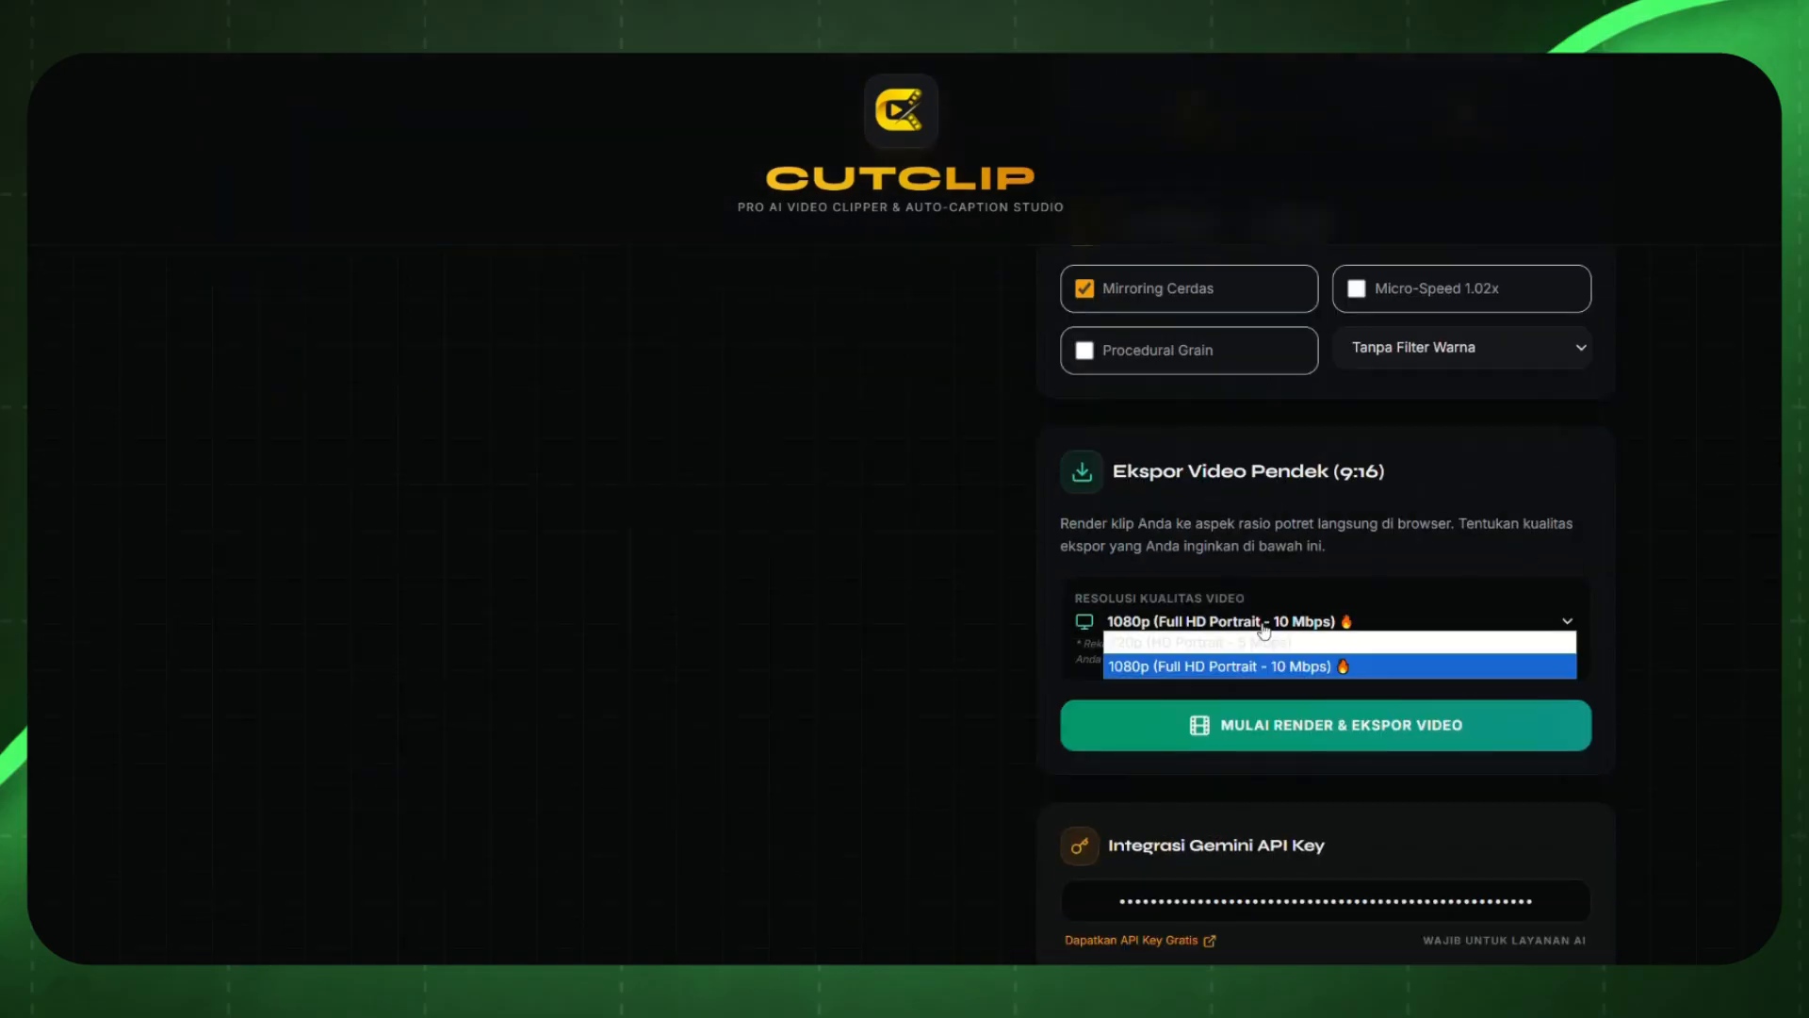
left_click(1662, 571)
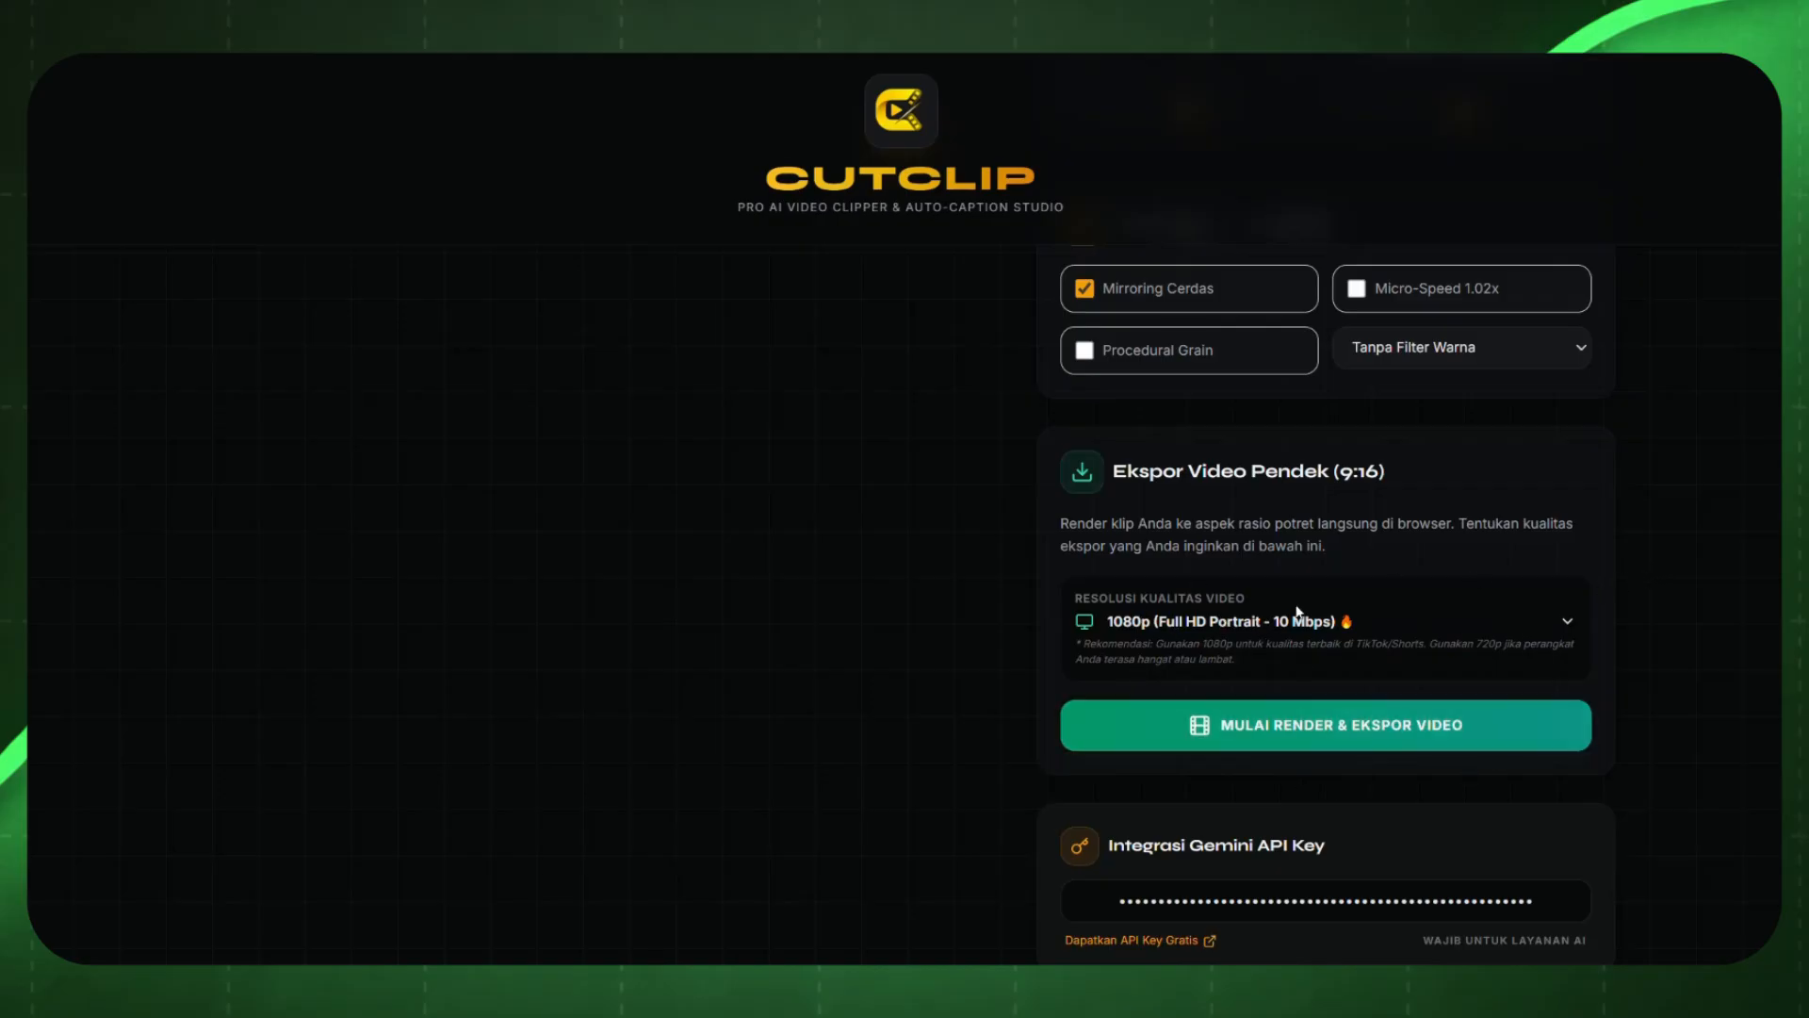
scroll(1613, 514, "up", 15)
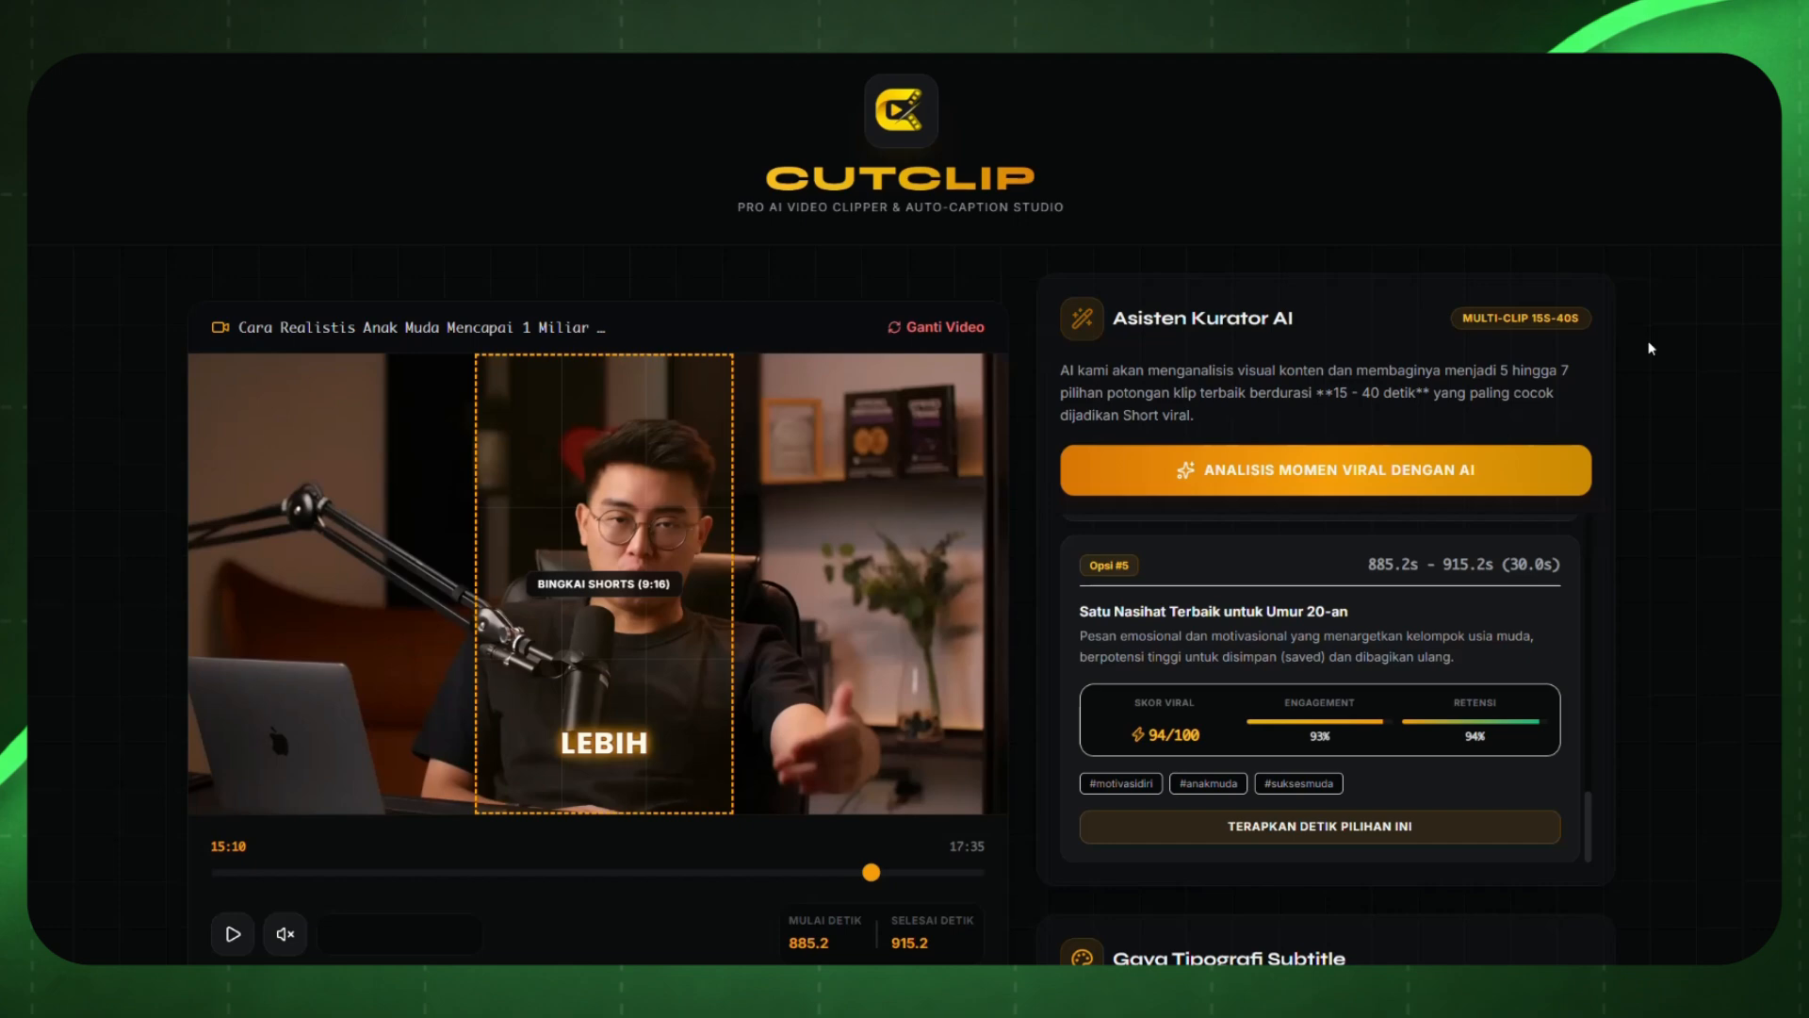
scroll(1658, 343, "down", 2)
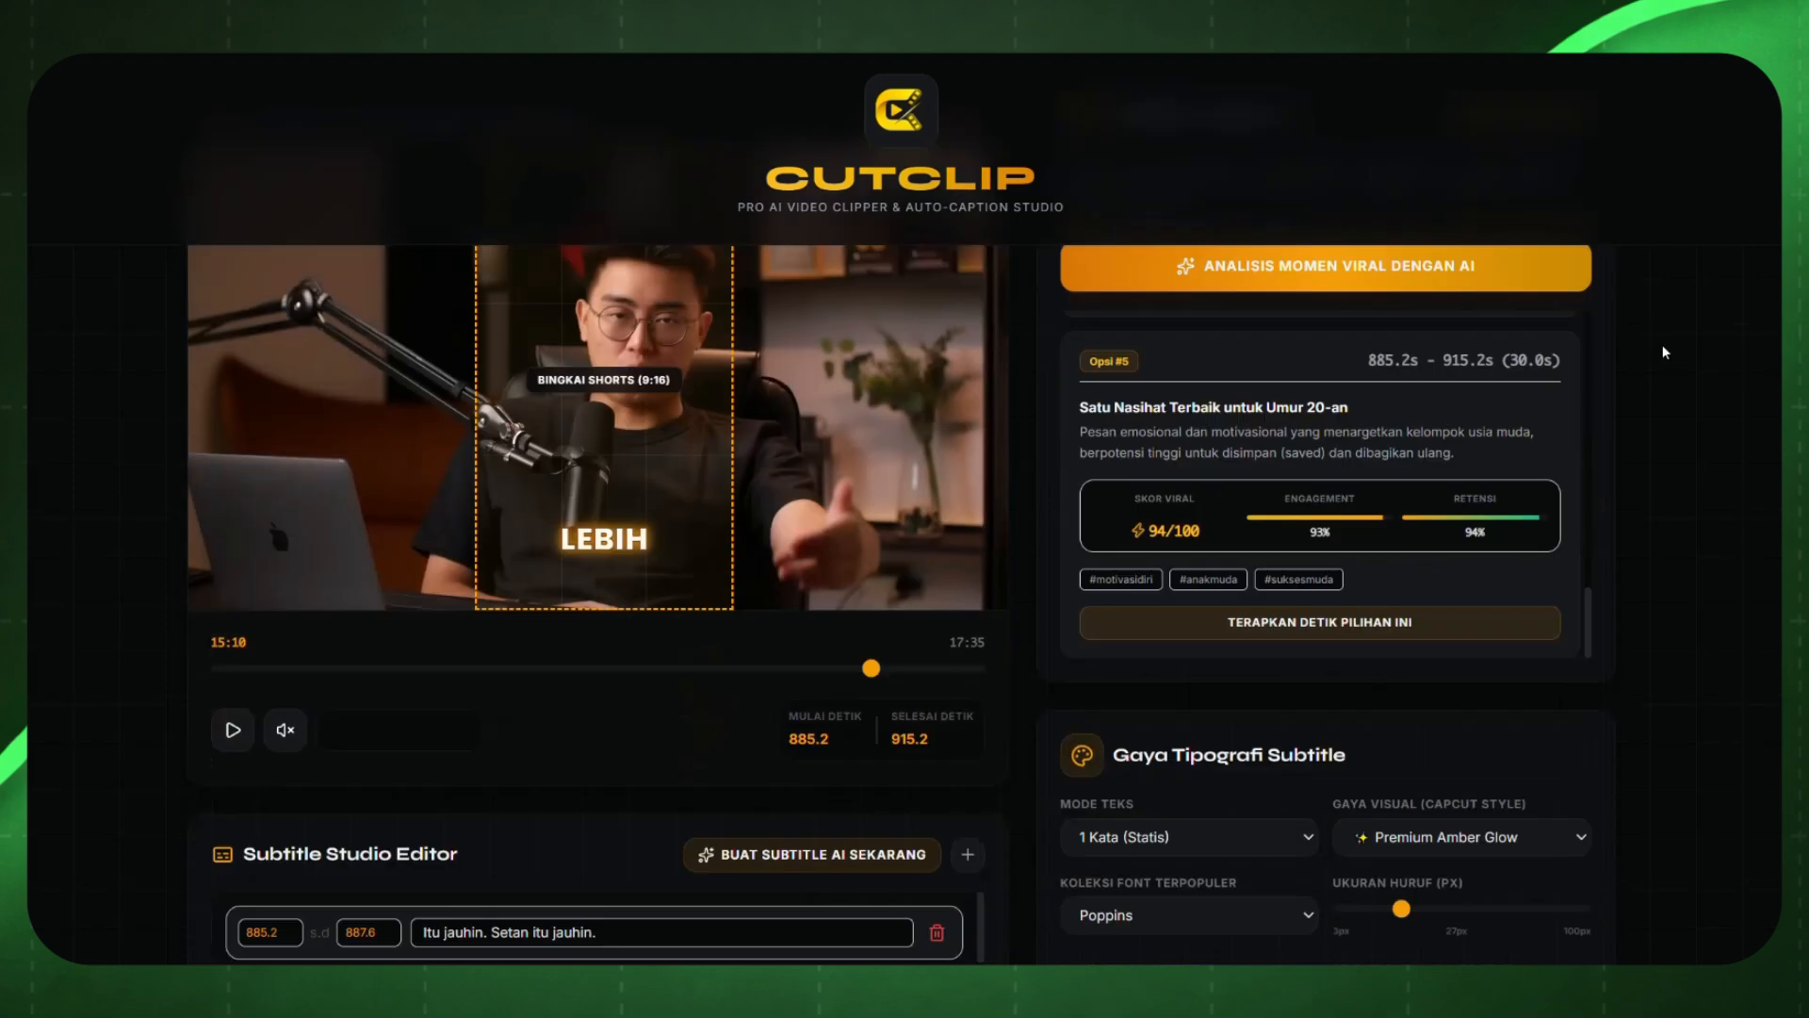
scroll(1664, 352, "down", 1)
scroll(1664, 351, "up", 3)
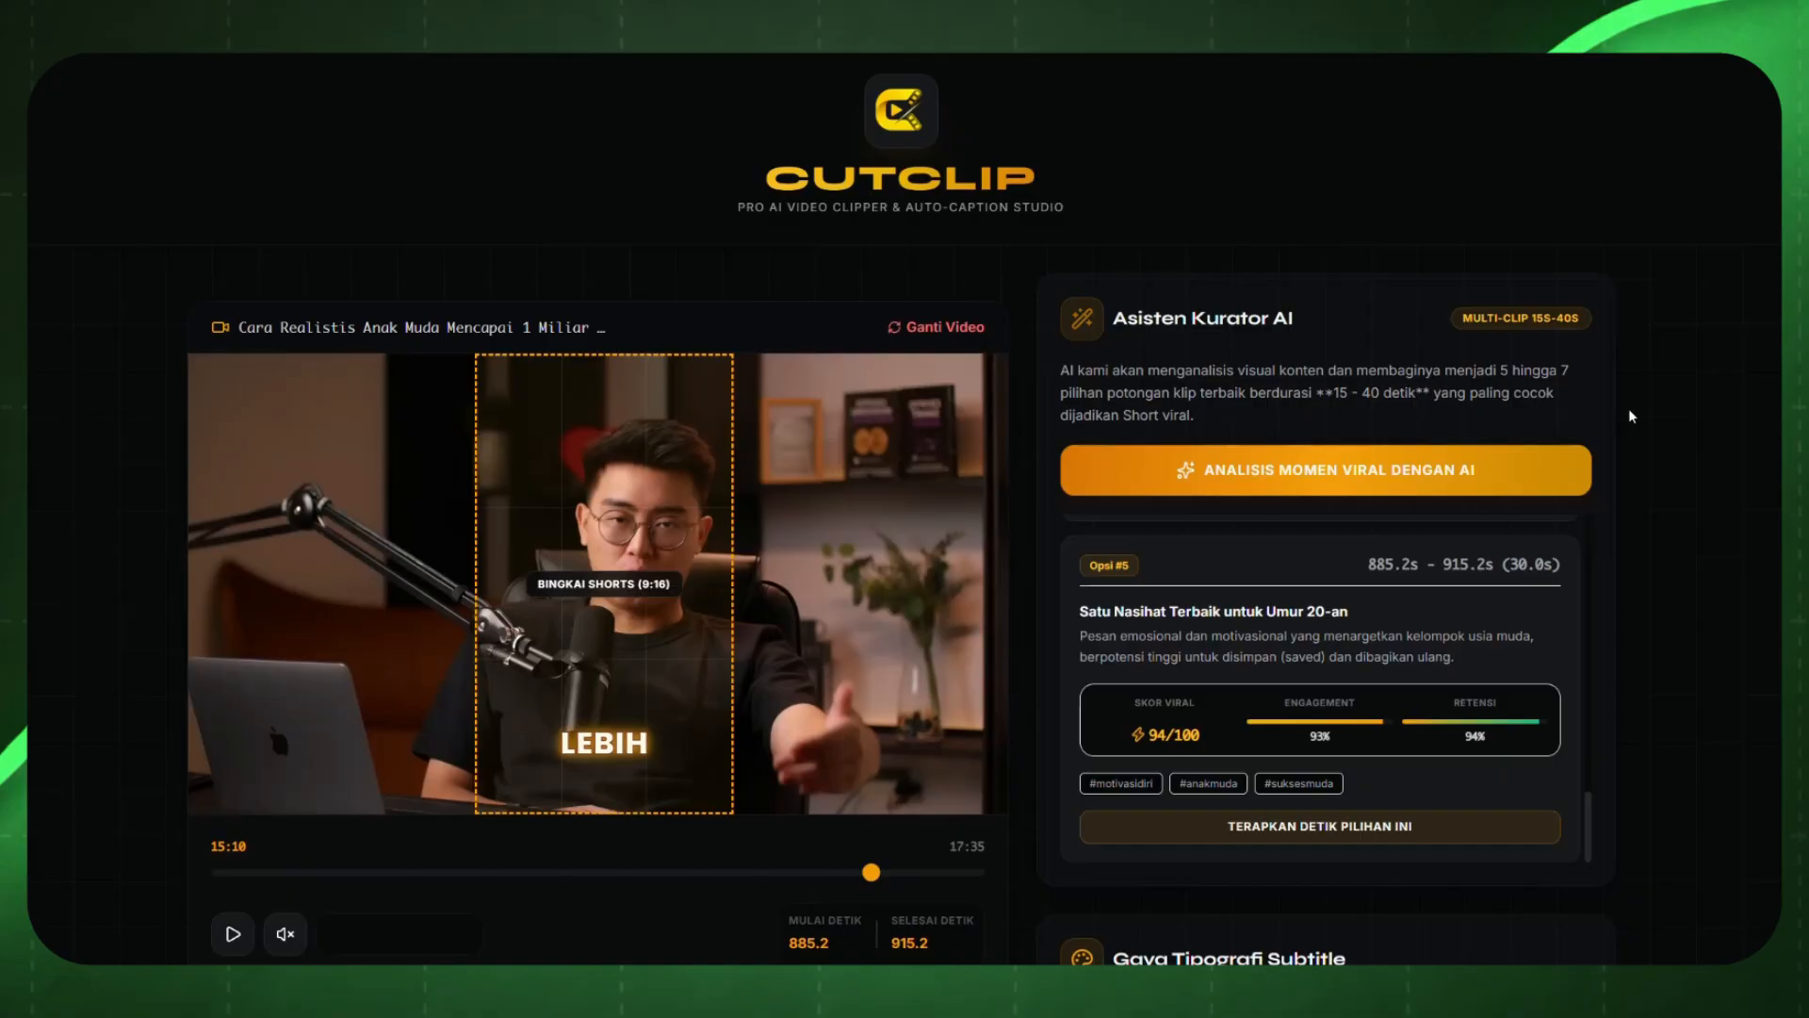
scroll(1311, 691, "down", 3)
scroll(1579, 565, "up", 6)
scroll(1642, 508, "up", 3)
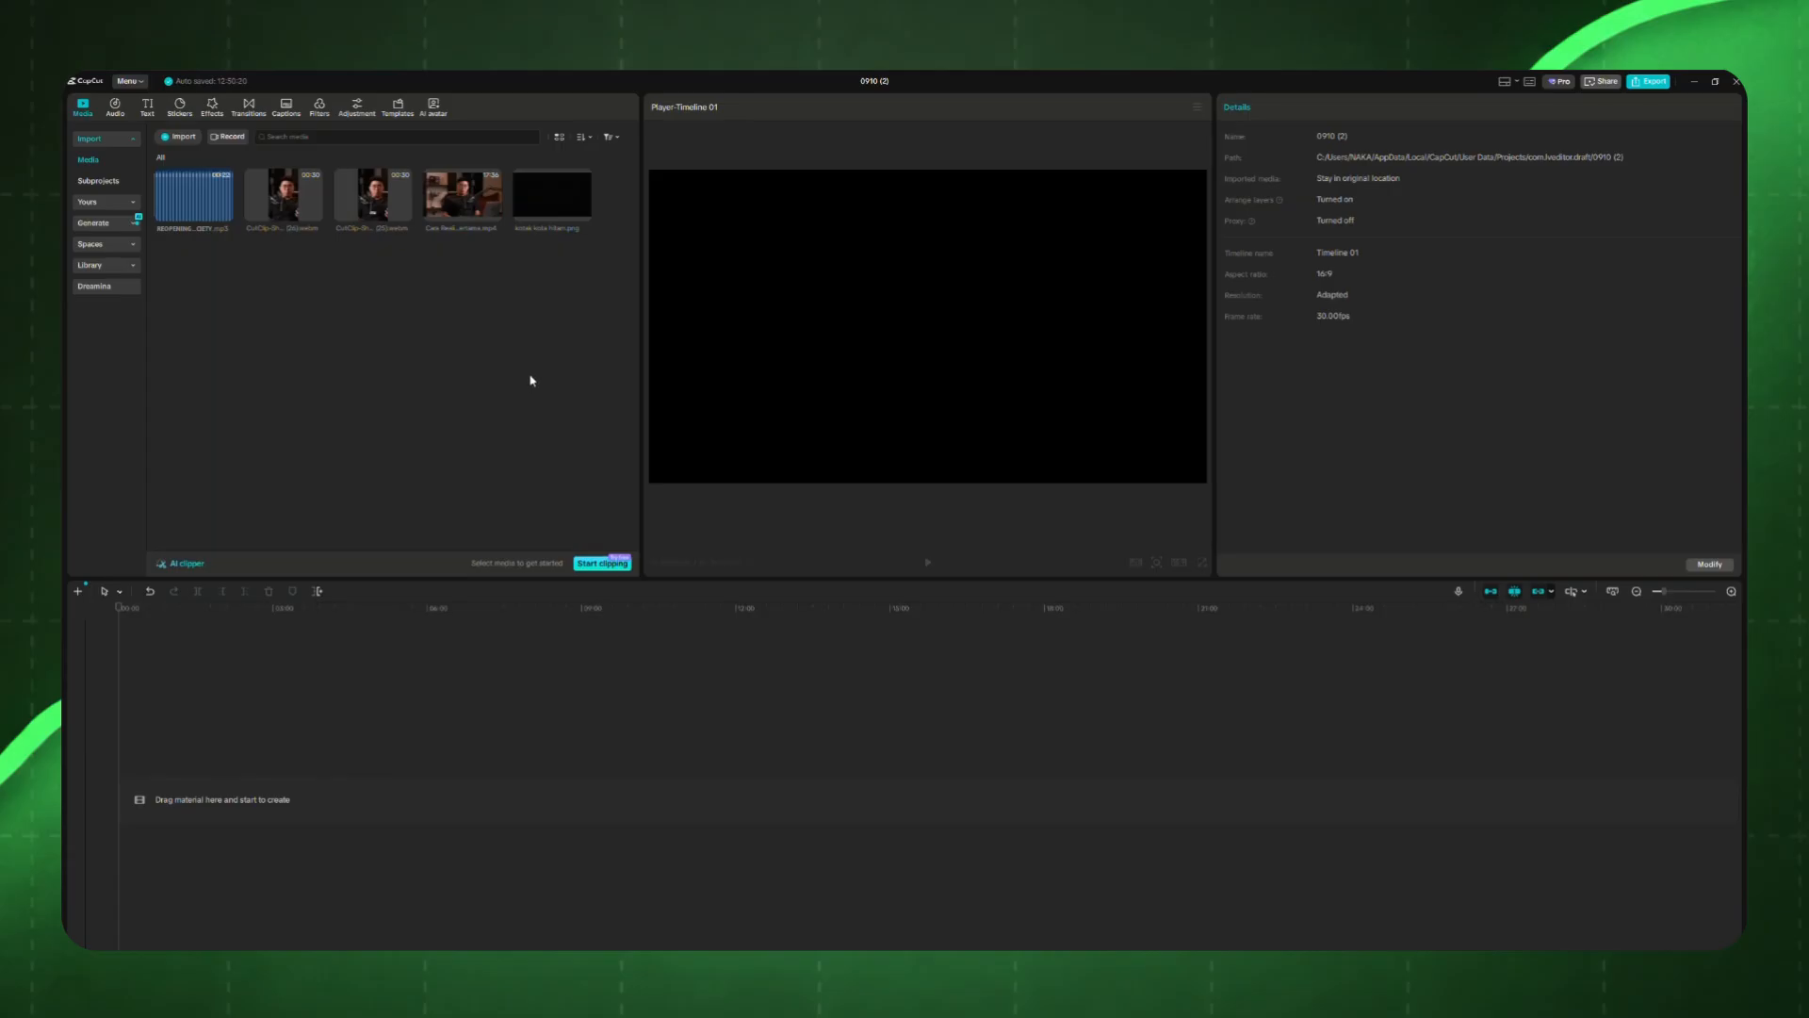
Step: Switch to CapCut and preview the original landscape video and the vertical CutClip export without subtitles
left_click(453, 203)
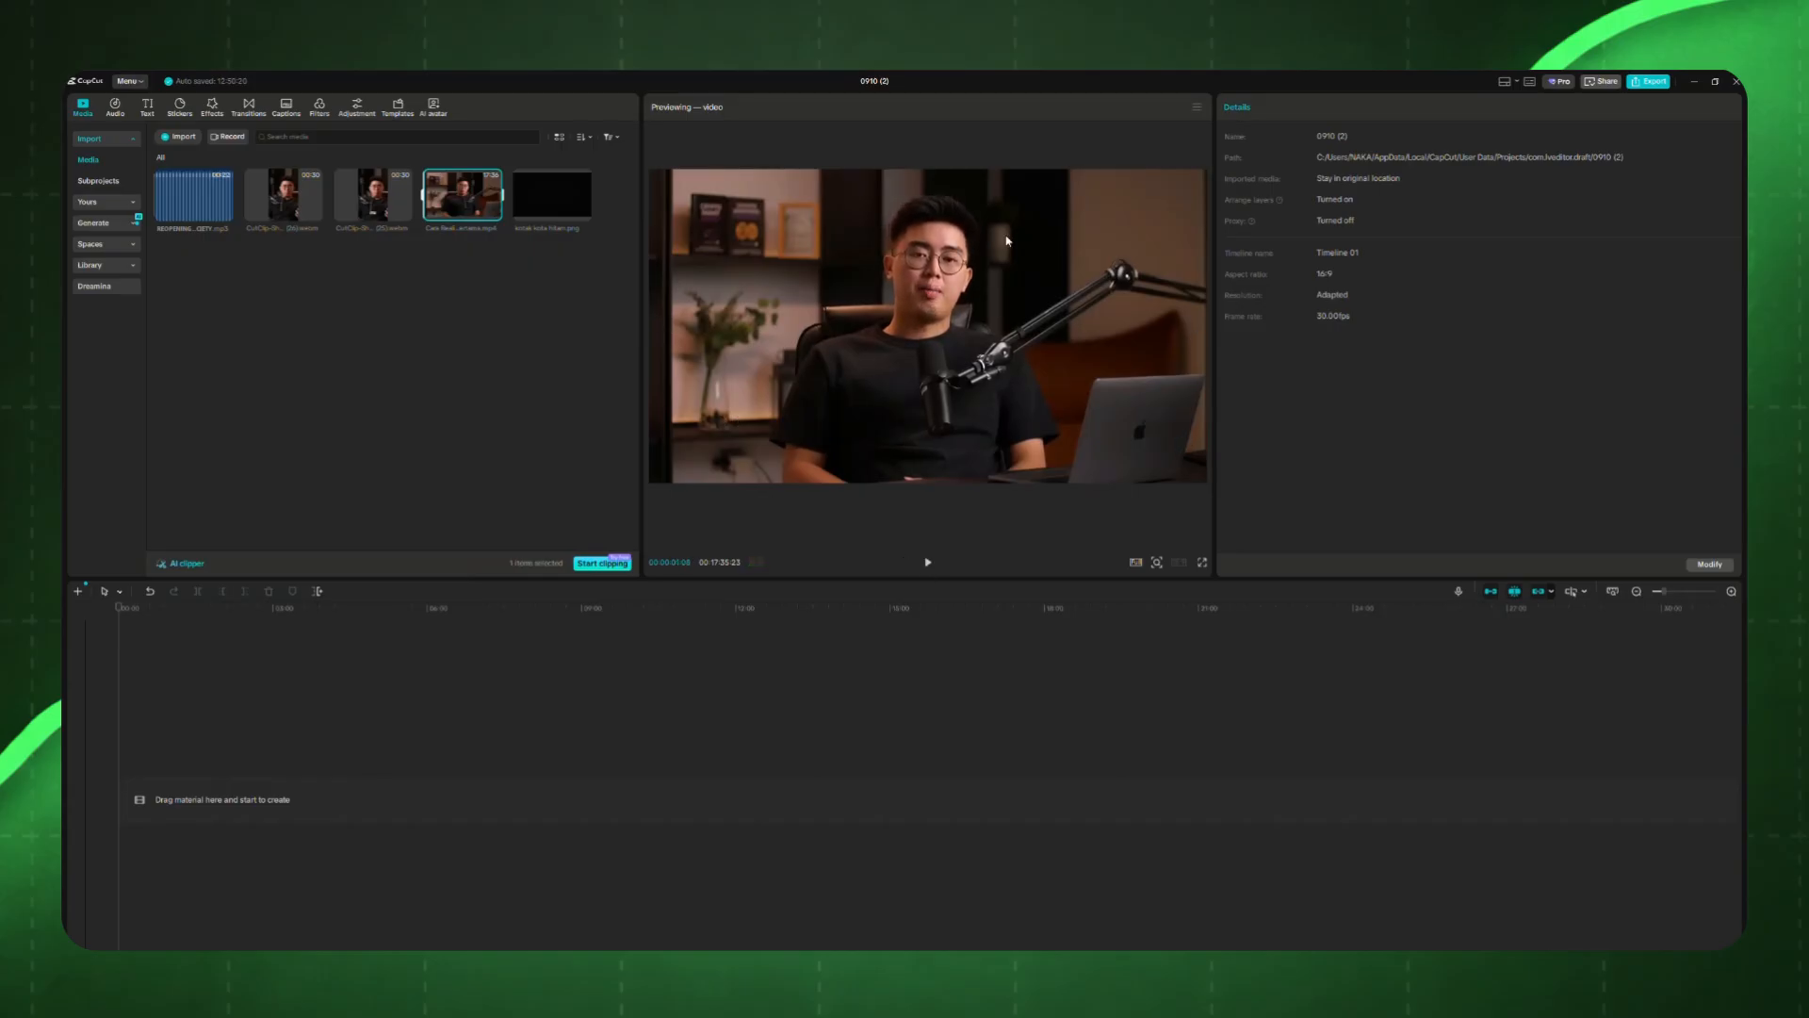
left_click(338, 325)
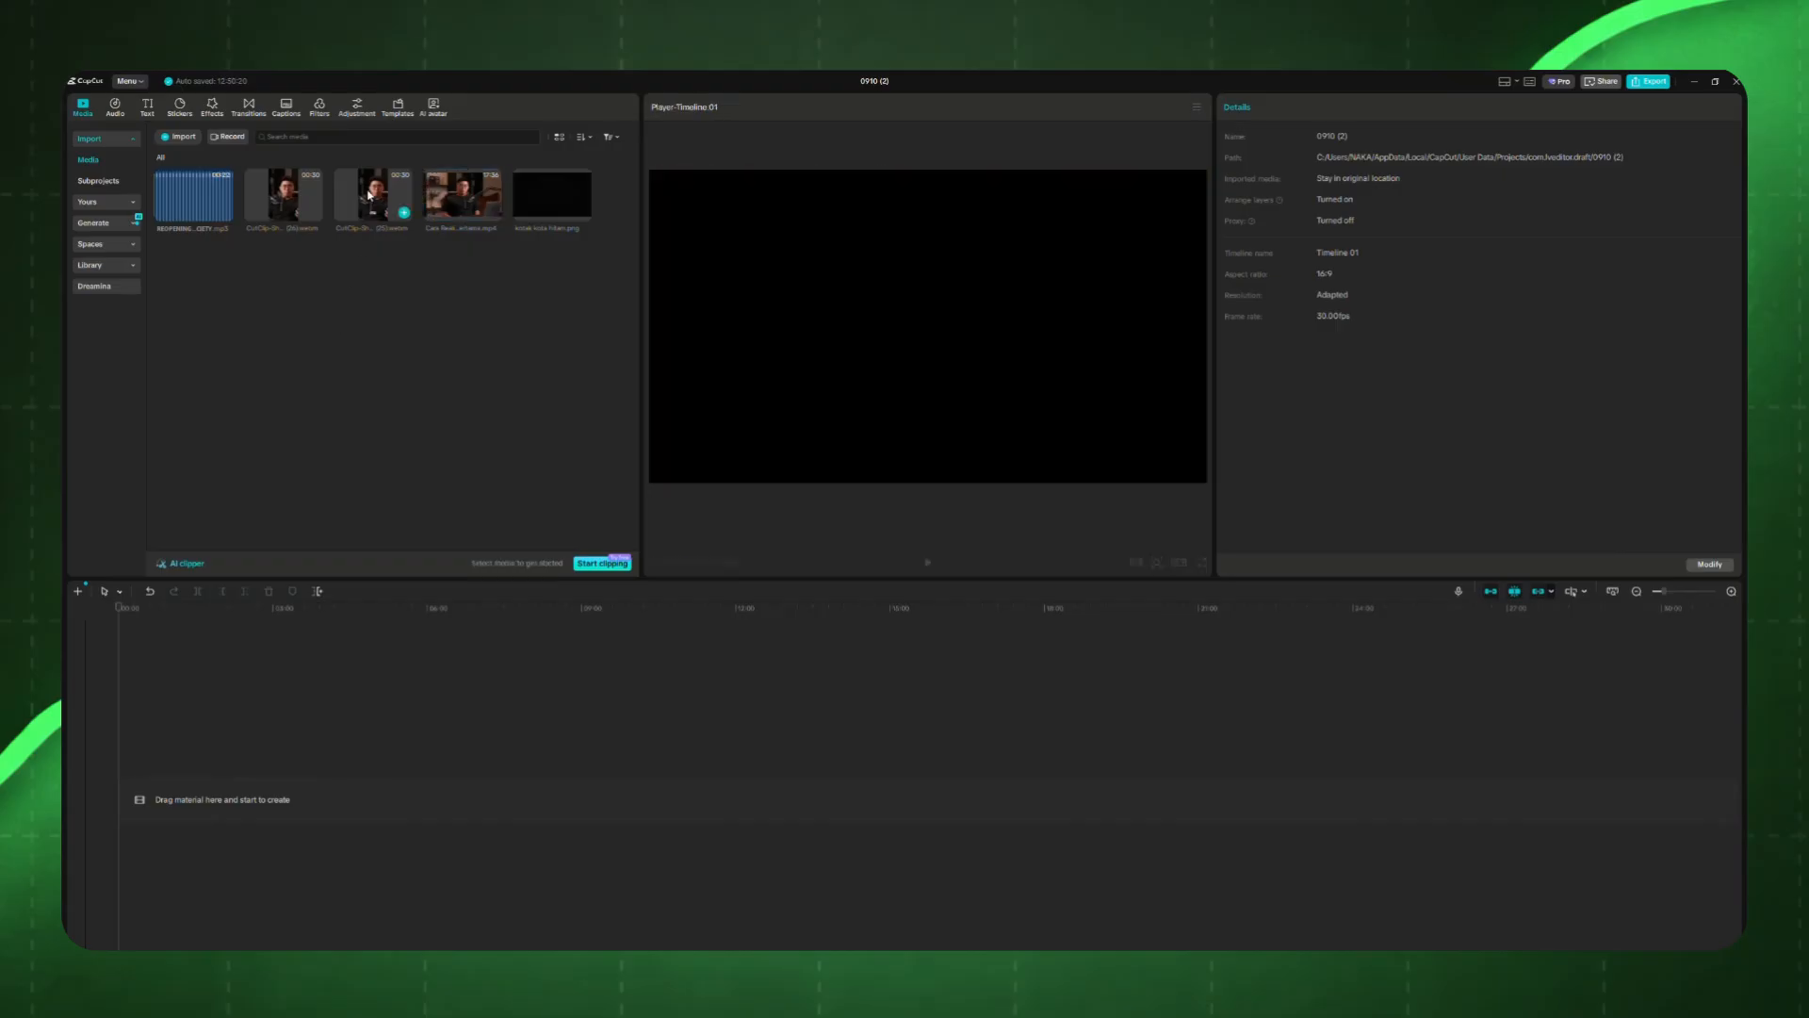
left_click(368, 193)
left_click(283, 195)
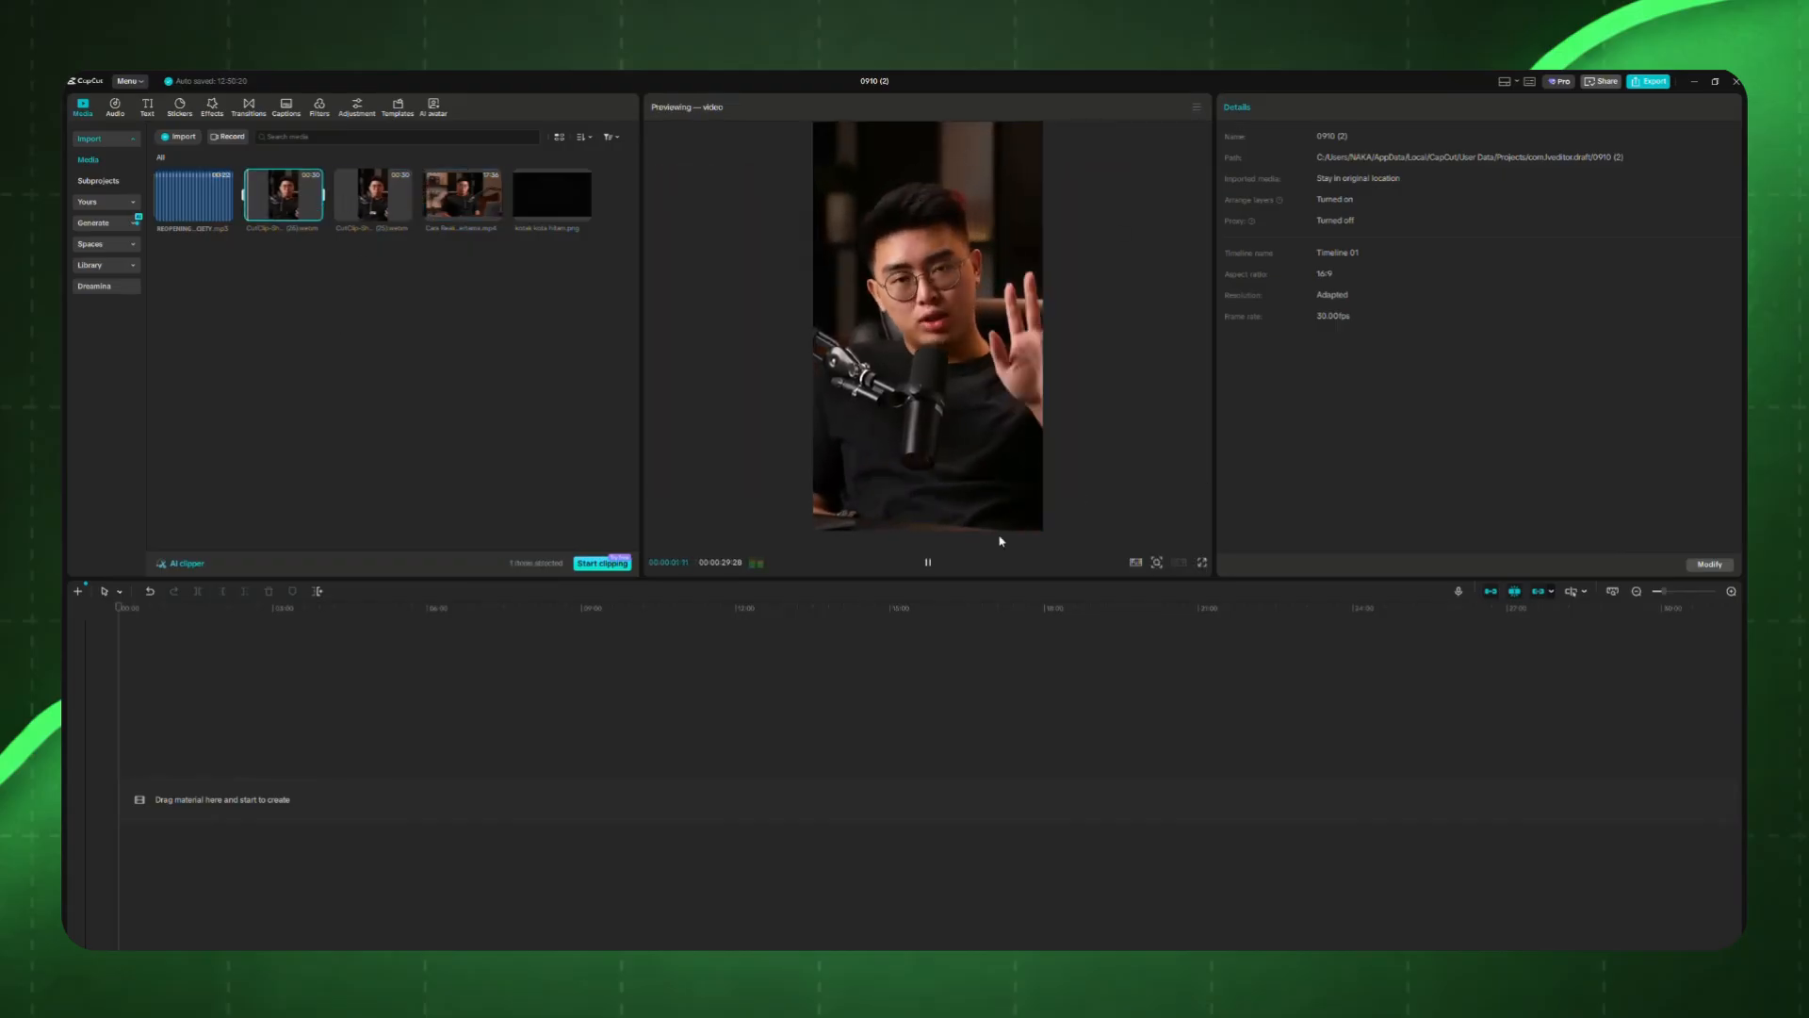
left_click(927, 561)
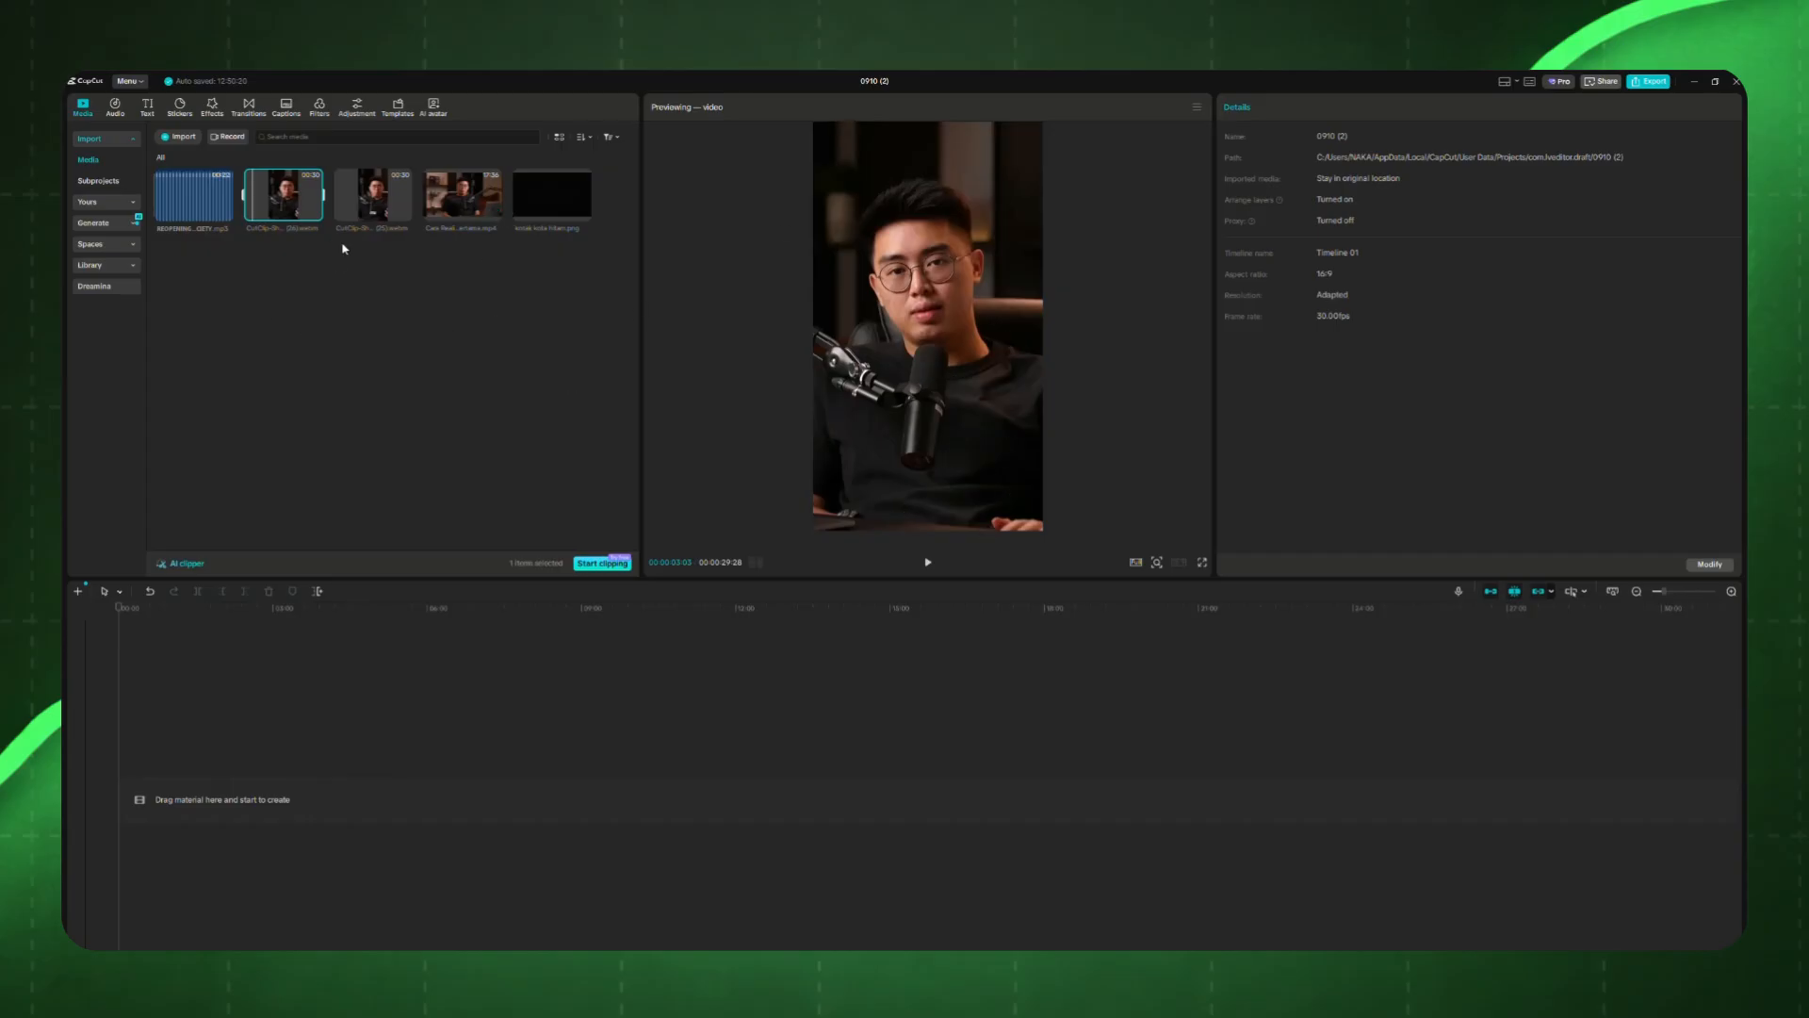
Step: Play the subtitled vertical CutClip export briefly in the media preview
left_click(373, 194)
key("space")
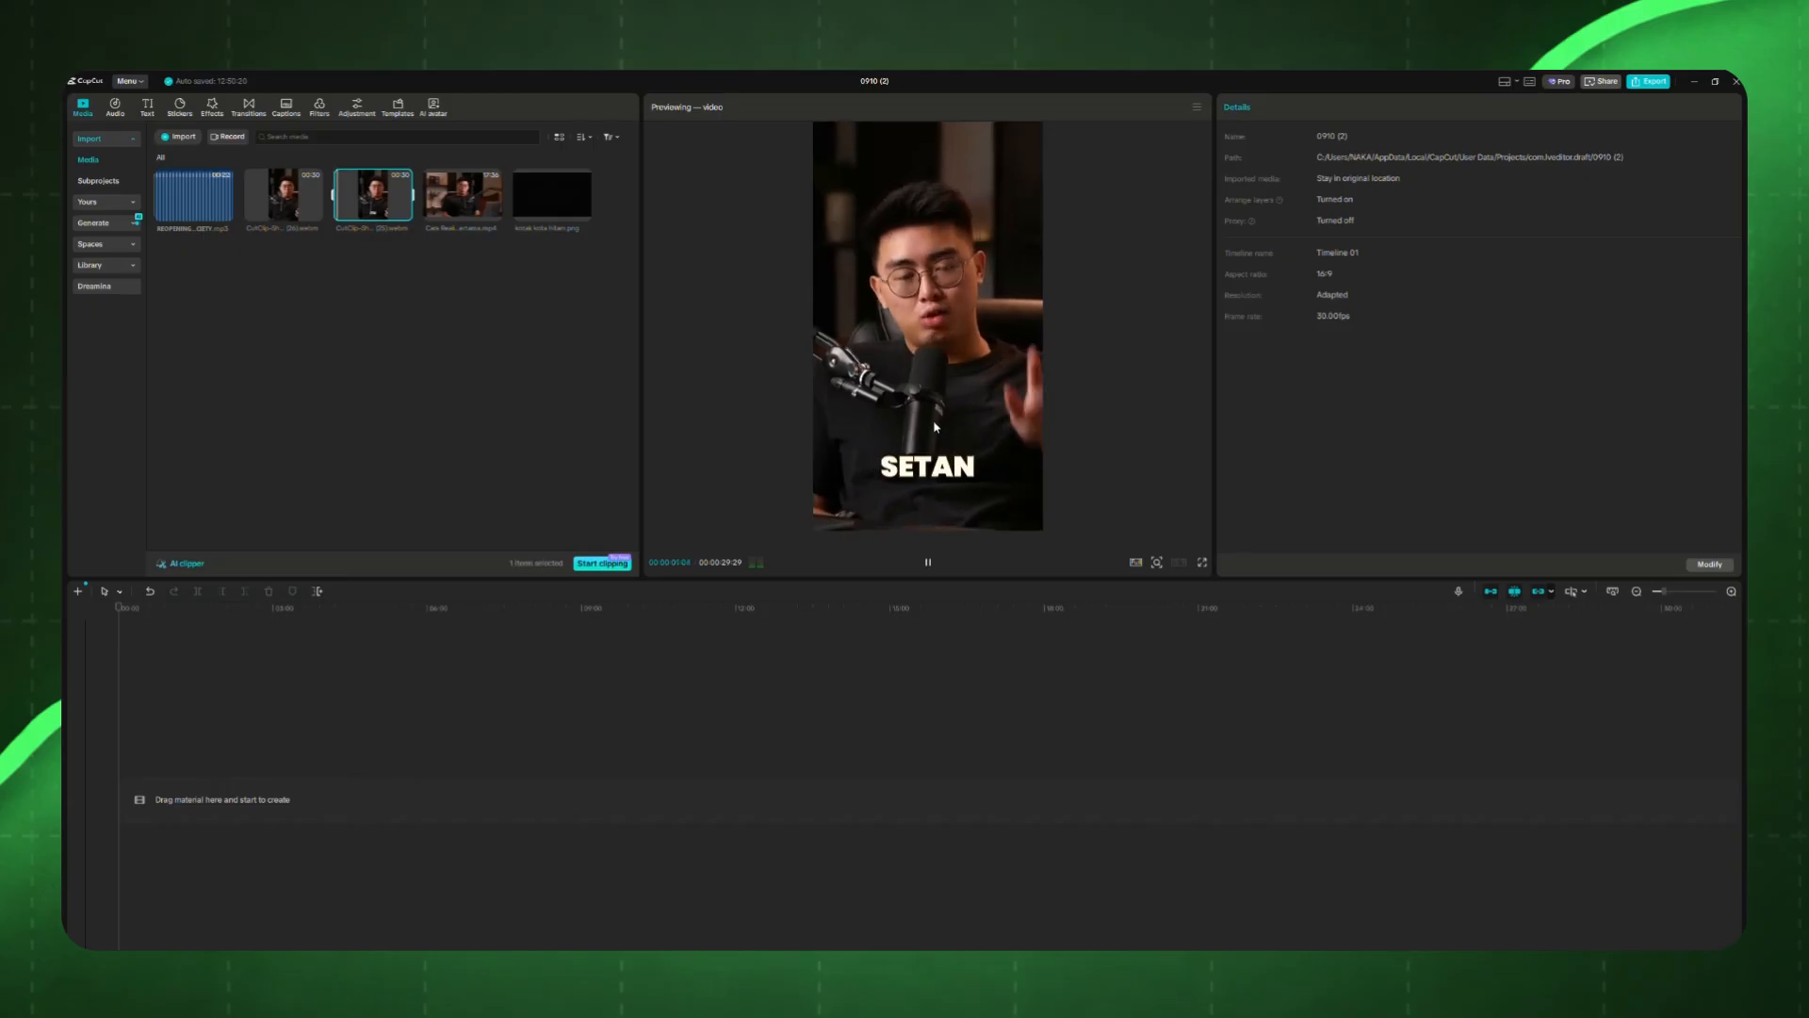
left_click(928, 561)
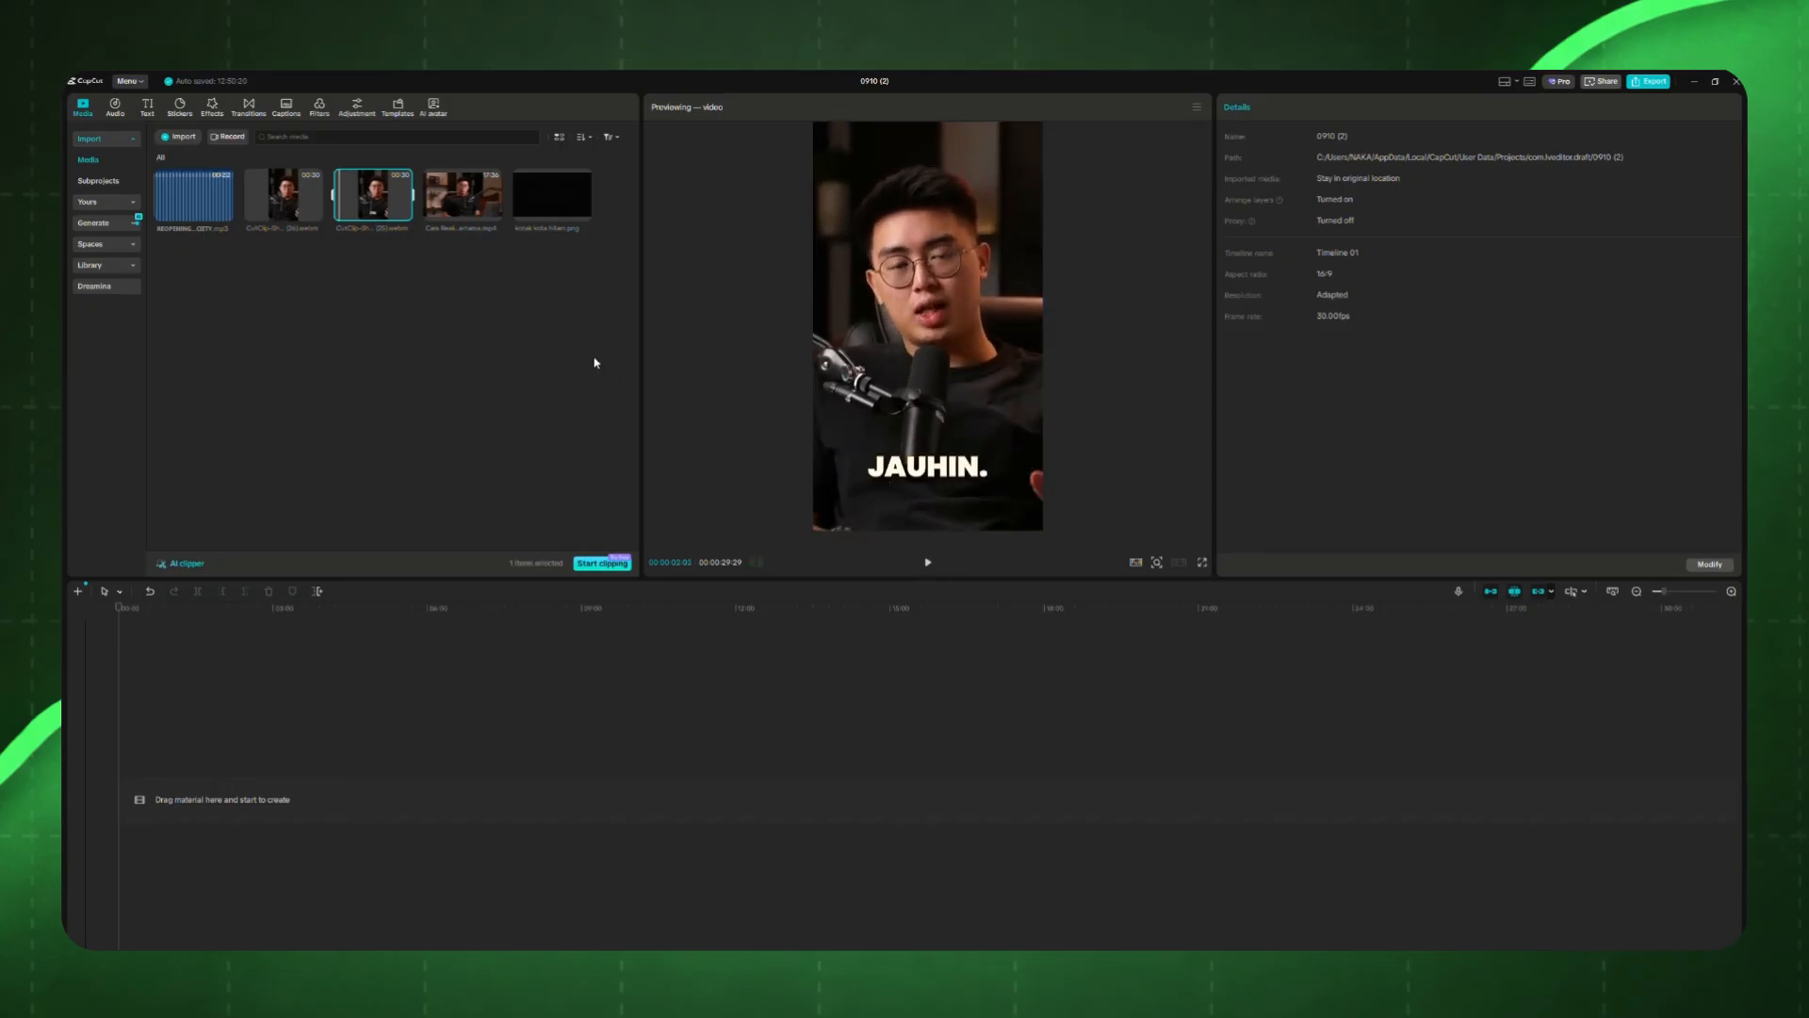
Step: Replay the vertical export without subtitles to compare it with the subtitled version
mouse_move(278, 204)
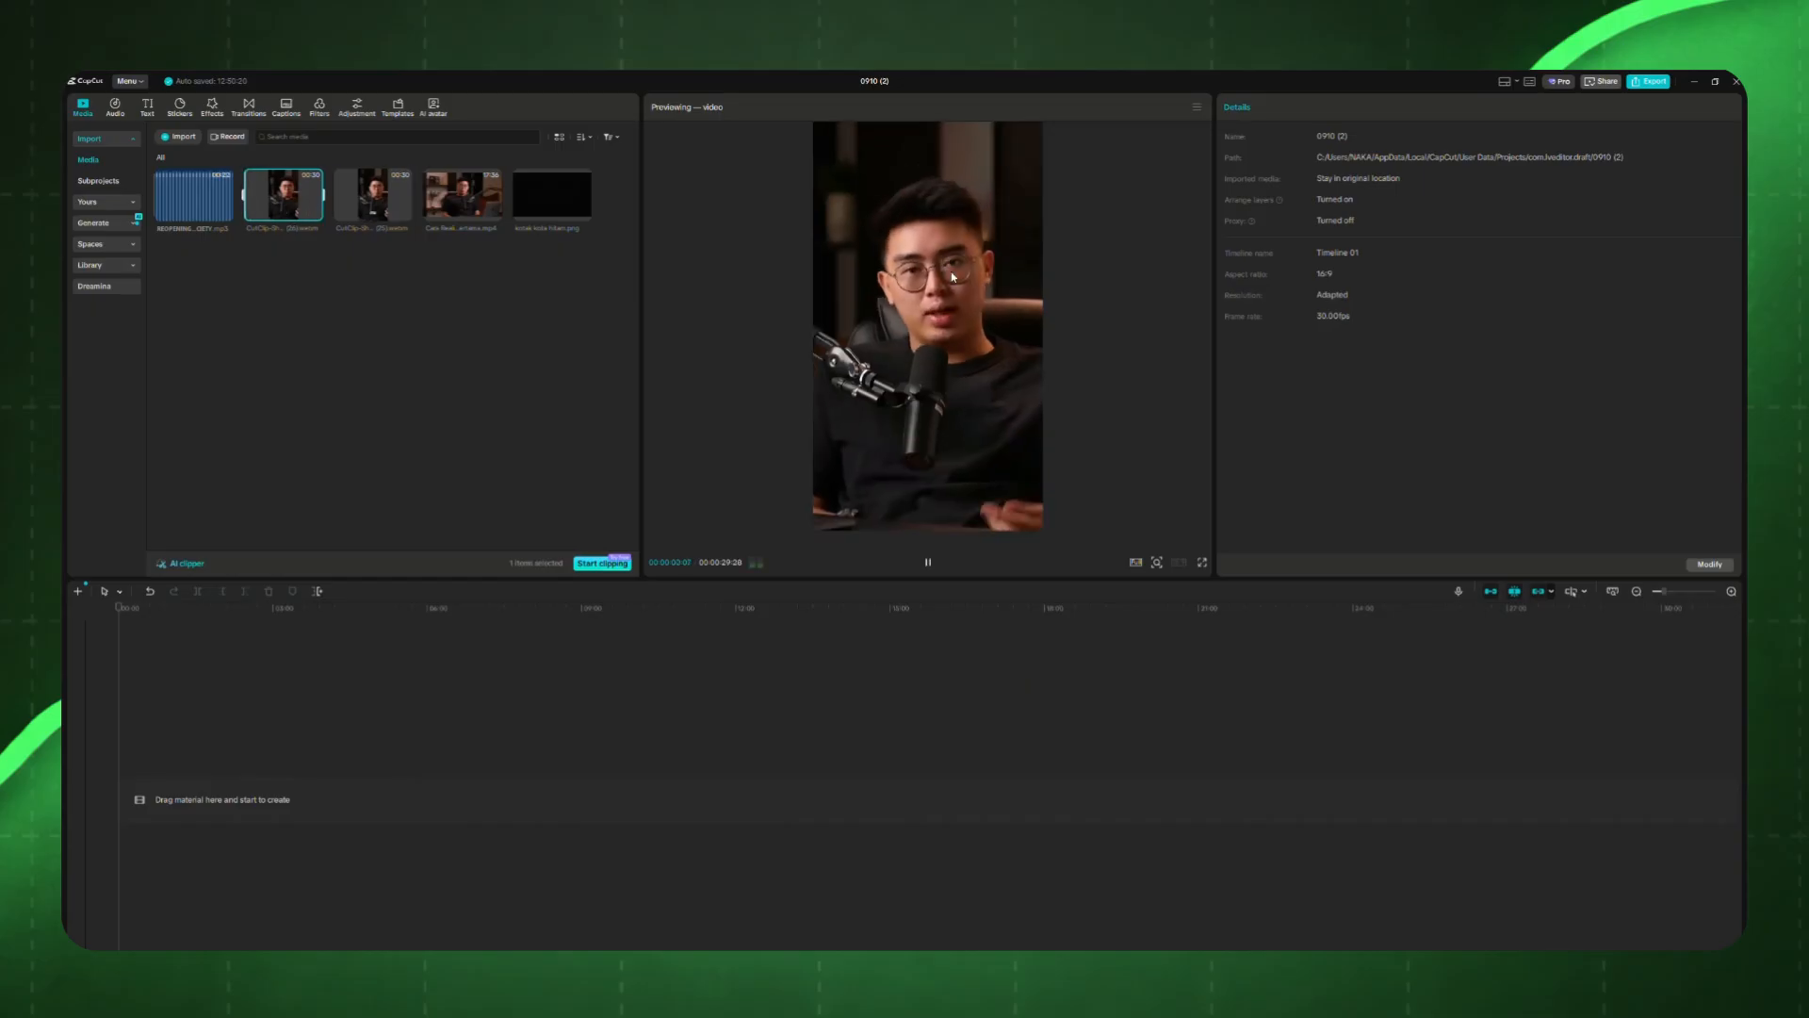
left_click(276, 179)
key("space")
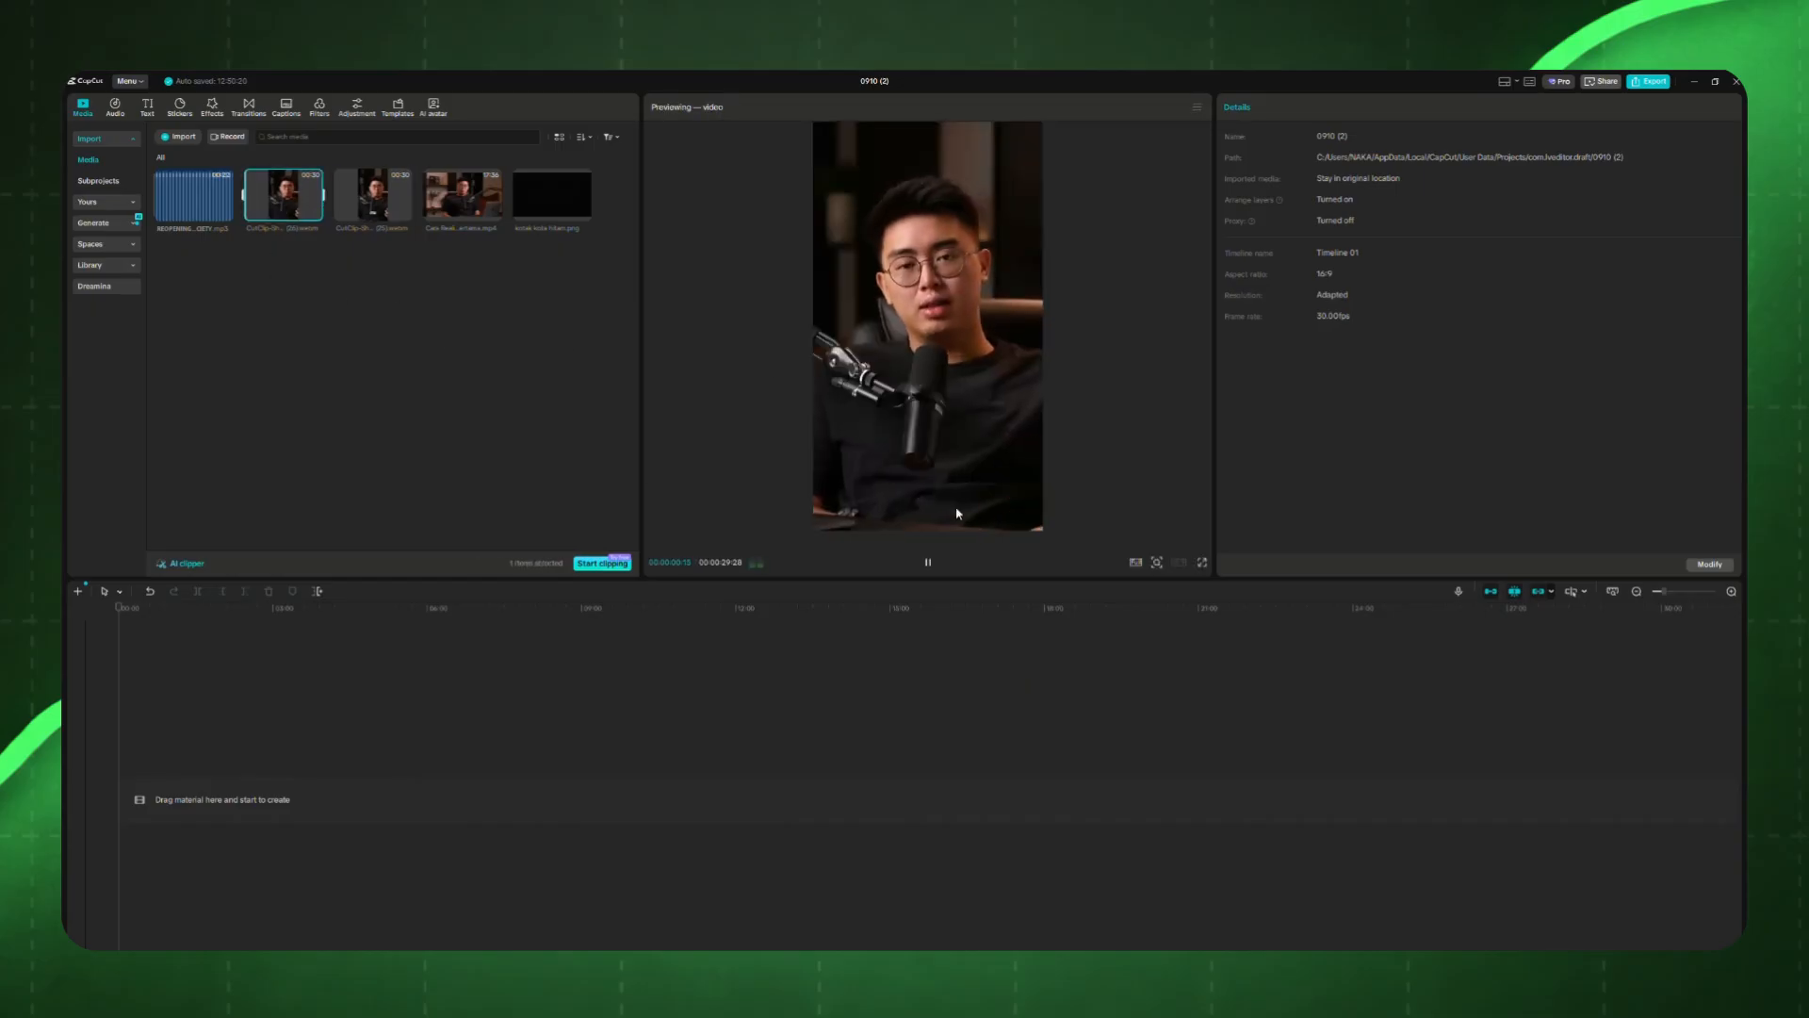
left_click(927, 562)
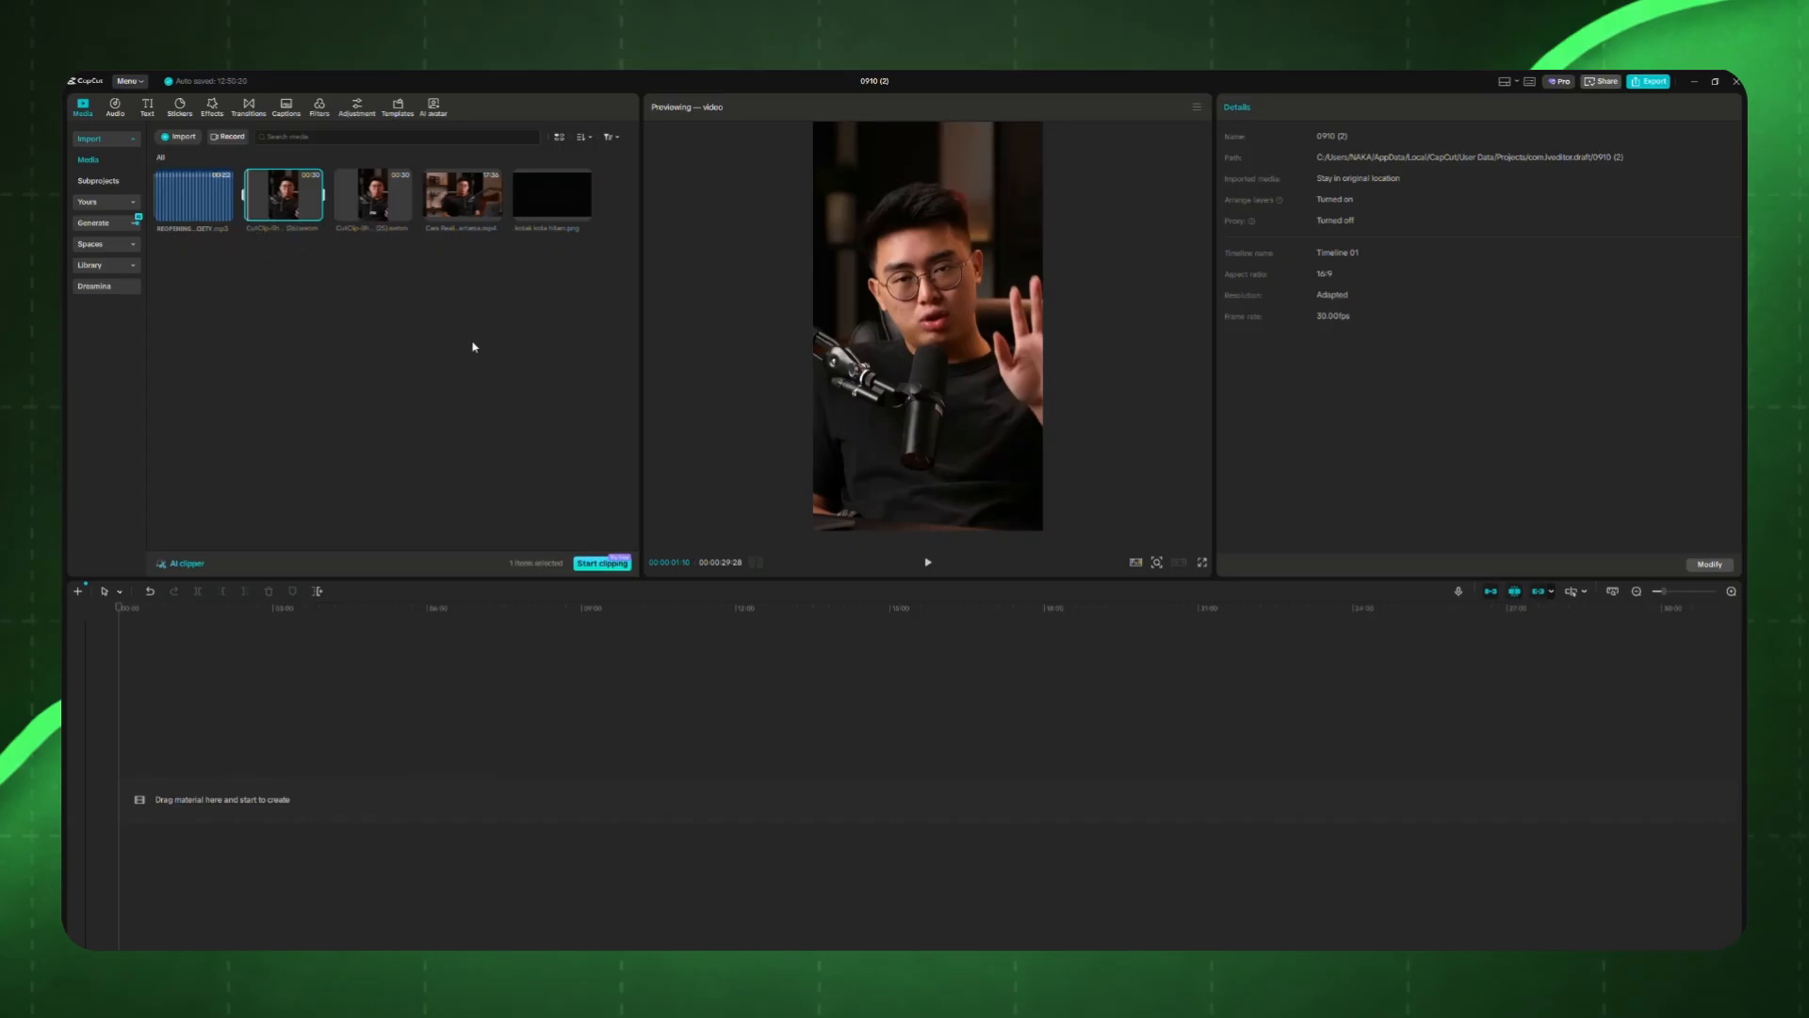
Step: Place the vertical clip without subtitles on the timeline and set the project aspect ratio to 9:16
left_click_drag(283, 197, 194, 803)
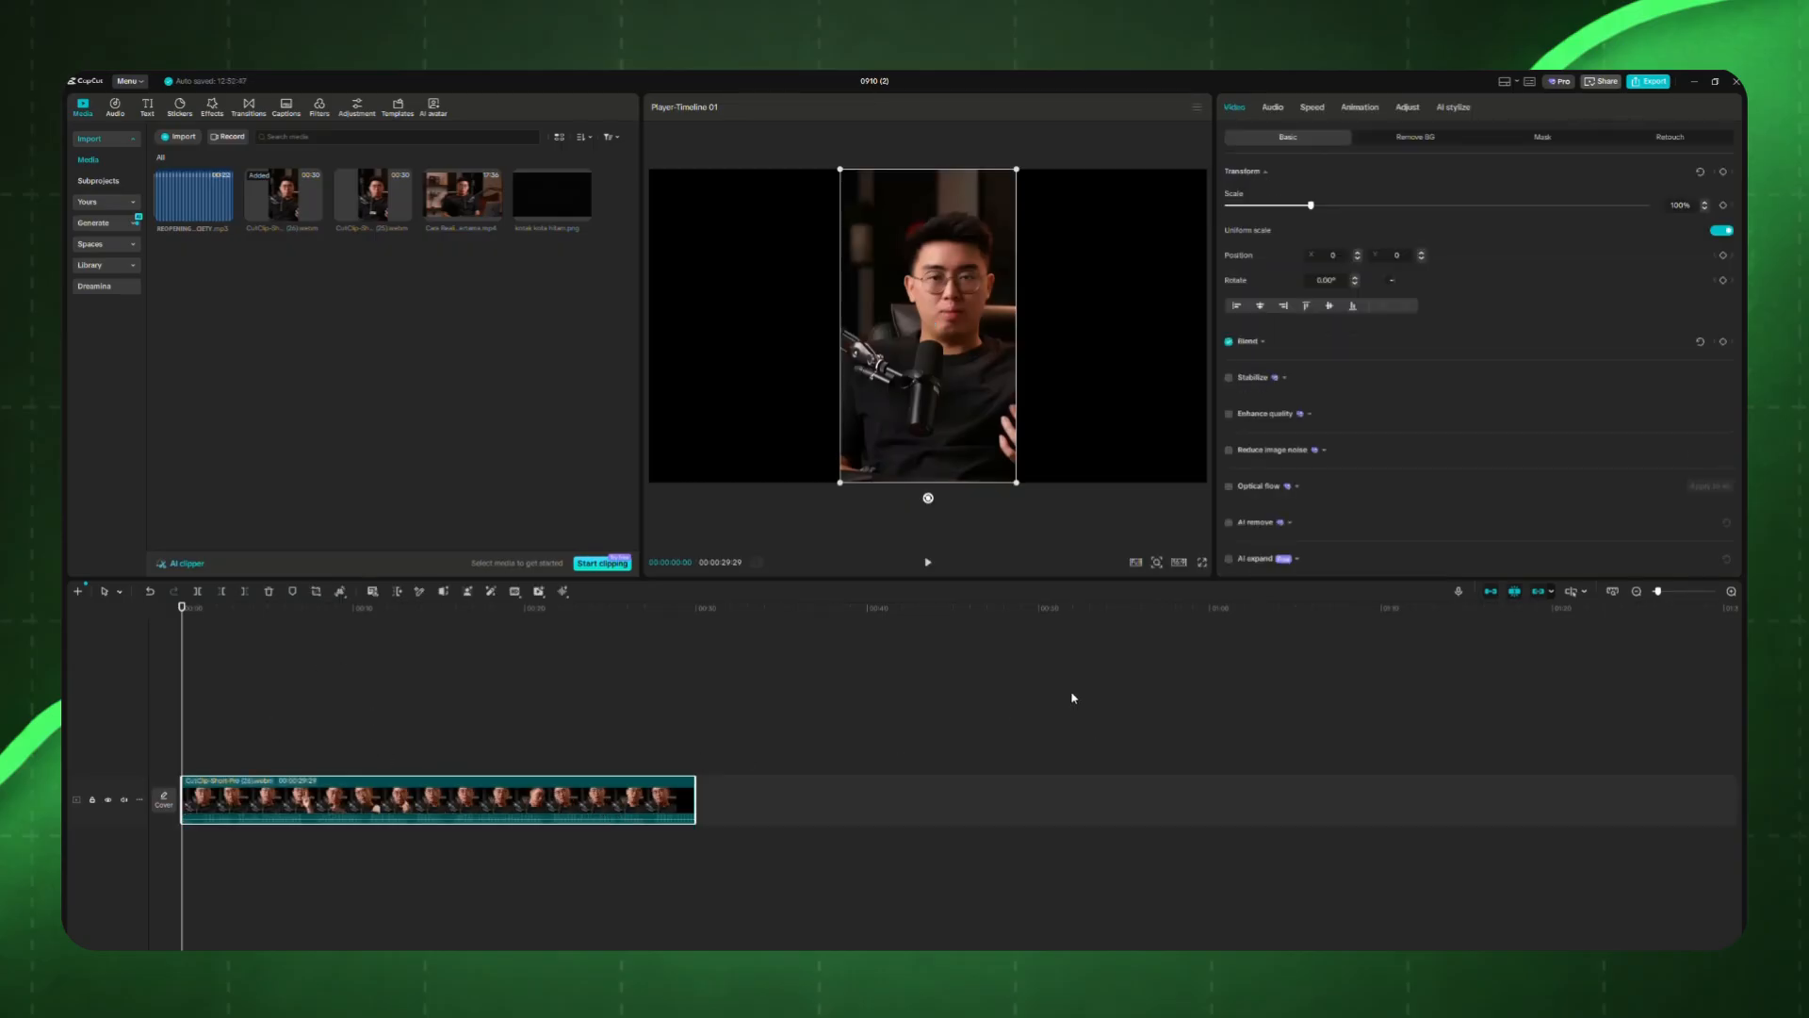
left_click(1179, 562)
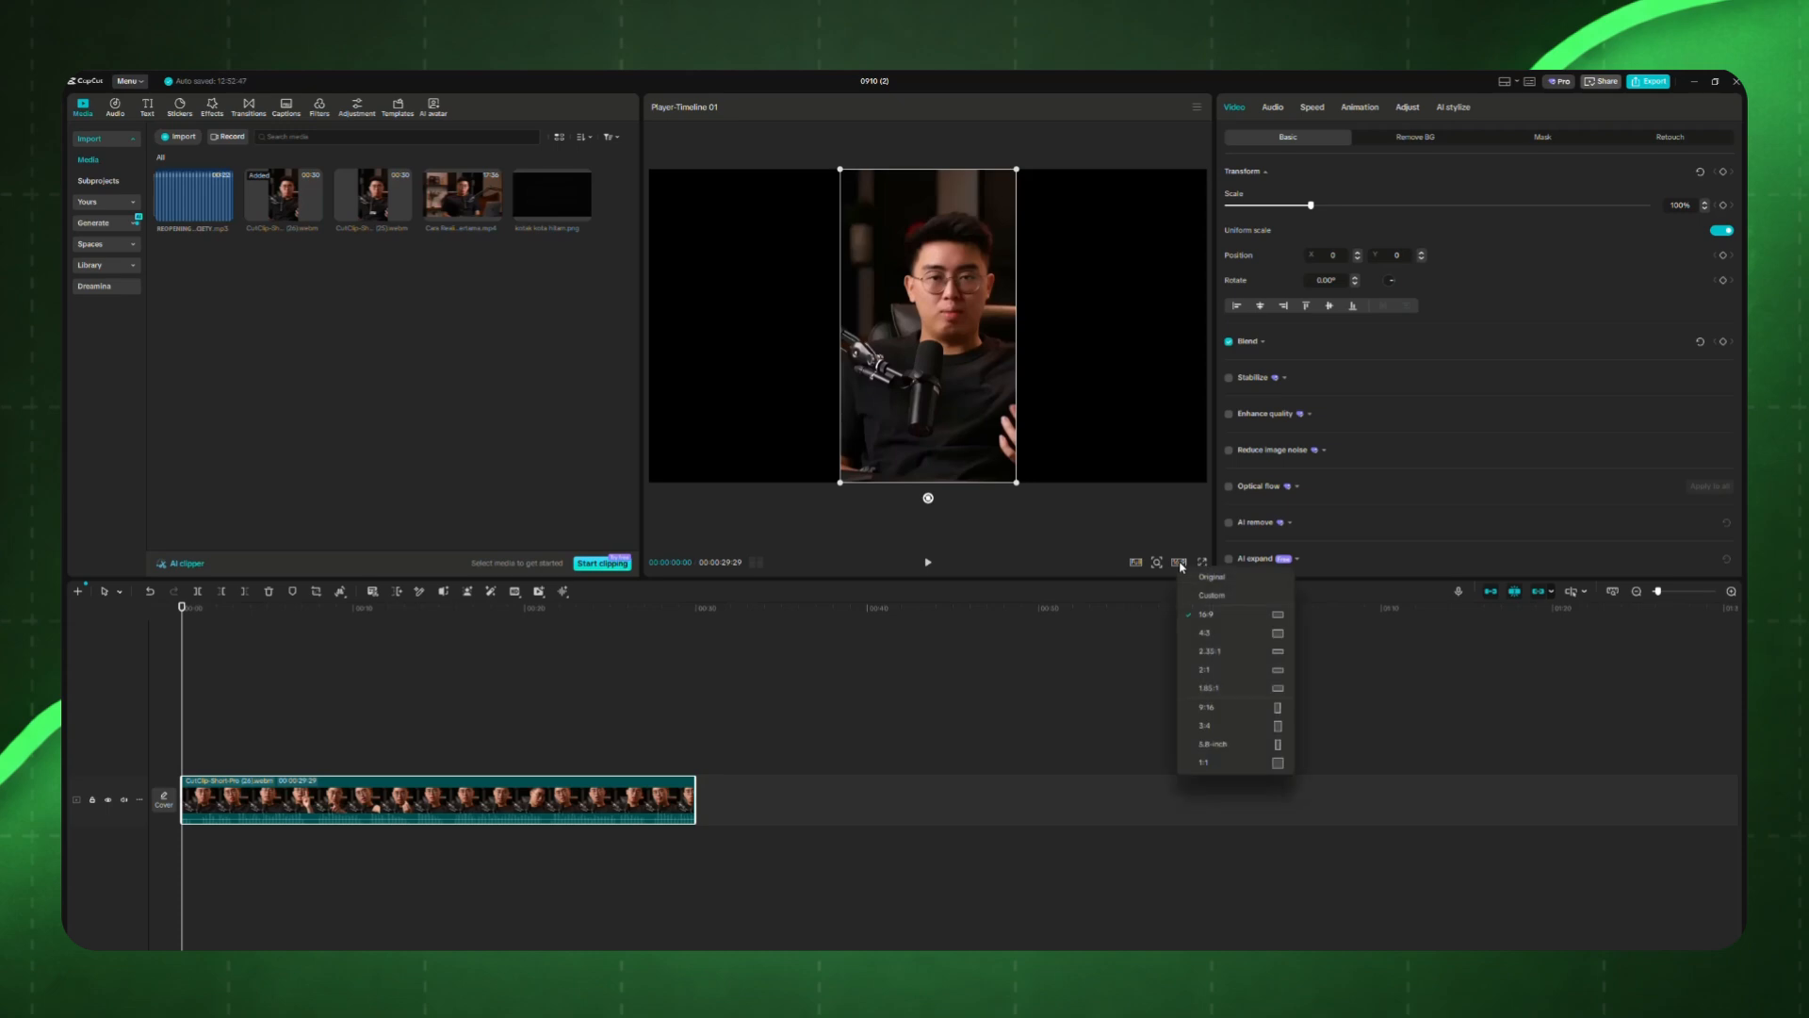
left_click(1221, 708)
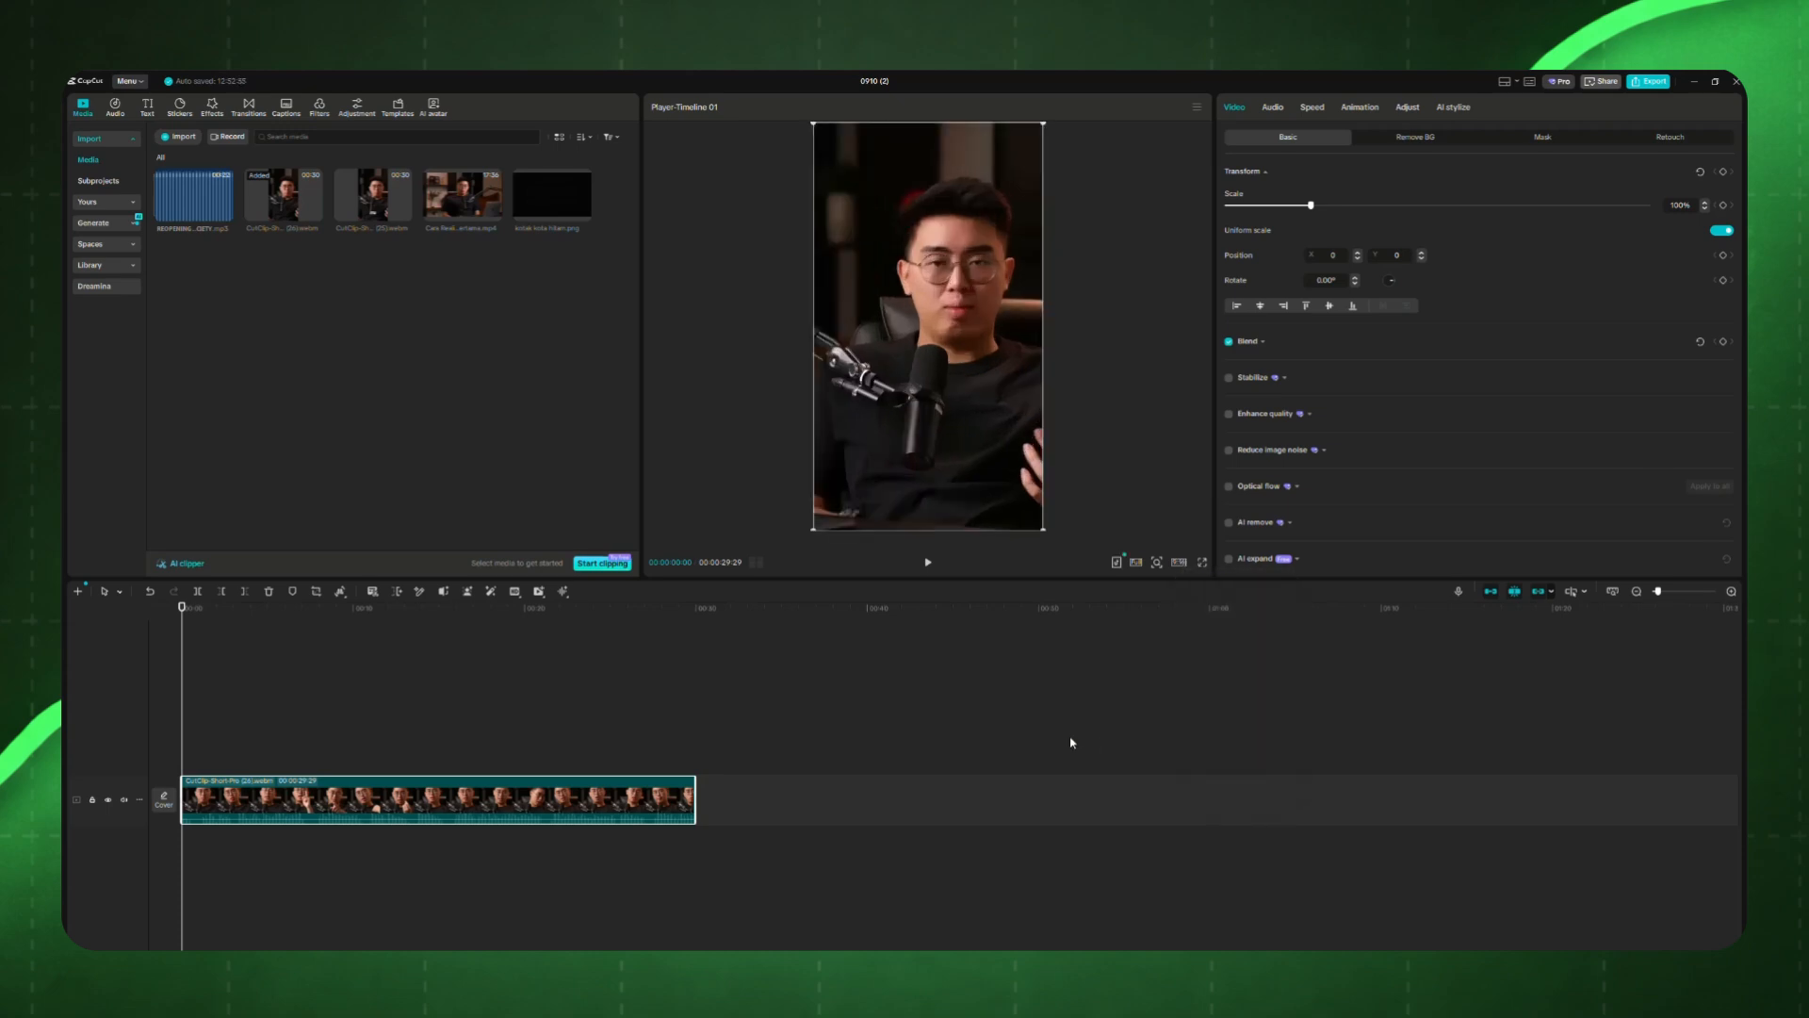
Step: Play the start of the timeline clip, split it at 00:00:01:06 and delete the opening segment
left_click(255, 690)
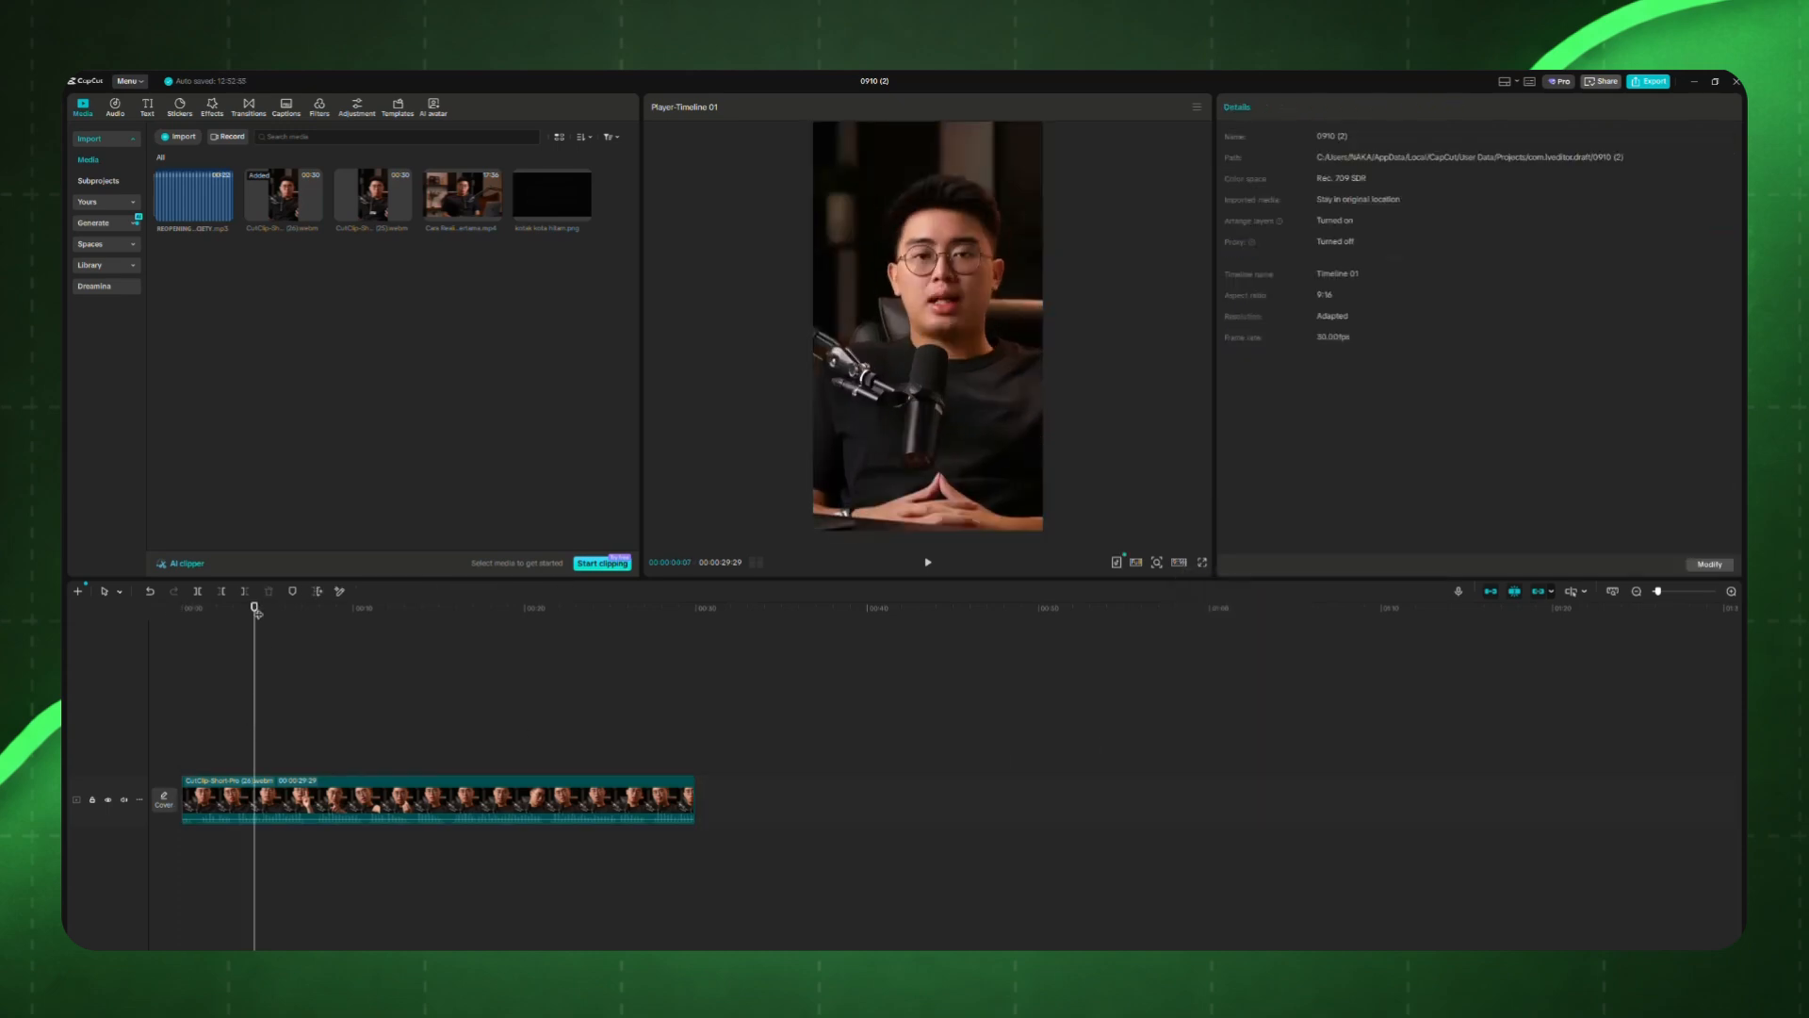
key("space")
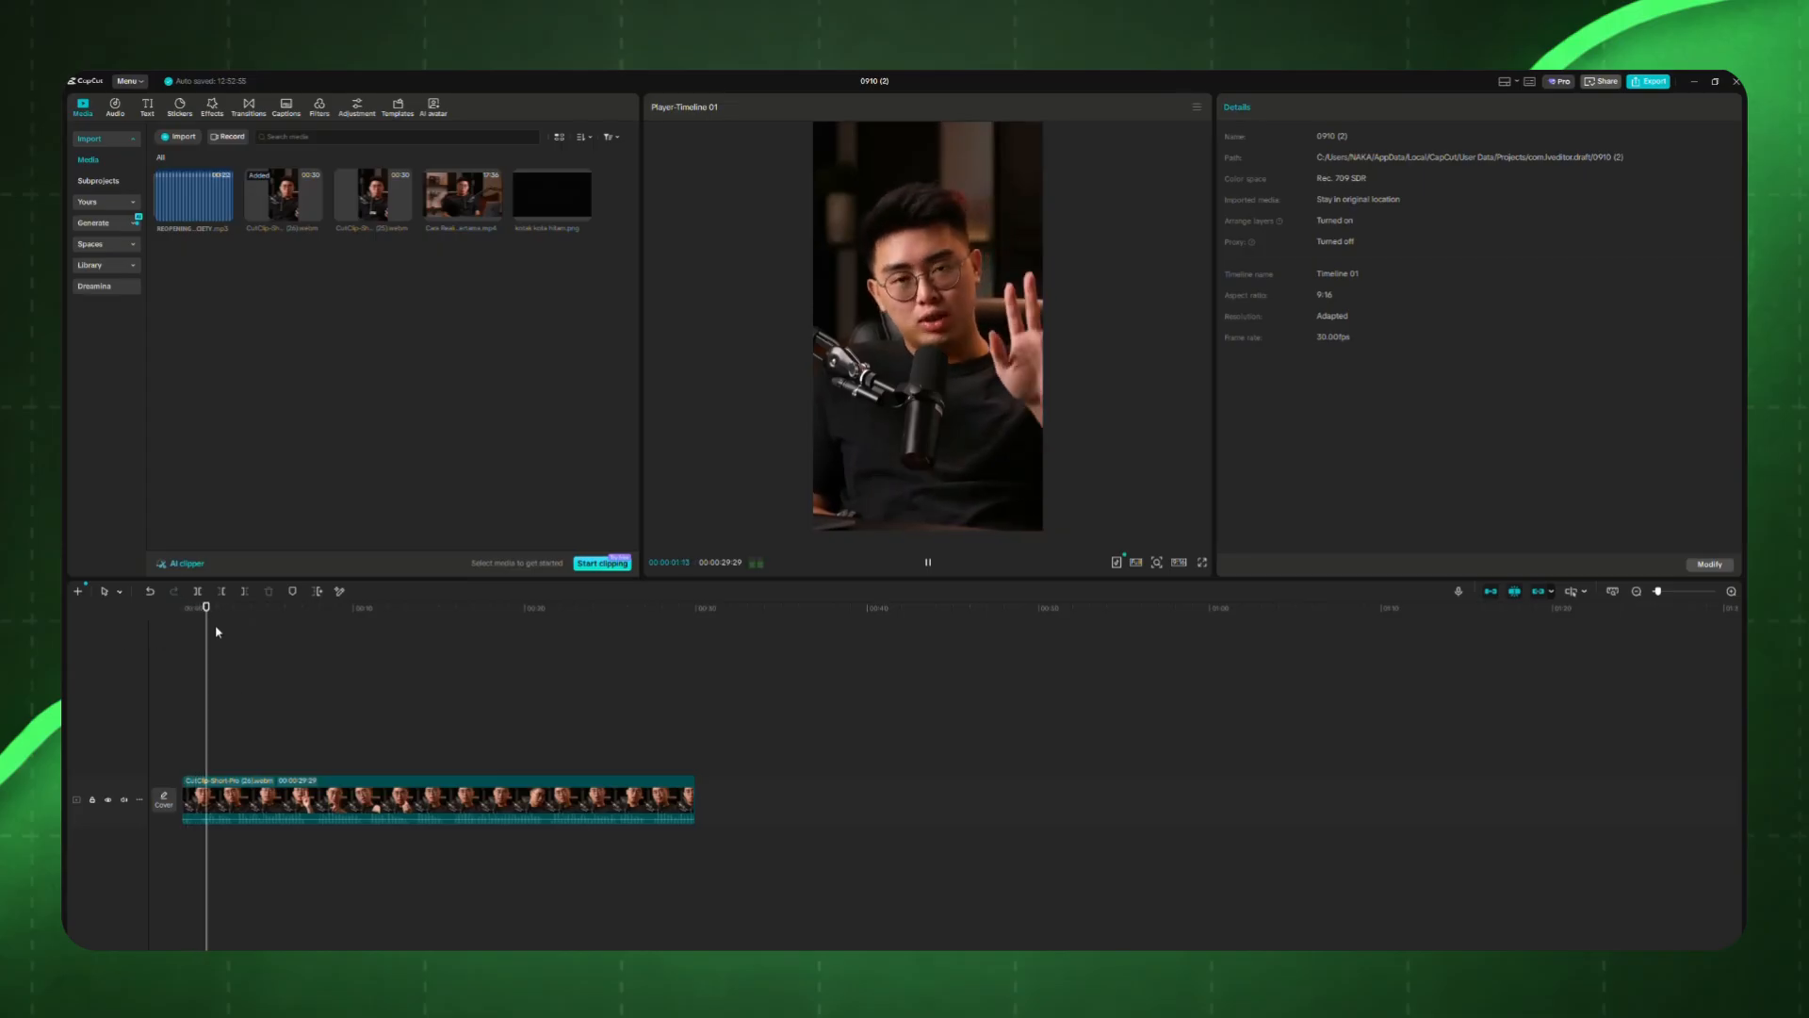
left_click(203, 619)
left_click(228, 806)
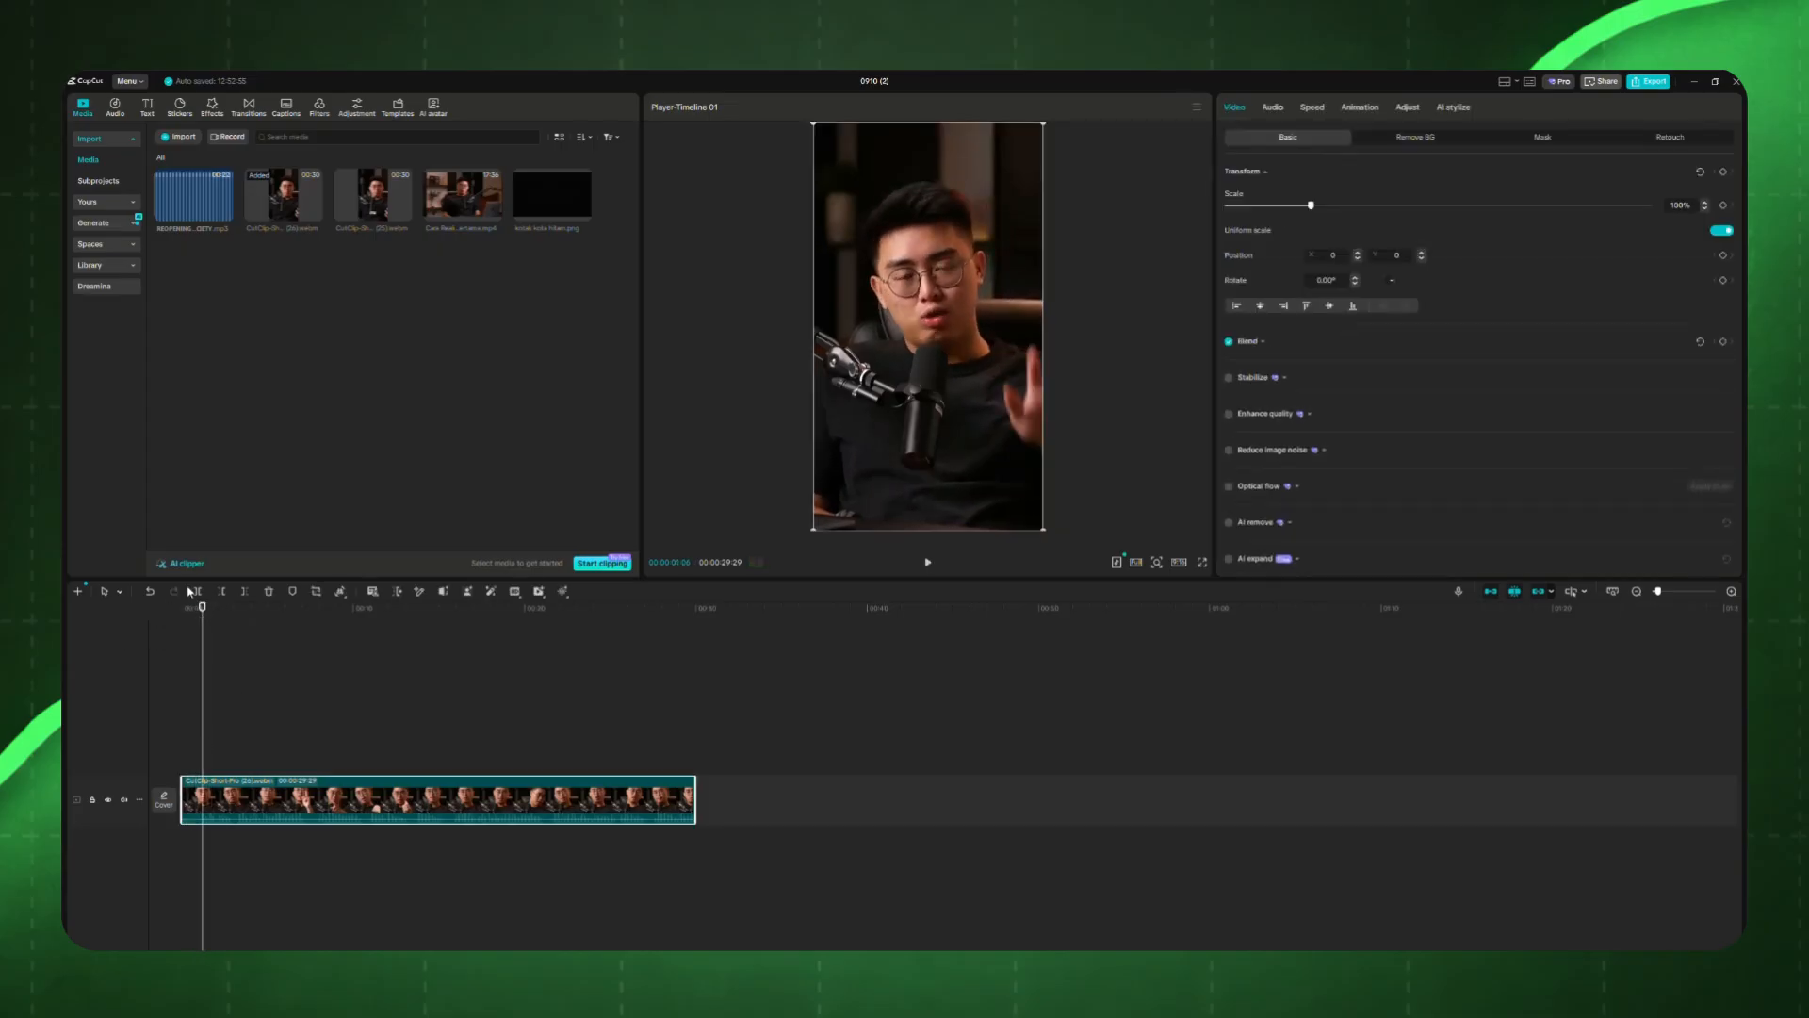
left_click(197, 591)
left_click(197, 799)
key("Delete")
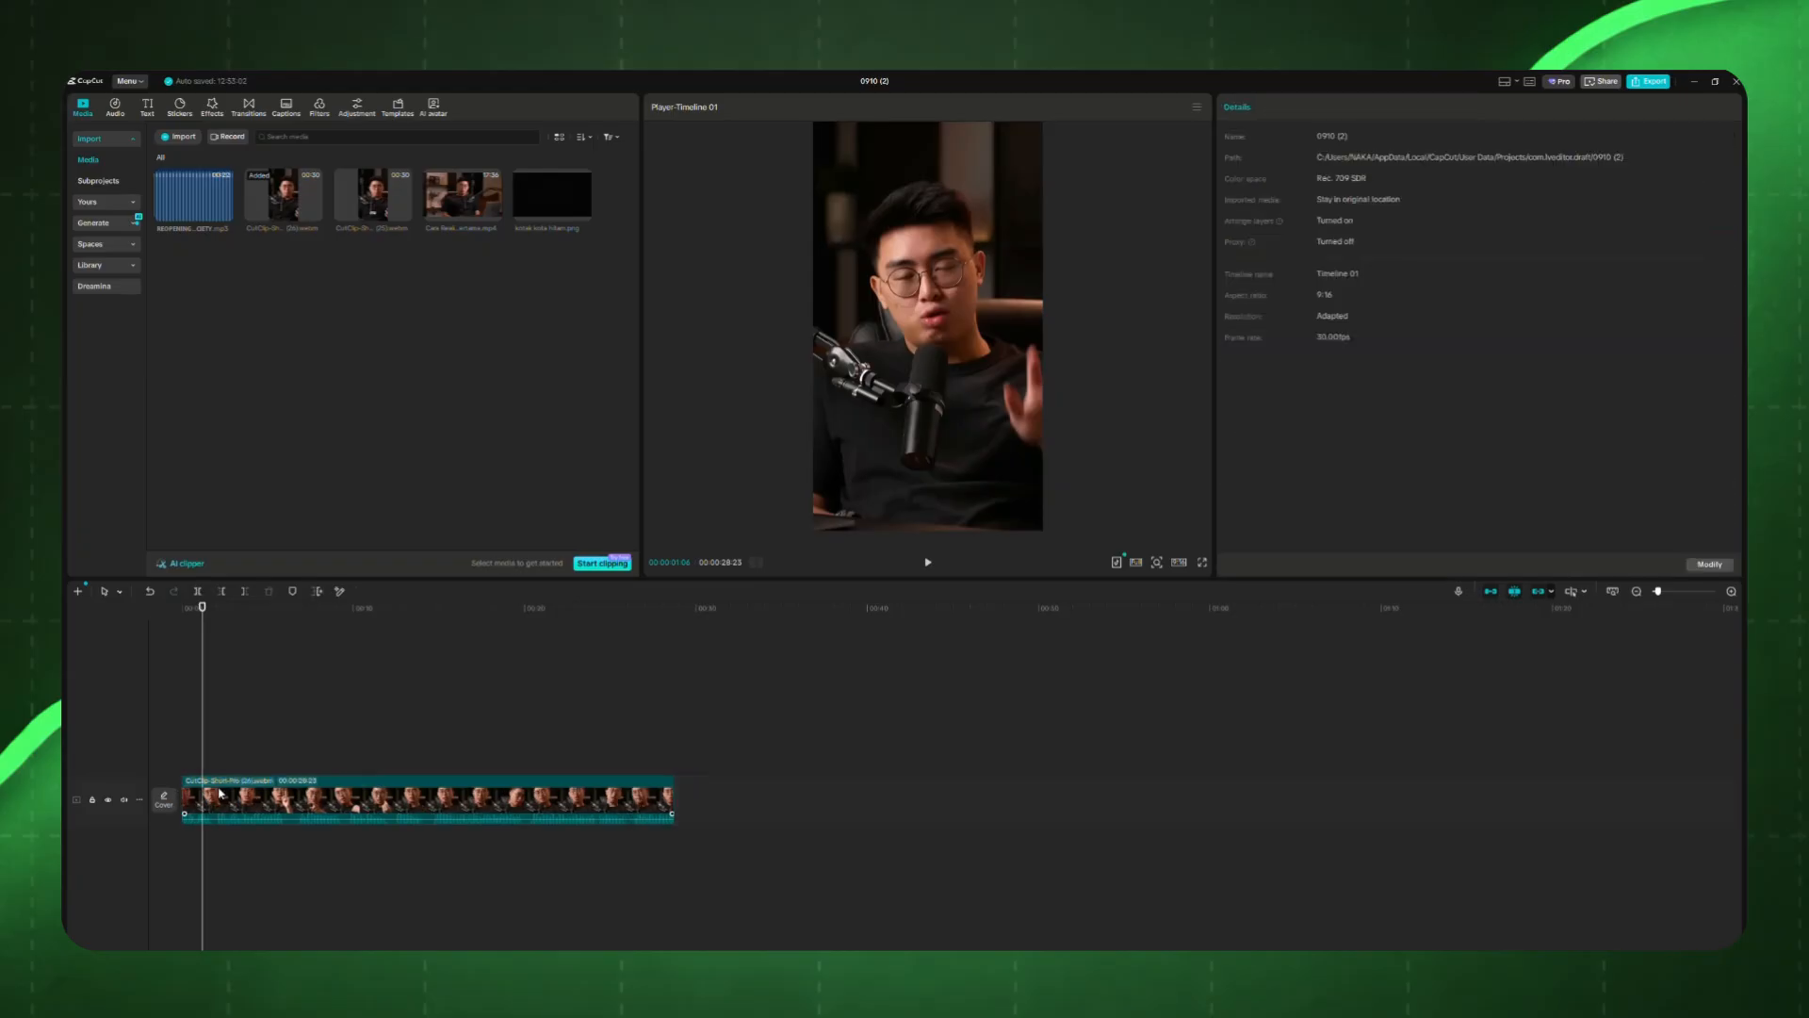
Step: Apply the Shake Slide entrance animation to the timeline clip and play its opening from the first frame
key("Home")
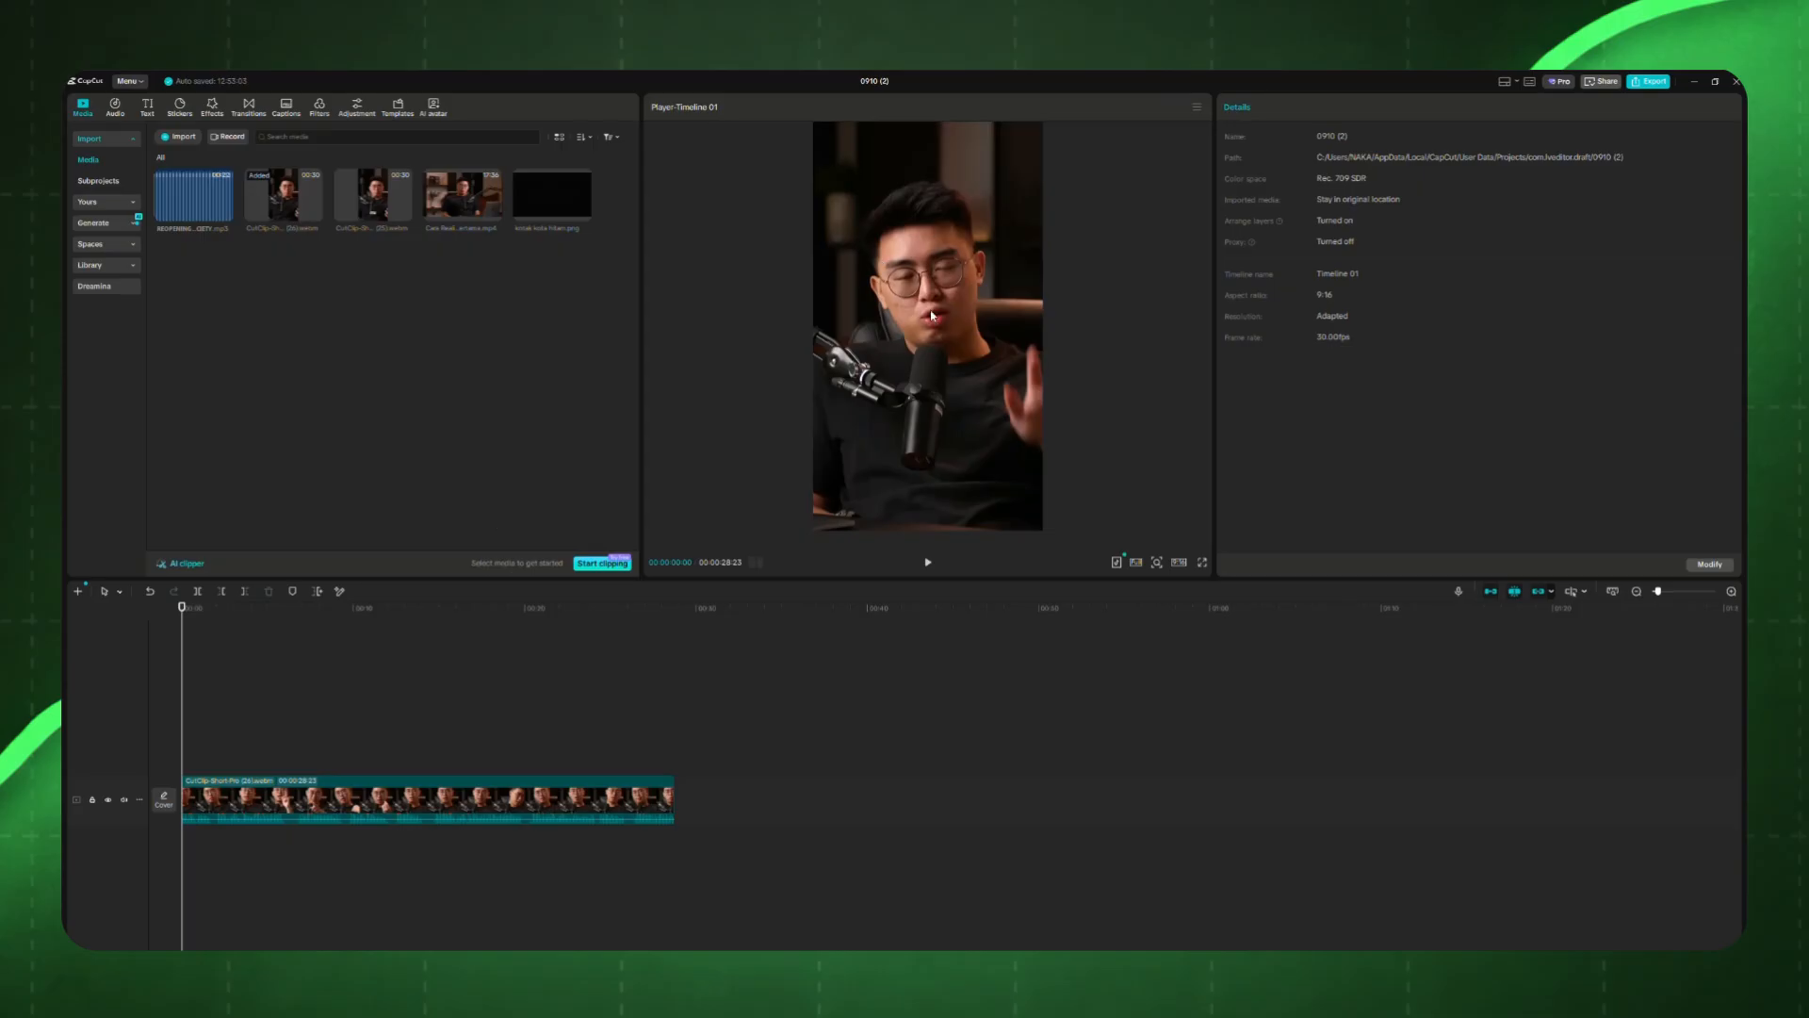
left_click(313, 810)
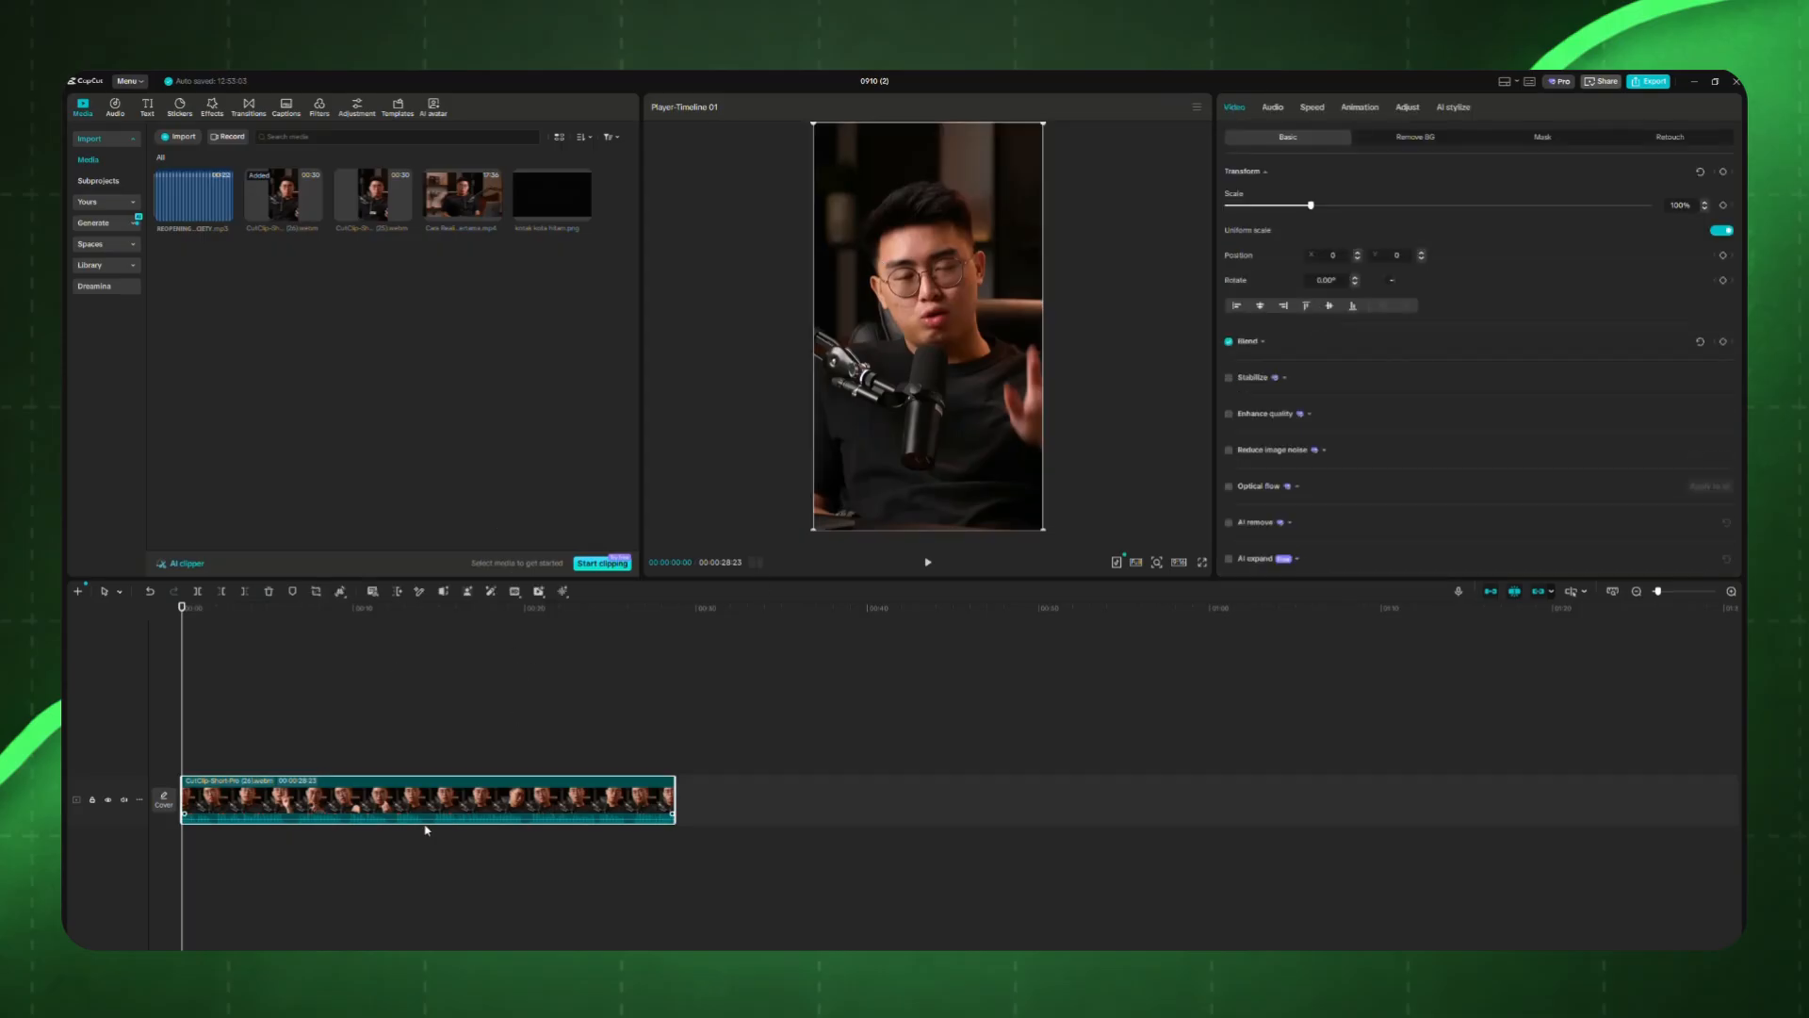
left_click(1365, 107)
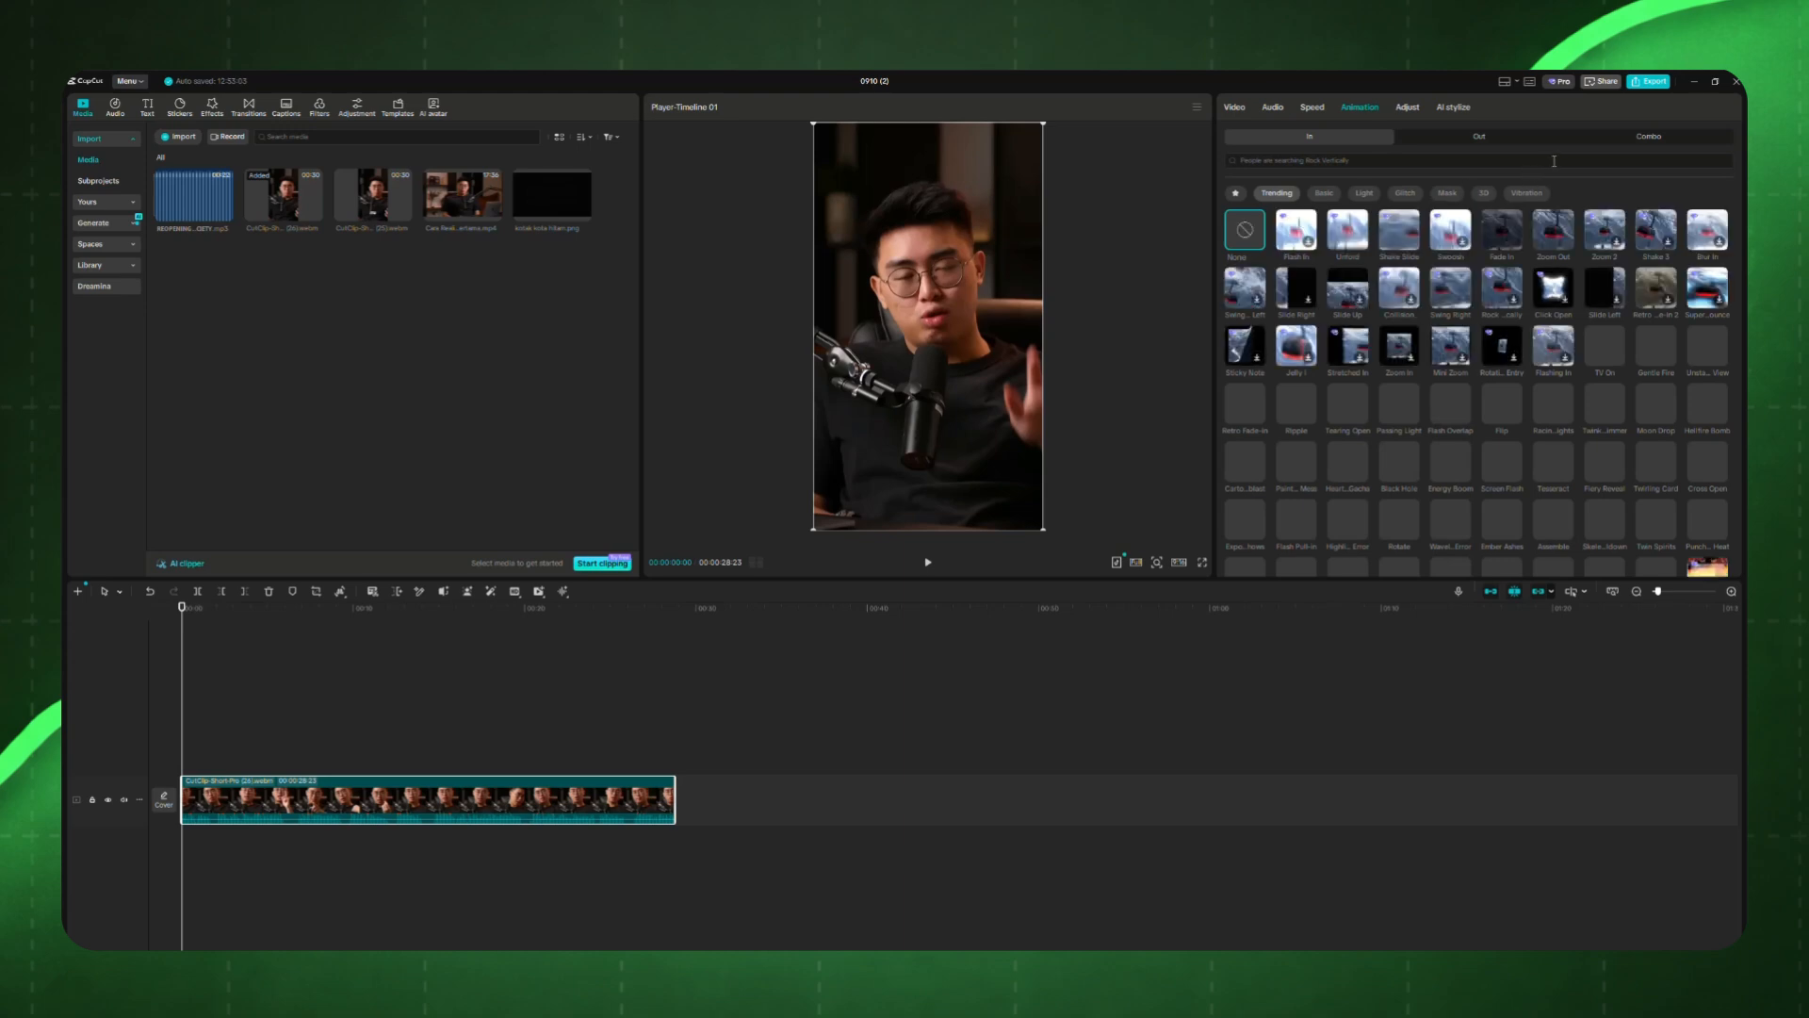
left_click(1398, 234)
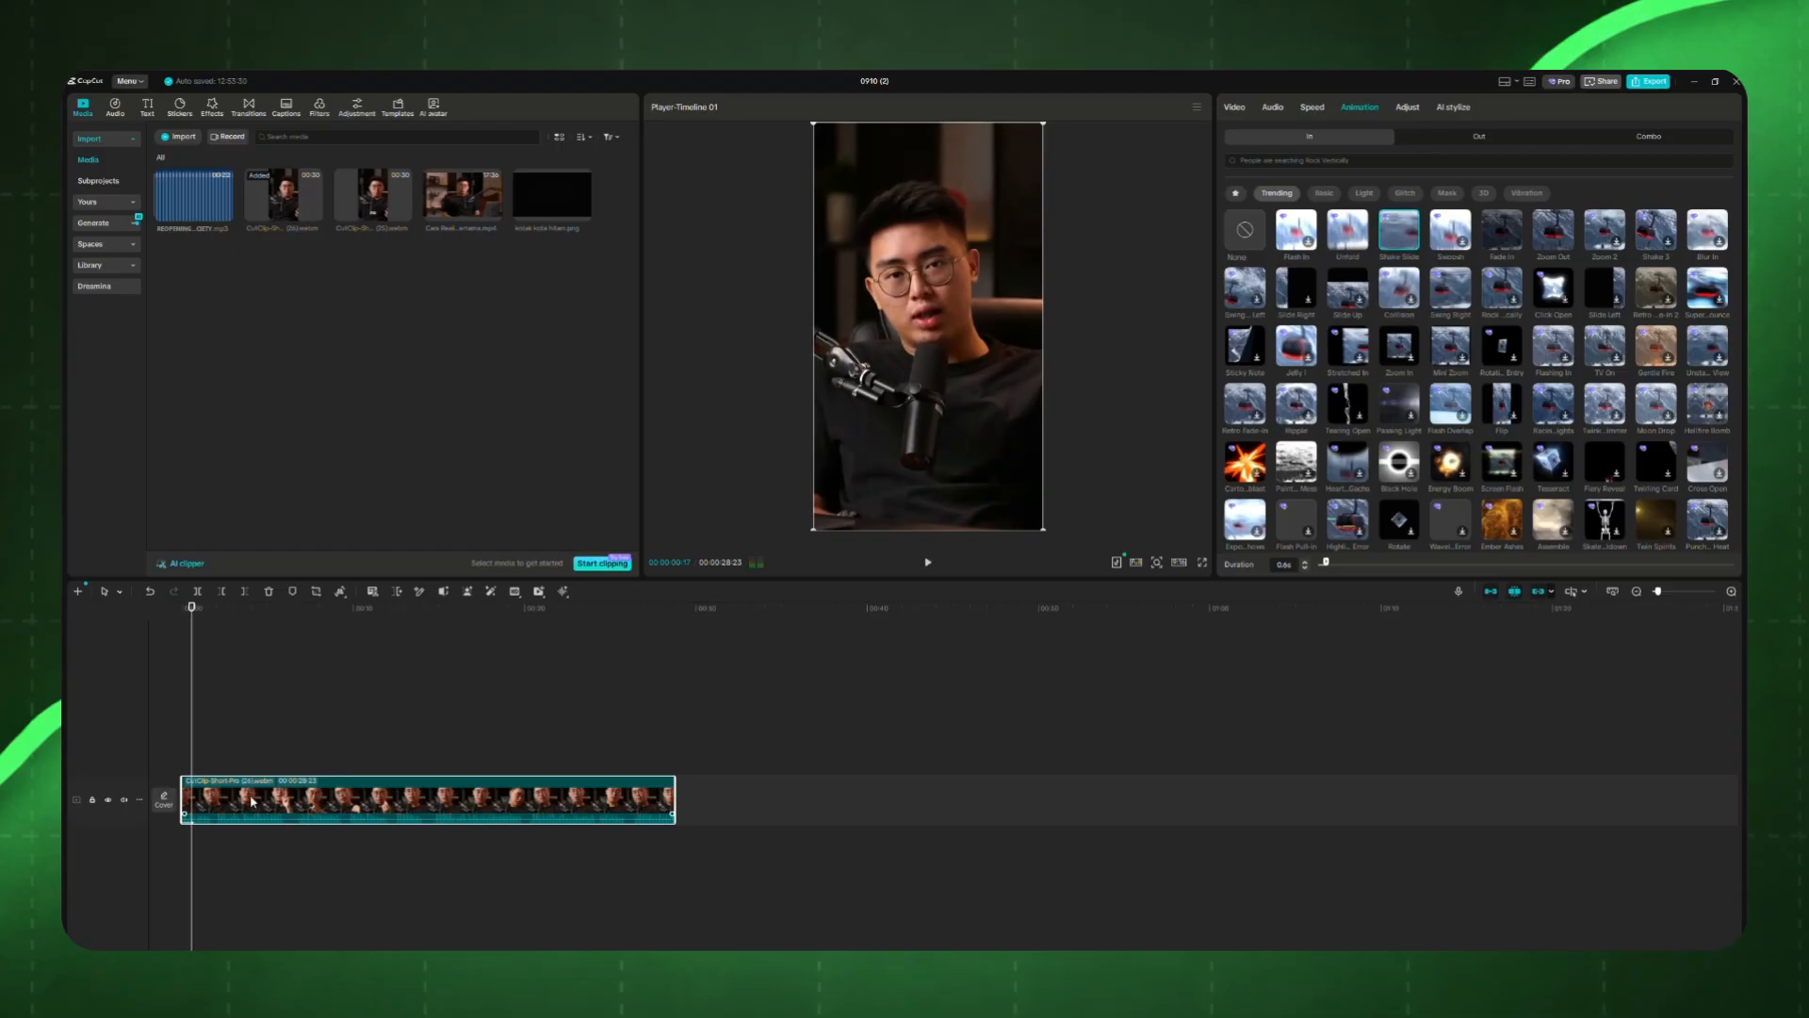
mouse_move(196, 611)
left_mouse_down()
mouse_move(113, 609)
mouse_move(182, 610)
left_mouse_up()
key("space")
key("space")
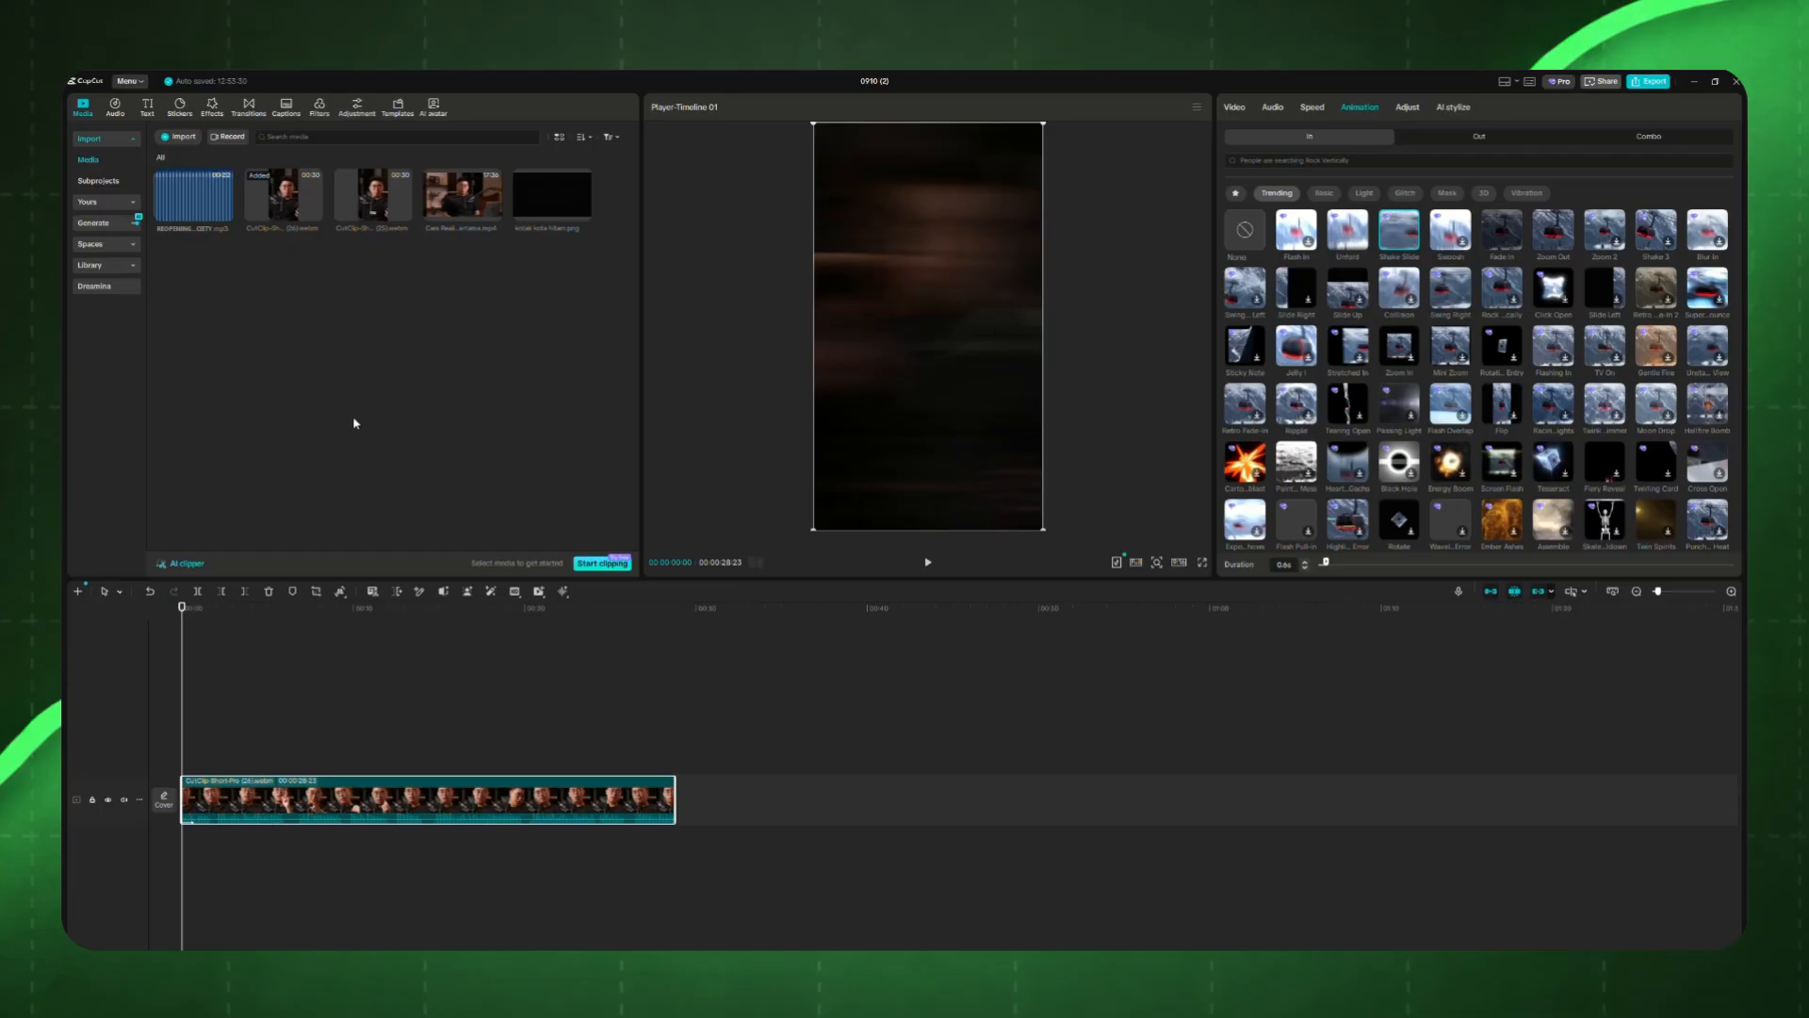
Step: Add the favourite sound Swing Woosh 2 at the start of the timeline and play the opening with it
left_click(115, 105)
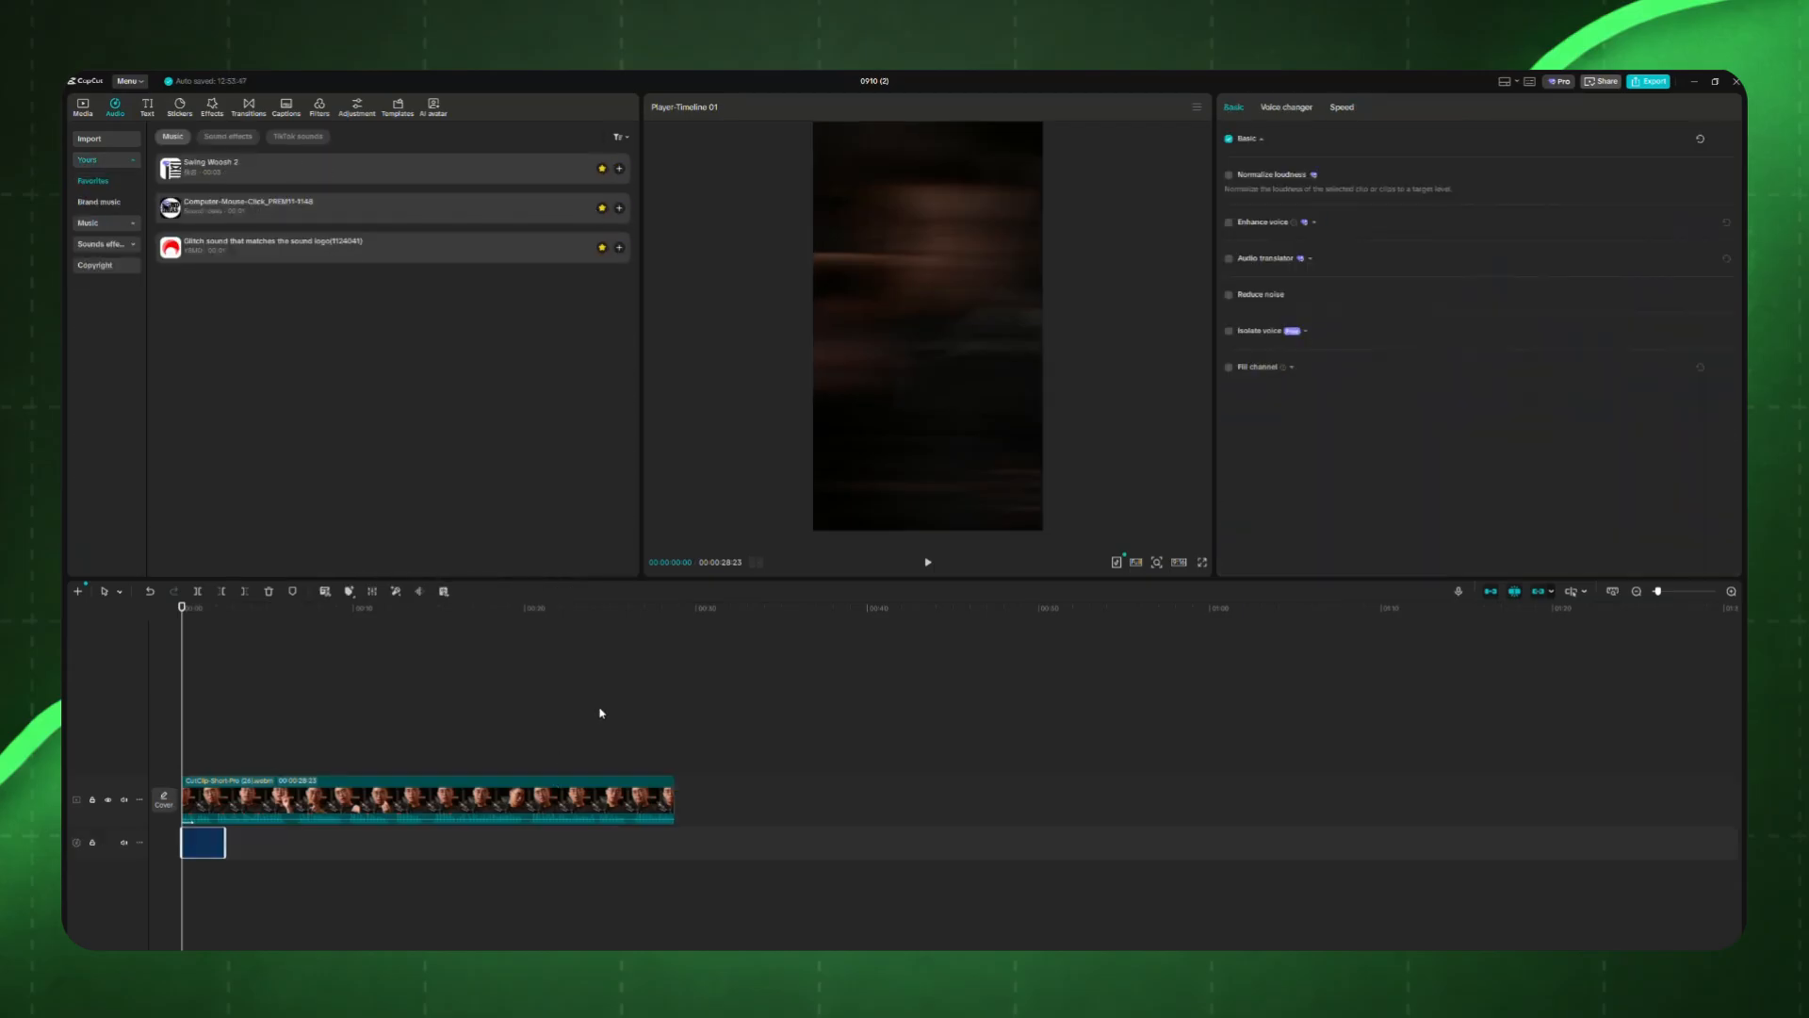
key("space")
key("space")
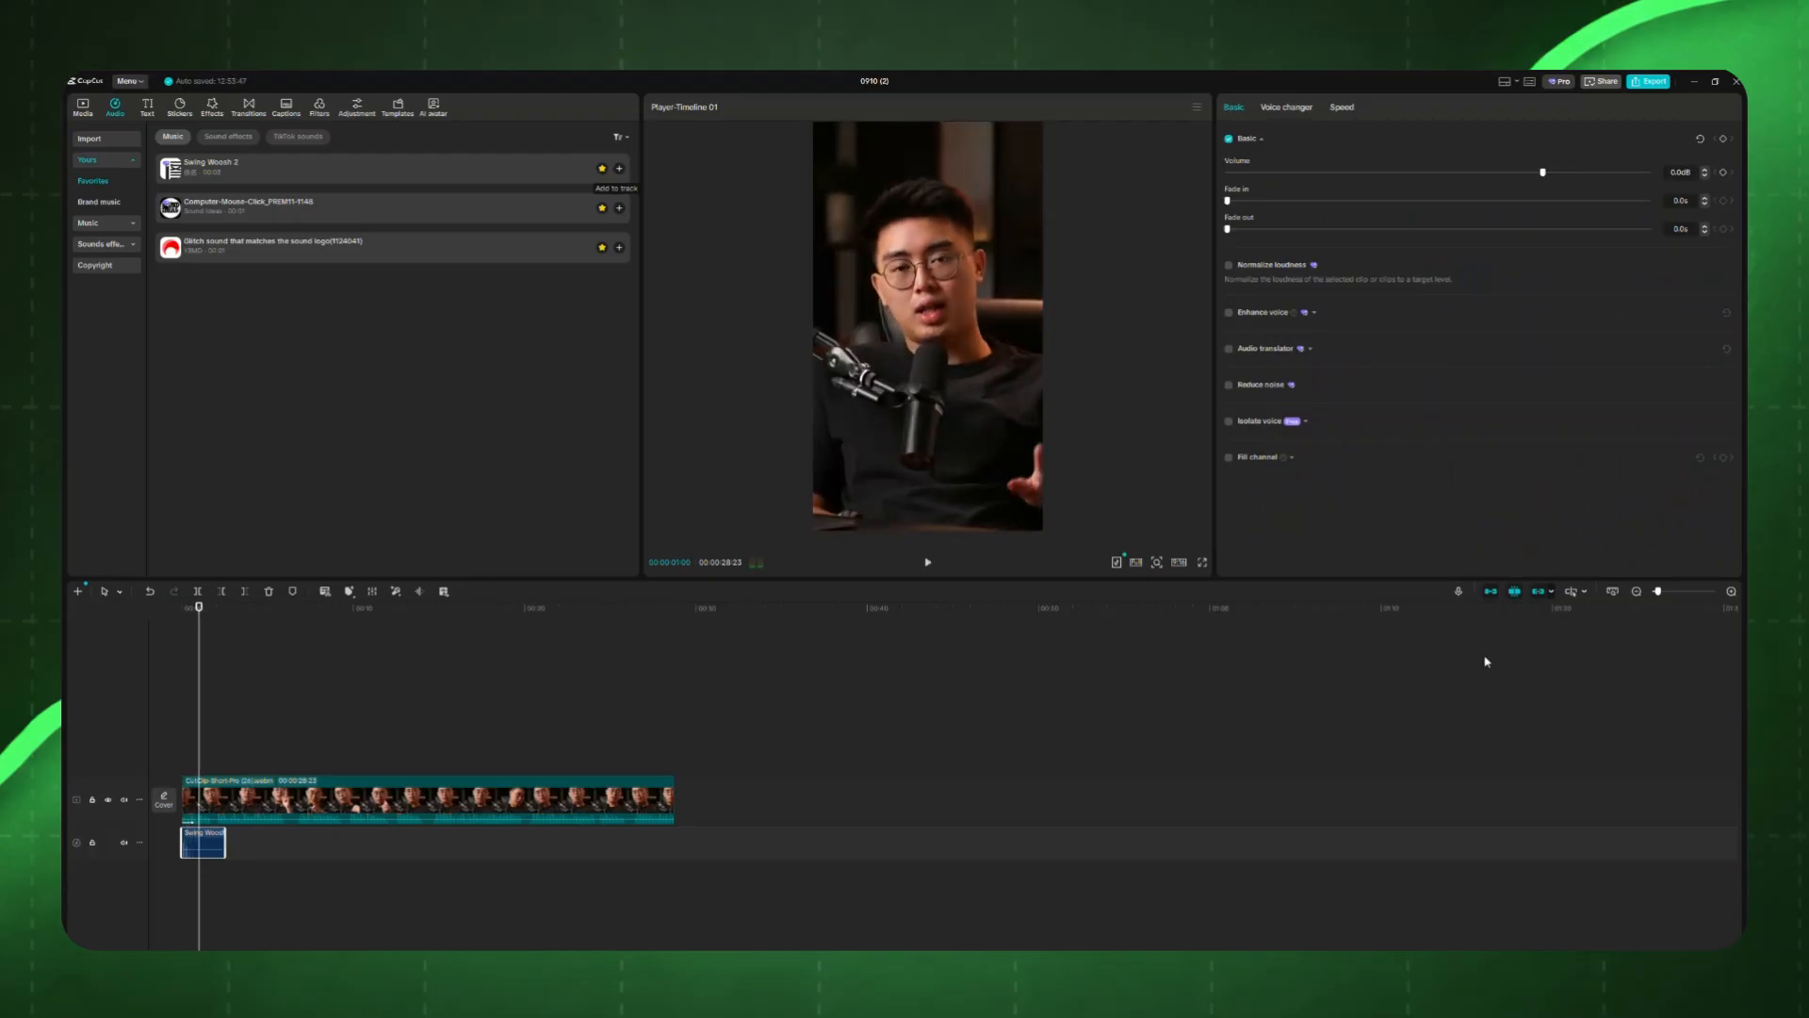
left_click(1663, 591)
left_click_drag(213, 607, 182, 607)
key("space")
key("space")
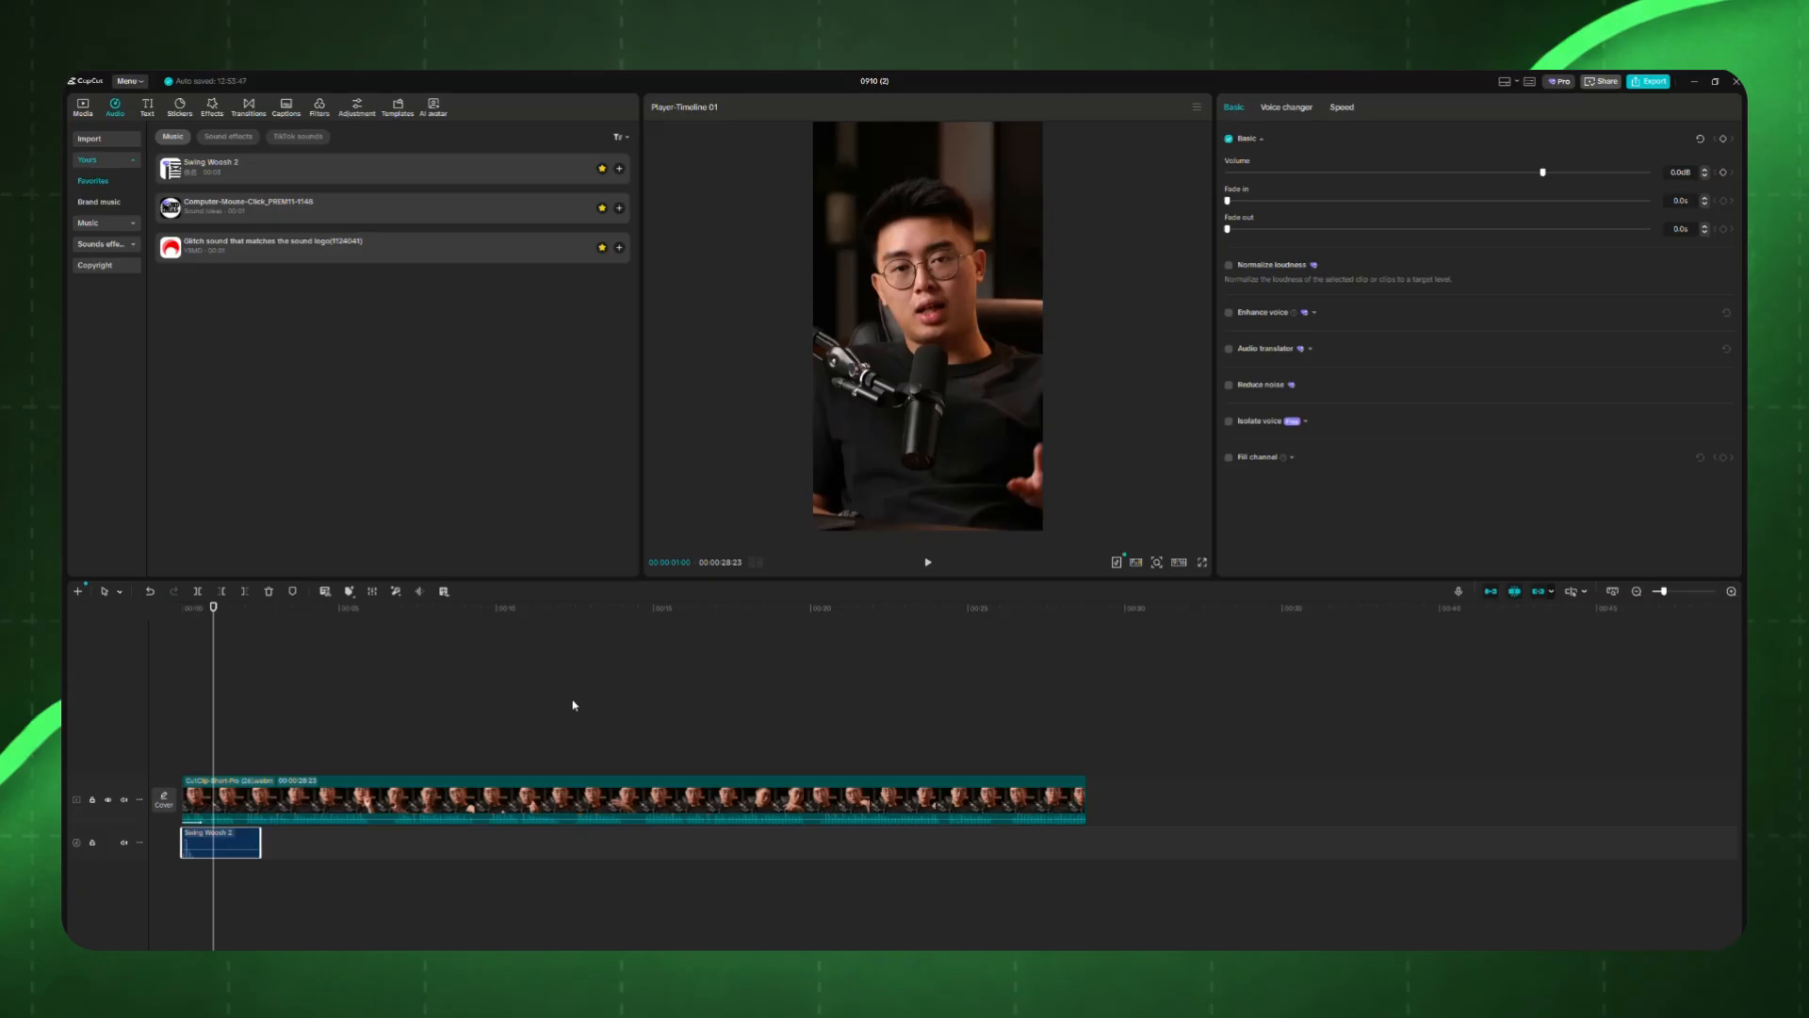
Step: Duplicate the animated clip onto a track directly above the original, aligned to the timeline start
left_click(83, 107)
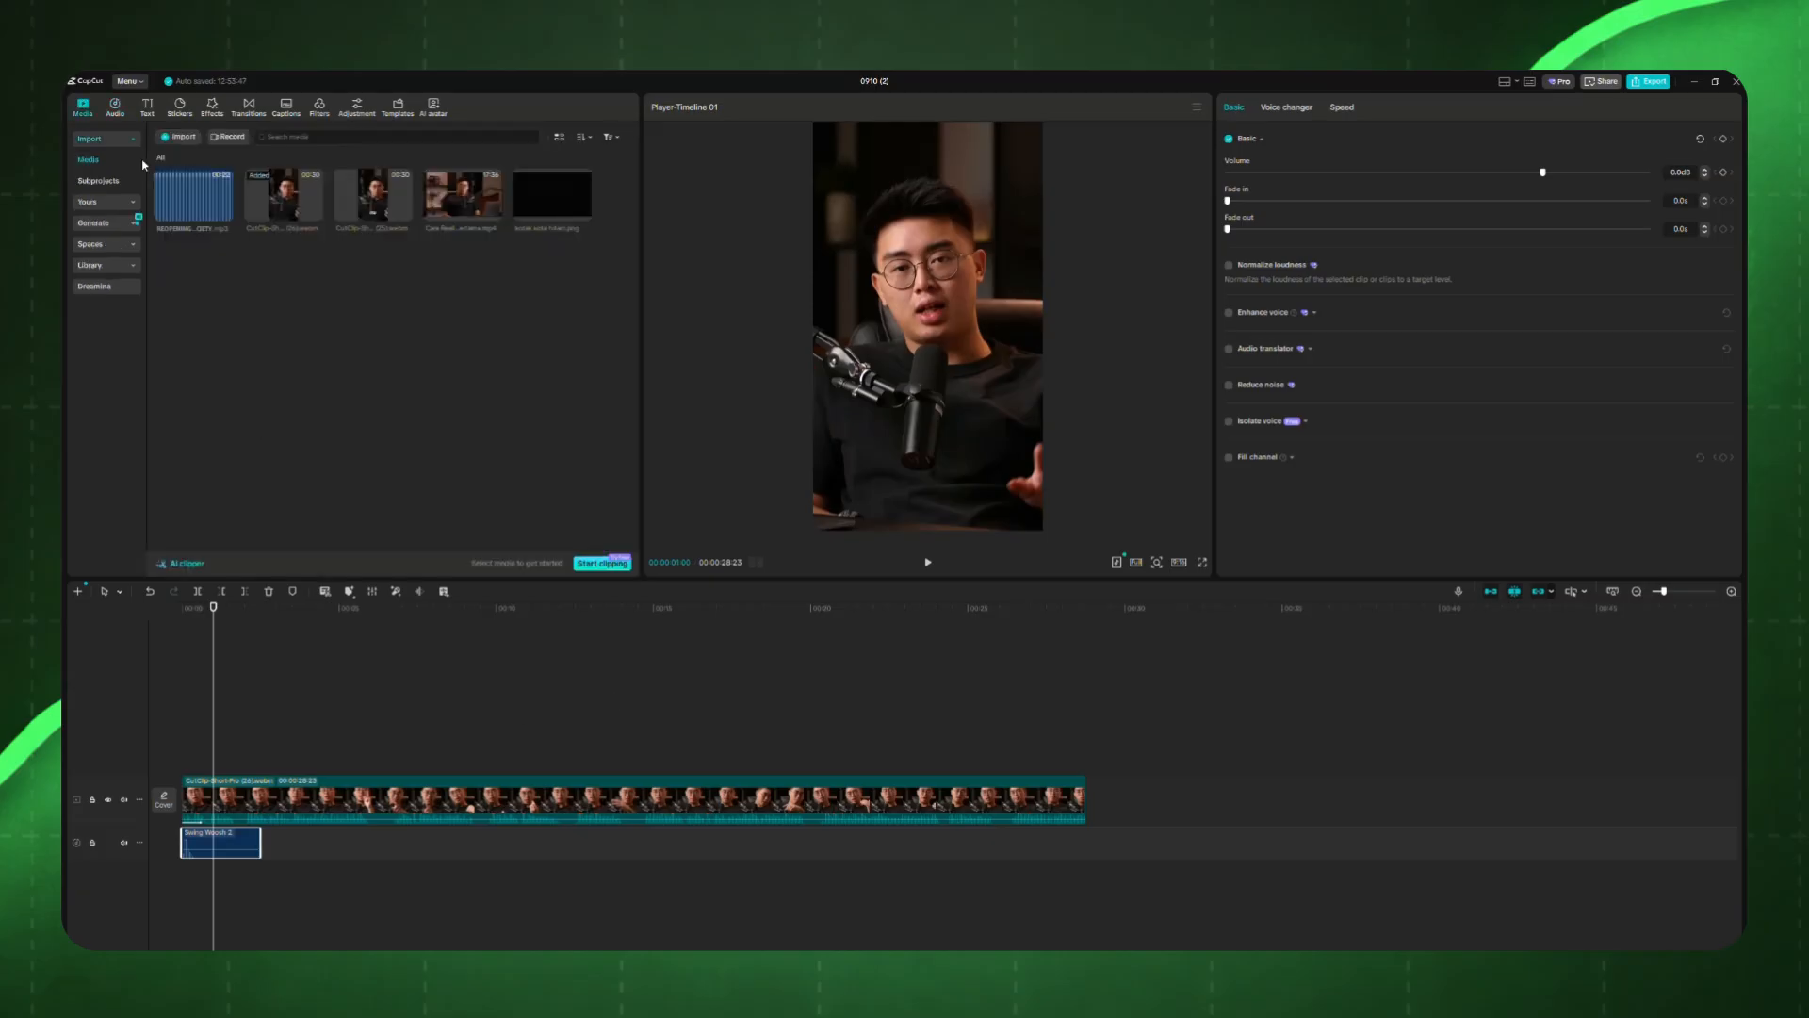
left_click(182, 611)
left_click(287, 808)
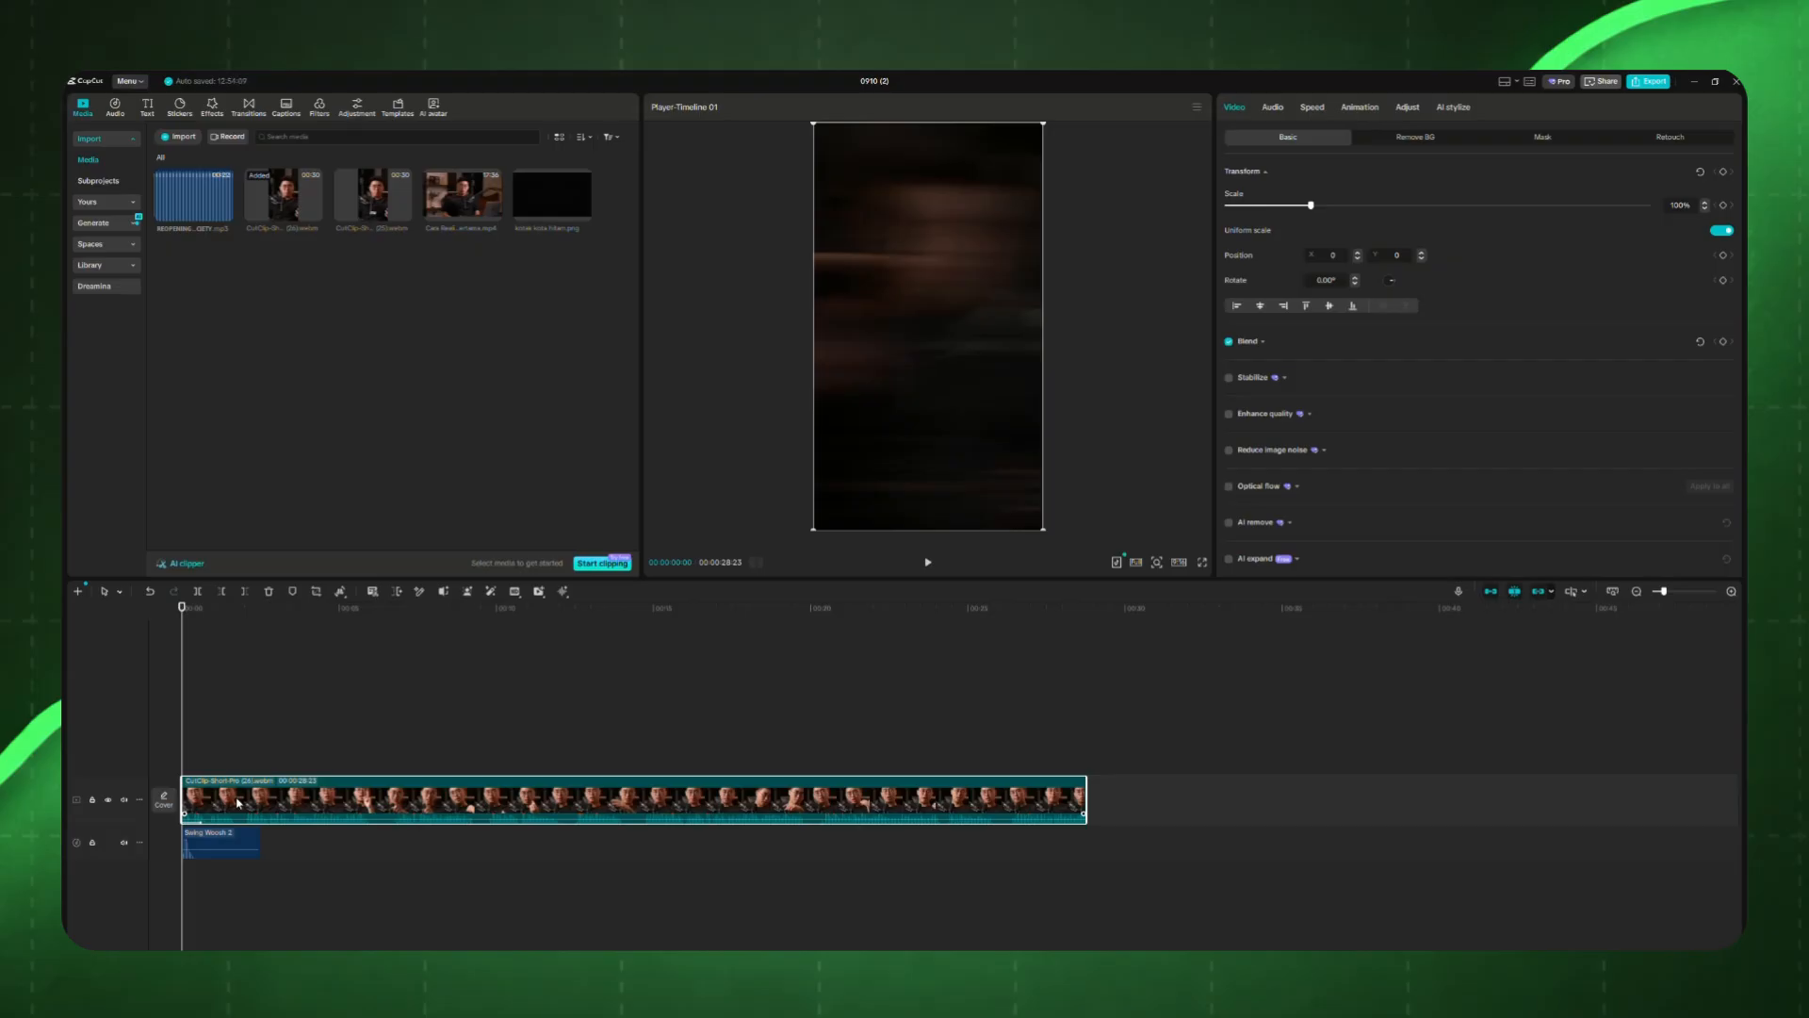
key("ctrl+c")
key("ctrl+v")
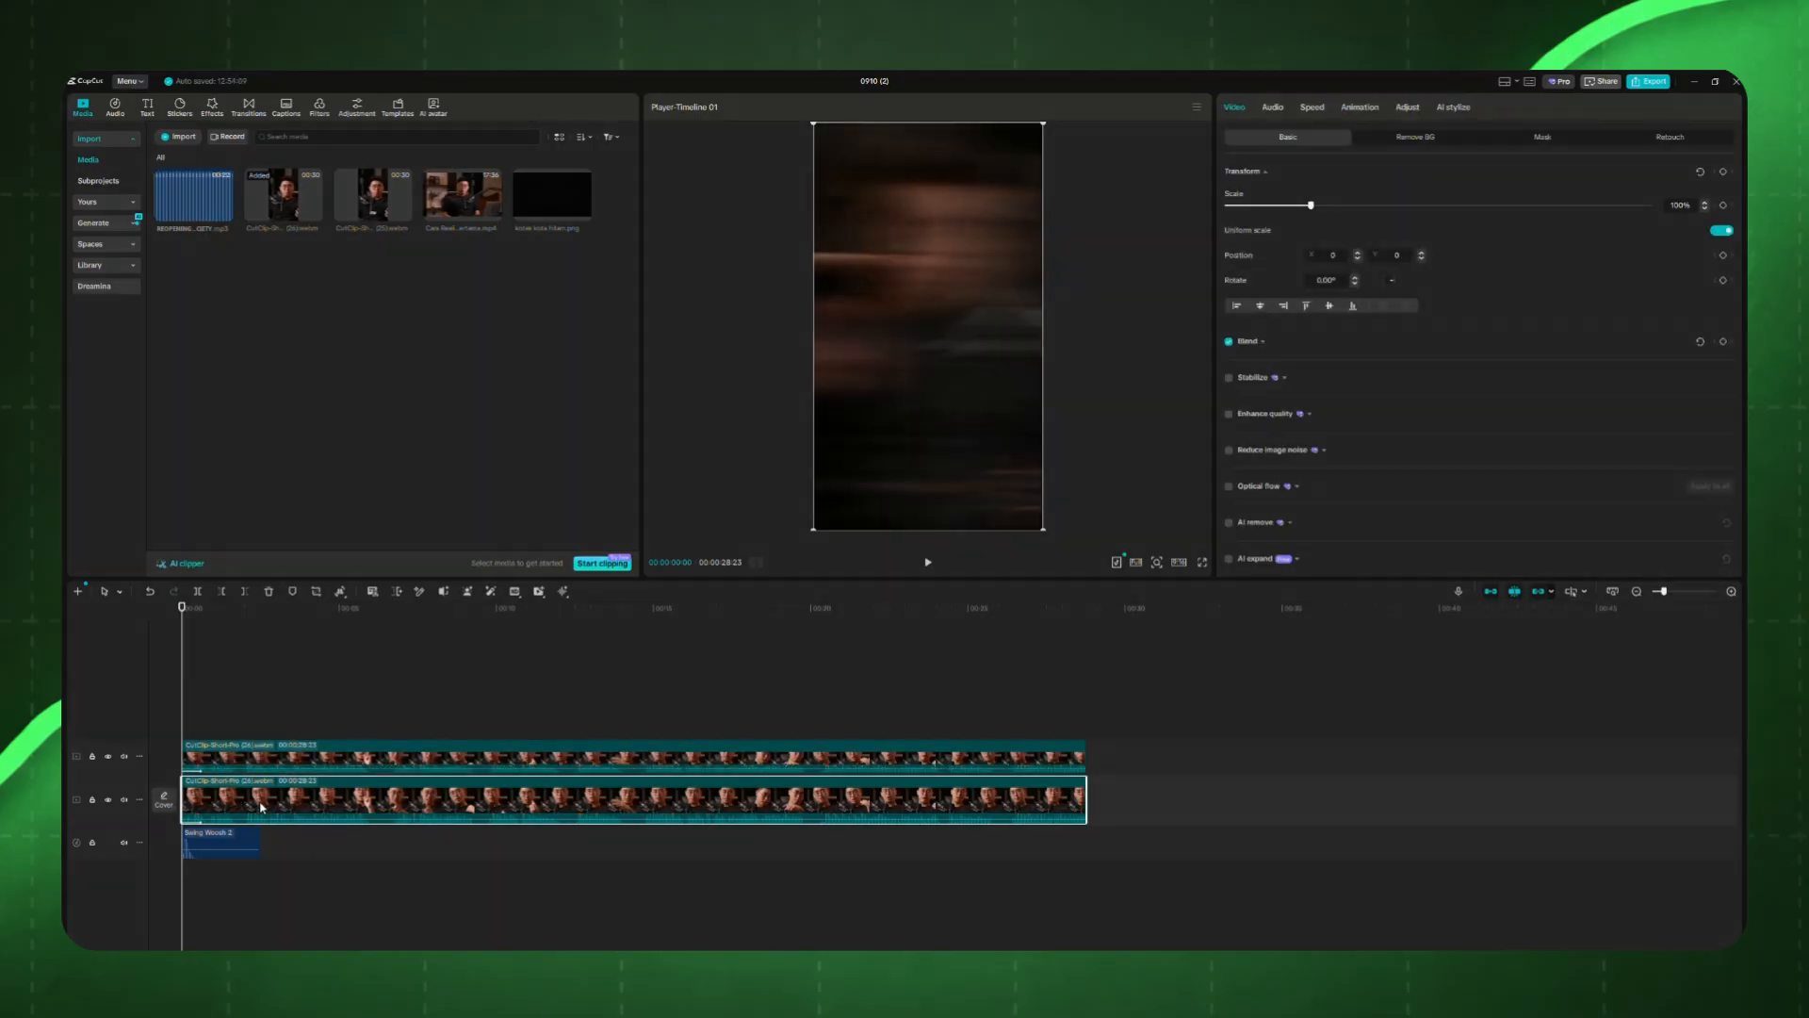
right_click(261, 808)
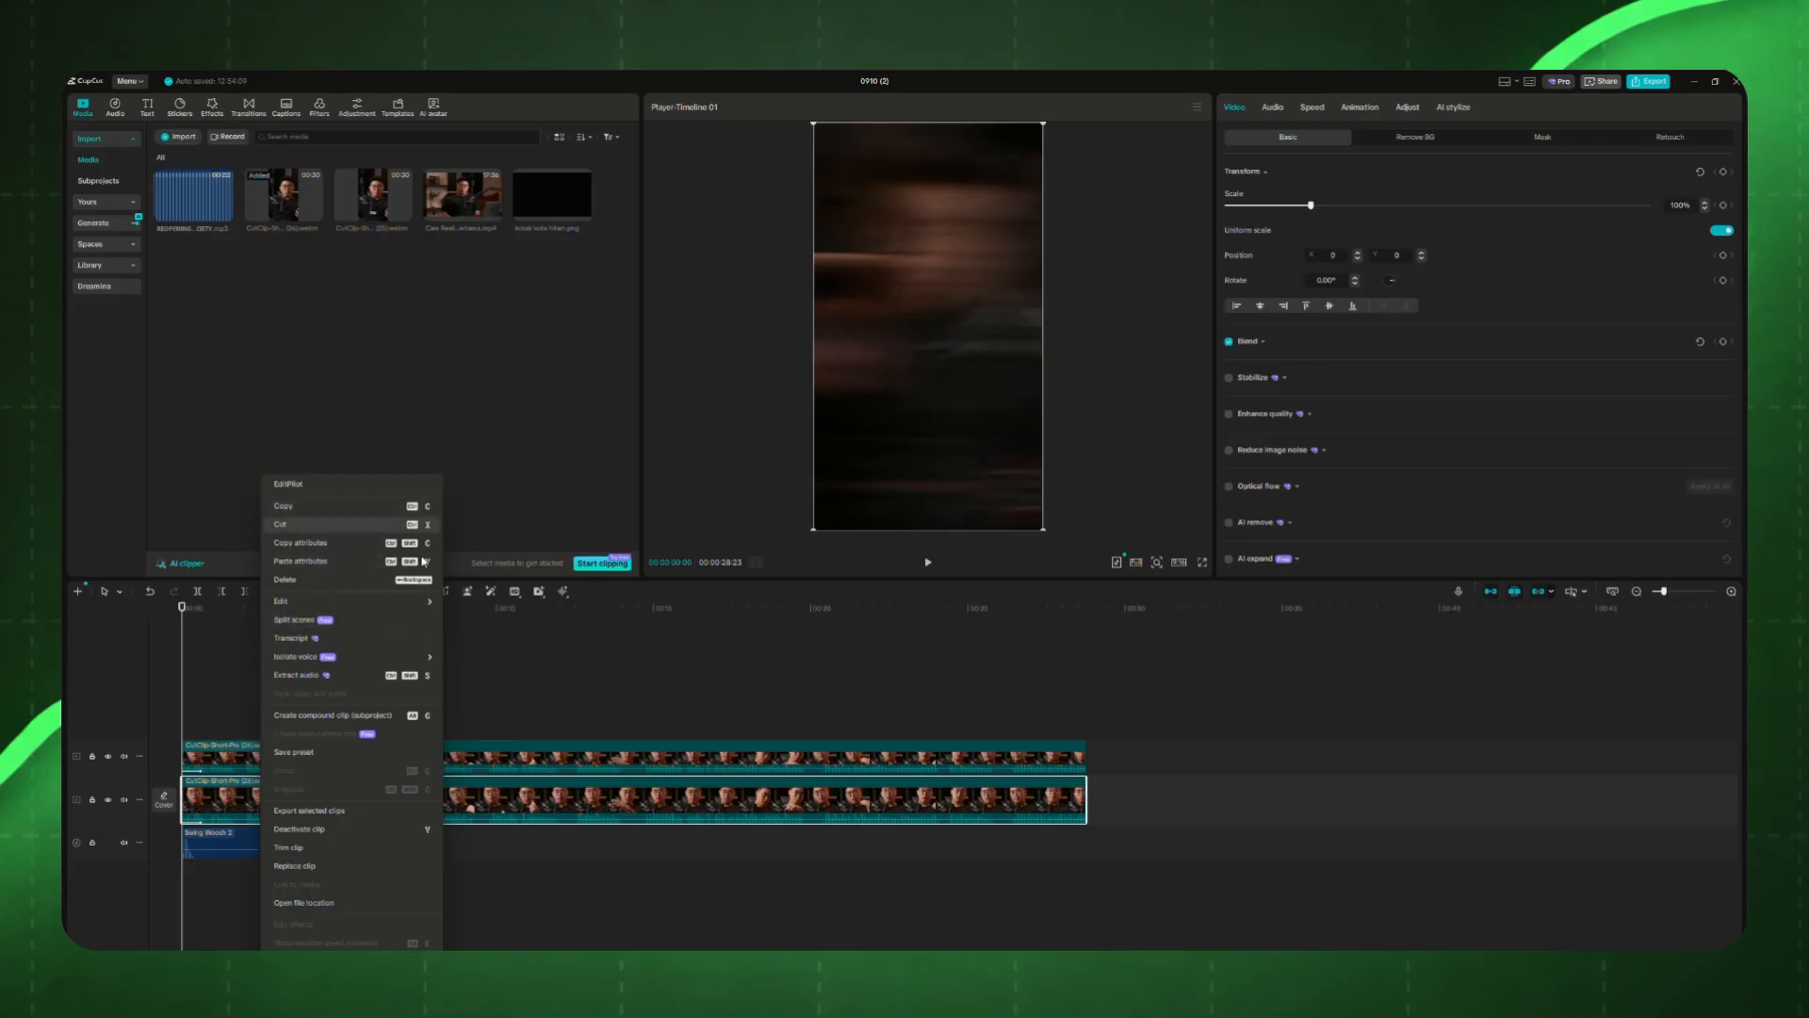
left_click(220, 735)
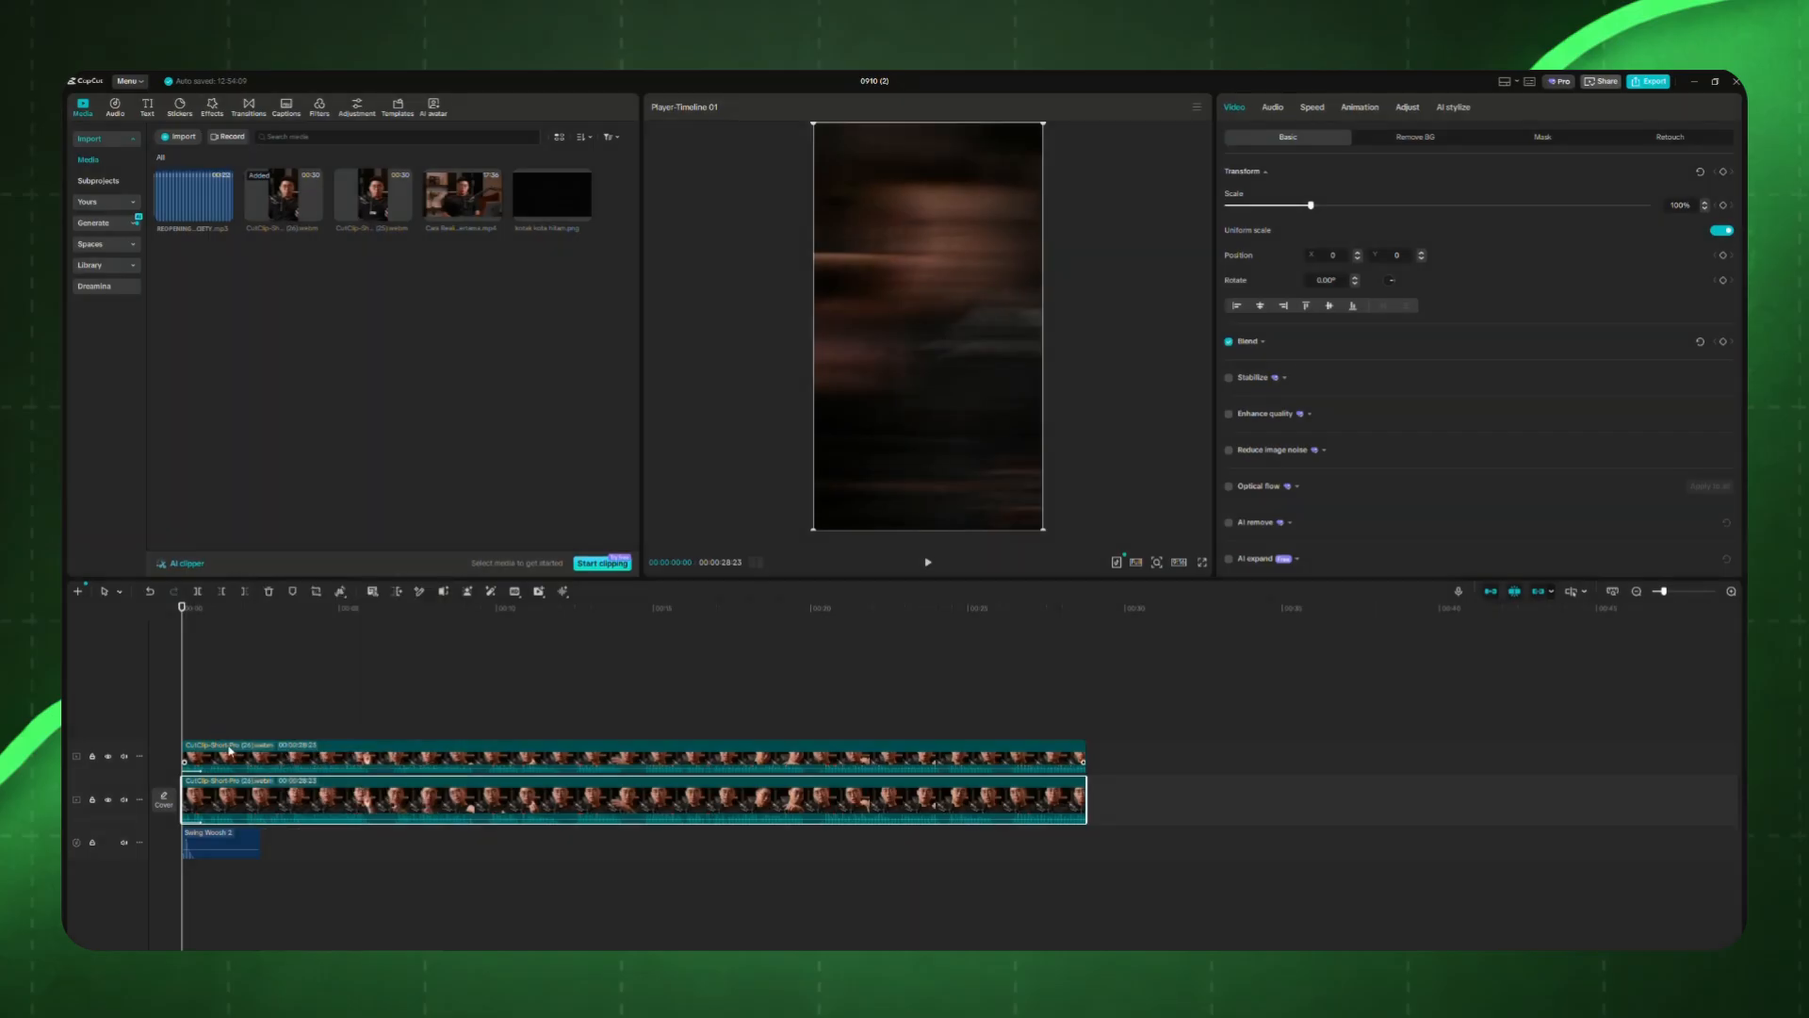
Step: Extract the audio from the upper copy of the clip and delete the extracted audio
left_click(230, 742)
mouse_move(179, 611)
left_mouse_down()
mouse_move(210, 610)
mouse_move(181, 611)
left_mouse_up()
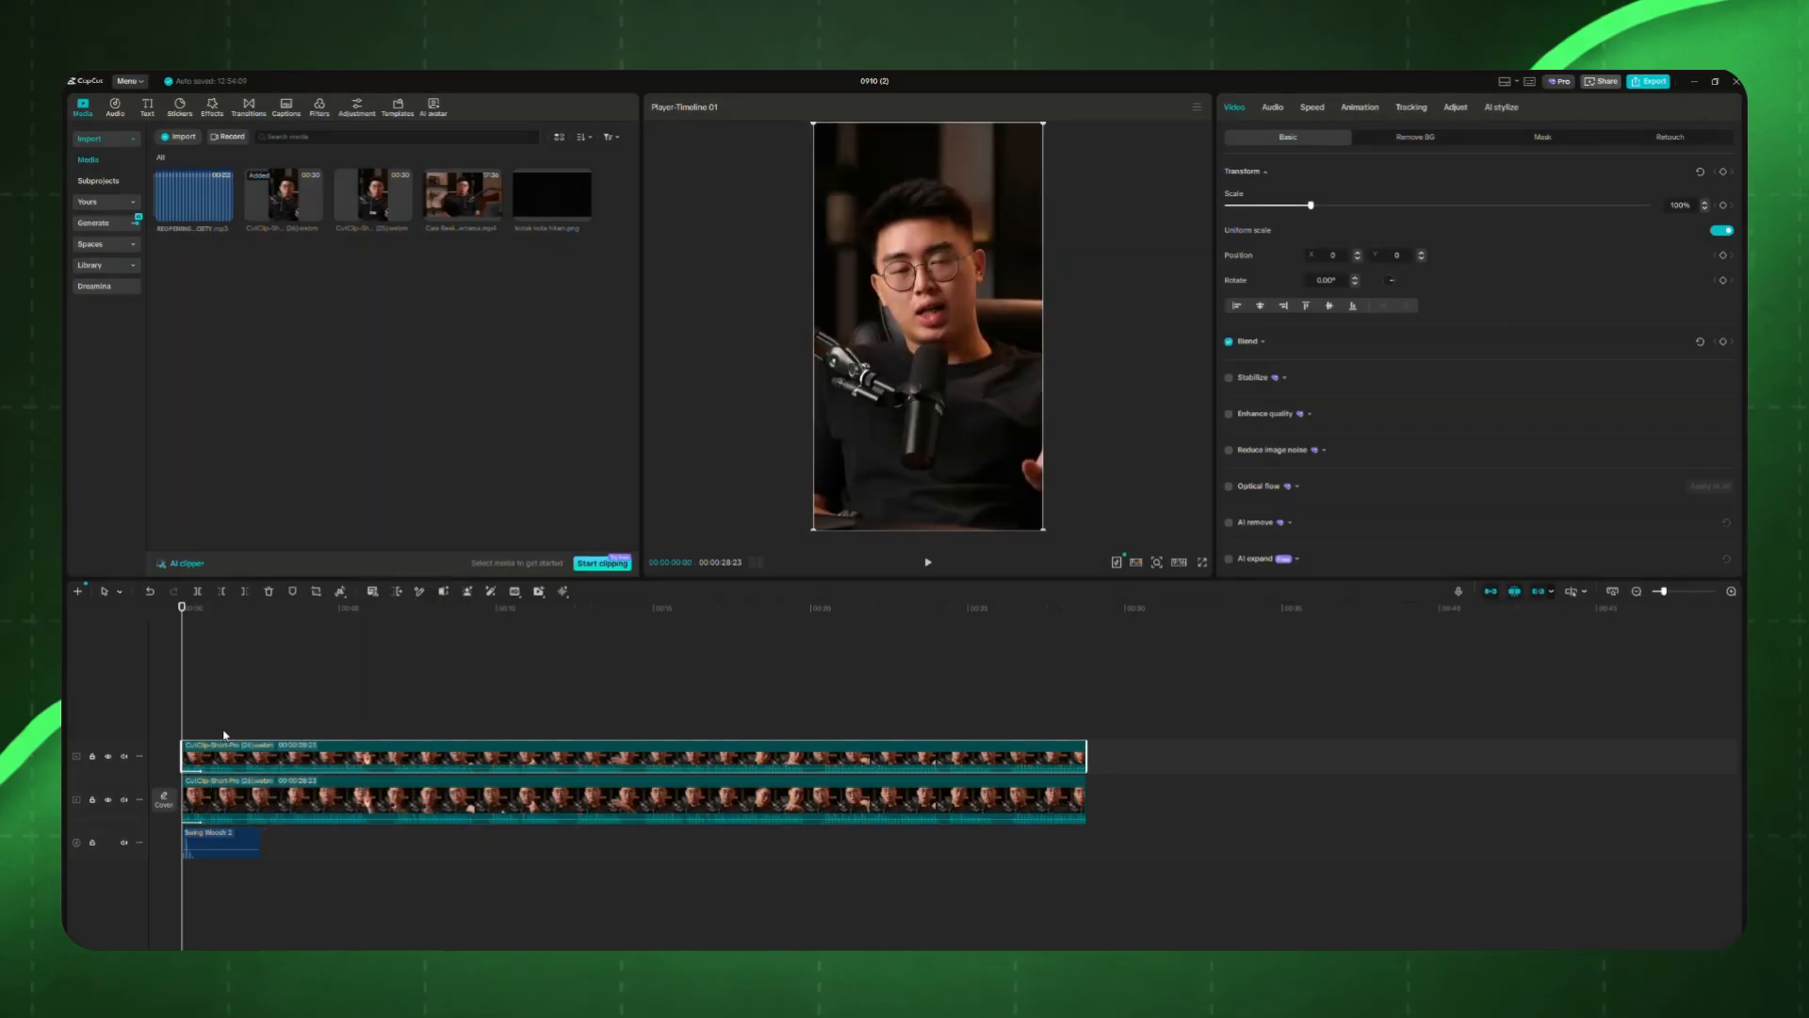
right_click(265, 760)
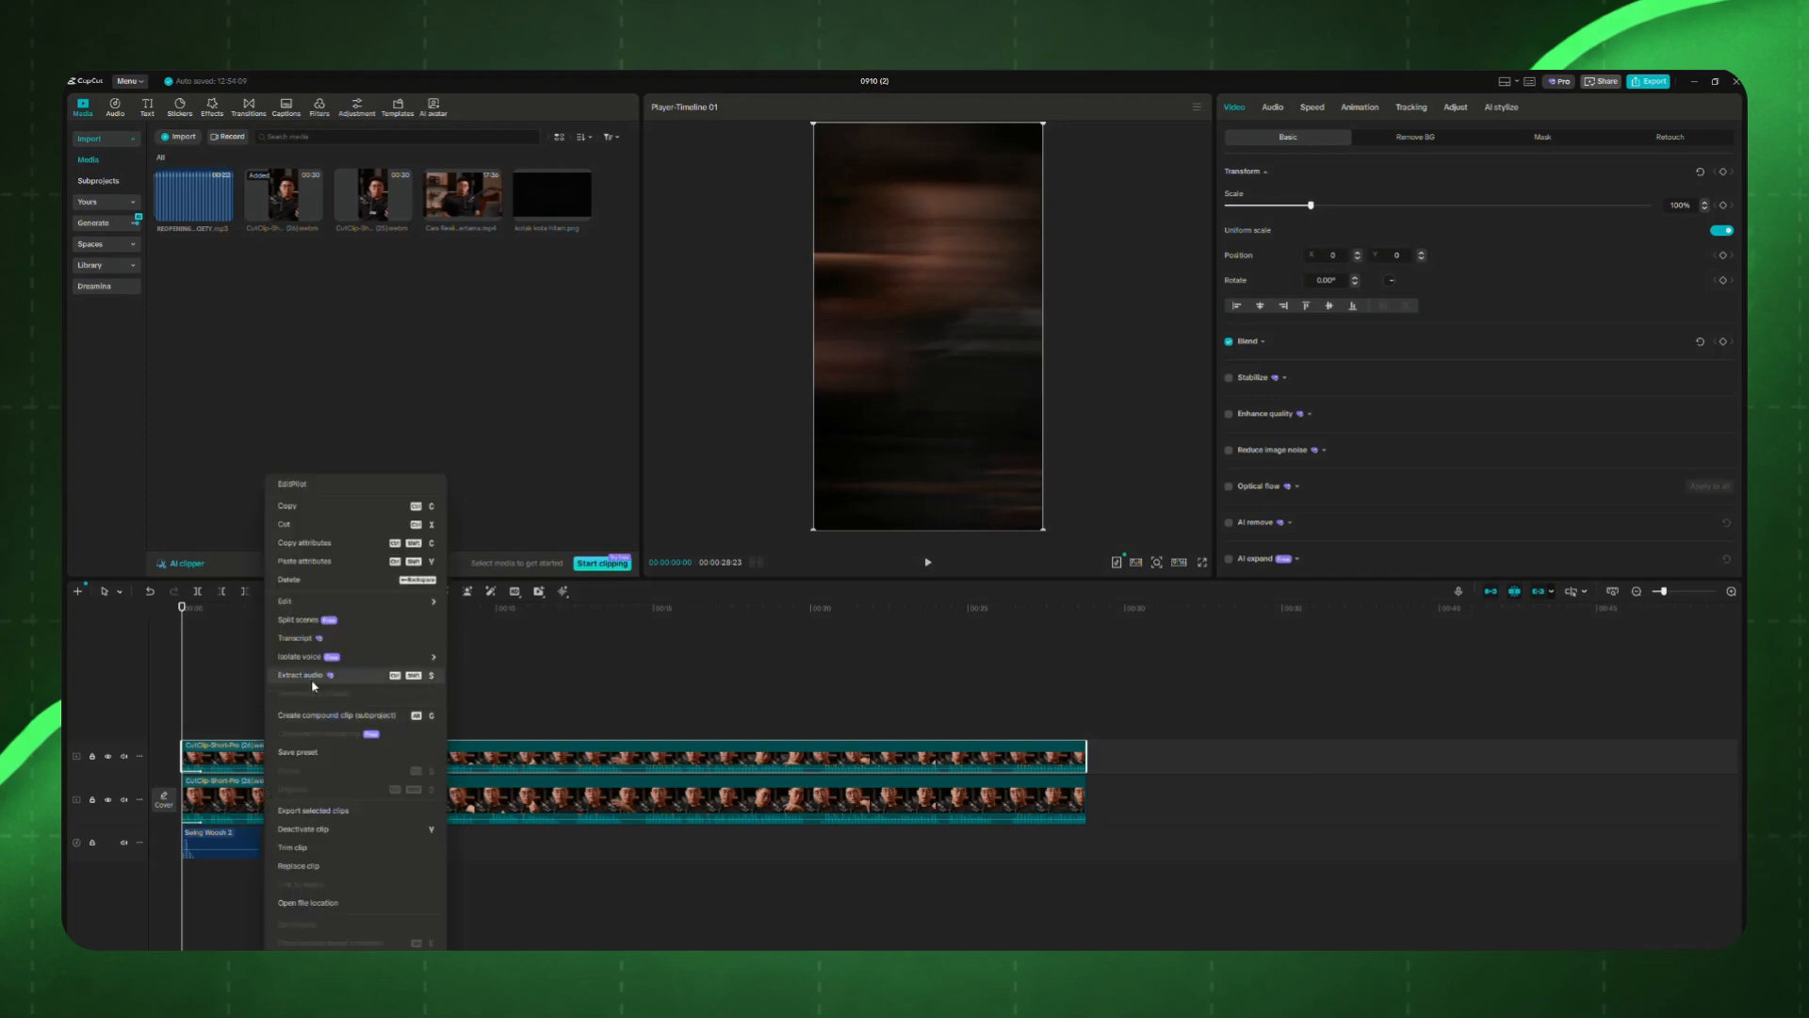
left_click(313, 679)
left_click(277, 883)
key("Delete")
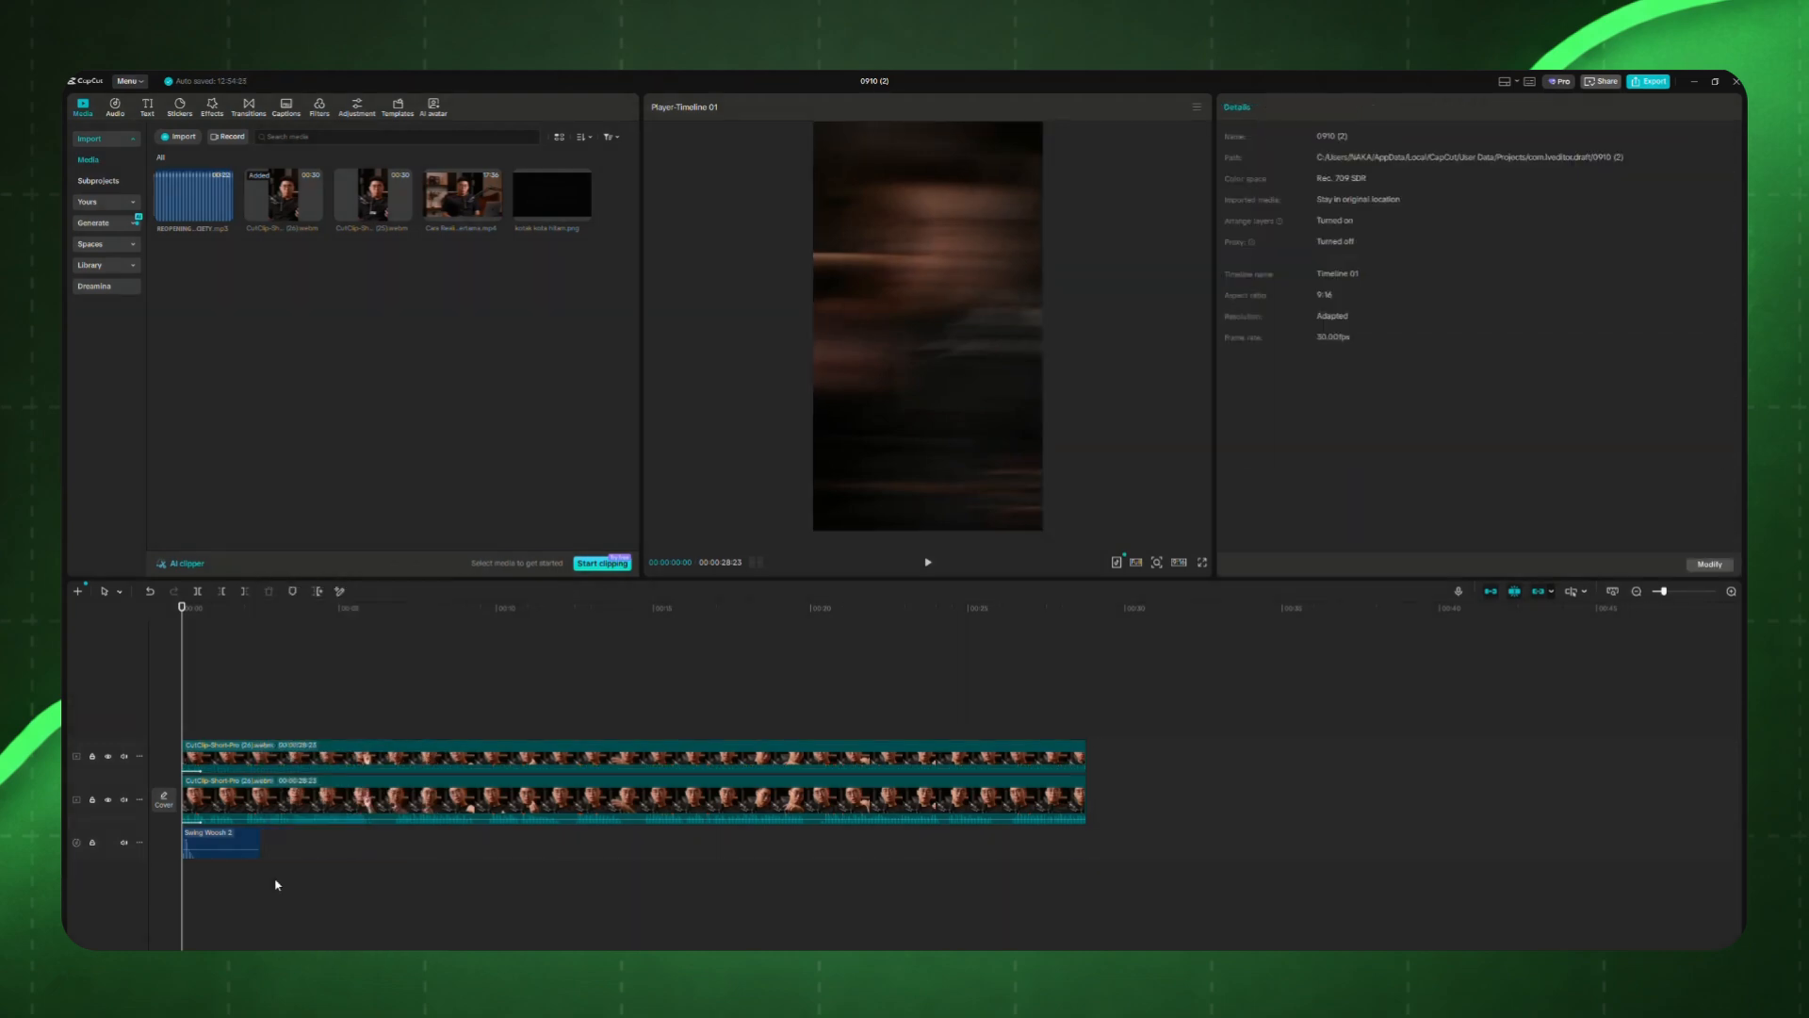
Step: Play the opening seconds of the layered clips repeatedly to check the entrance animation and whoosh sound
left_click(244, 761)
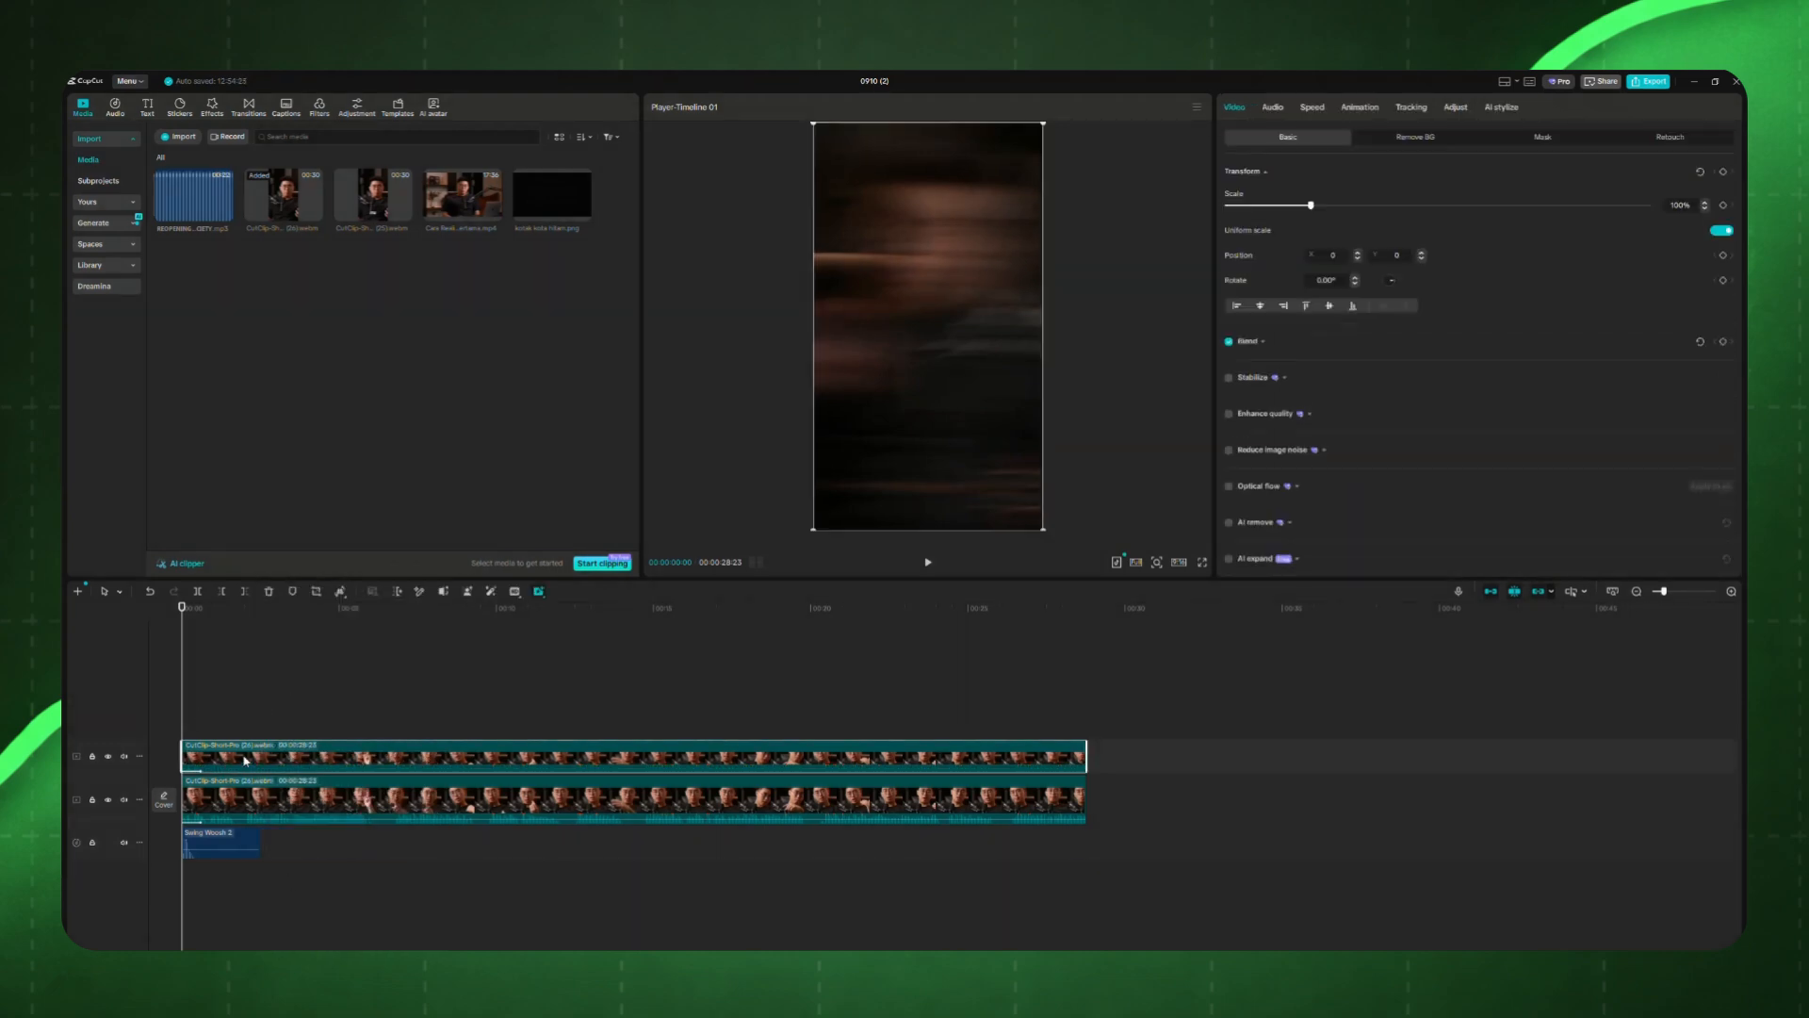
key("space")
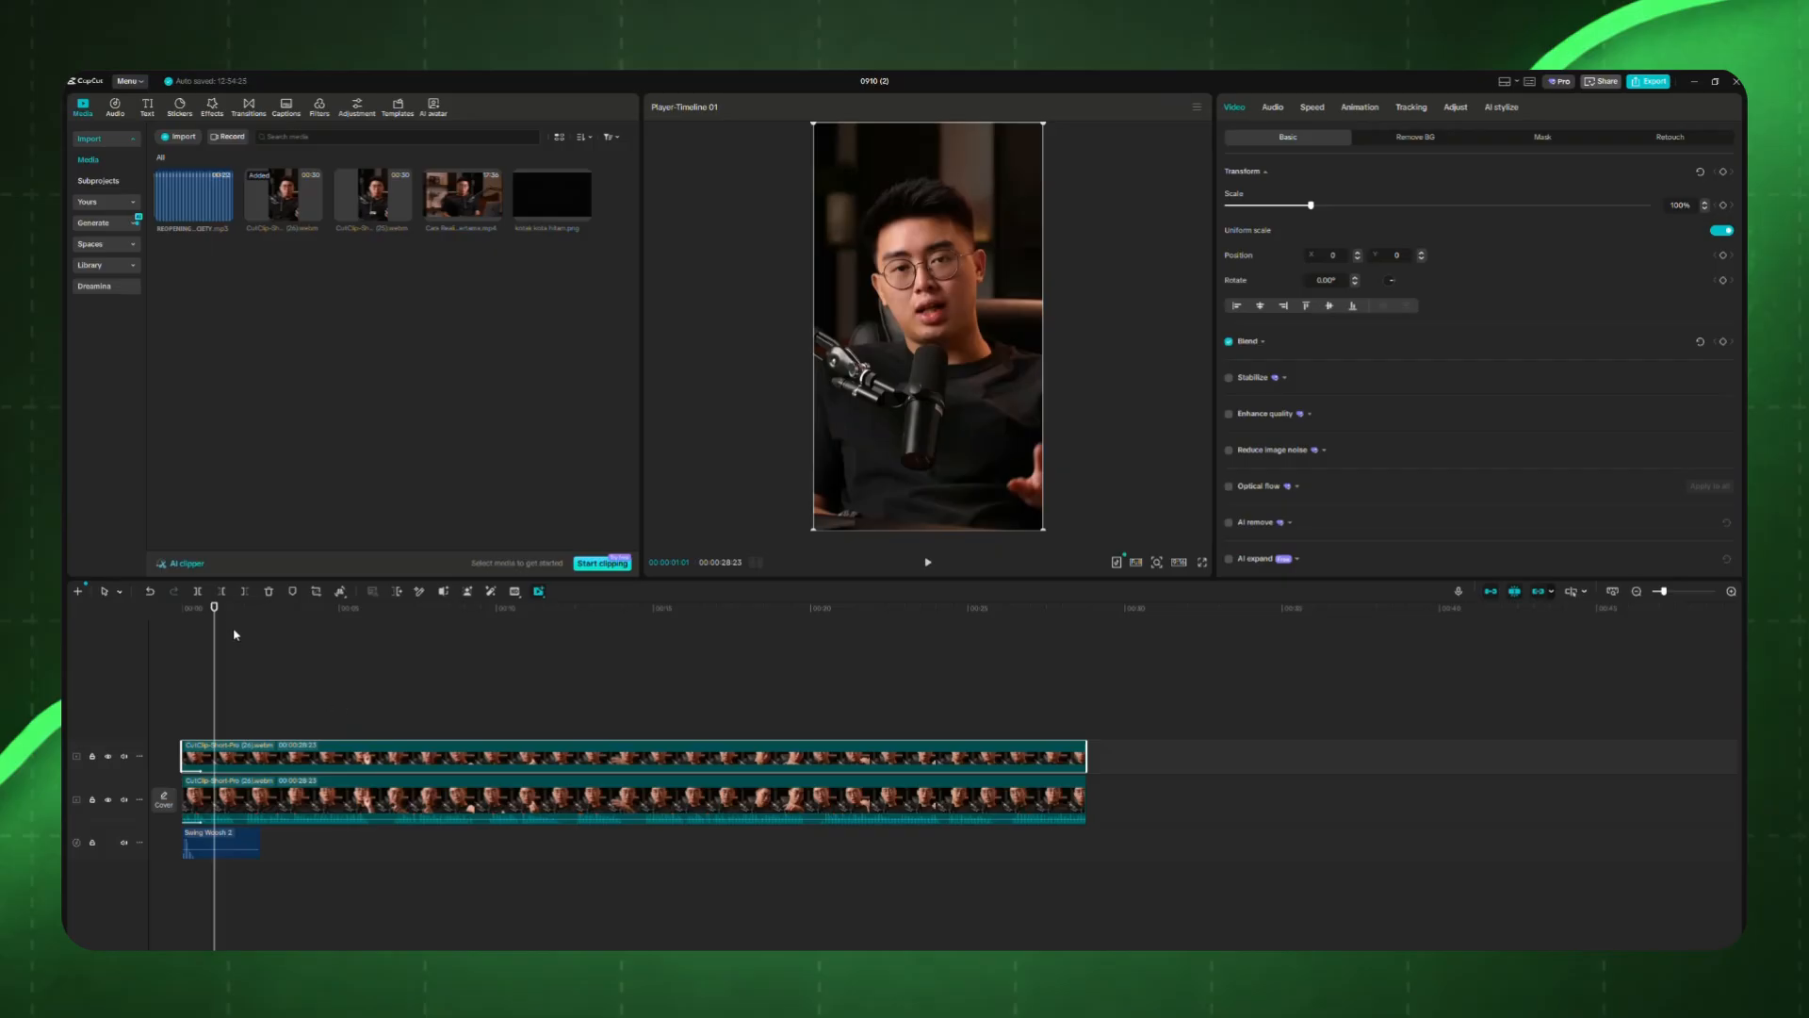
left_click_drag(214, 608, 175, 622)
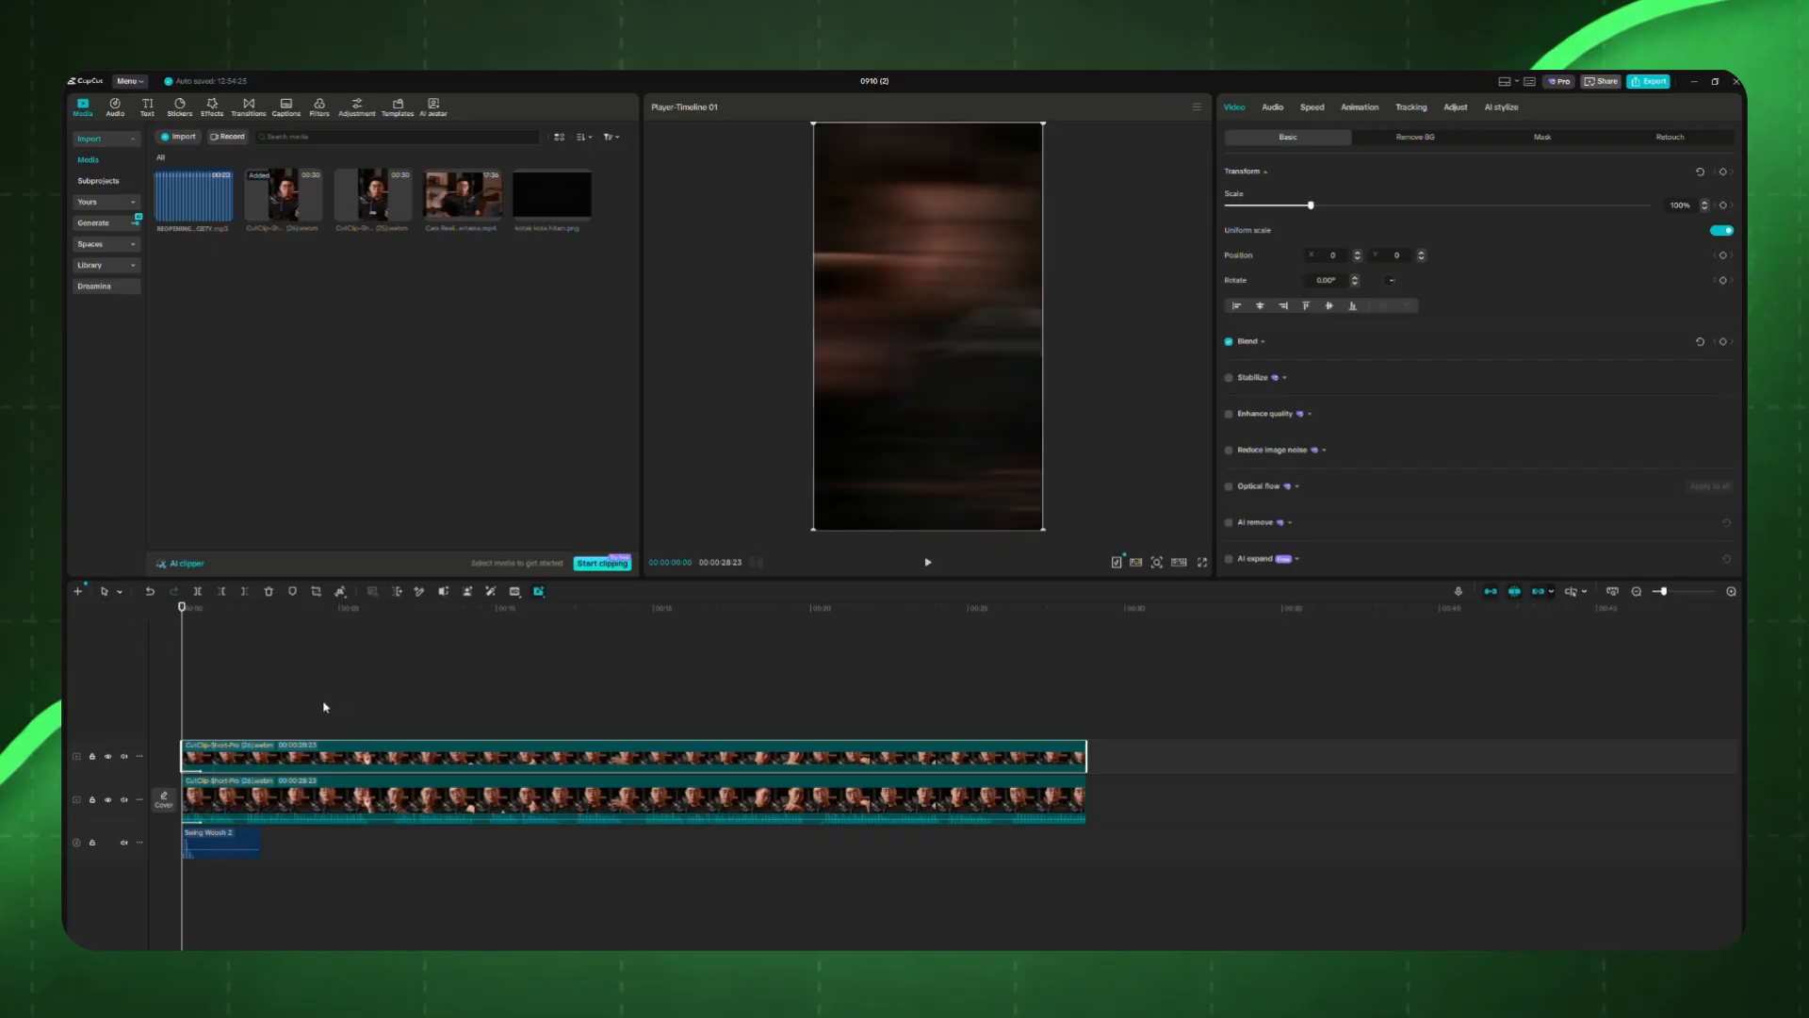
key("space")
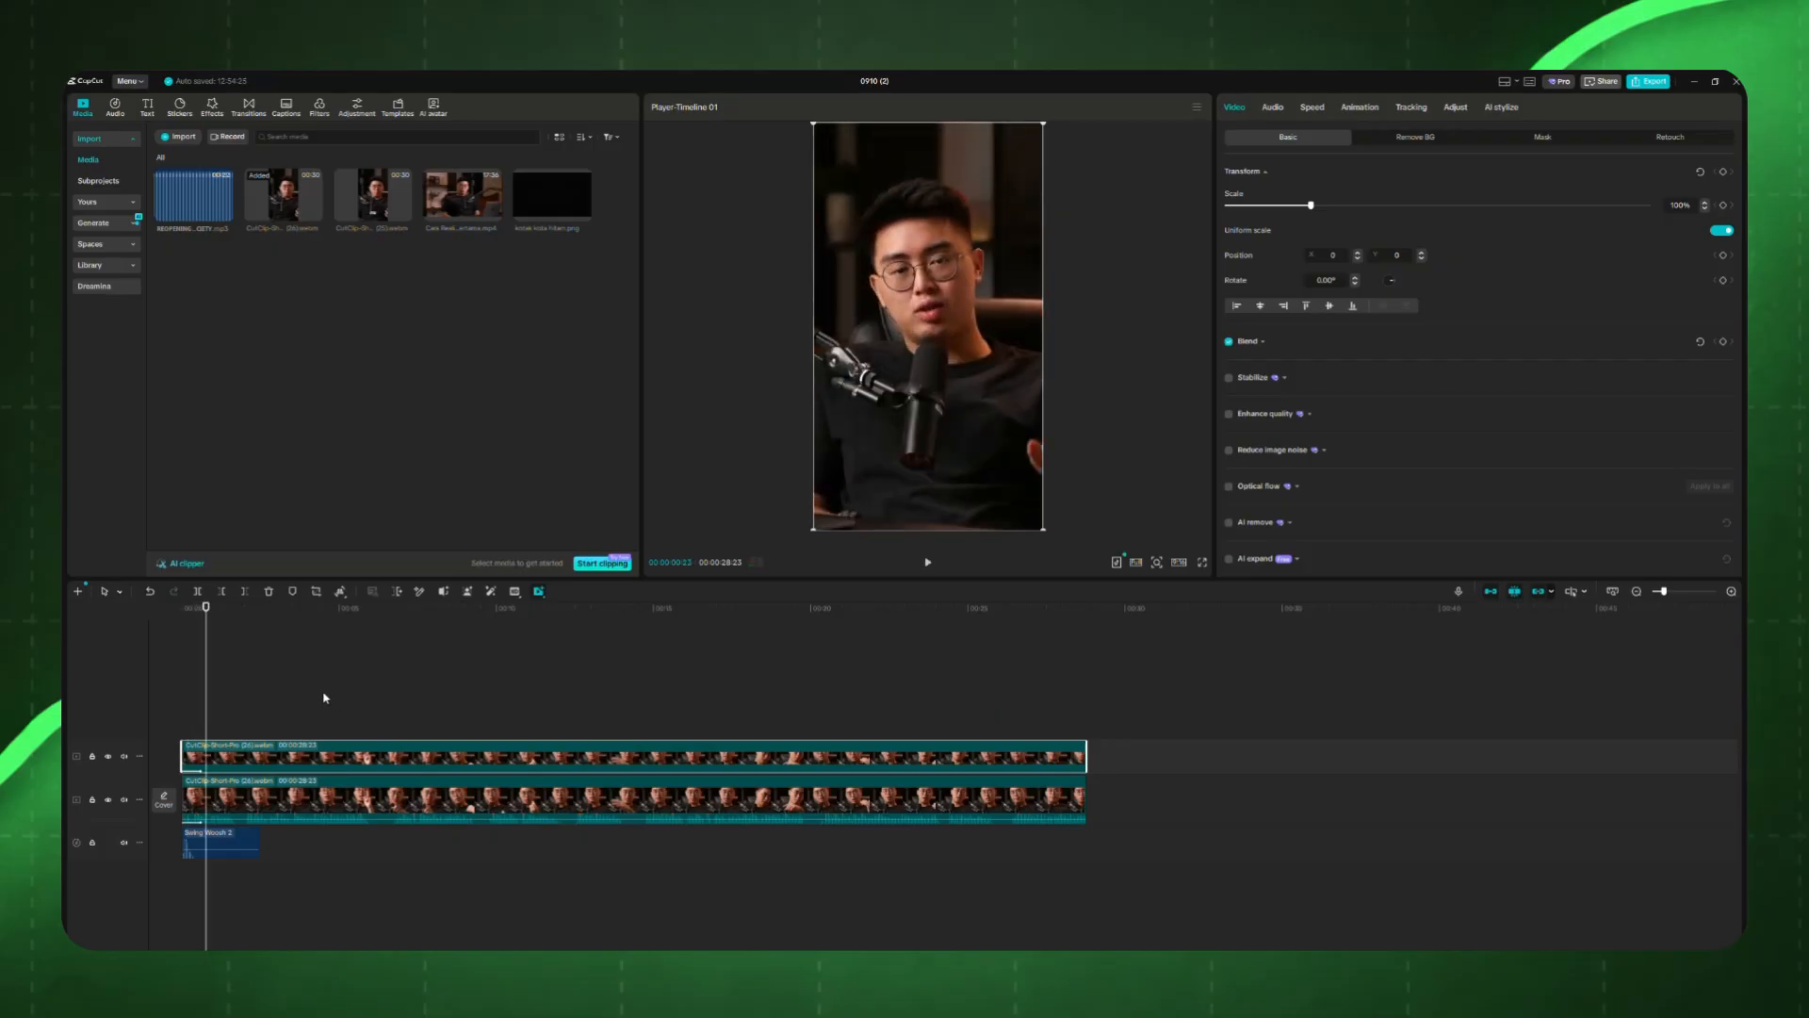
left_click_drag(193, 610, 126, 613)
key("space")
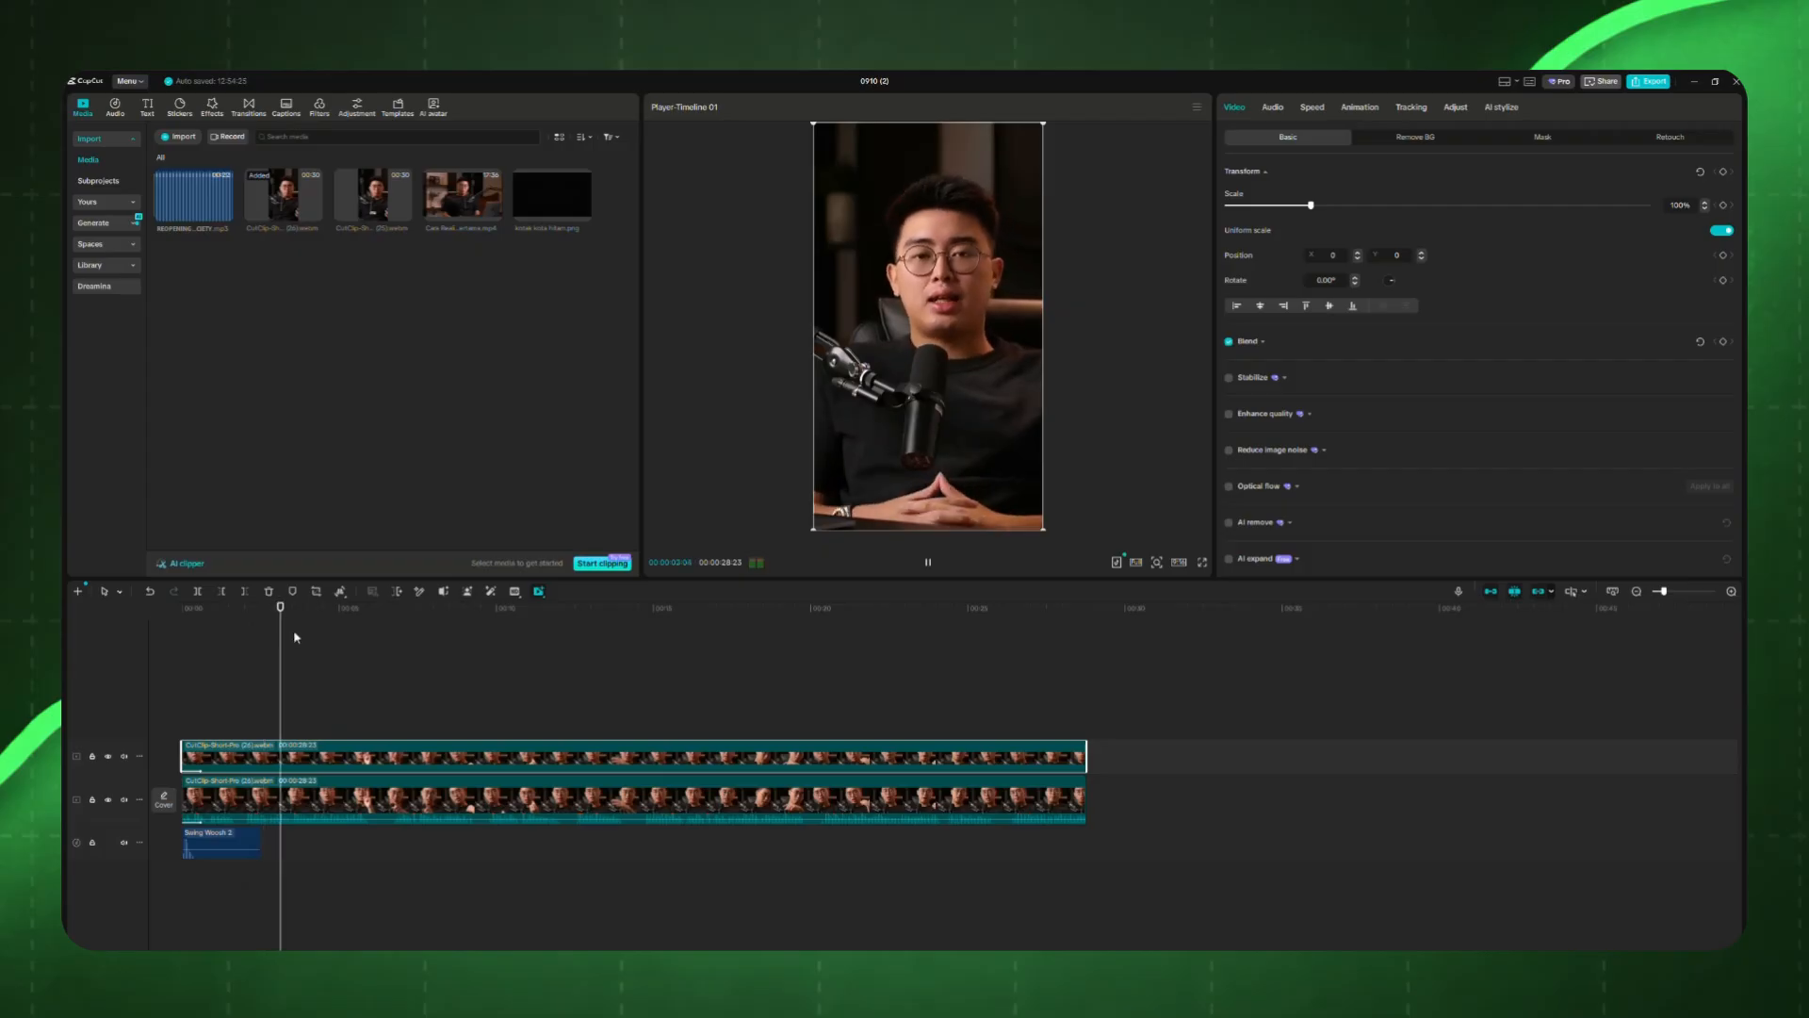
left_click_drag(307, 609, 184, 610)
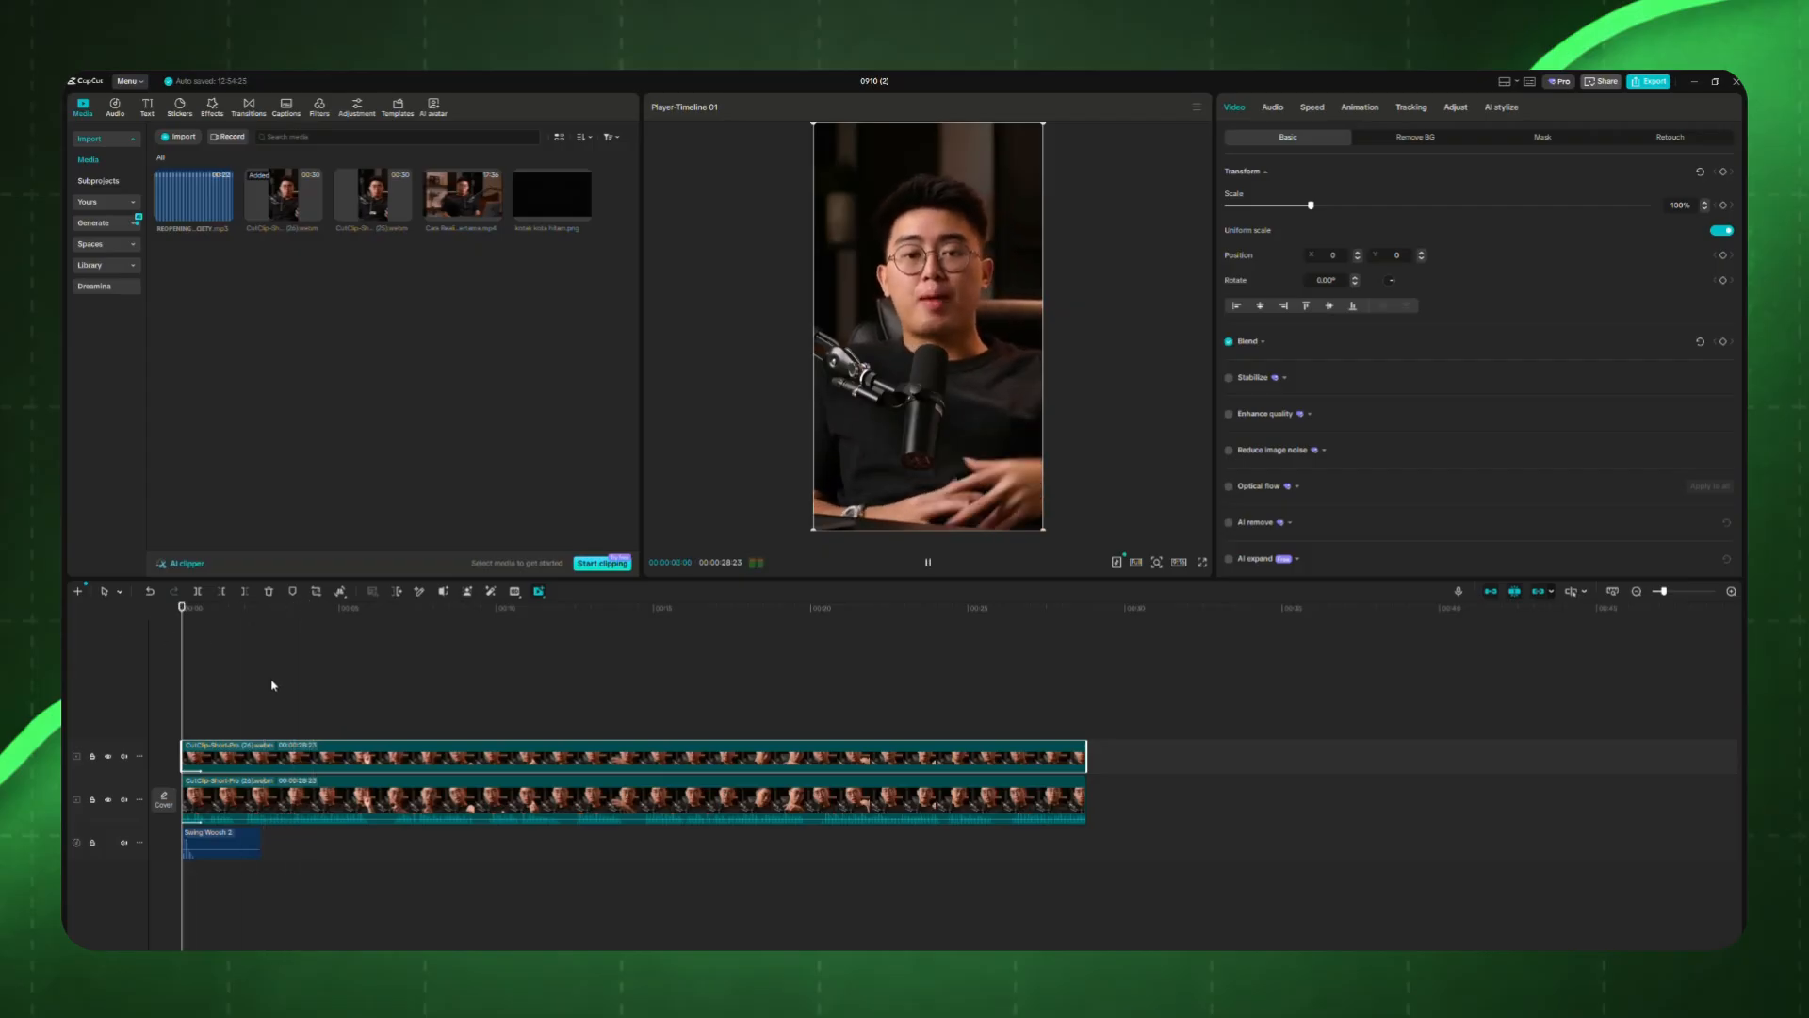
key("space")
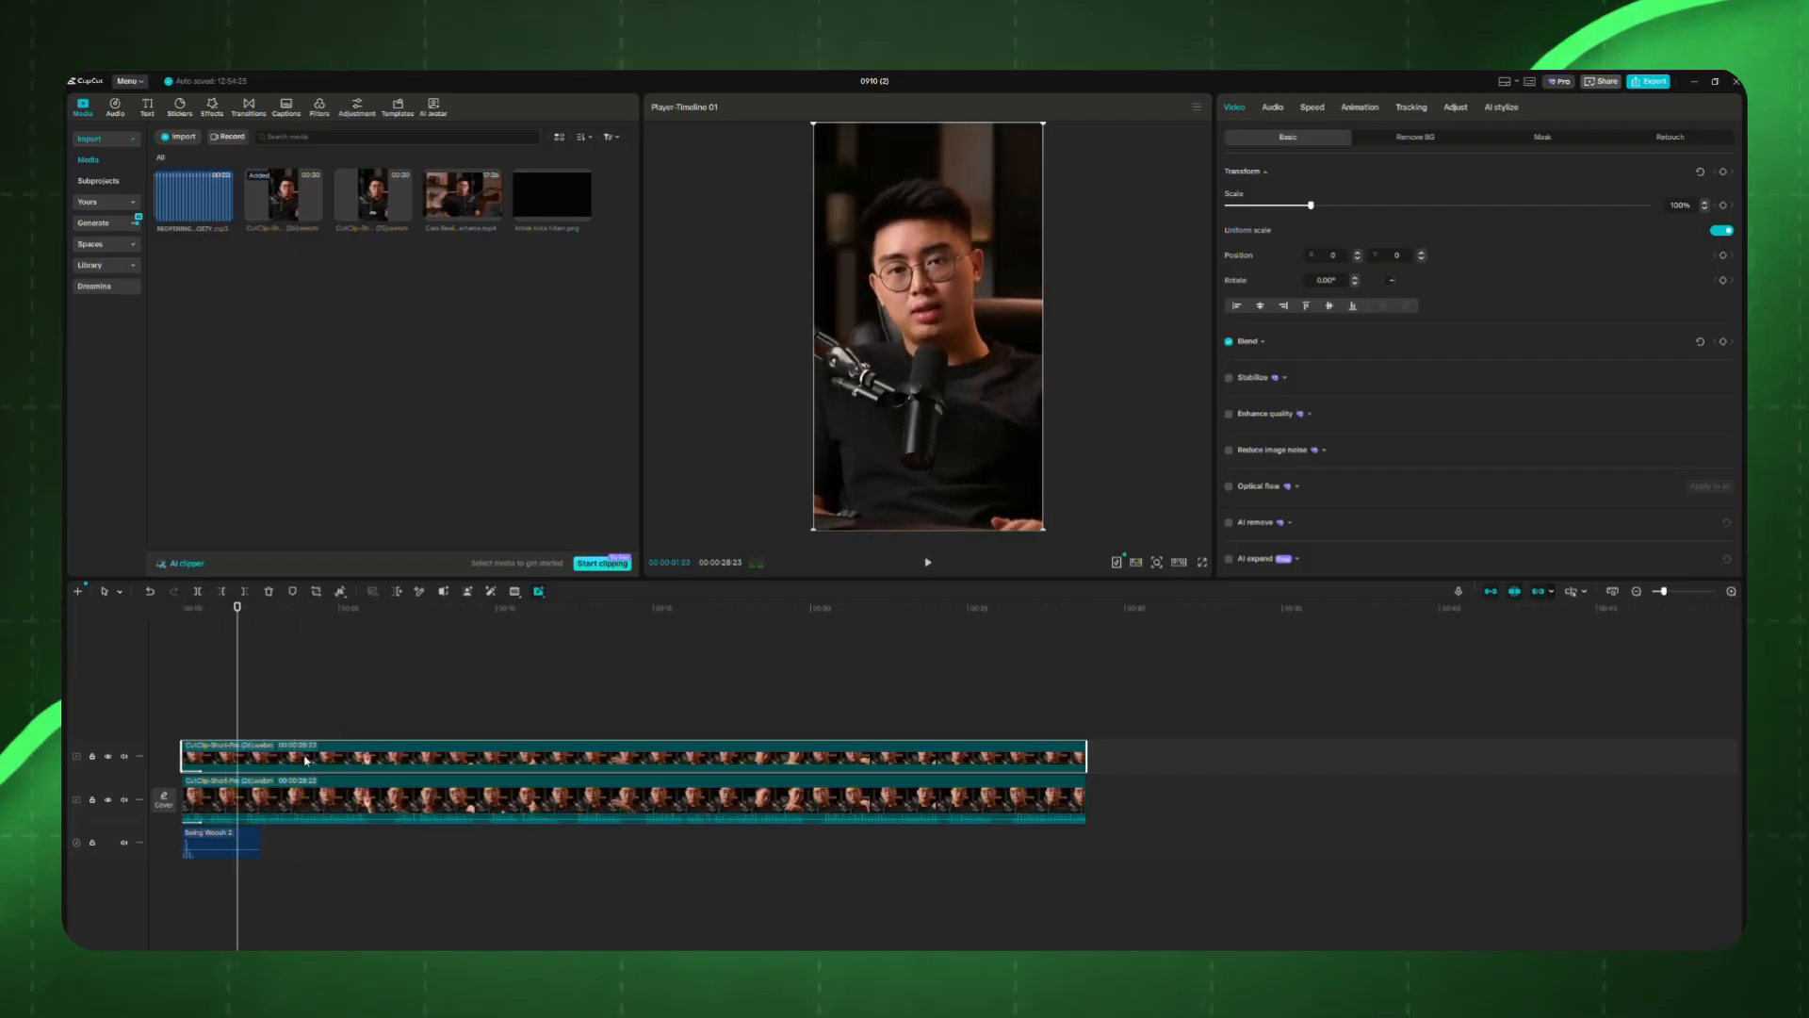
key("Right")
key("Right")
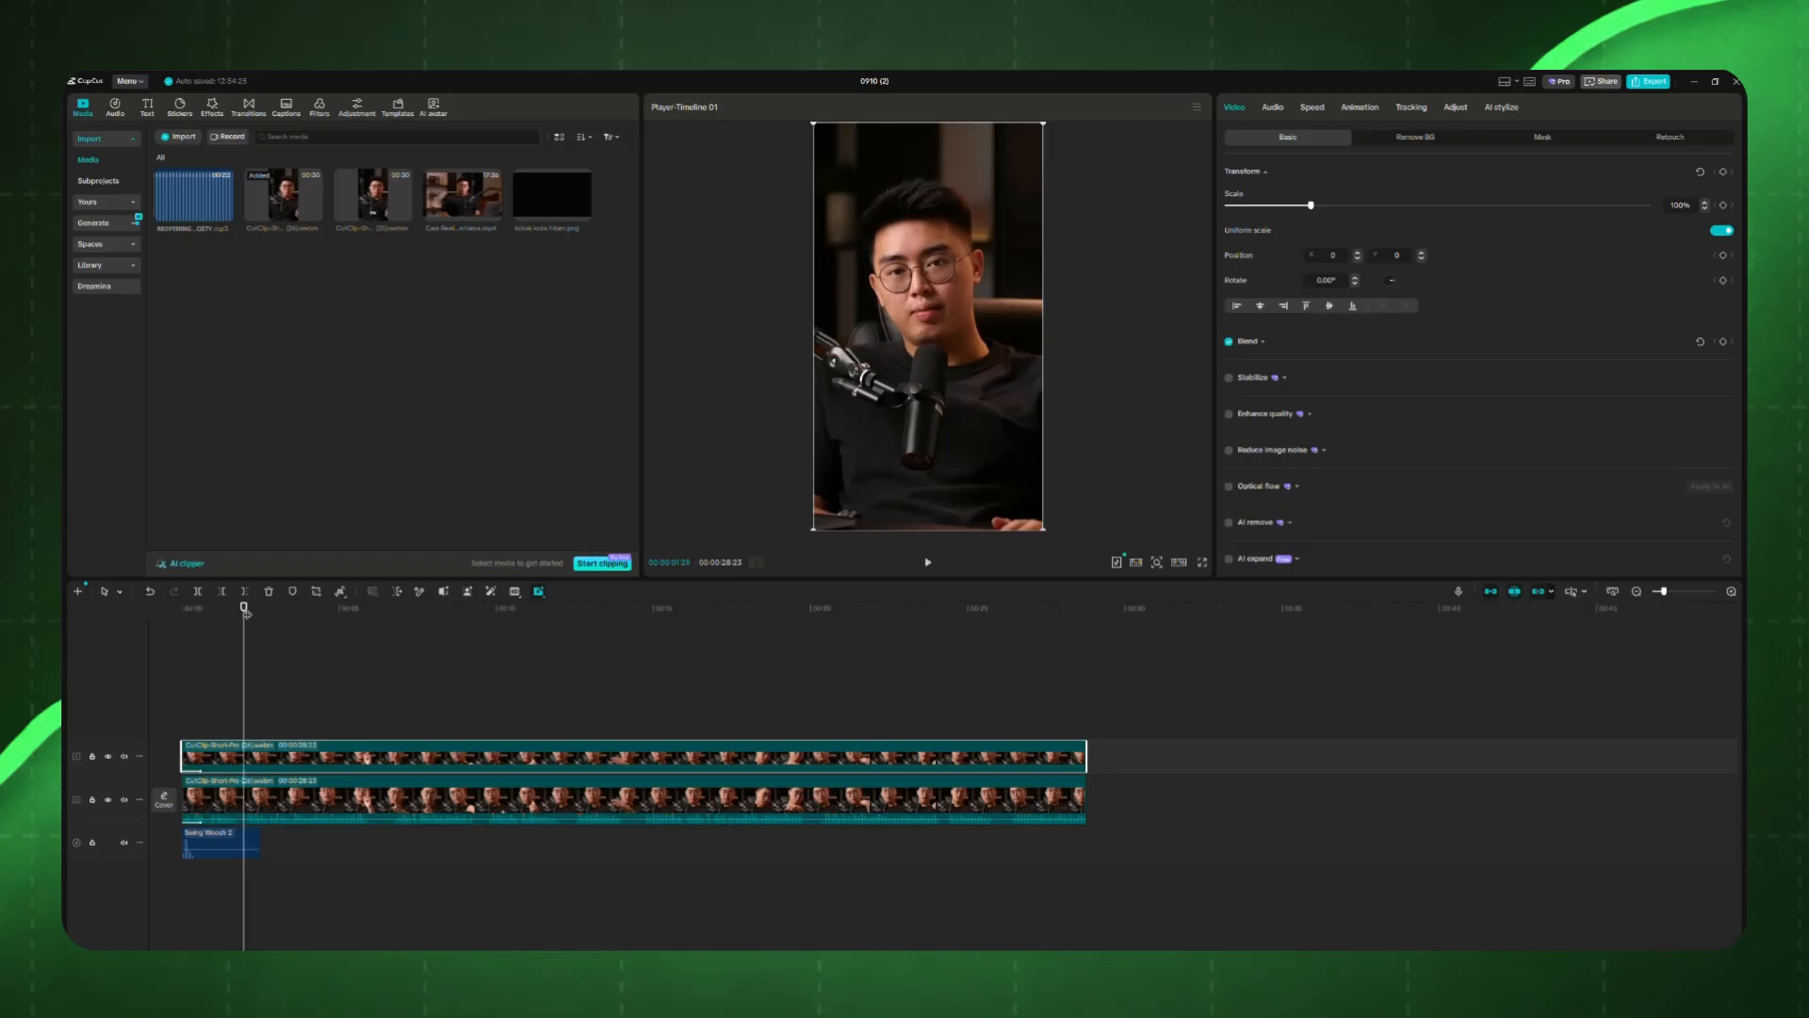
key("Home")
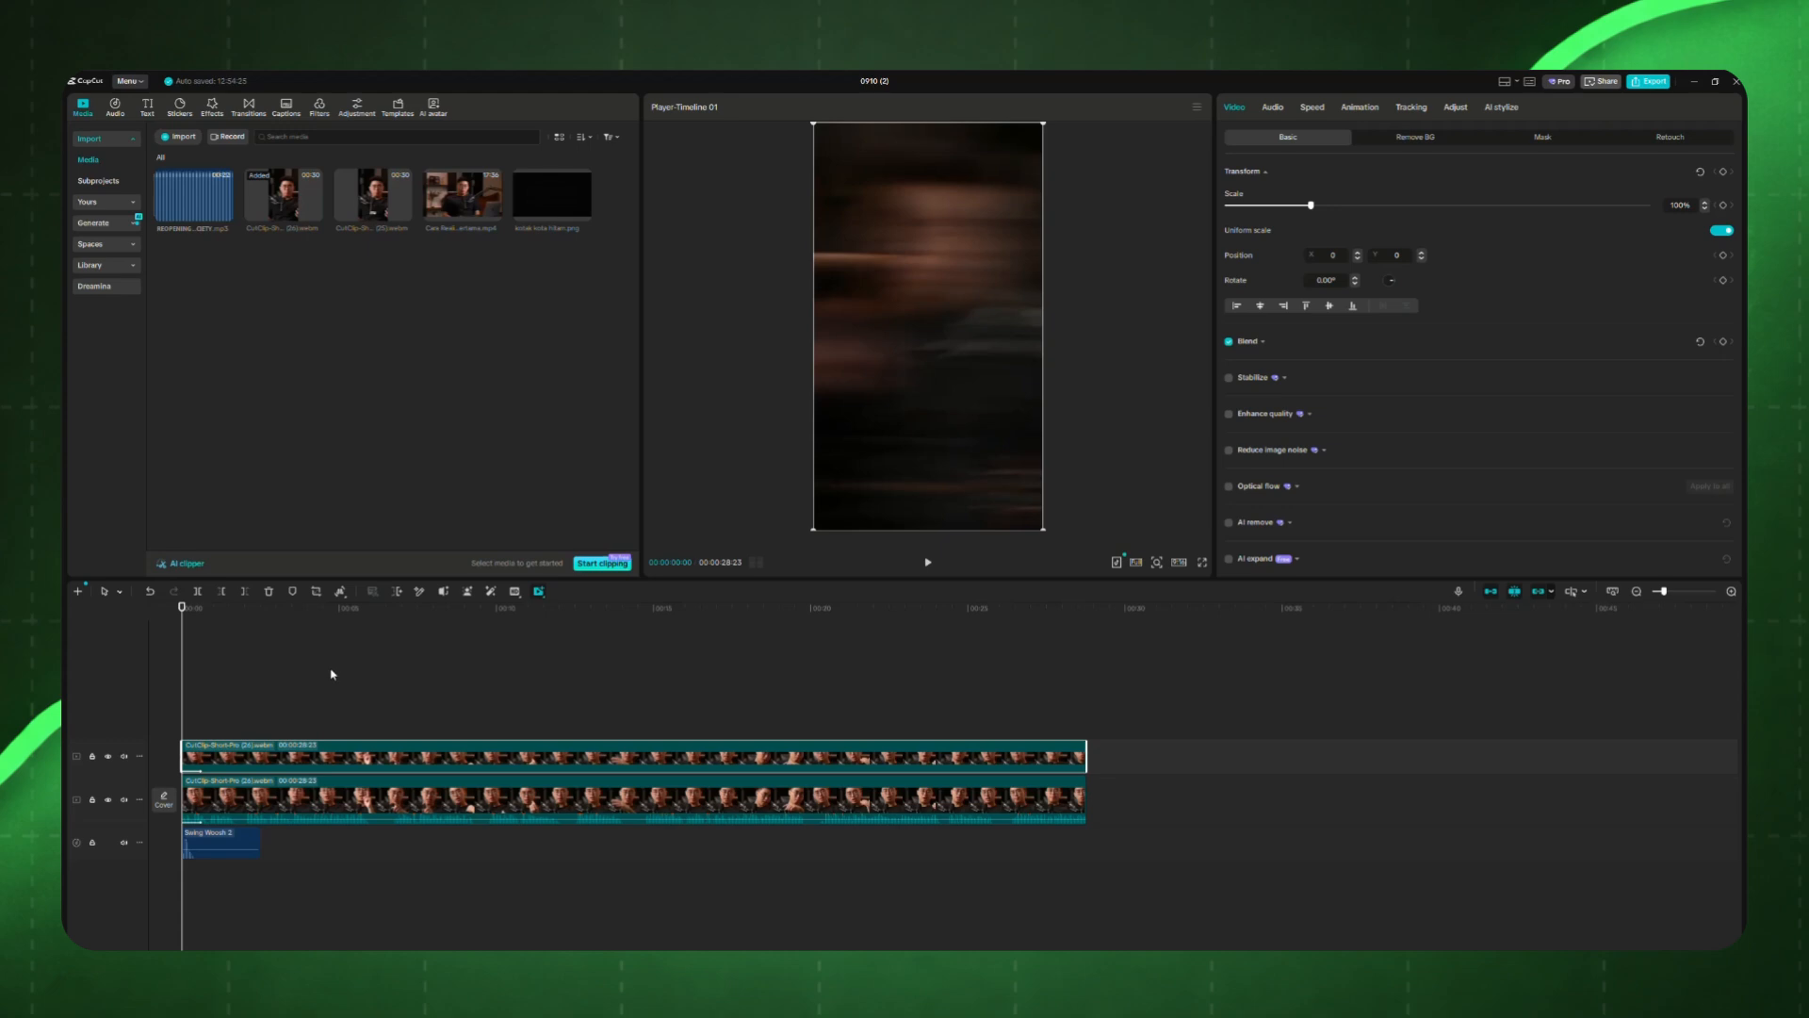
key("space")
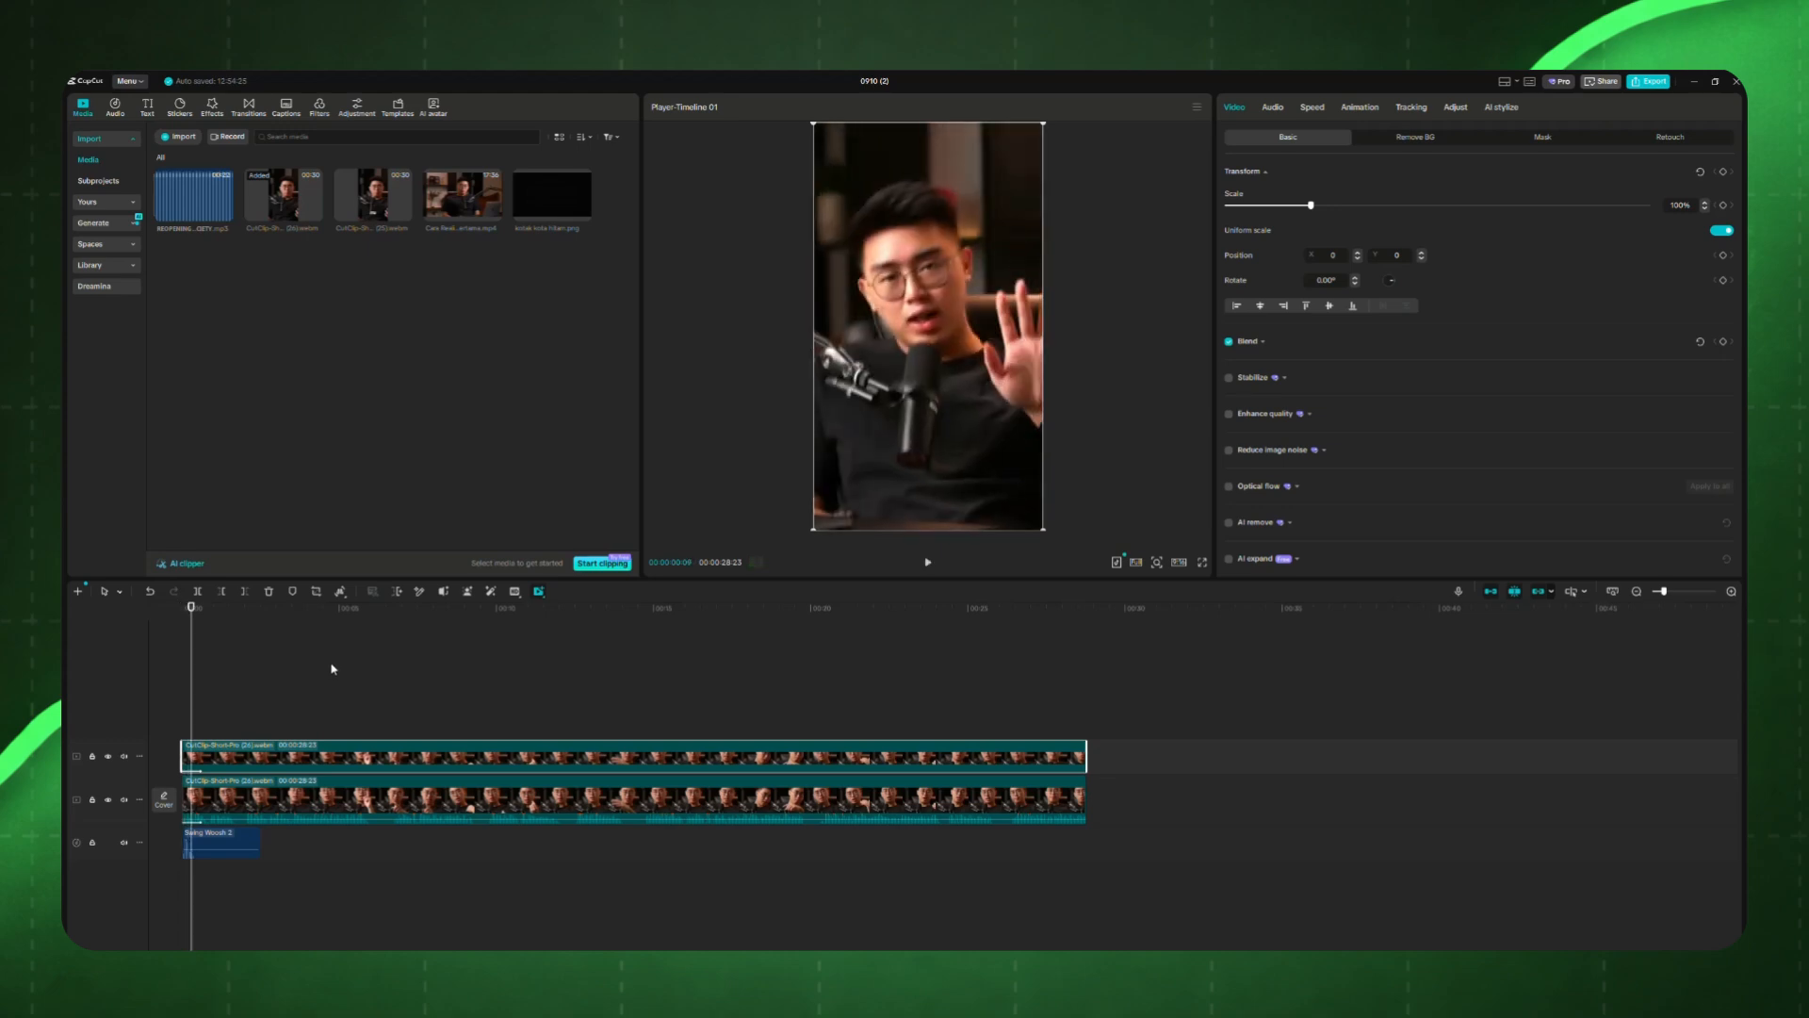
left_click(129, 627)
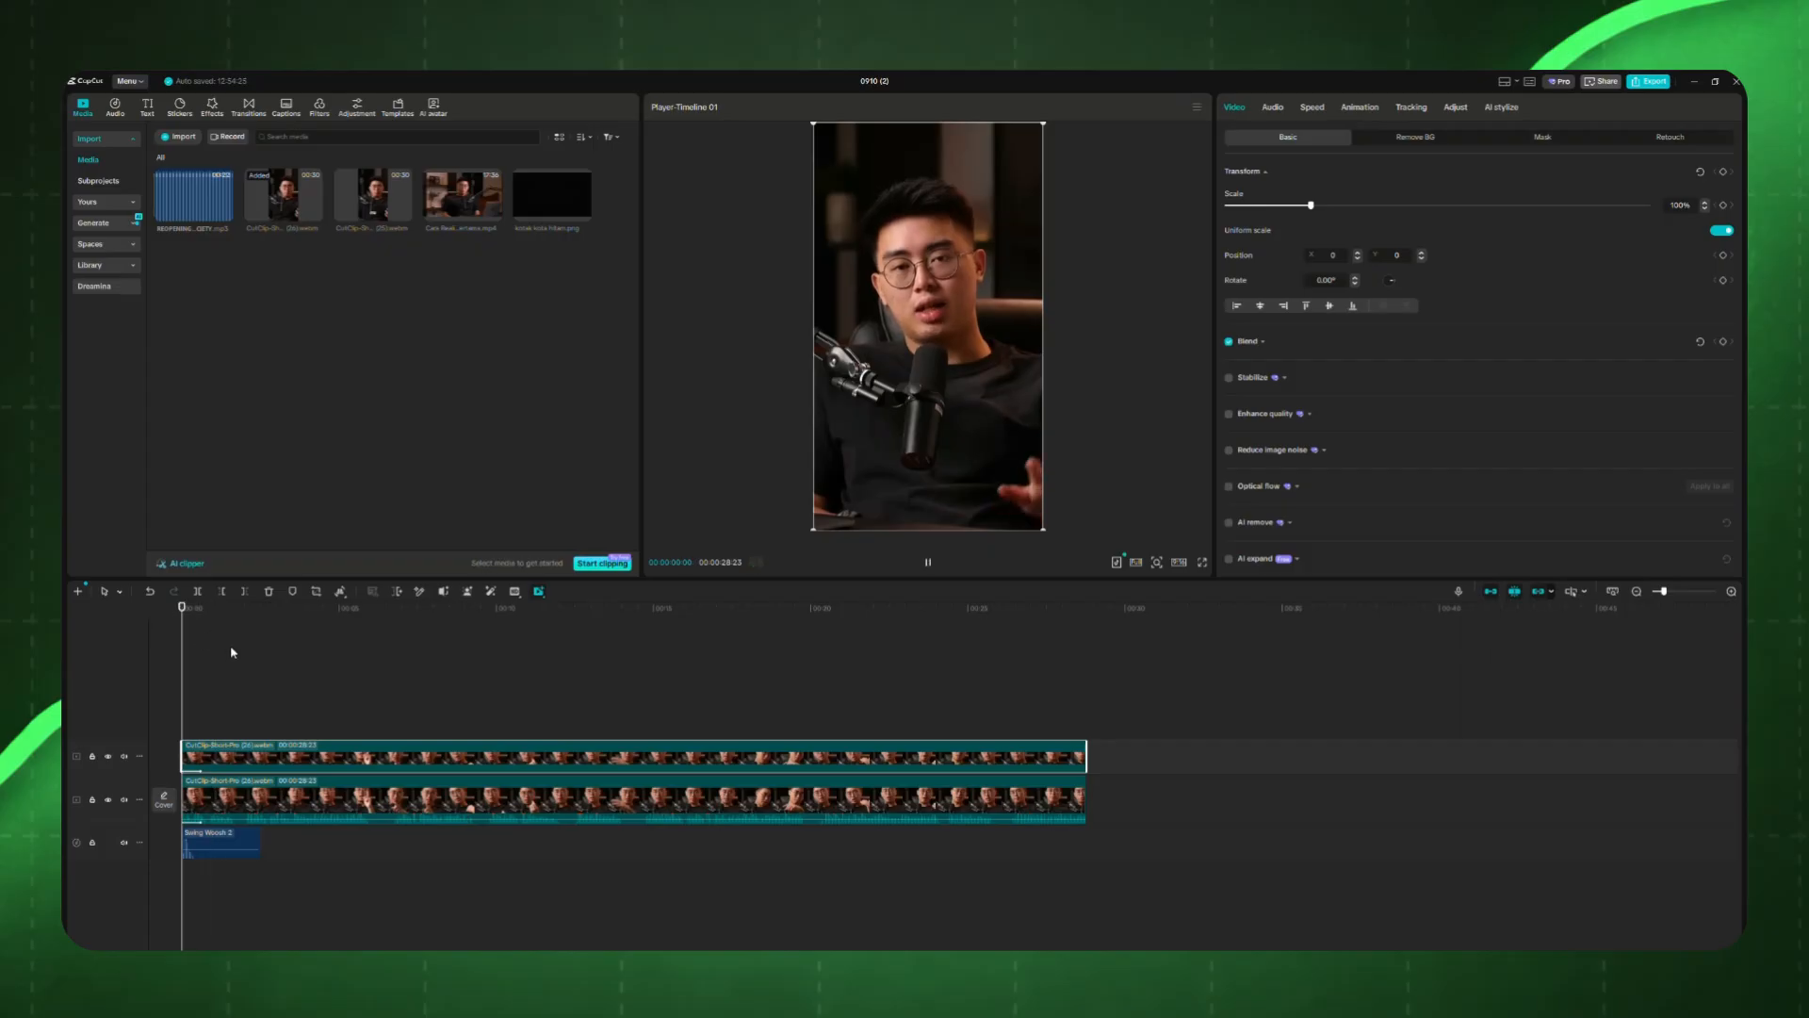
key("space")
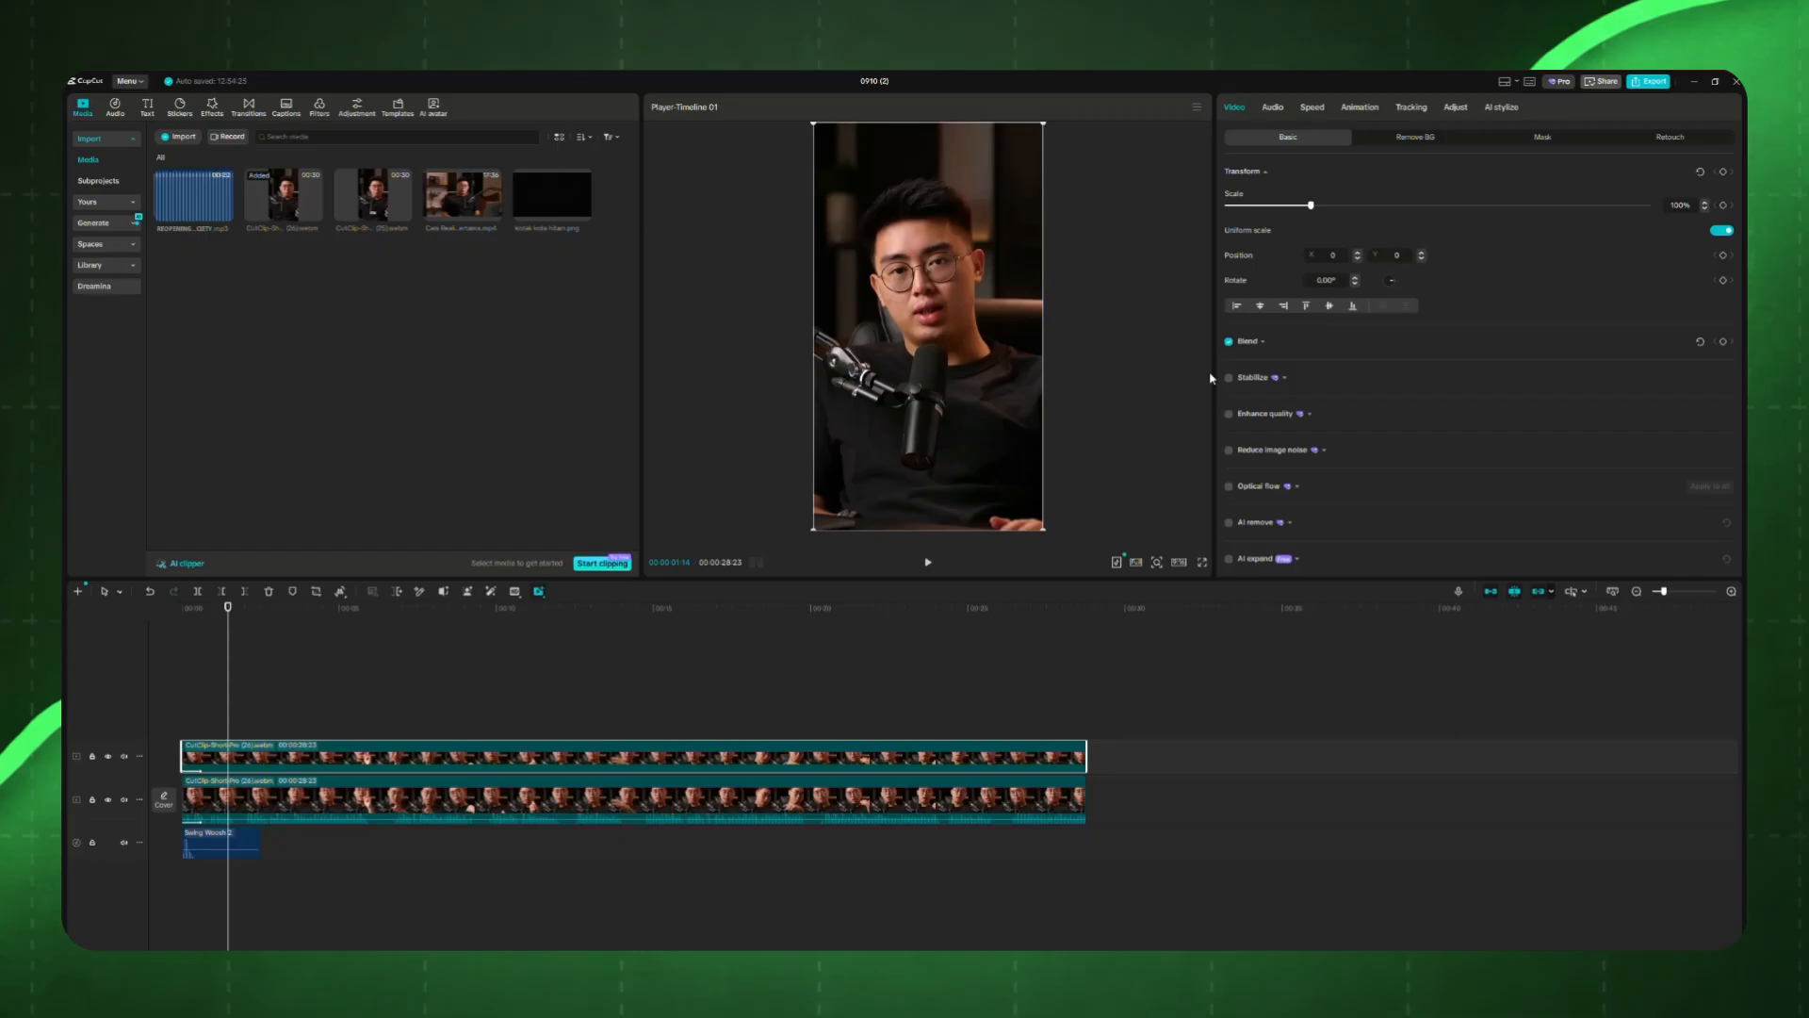
Step: Add a rectangle mask around the speaker on the upper clip, about 849 by 1190, with round corners of 36
left_click(1545, 139)
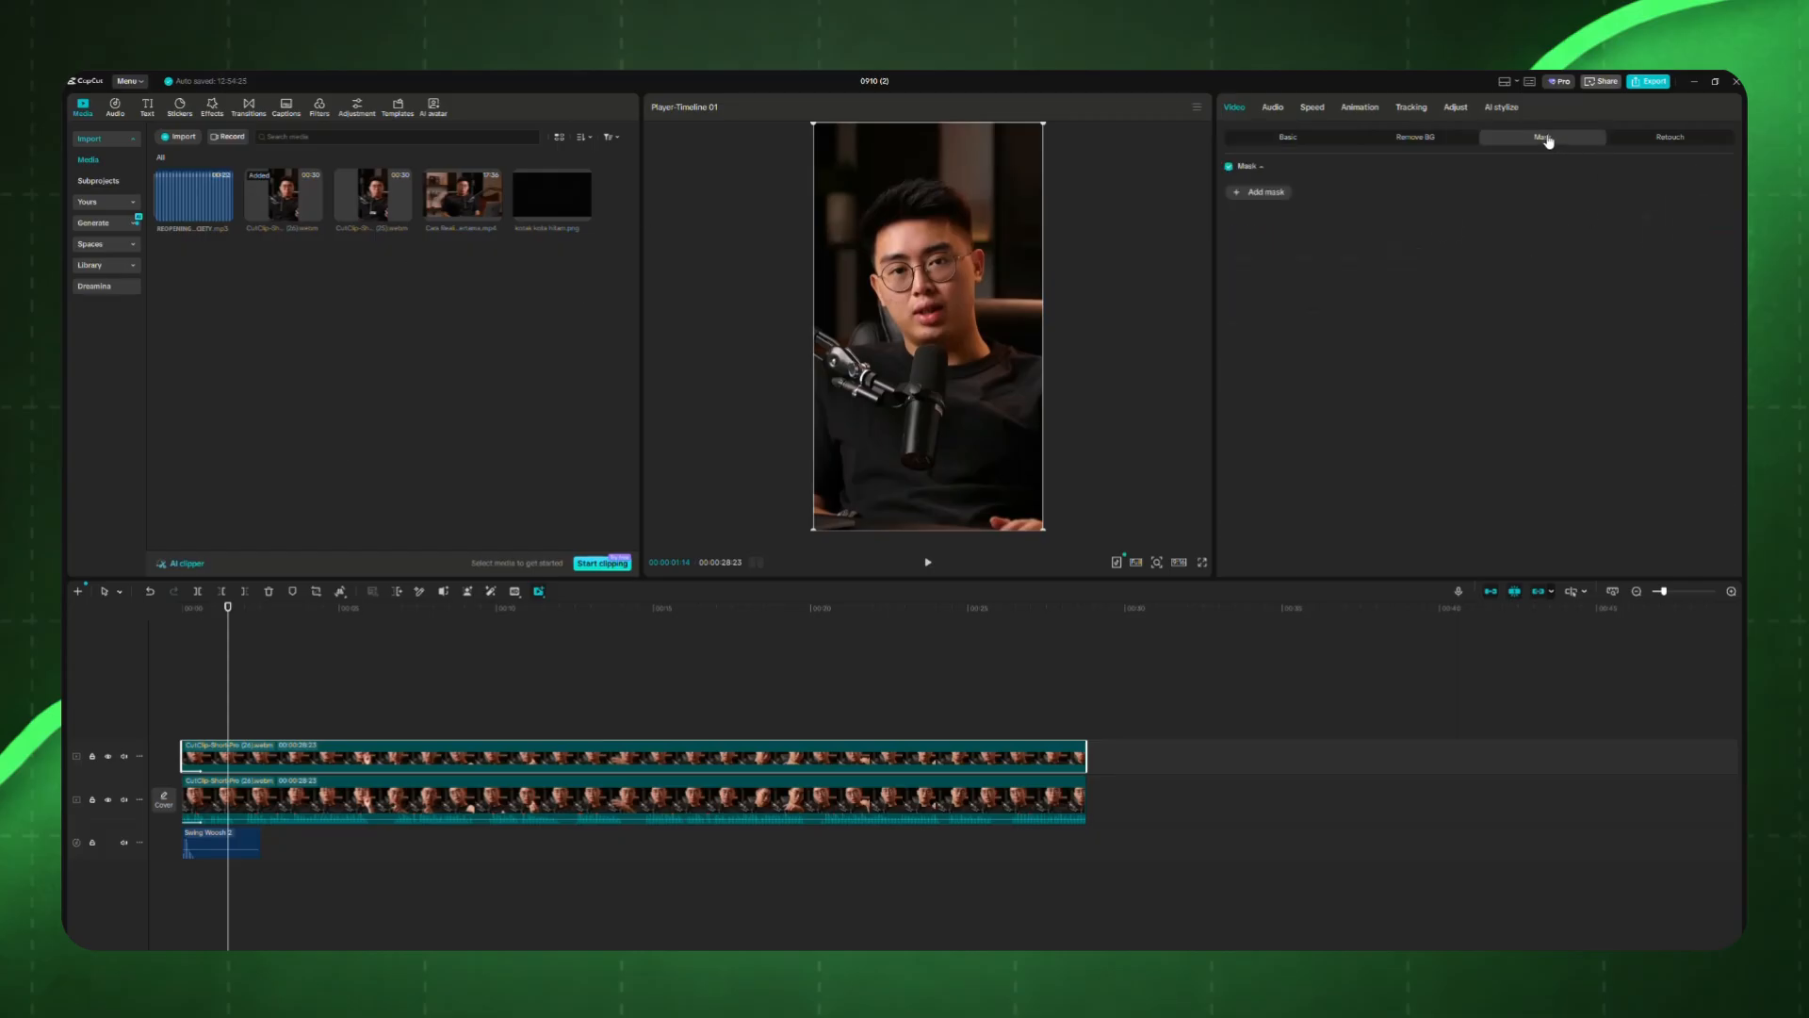
left_click(1265, 198)
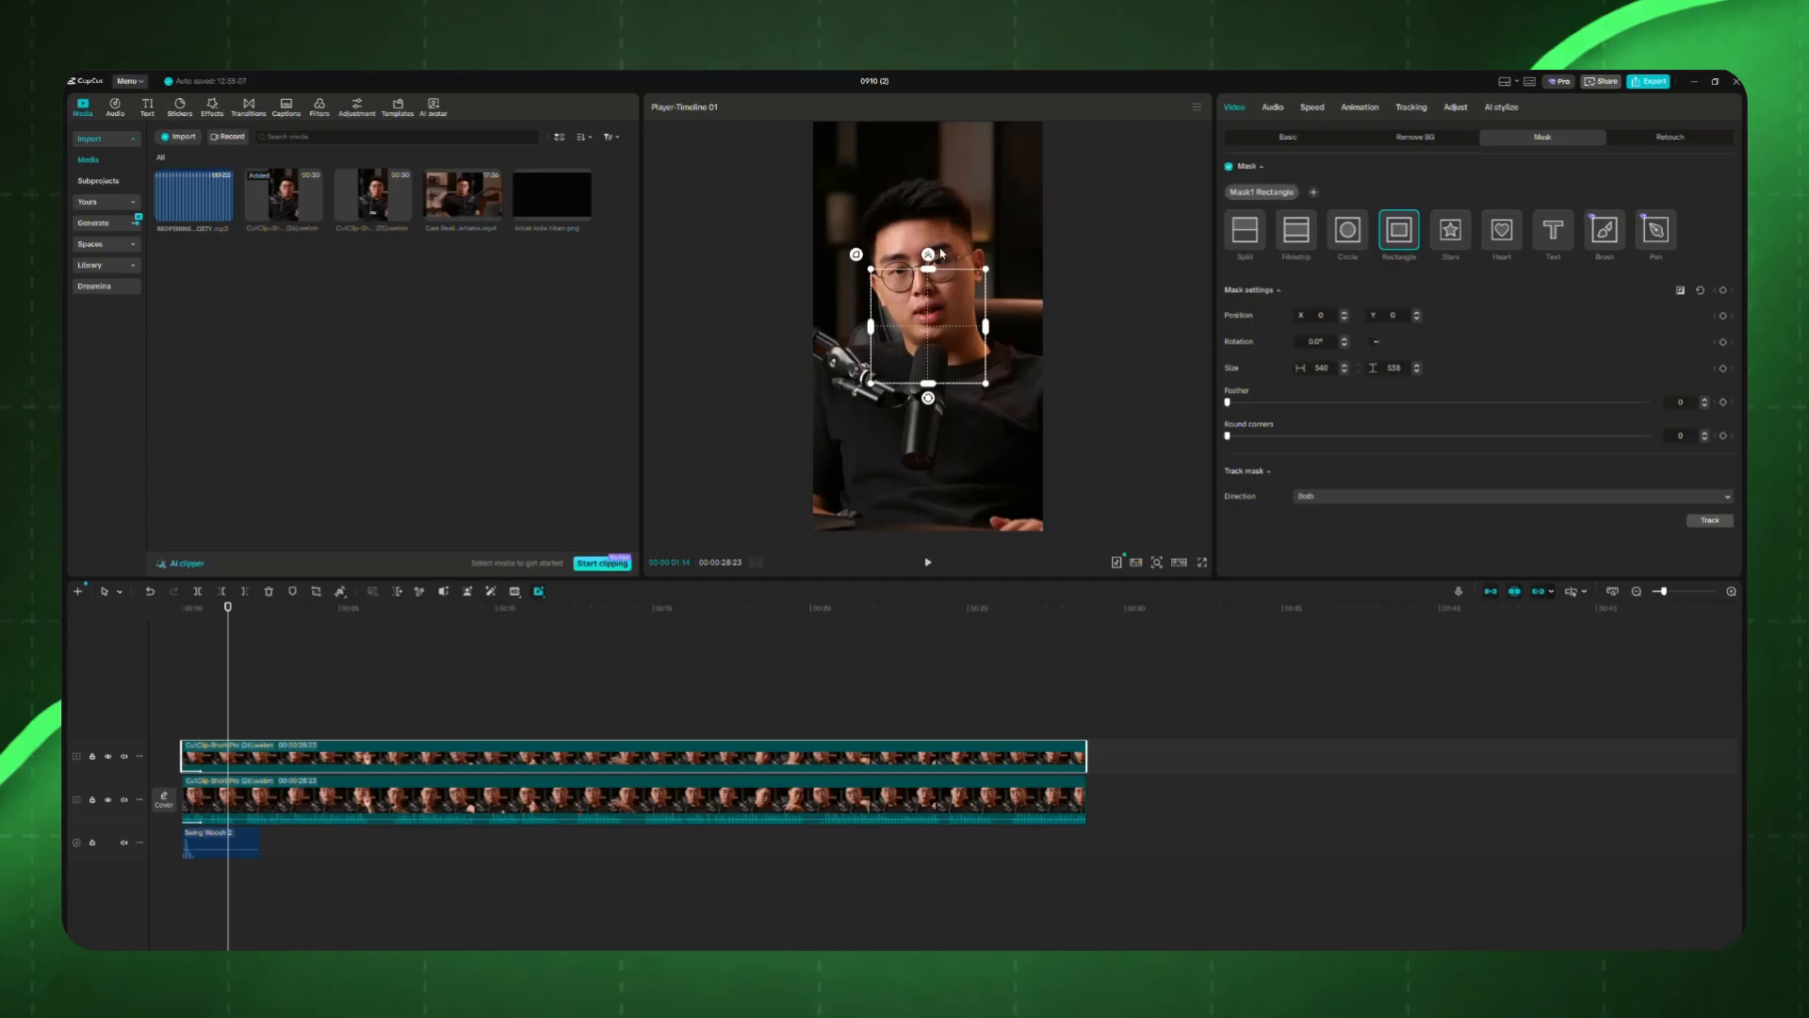
mouse_move(929, 272)
left_mouse_down()
mouse_move(929, 183)
mouse_move(929, 260)
left_mouse_up()
left_click_drag(985, 327, 963, 243)
left_click_drag(930, 326, 931, 366)
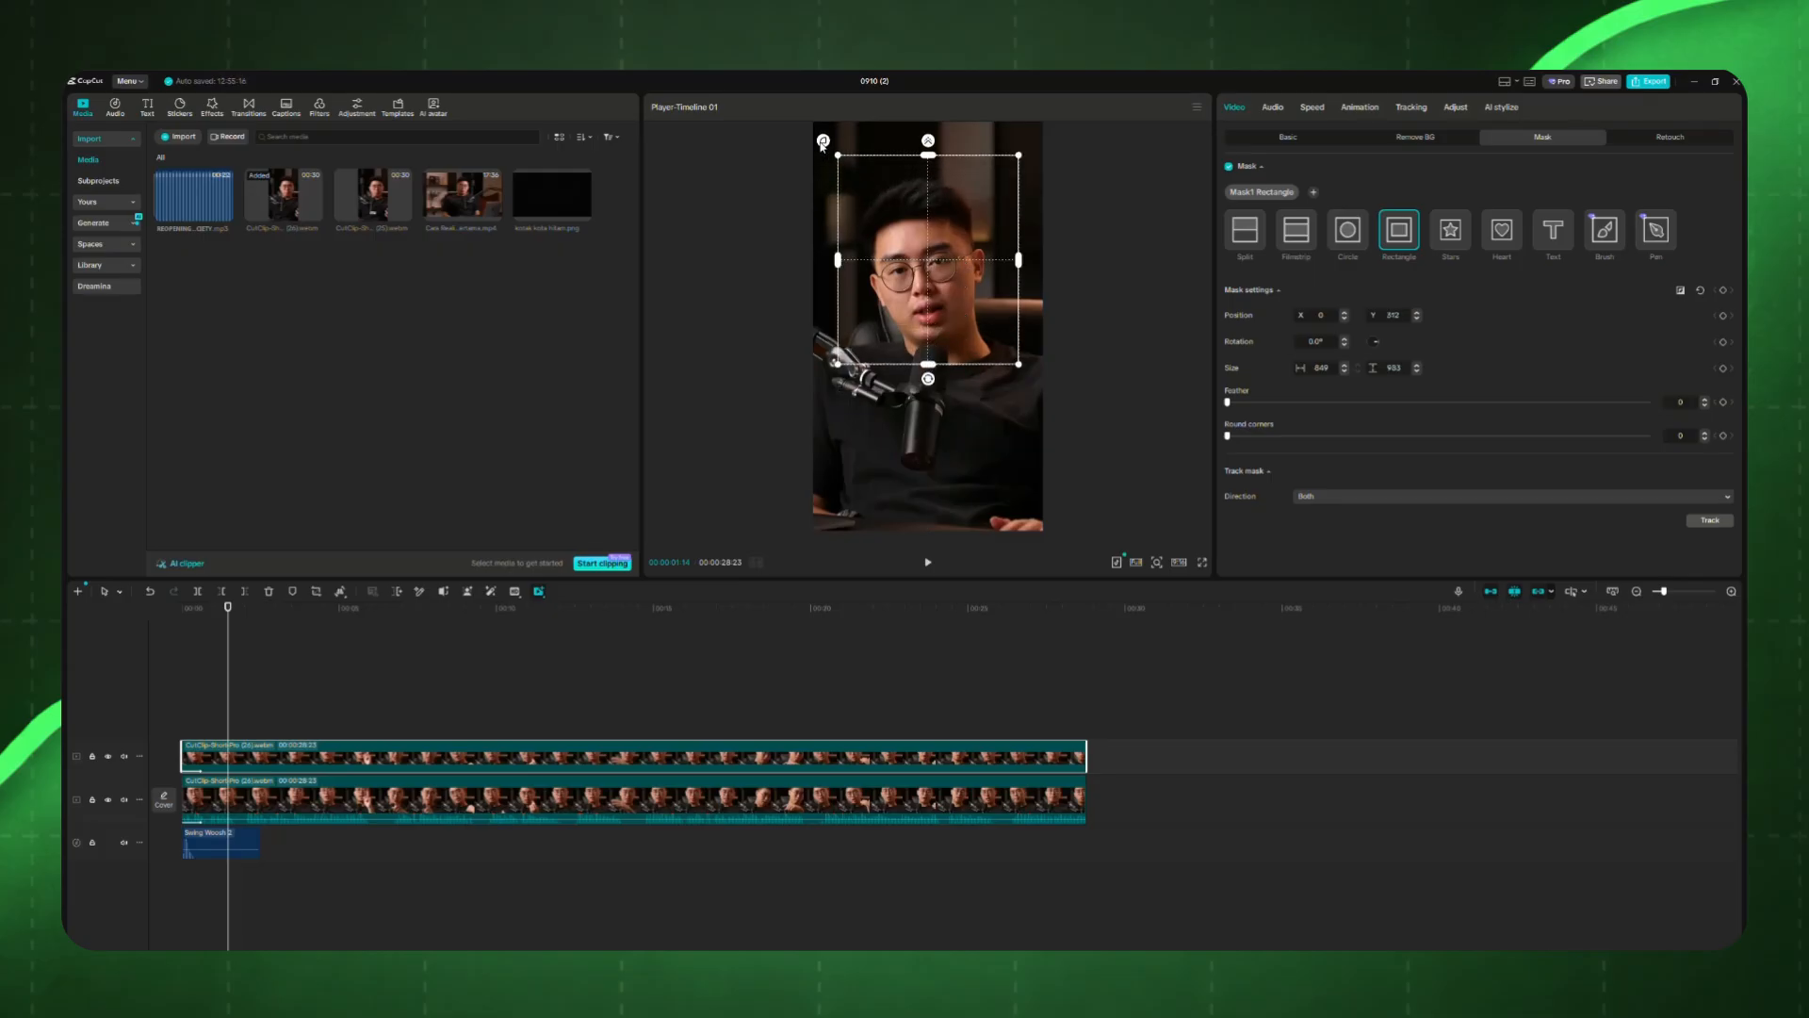
left_click_drag(822, 141, 812, 134)
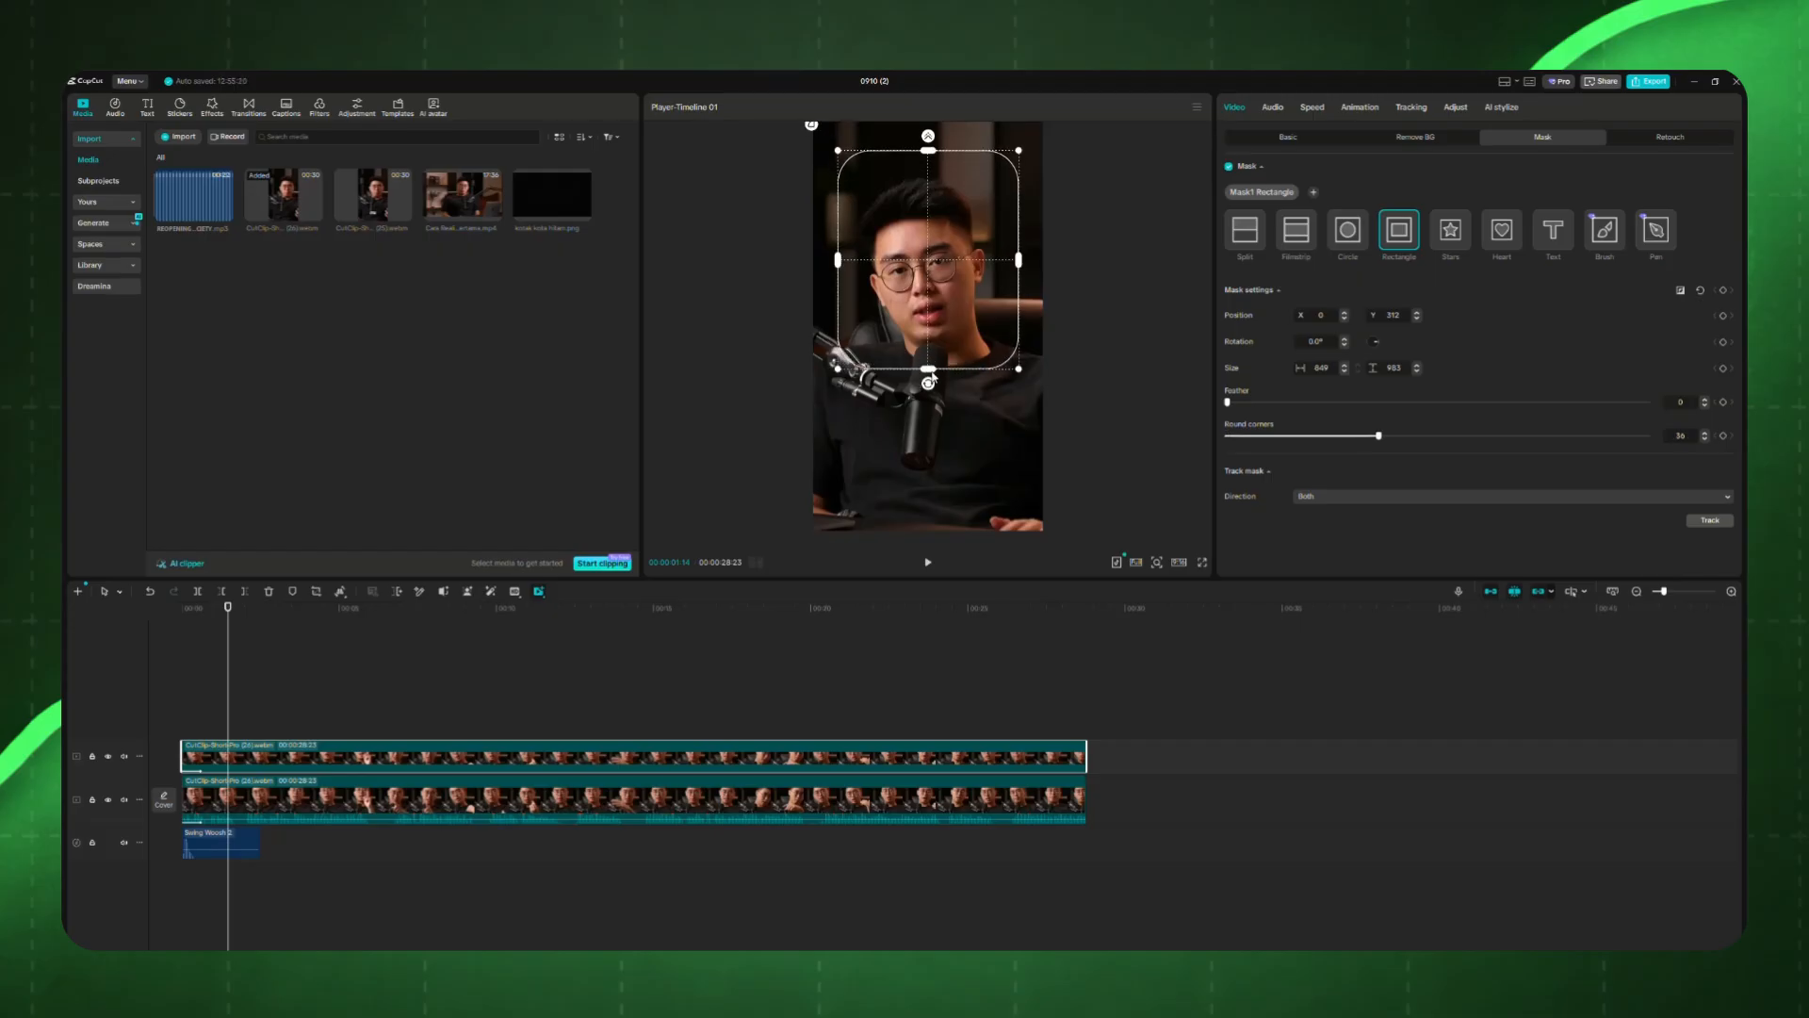
left_click_drag(961, 360, 962, 381)
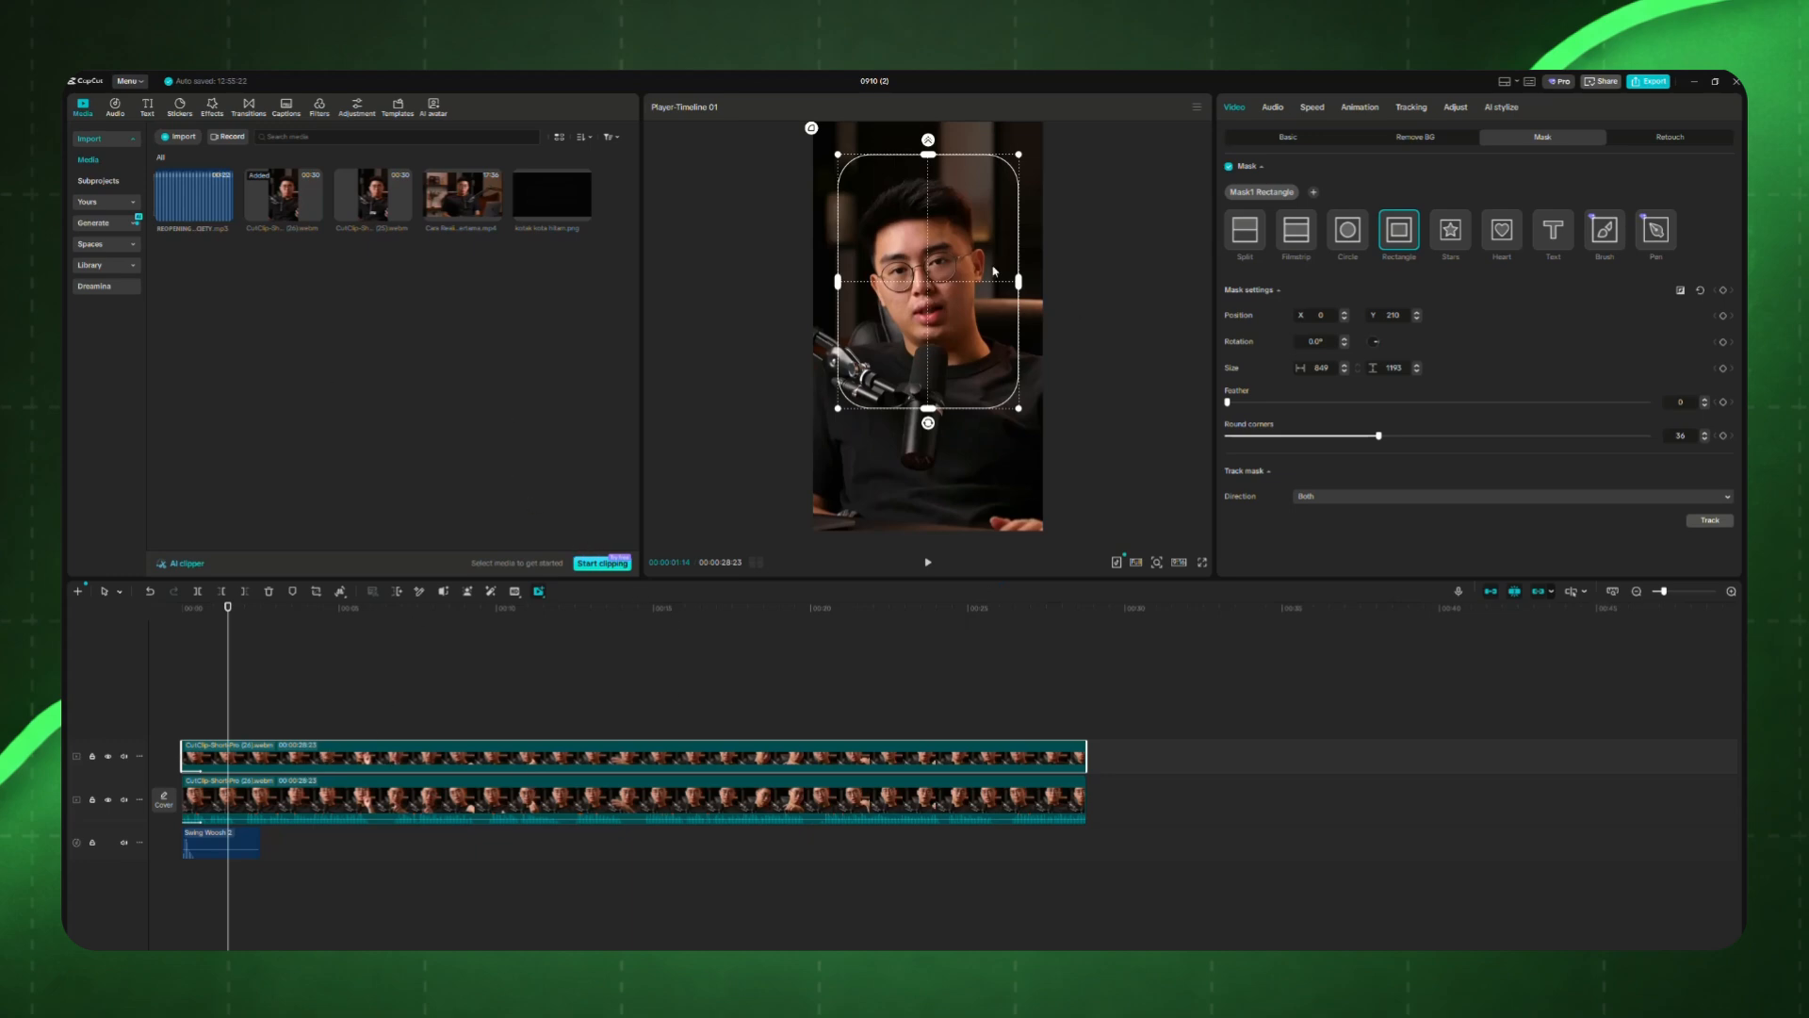
Step: Place the black grid PNG between the two video tracks and extend it to the end of the clips
left_click_drag(556, 198, 241, 754)
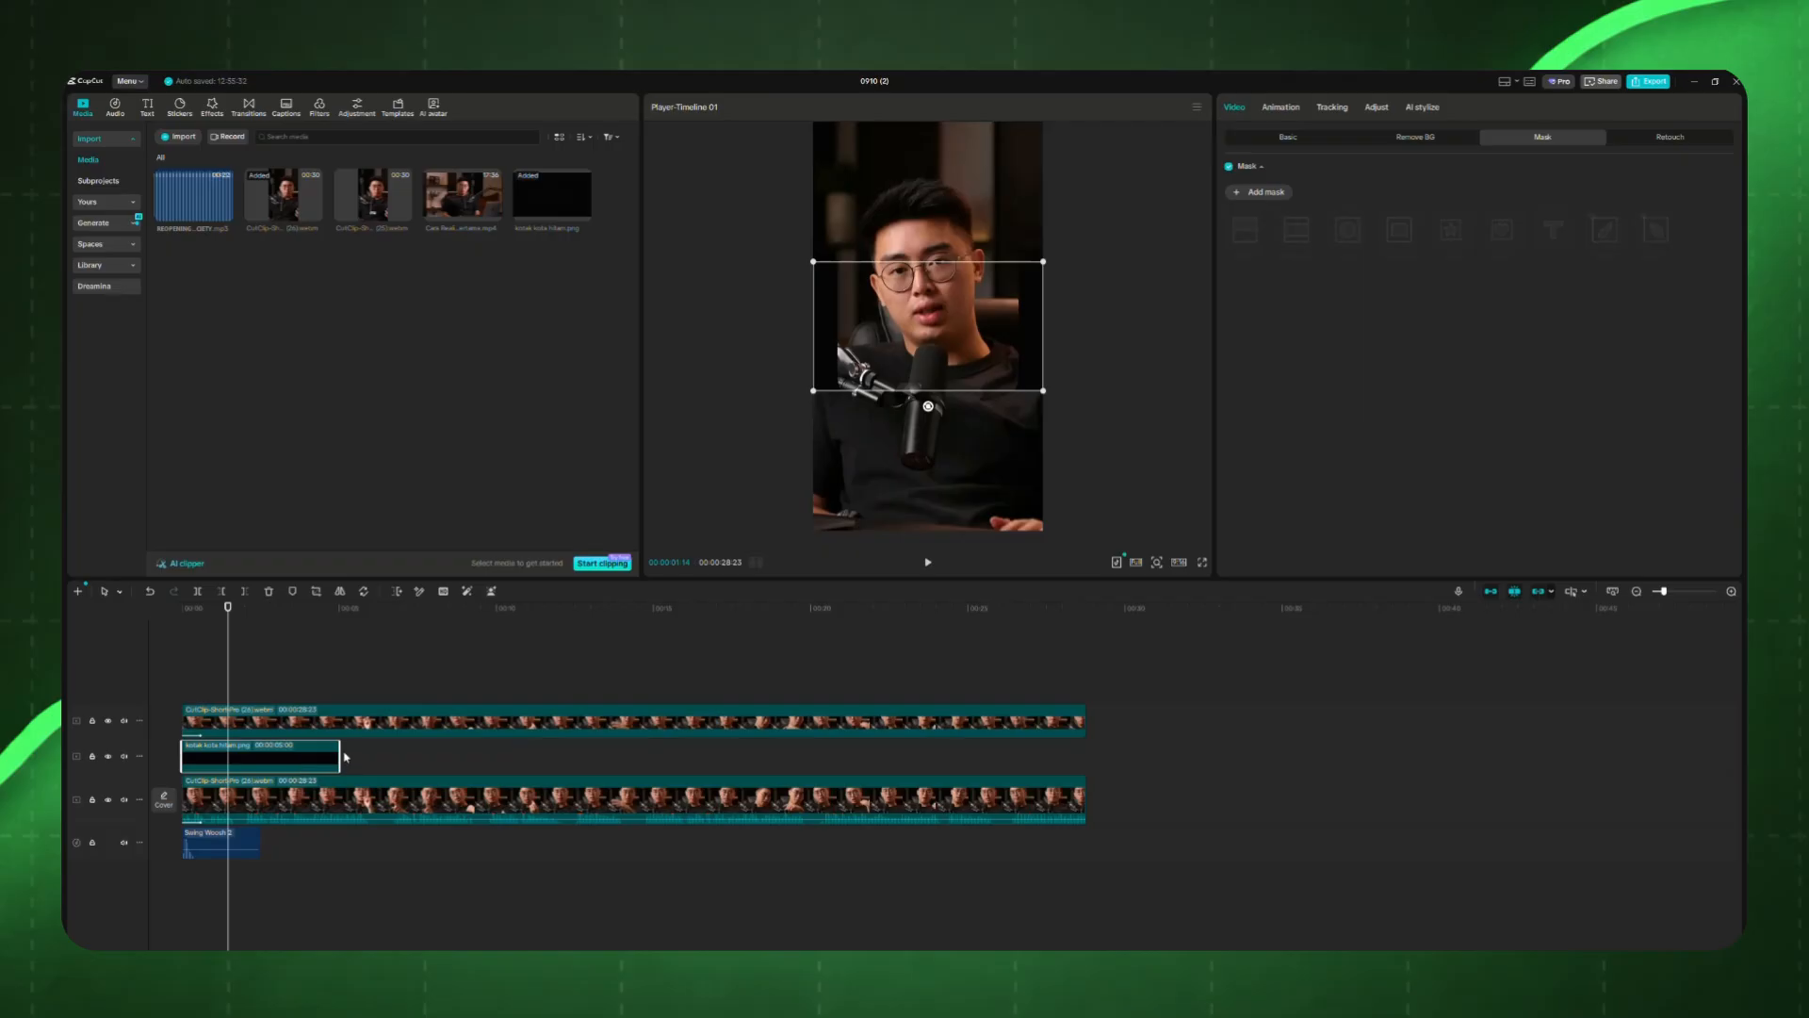
left_click_drag(341, 749, 1084, 744)
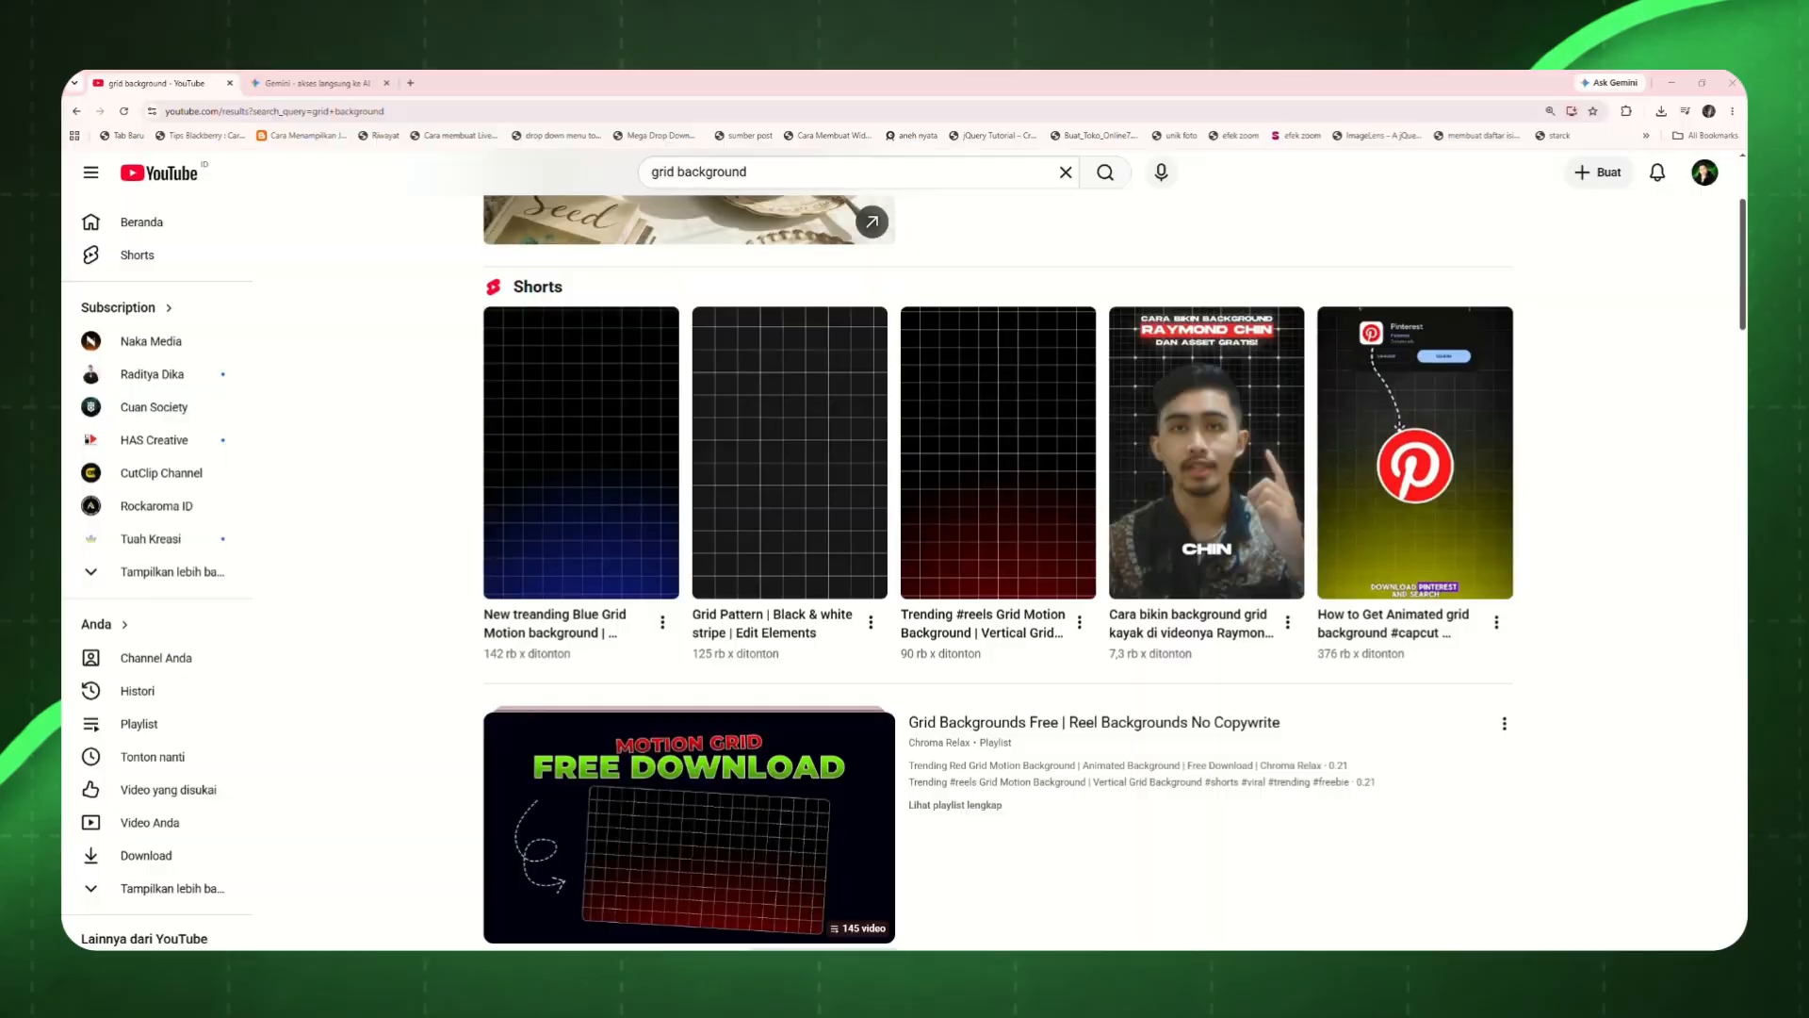
Step: Switch to the YouTube results for "grid background" and look through the available grid background videos
scroll(1525, 481, "up", 3)
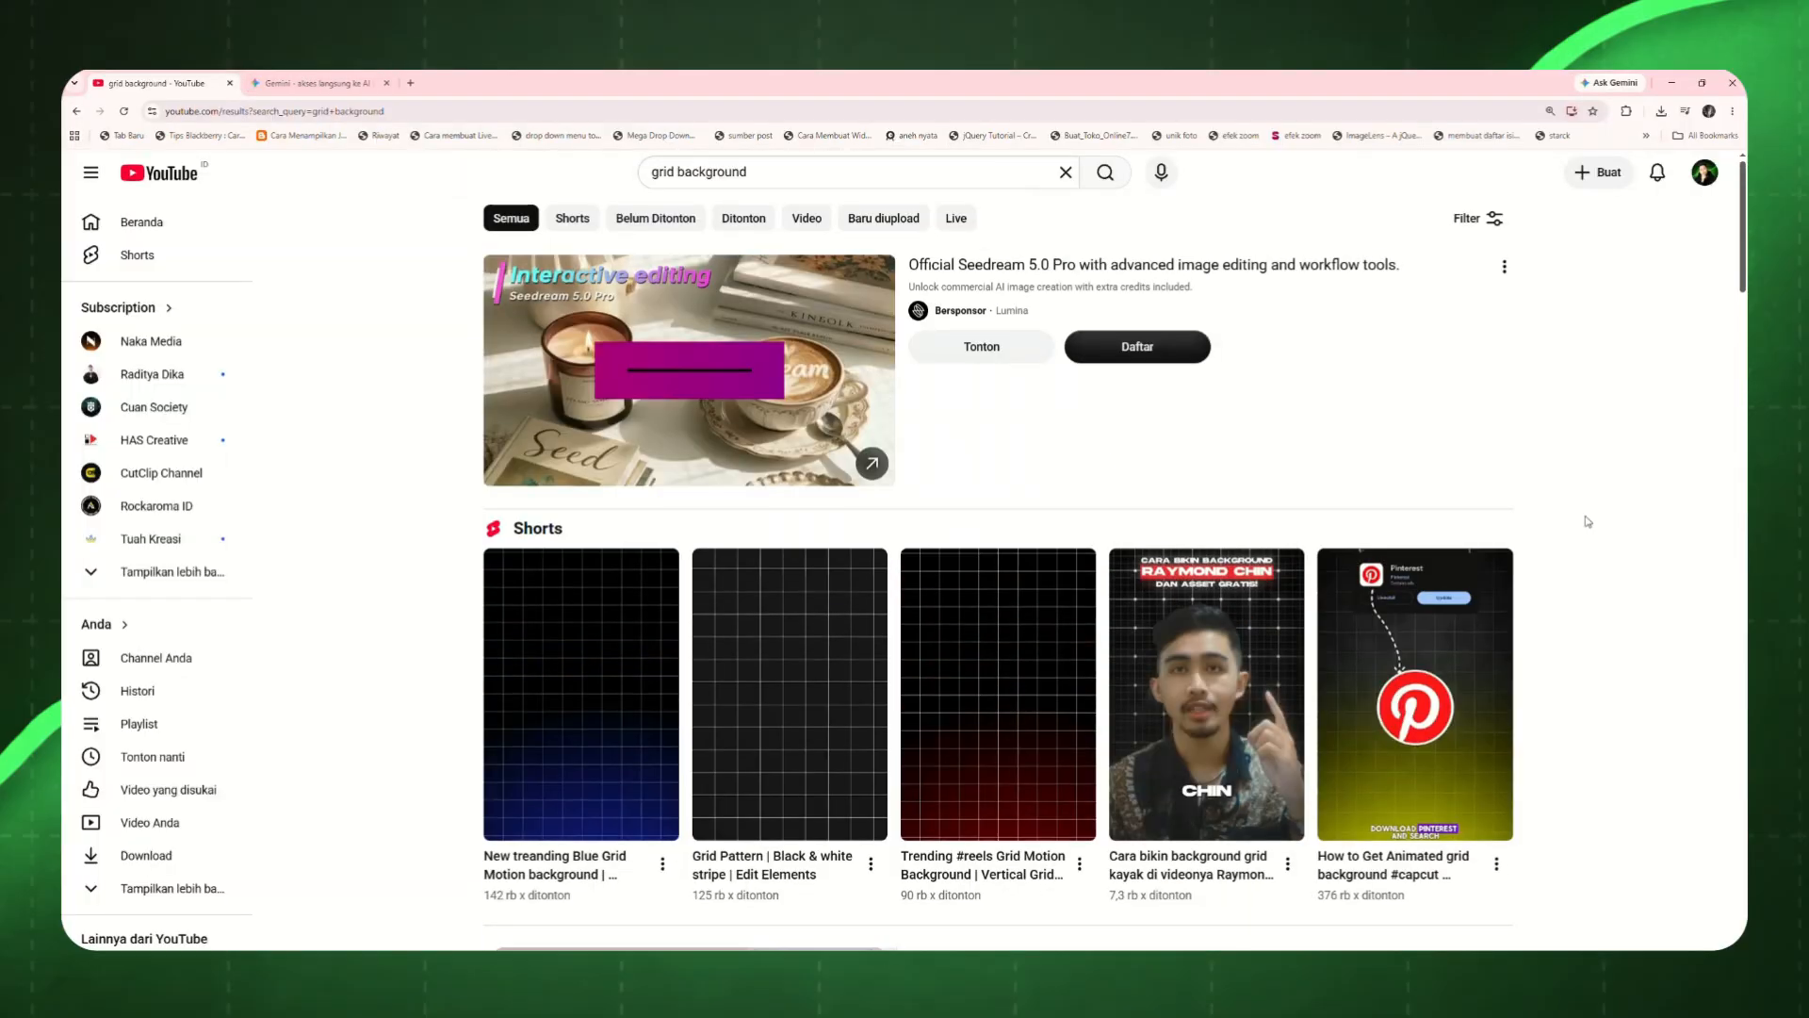
left_click(836, 180)
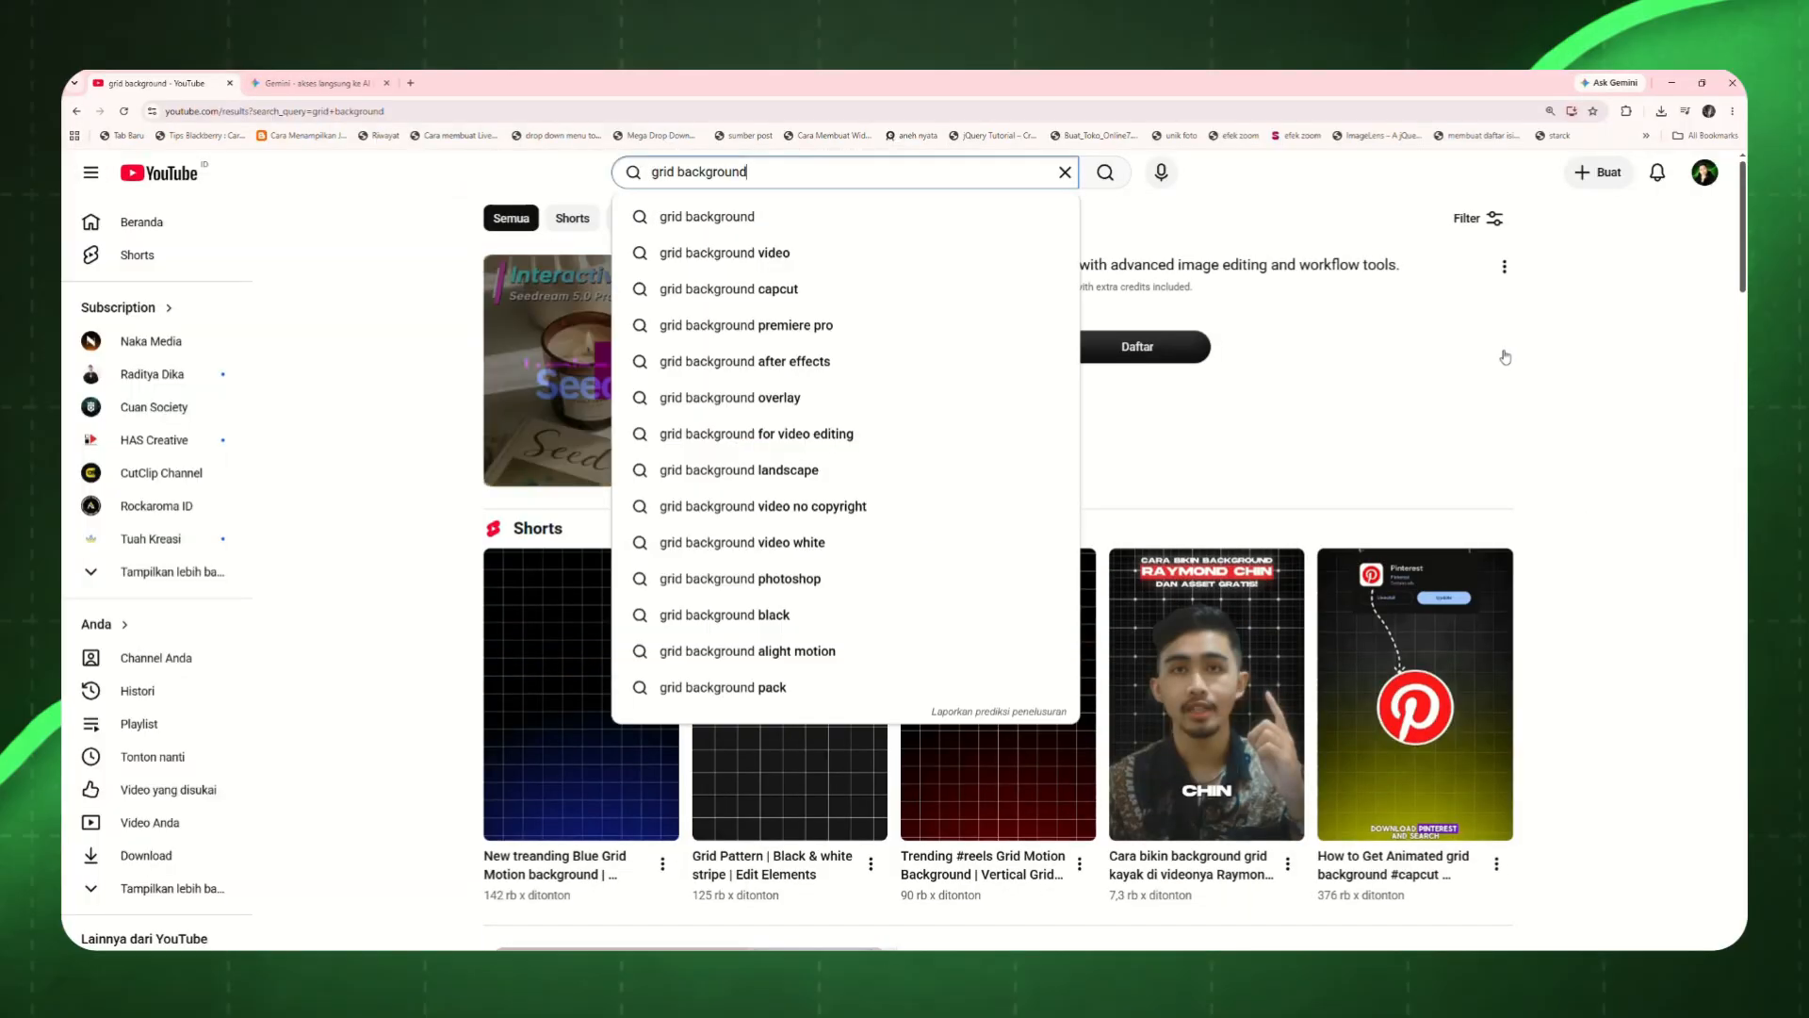
scroll(1015, 566, "down", 10)
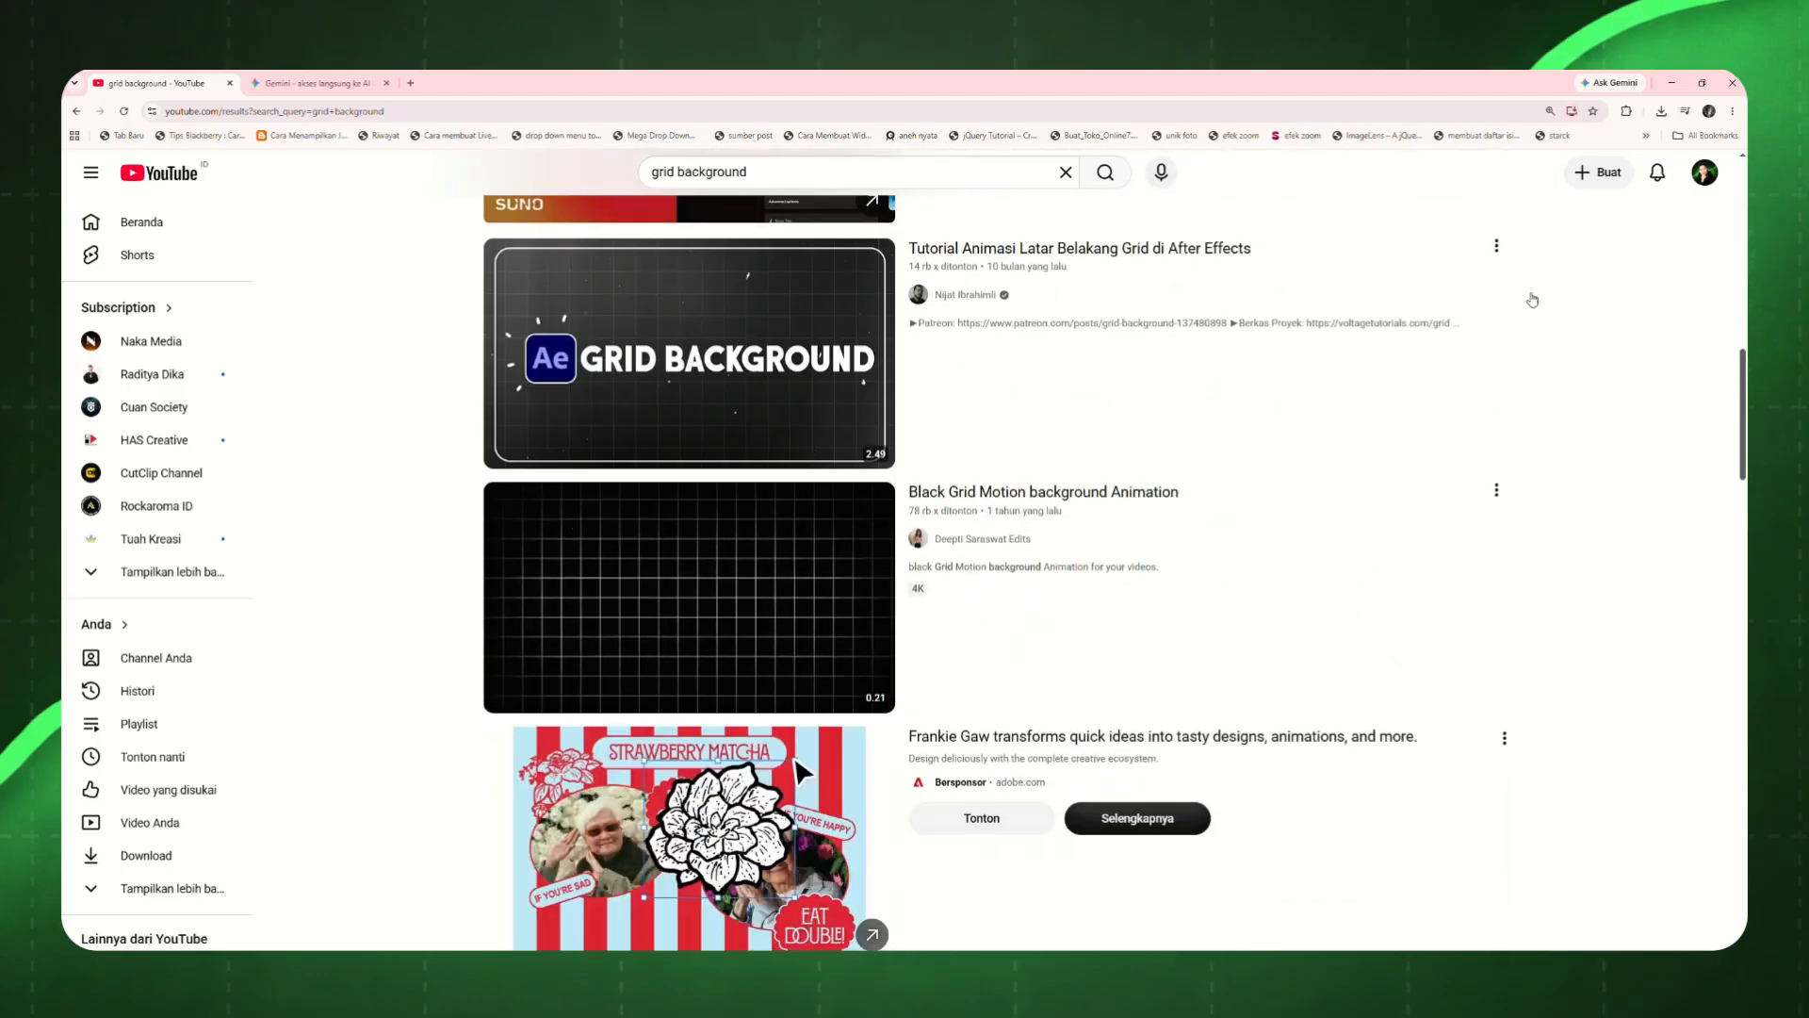
scroll(895, 584, "down", 10)
scroll(1024, 447, "up", 3)
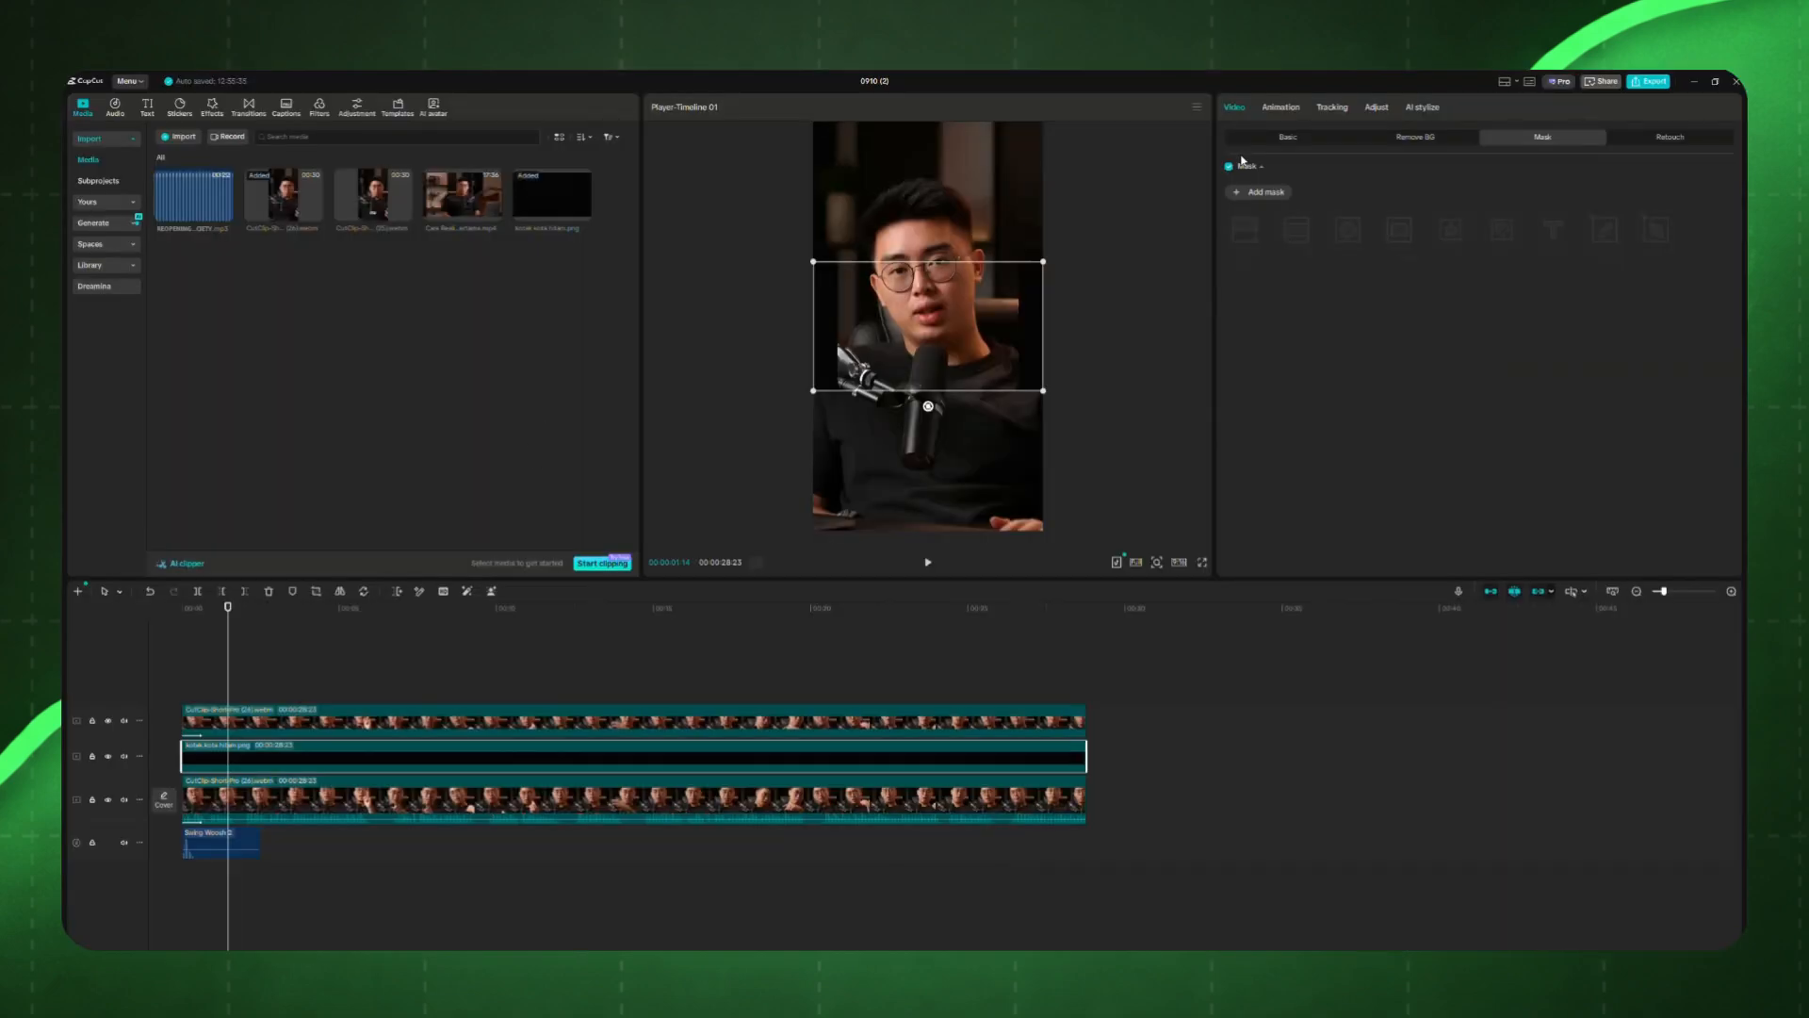
Step: Scale the black grid image up to about 323% to fill the vertical frame, and play the opening
left_click(1288, 136)
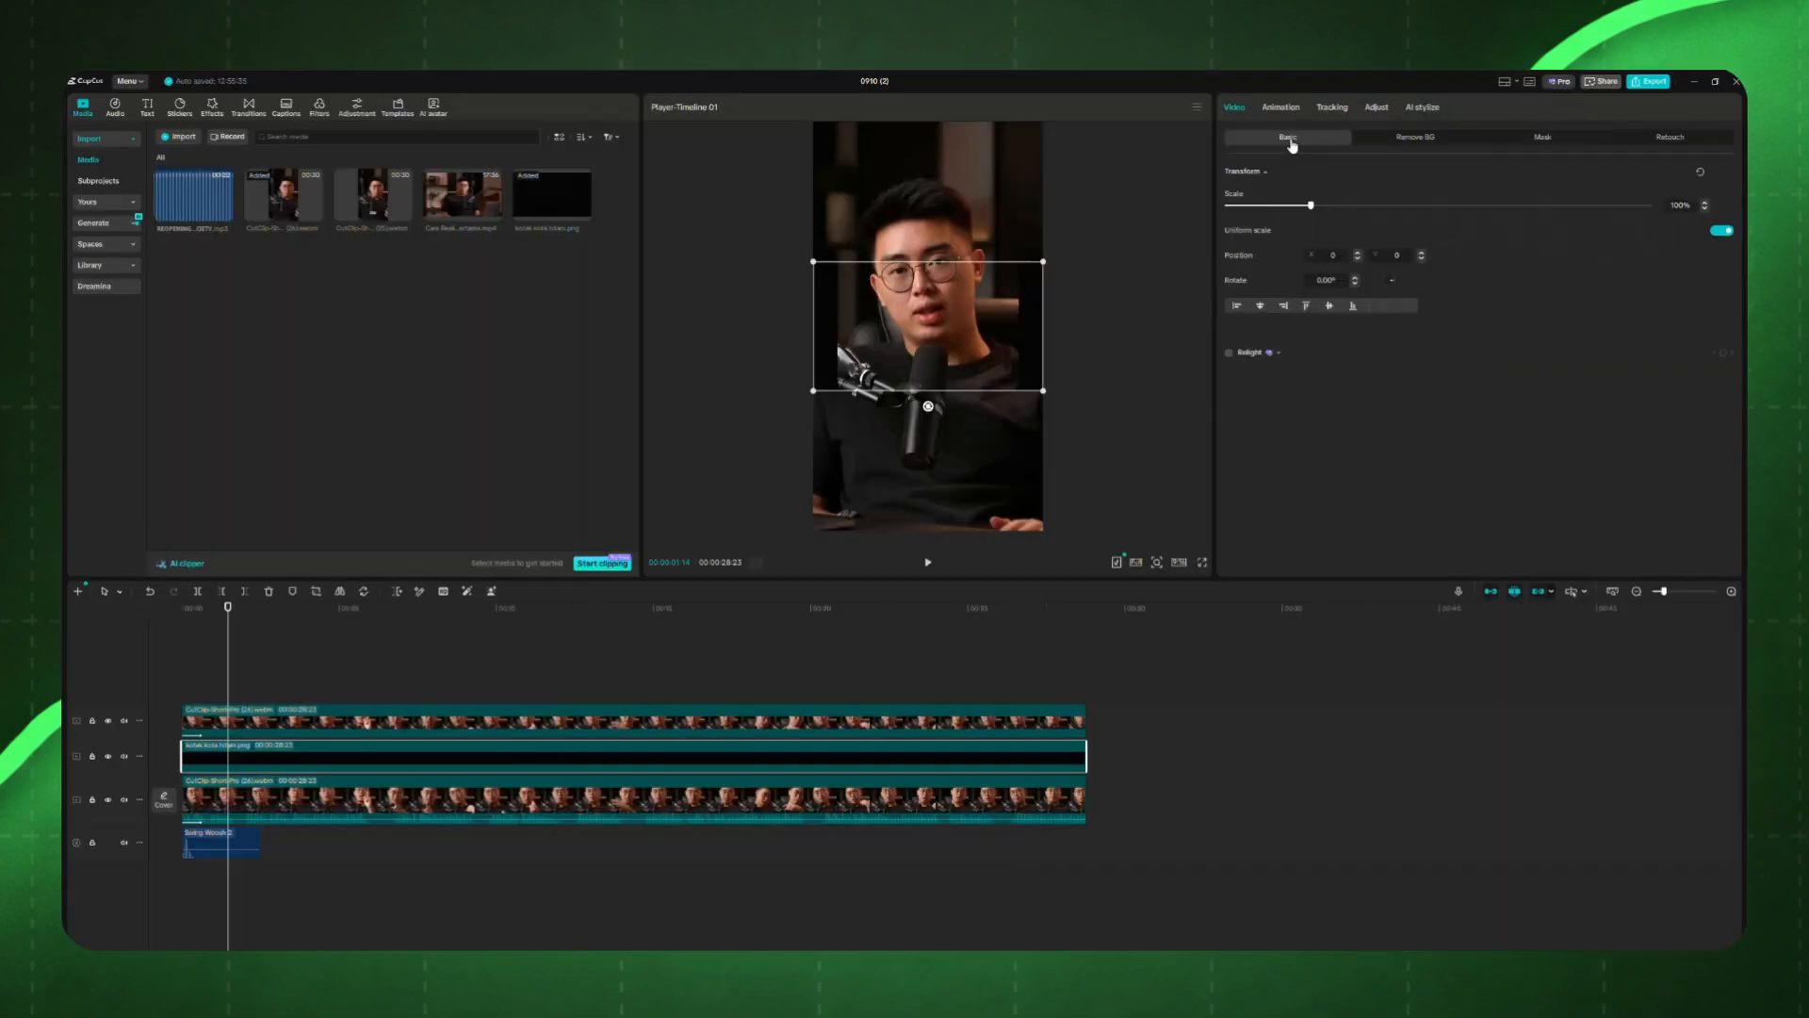
left_click_drag(1312, 205, 1500, 206)
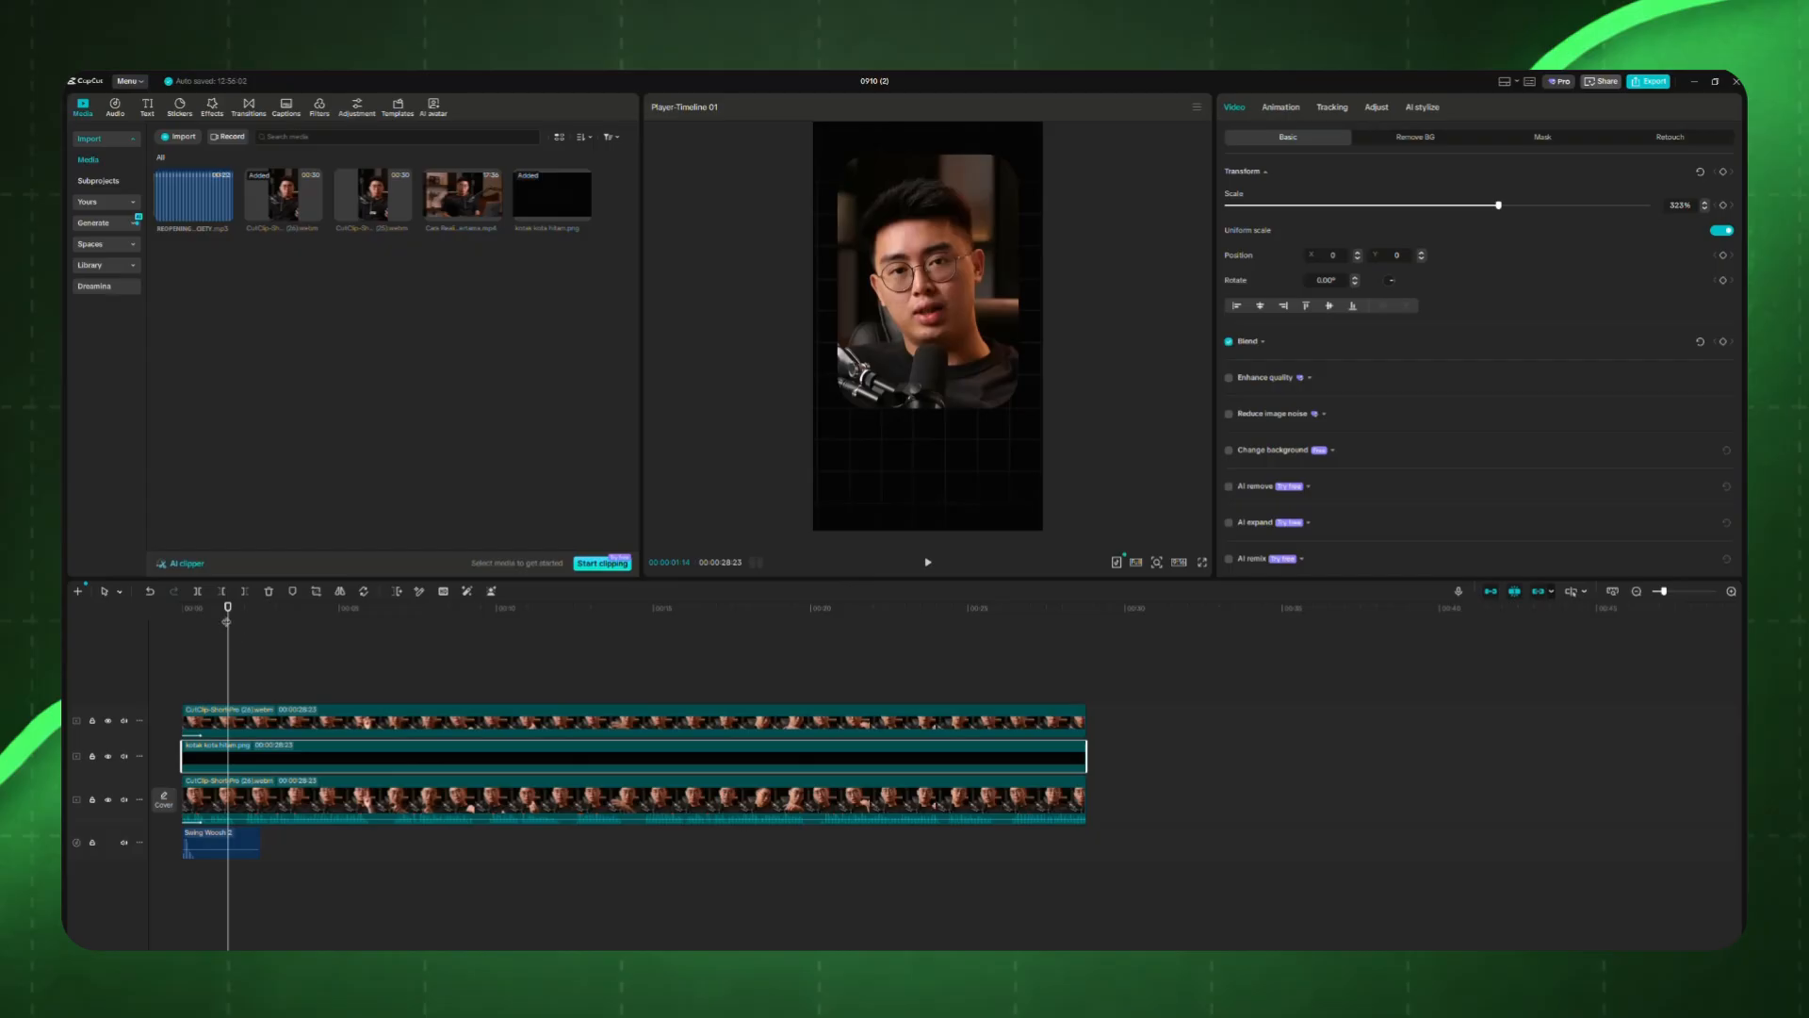
left_click_drag(226, 622, 64, 611)
key("space")
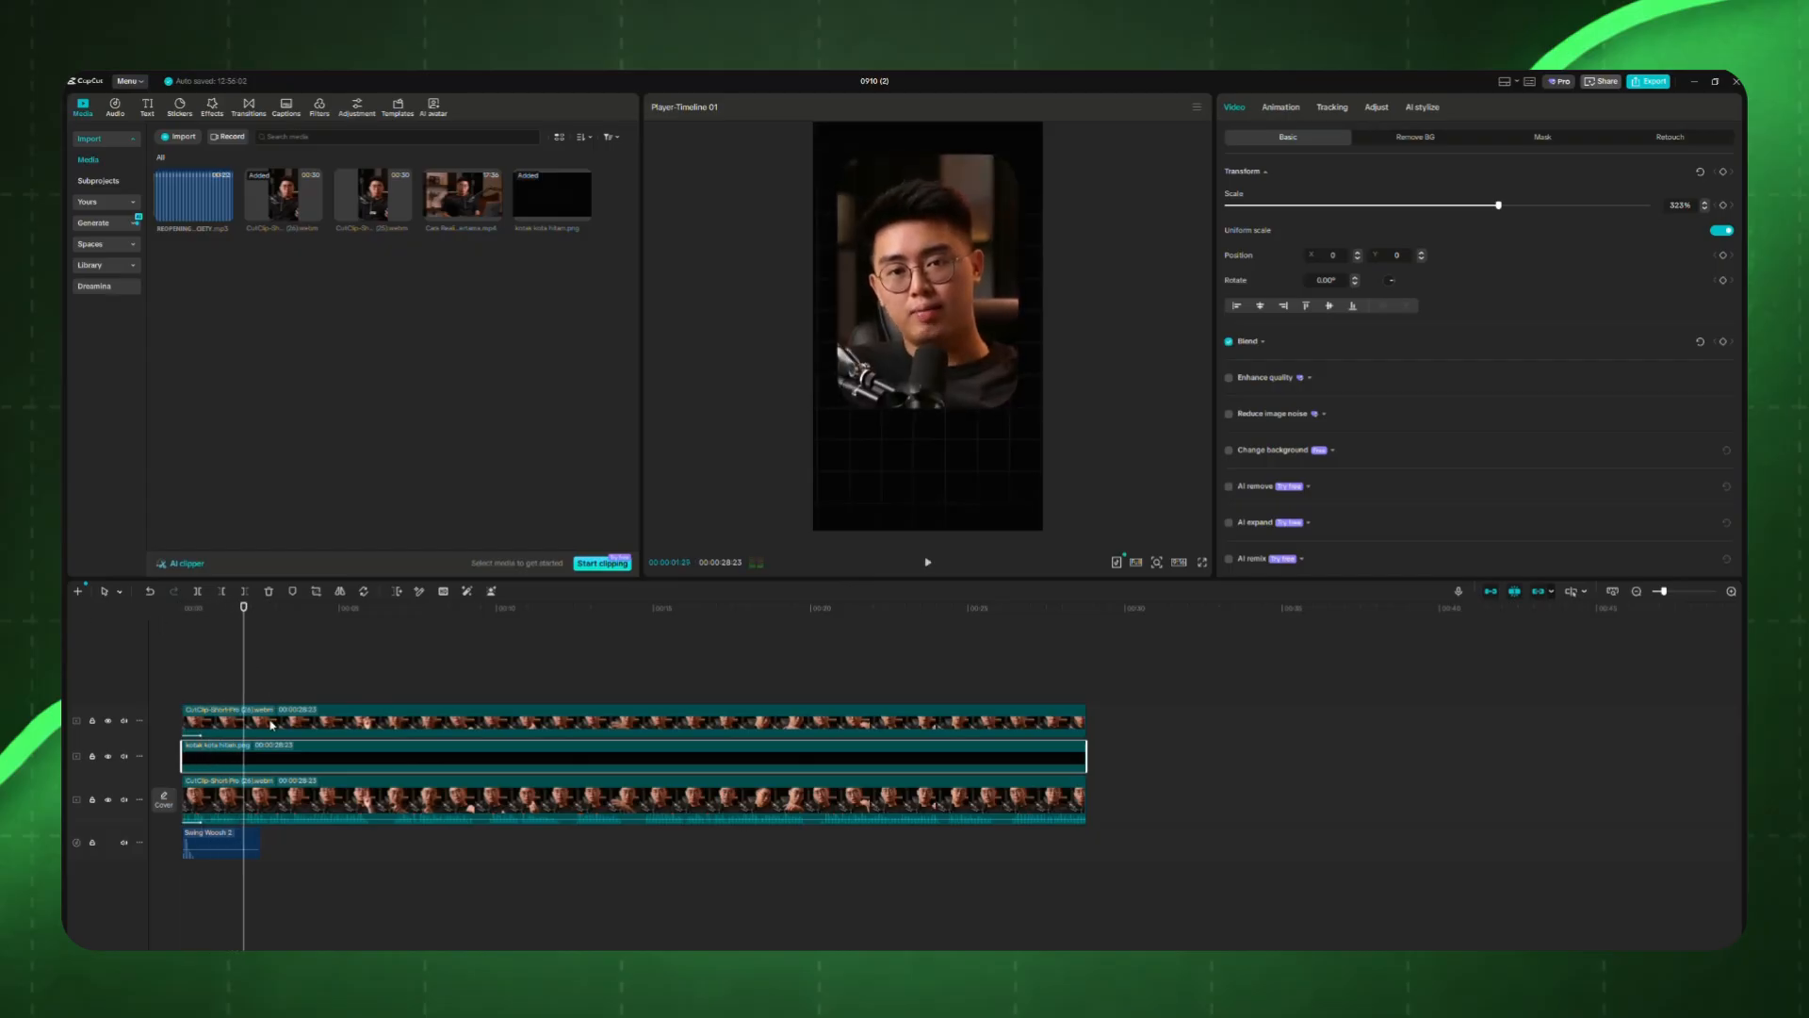
Step: Trim the start of the upper masked clip to about two seconds in, and play the opening
left_click(181, 713)
left_click_drag(179, 713, 245, 714)
left_click(238, 665)
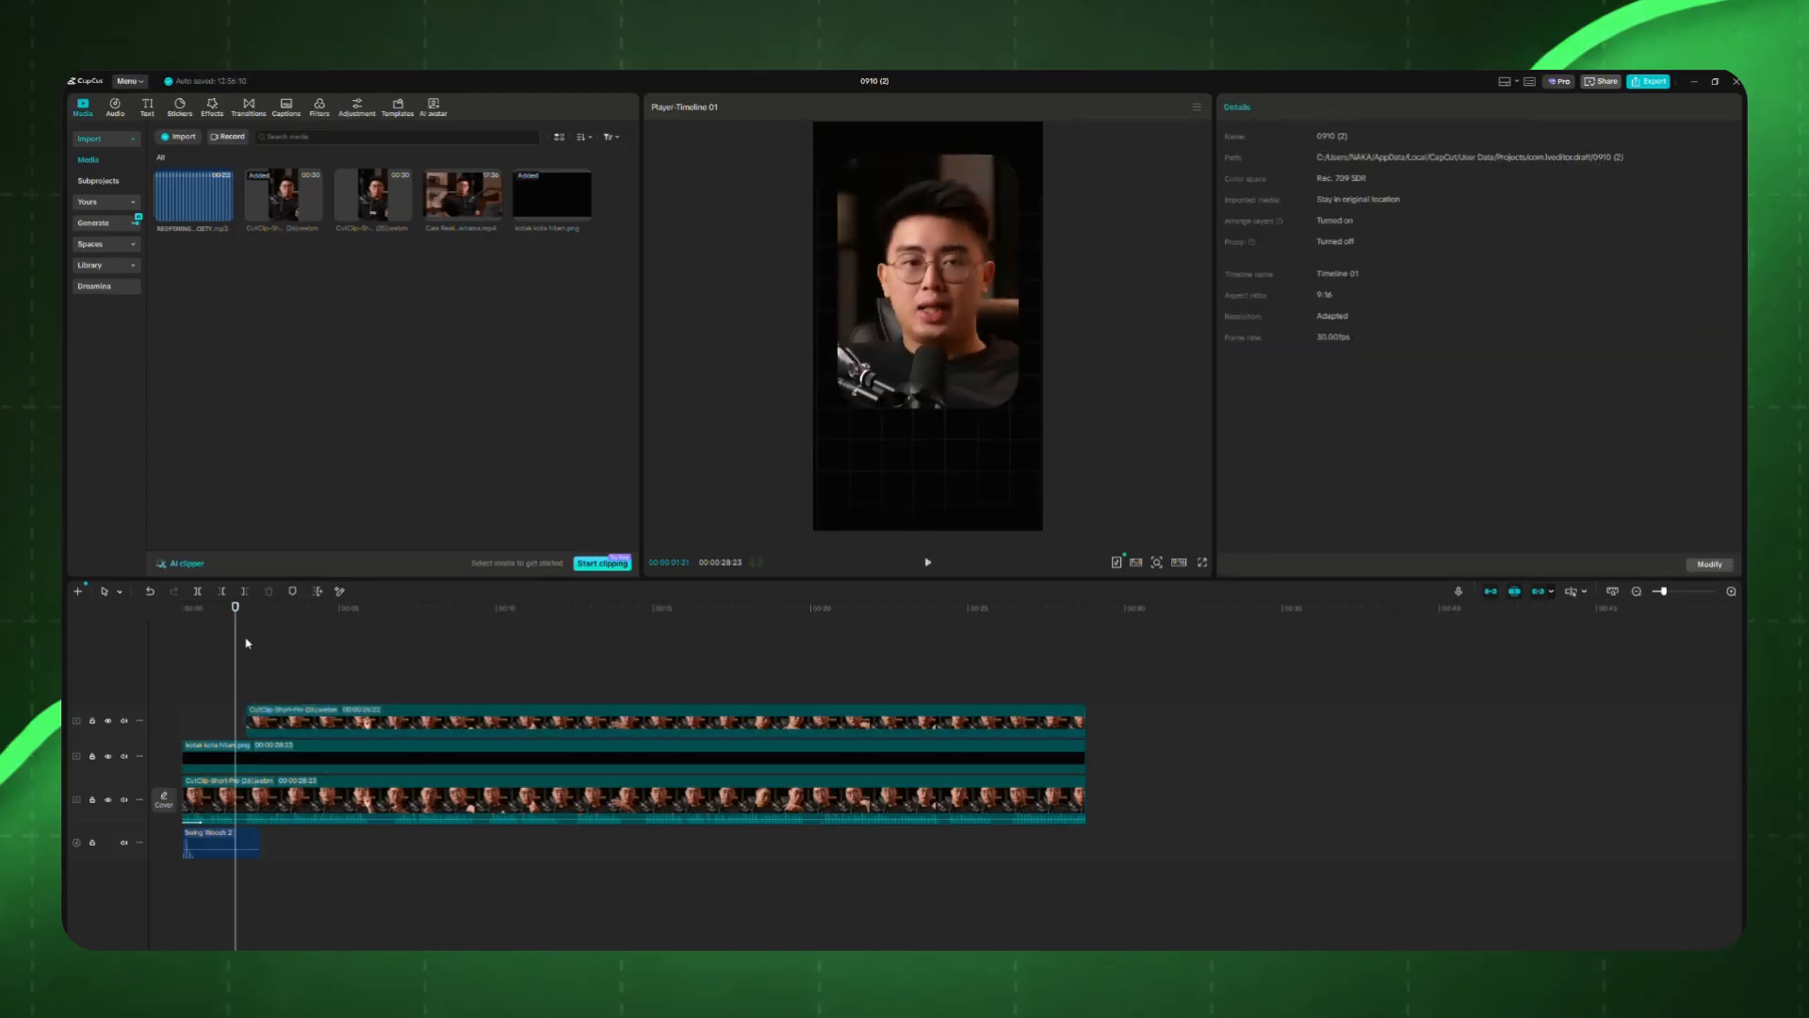
left_click_drag(232, 607, 161, 606)
key("space")
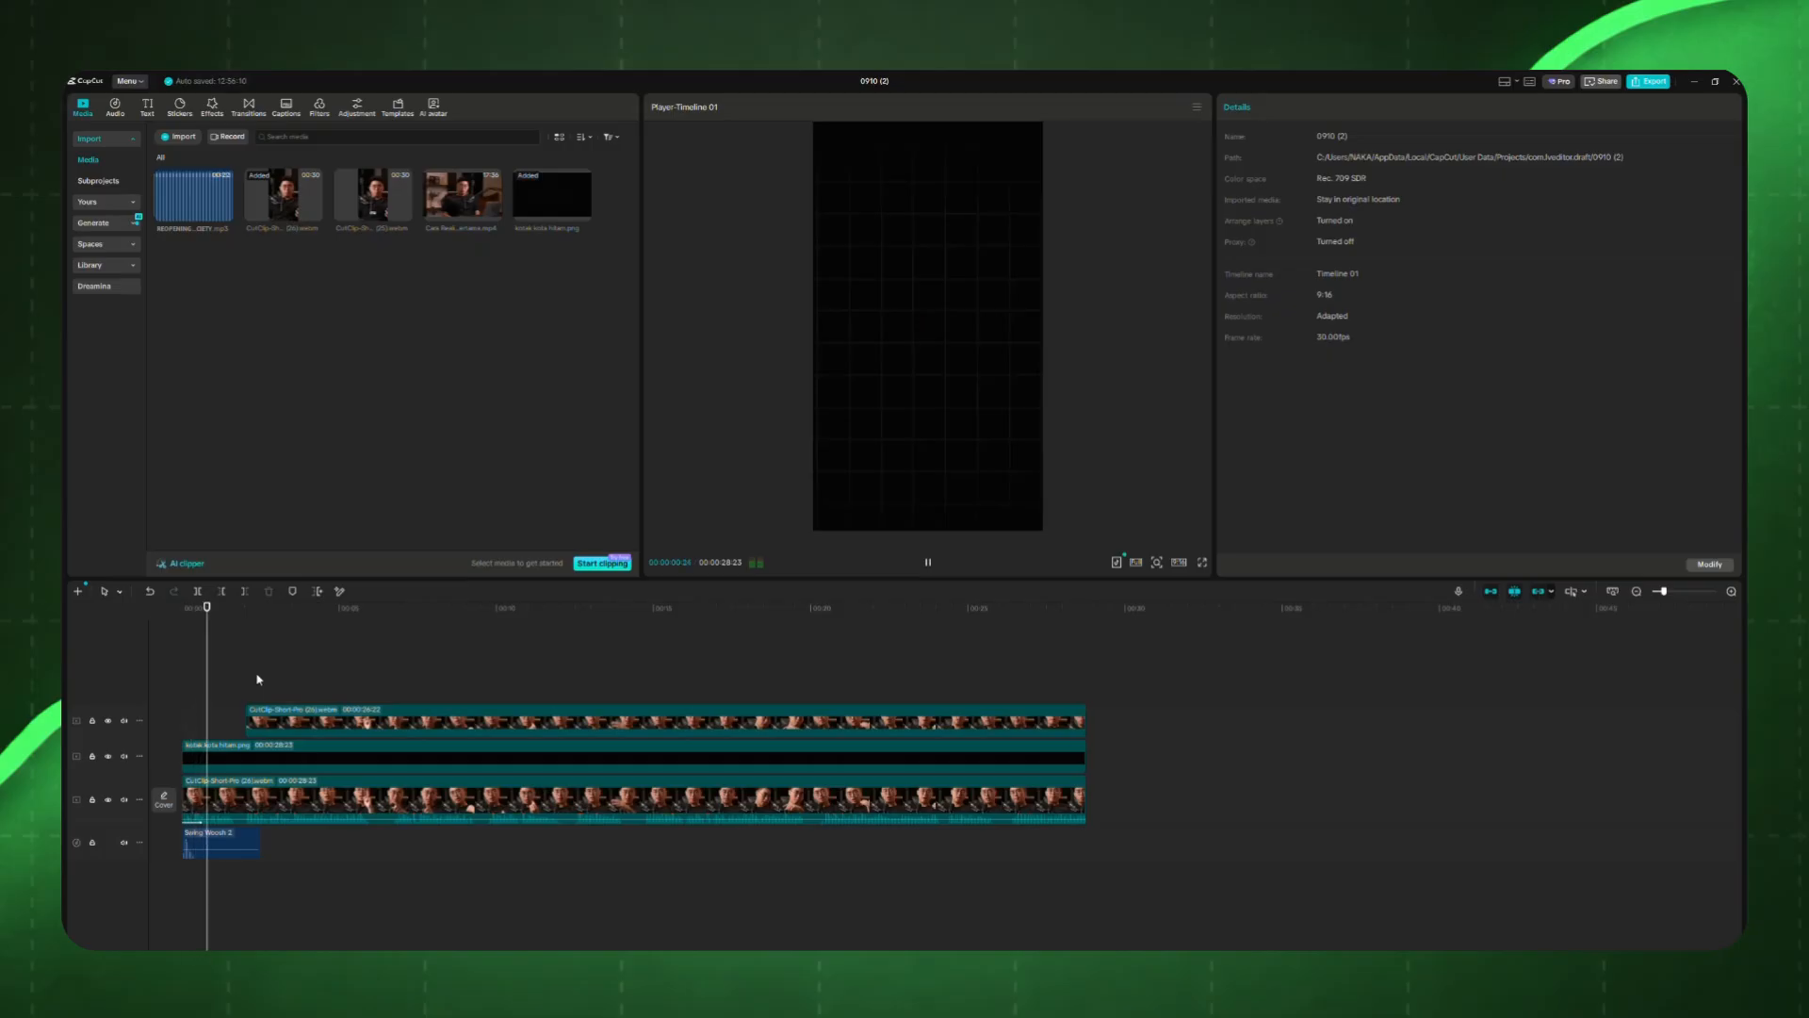
Step: Trim the start of the black grid image to about 00:00:01:18 and play the opening
left_click(227, 780)
left_click(225, 759)
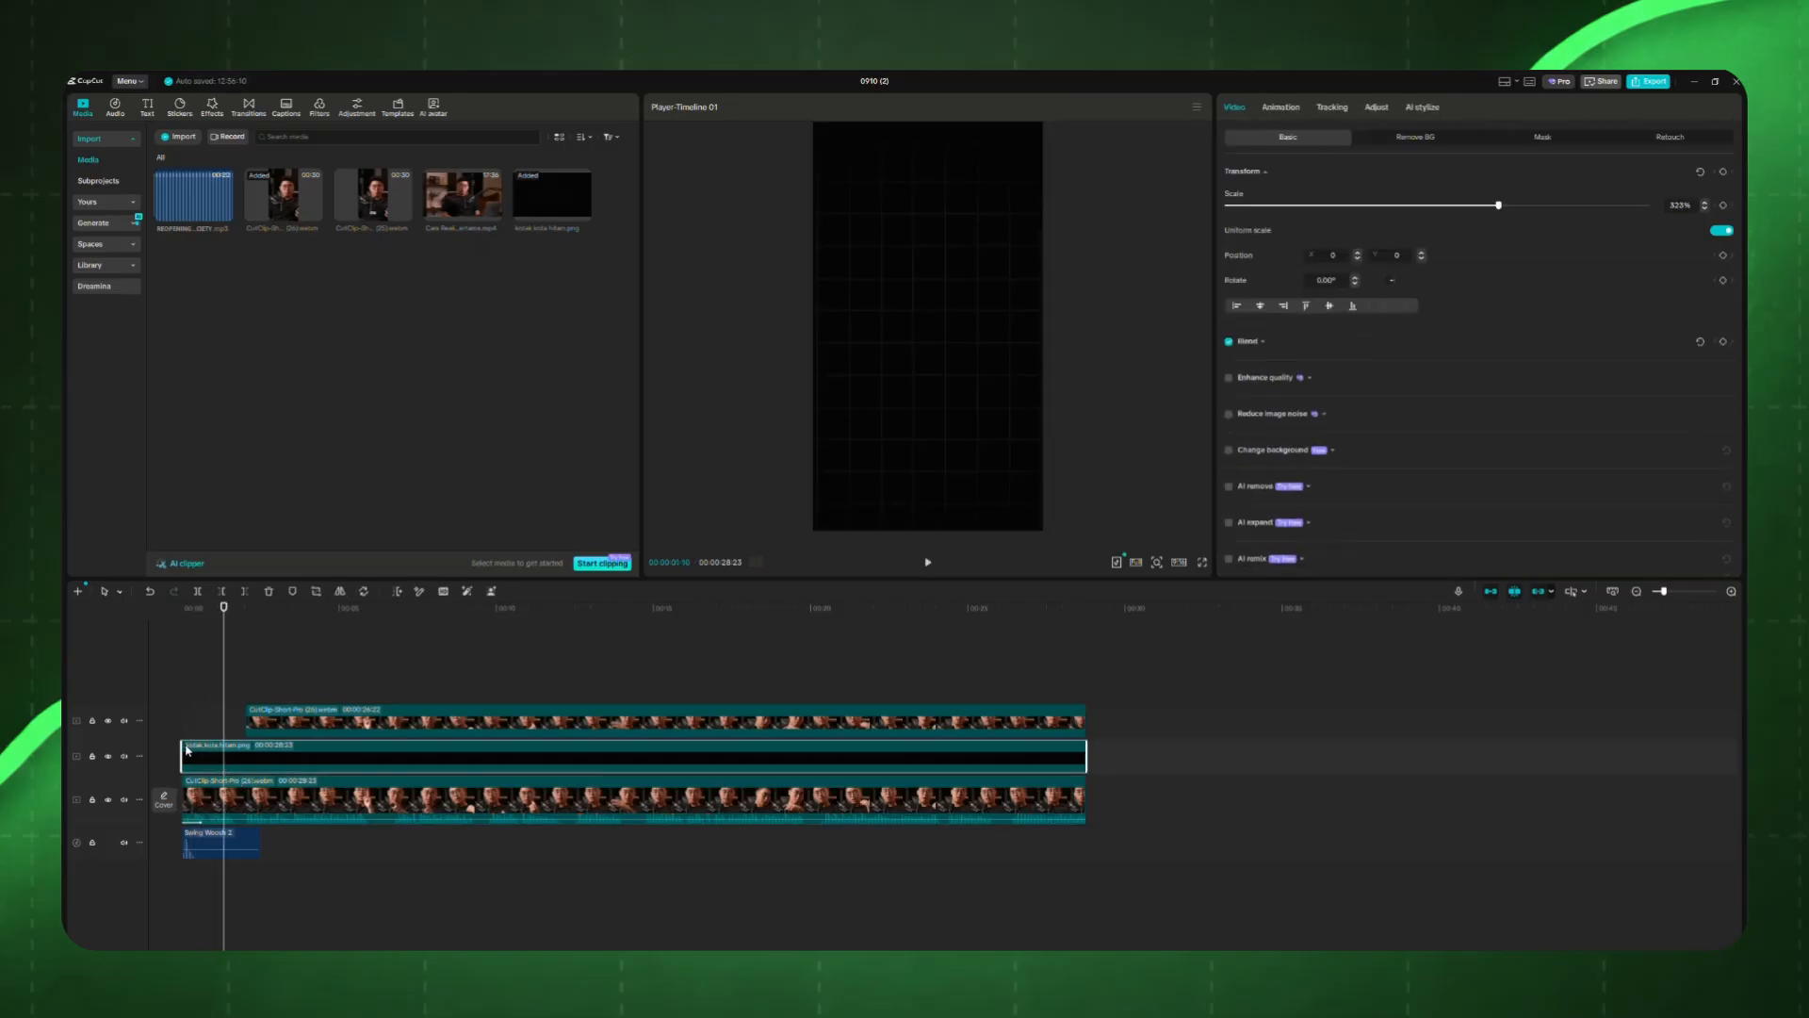
left_click_drag(183, 751, 232, 751)
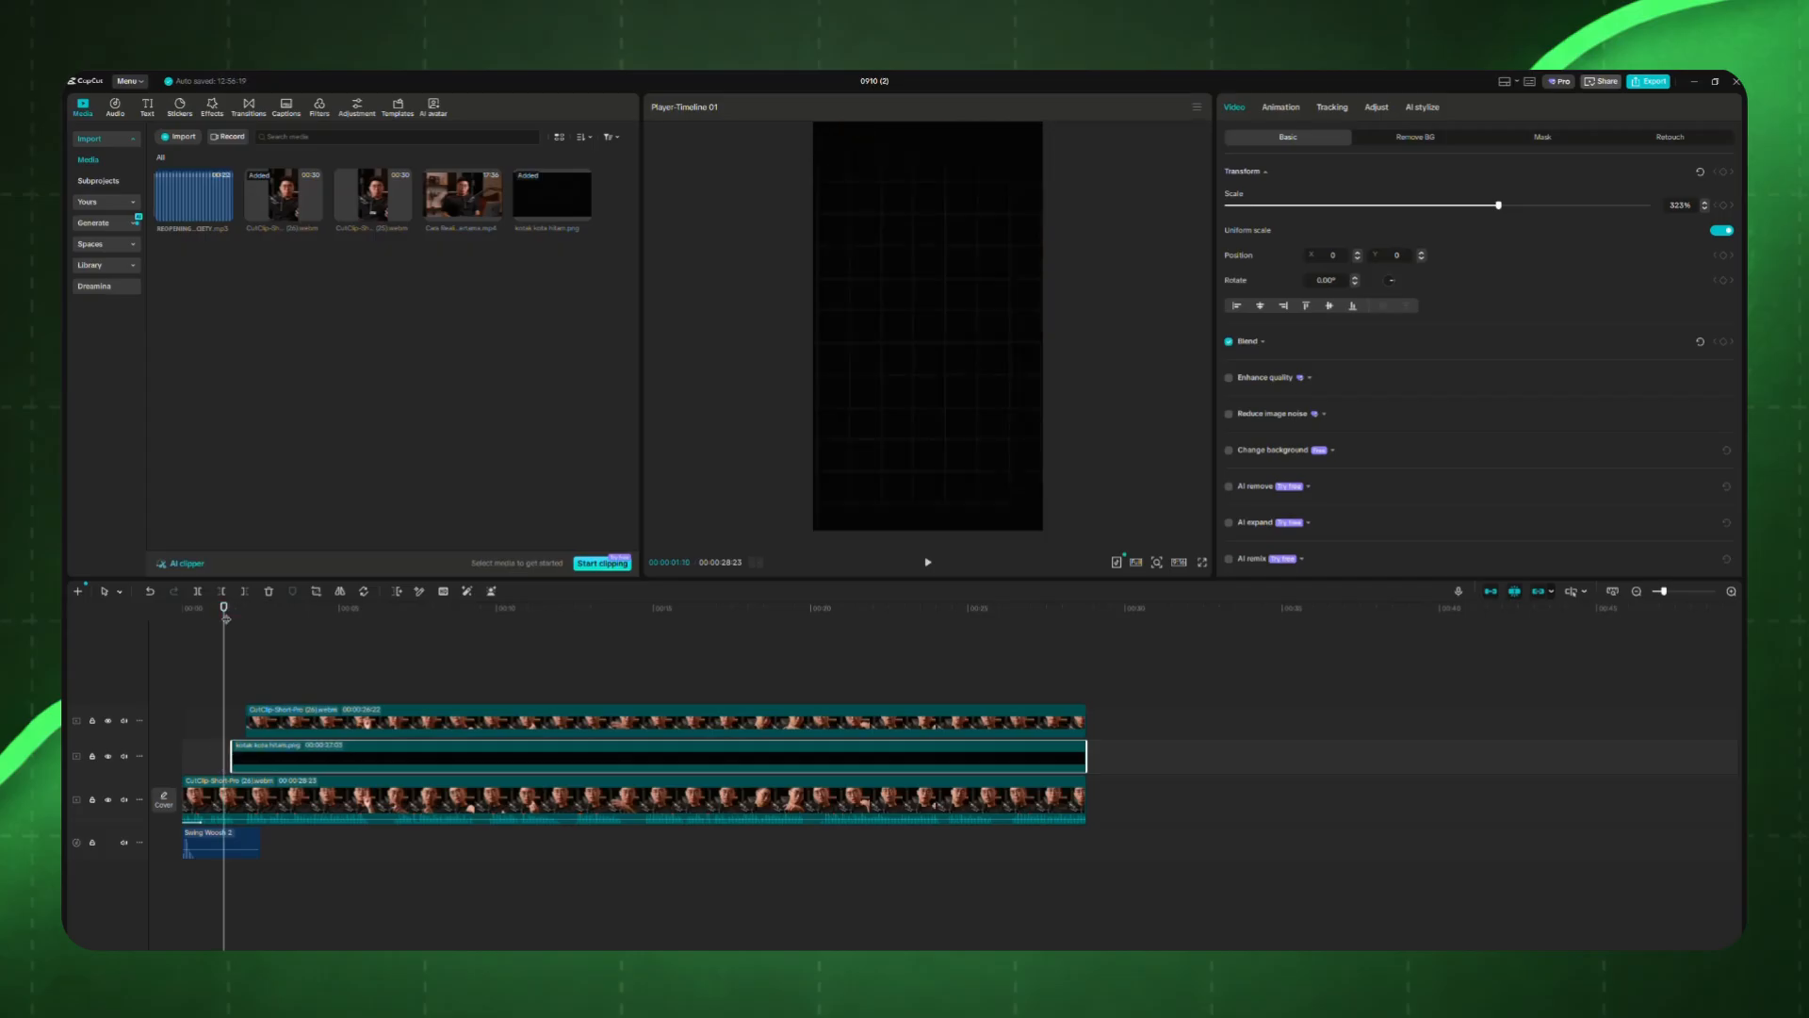
left_click_drag(226, 618, 183, 618)
key("space")
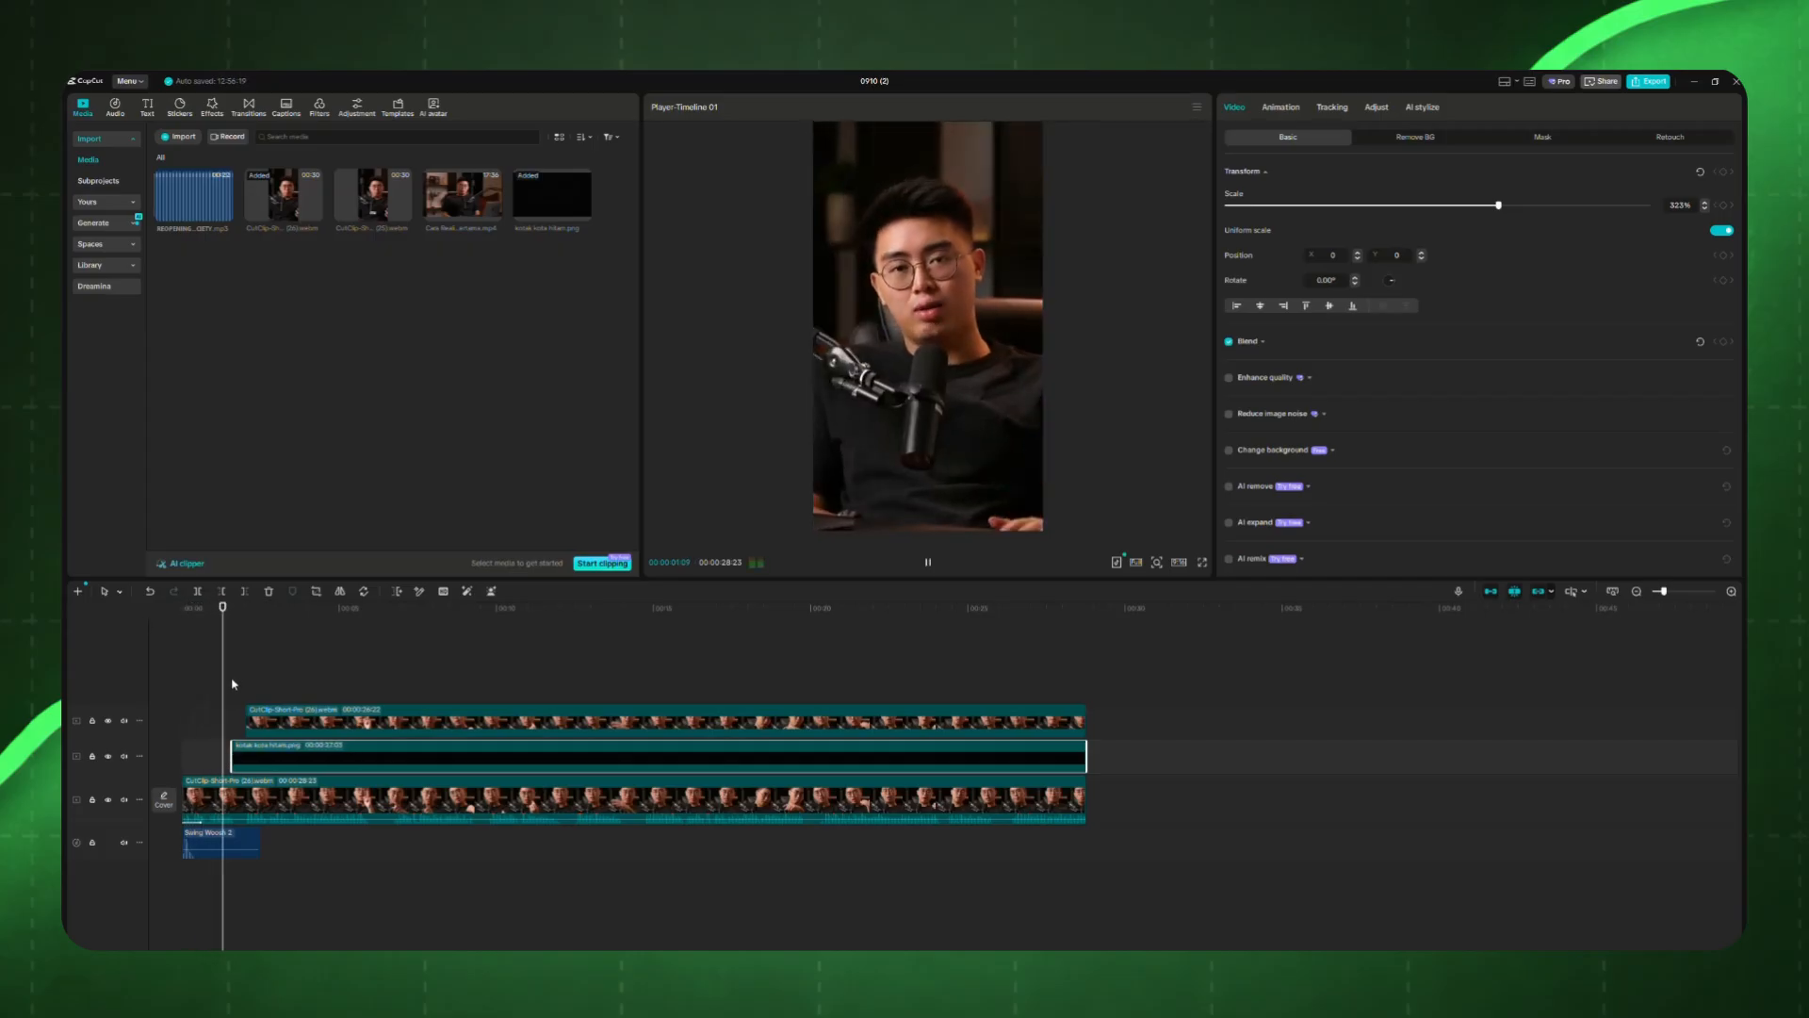
key("space")
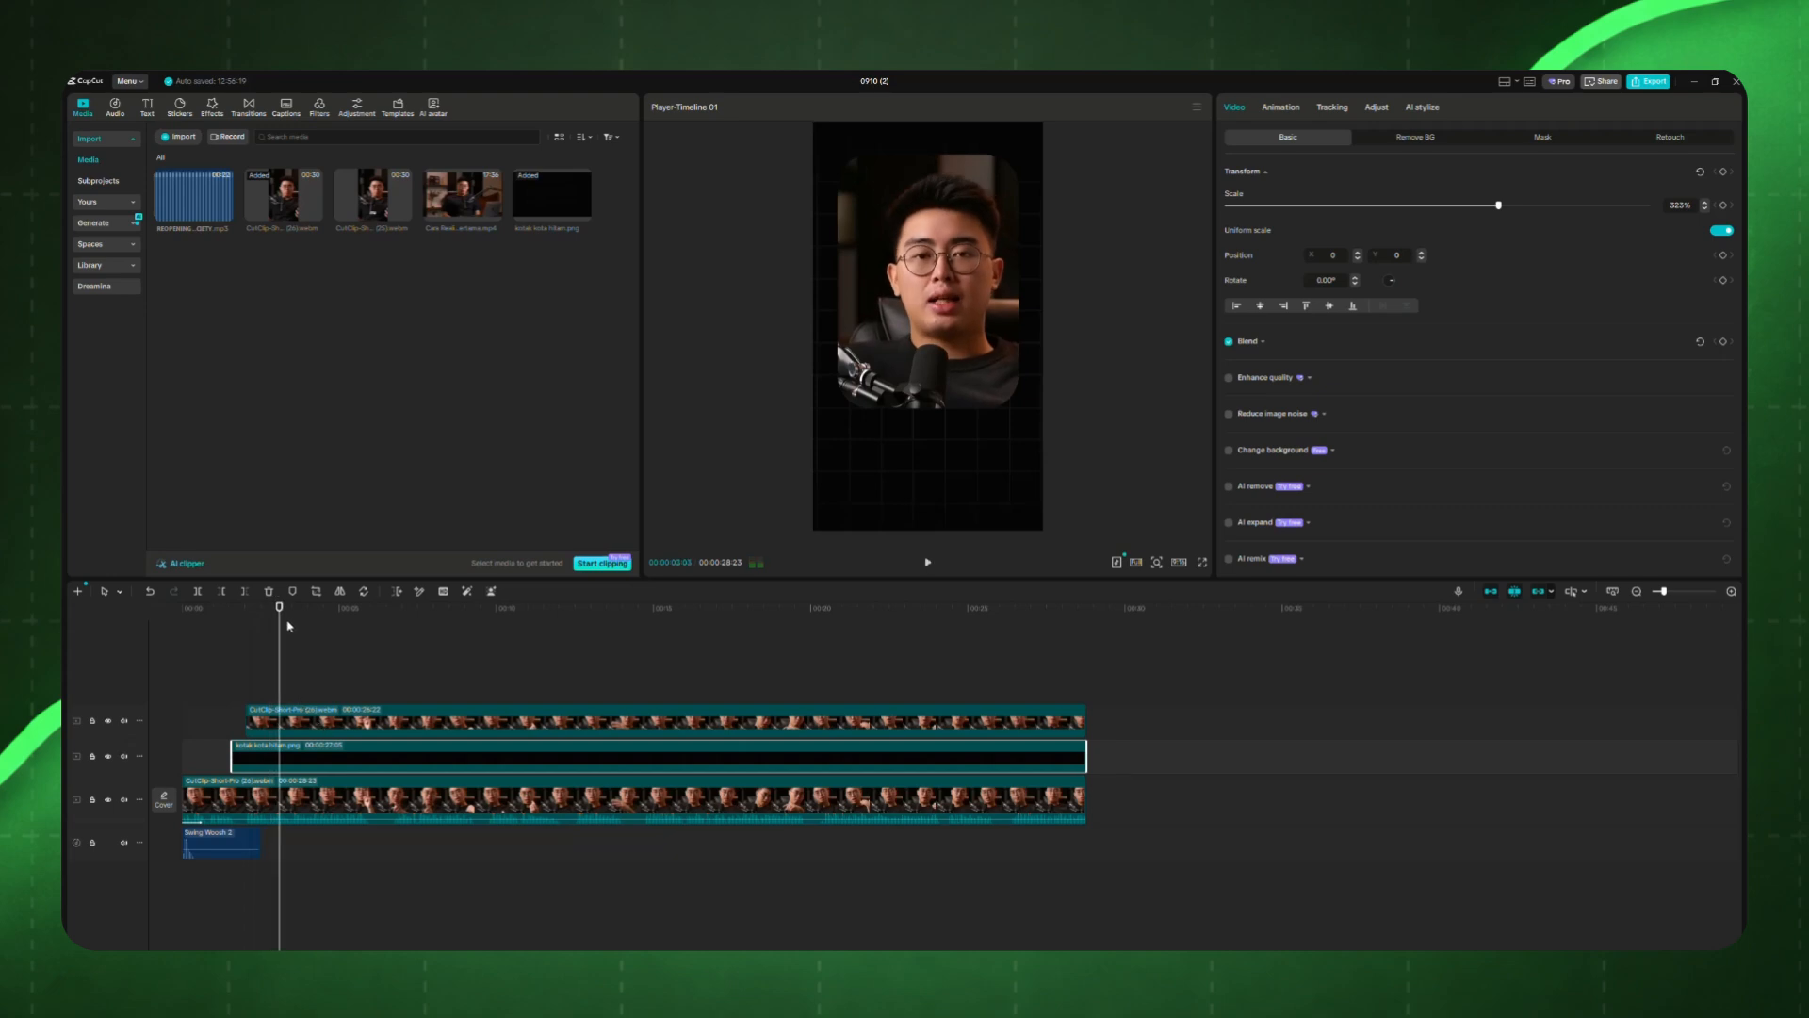
Step: Apply the Fade In entrance animation to the black grid image
left_click_drag(289, 624, 232, 625)
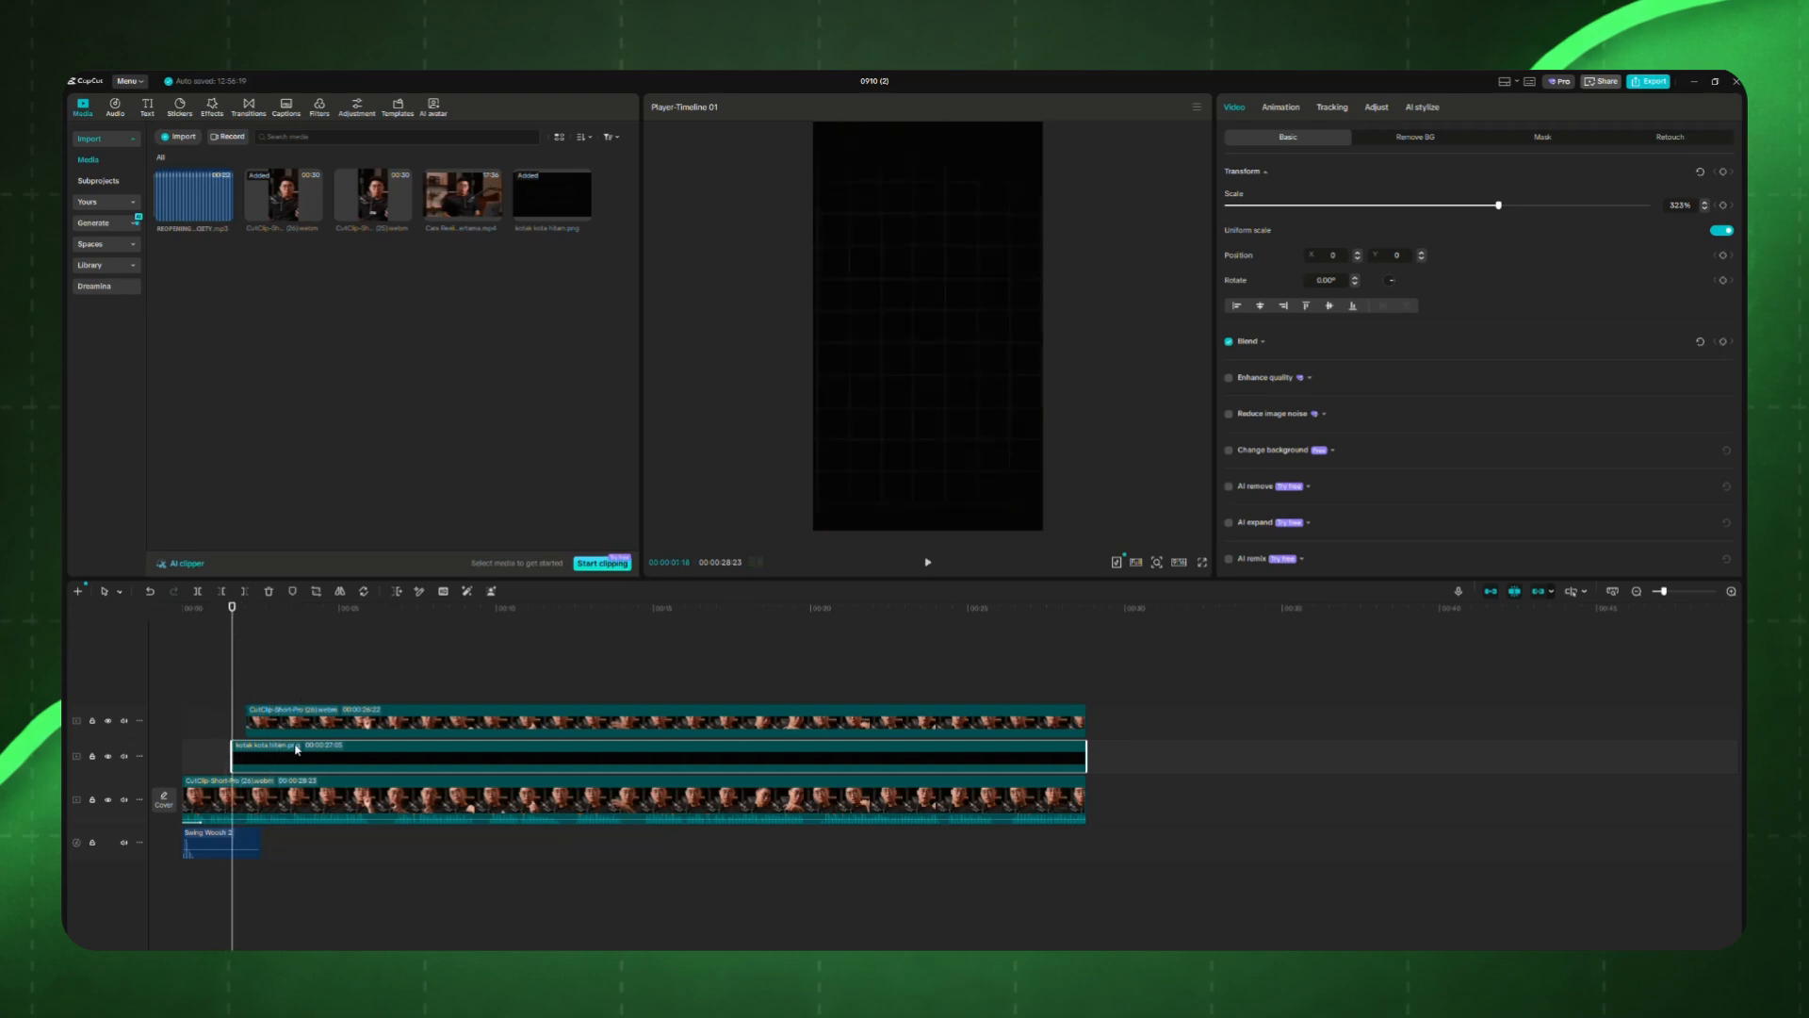
left_click(1282, 108)
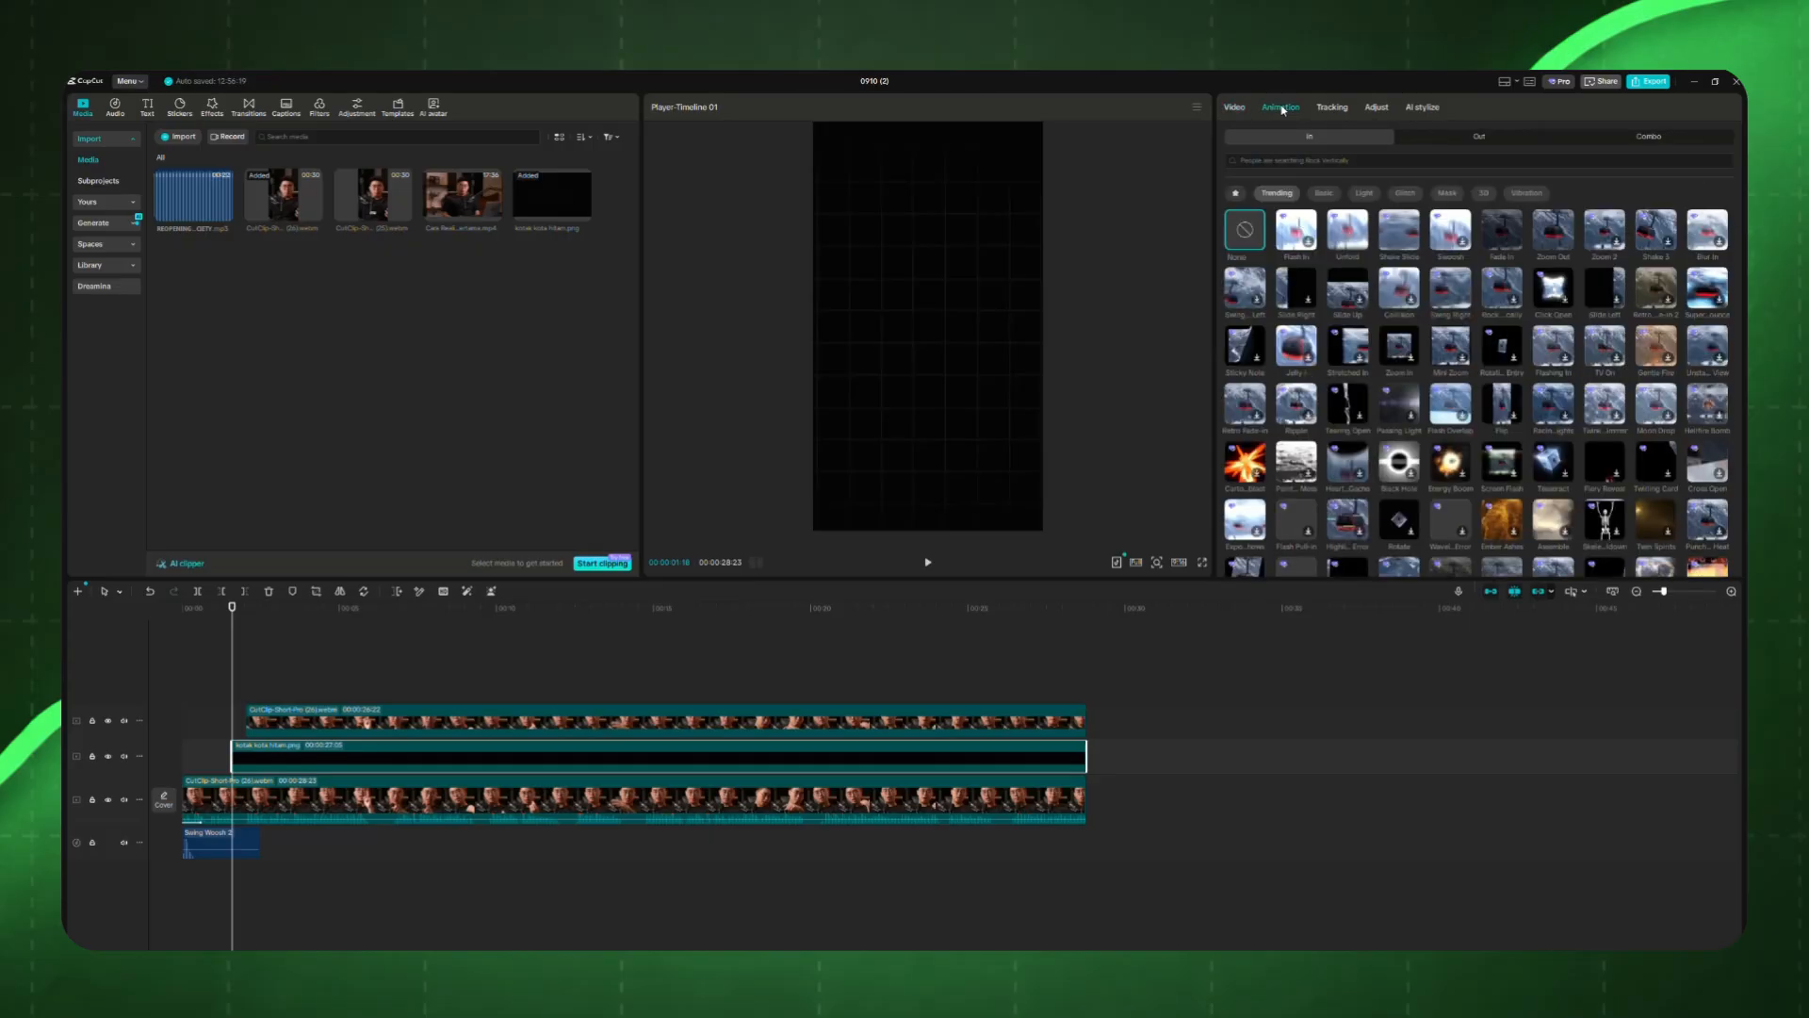
left_click(1501, 229)
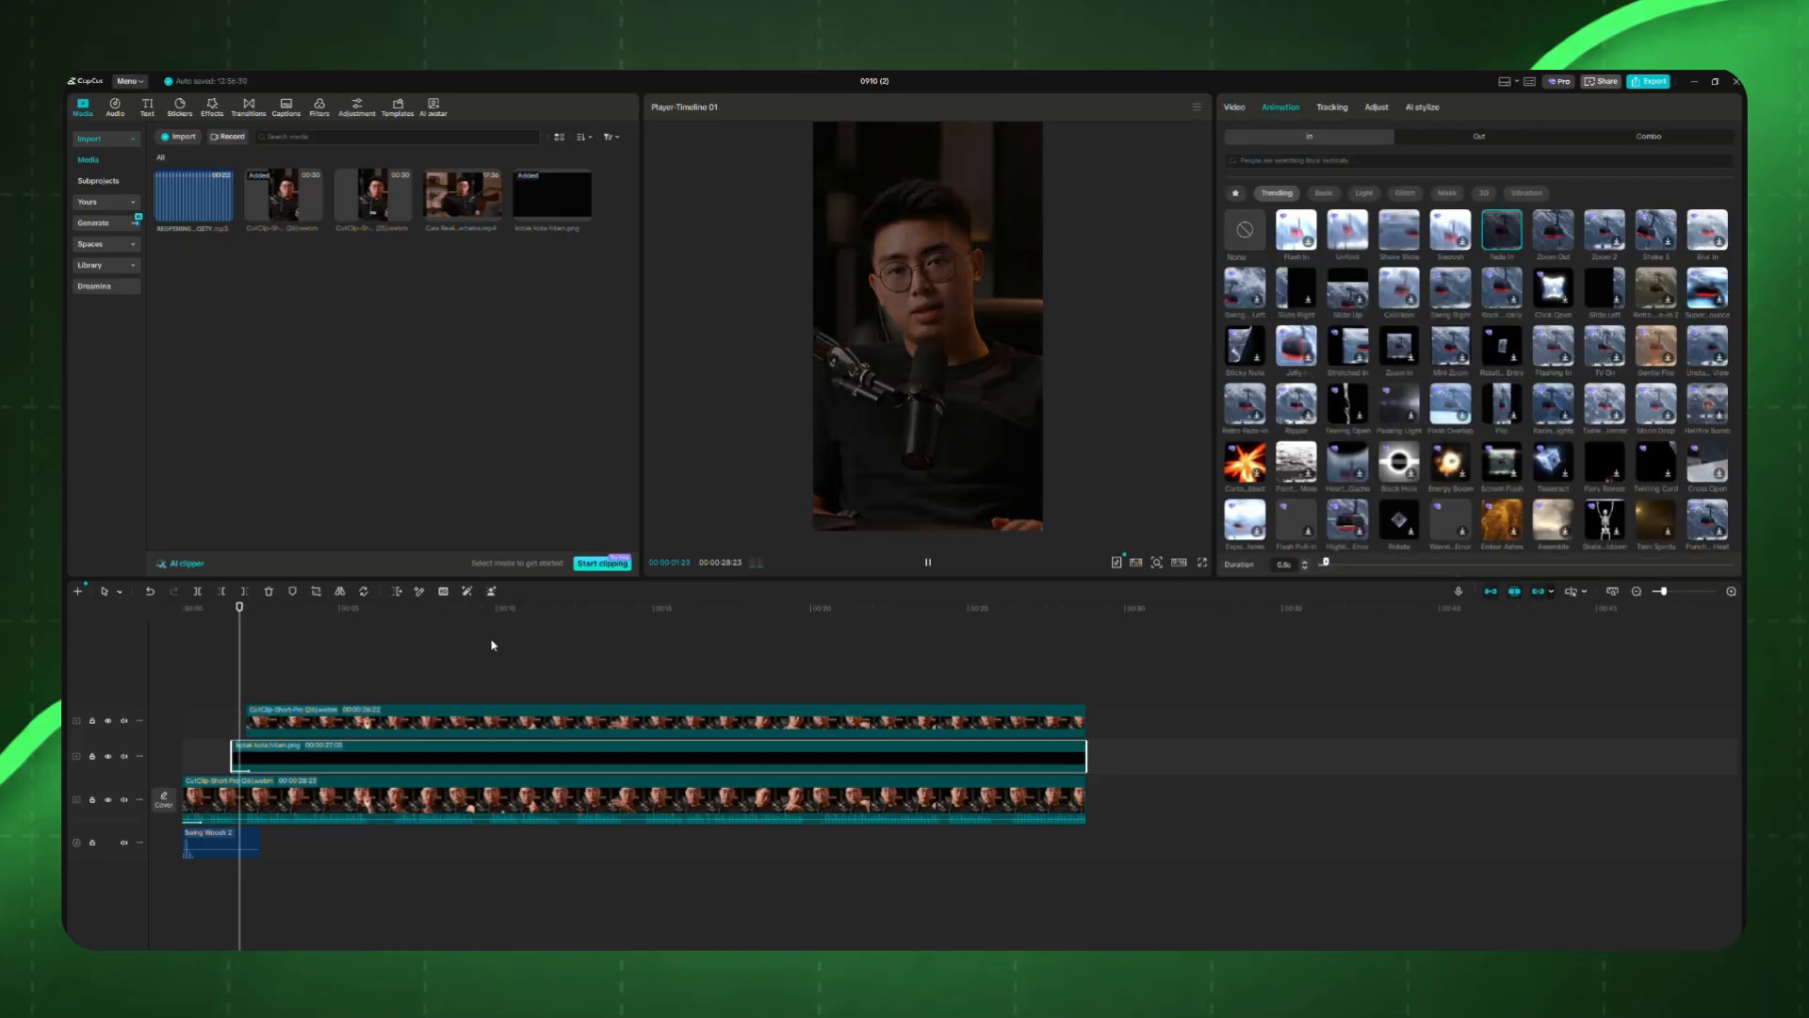
Step: Try moving the whole upper clip earlier to align with the grid image's start, play it, and undo the move
left_click_drag(252, 615, 232, 608)
left_click(270, 731)
left_click_drag(270, 731, 264, 731)
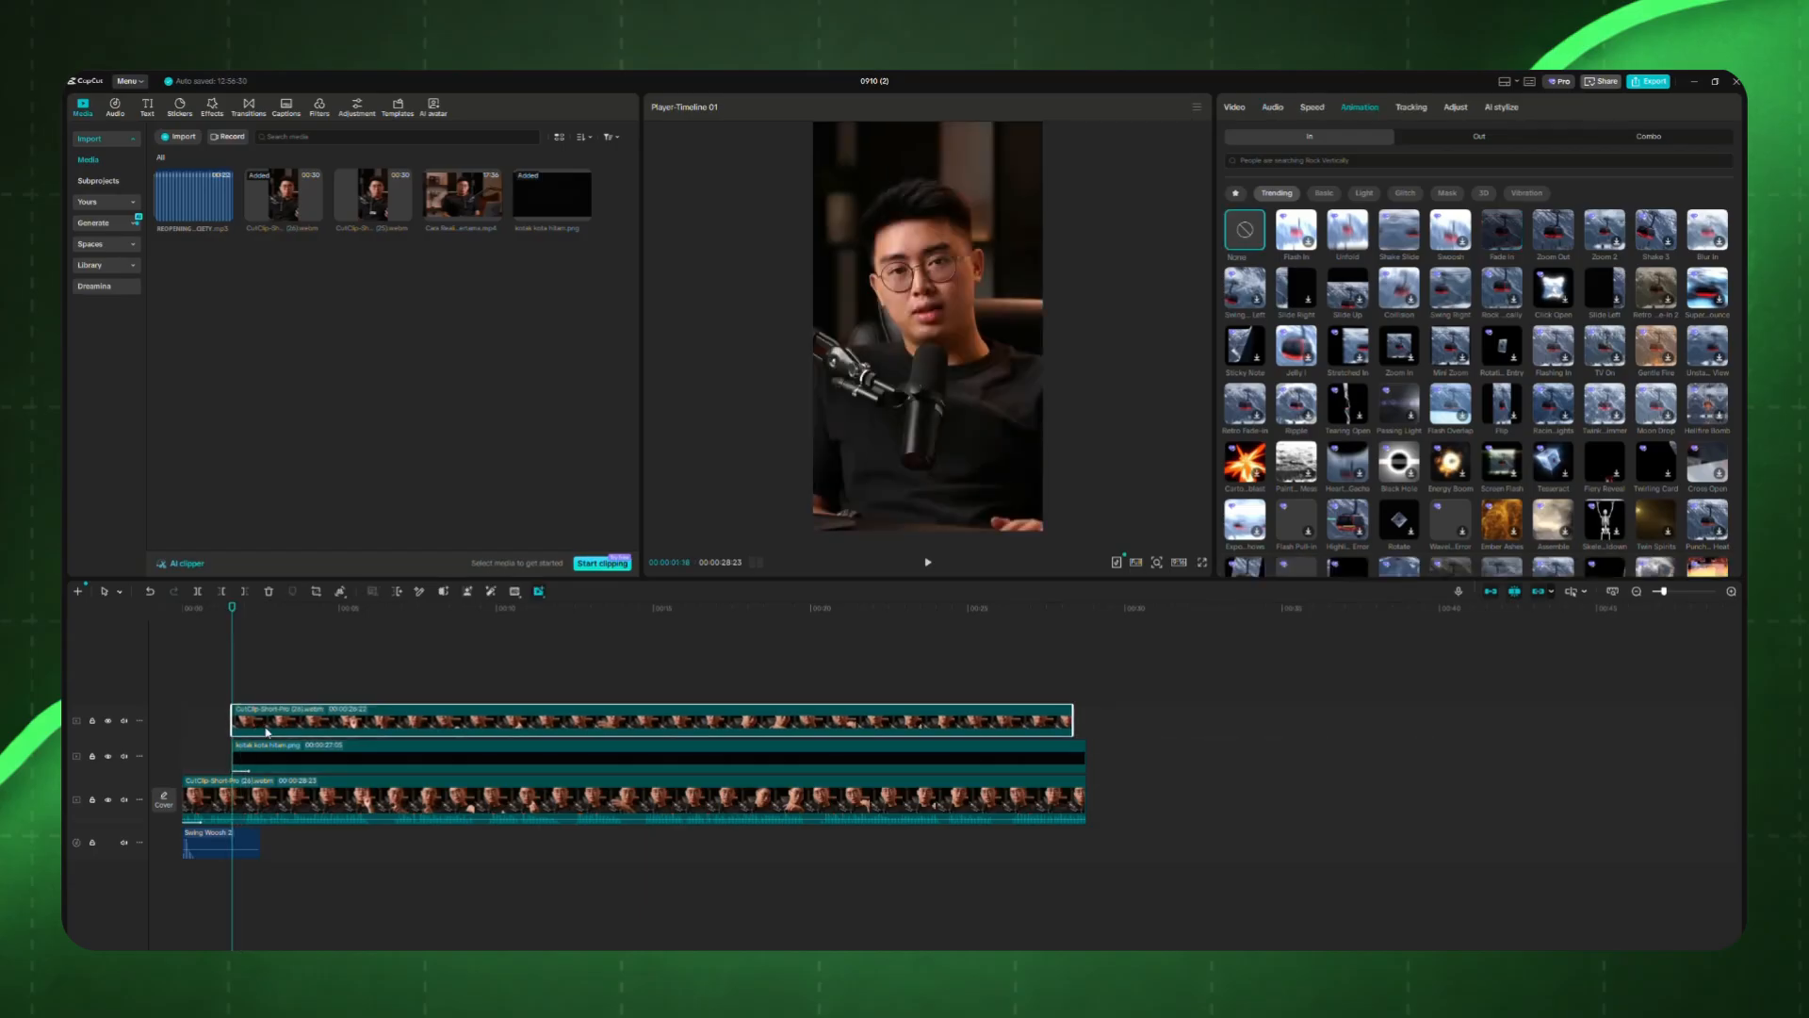
left_click(224, 646)
left_click_drag(223, 612, 129, 618)
key("space")
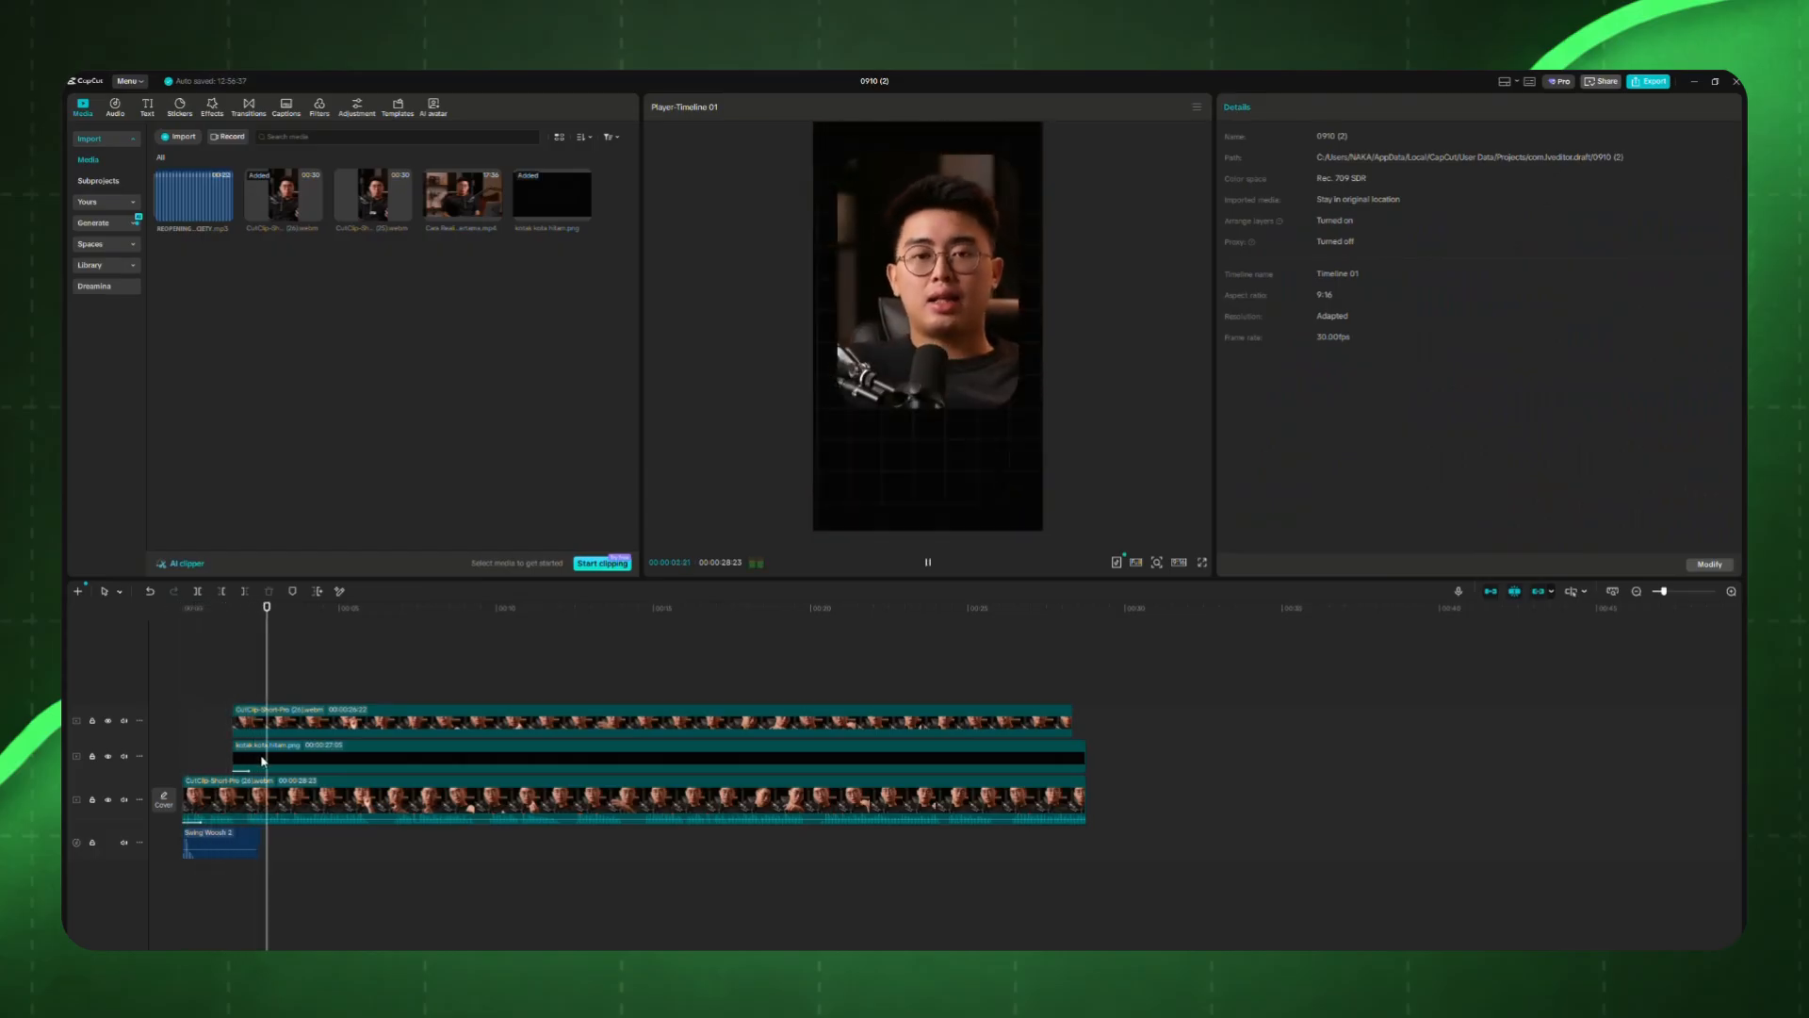
key("space")
key("ctrl+z")
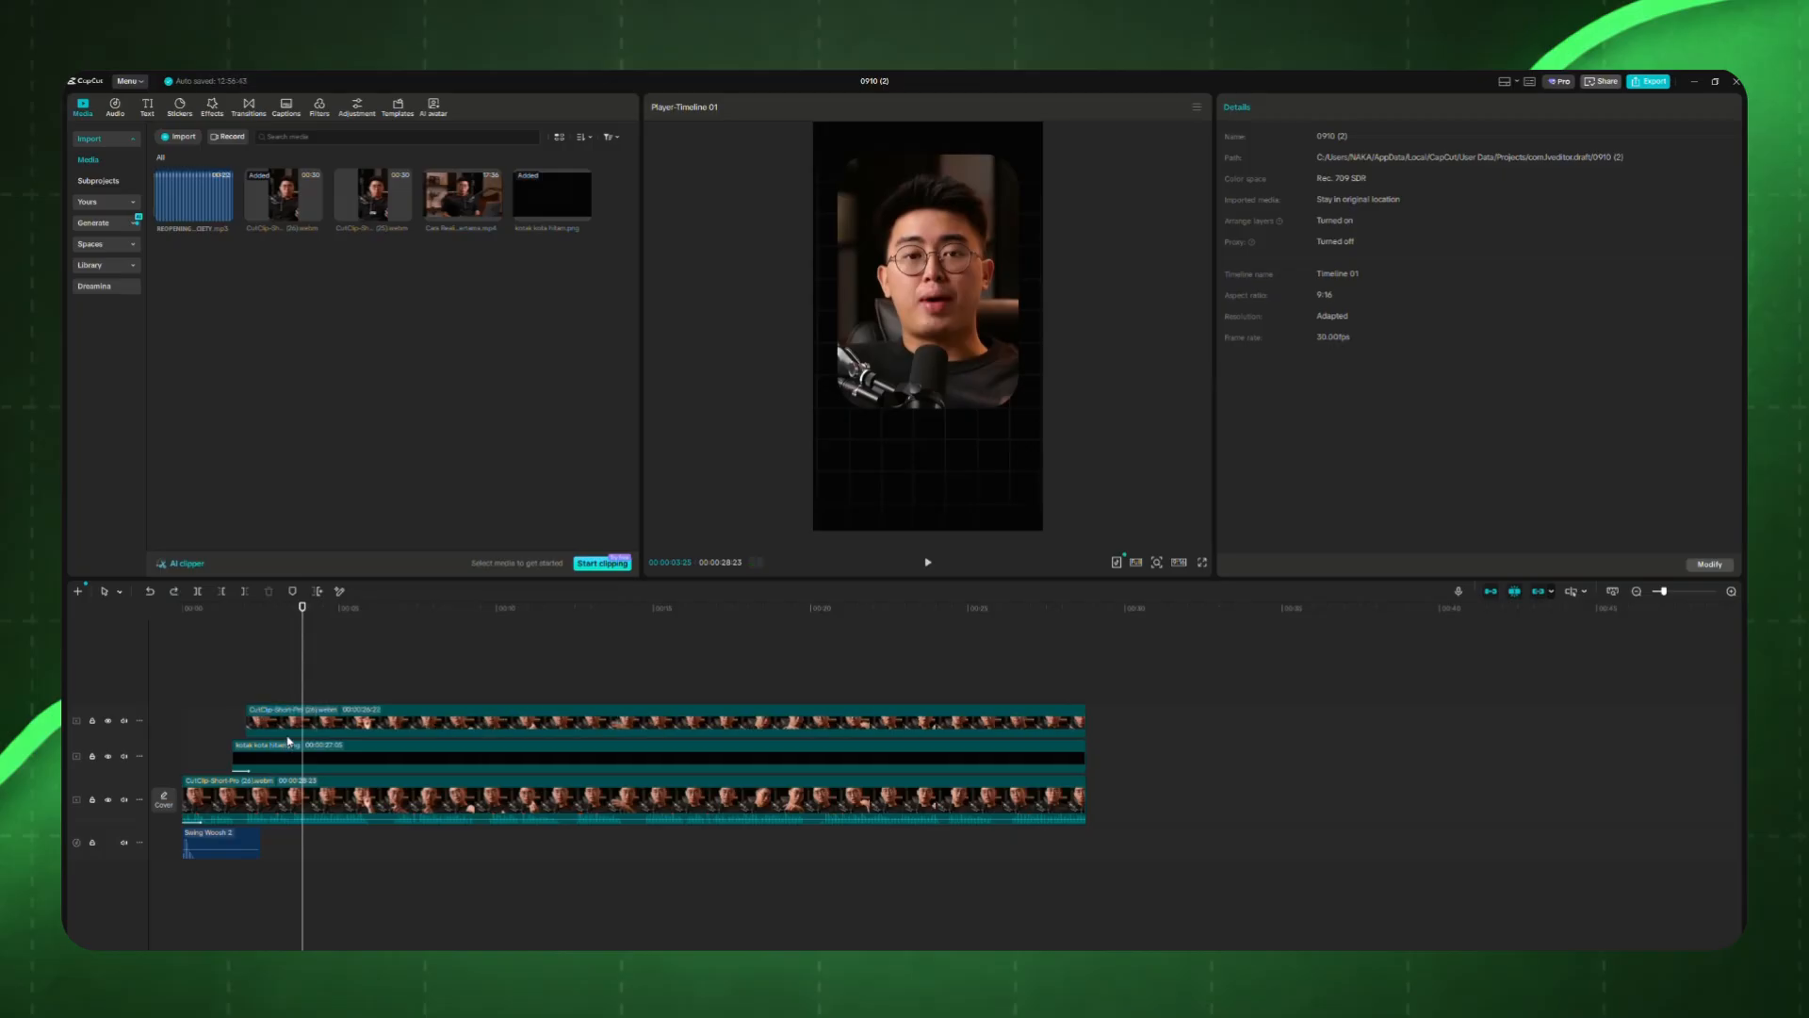
Step: Extend the start of the upper clip back to the grid image's start at 00:00:01:18, and play the opening
left_click(233, 718)
left_click(218, 687)
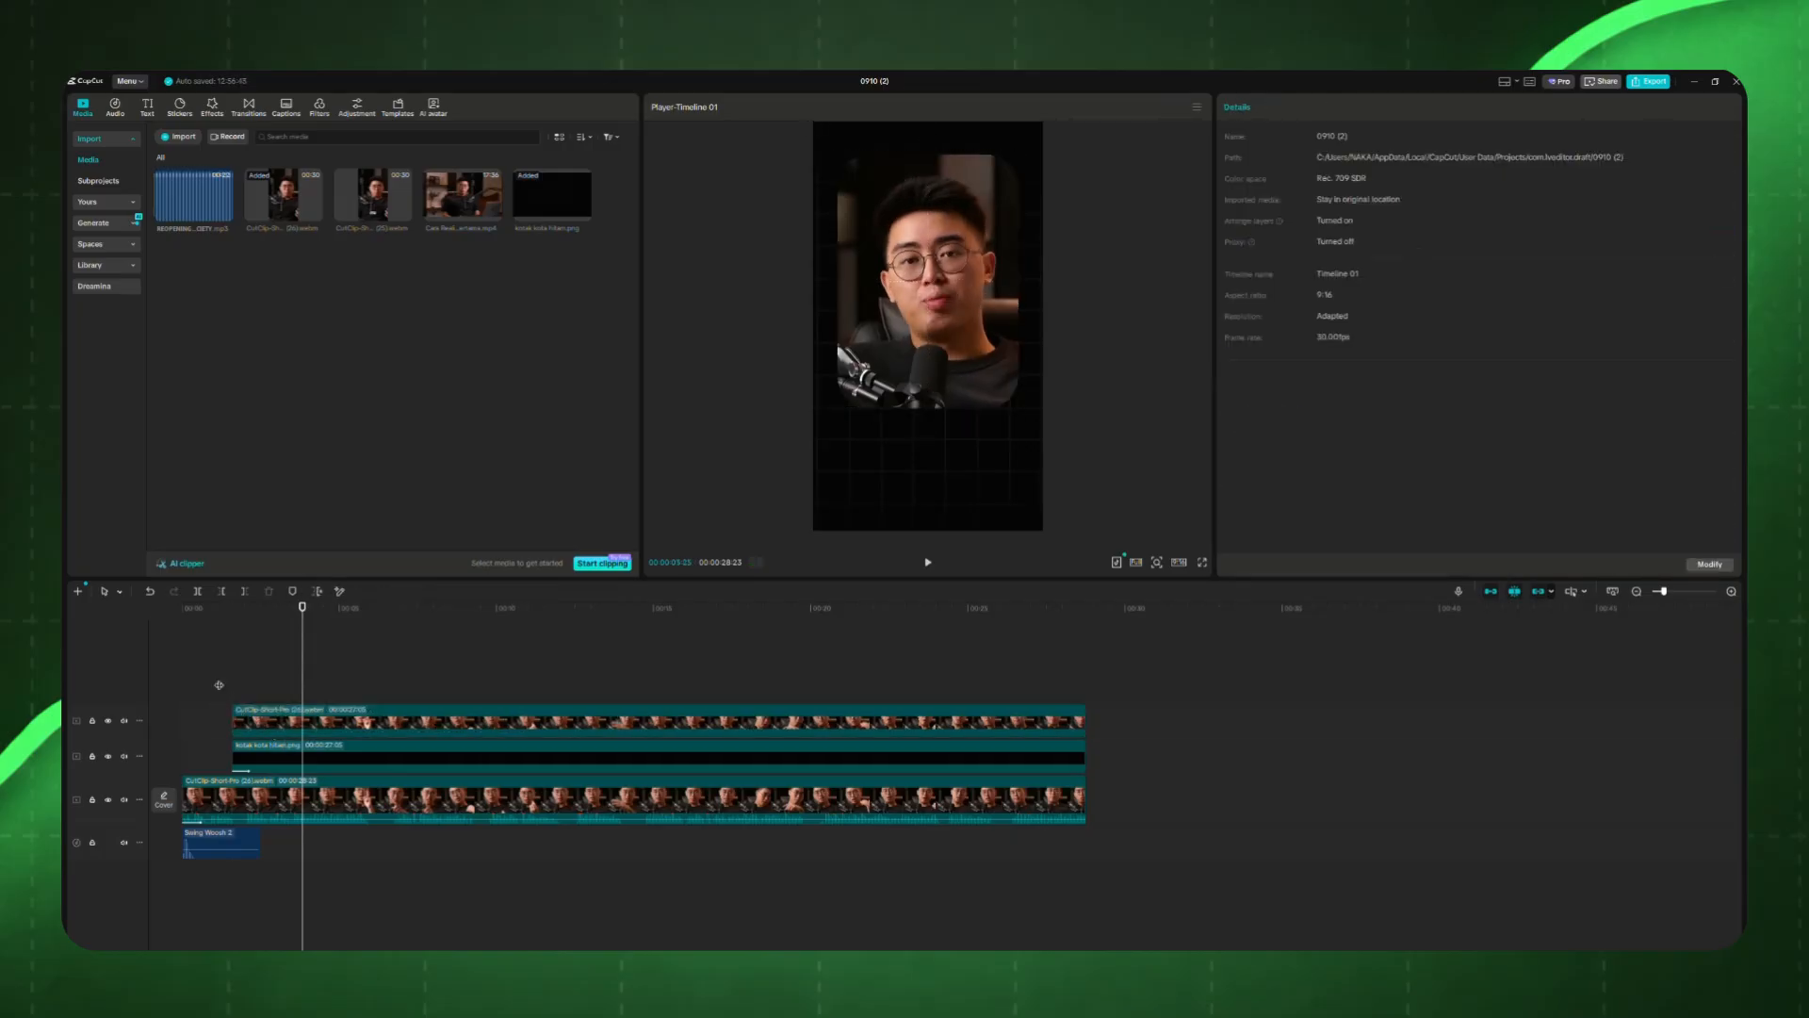
left_click_drag(226, 609, 182, 609)
key("space")
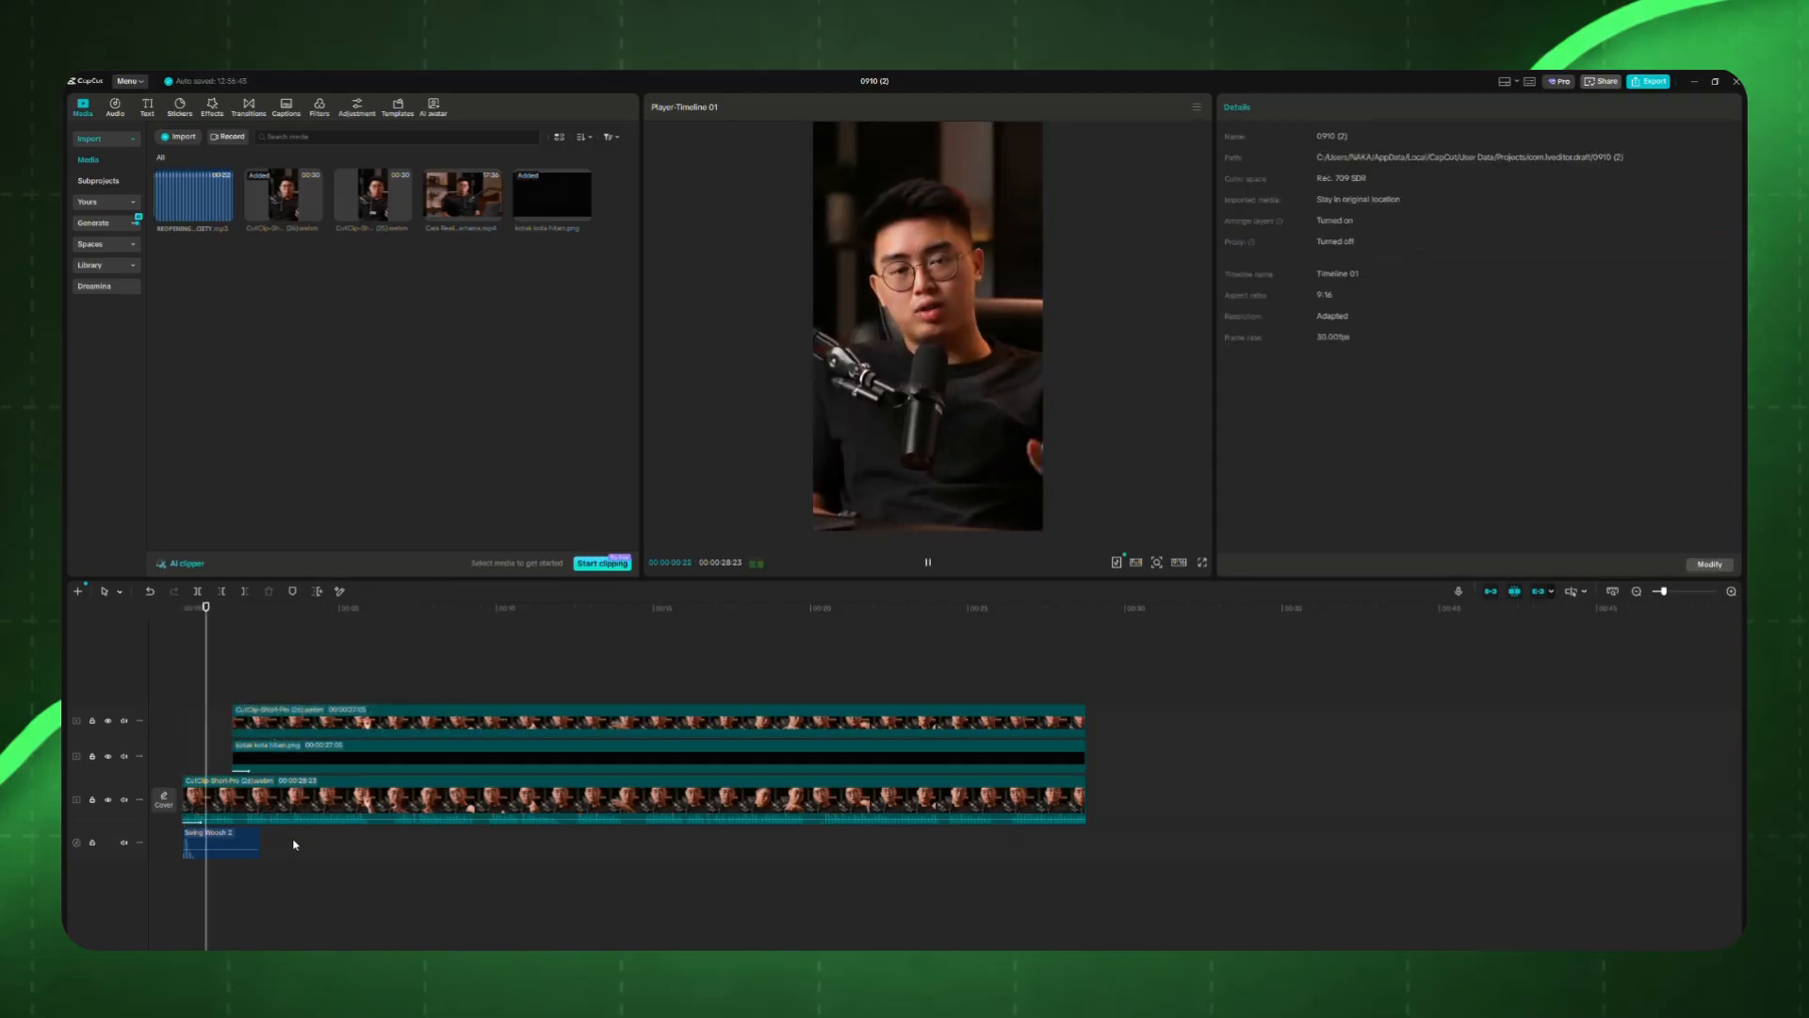
key("space")
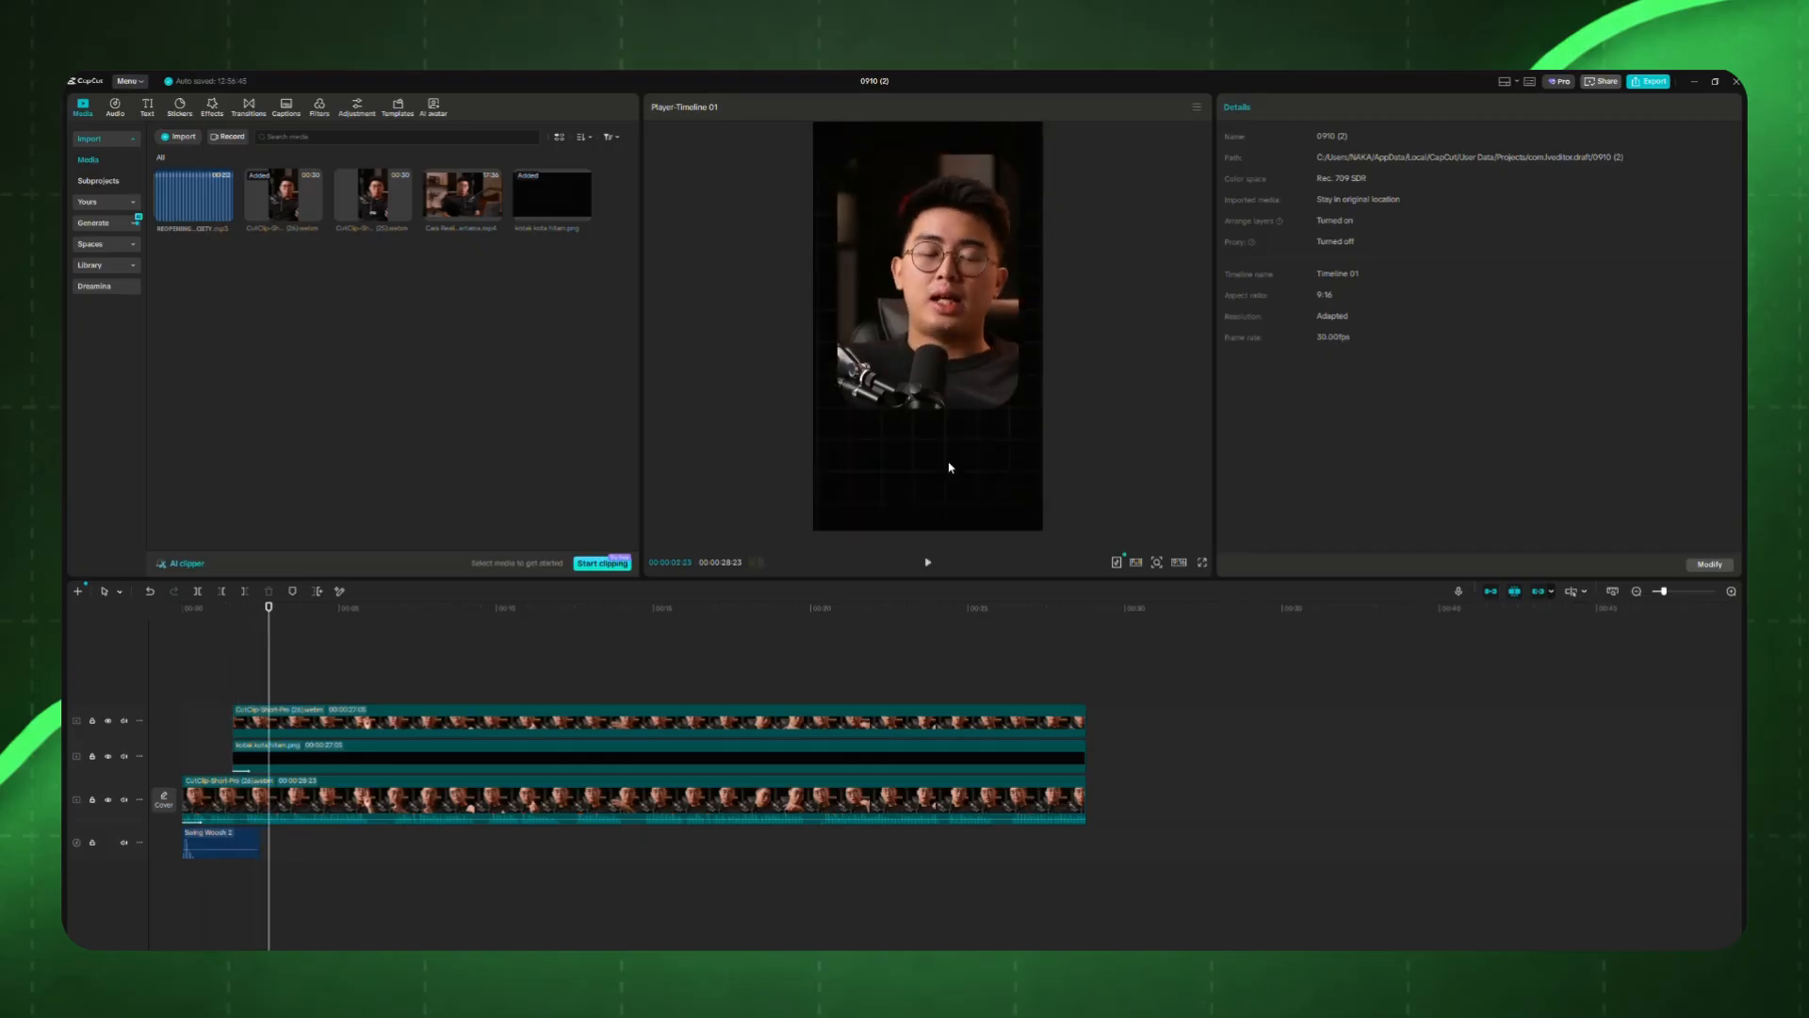
left_click_drag(264, 613, 105, 620)
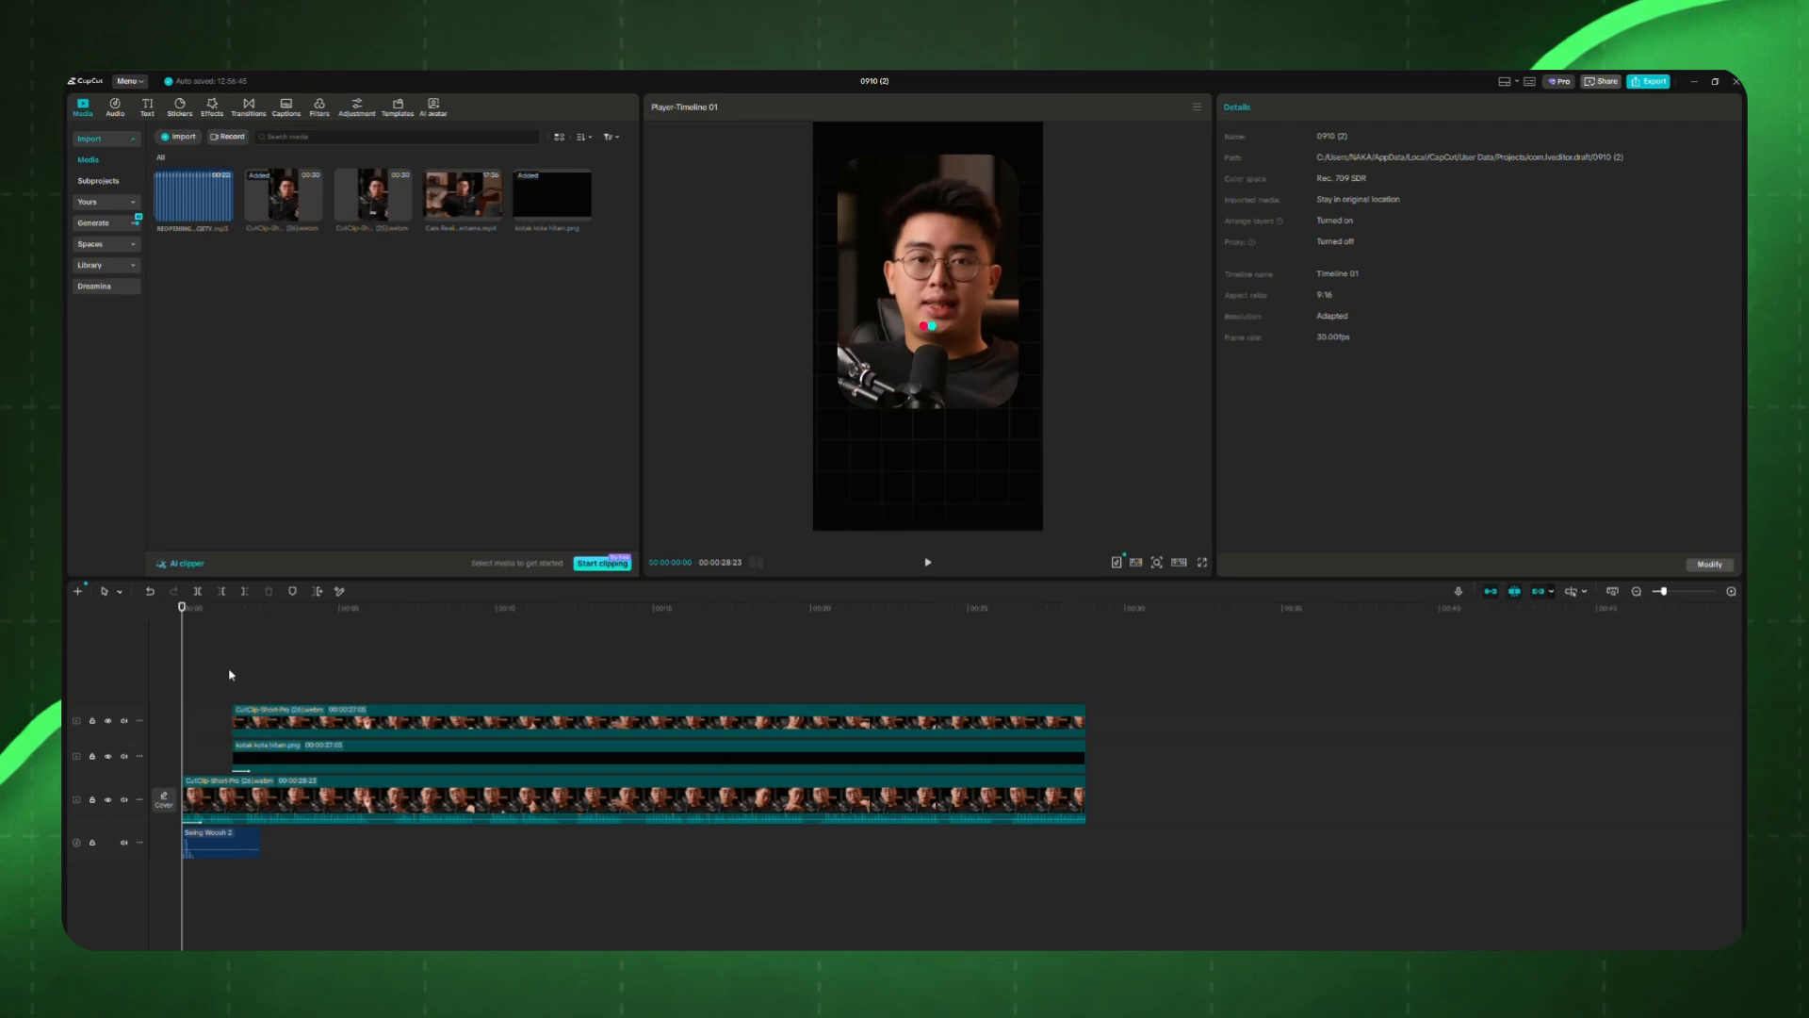
key("space")
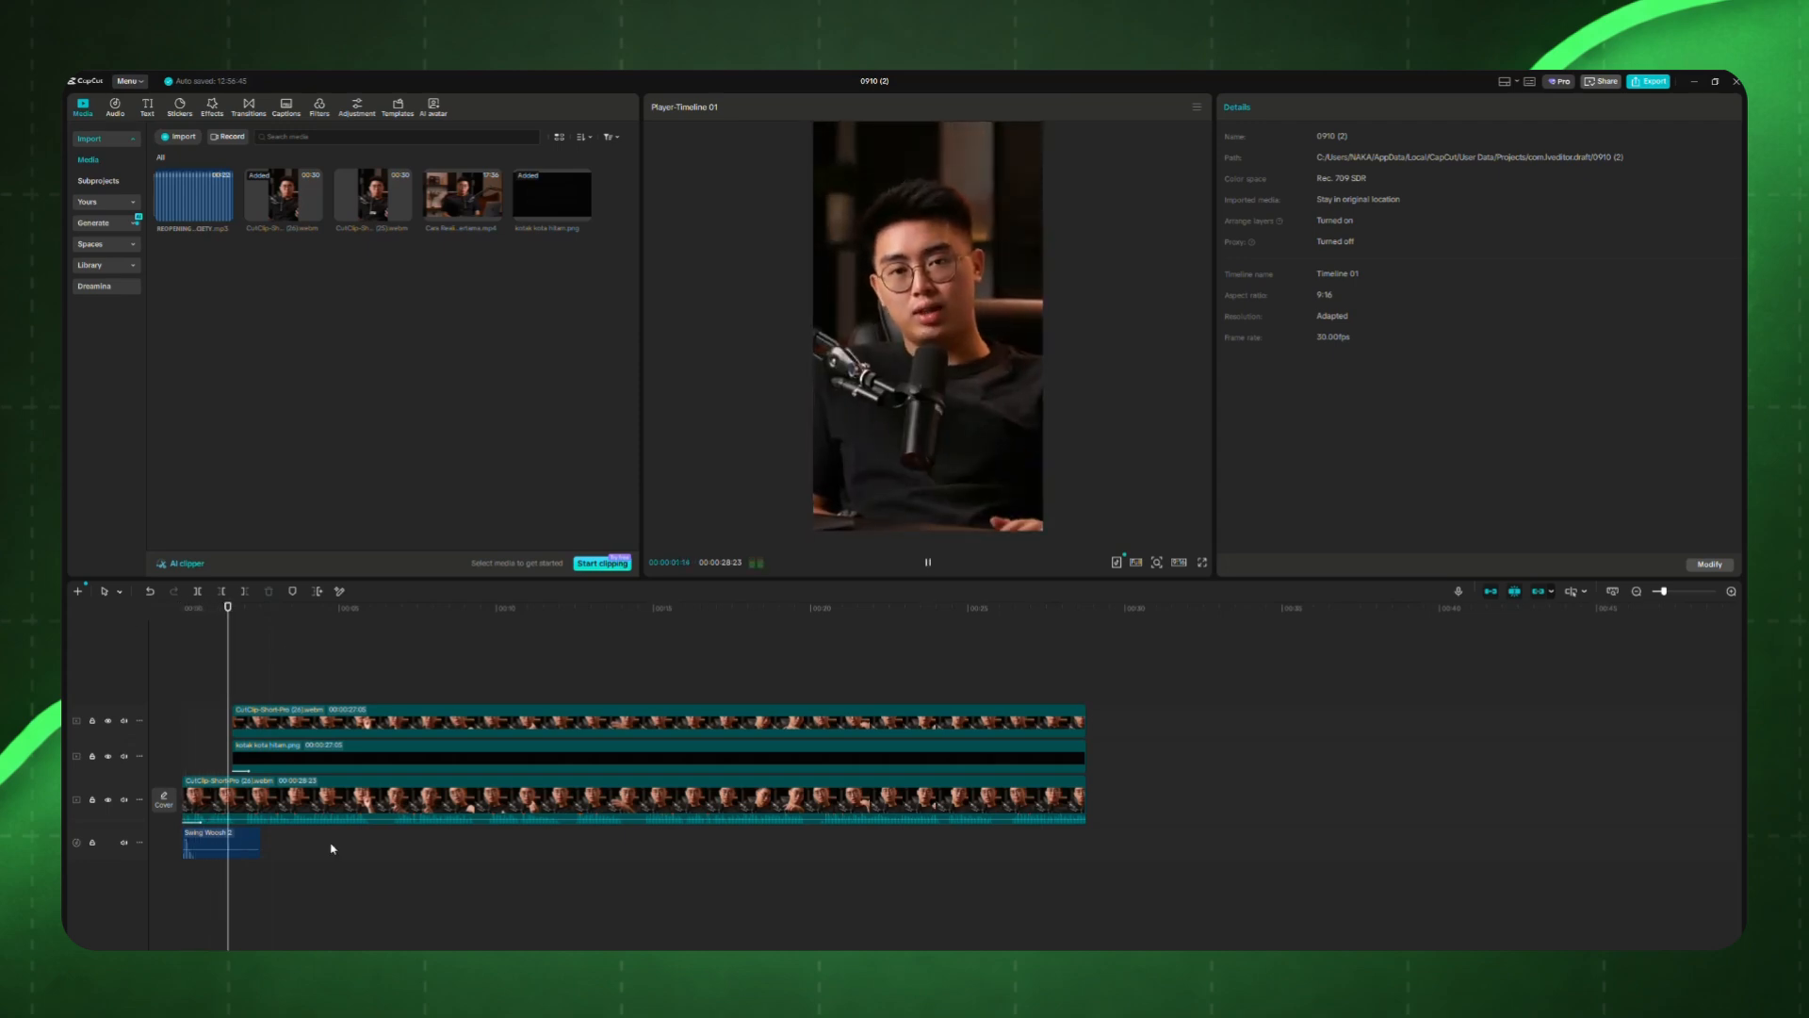
key("space")
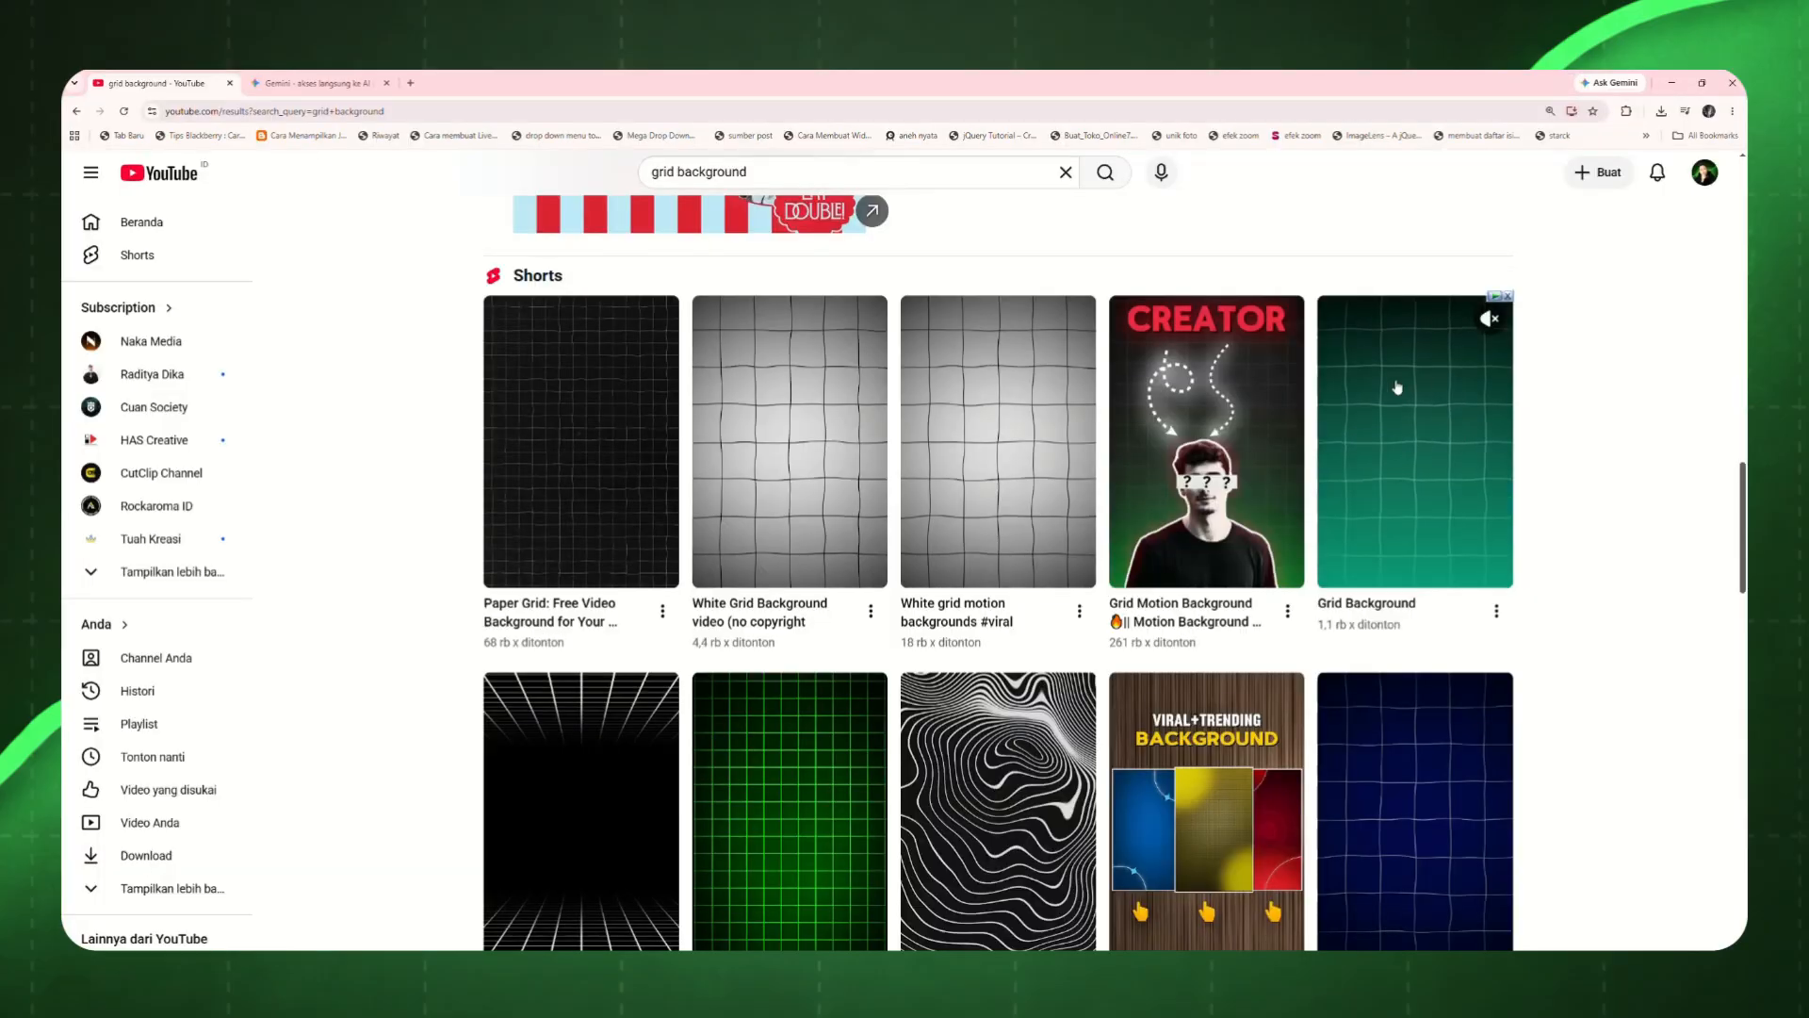
Step: Switch to YouTube and look through the Shorts with grid motion backgrounds in other colours
mouse_move(1420, 397)
scroll(1705, 571, "down", 3)
scroll(1656, 556, "up", 6)
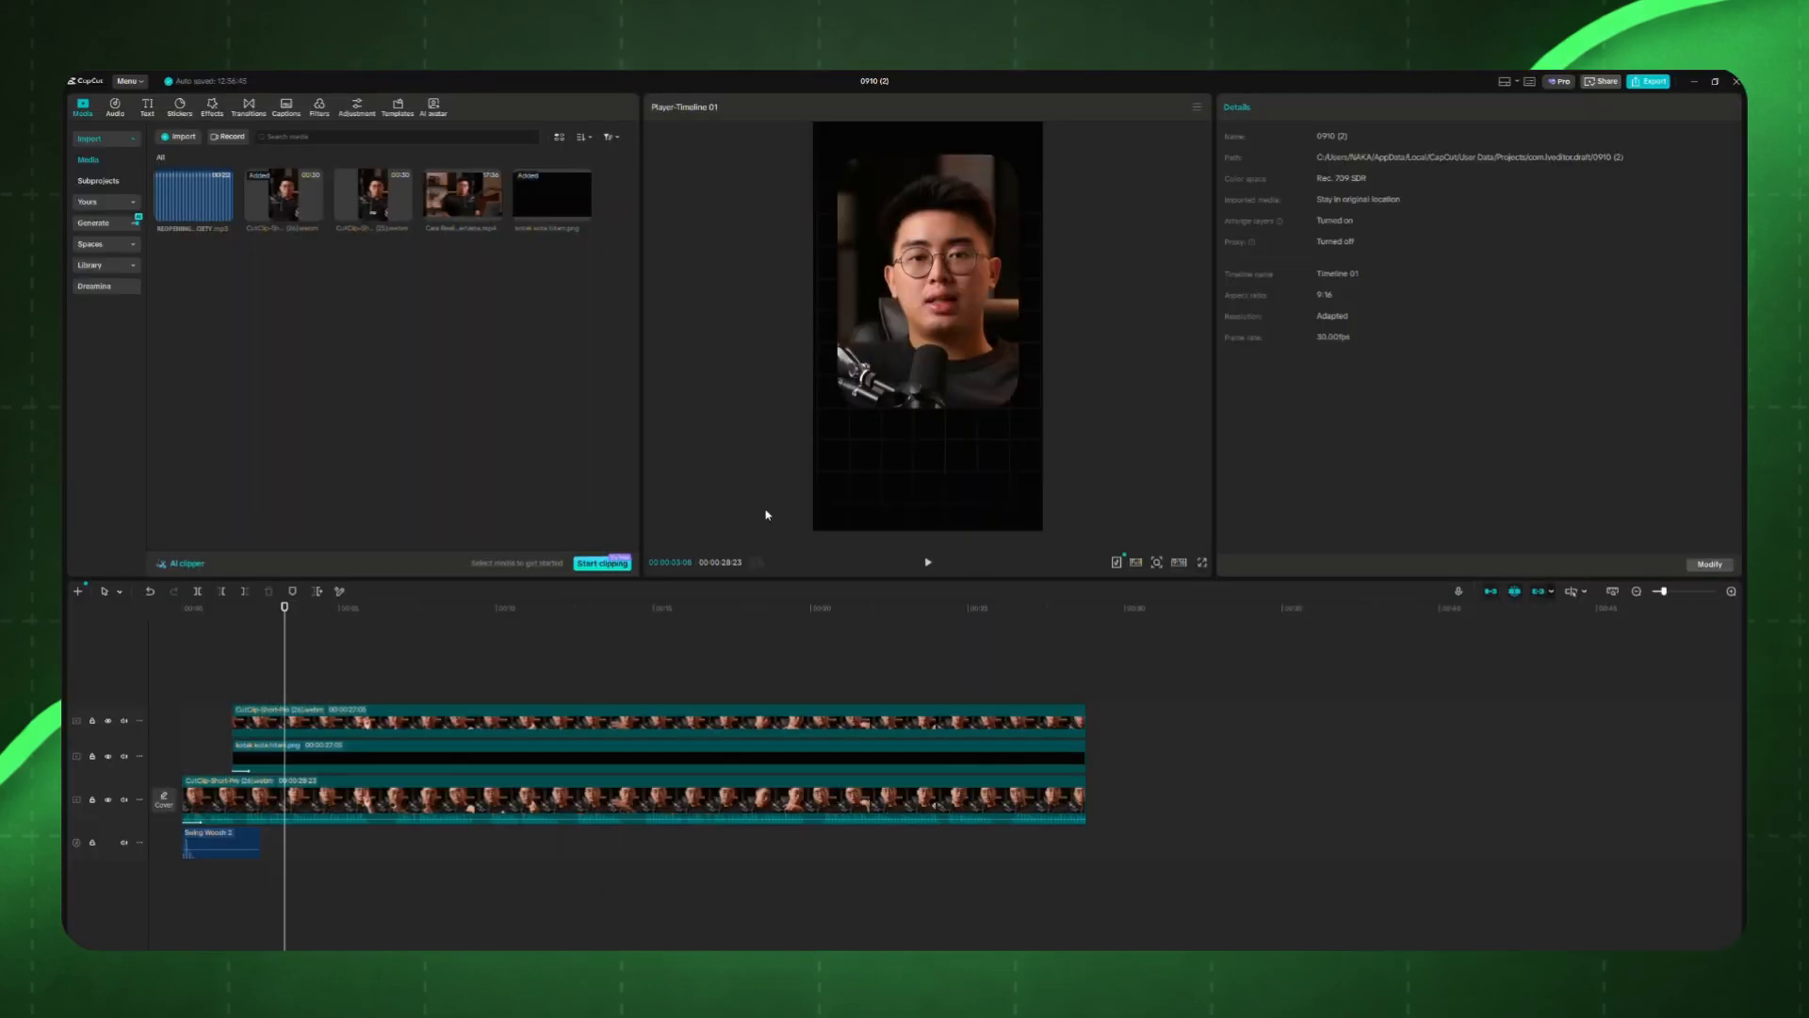
Step: Return to CapCut and play the short from the beginning to review the change to the masked layout
left_click(185, 622)
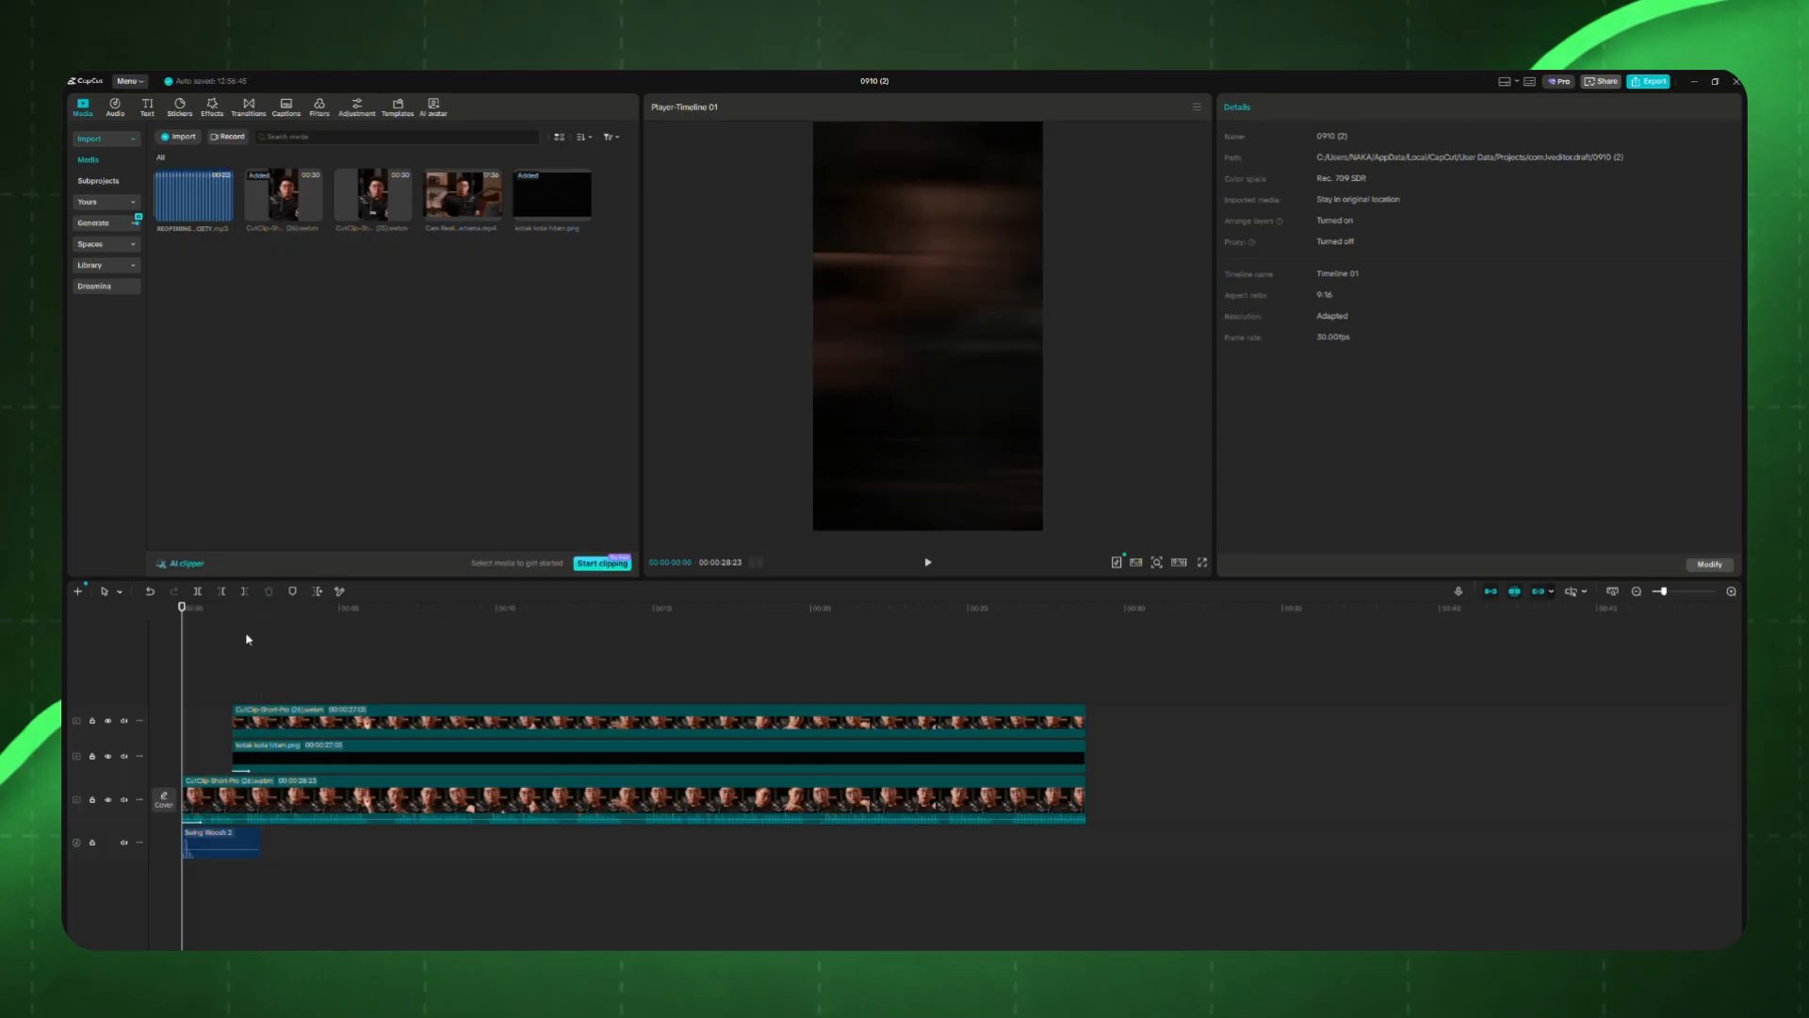
key("space")
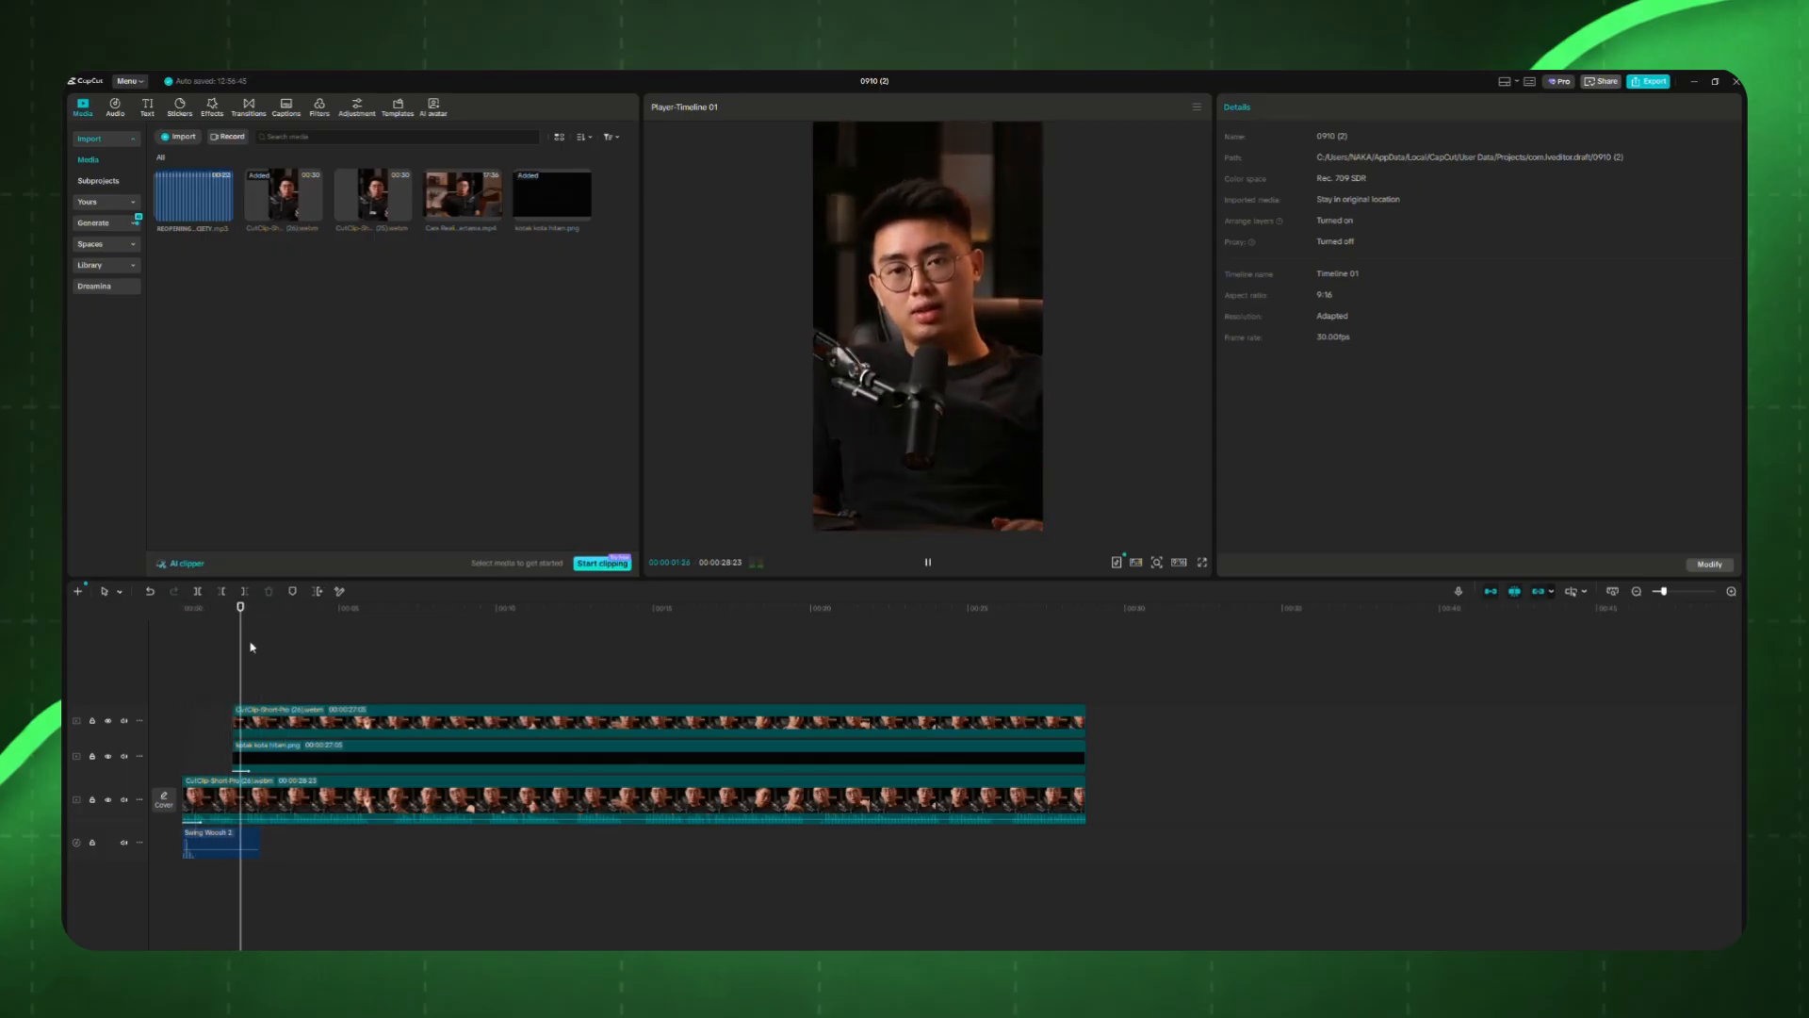
key("space")
Step: Move the upper masked clip up in the frame to a vertical position of about 121
left_click(400, 714)
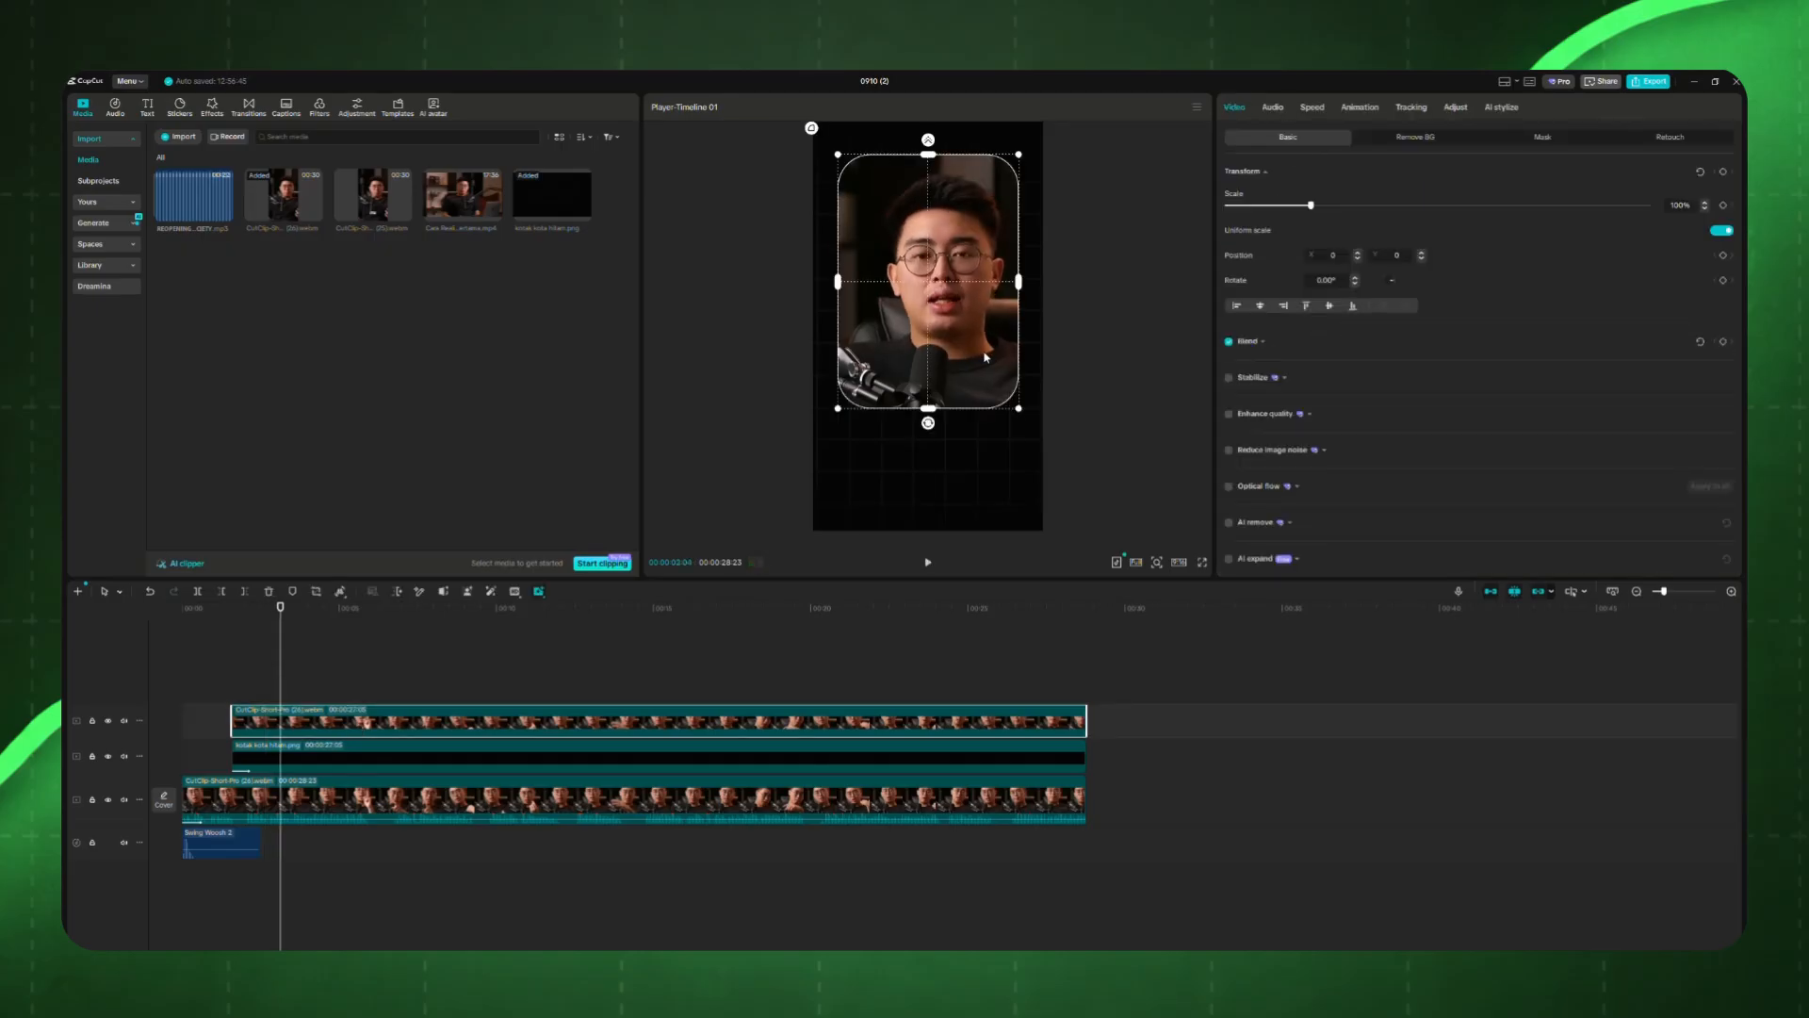
left_click(519, 744)
left_click(590, 728)
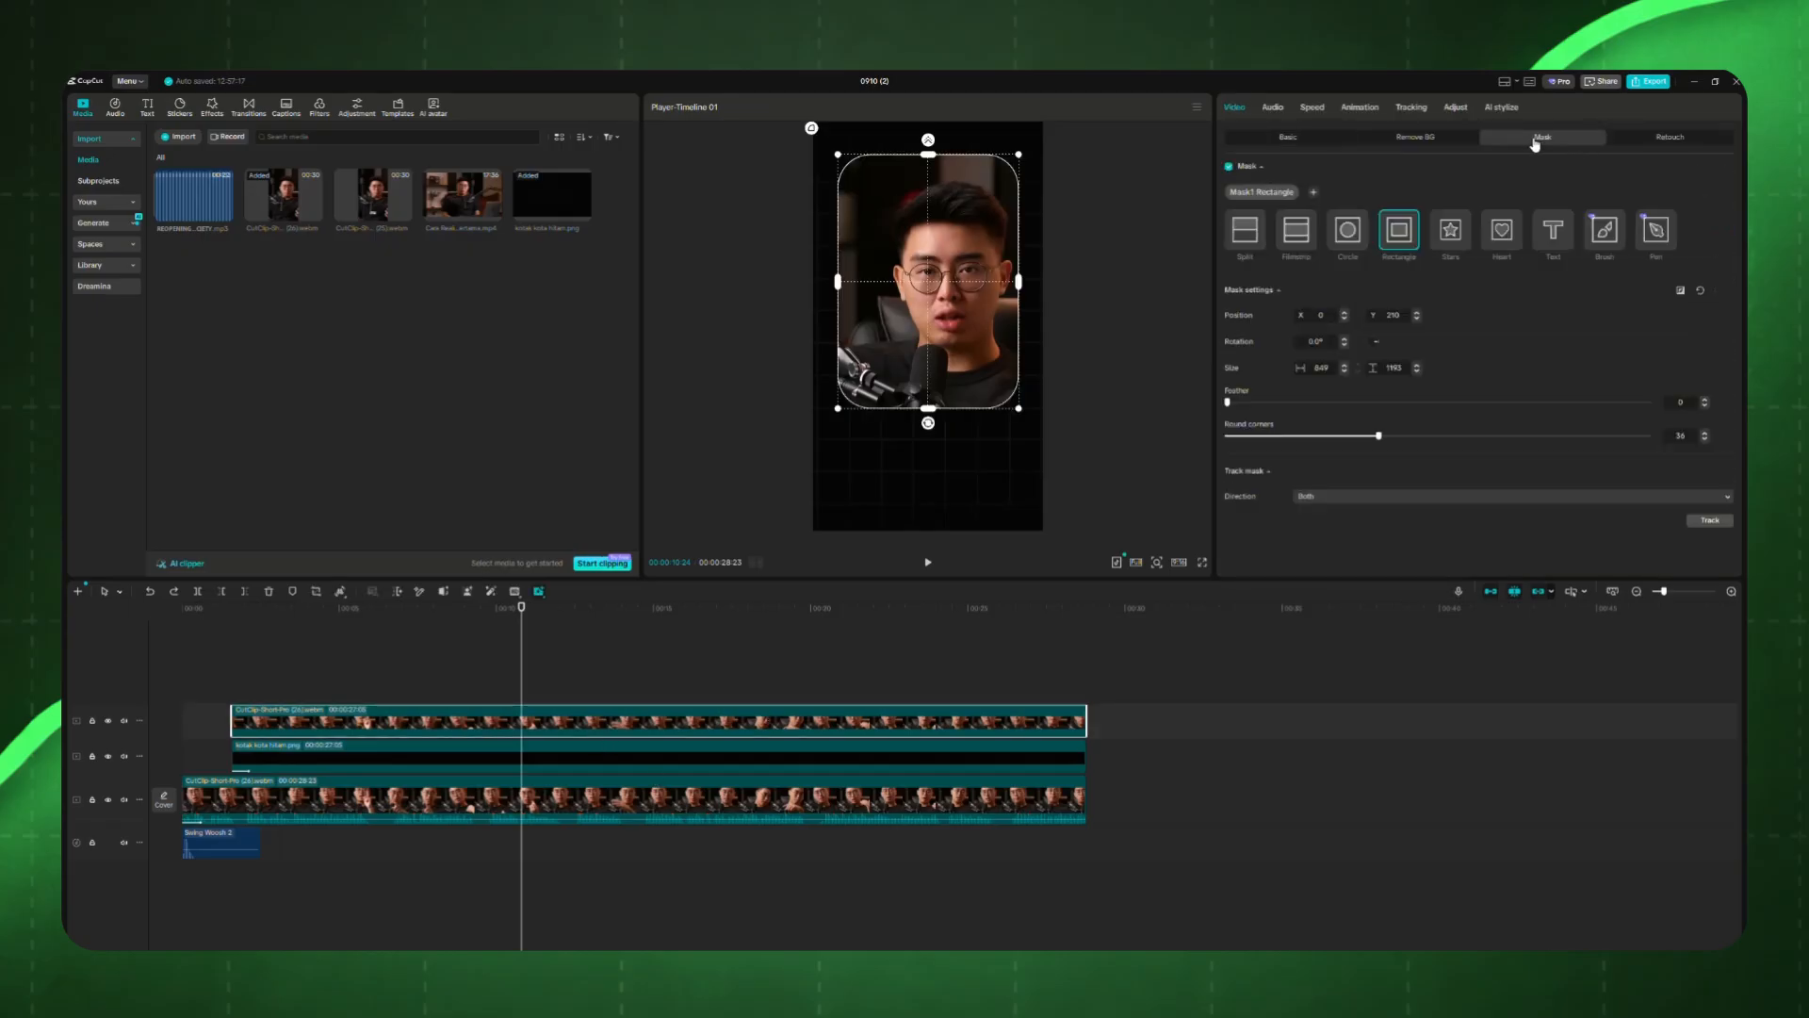
mouse_move(918, 279)
left_mouse_down()
mouse_move(922, 259)
mouse_move(932, 274)
left_mouse_up()
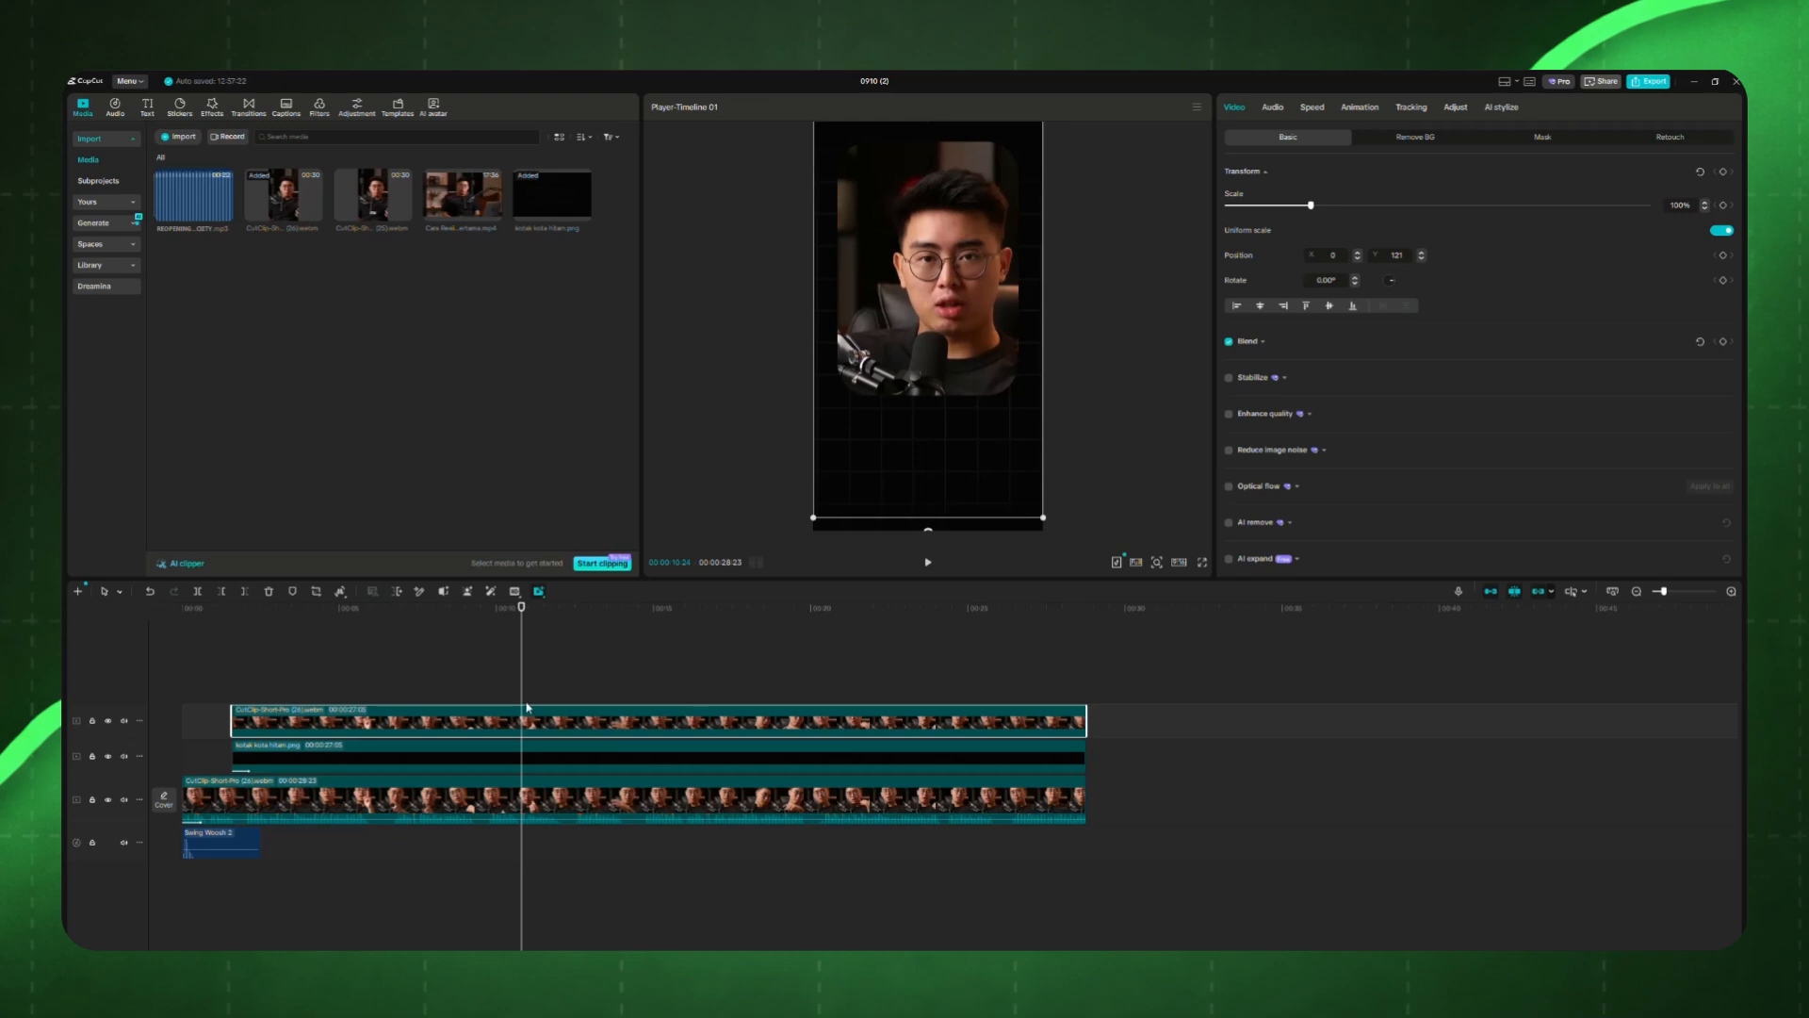
Step: Play the opening again to check the repositioned clip, and return the playhead to the start of the masked clip
left_click(211, 661)
key("Home")
key("space")
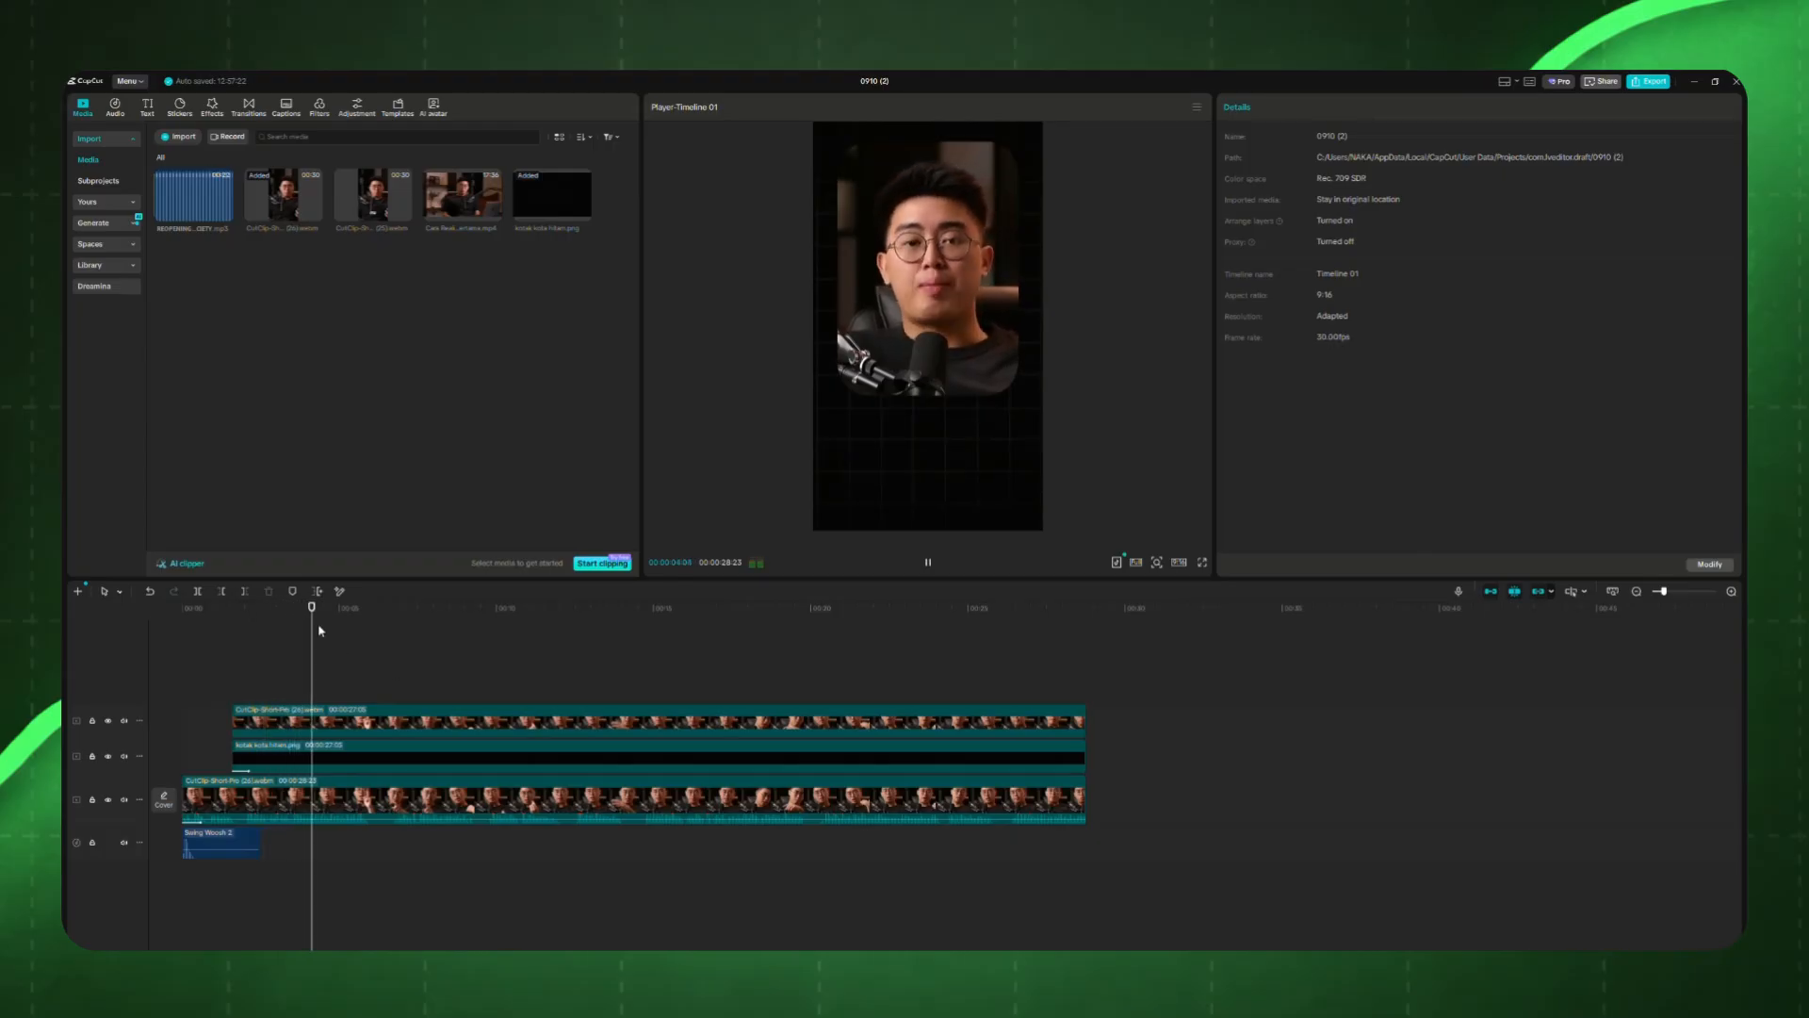
left_click(204, 609)
key("space")
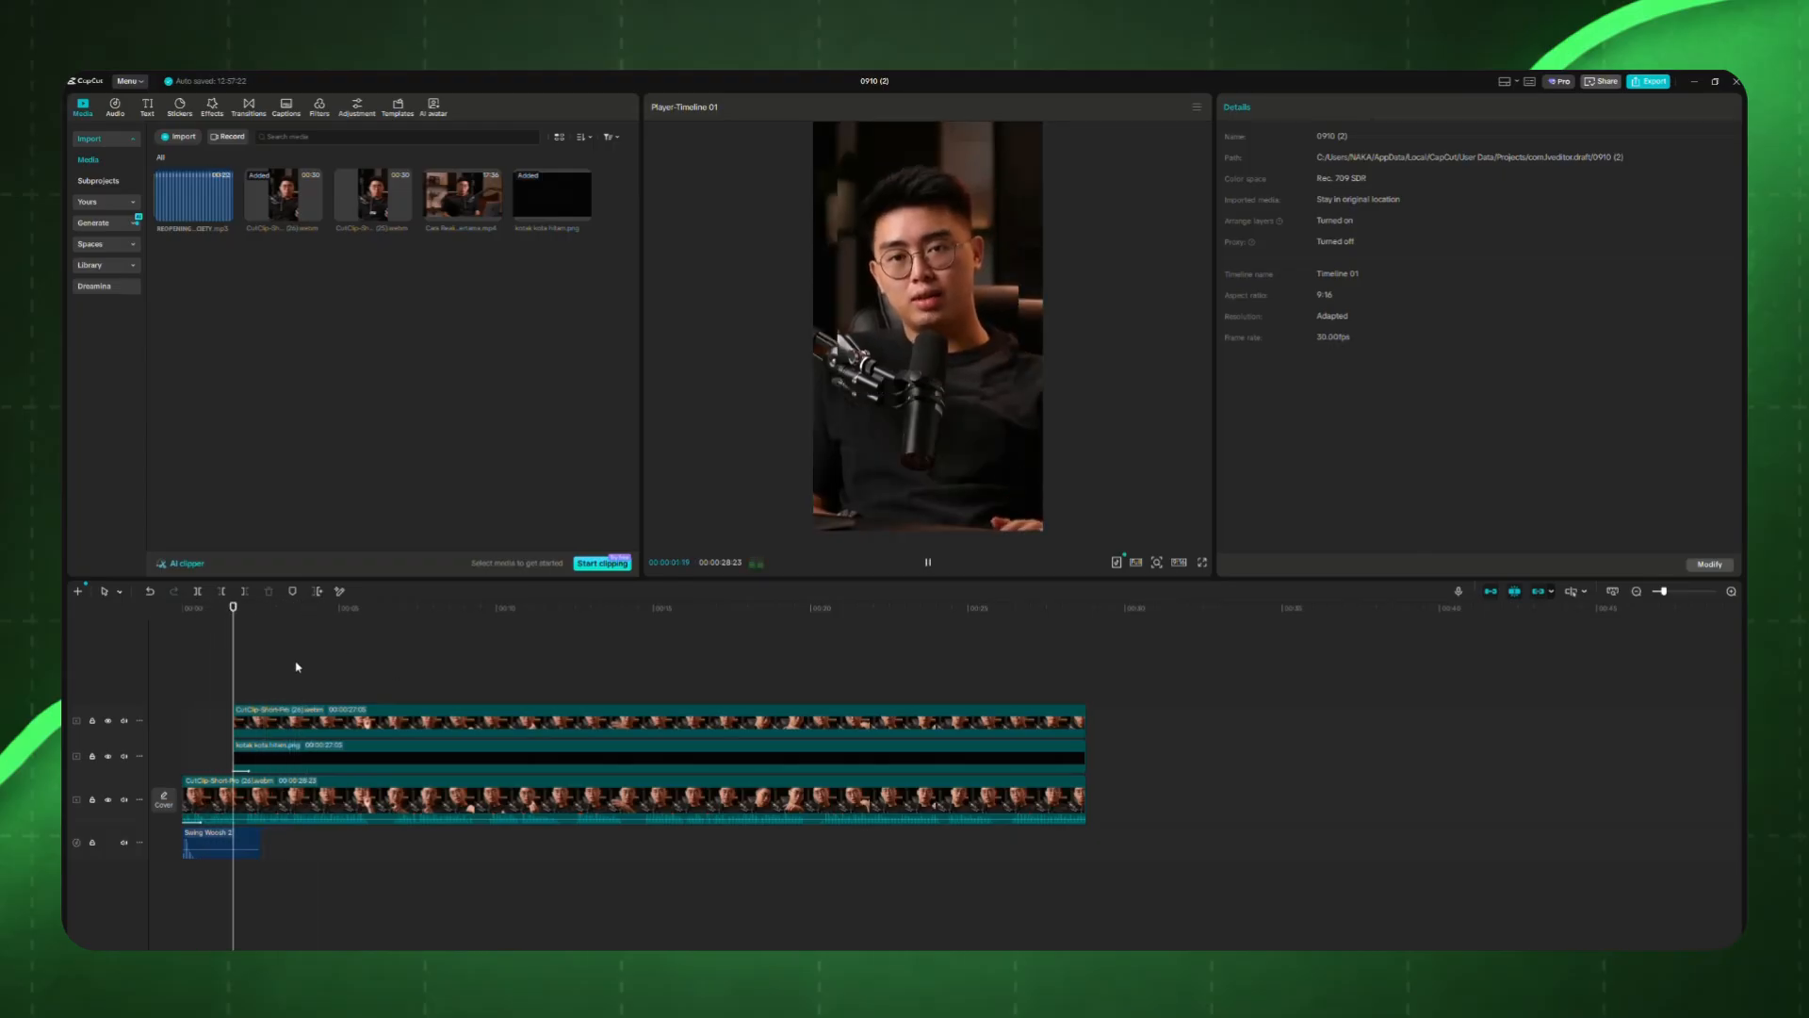
key("space")
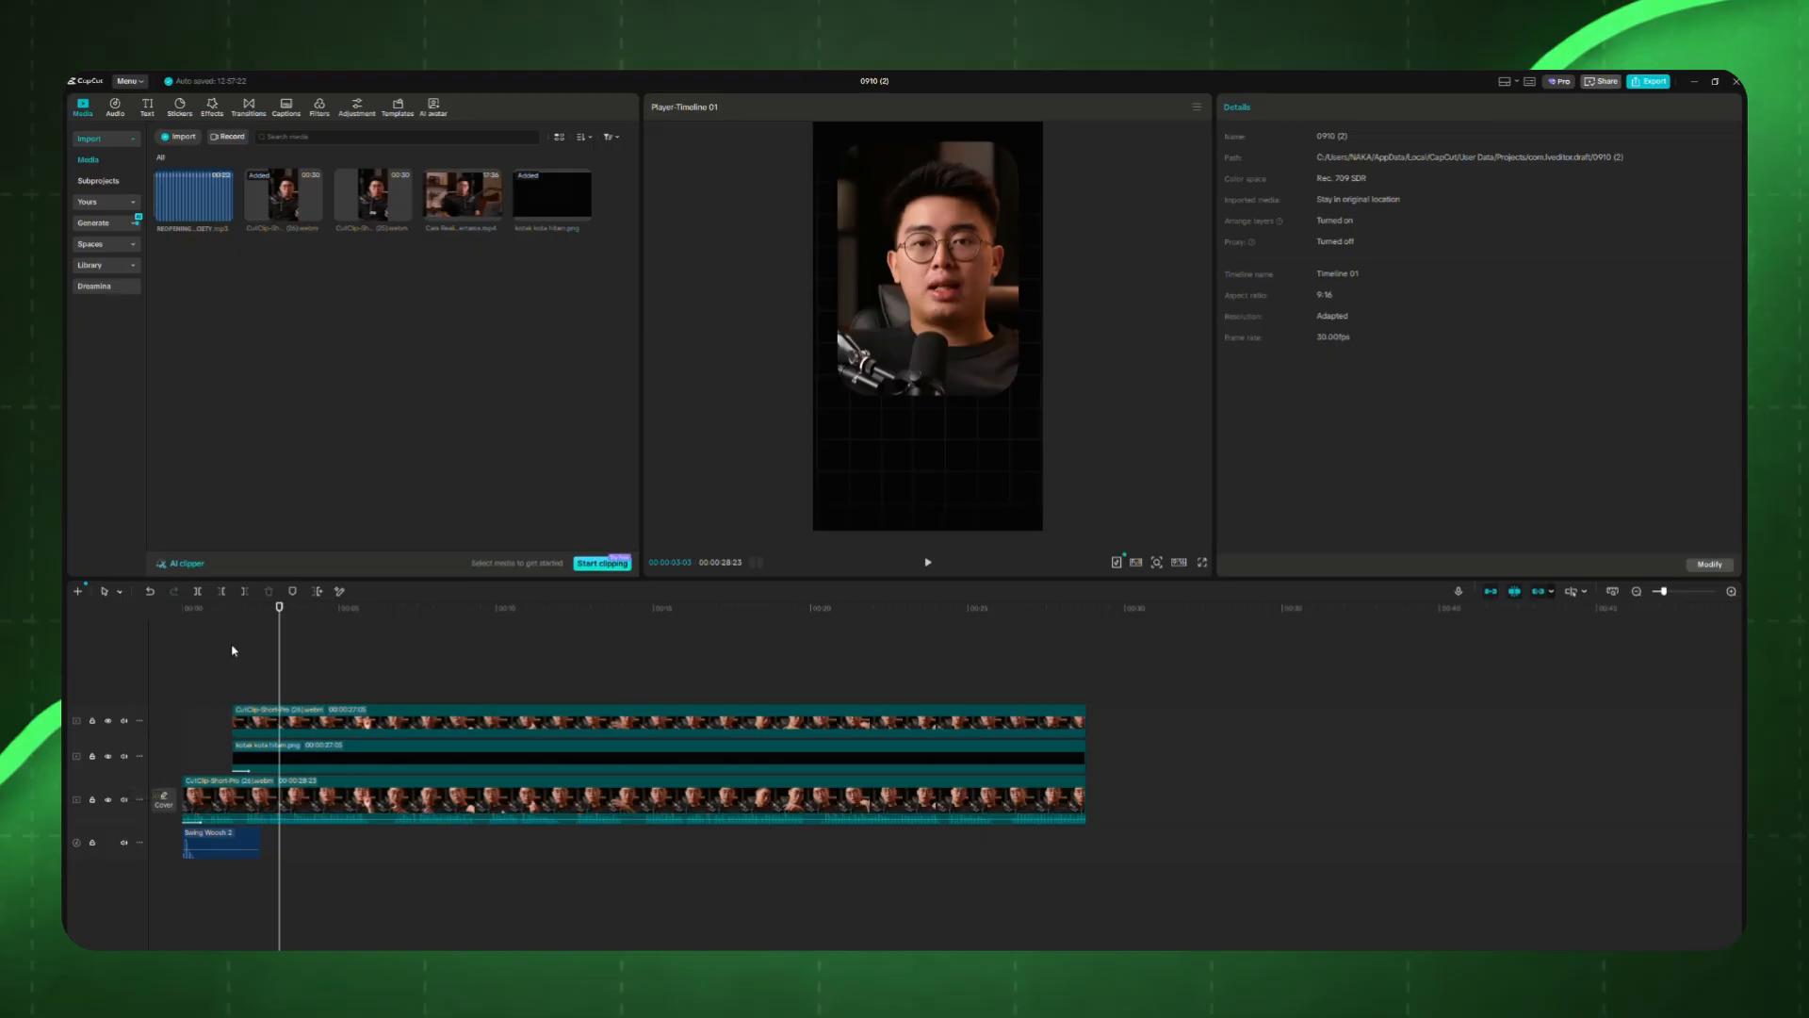
left_click(235, 609)
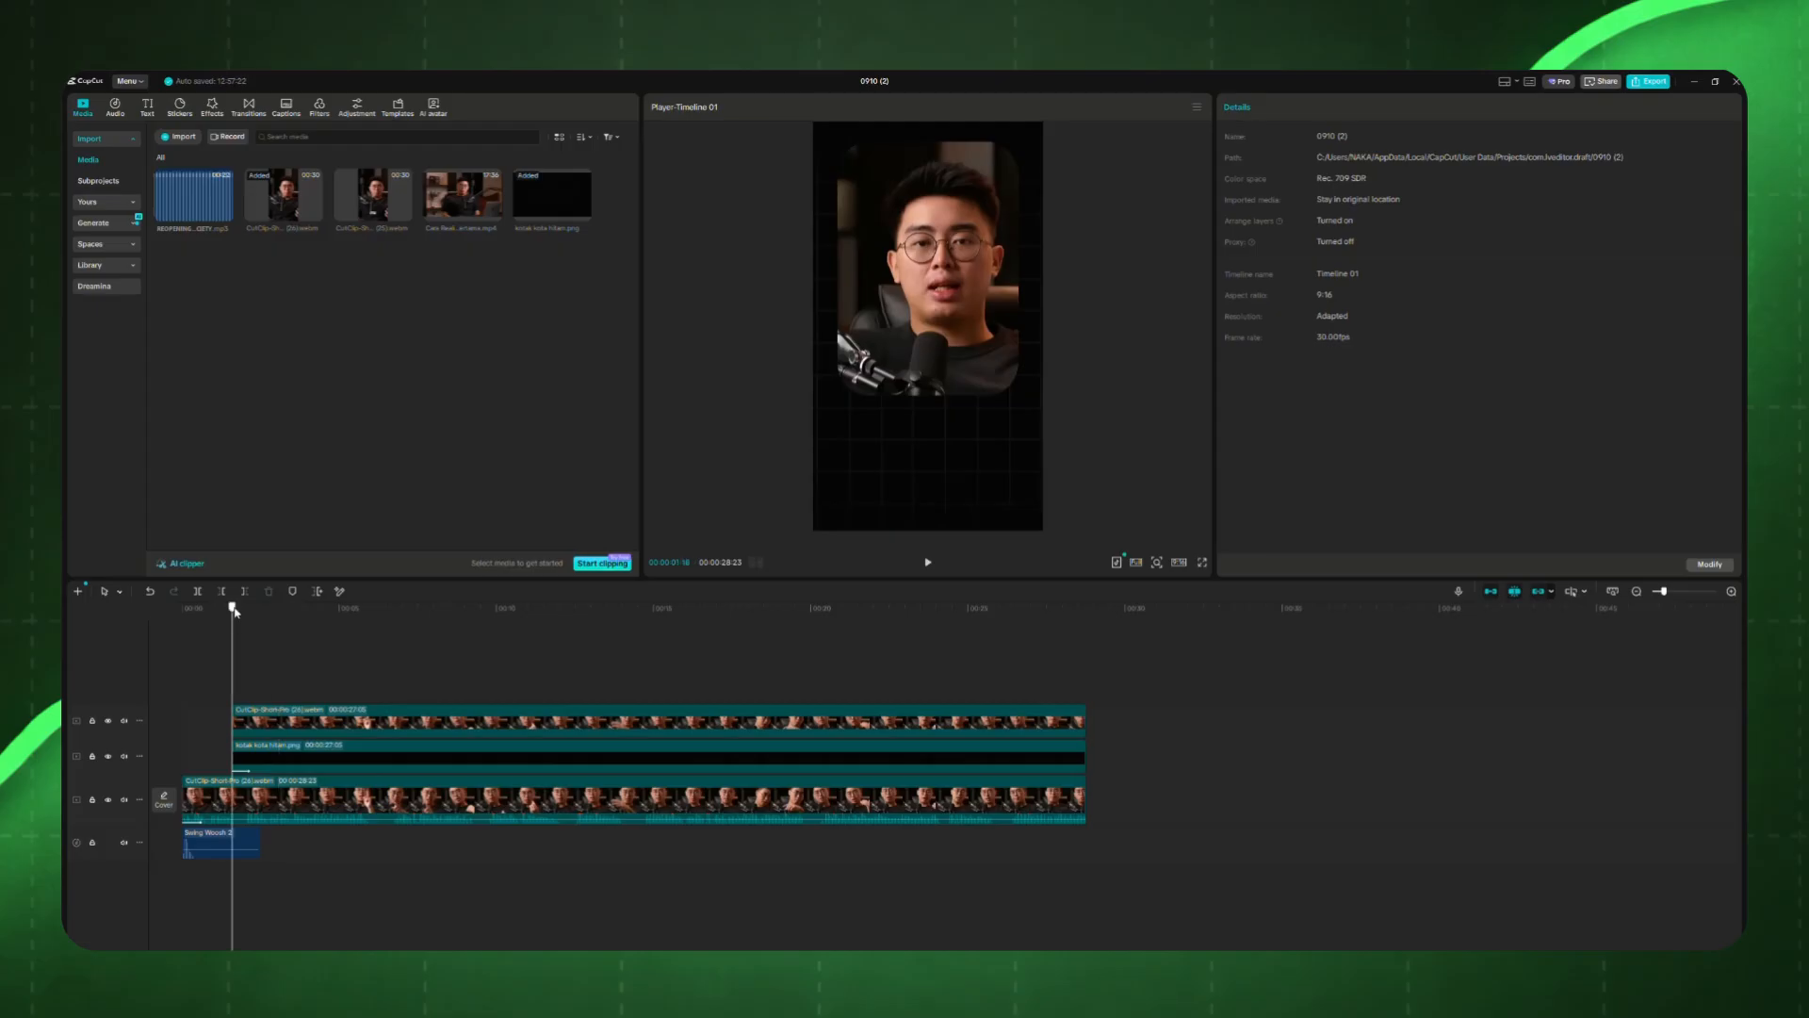
Step: Check the masked section once more and add a default text clip above it, starting at the beginning of the masked clip
key("space")
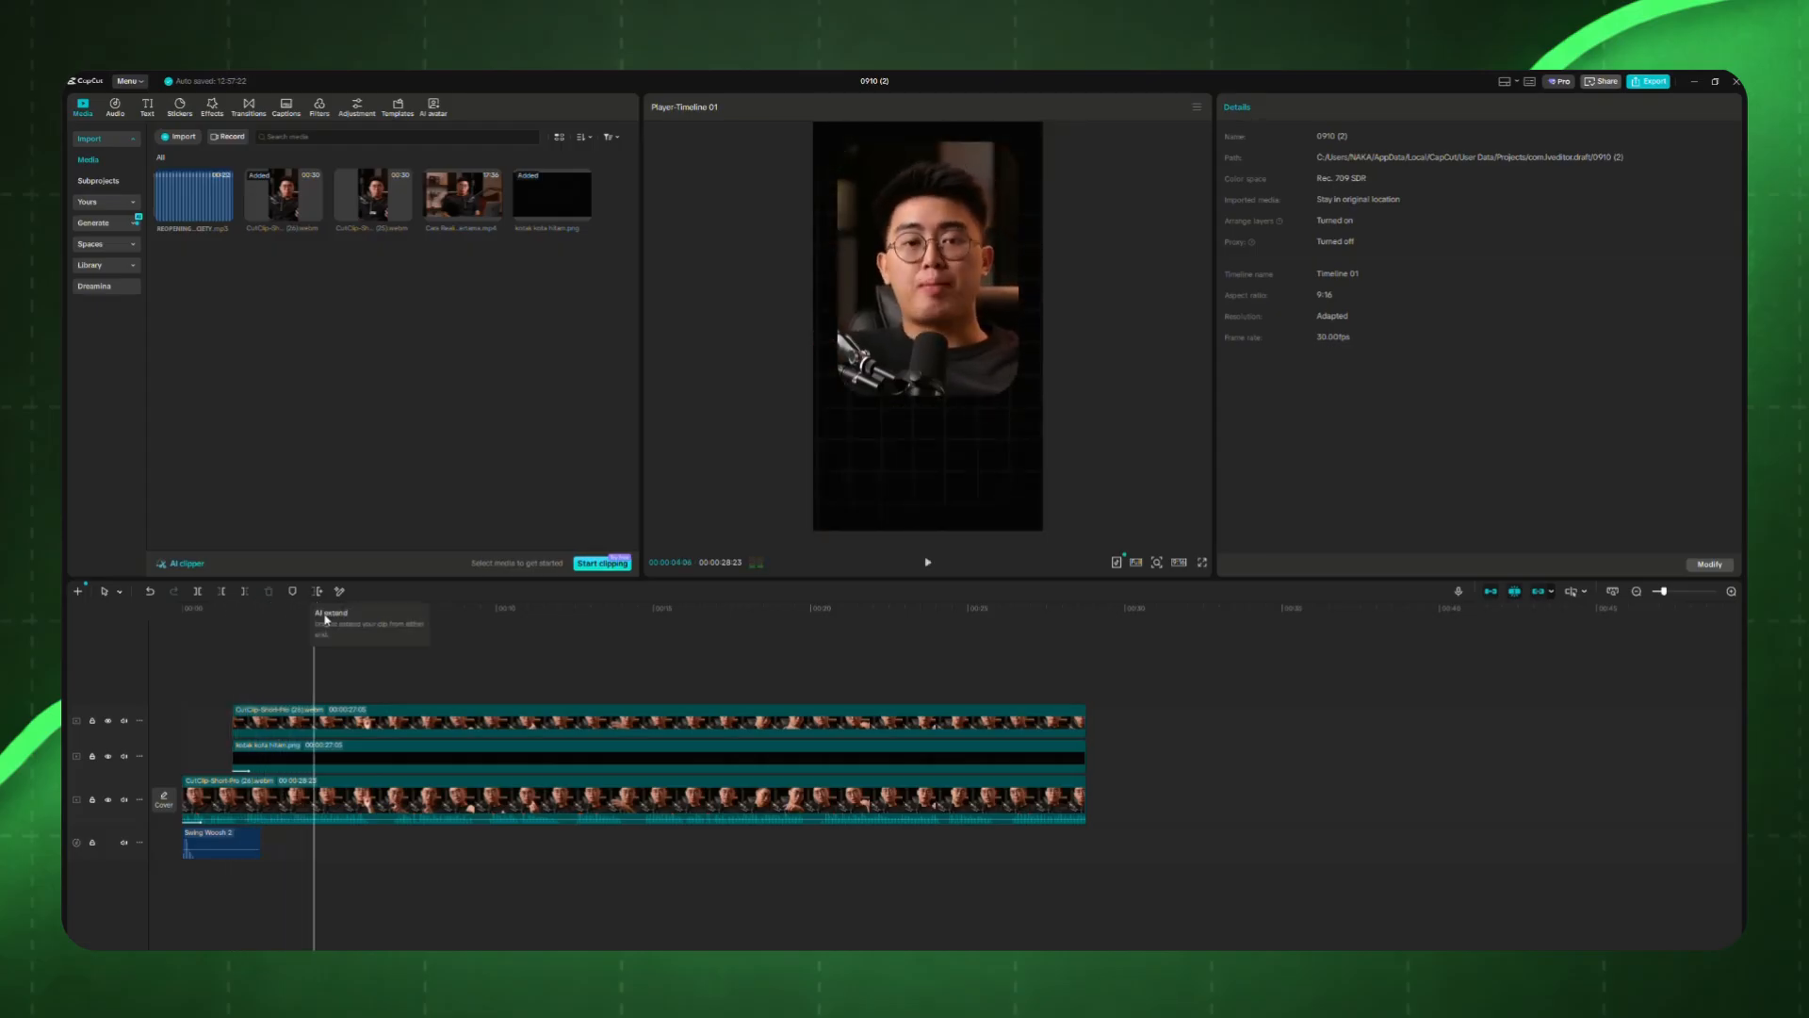
left_click(233, 616)
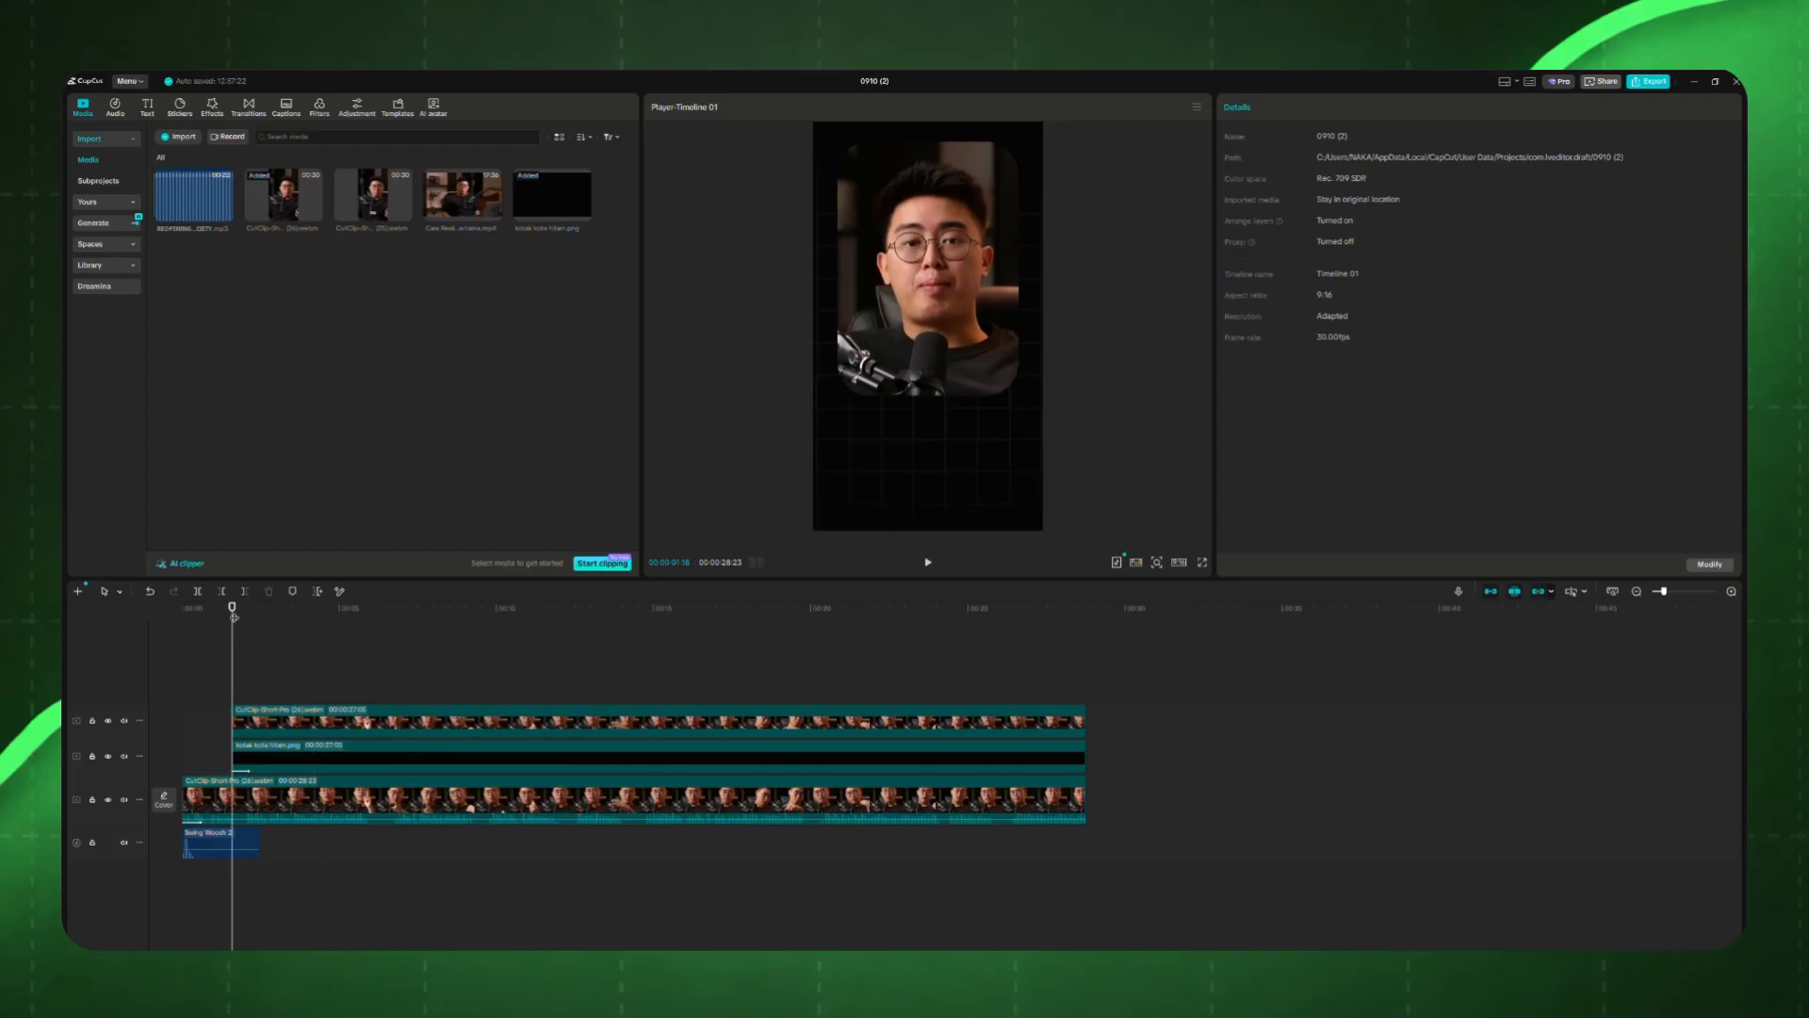
left_click(147, 109)
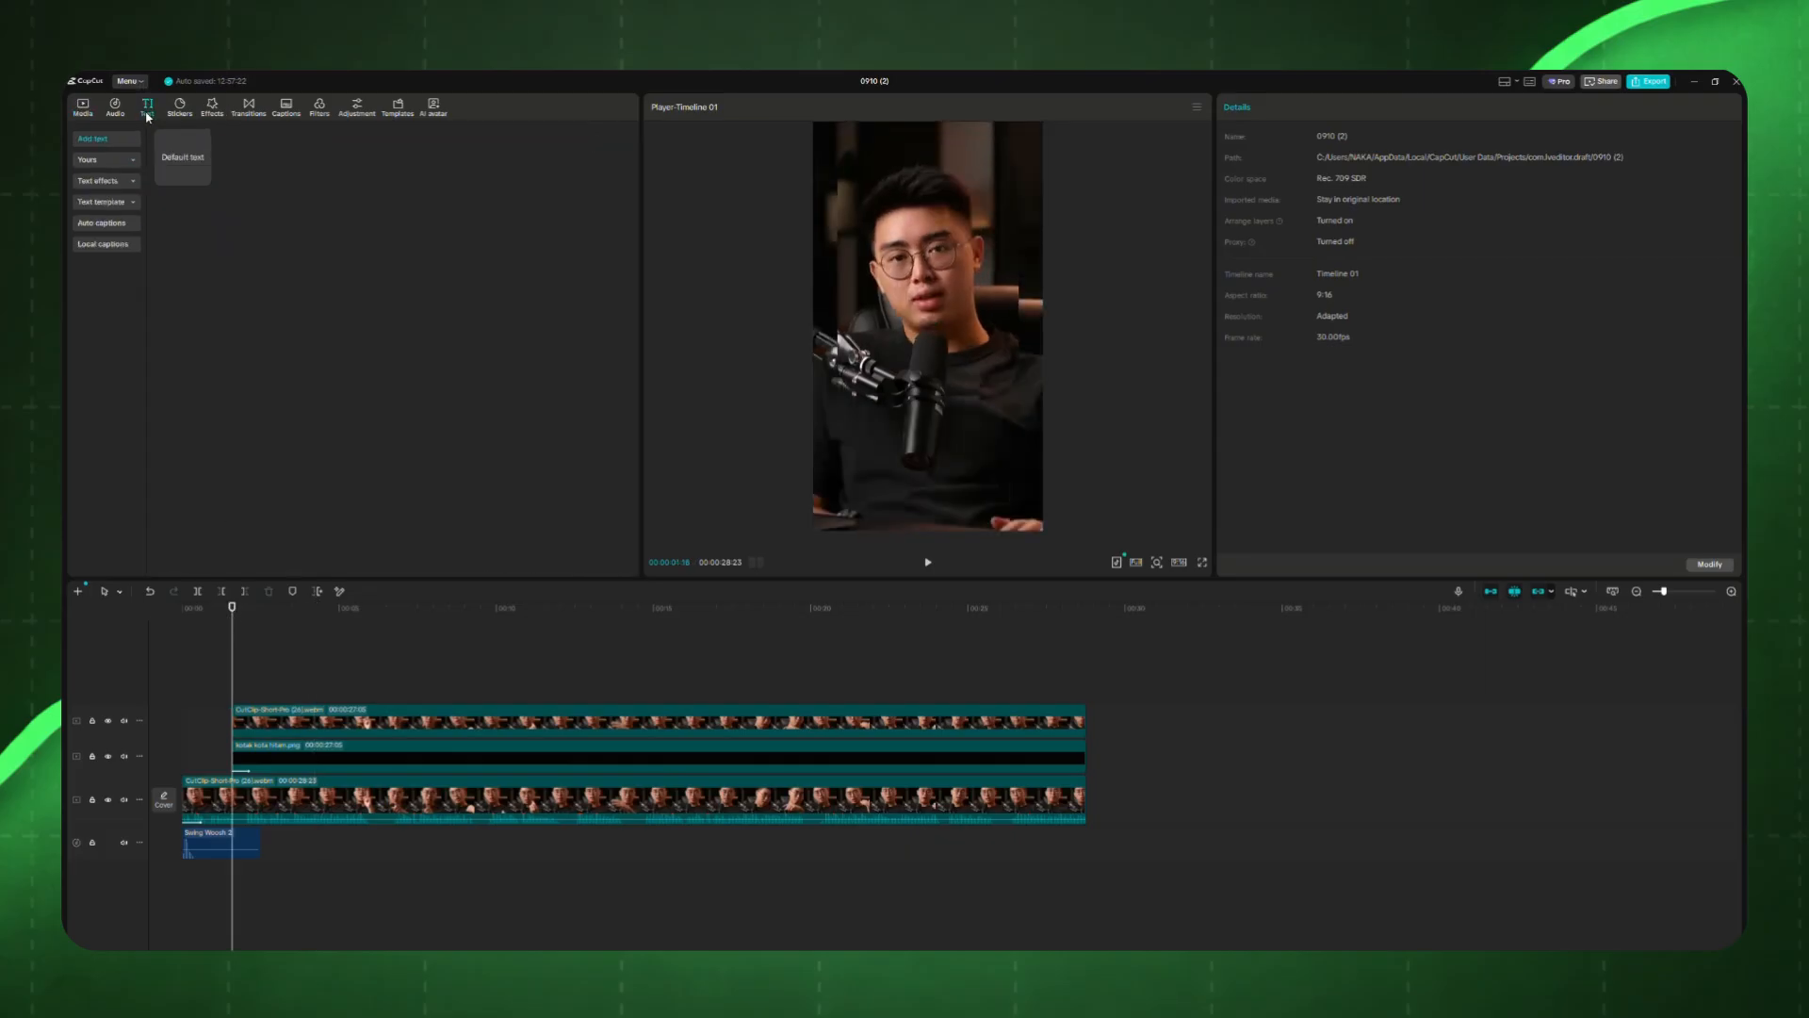
left_click(203, 178)
left_click(279, 697)
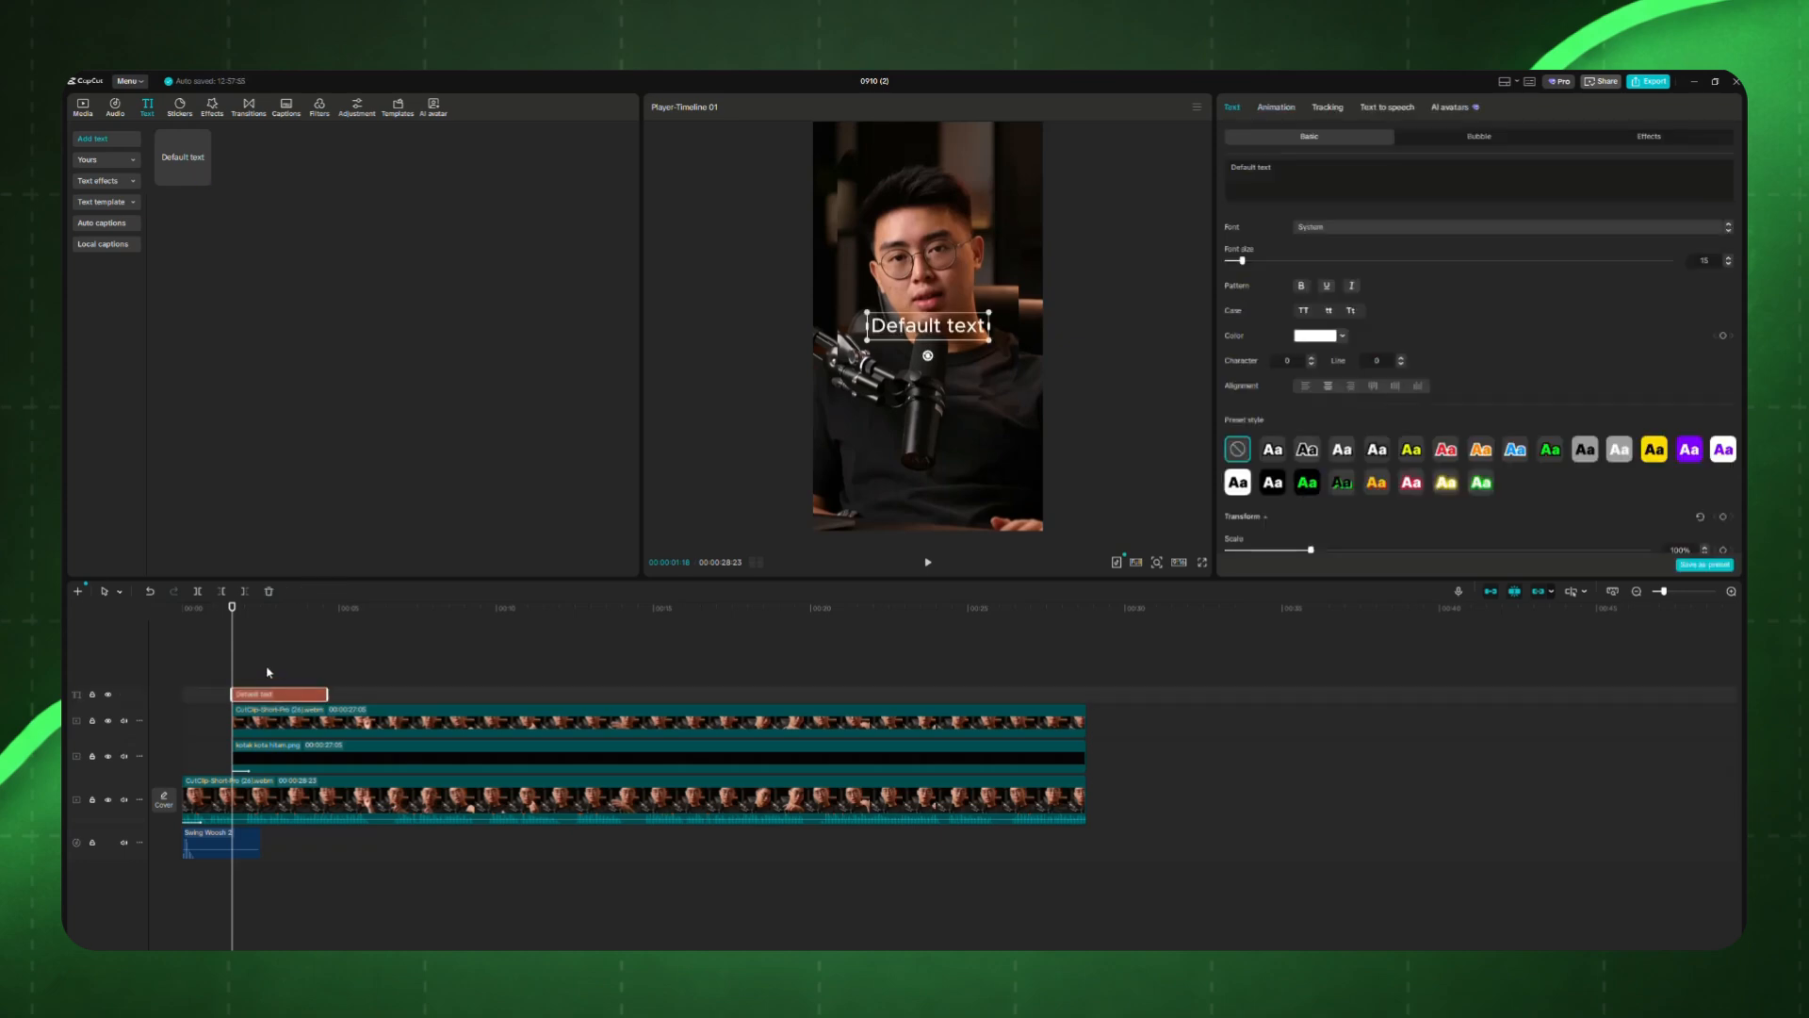
Step: Shift the text clip's start slightly to match the speech, change its wording to JANGAN, and check it in the preview
key("space")
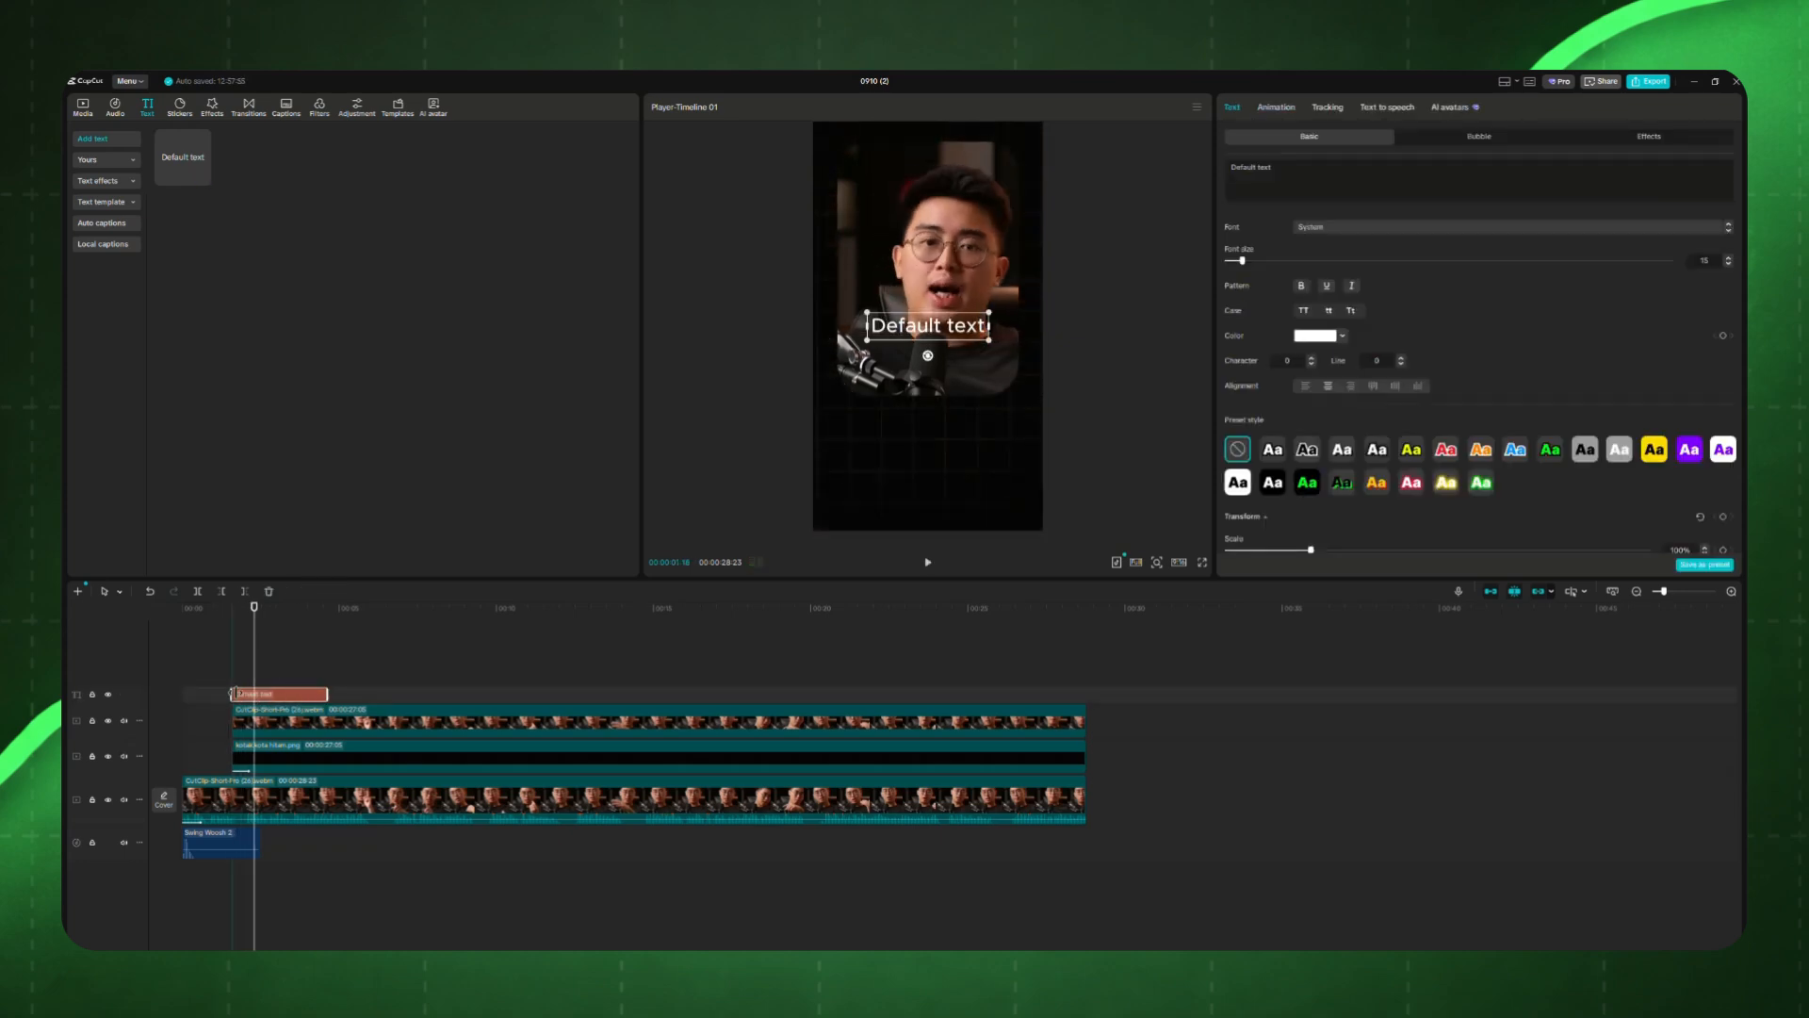
left_click_drag(234, 694, 241, 693)
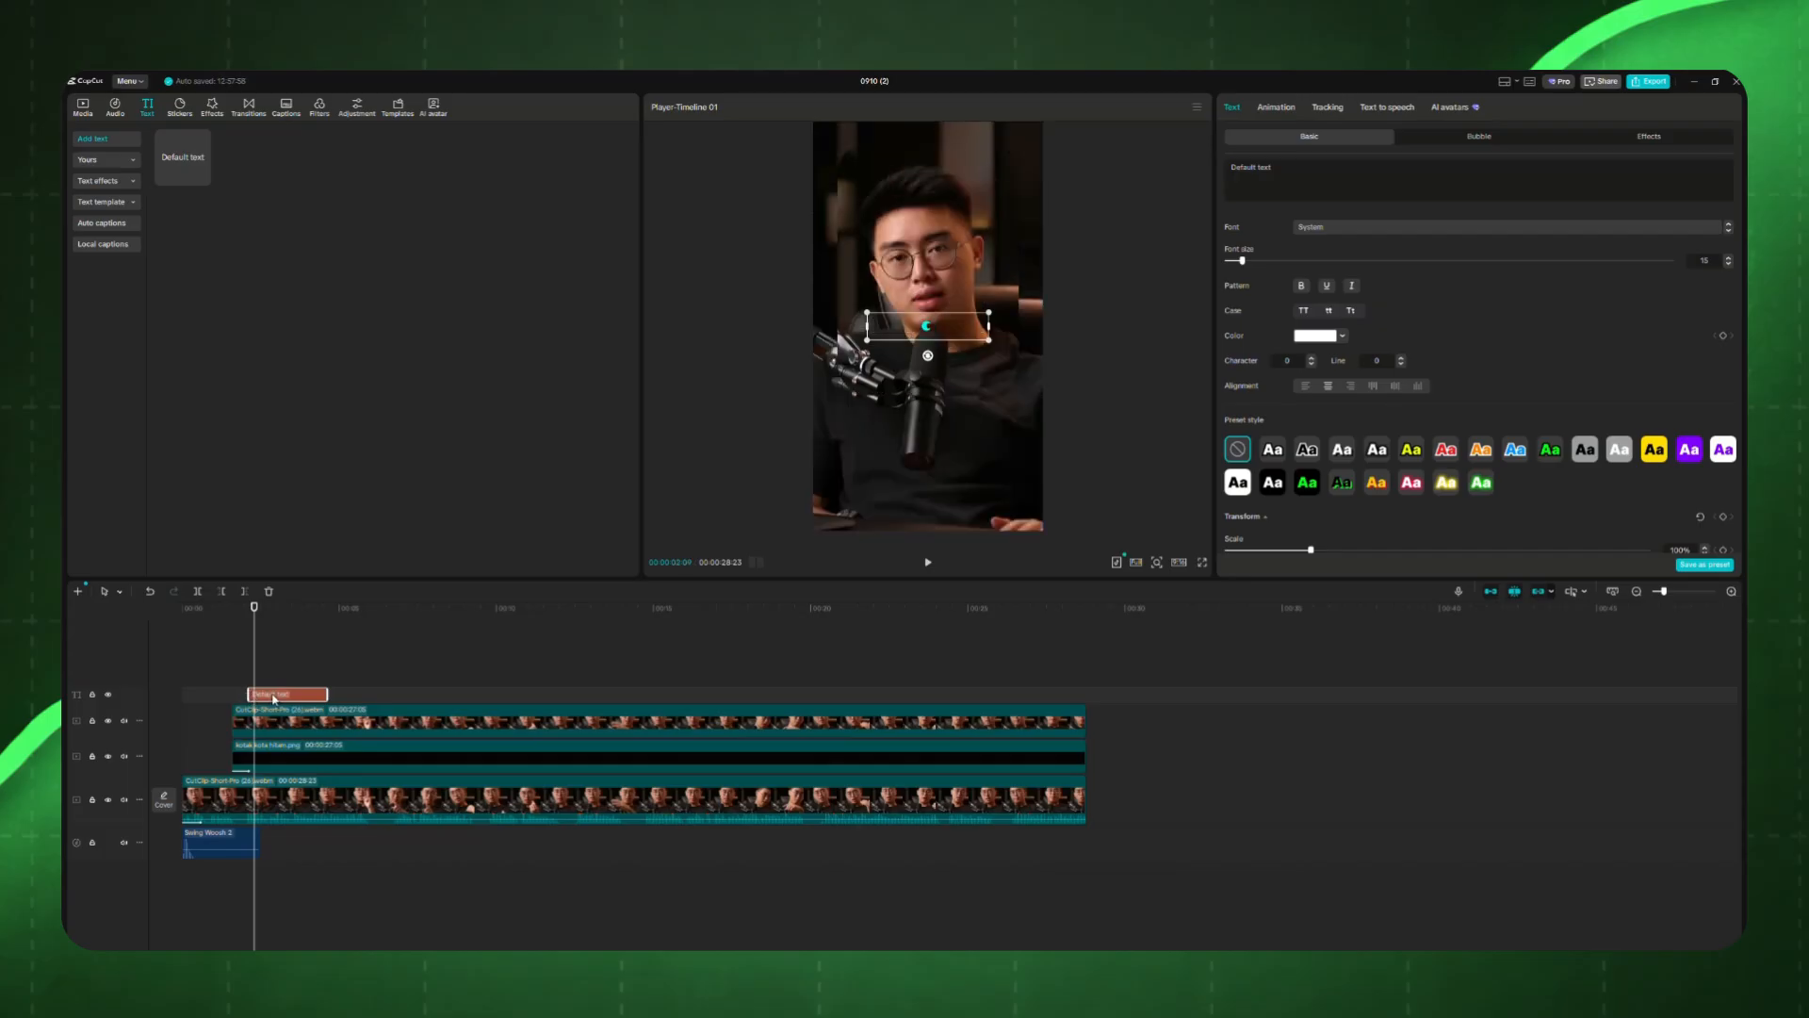
left_click_drag(275, 698, 272, 698)
left_click_drag(1287, 172, 1168, 177)
type("JANGAN")
left_click(237, 645)
left_click_drag(238, 633, 279, 668)
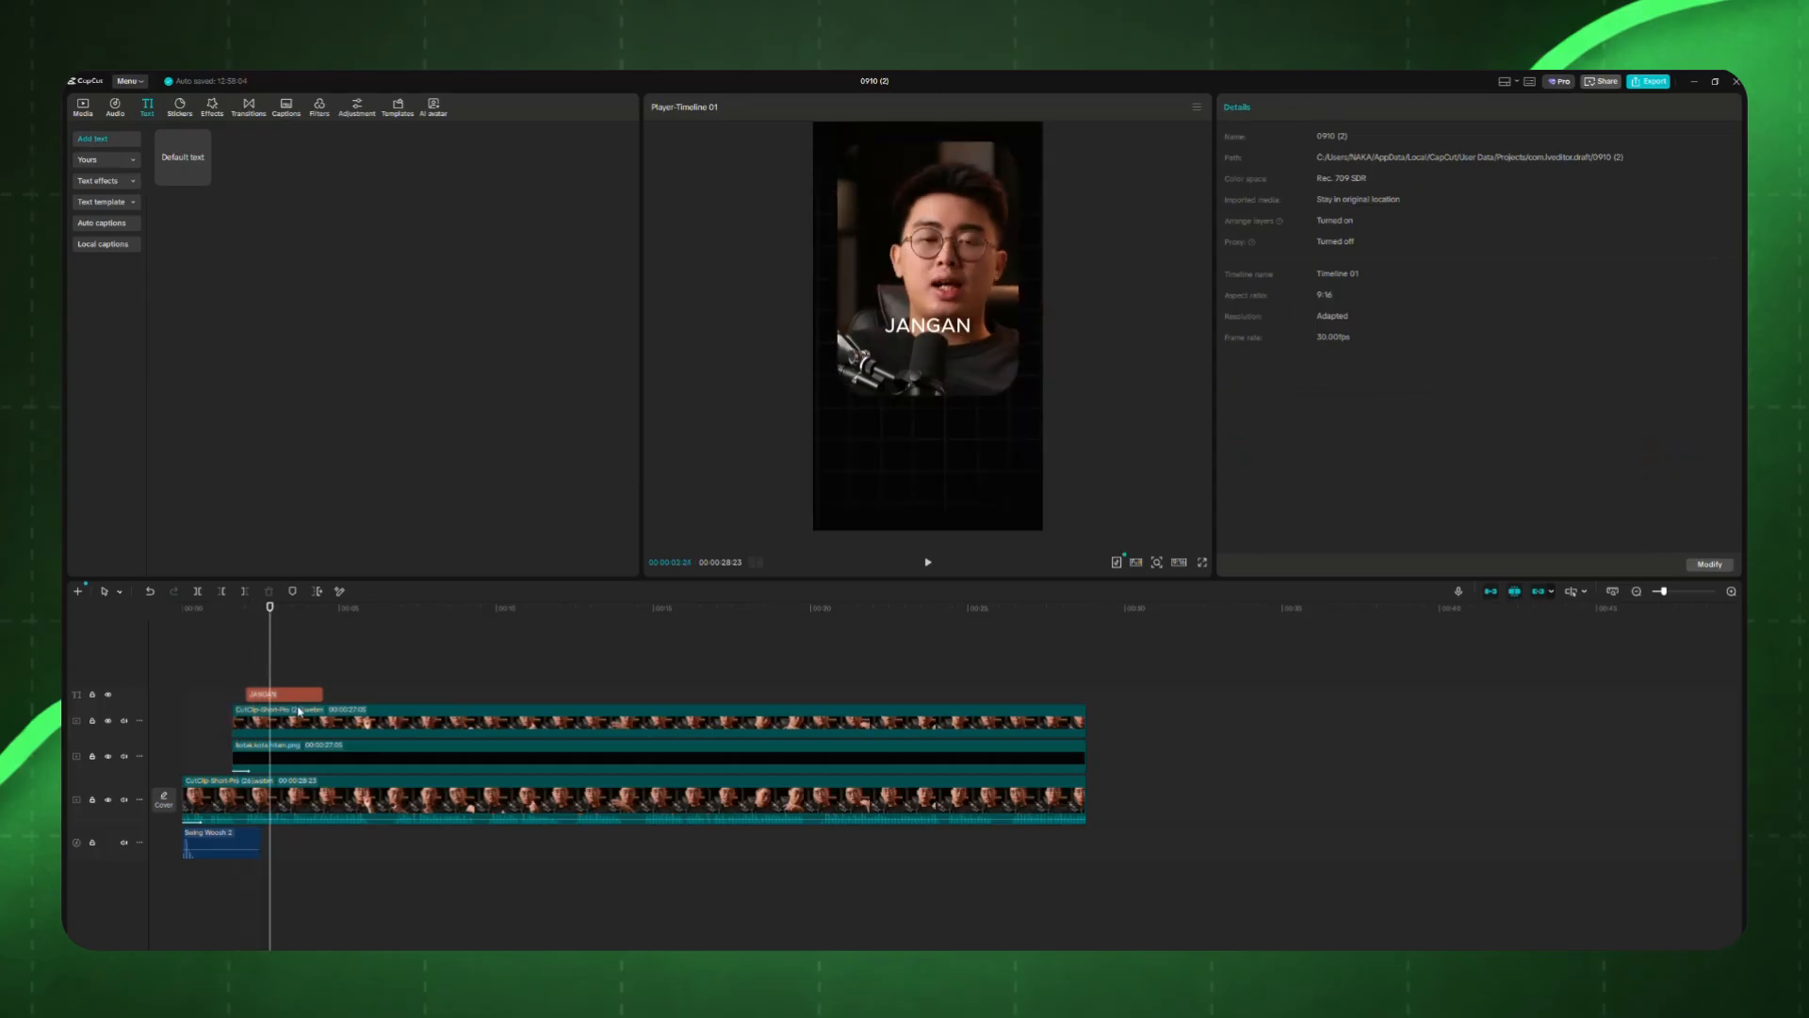
Step: Move the JANGAN text into the empty area below the masked video and set its font to Montserrat
left_click(287, 696)
left_click_drag(947, 331, 948, 438)
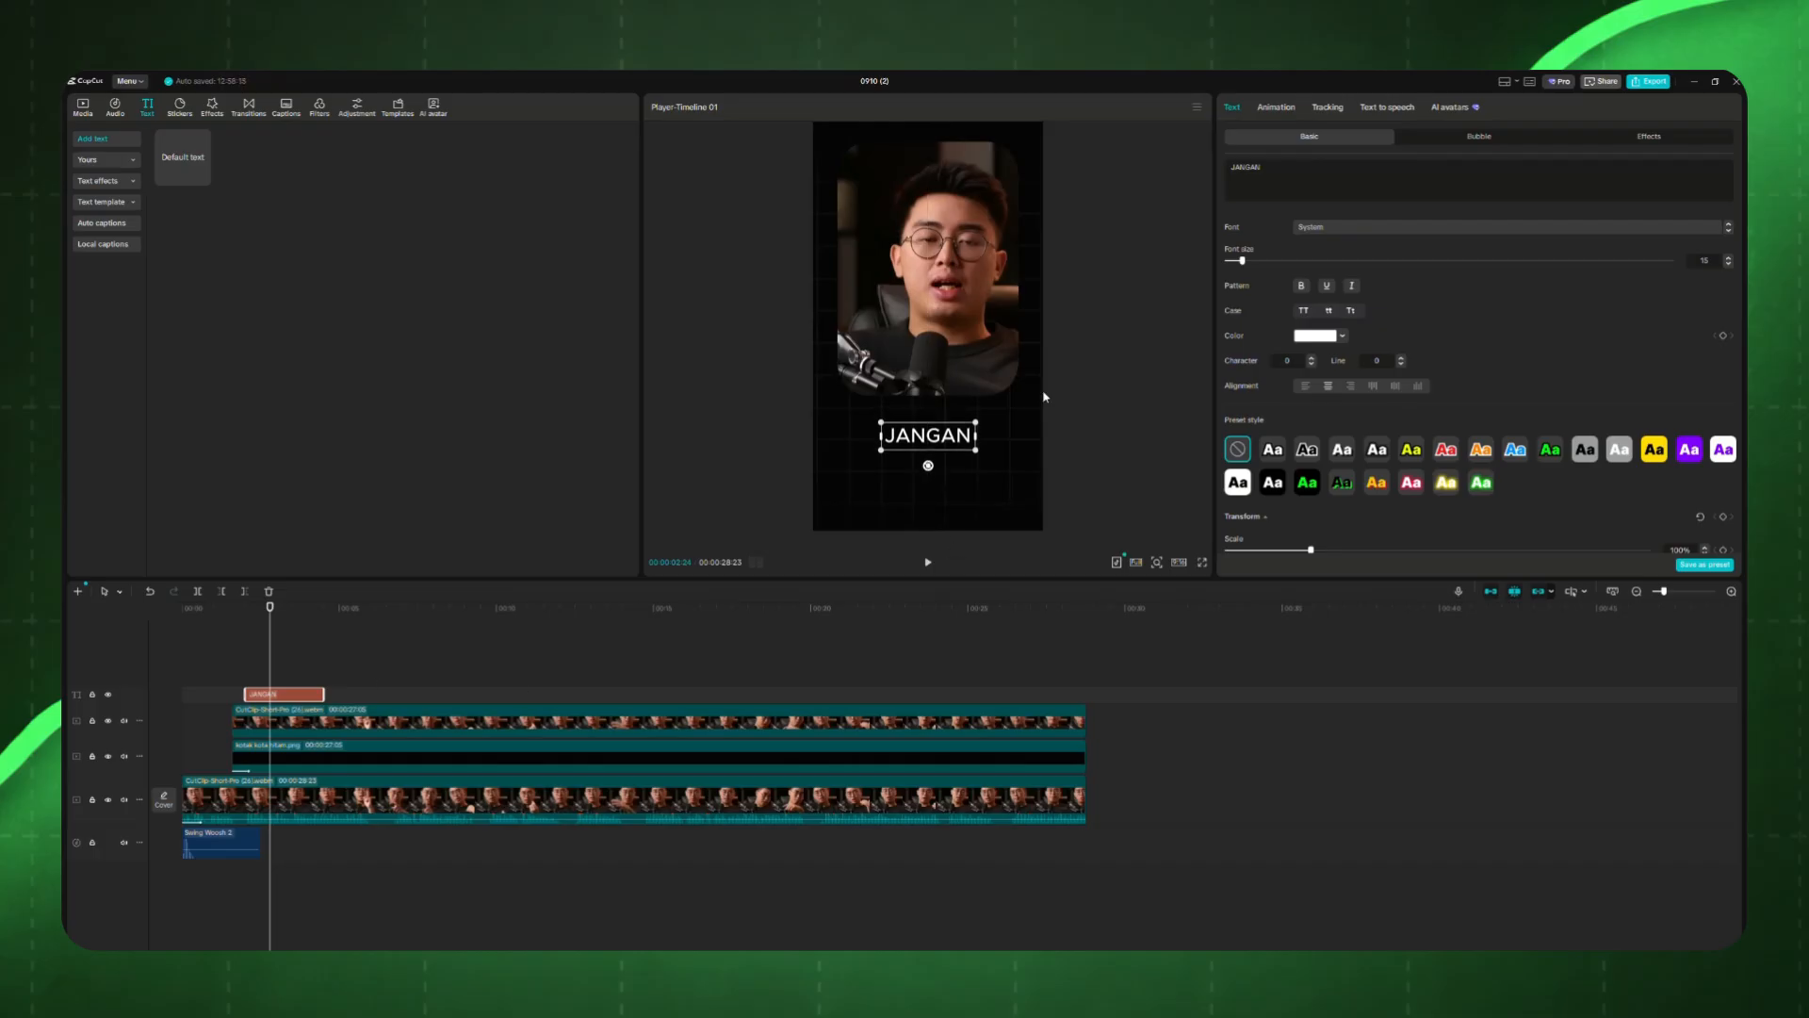
left_click(1342, 228)
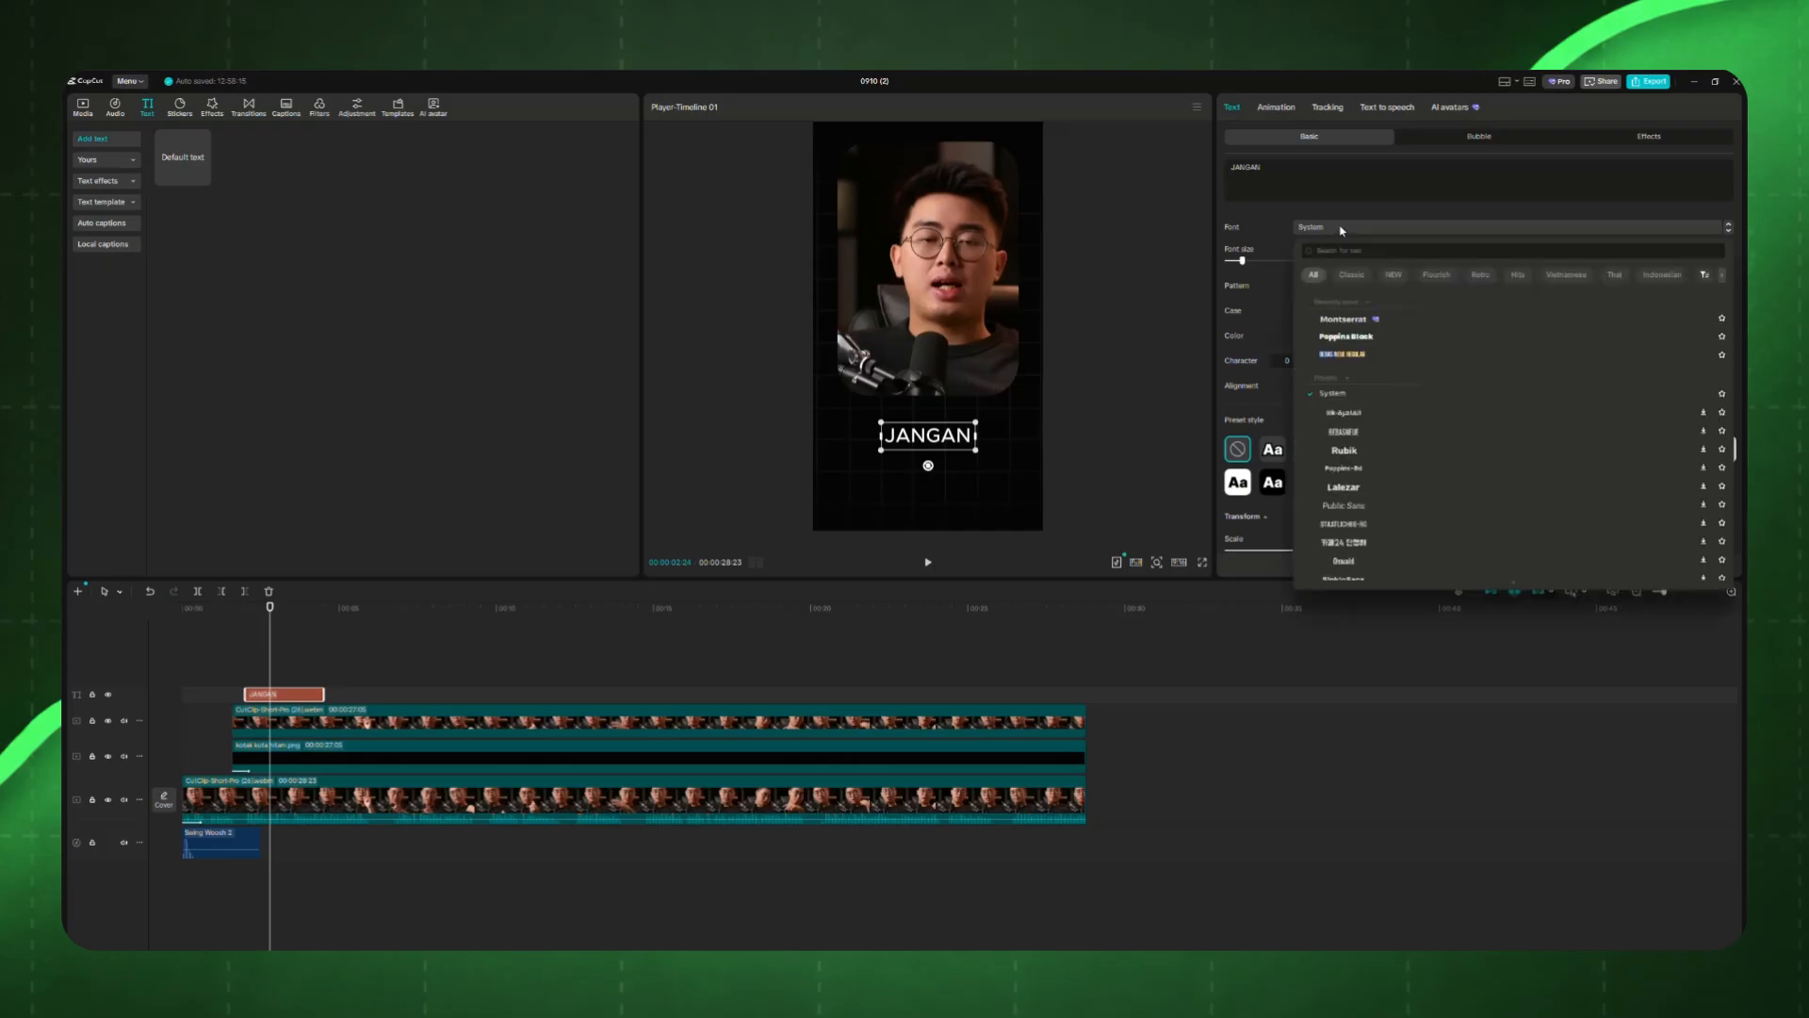
left_click(1351, 321)
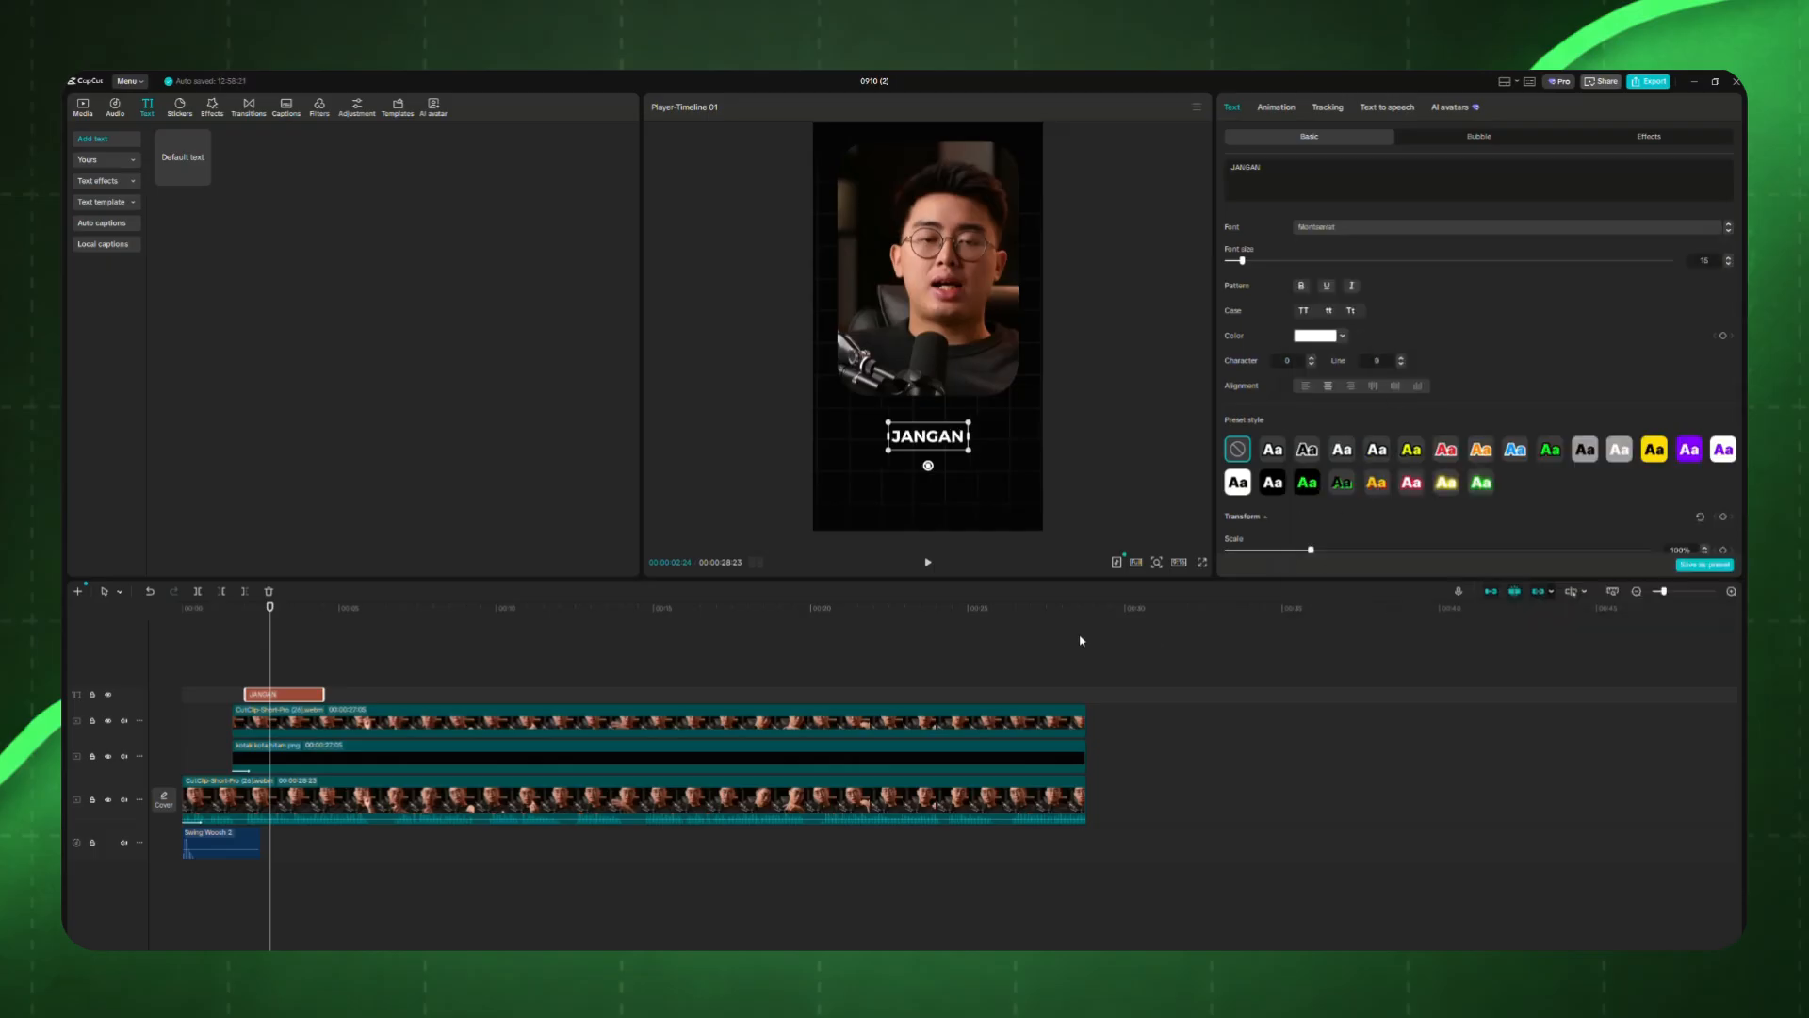
Step: Make the JANGAN text bold and enlarge it to about three quarters of the masked video's width
left_click(1371, 233)
left_click(1371, 234)
left_click(1302, 286)
left_click_drag(972, 451, 996, 461)
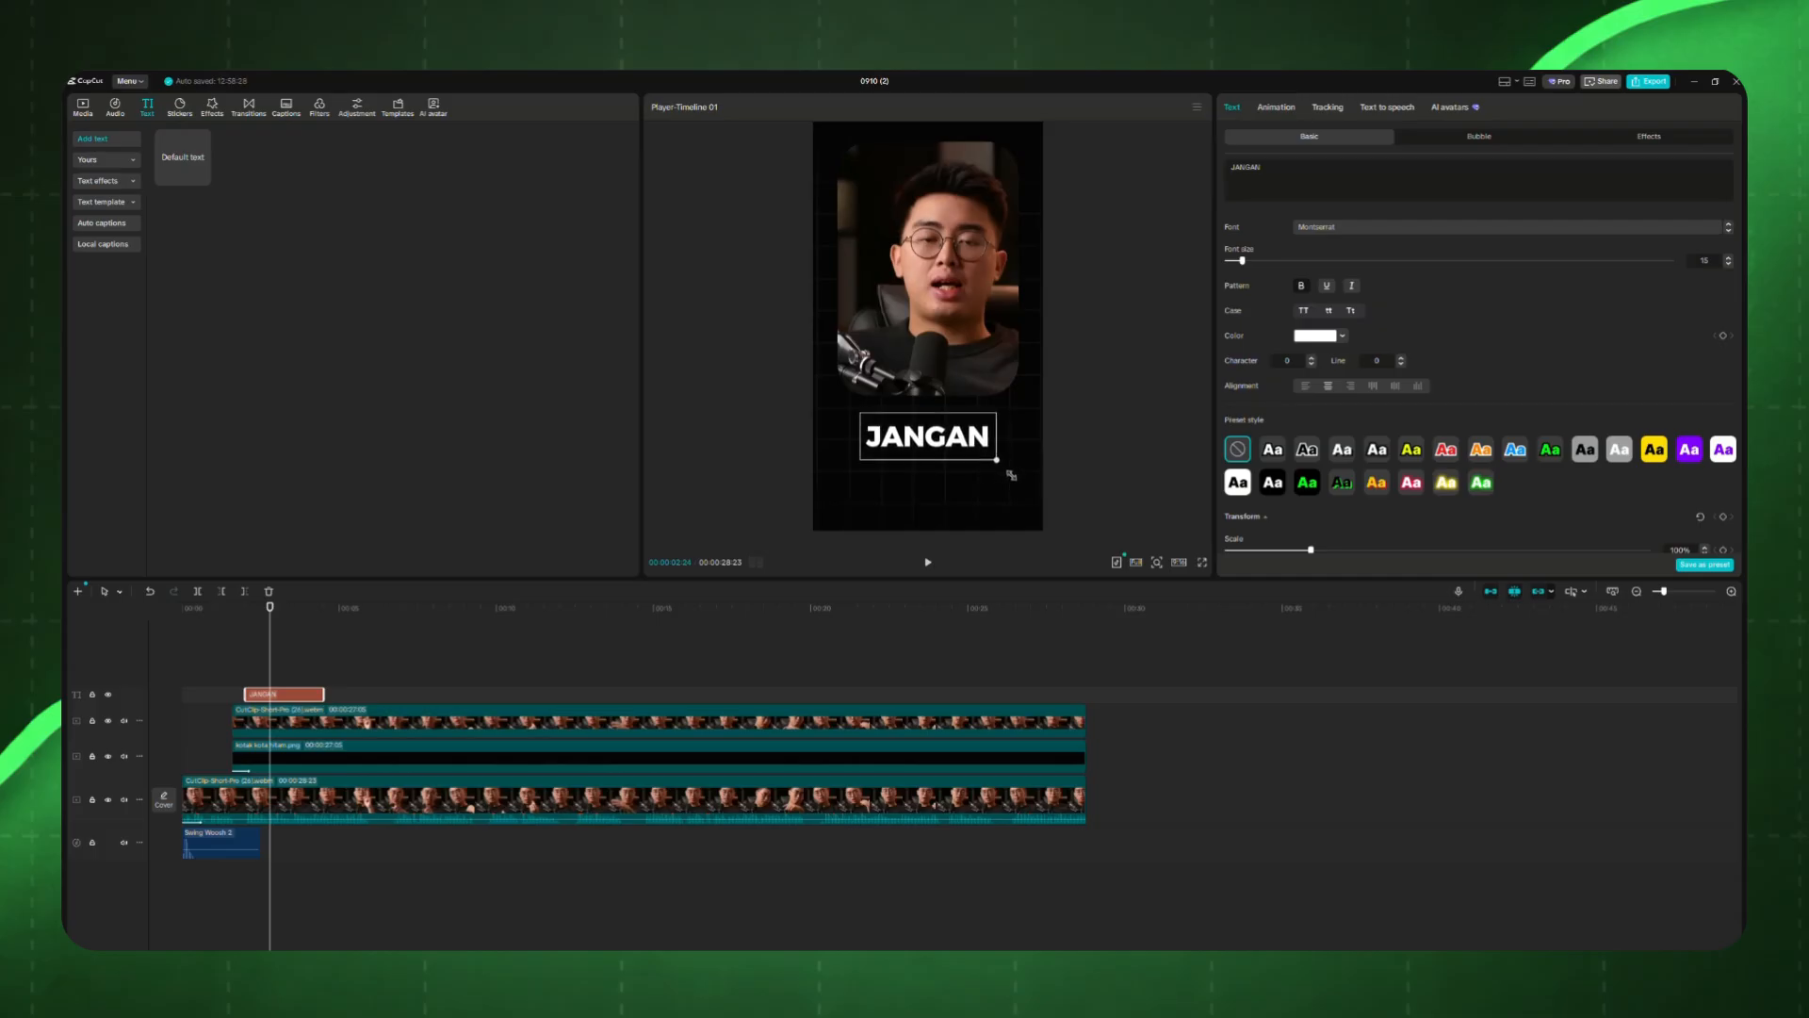
Step: Apply the entrance animation saved in the favourites to the JANGAN text
left_click(1283, 108)
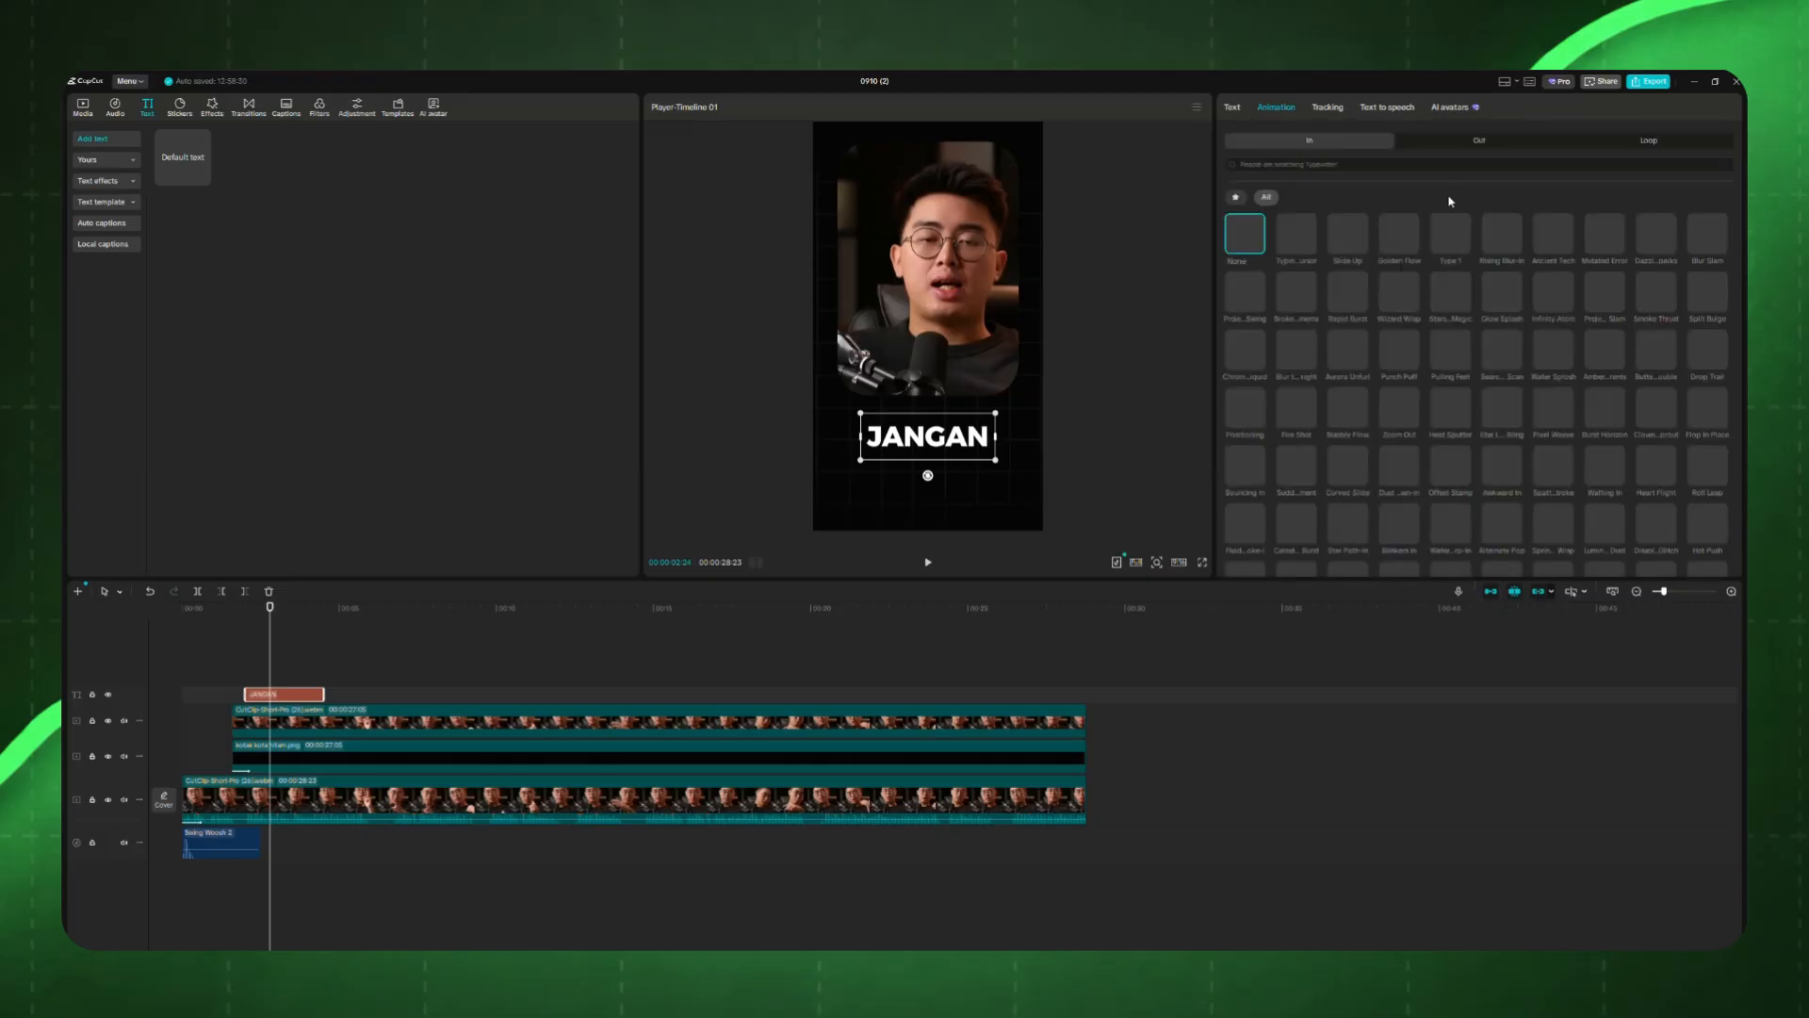
left_click(1236, 197)
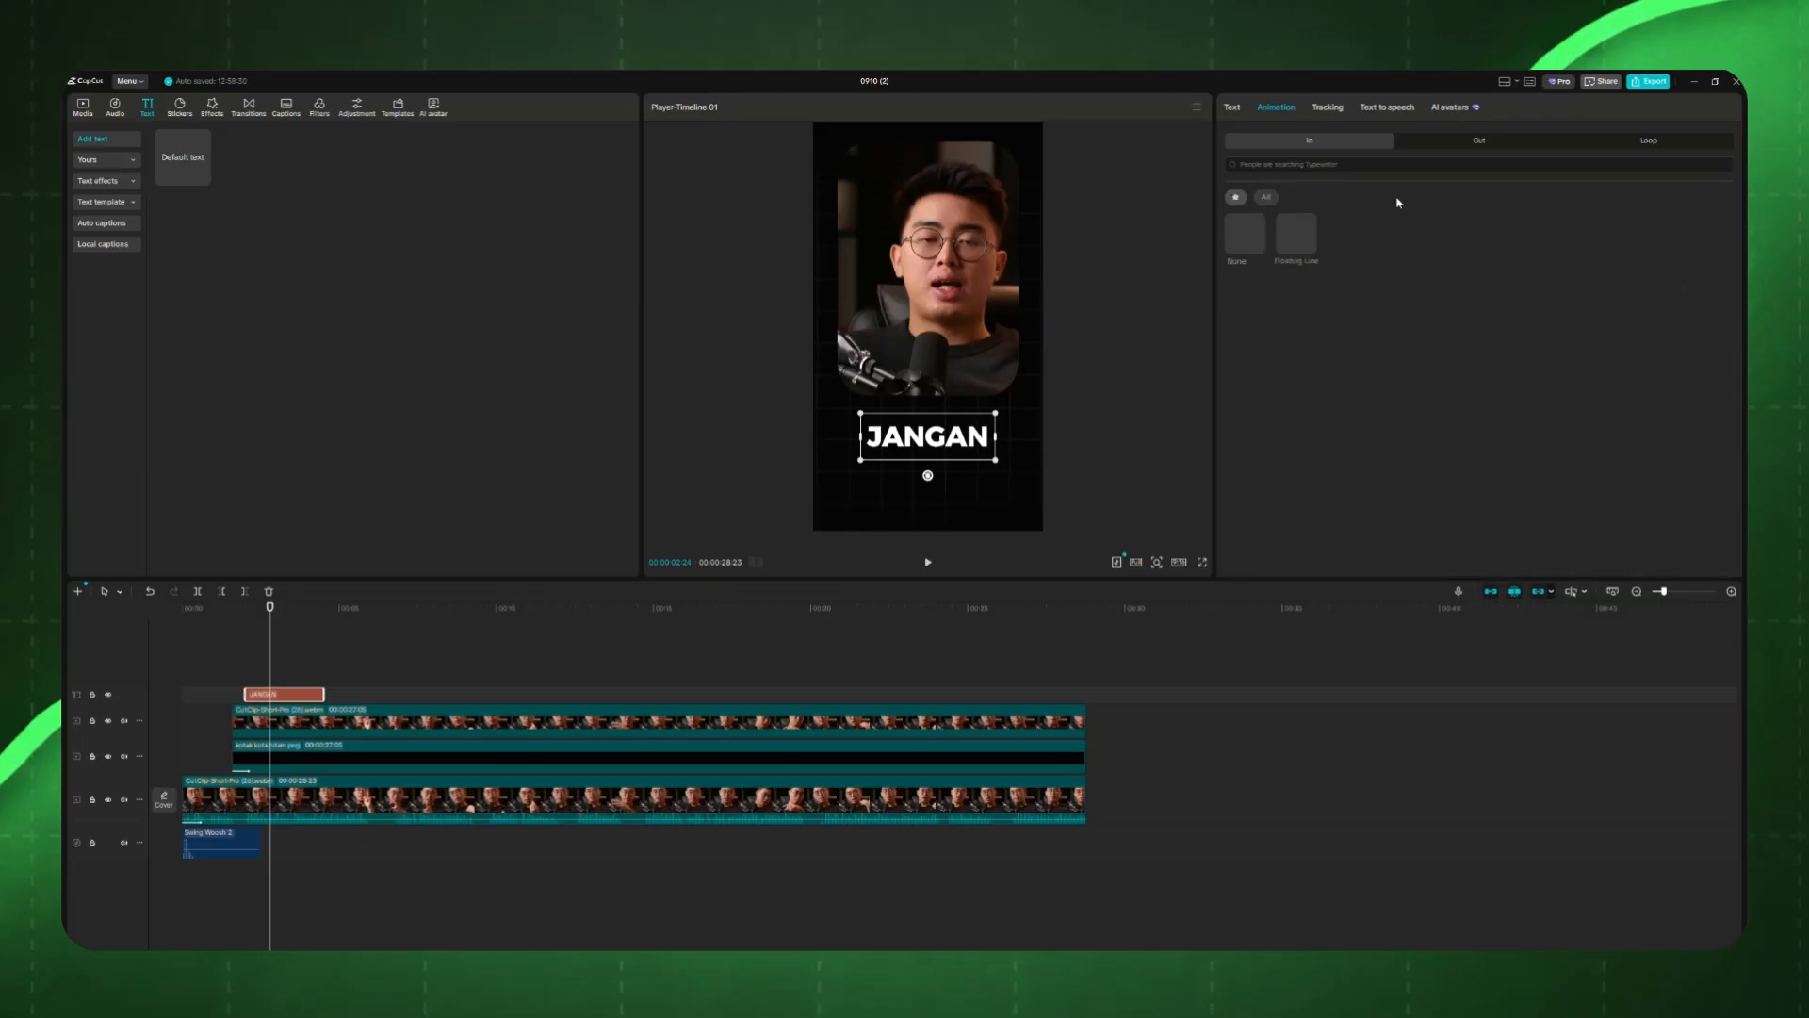
left_click(1304, 233)
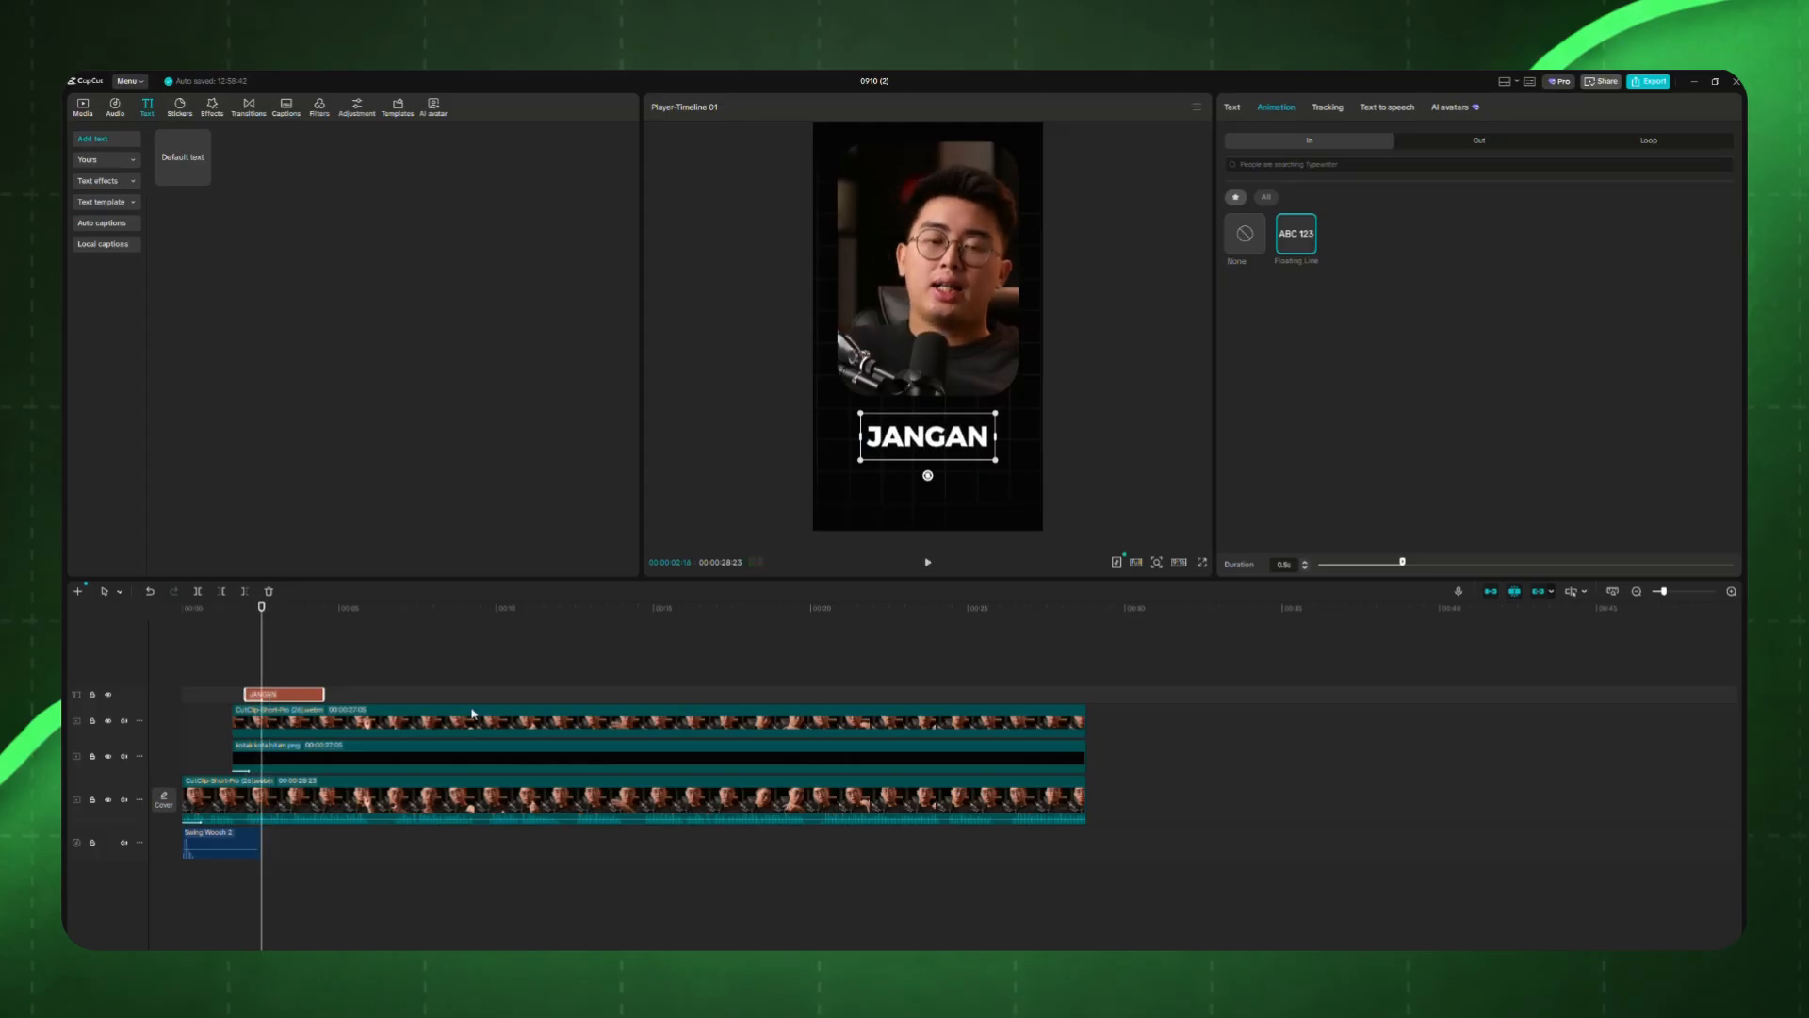
Step: Play the section from the start of the masked clip several times to check the JANGAN animation against the speech
left_click(239, 652)
key("space")
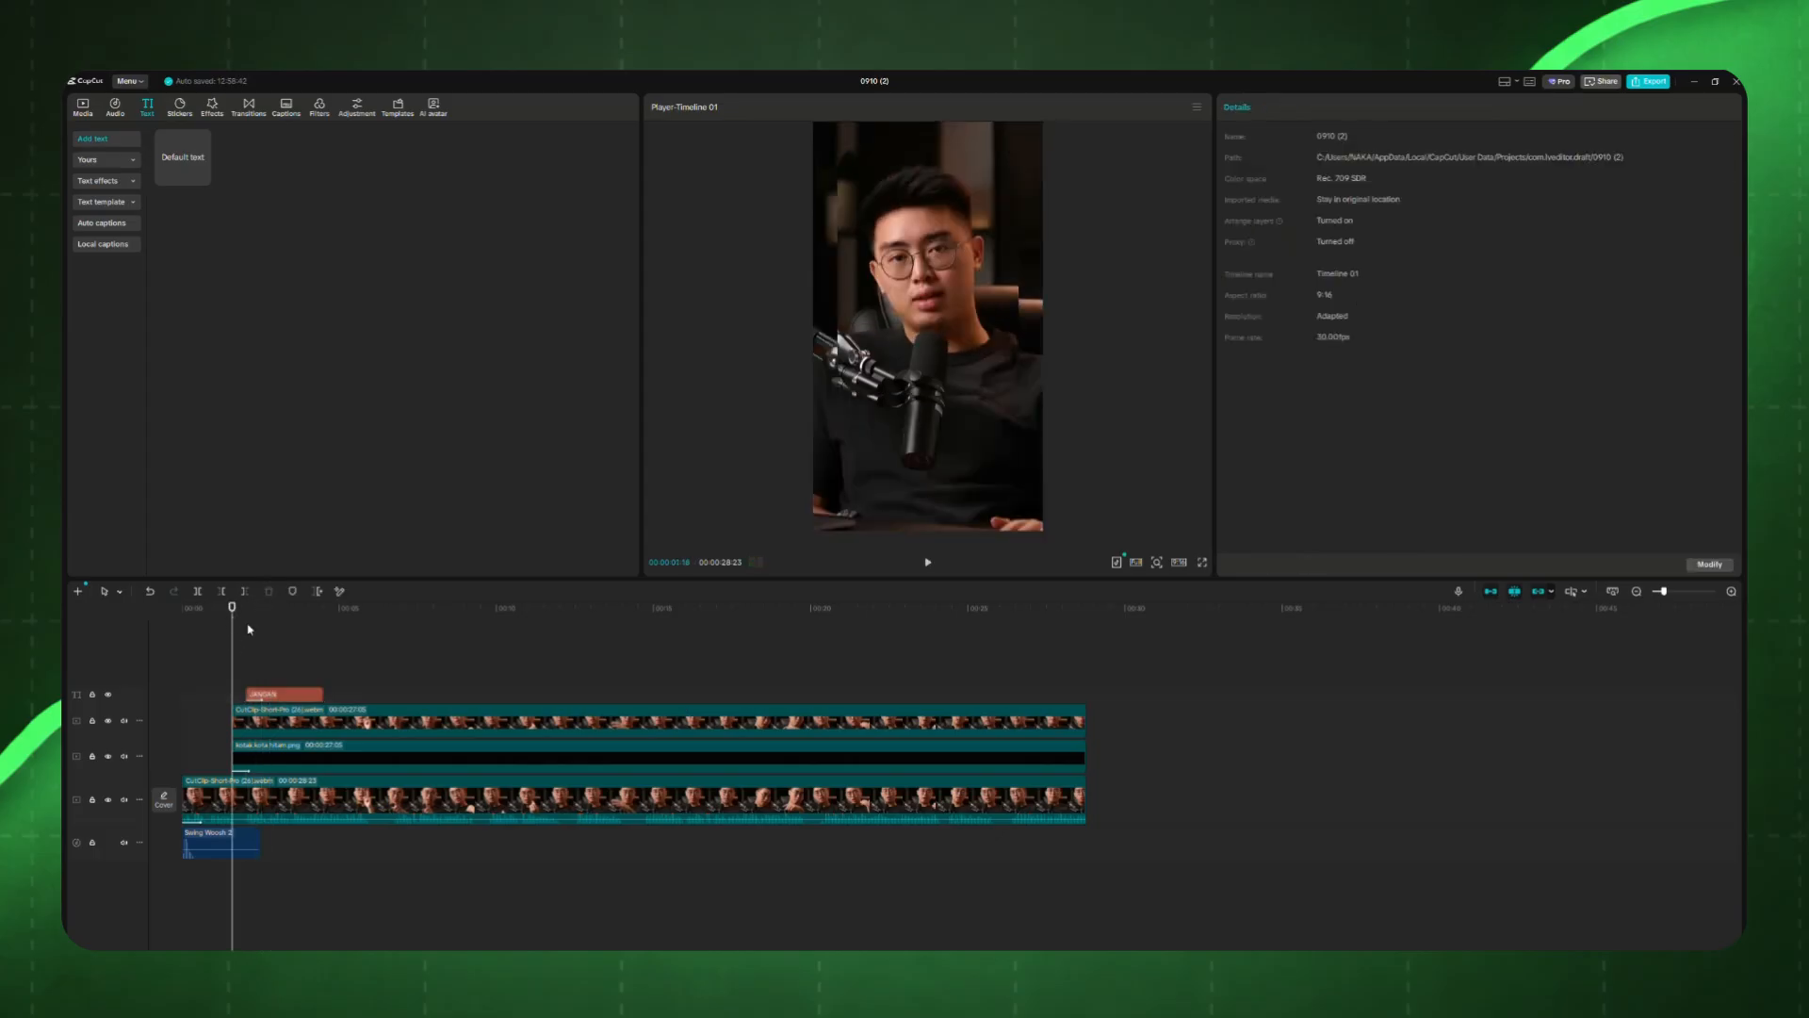
key("space")
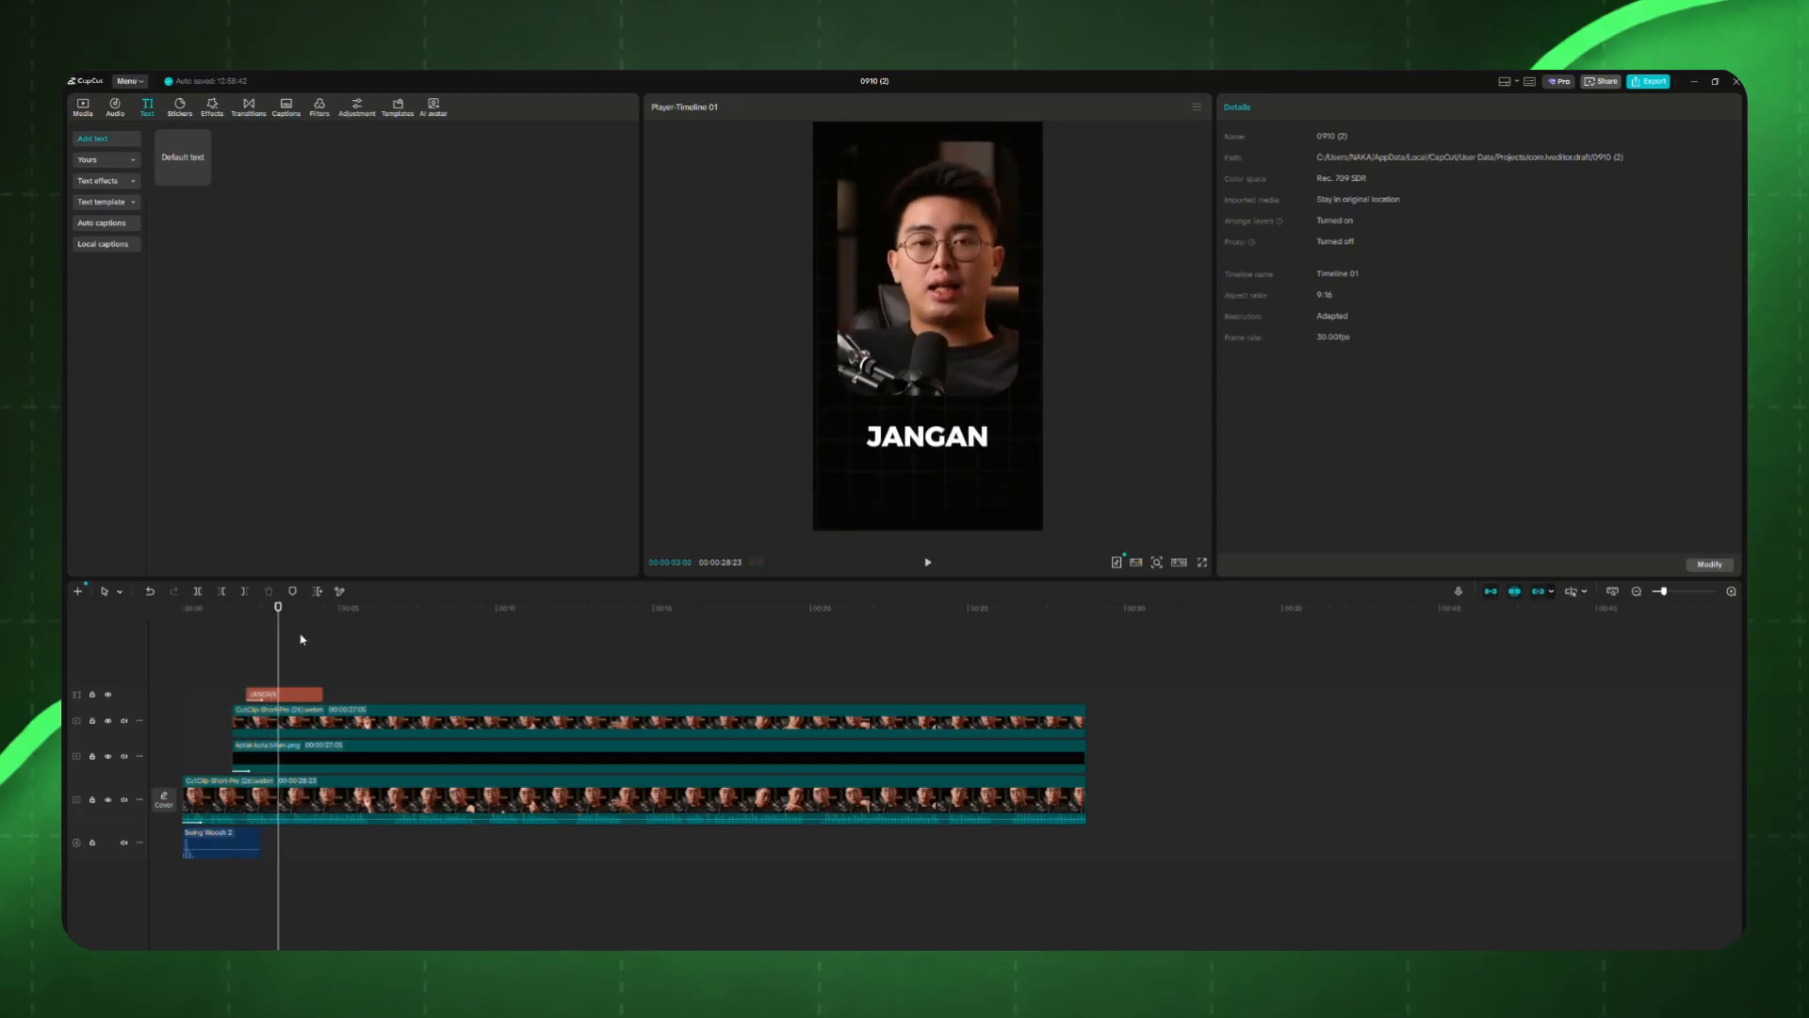
left_click_drag(278, 612, 232, 613)
key("space")
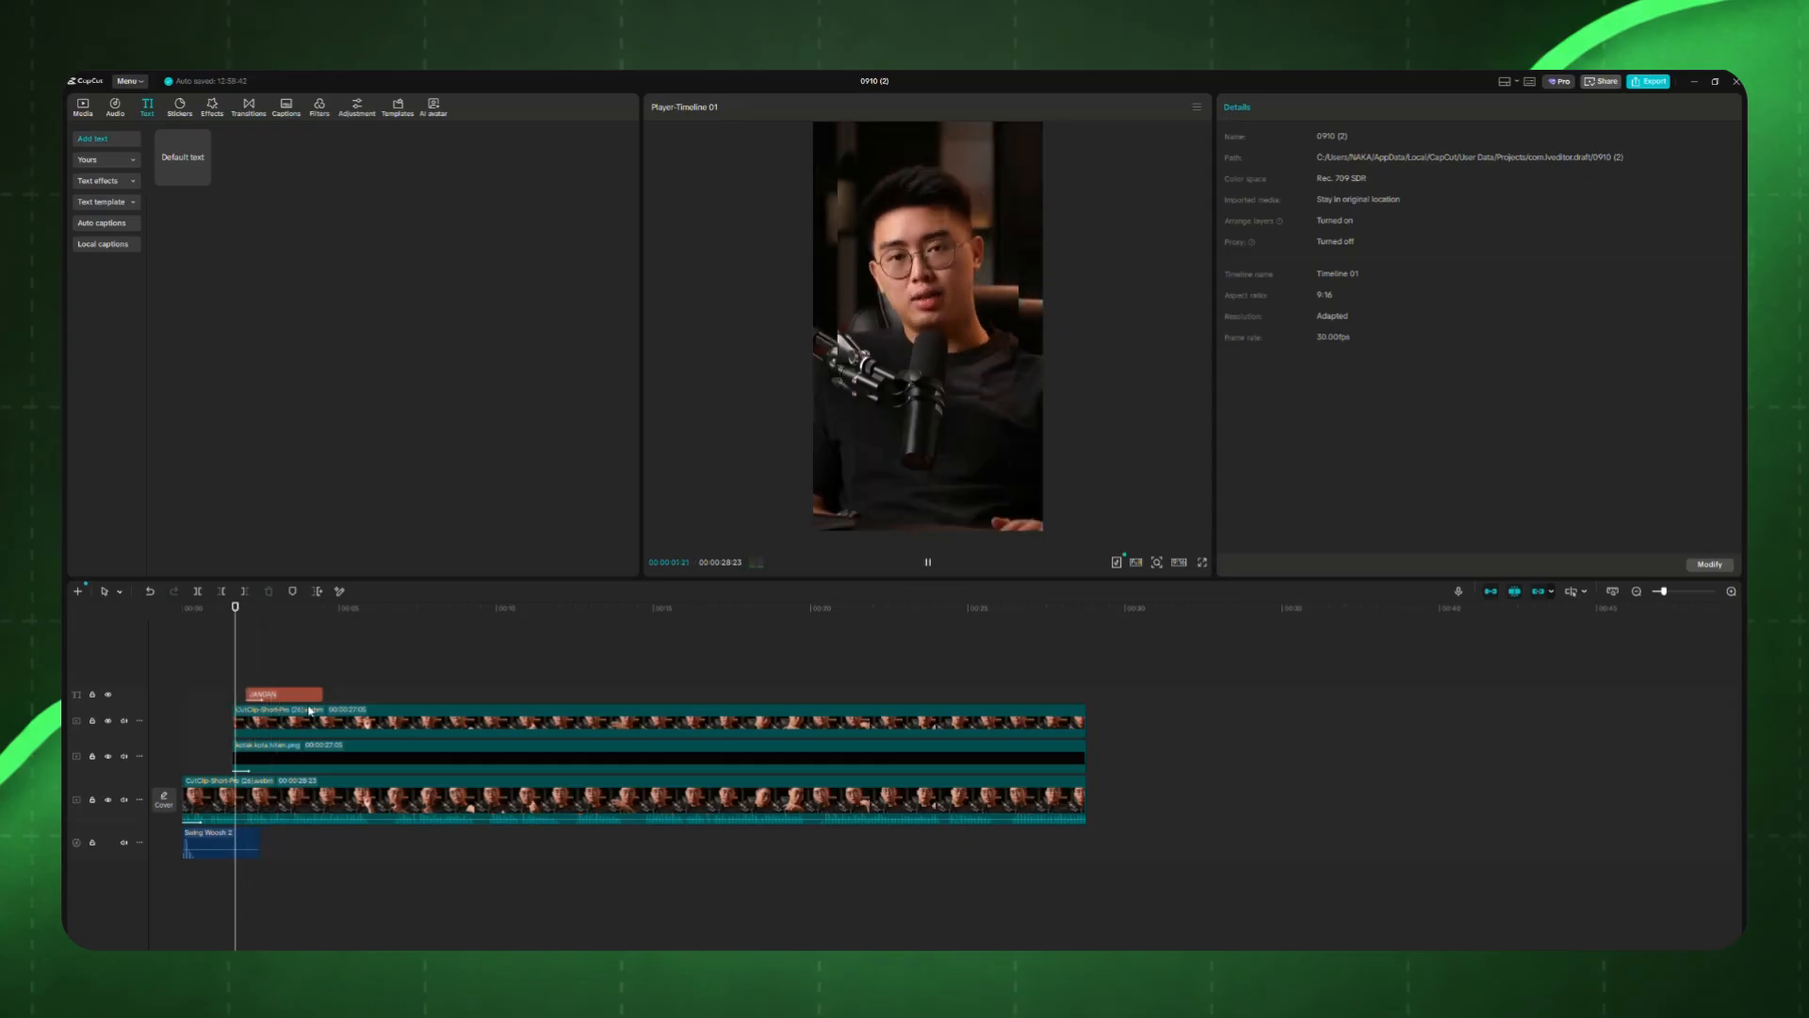
key("space")
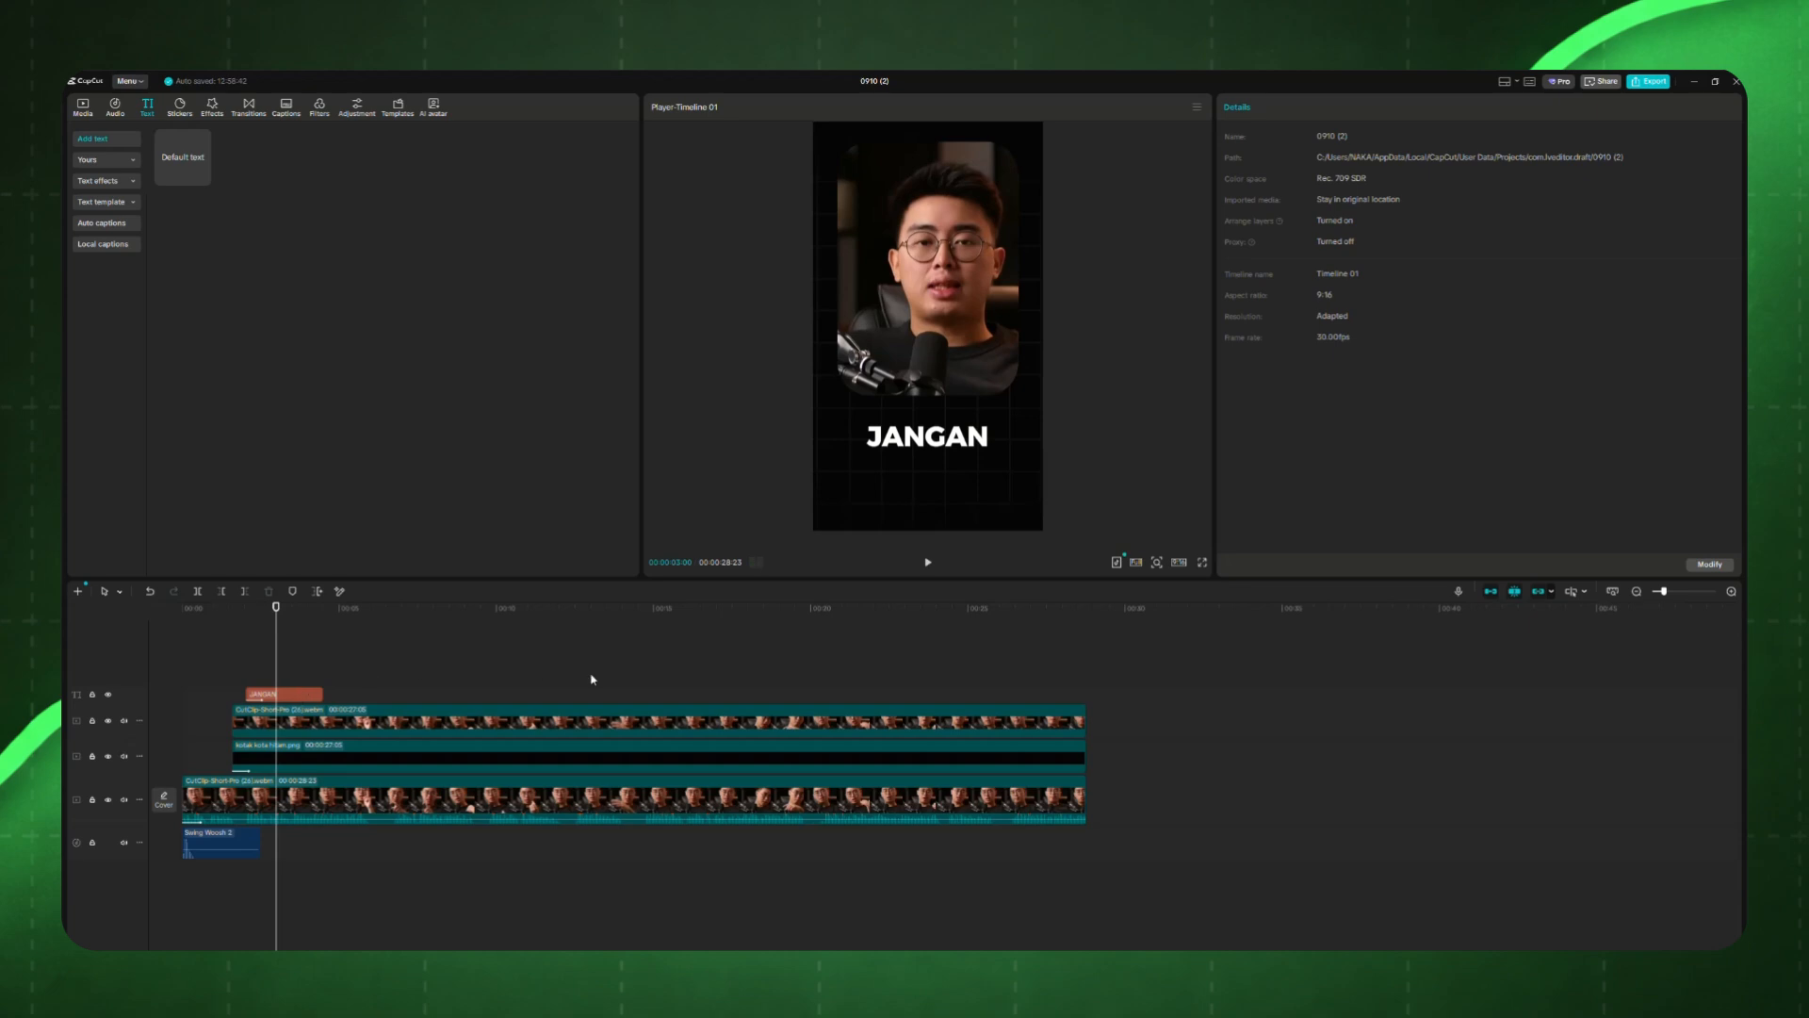
left_click_drag(281, 622, 232, 619)
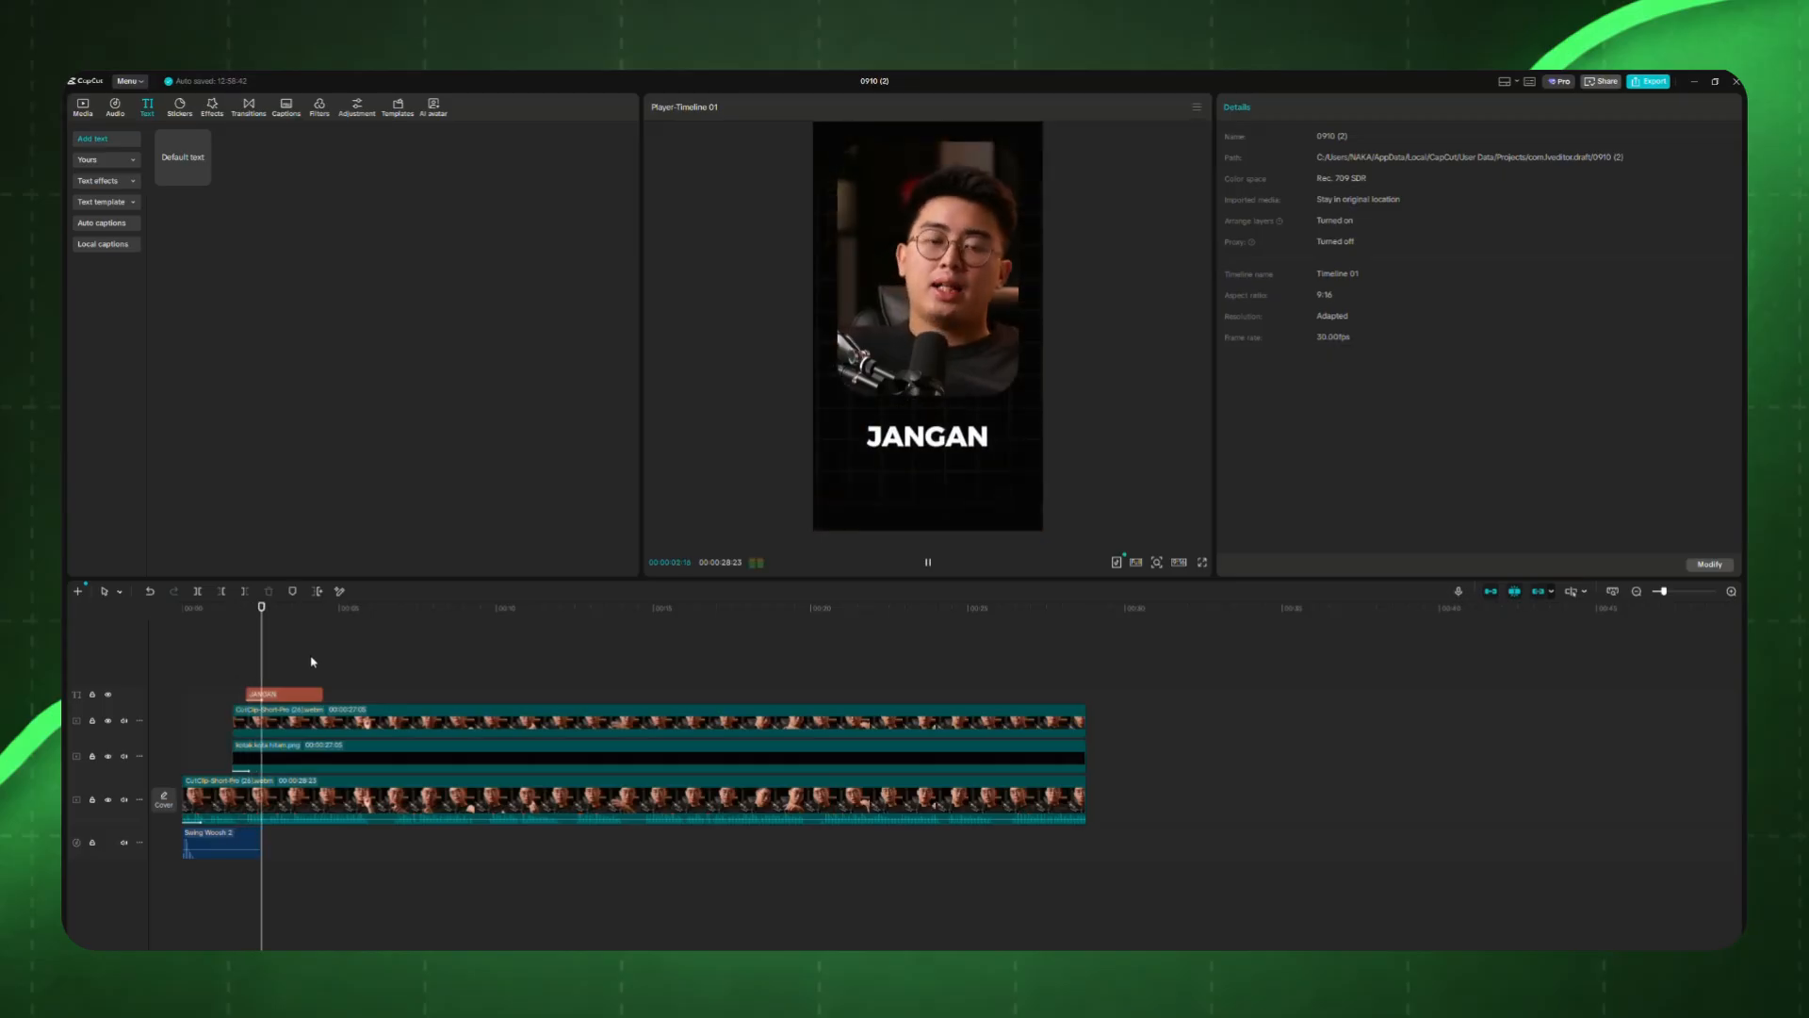
key("space")
left_click(296, 622)
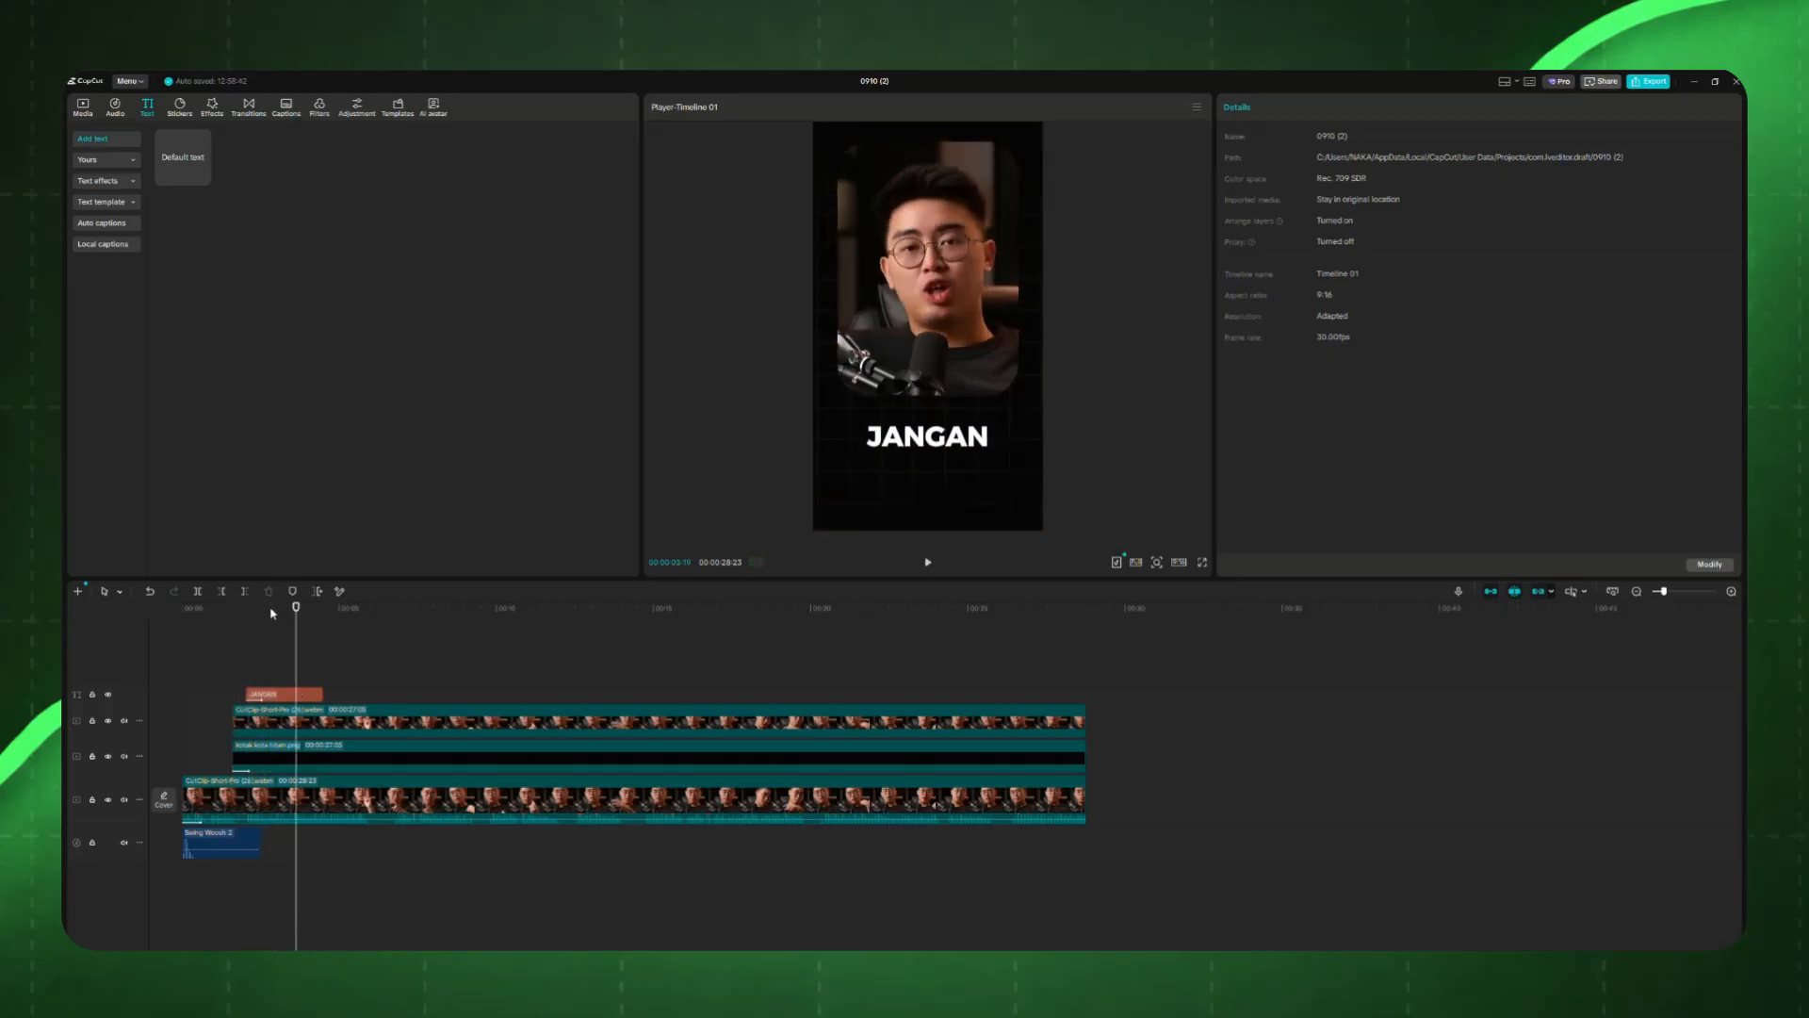
Step: Duplicate the JANGAN text at 00:00:02:21, where the next word begins, and move the copy directly below the original
left_click(267, 614)
left_click(287, 694)
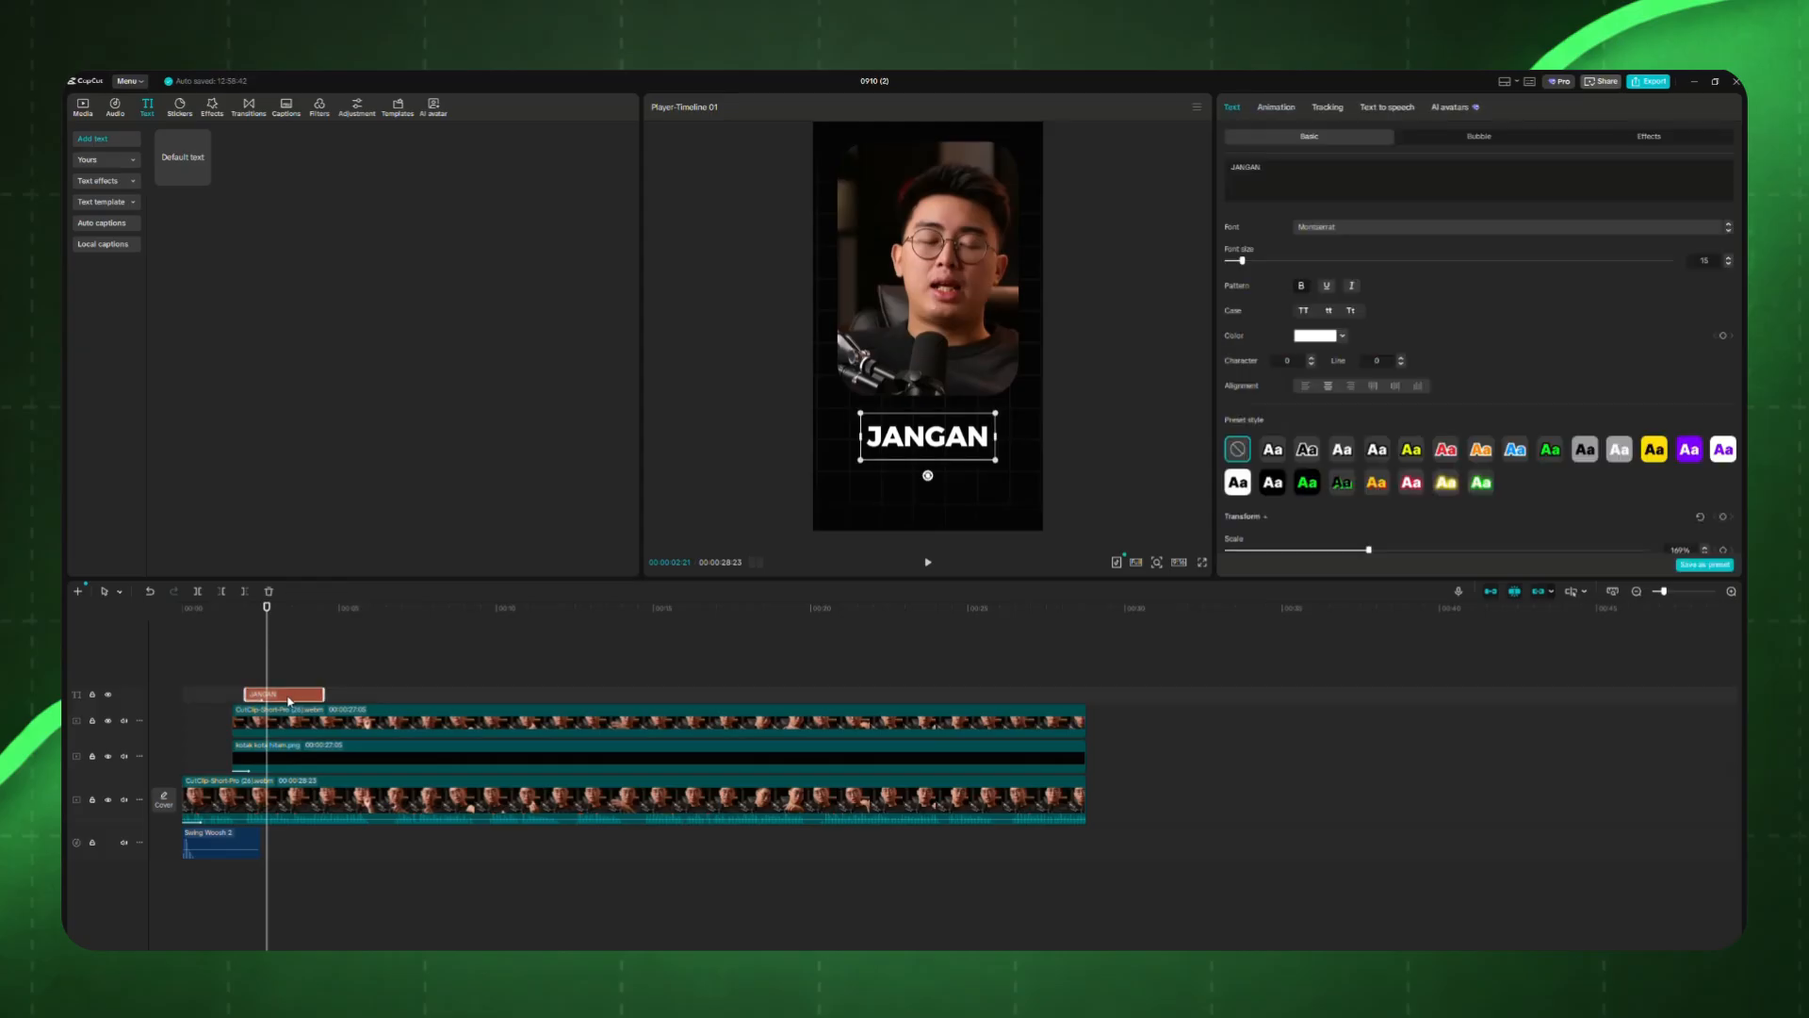
key("ctrl+c")
key("ctrl+v")
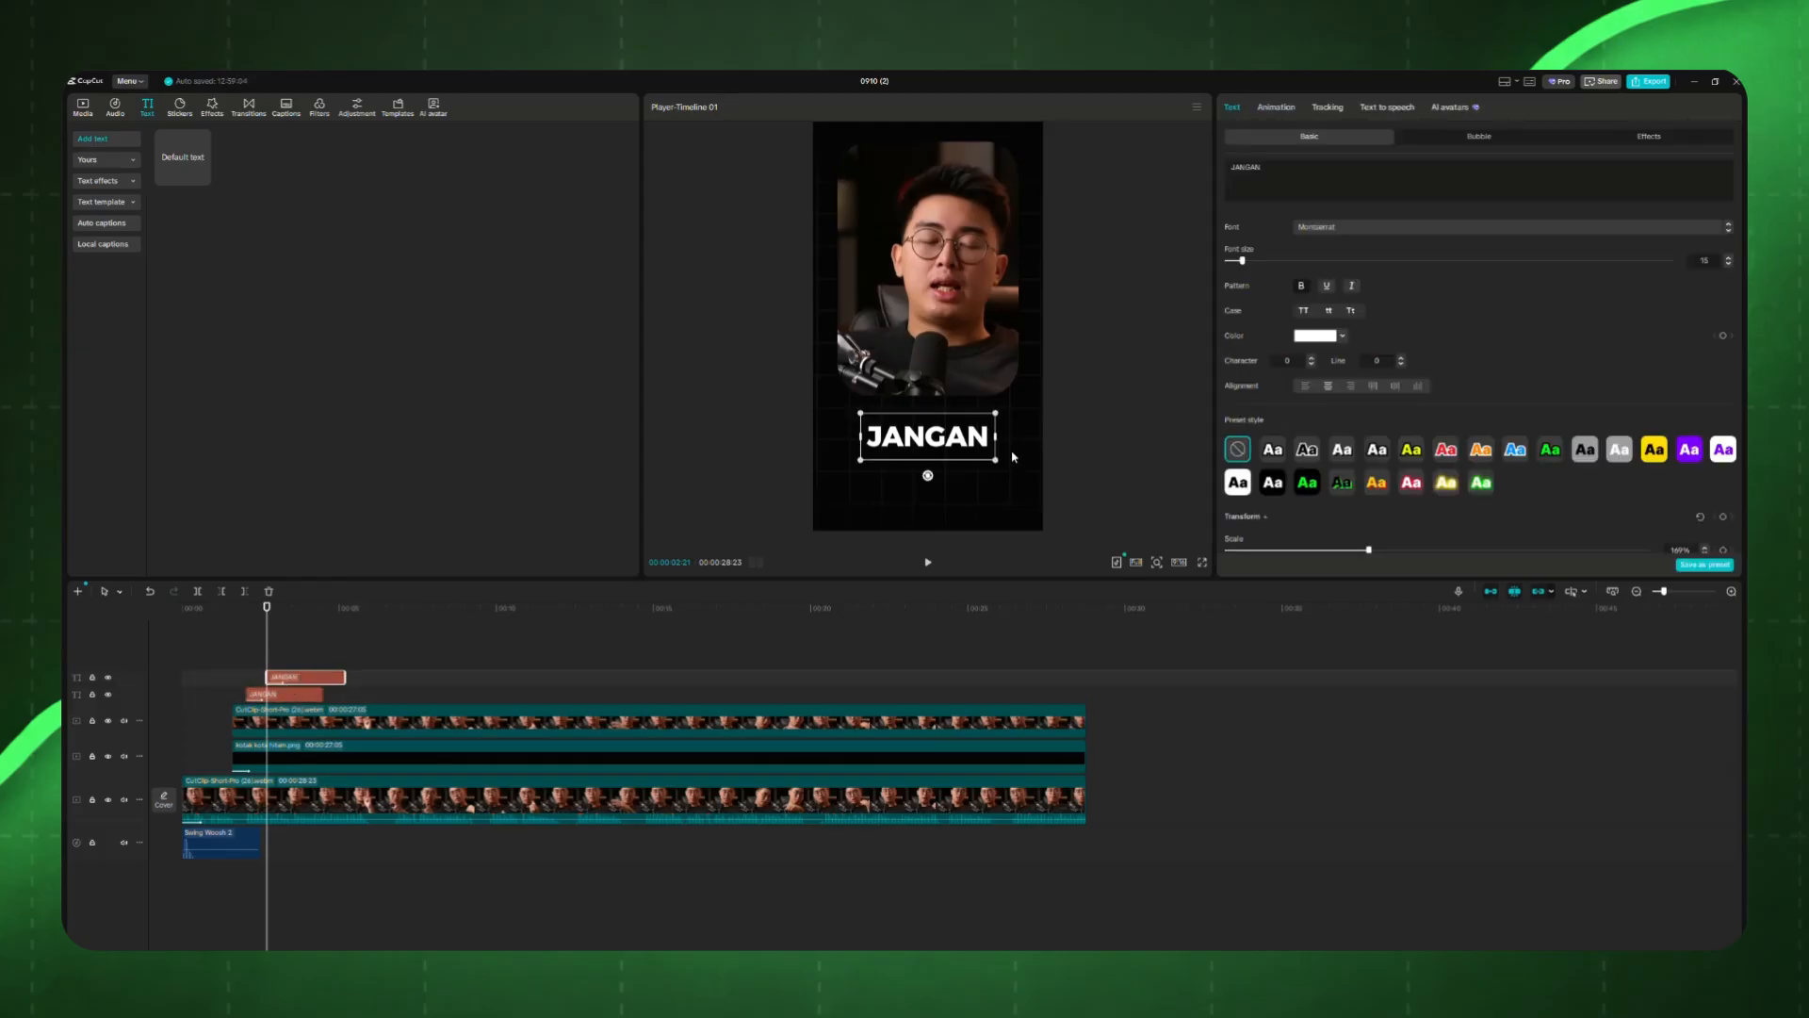
left_click_drag(966, 439, 966, 474)
Step: Change the copied text's wording to TINGKATIN and move it up so it slightly overlaps JANGAN
key("space")
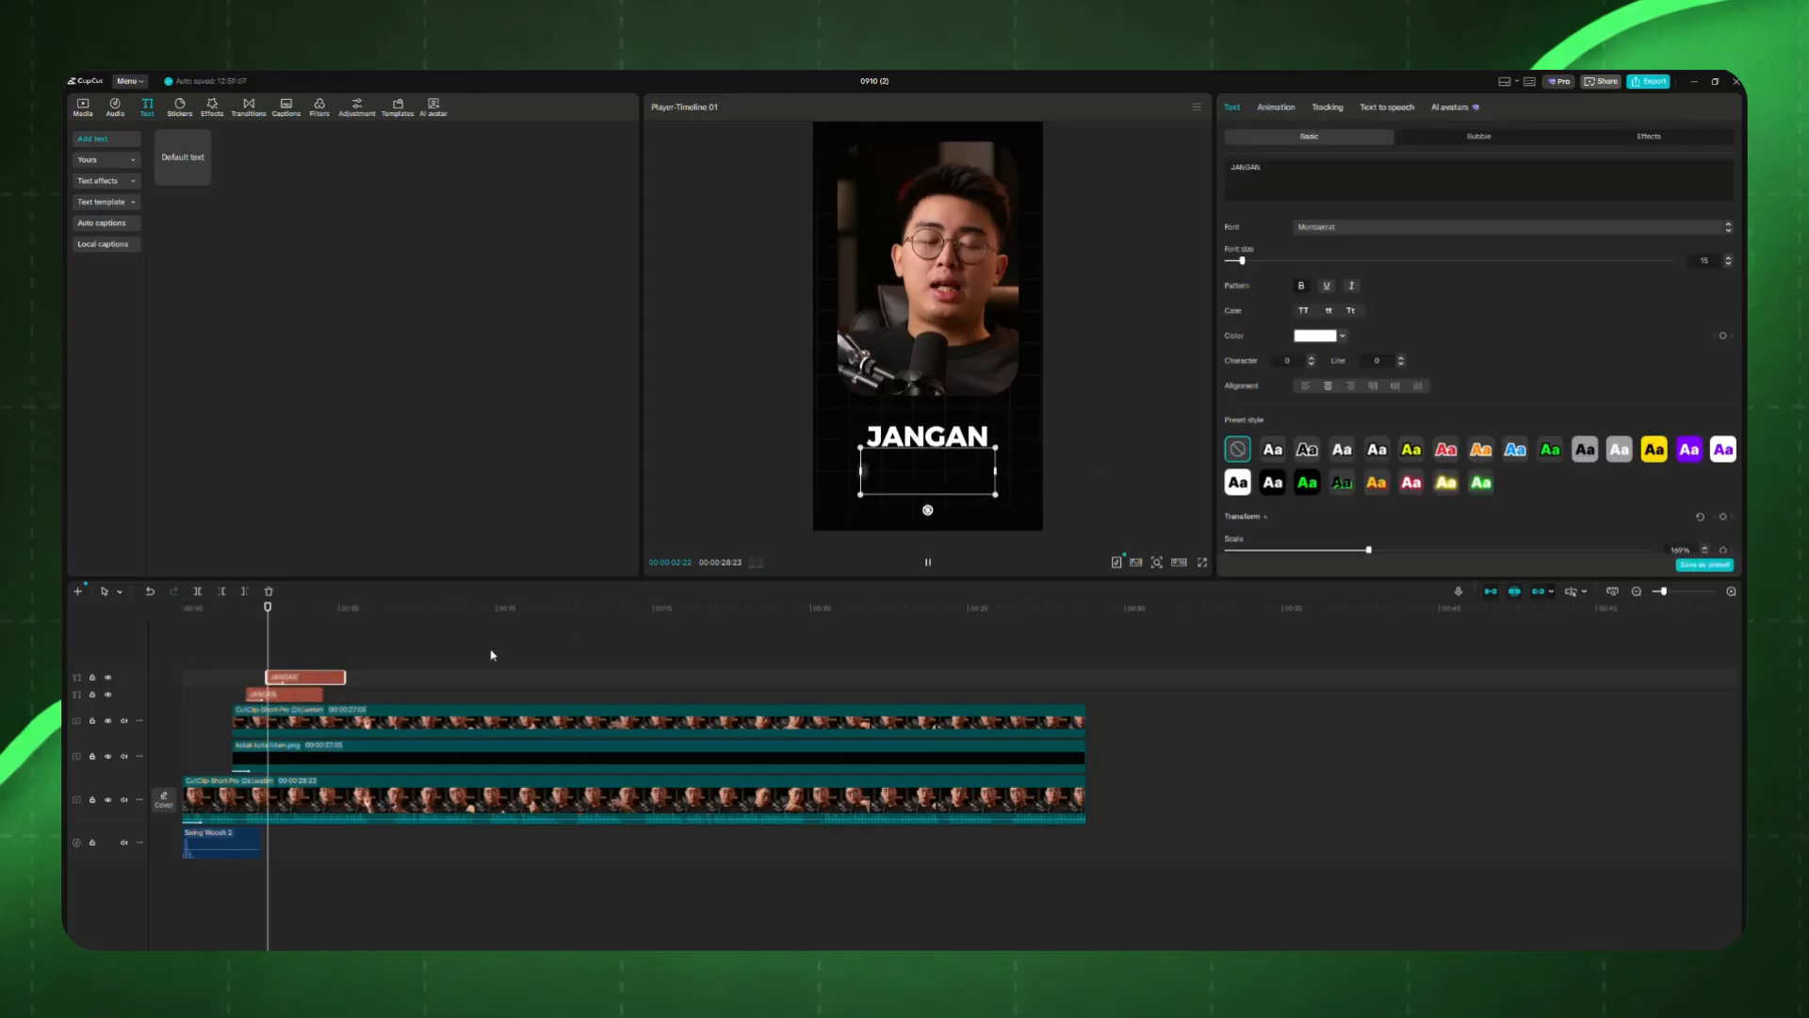
key("space")
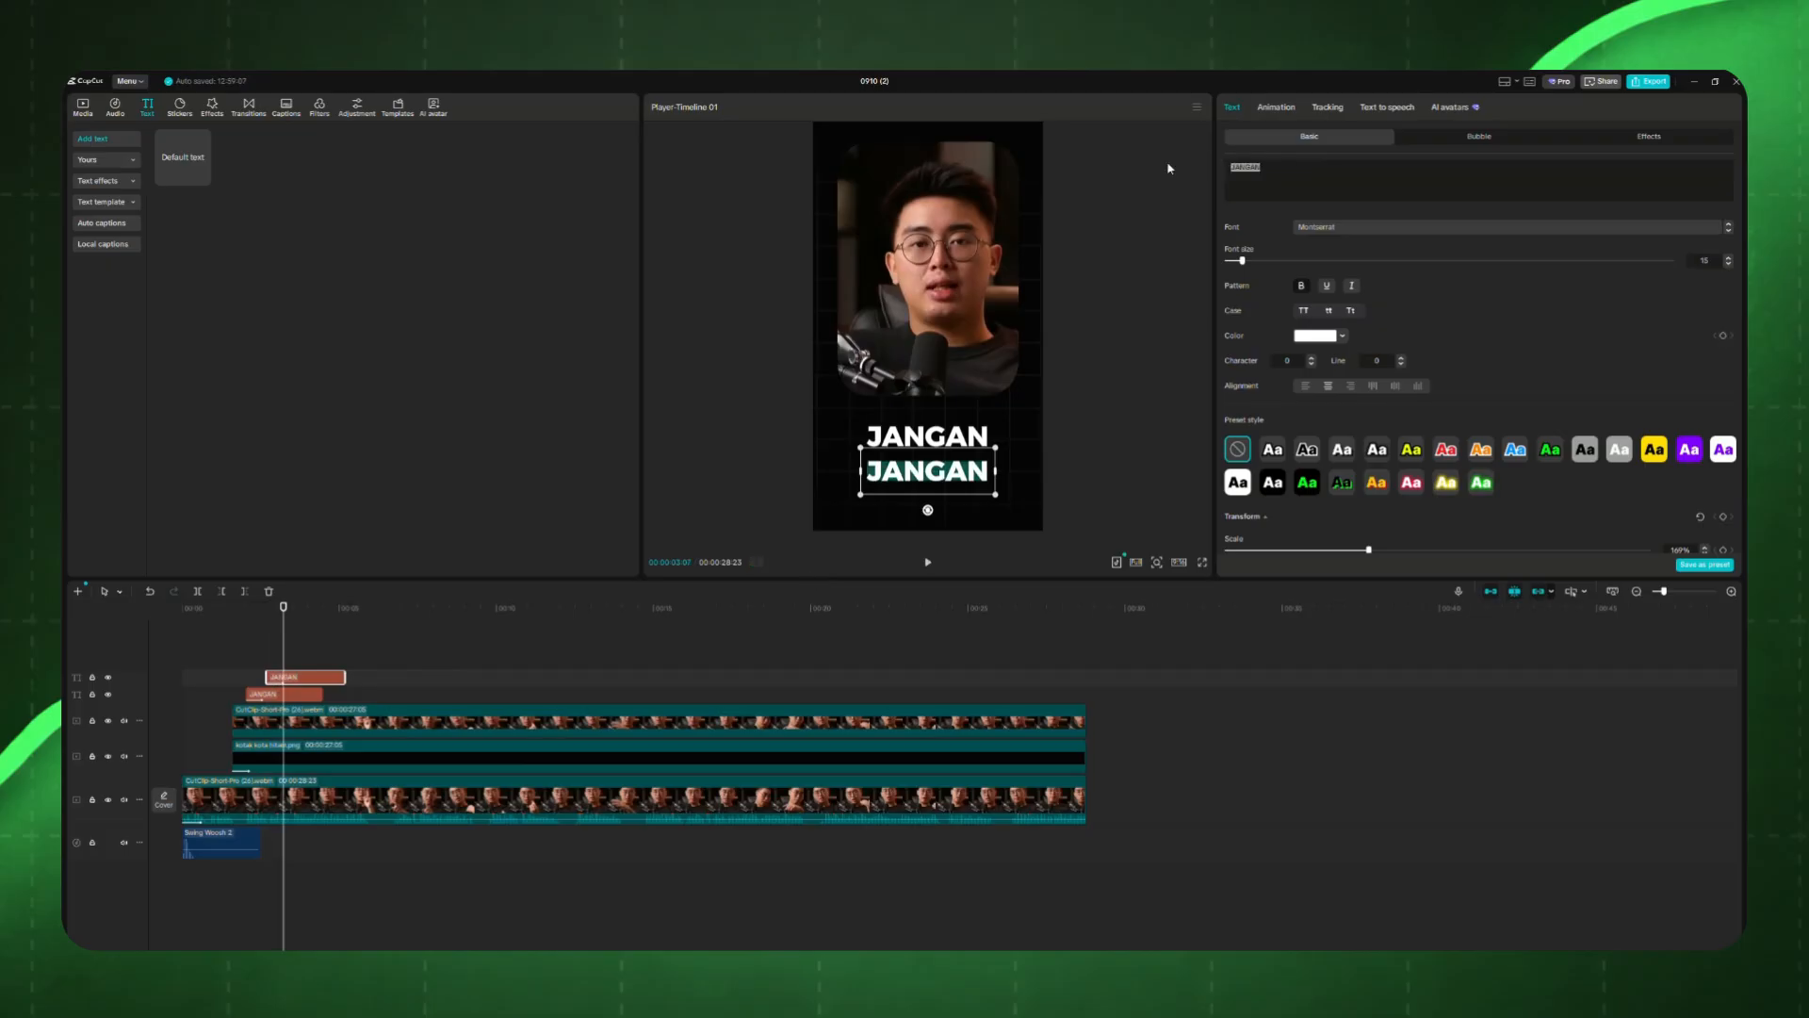
type("TINGKATIN")
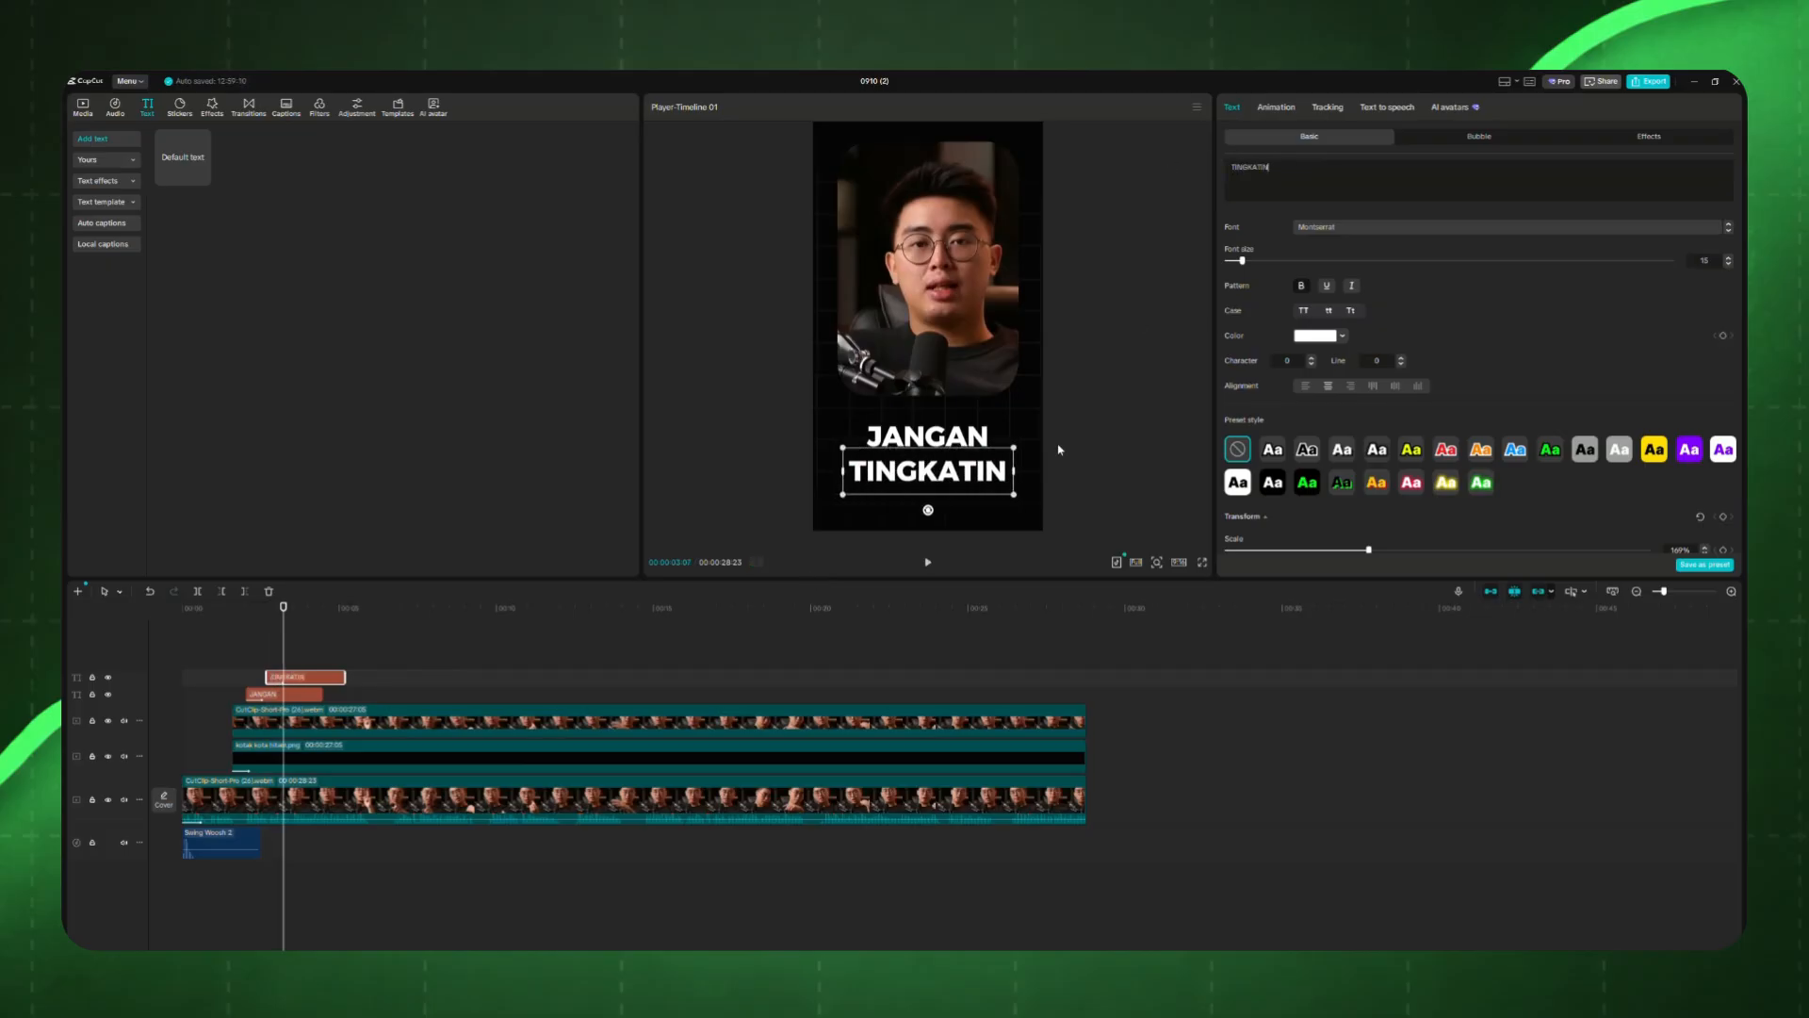
left_click_drag(984, 461, 972, 464)
Step: Compare several white preset styles on TINGKATIN, apply the white one just before the yellow style, and nudge the text slightly down
left_click(1339, 452)
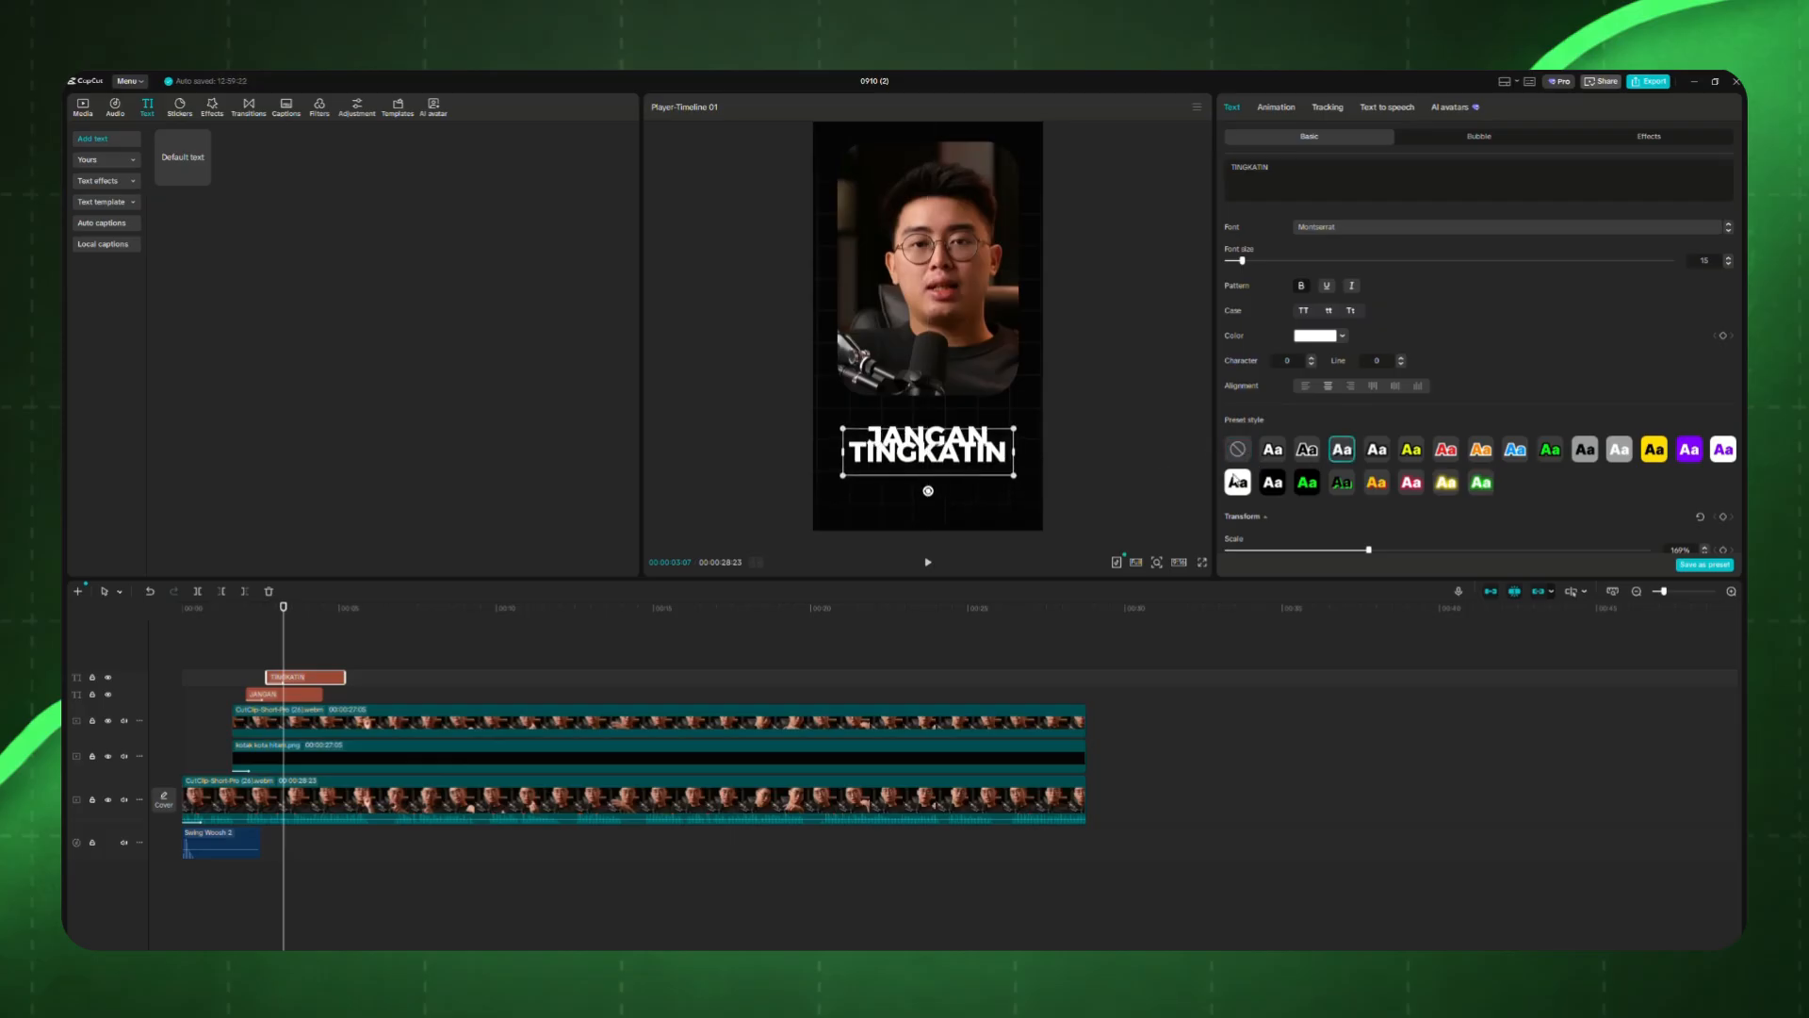
left_click(1374, 452)
left_click_drag(966, 456, 997, 466)
left_click(1274, 452)
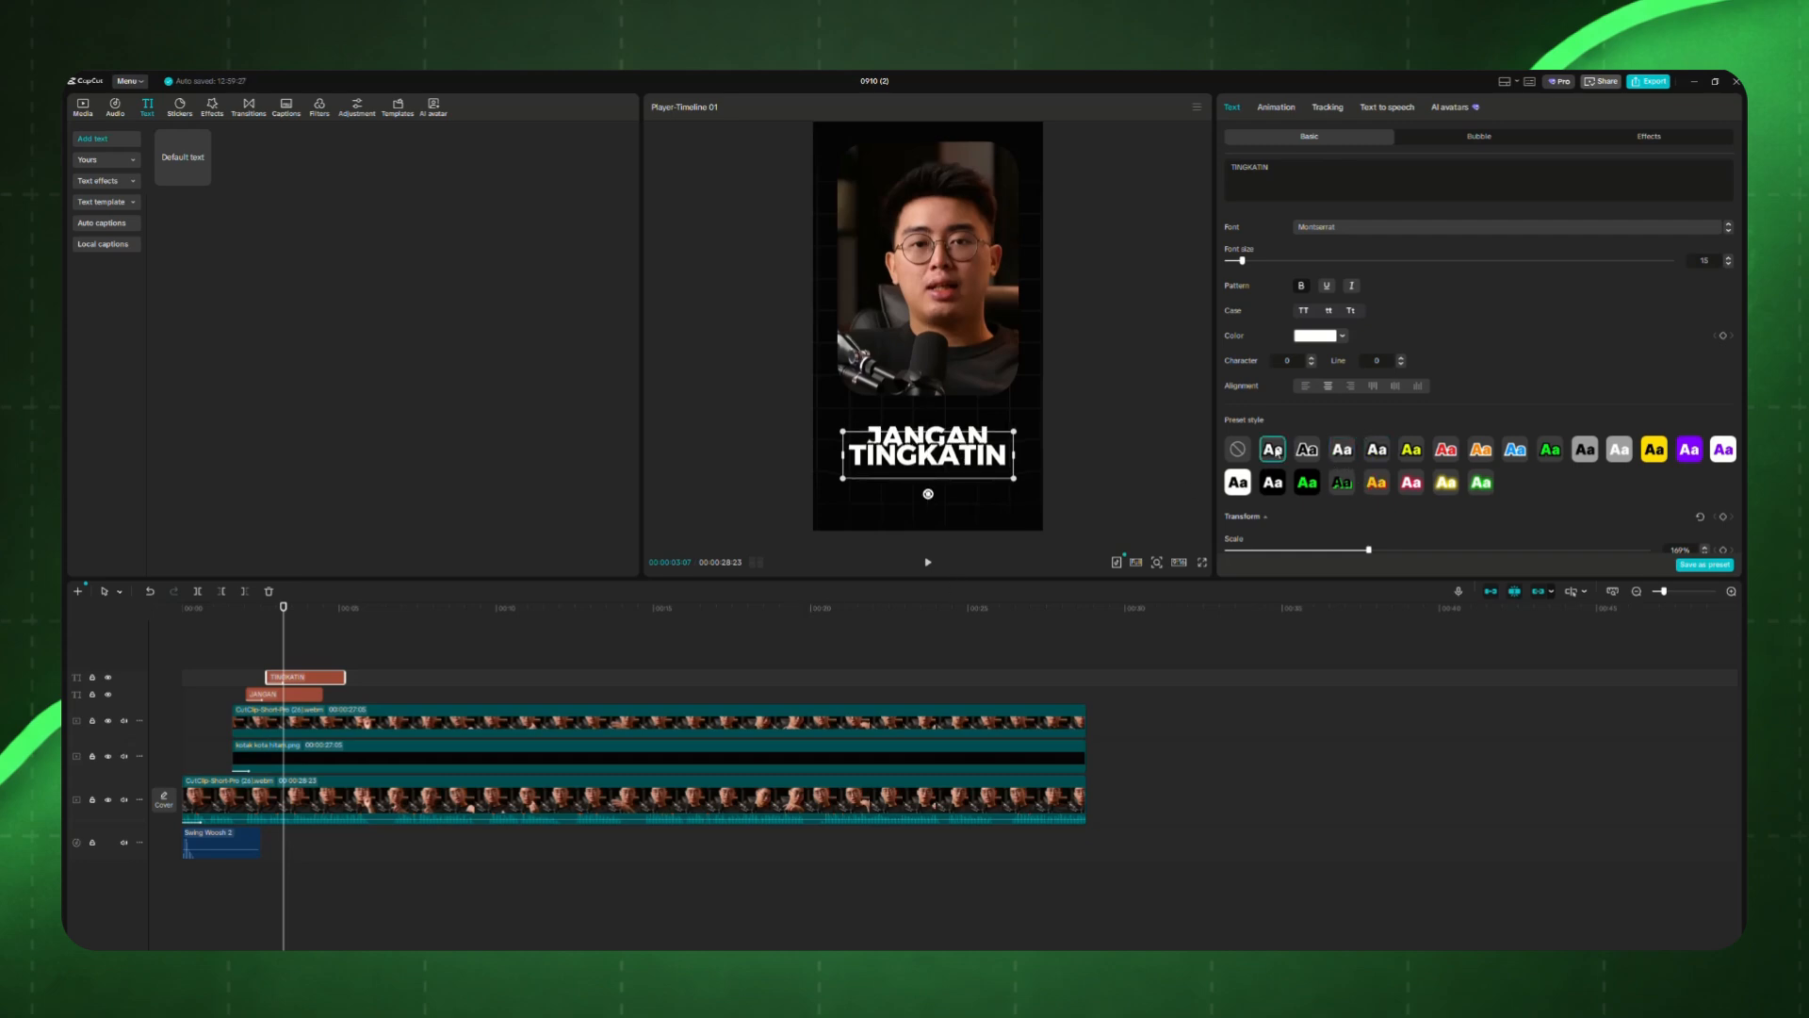
left_click(1333, 455)
left_click(1378, 459)
Step: Look through the font list for TINGKATIN, keep Montserrat, and make the text italic
left_click(1391, 228)
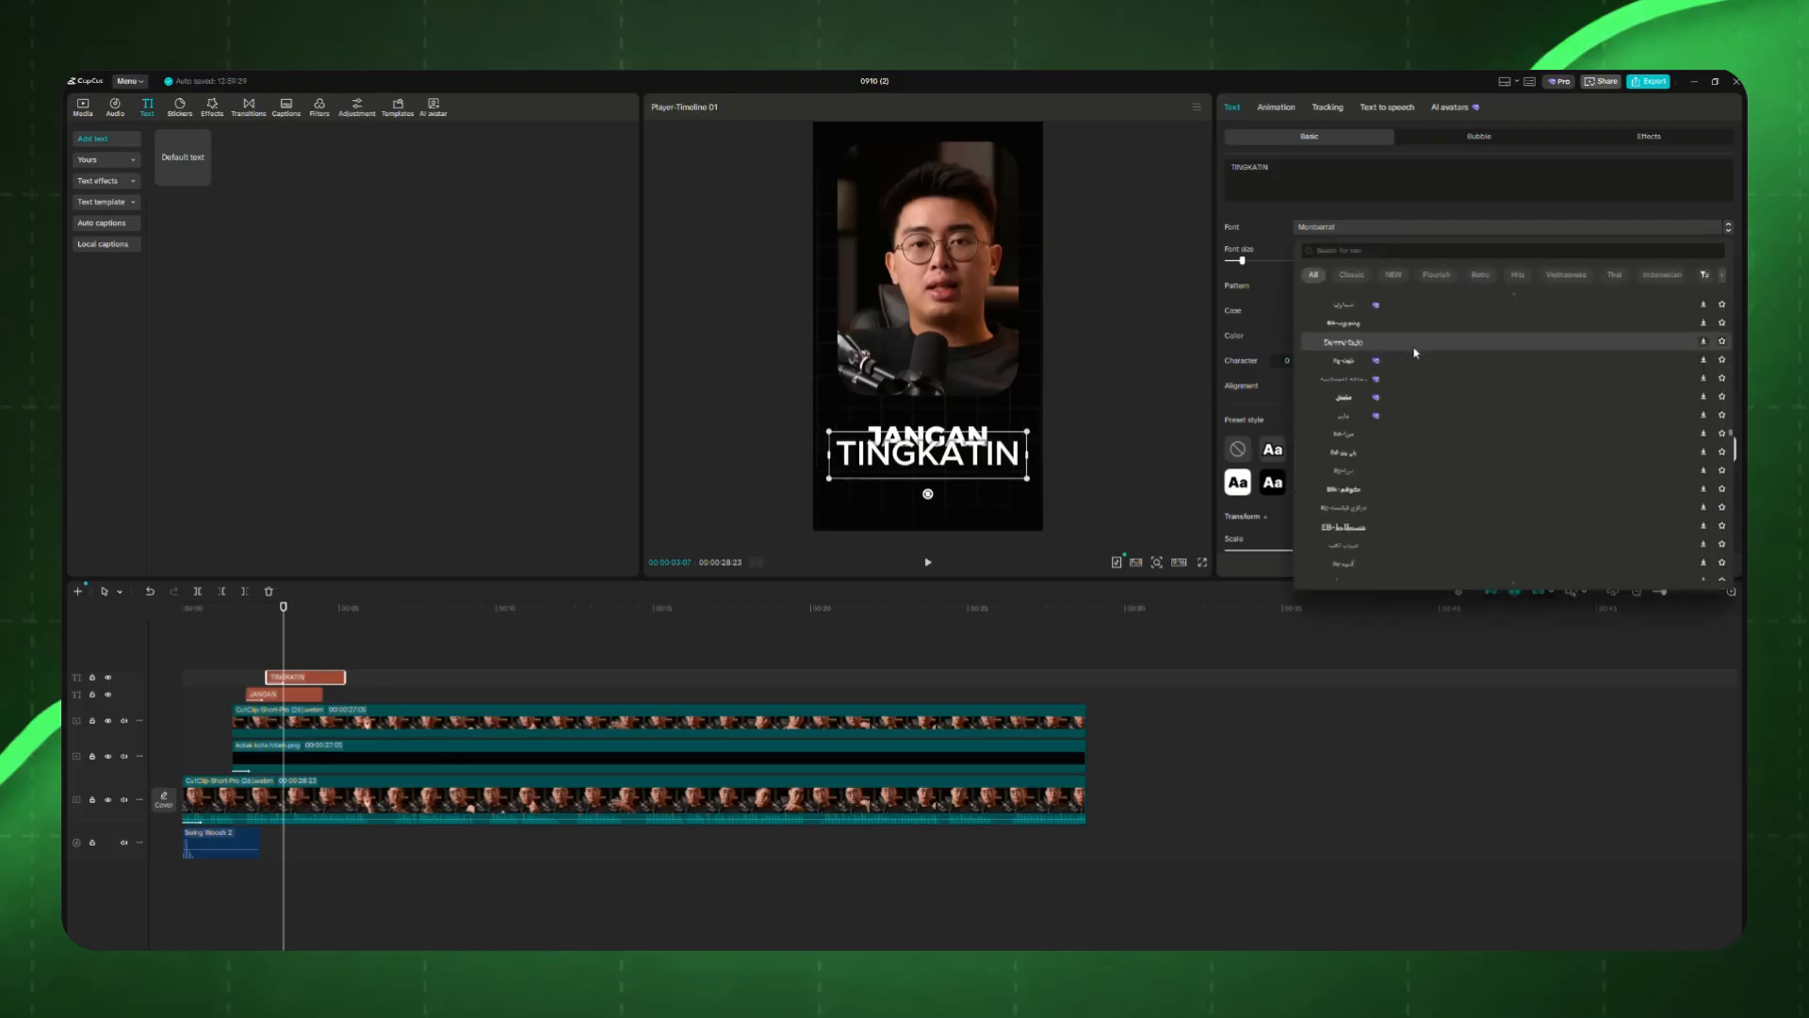
scroll(1413, 351, "down", 3)
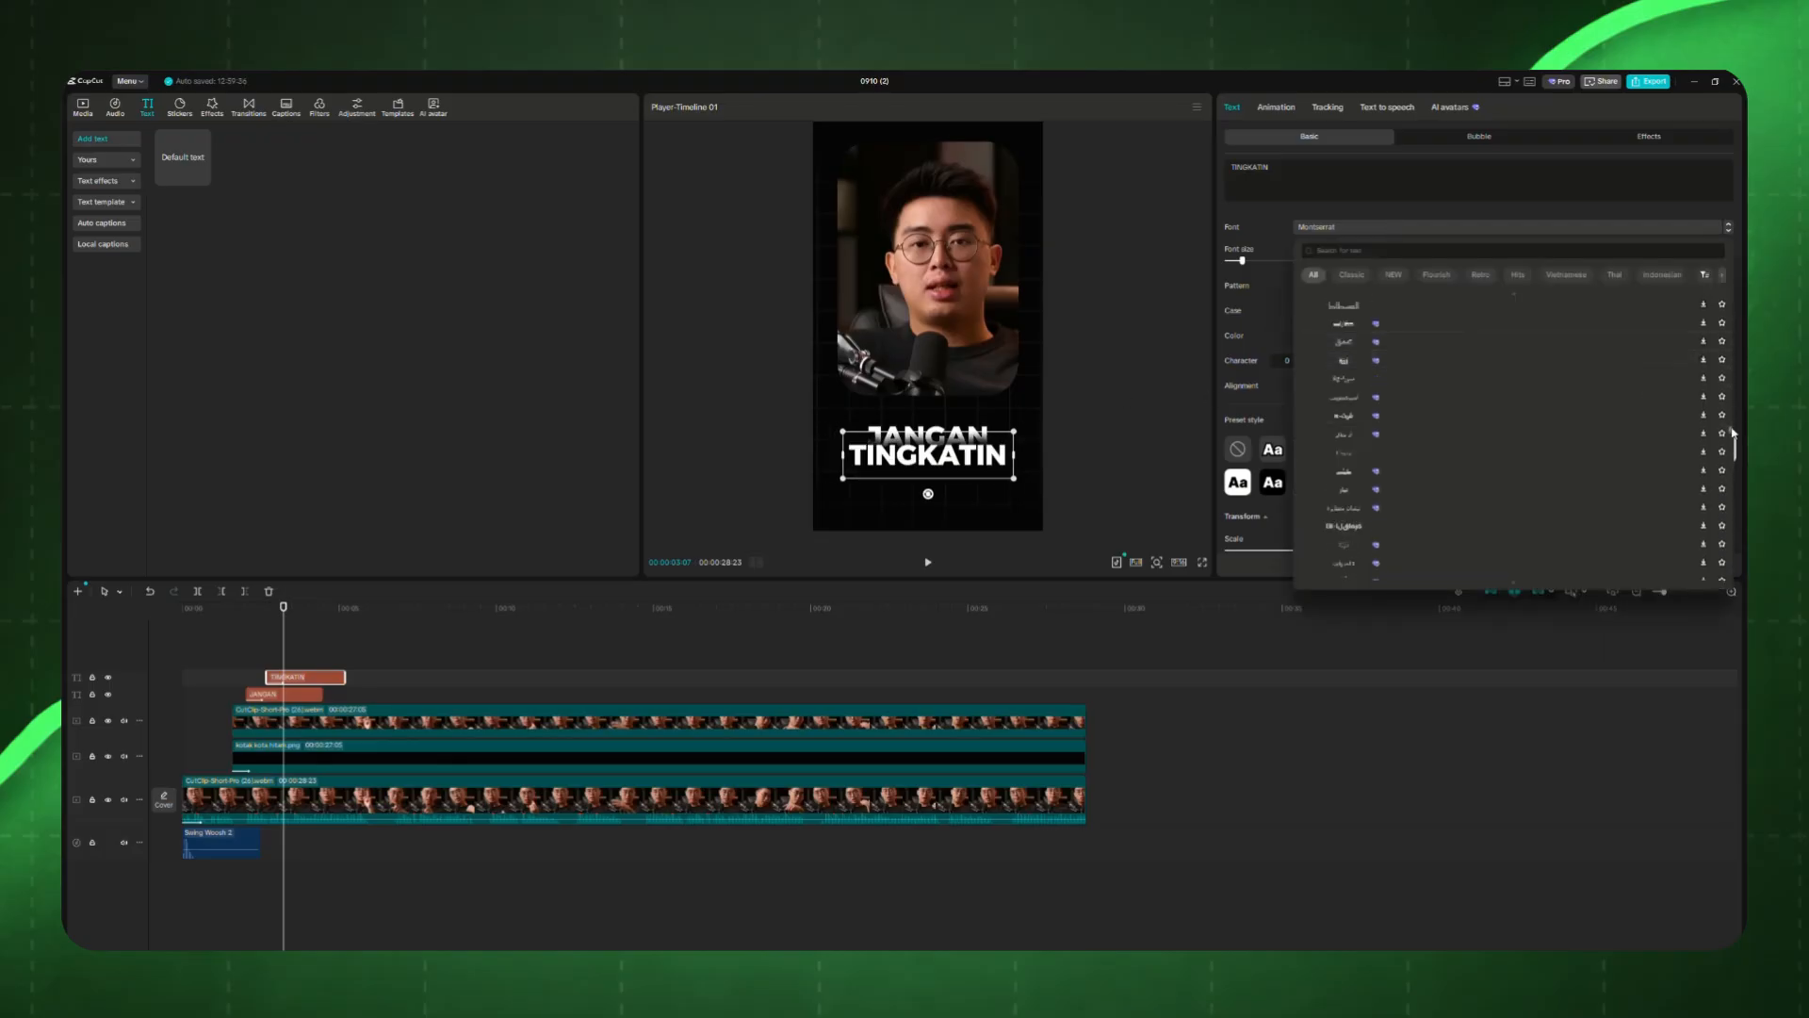
scroll(1731, 431, "up", 10)
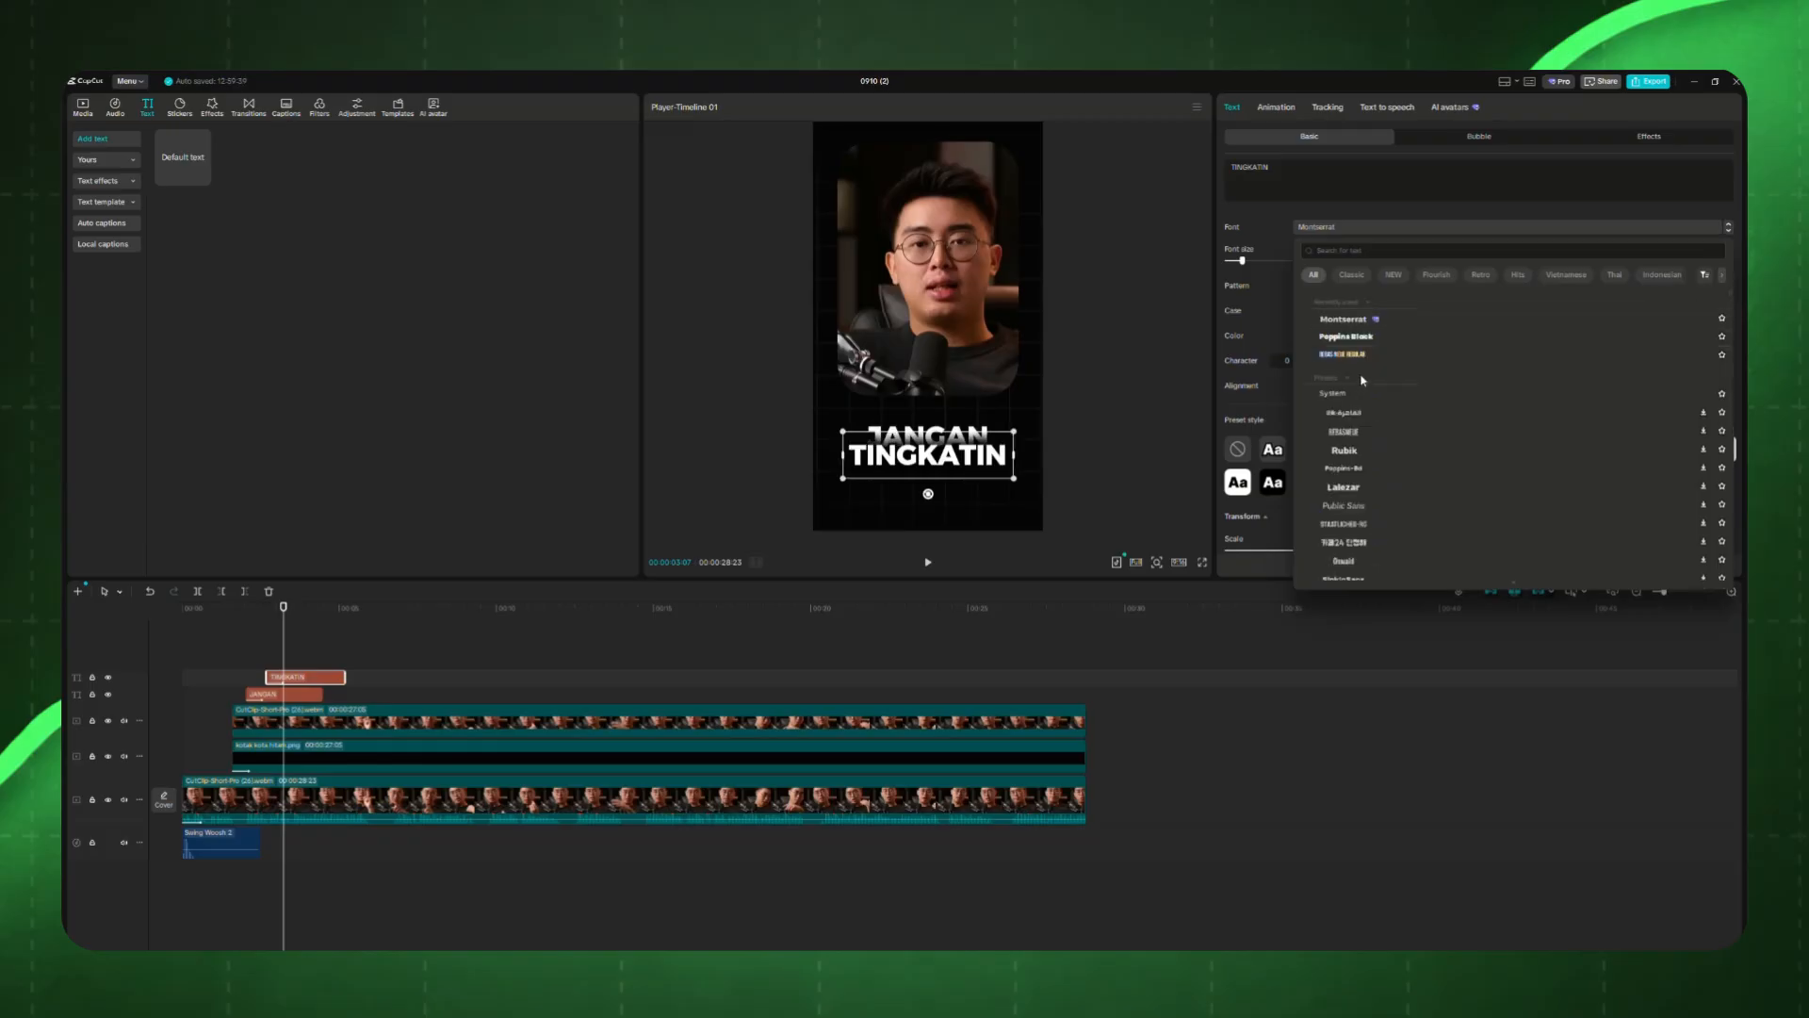
scroll(1377, 490, "down", 3)
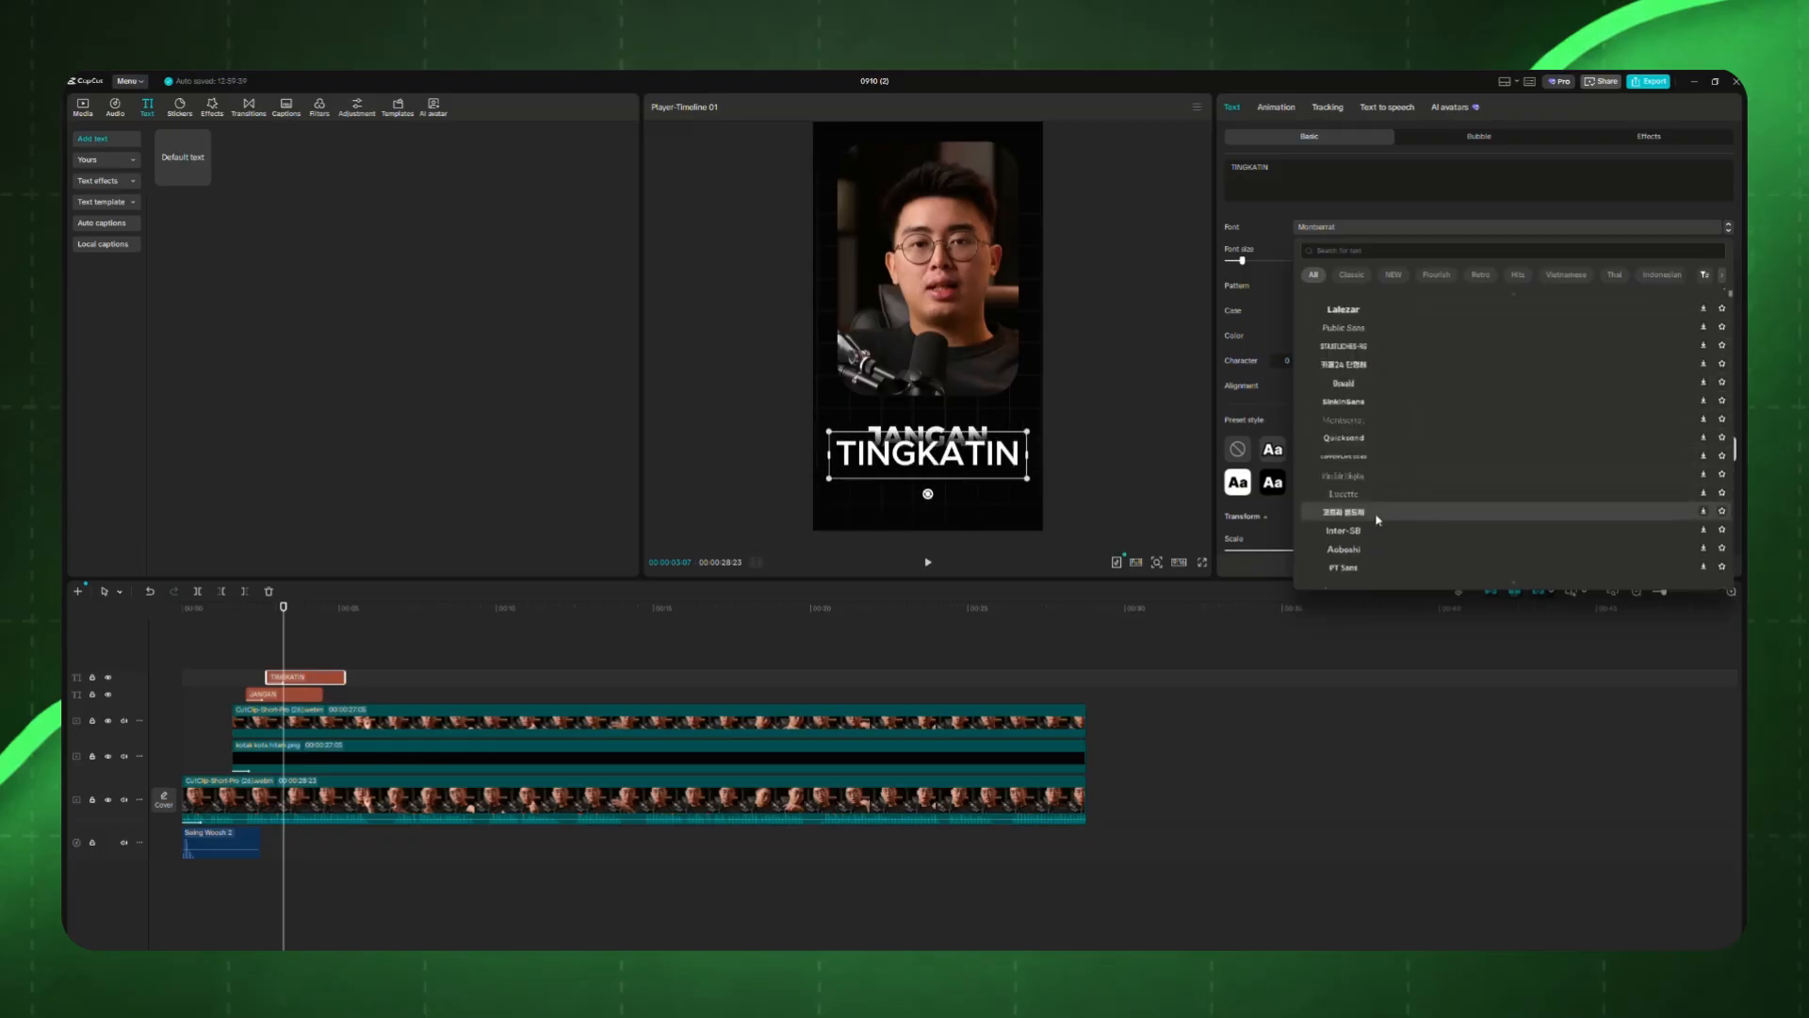
scroll(1380, 523, "down", 5)
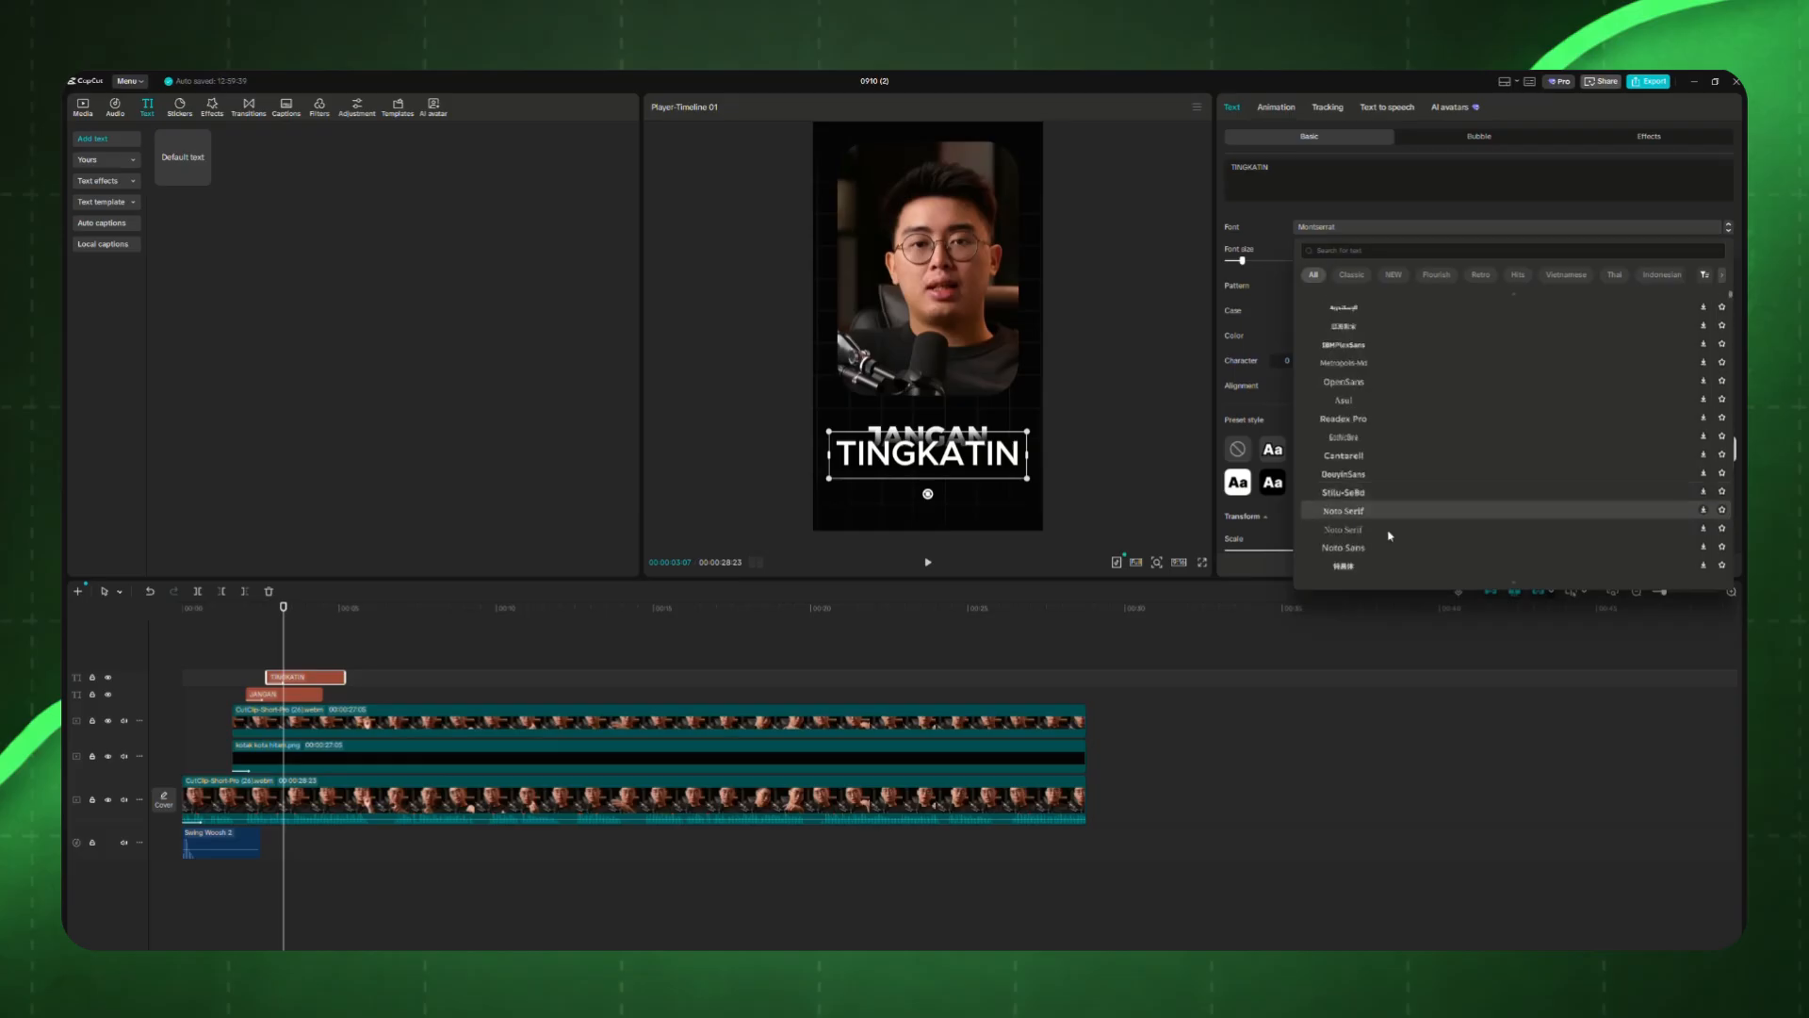
scroll(1389, 535, "down", 5)
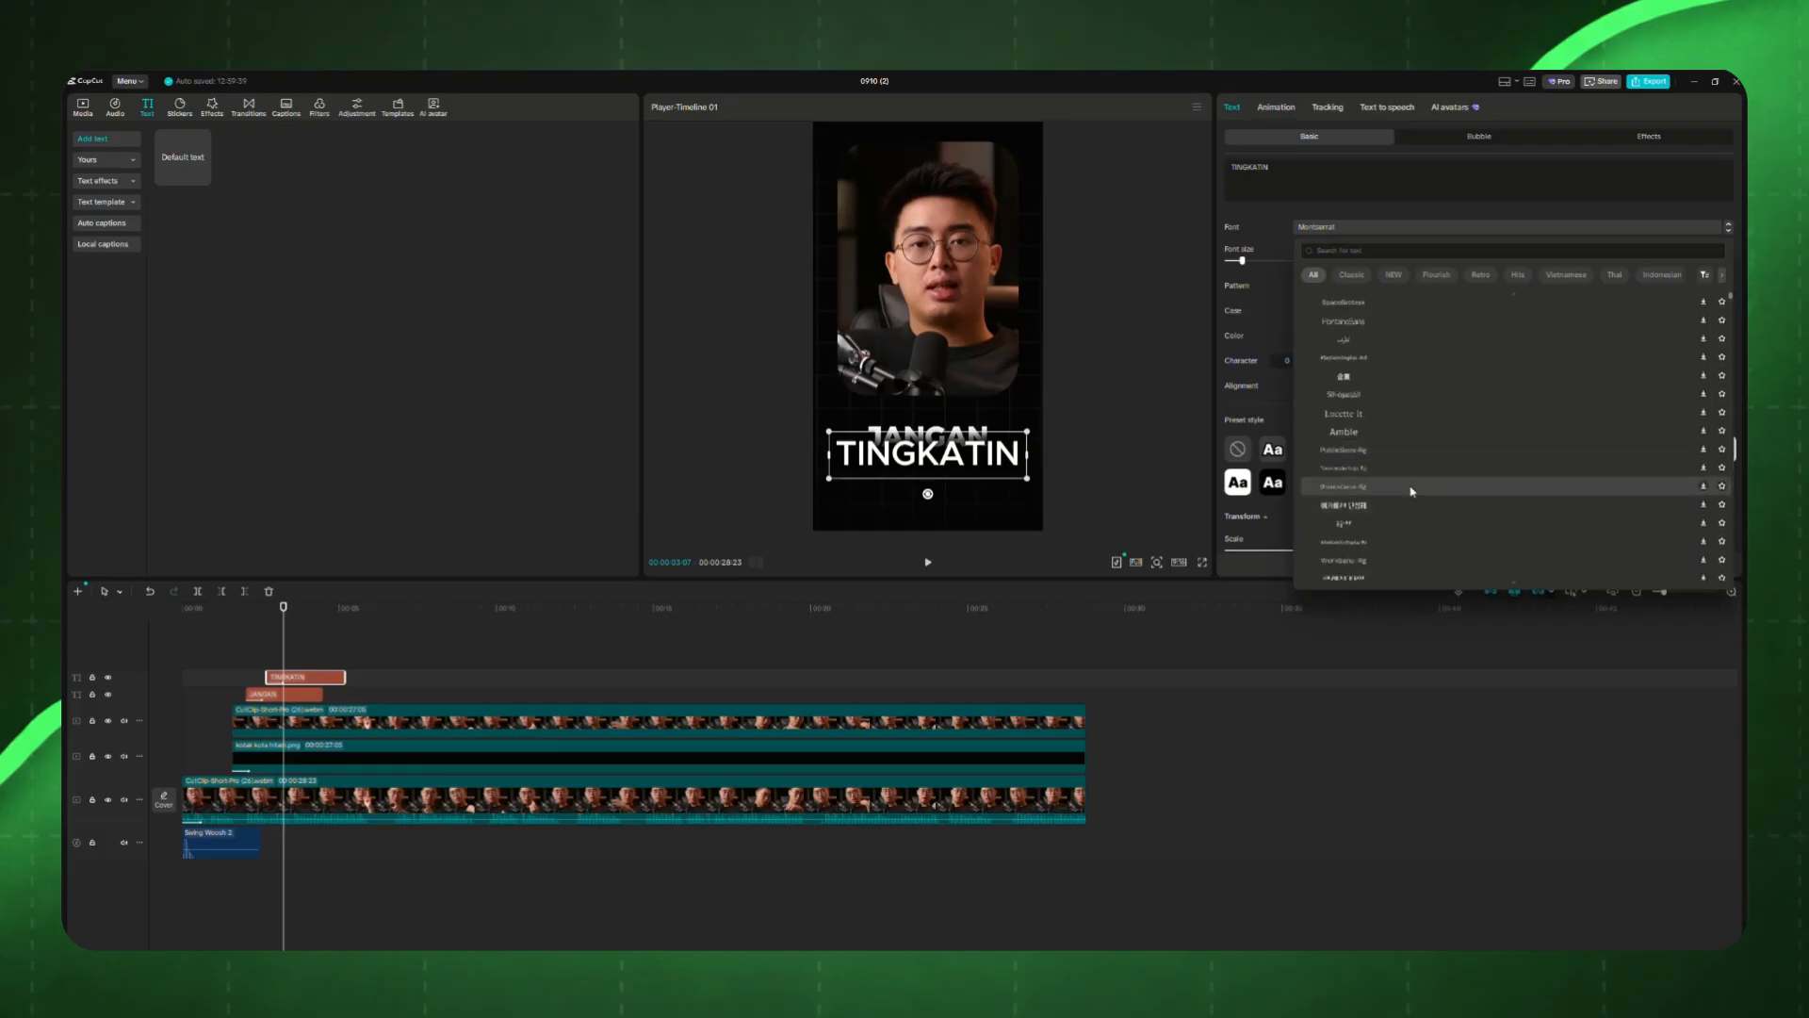
scroll(1412, 487, "up", 12)
left_click(1378, 318)
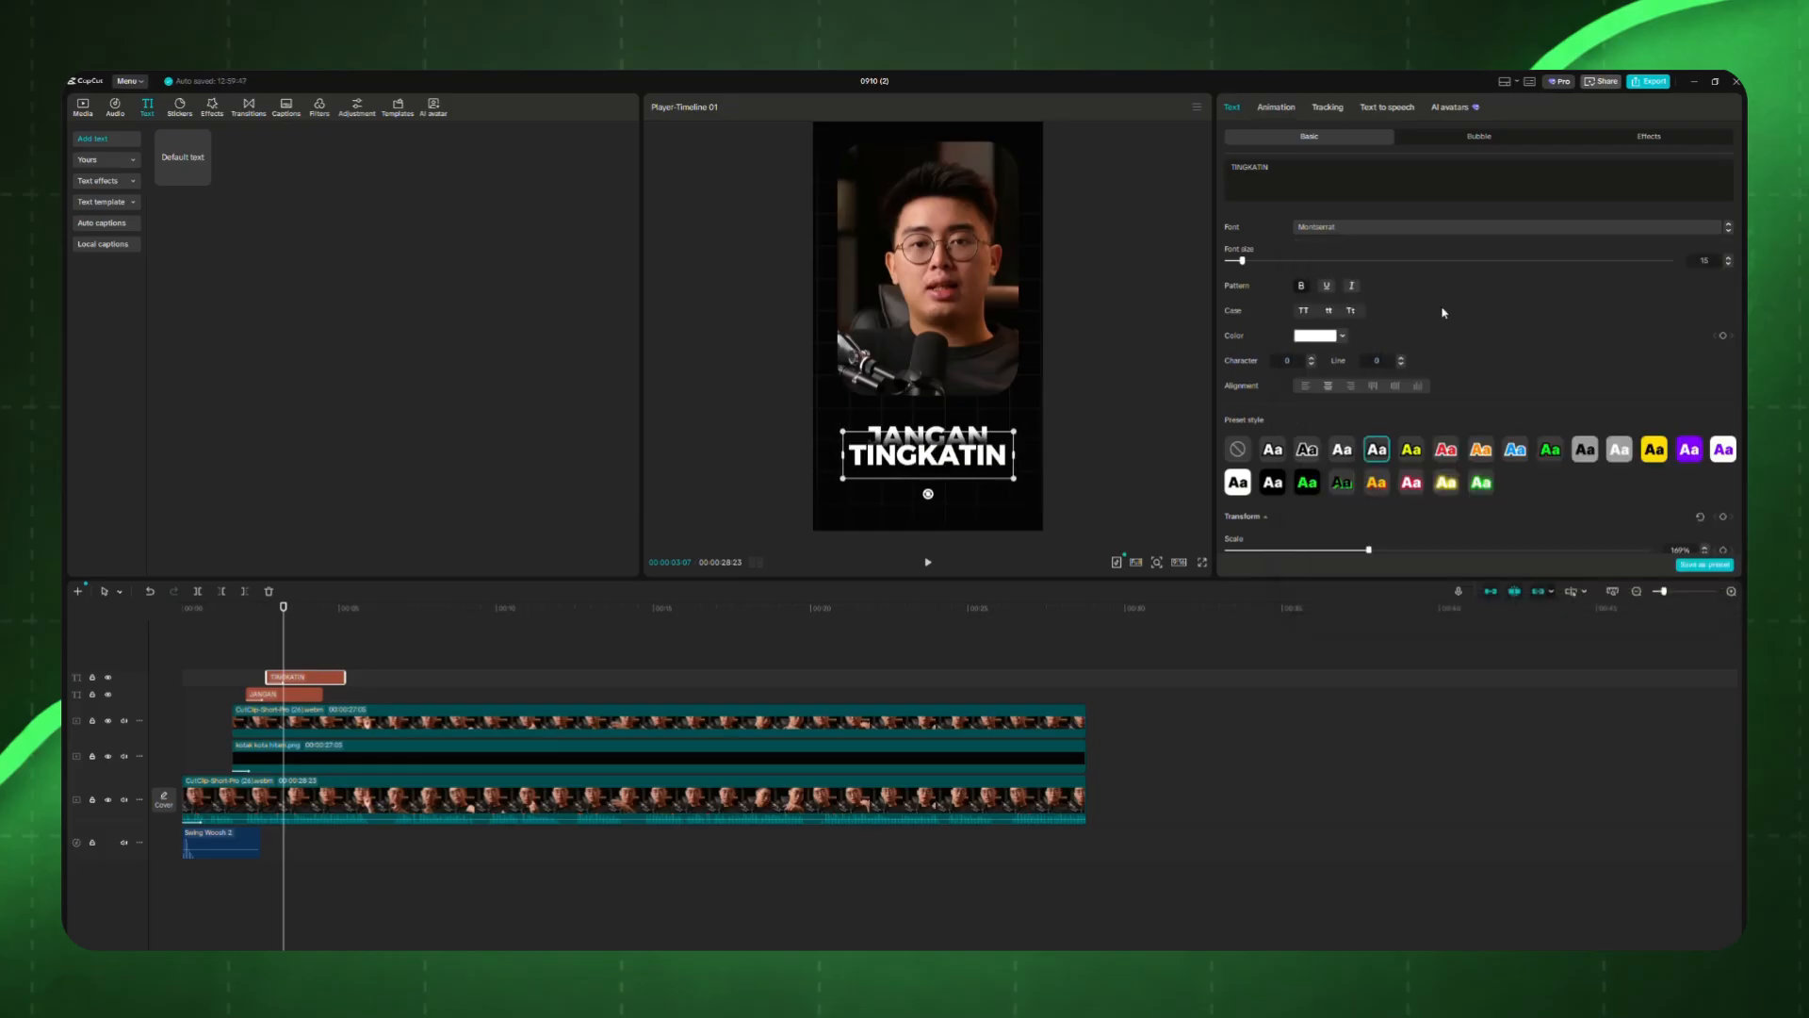
left_click(1354, 287)
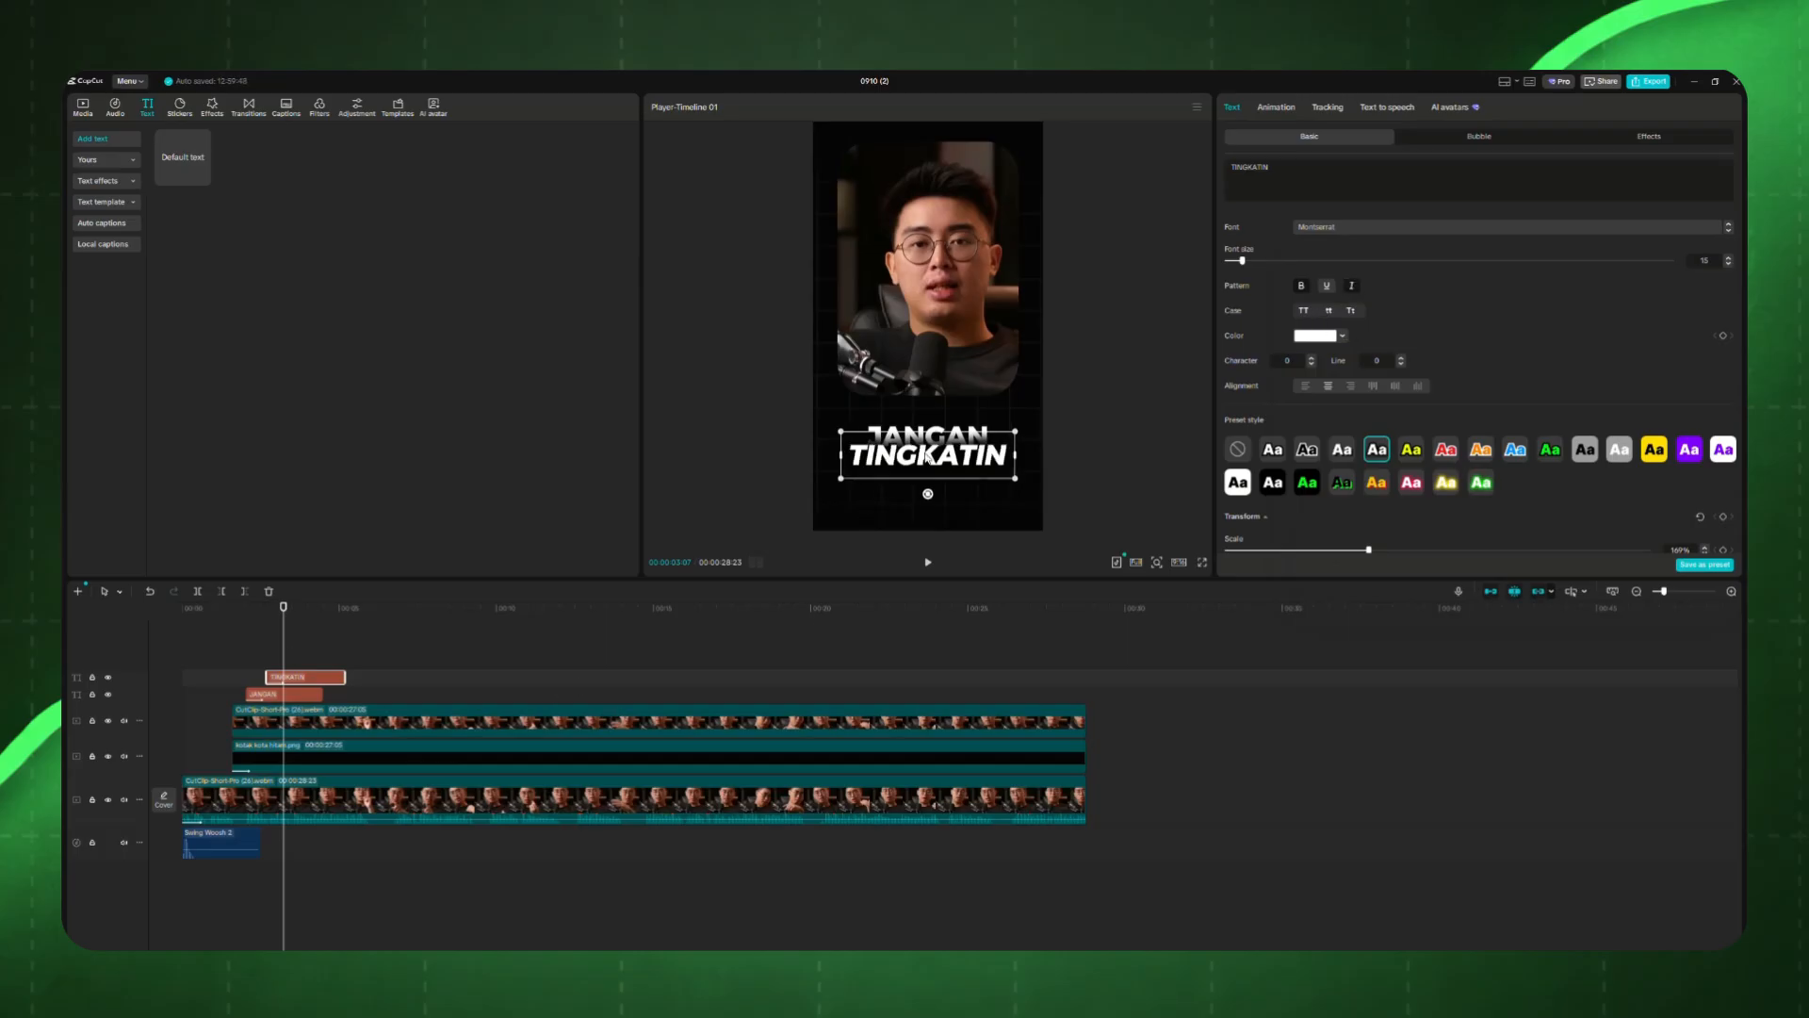
Step: Play back the JANGAN and TINGKATIN text entrances twice to check their timing and look
left_click(216, 676)
key("space")
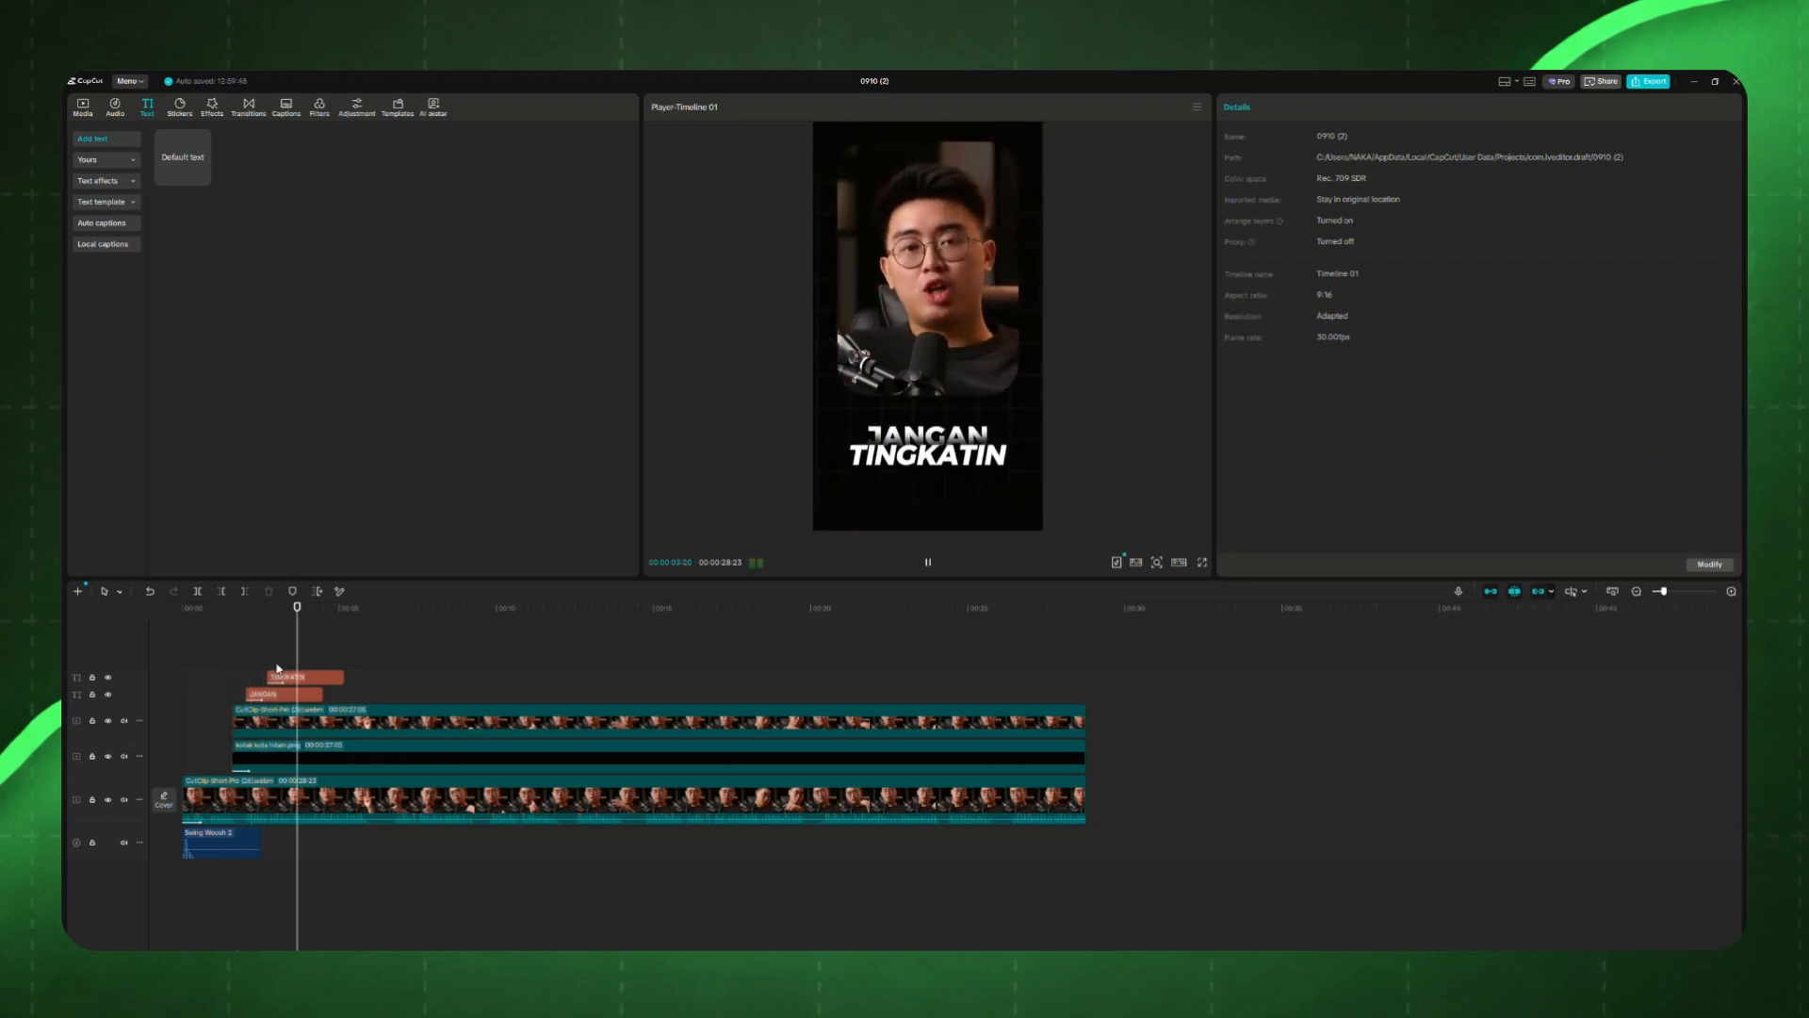
key("space")
left_click_drag(307, 608, 226, 606)
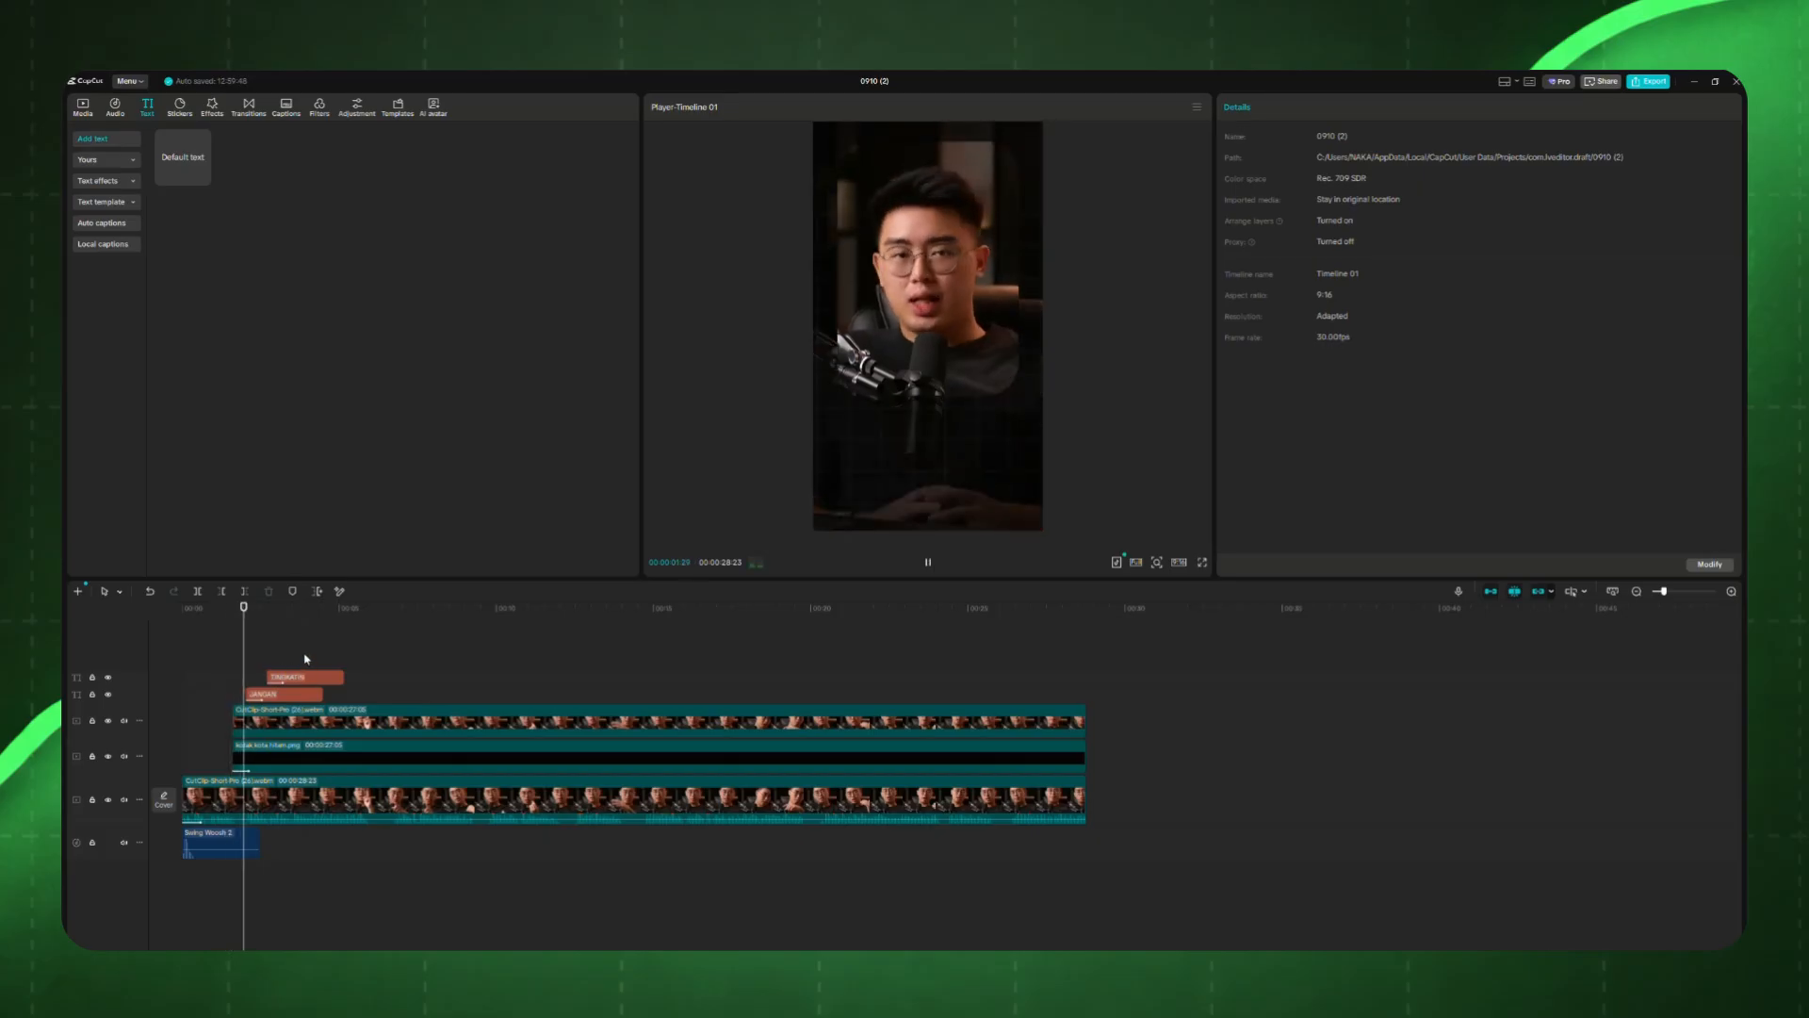
key("space")
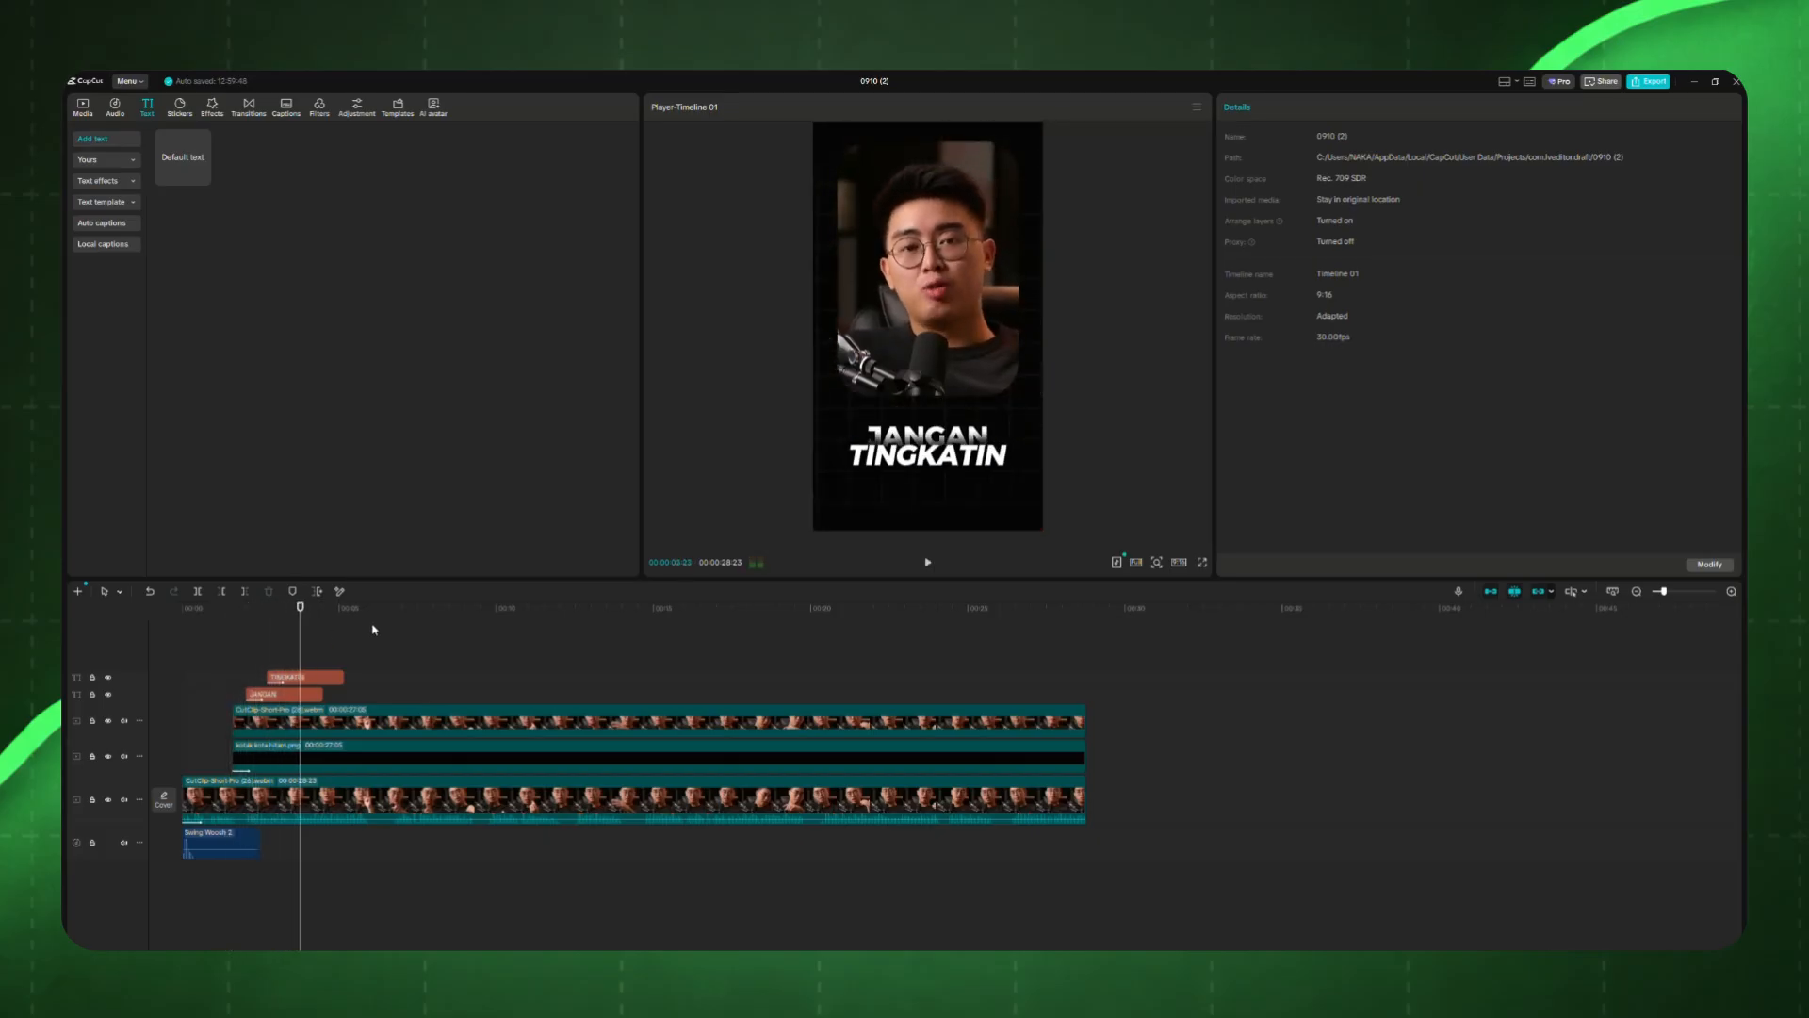
Step: Try several fonts from the font list on the TINGKATIN text and apply Callum-It
left_click(302, 677)
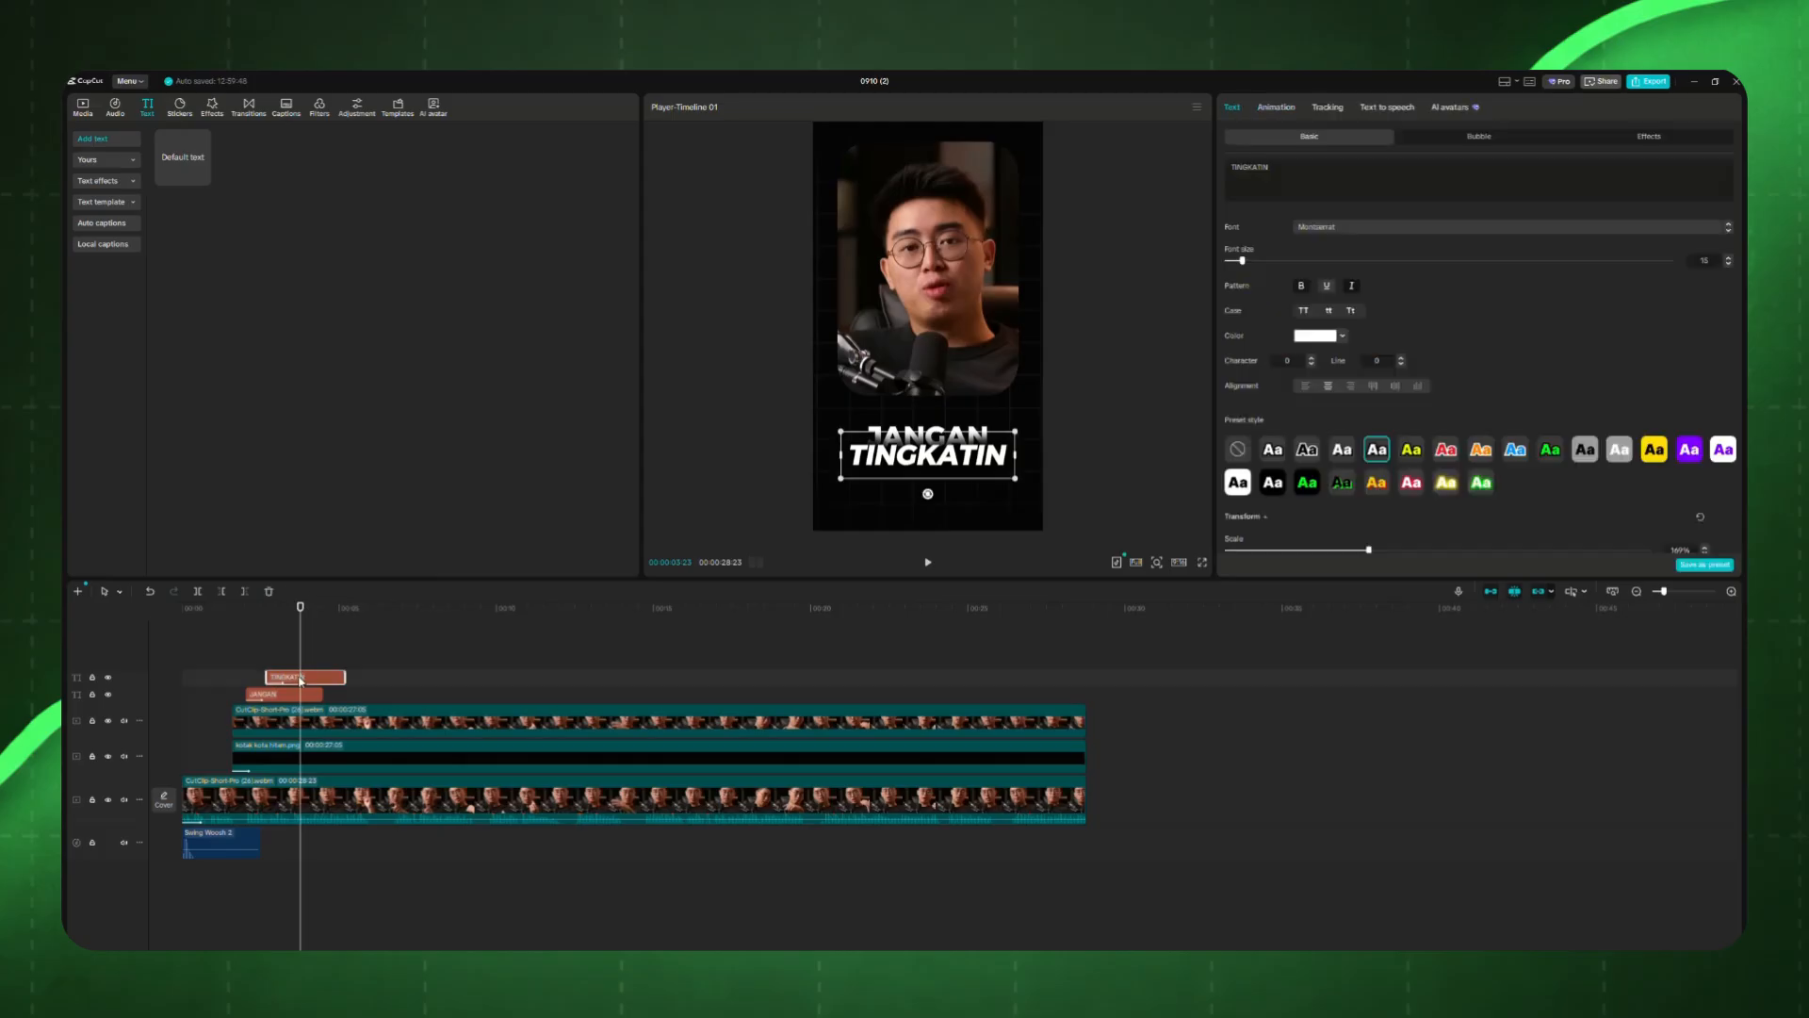
left_click(1372, 233)
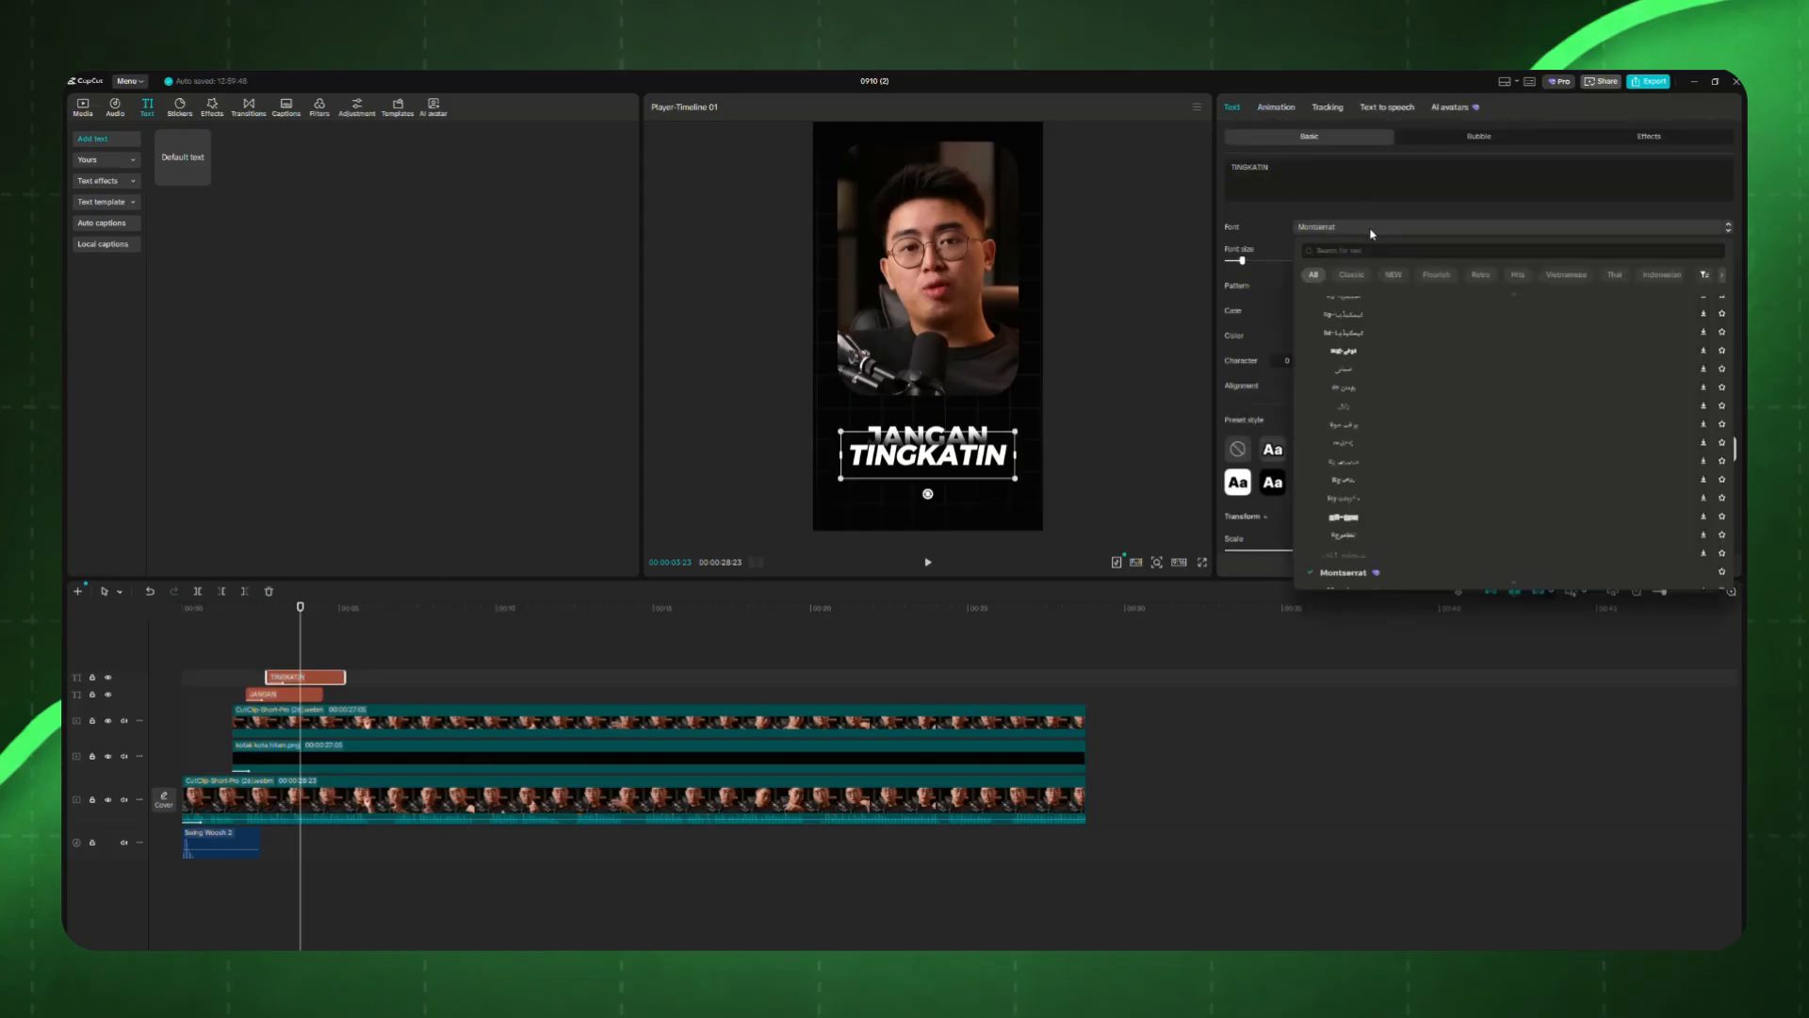
scroll(1397, 456, "down", 10)
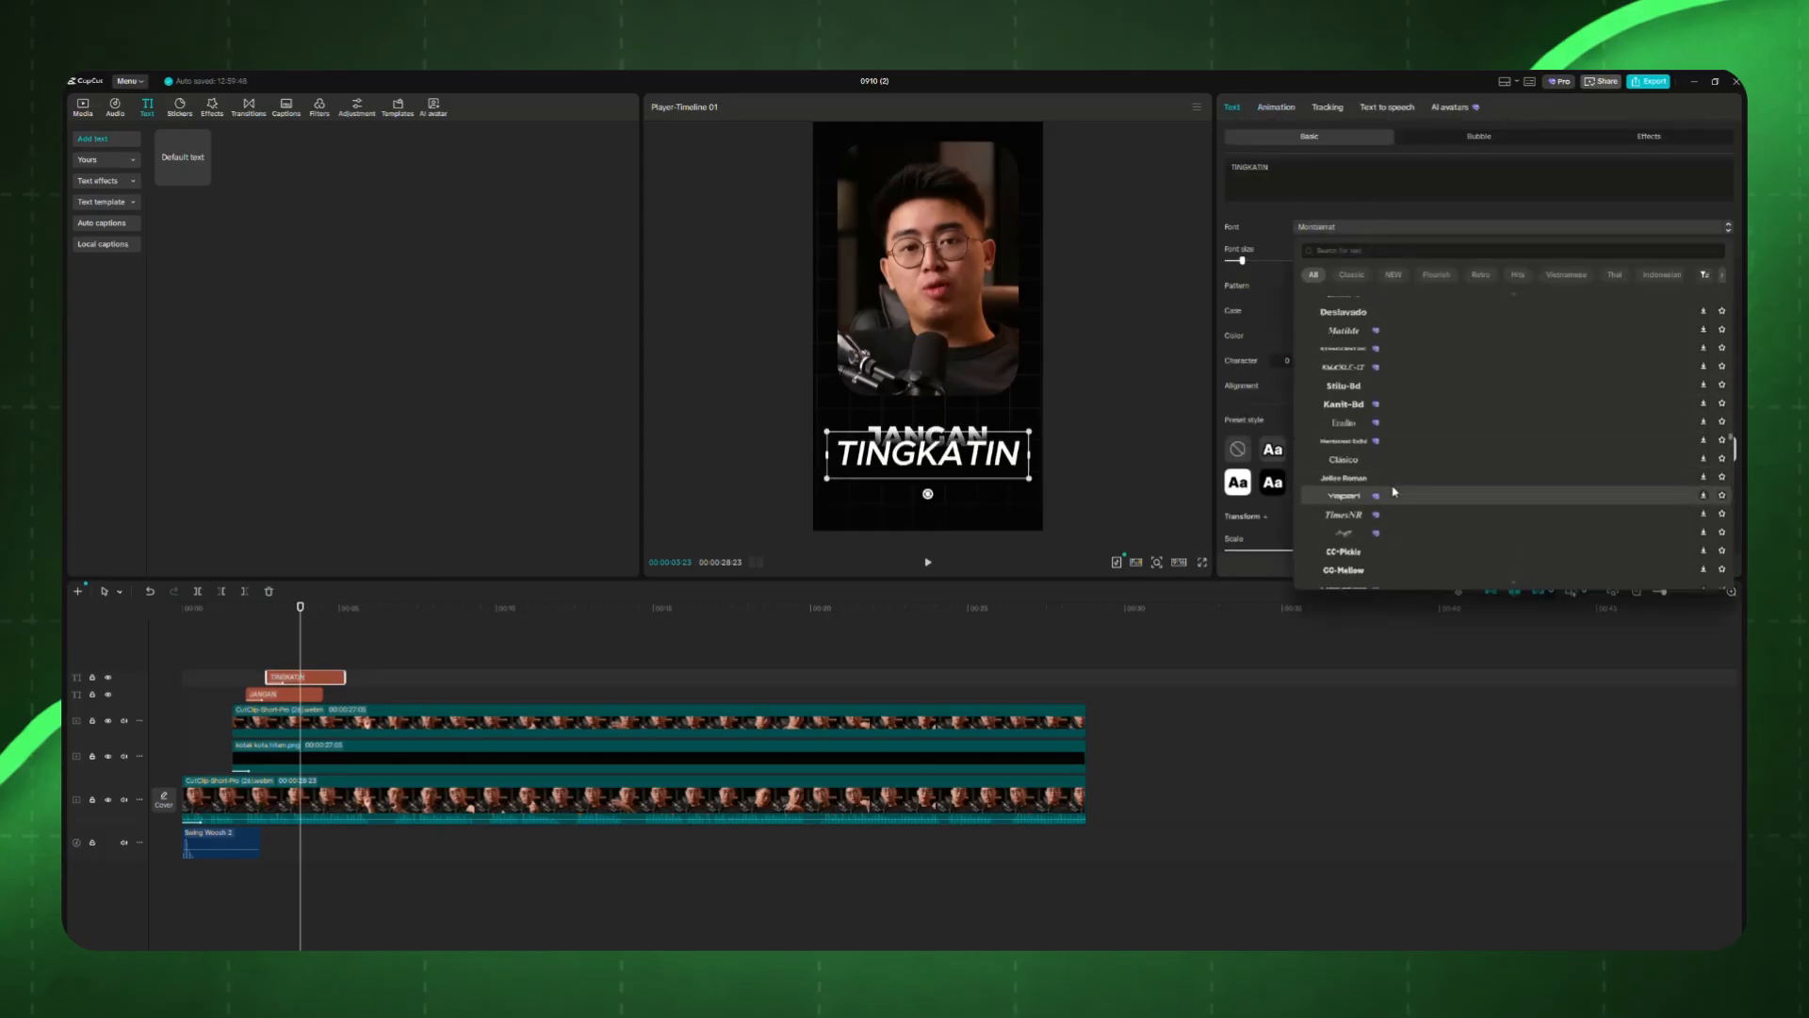
scroll(1397, 488, "down", 6)
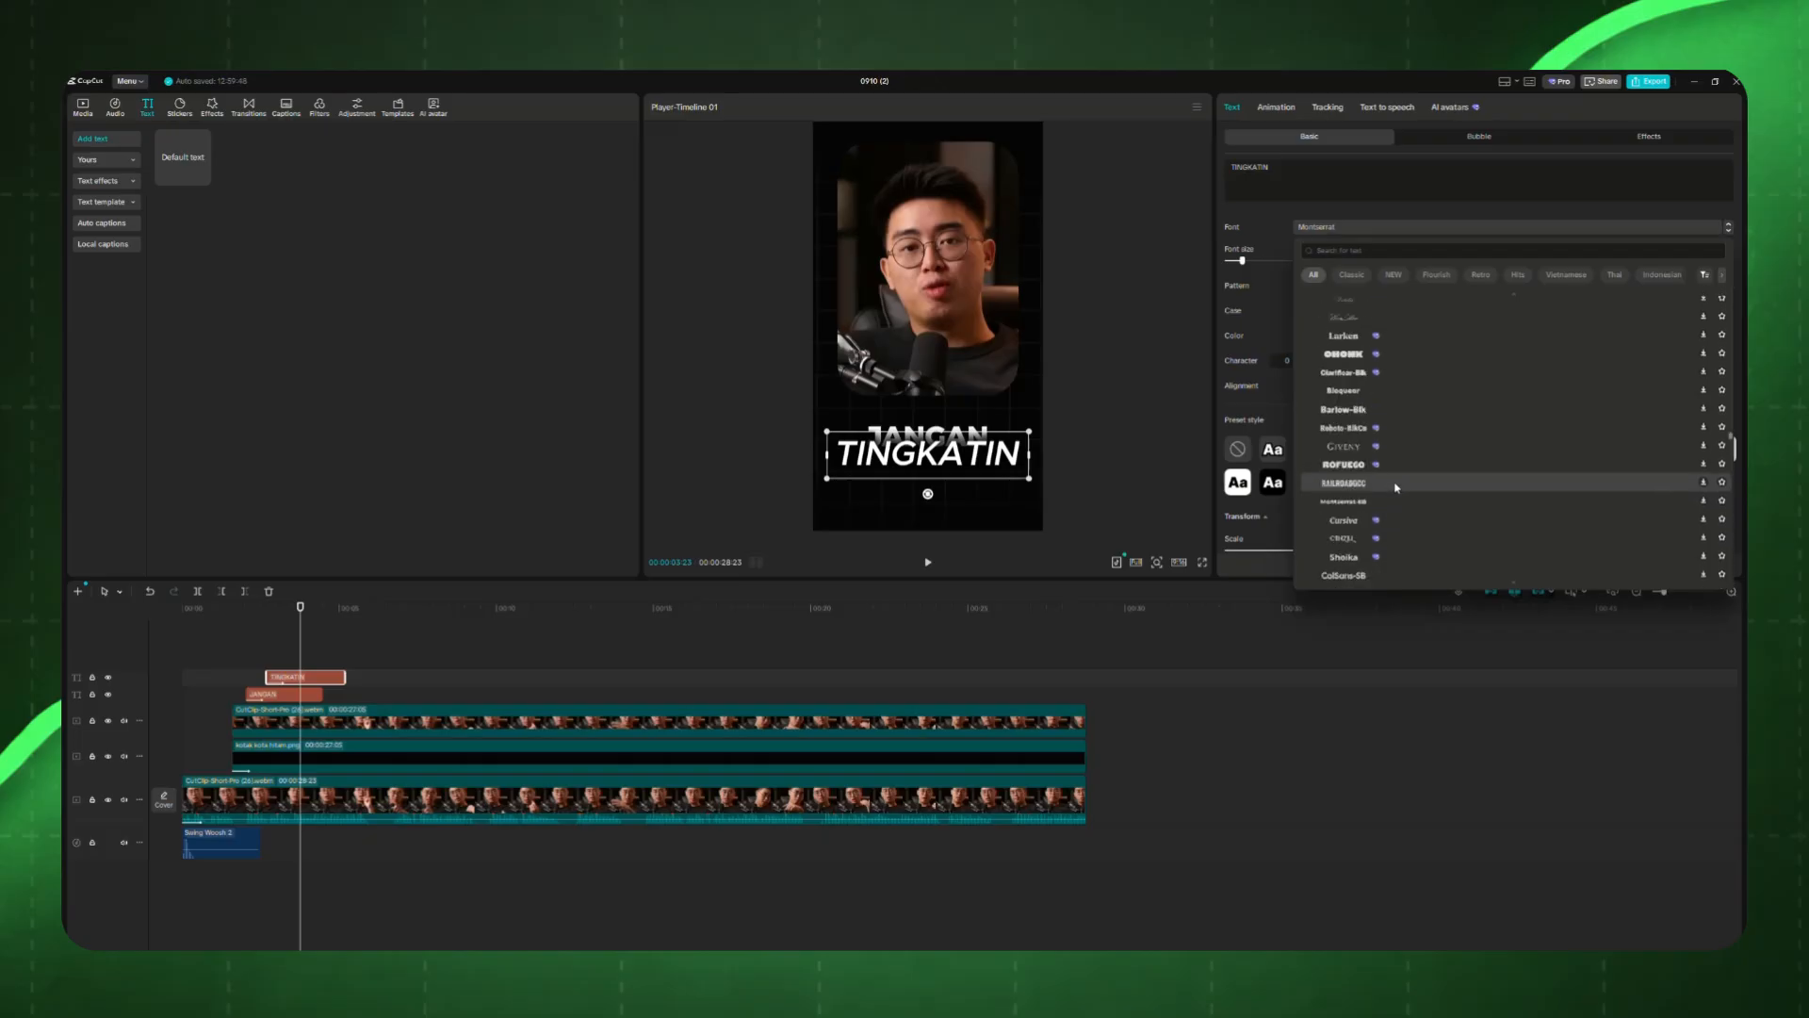
left_click(1365, 319)
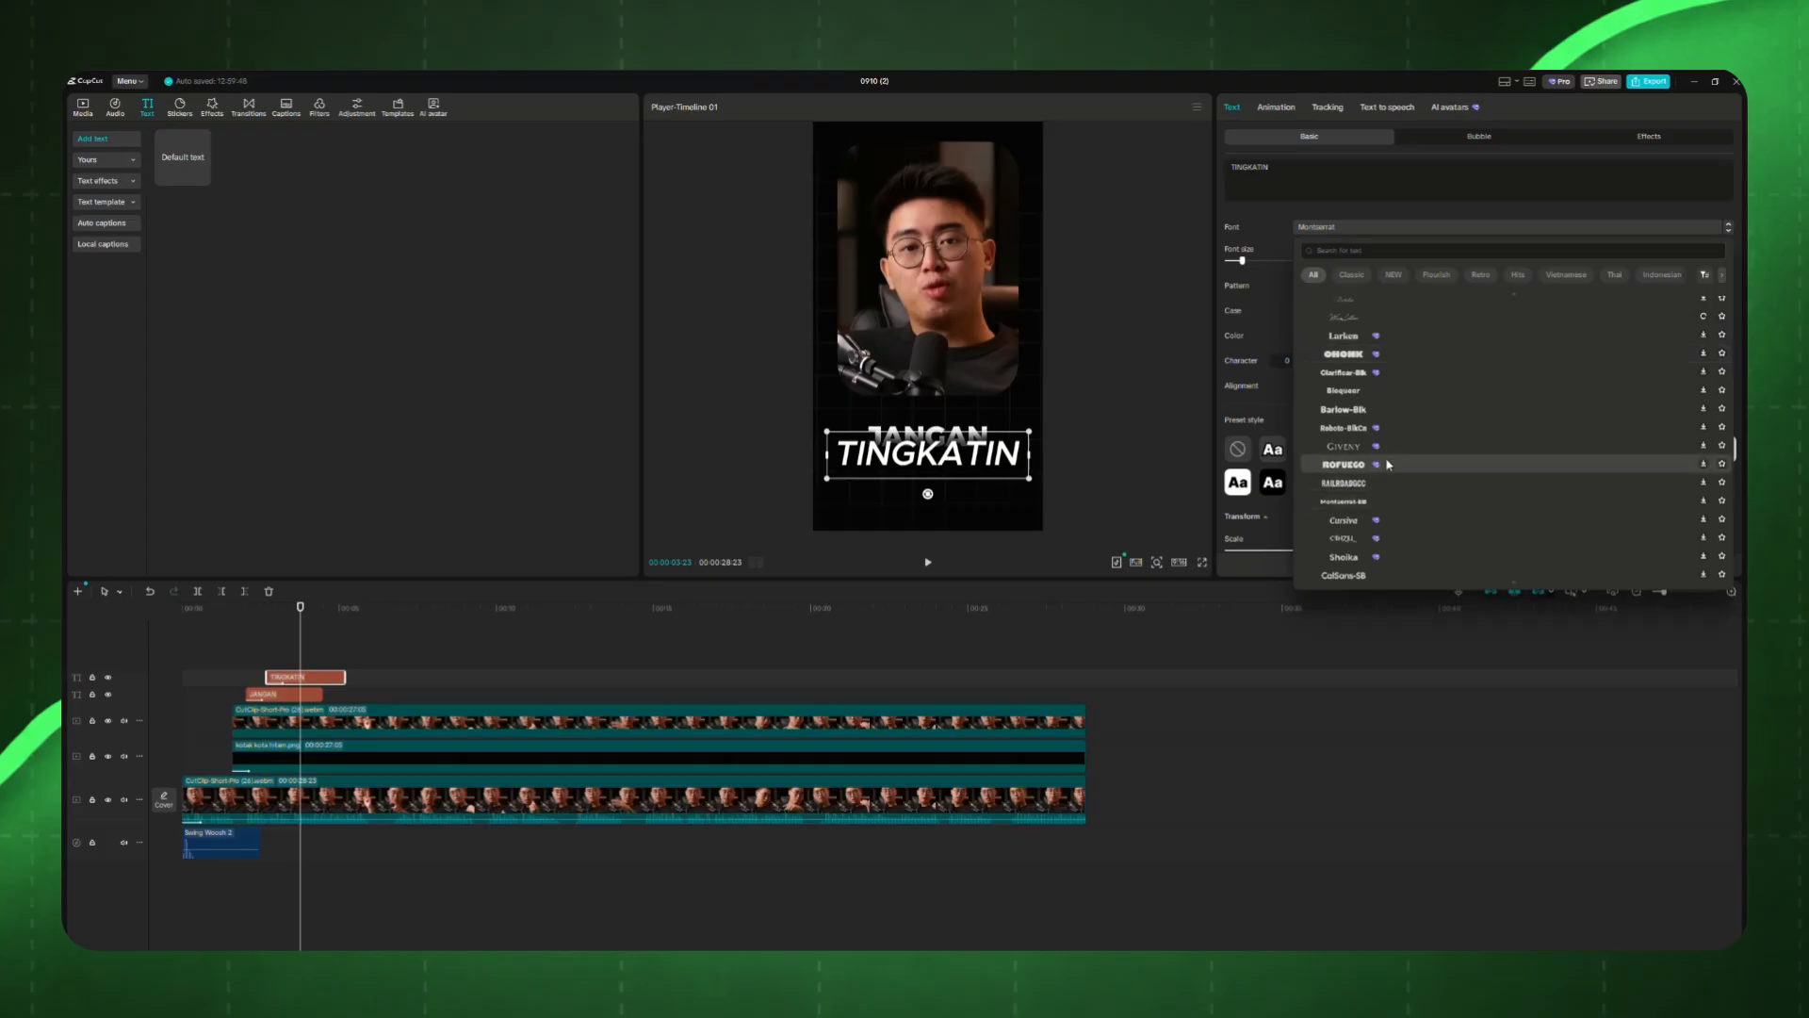
scroll(1402, 471, "down", 3)
scroll(1402, 485, "down", 5)
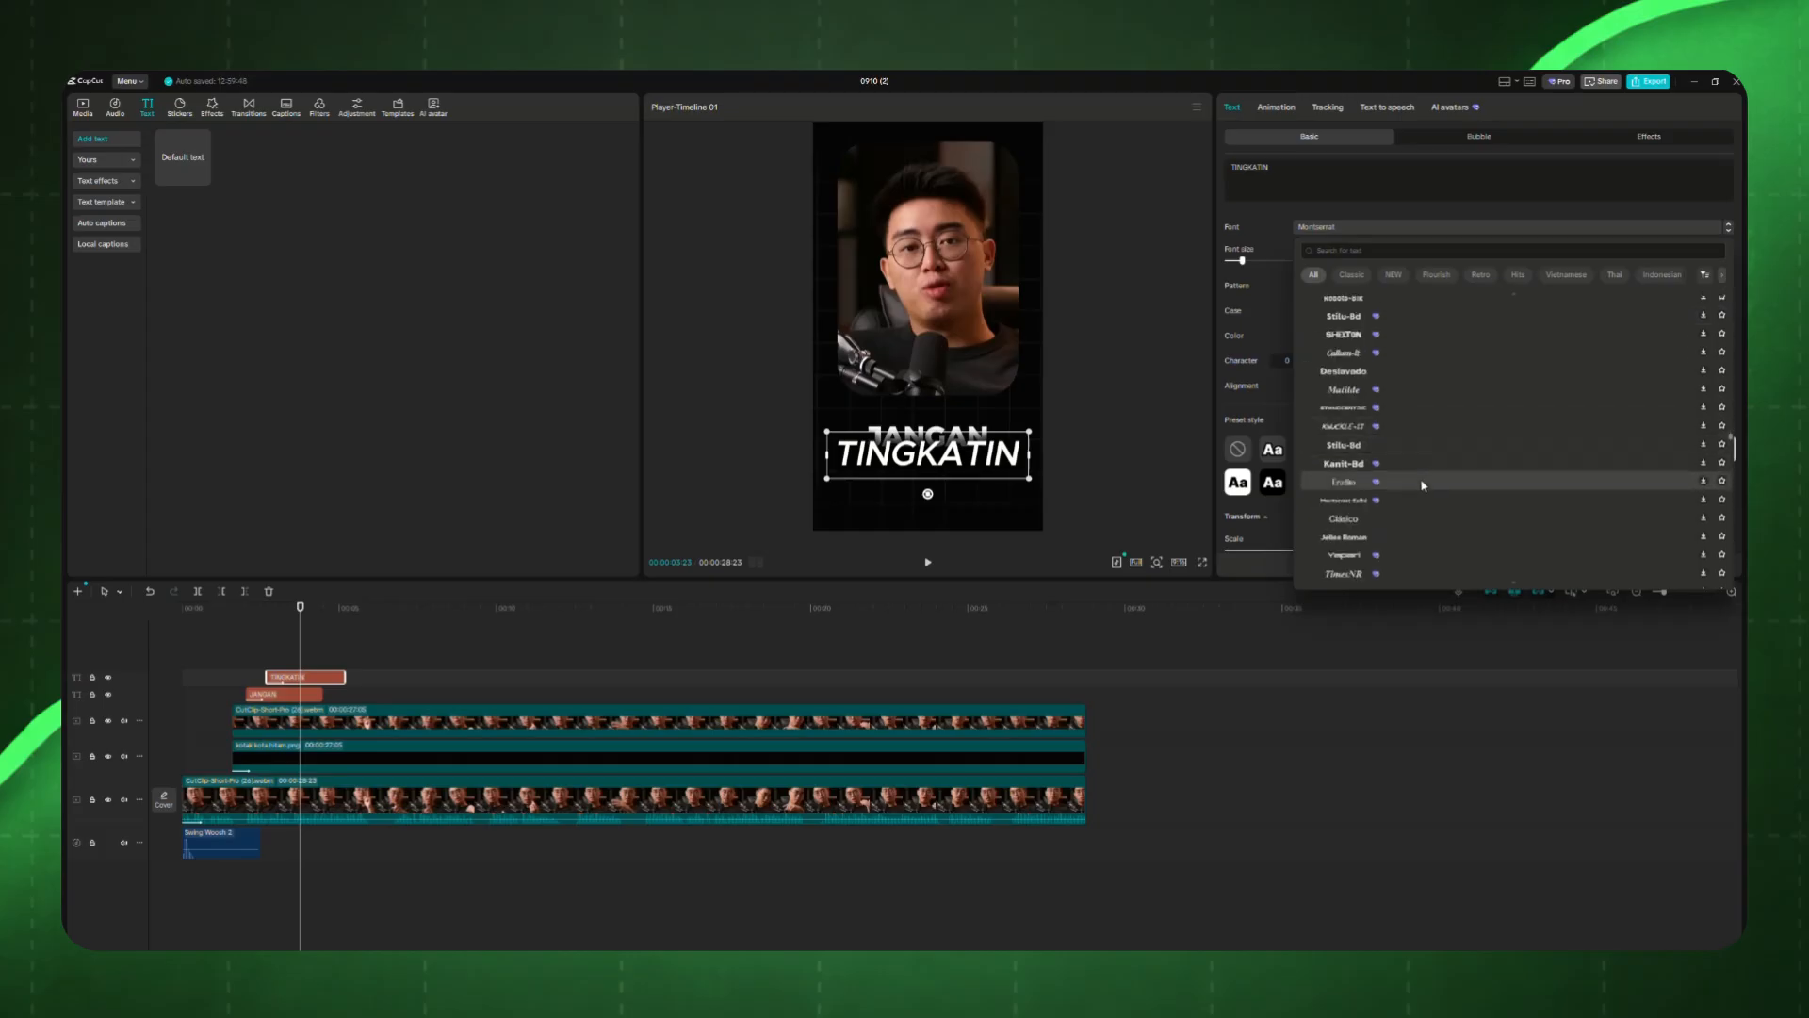
left_click(1342, 574)
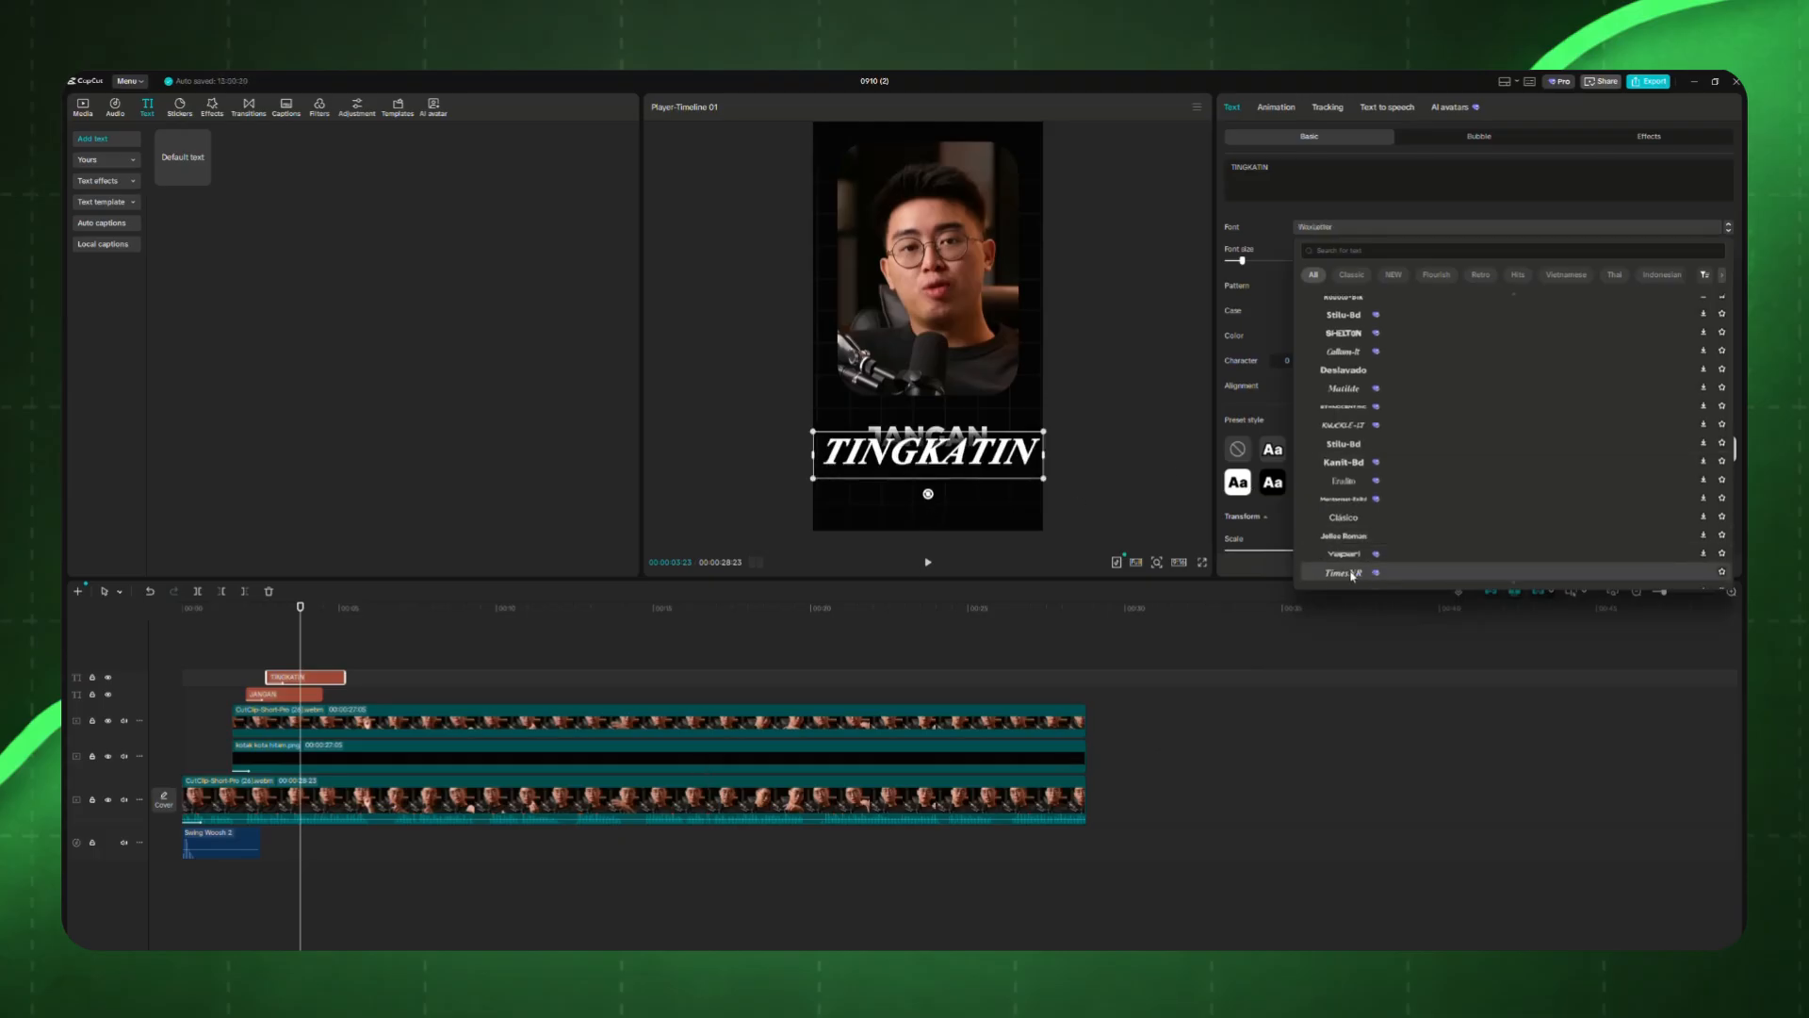
left_click(1352, 351)
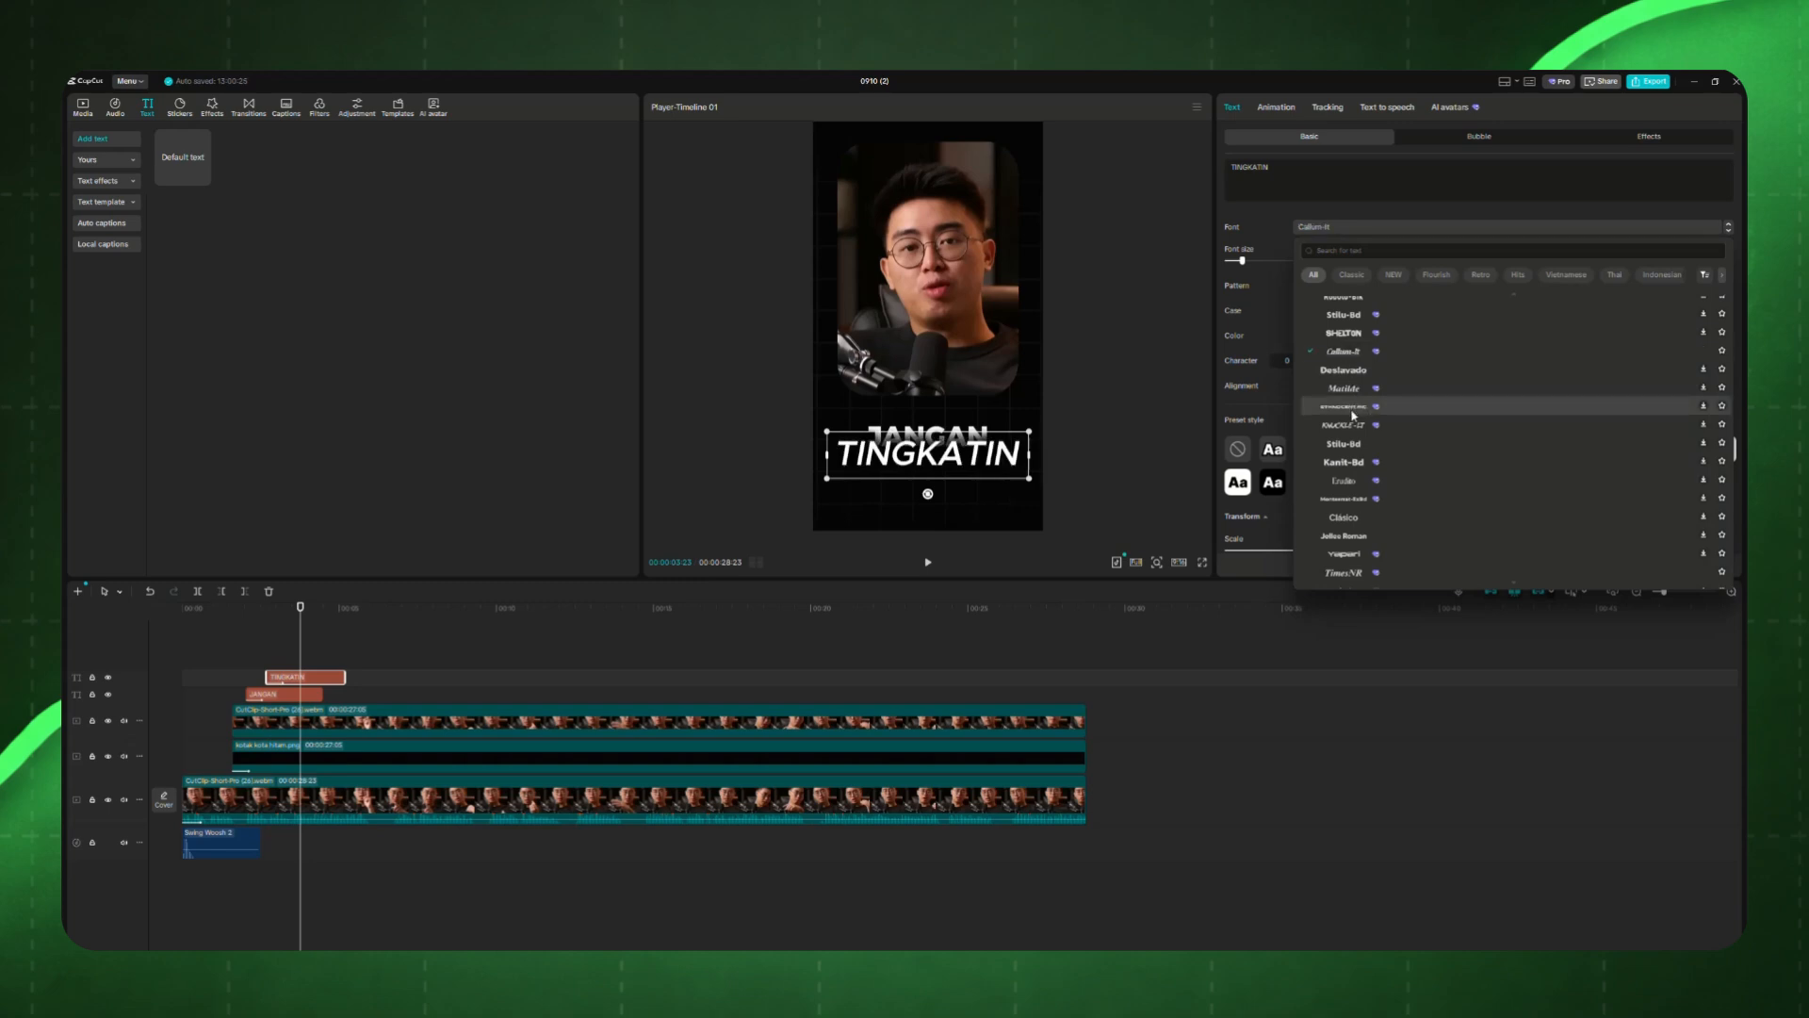
left_click(1354, 353)
Step: Change the wording to Tingkatin with only the first letter capitalised, then enlarge the text to 228% and lower it slightly under JANGAN
left_click_drag(1273, 166, 1216, 173)
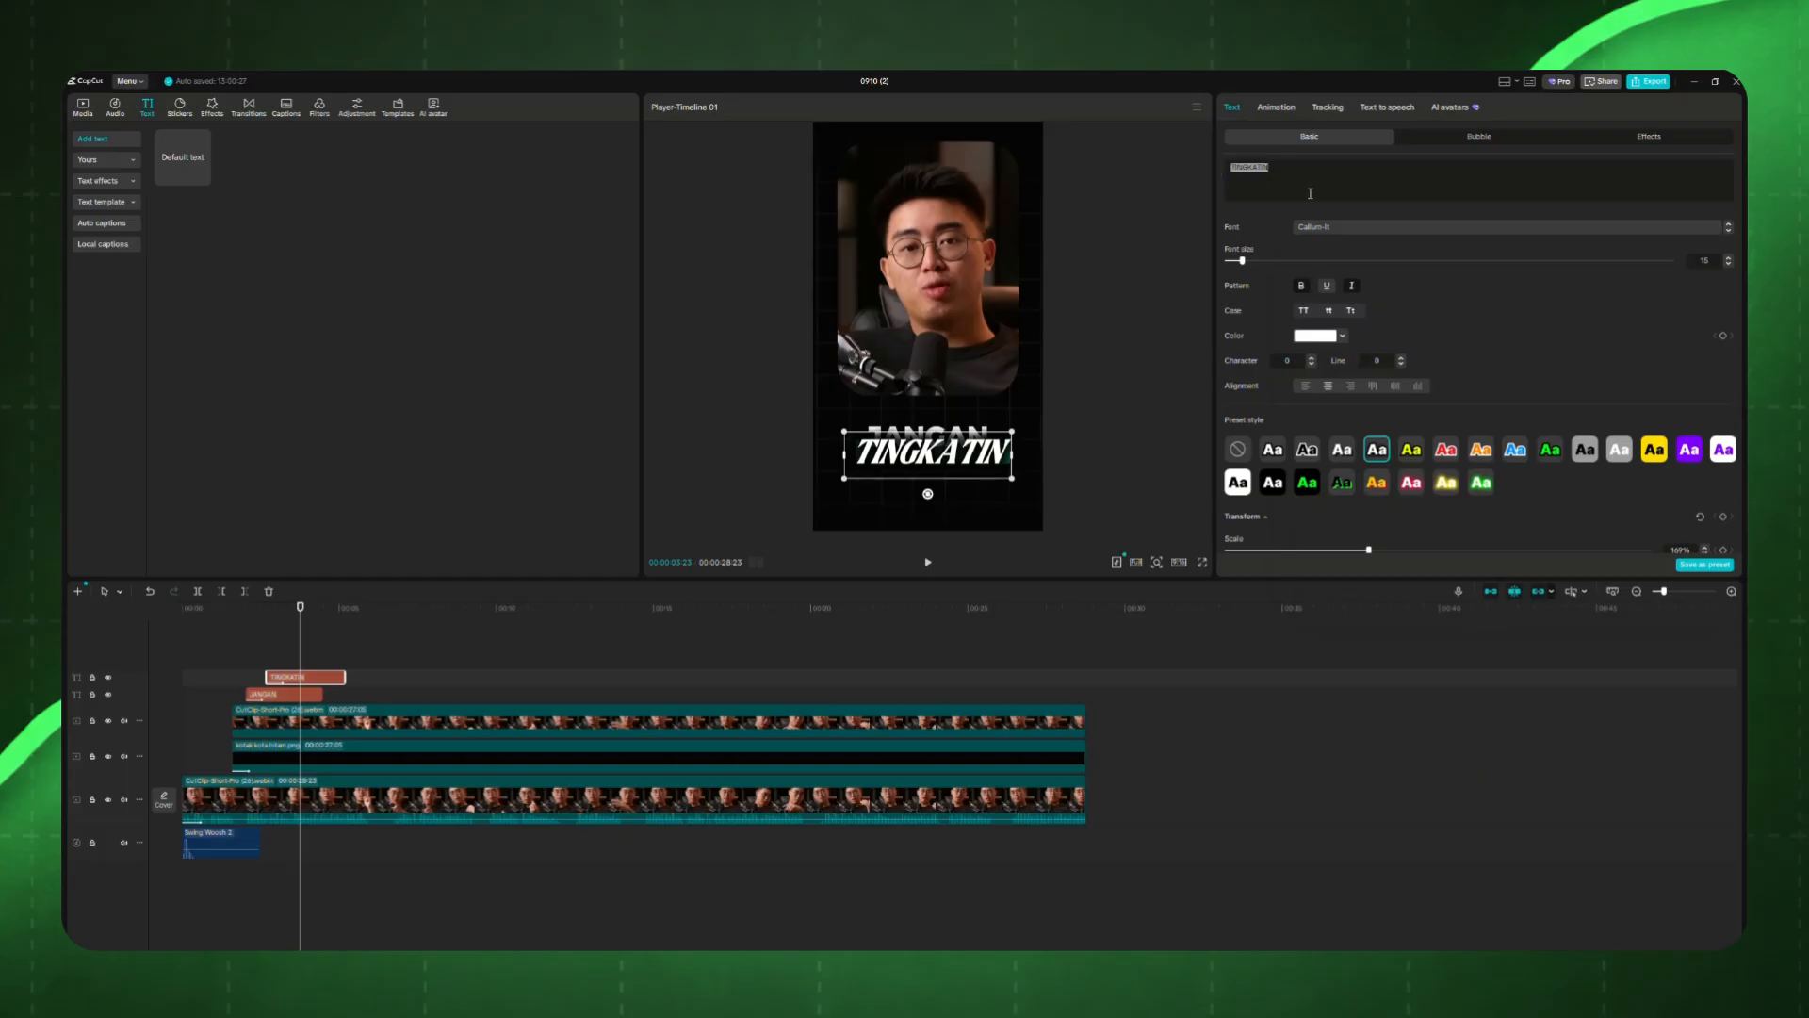
type("Tina")
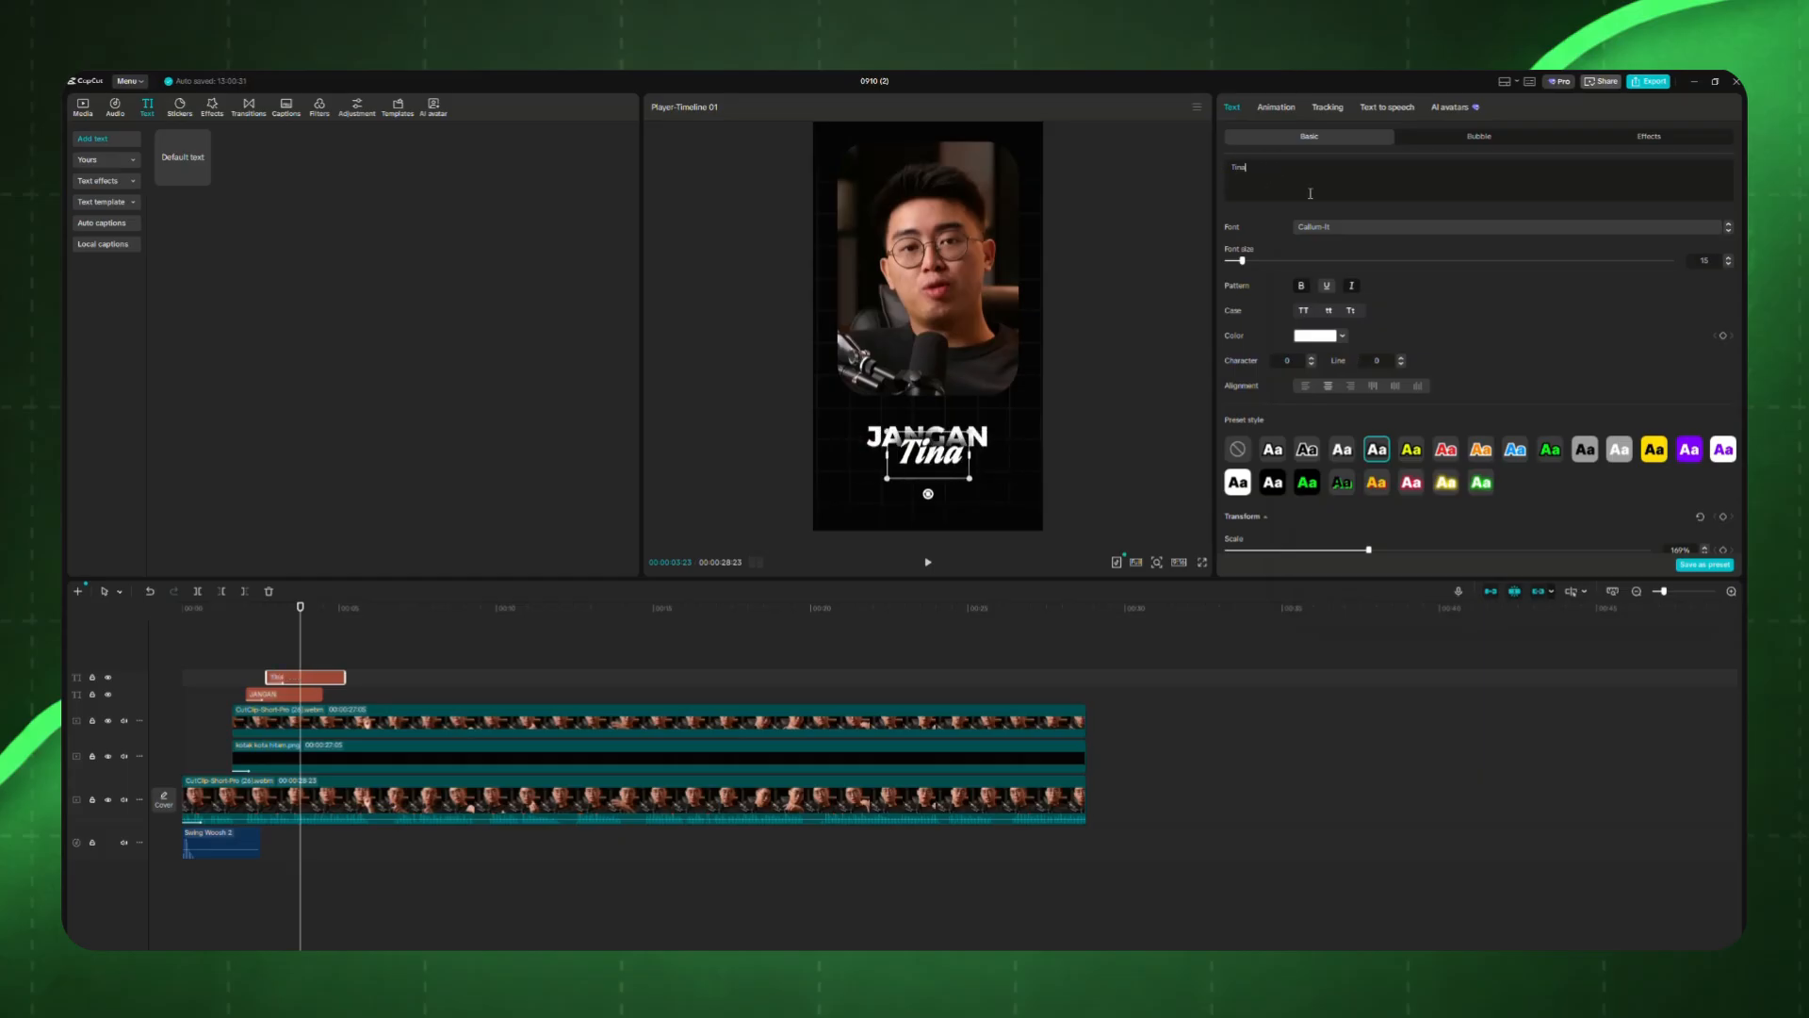
key("BackSpace")
type("gkatin")
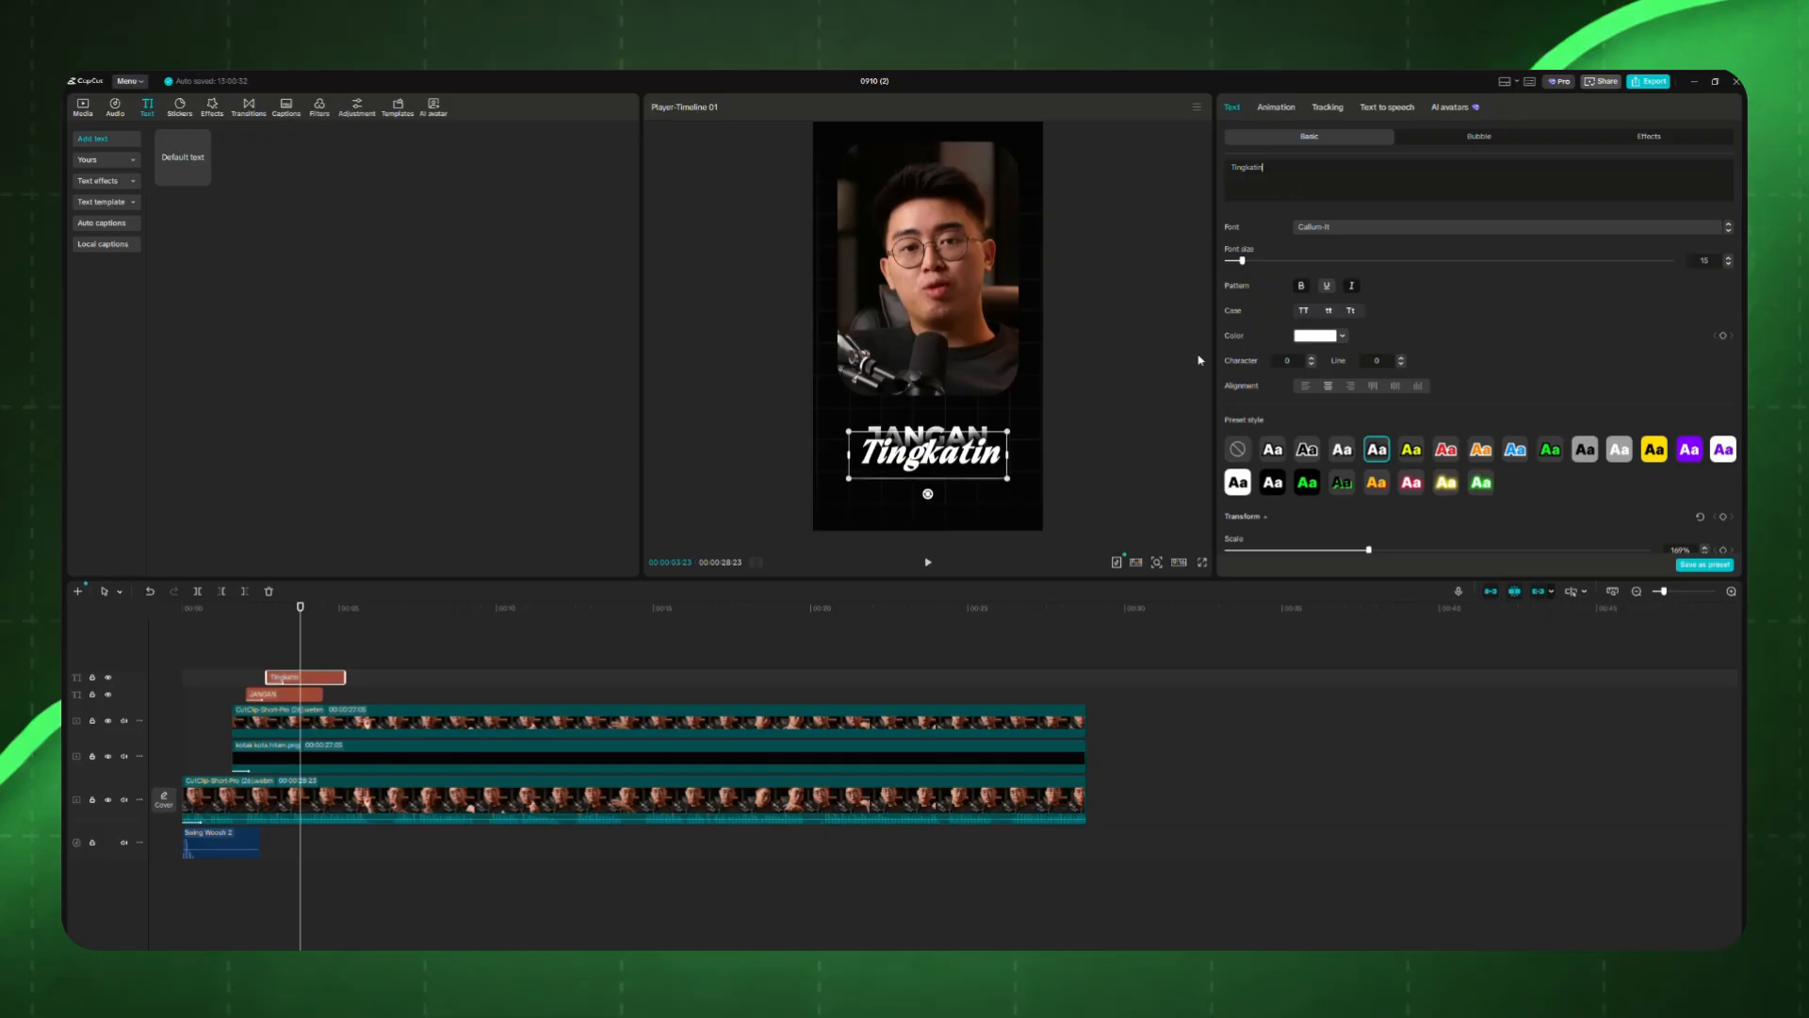
left_click_drag(952, 458, 994, 477)
Step: Play back the JANGAN and Tingkatin sequence, stopping at 00:00:03:19
left_click(228, 683)
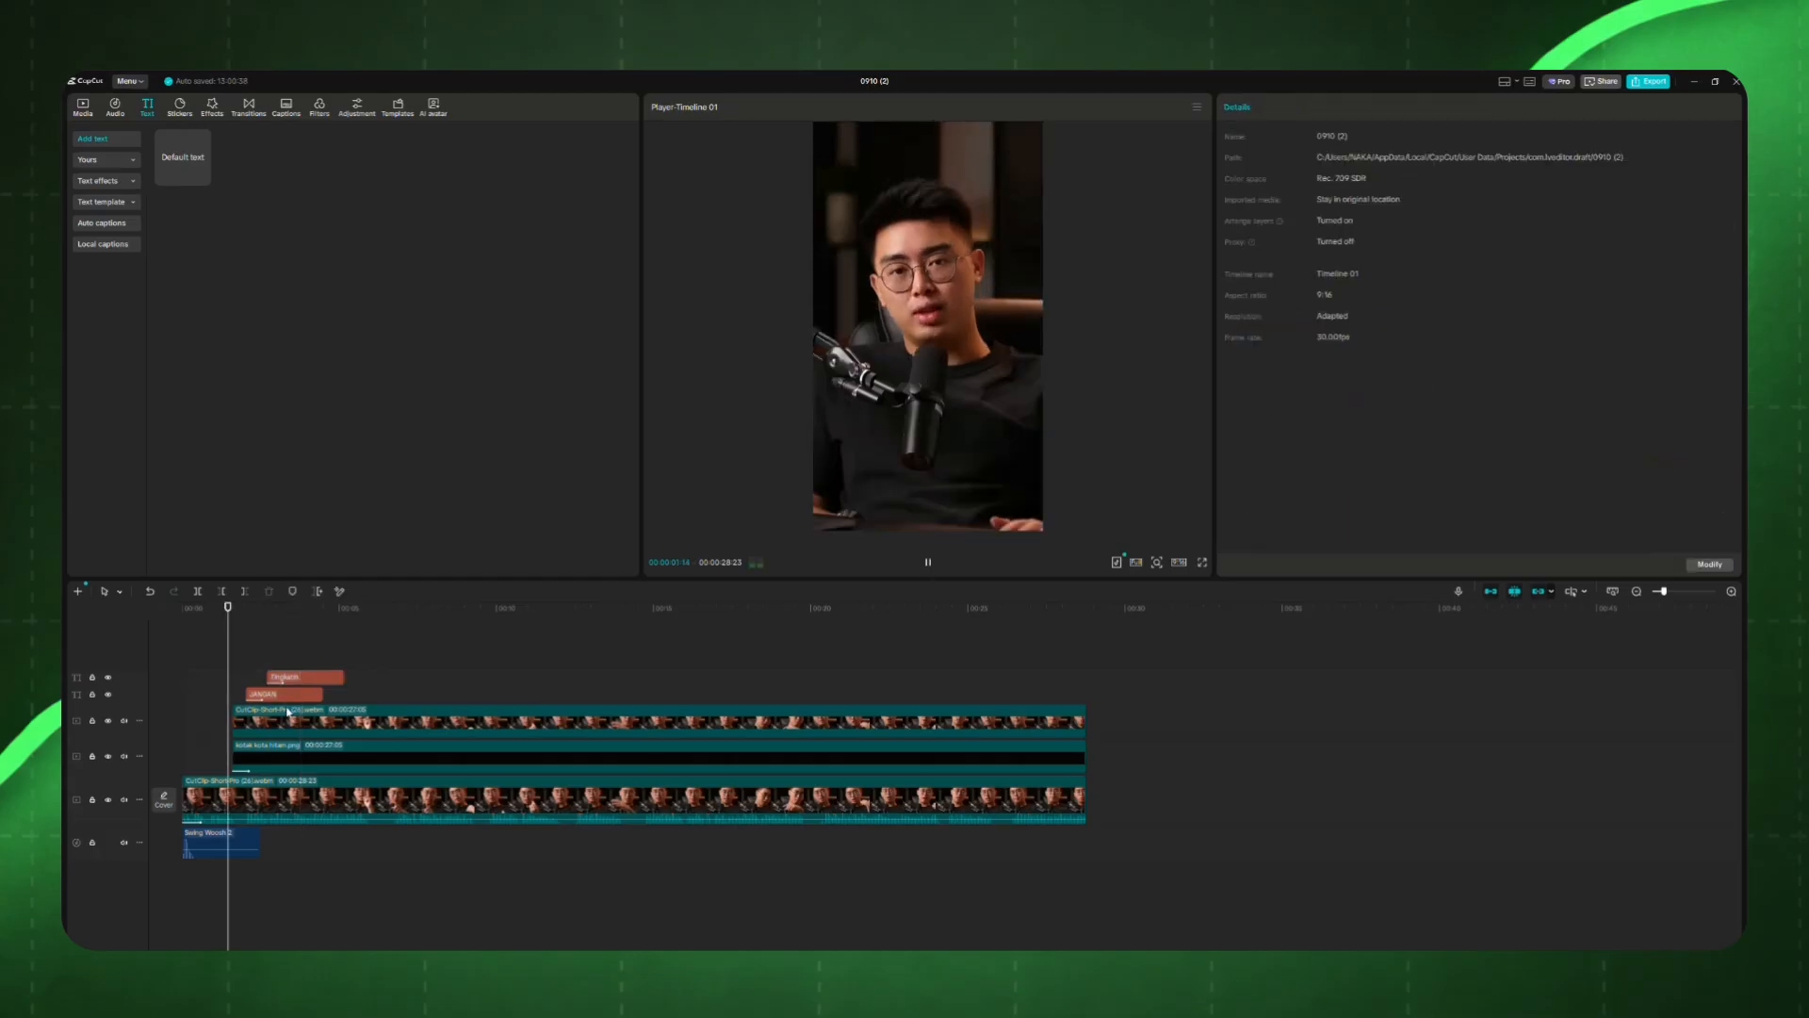
key("space")
key("space")
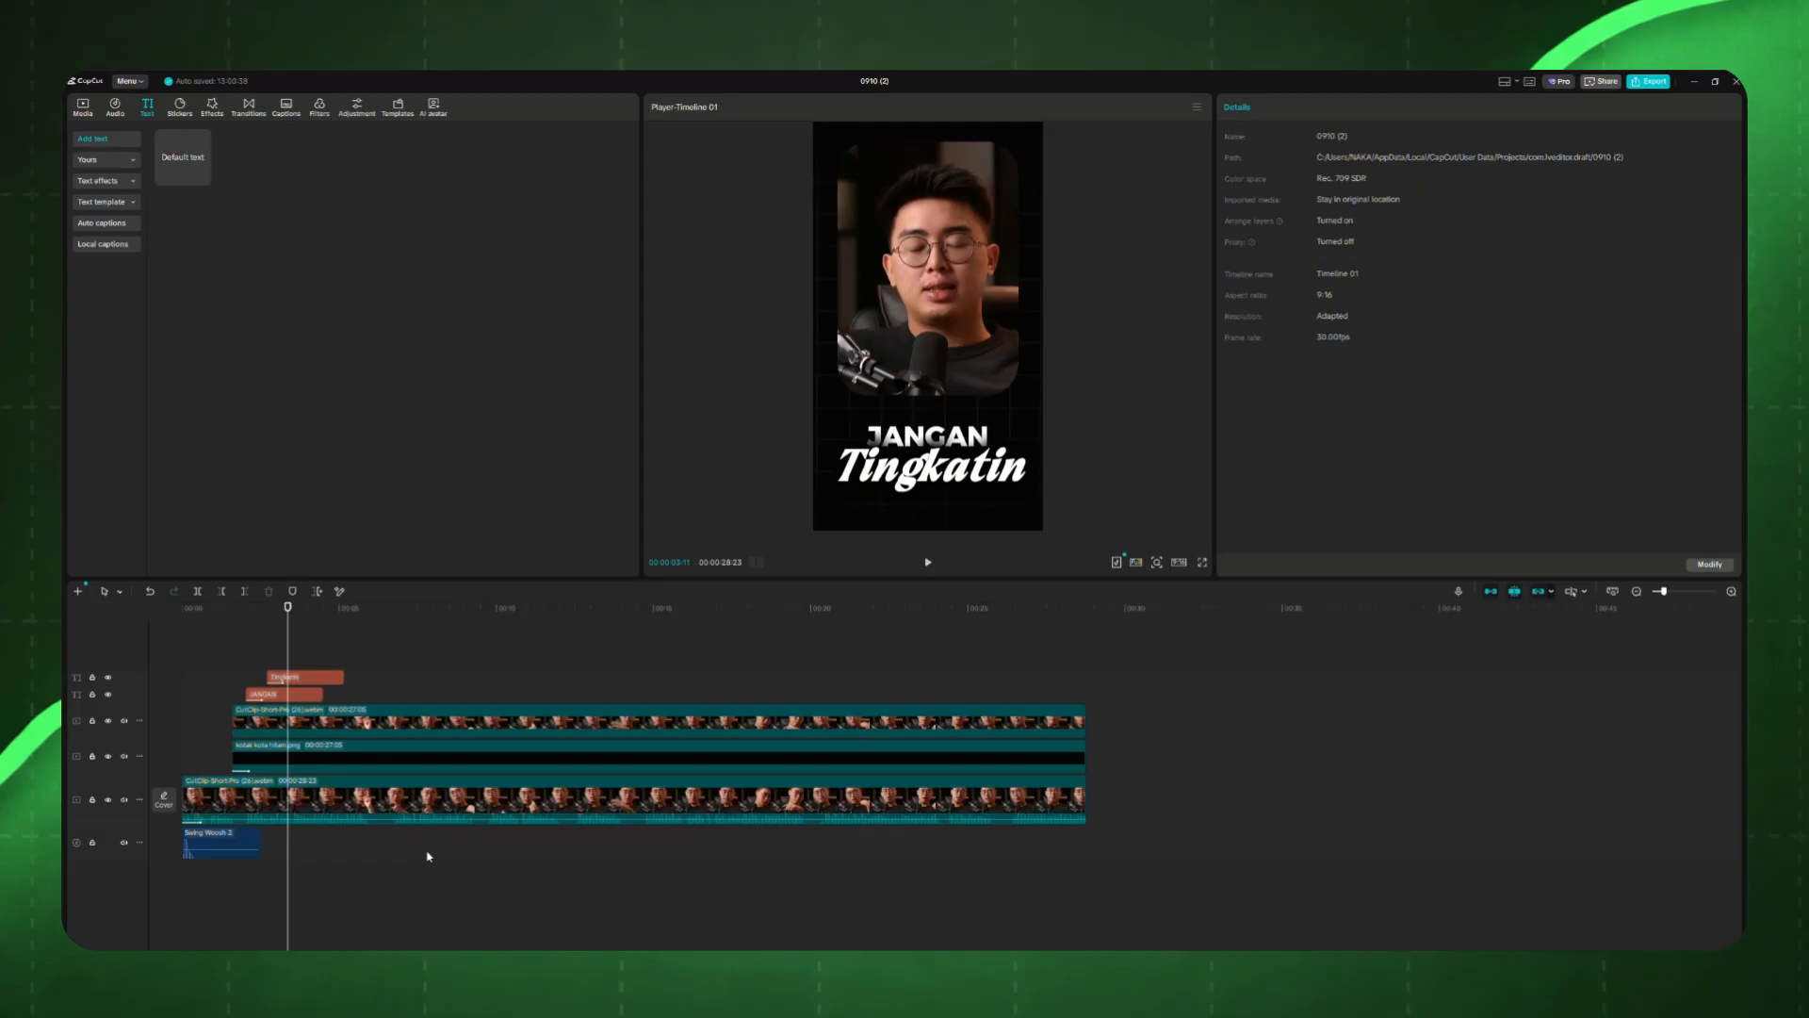
key("space")
left_click(246, 608)
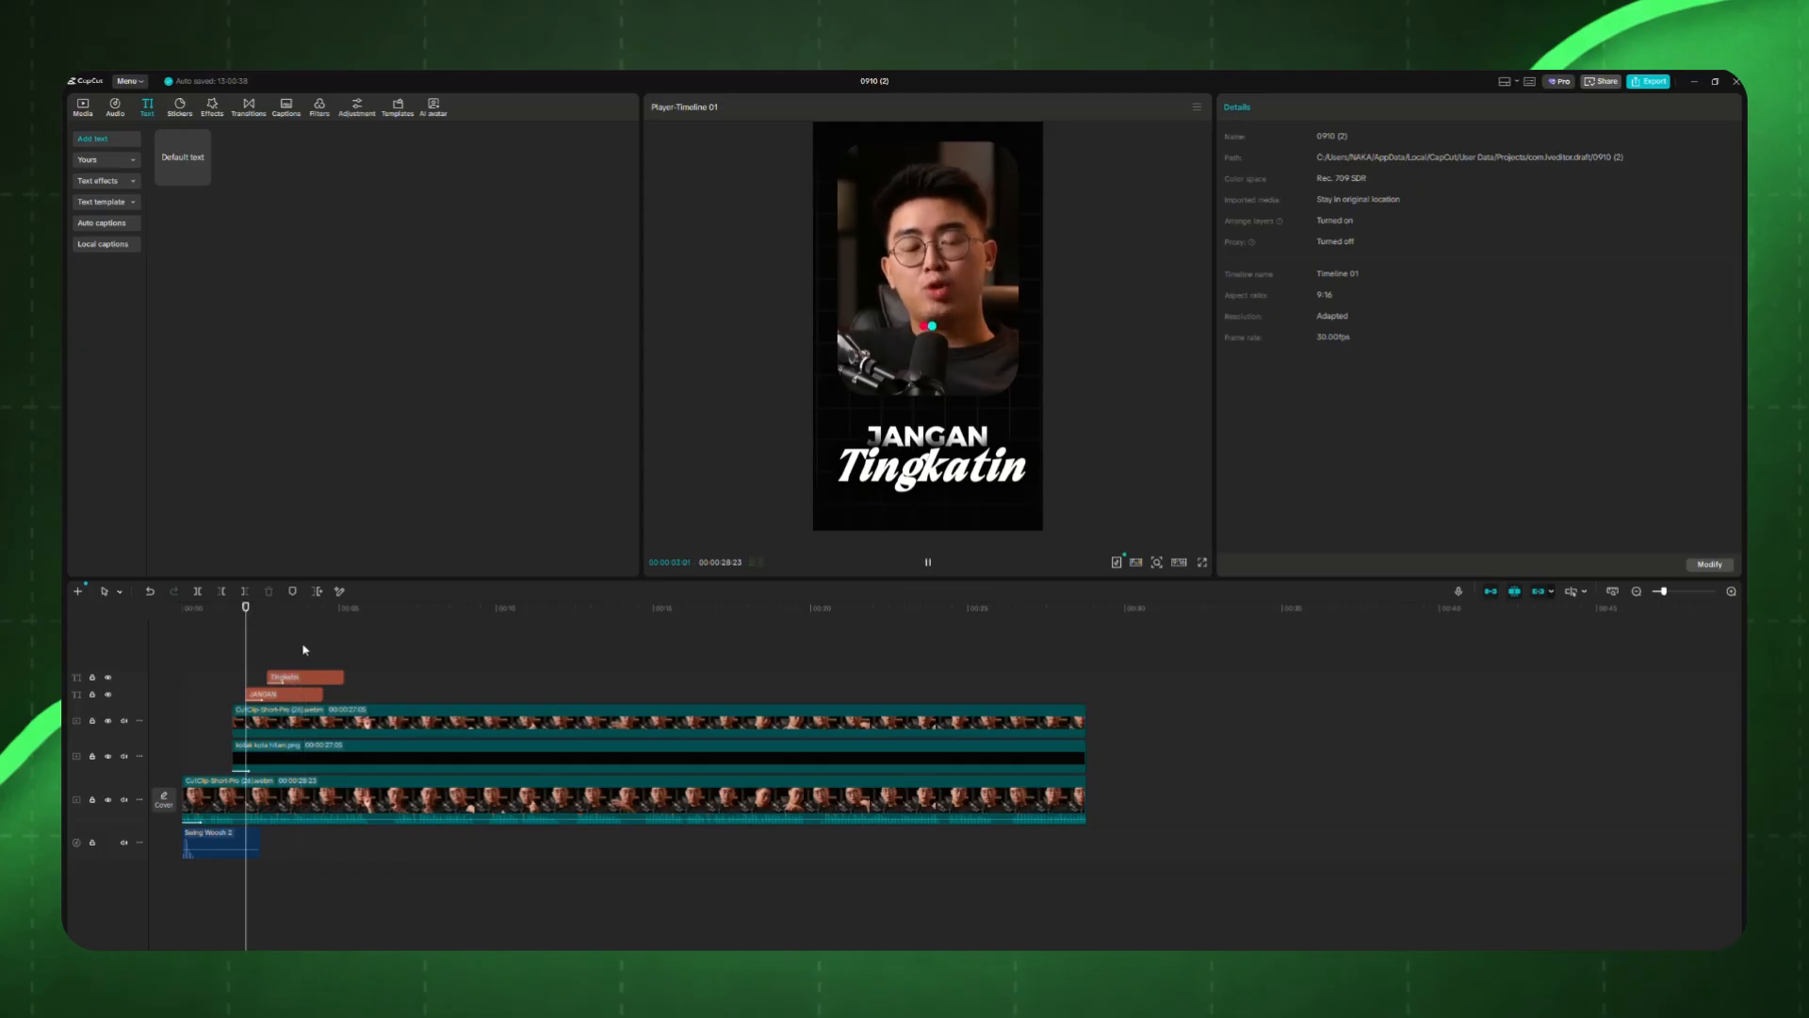
key("space")
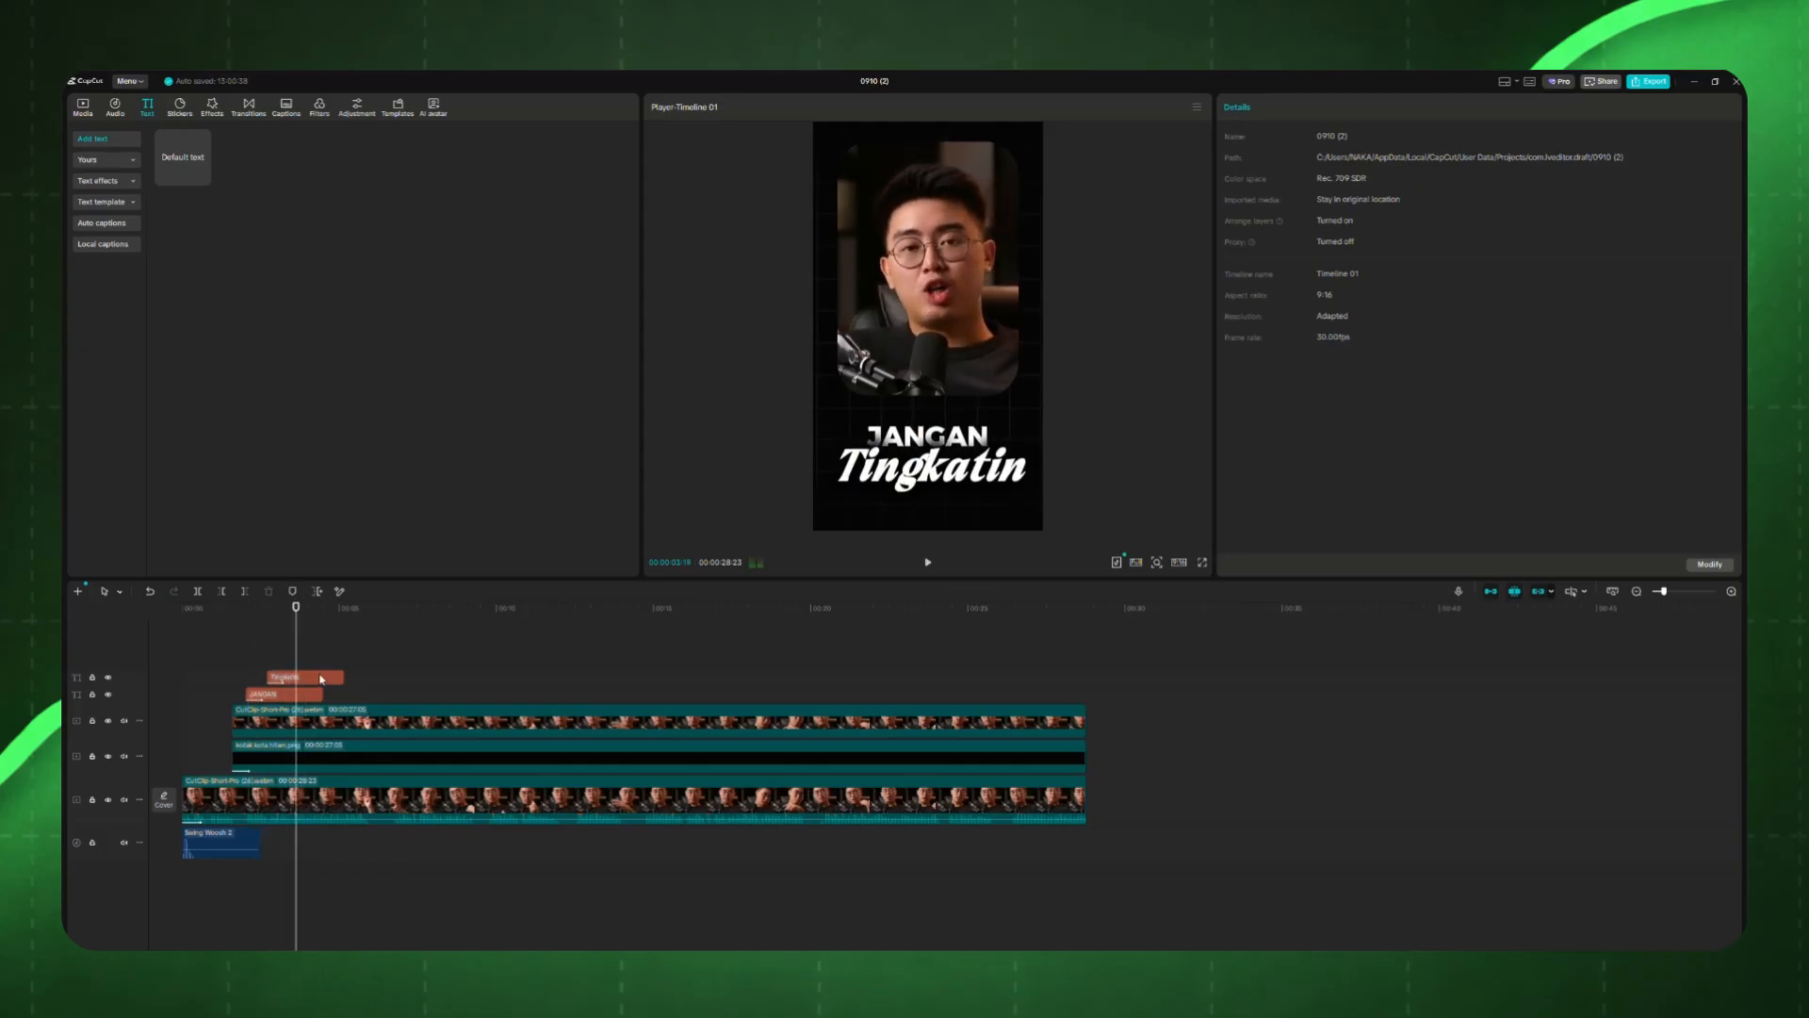
Step: Split the Tingkatin and JANGAN text clips at 00:00:03:19 and delete the parts after the cut
left_click(321, 679)
left_click(199, 593)
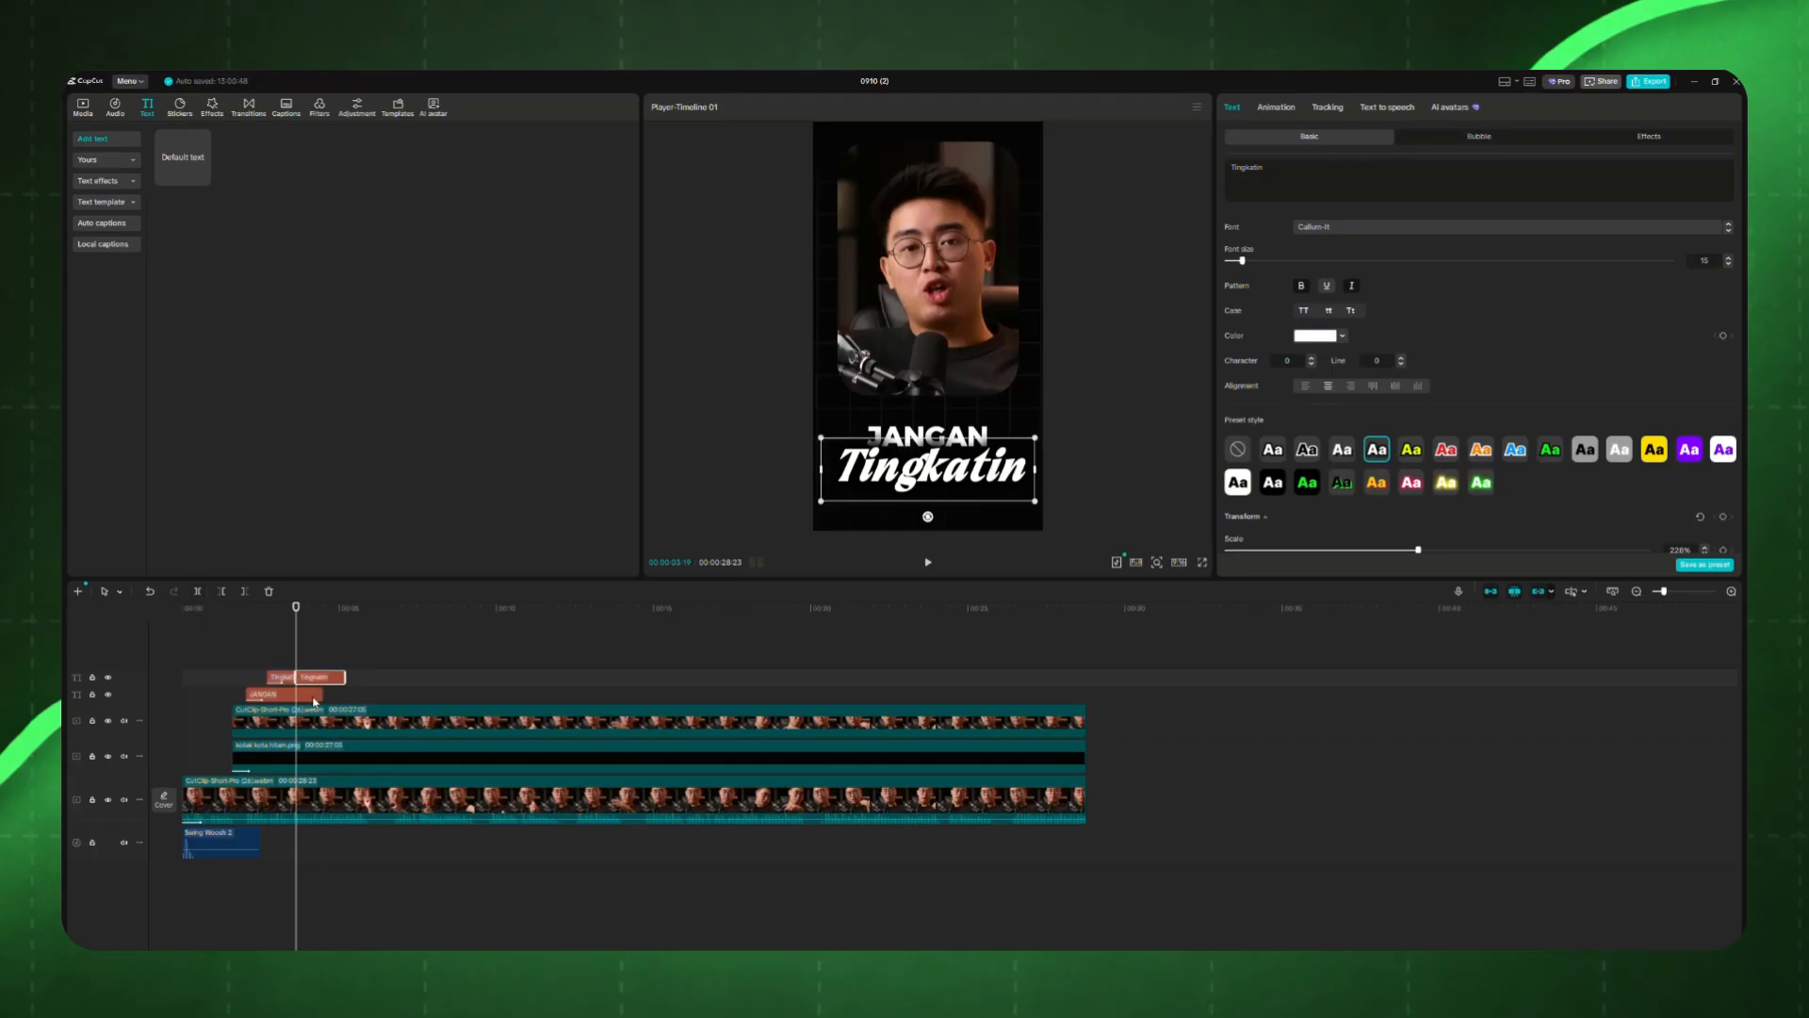
left_click(315, 697)
left_click(198, 592)
left_click(315, 695)
left_click(318, 677, "ctrl")
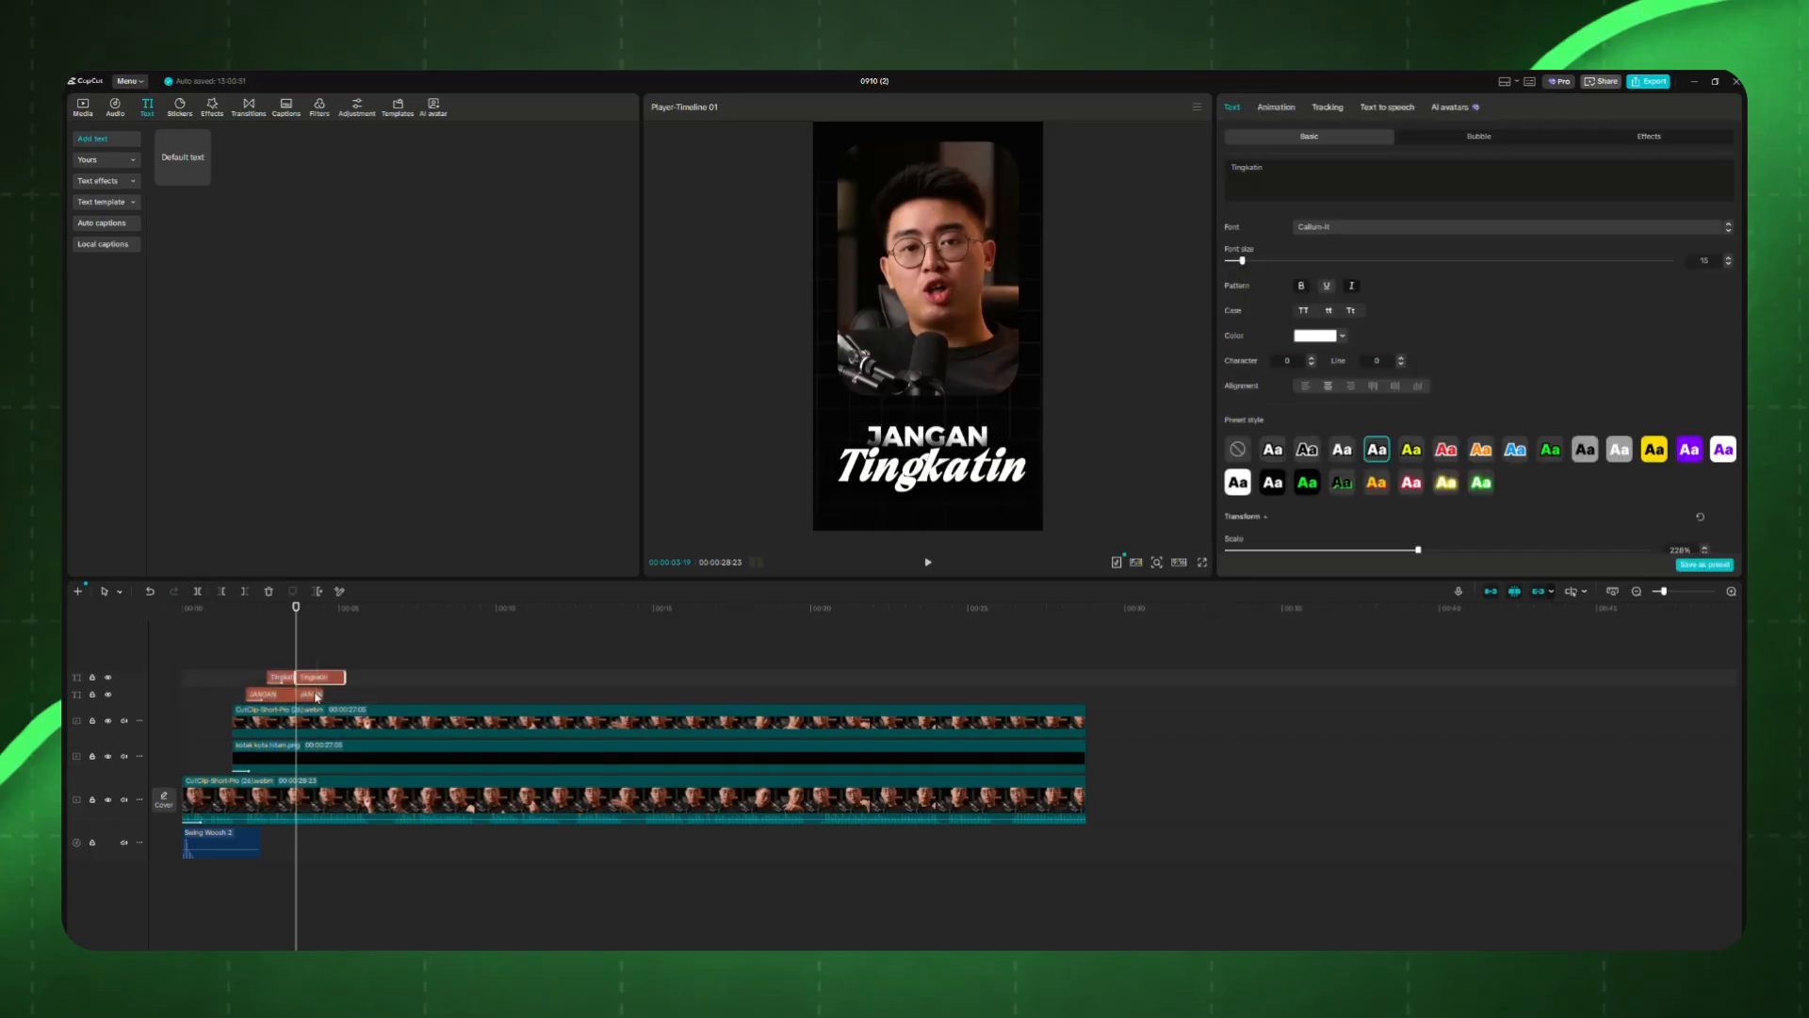
key("Delete")
Step: Replay the trimmed JANGAN and Tingkatin clips to check where the two words end
left_click(232, 655)
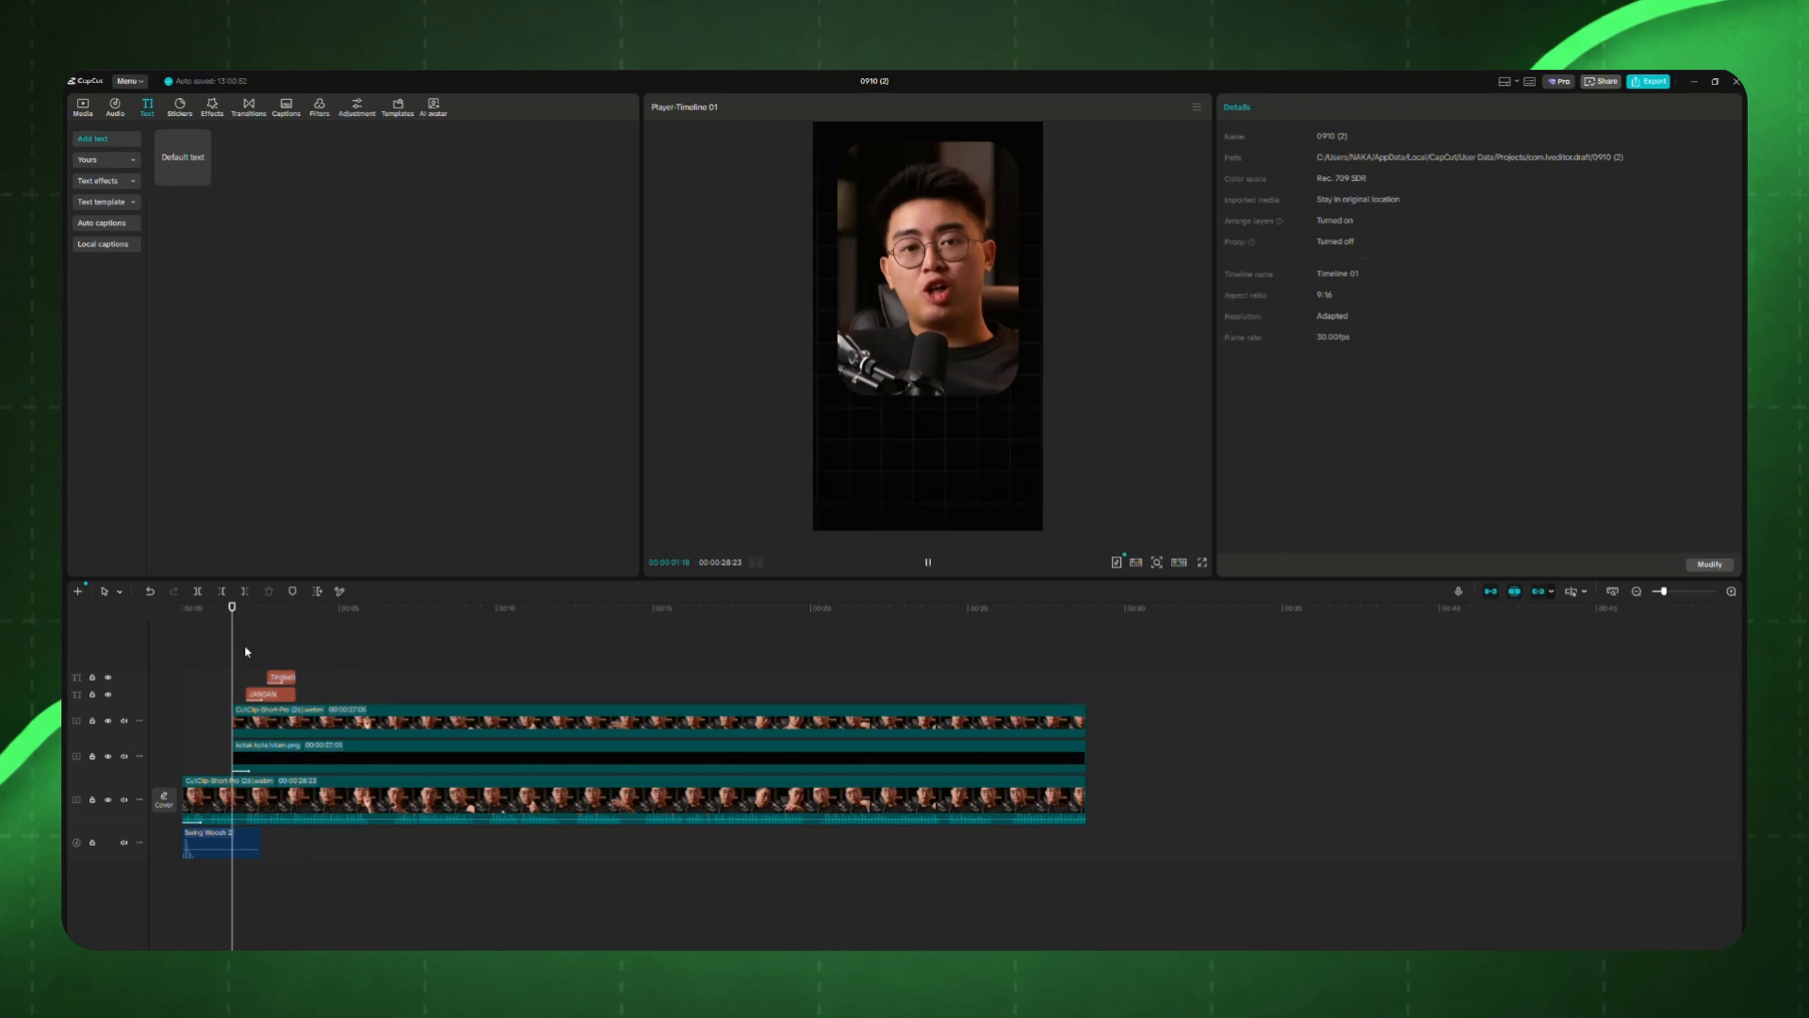
key("space")
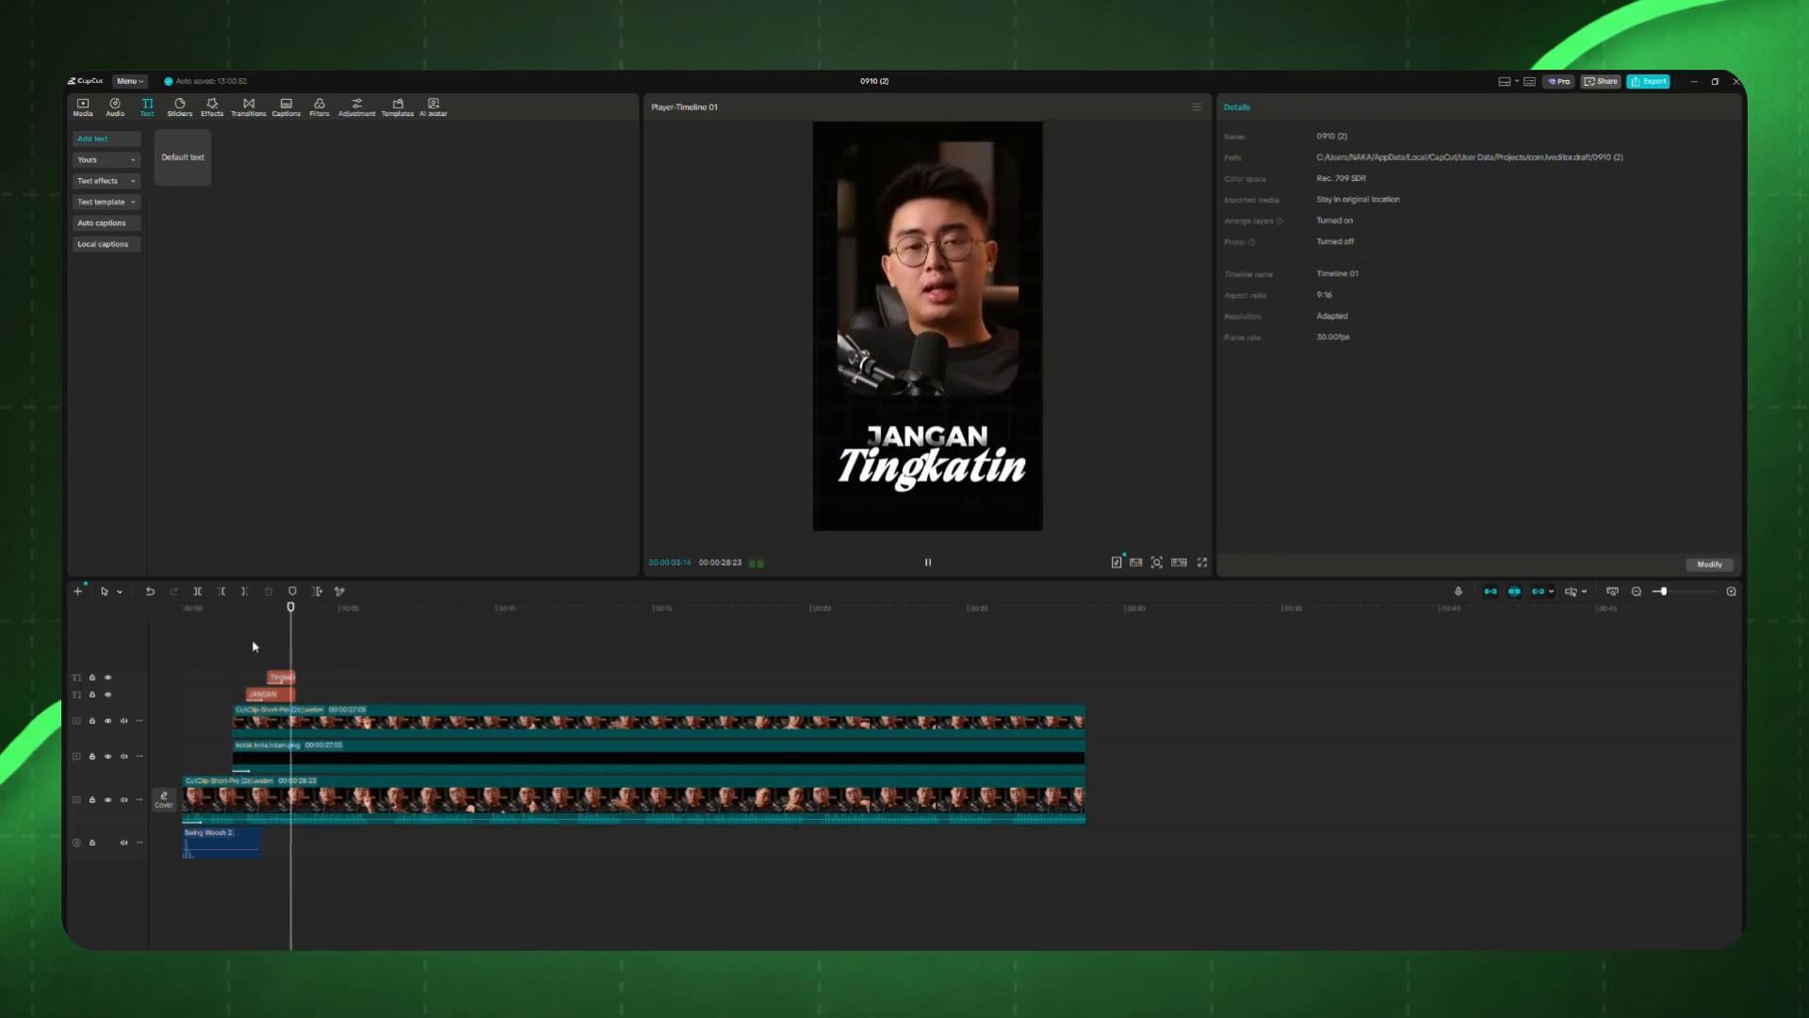
key("space")
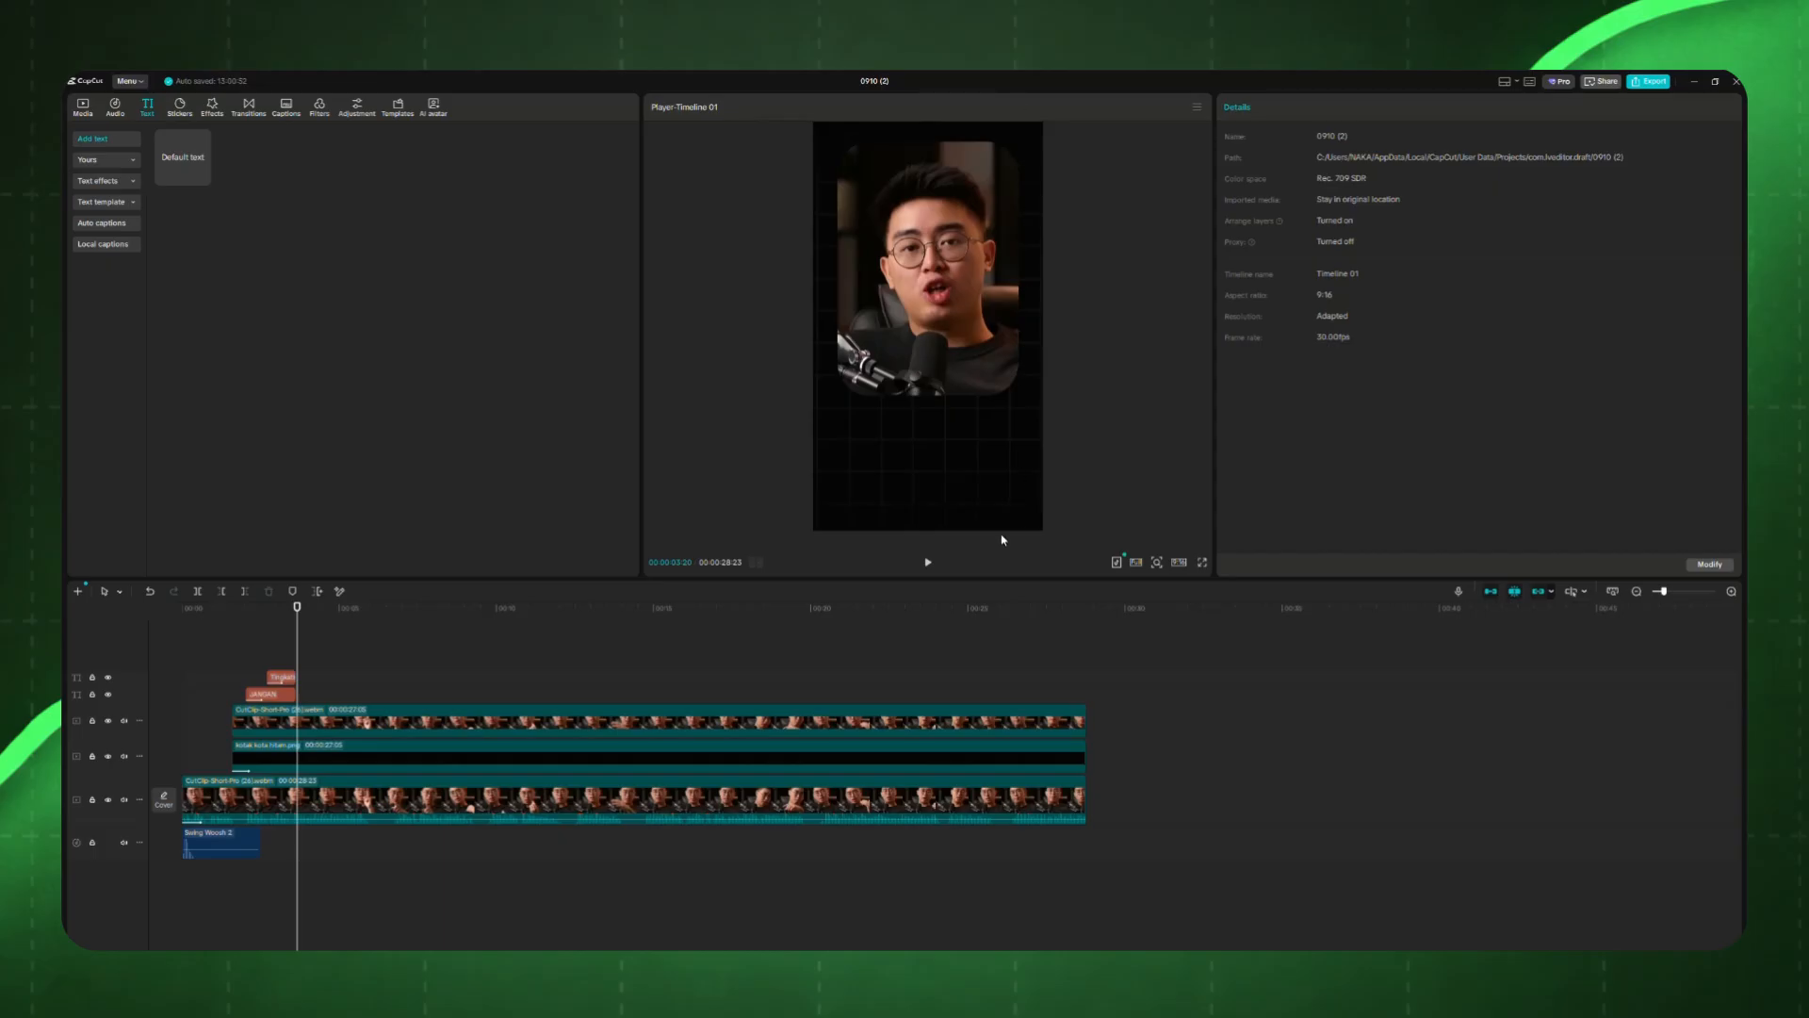
left_click(259, 650)
key("space")
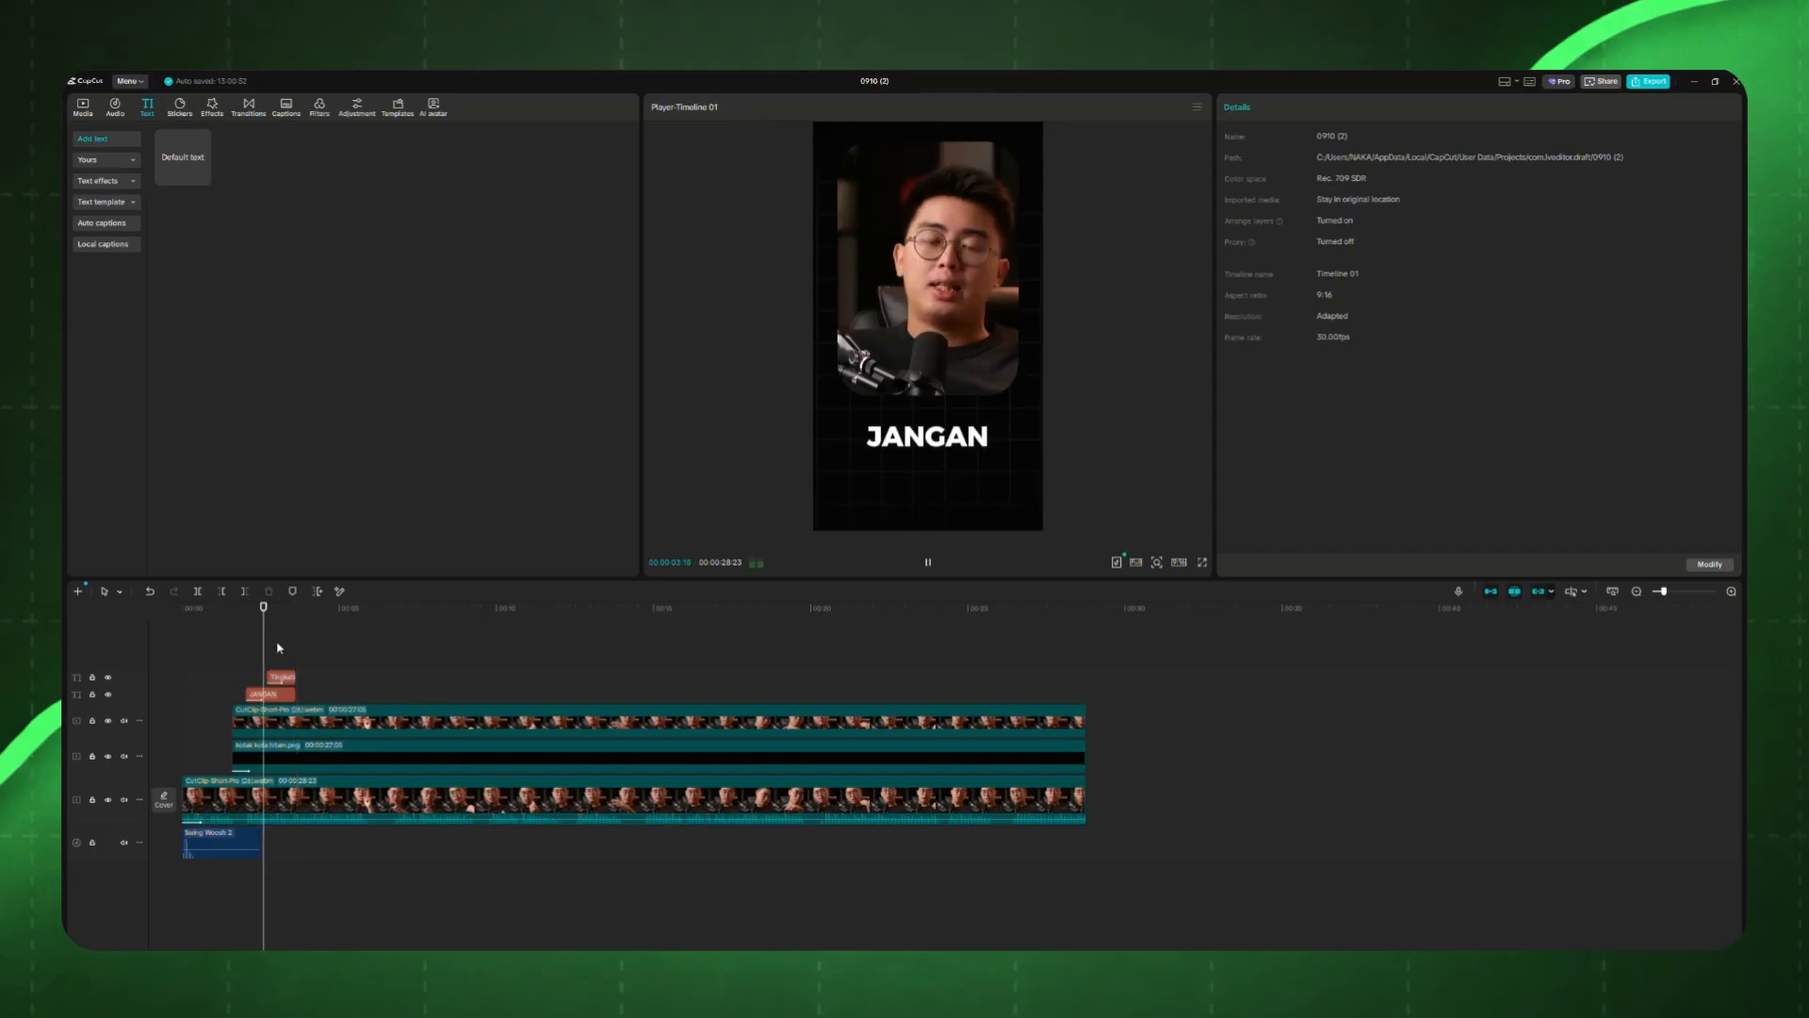
key("space")
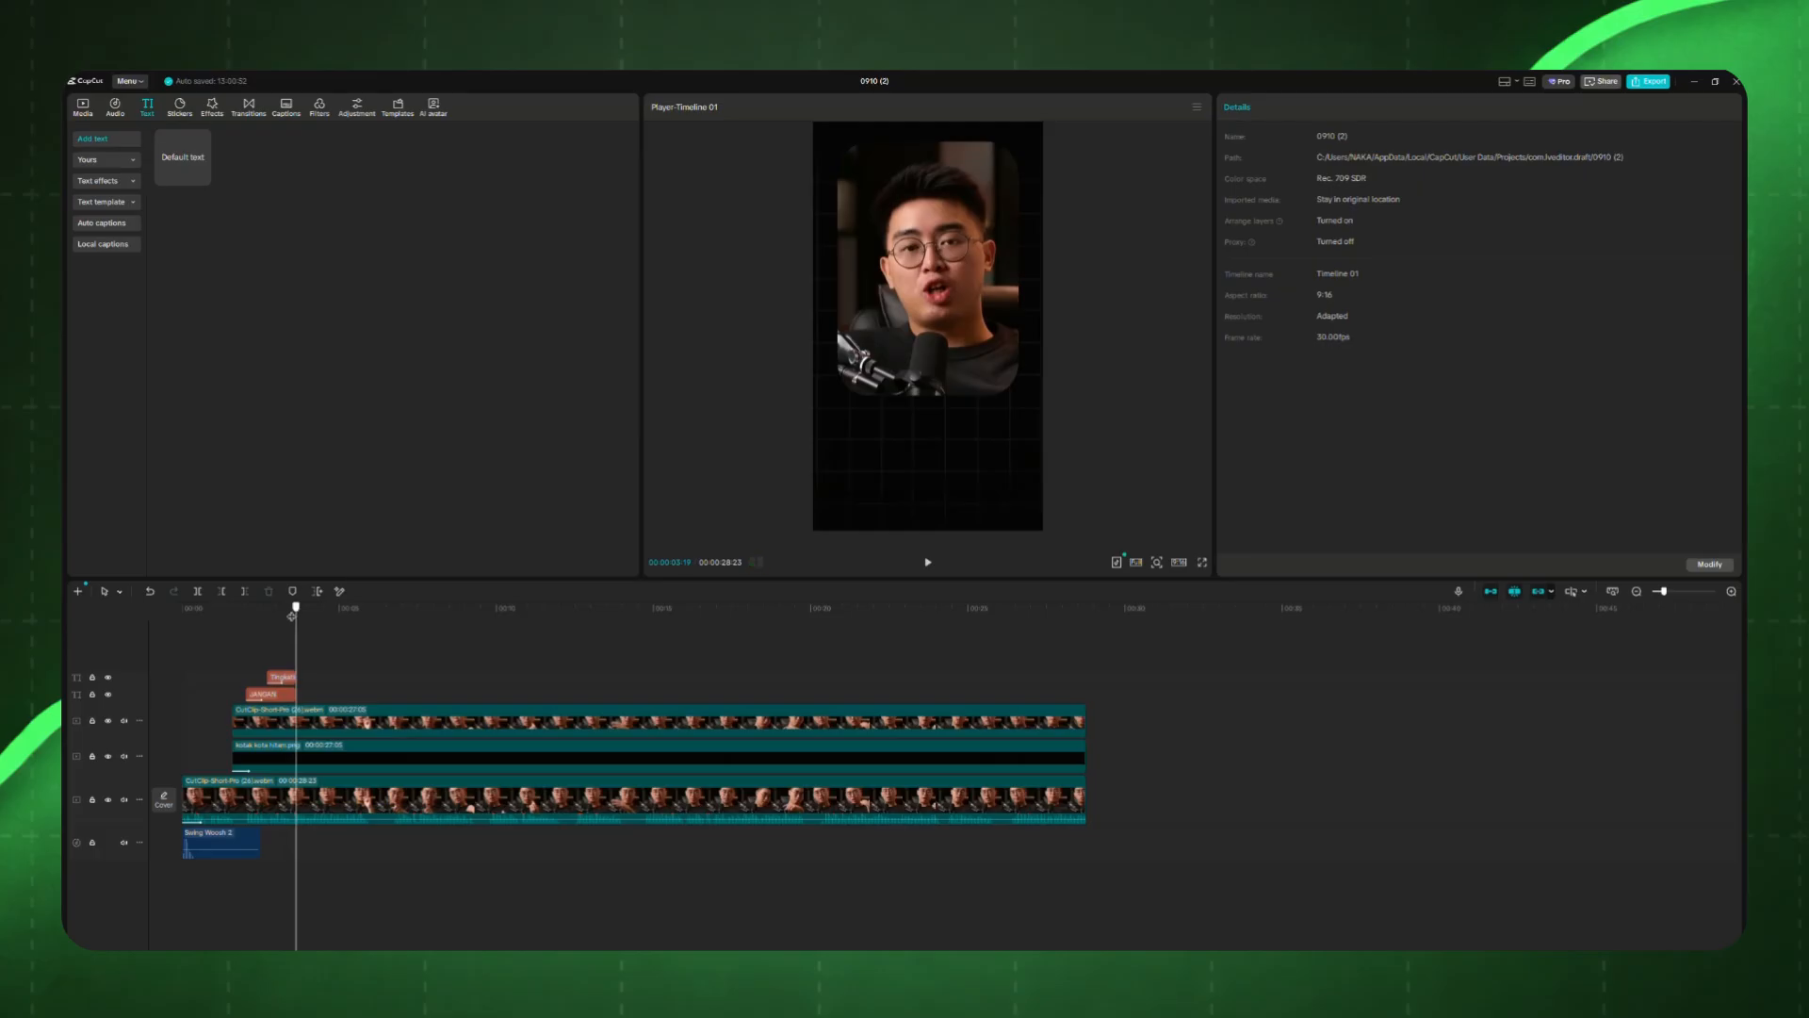
Step: Copy the JANGAN and Tingkatin clips together and paste them on the same tracks after the originals, from about 00:00:03:19
left_click_drag(293, 615, 240, 608)
left_click(288, 678)
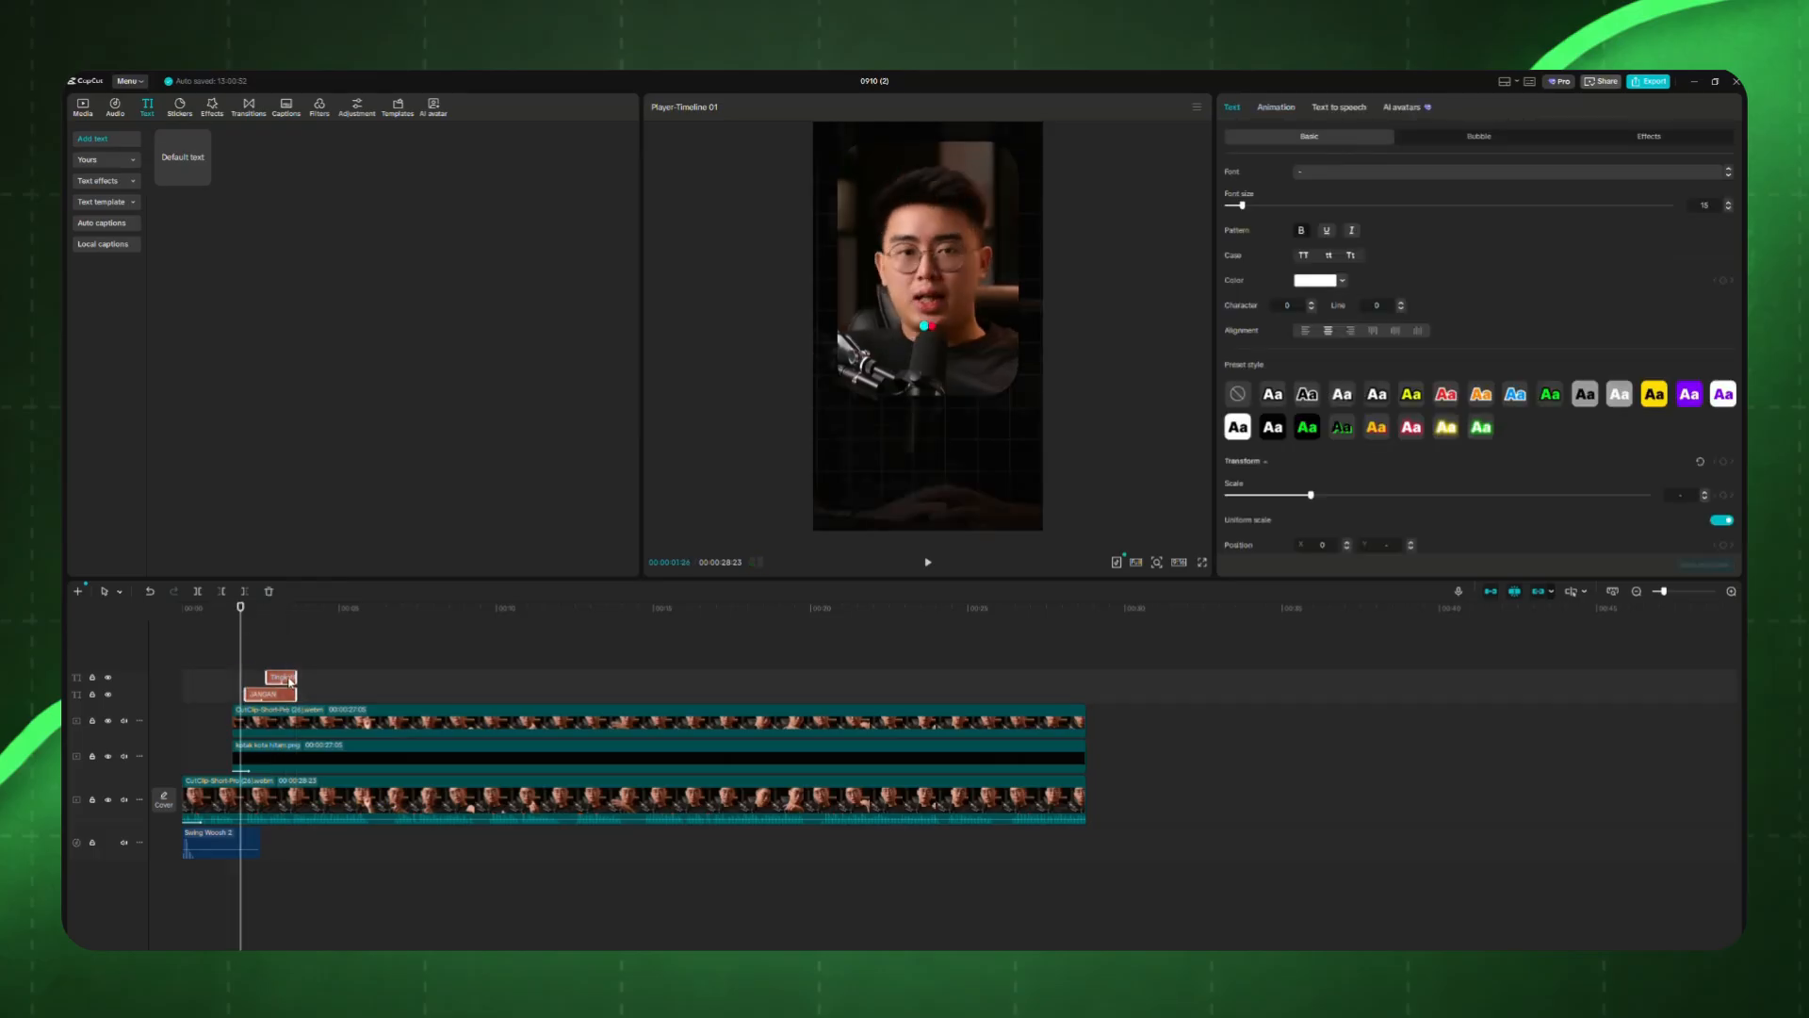
right_click(292, 679)
left_click_drag(240, 609, 297, 619)
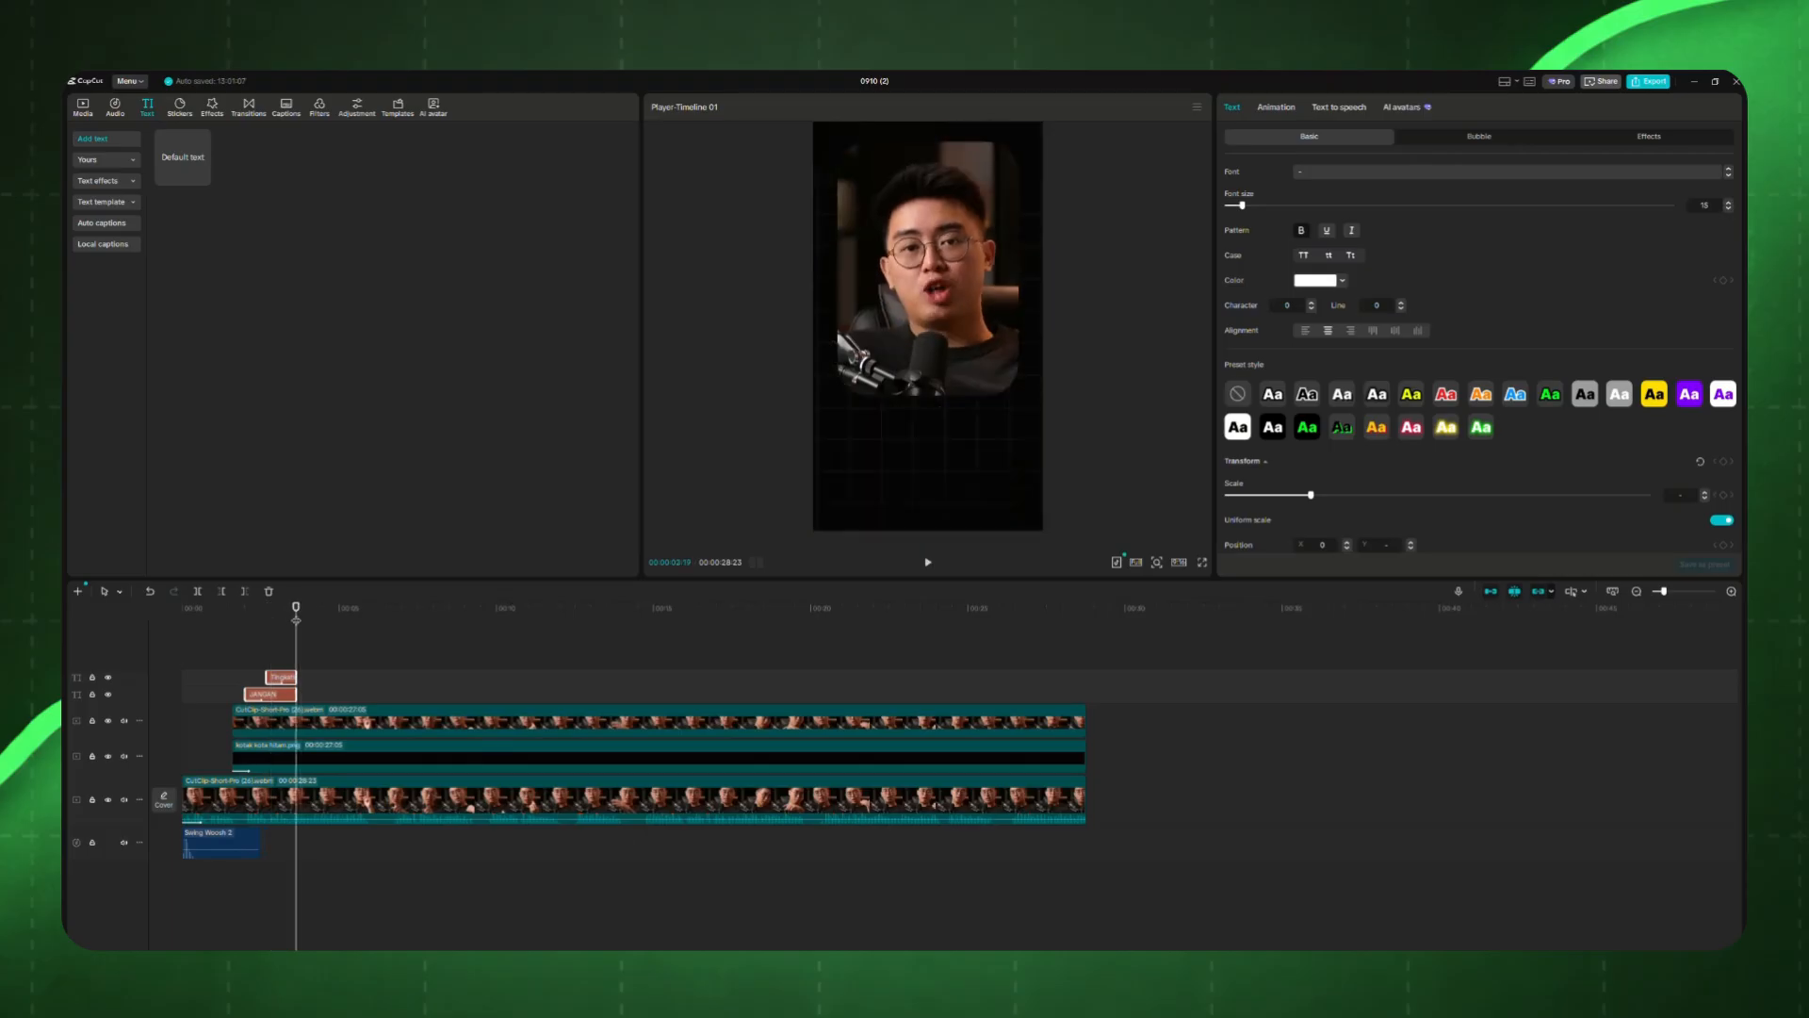
key("ctrl+v")
left_click_drag(328, 681, 334, 680)
left_click(329, 662)
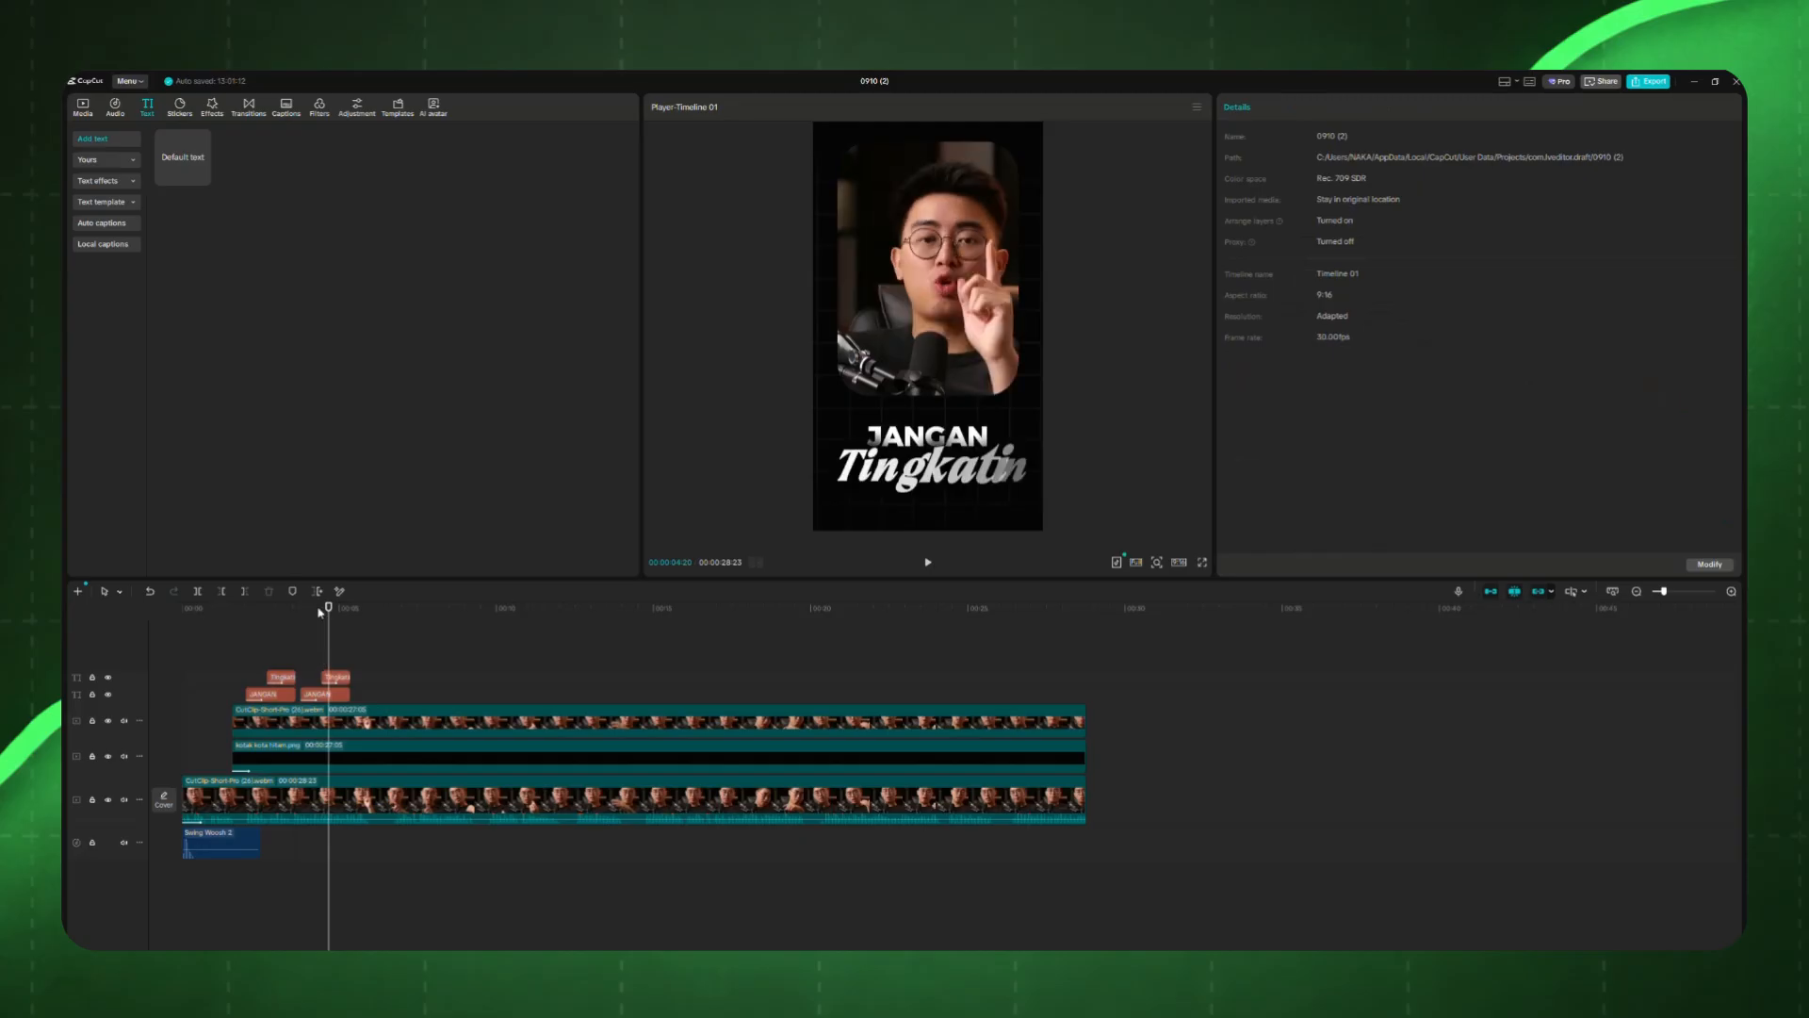
Step: Shift the copied text pair slightly earlier so its JANGAN clip starts directly at the end of the original pair
left_click(287, 660)
left_click(335, 678)
left_click(336, 694, "ctrl")
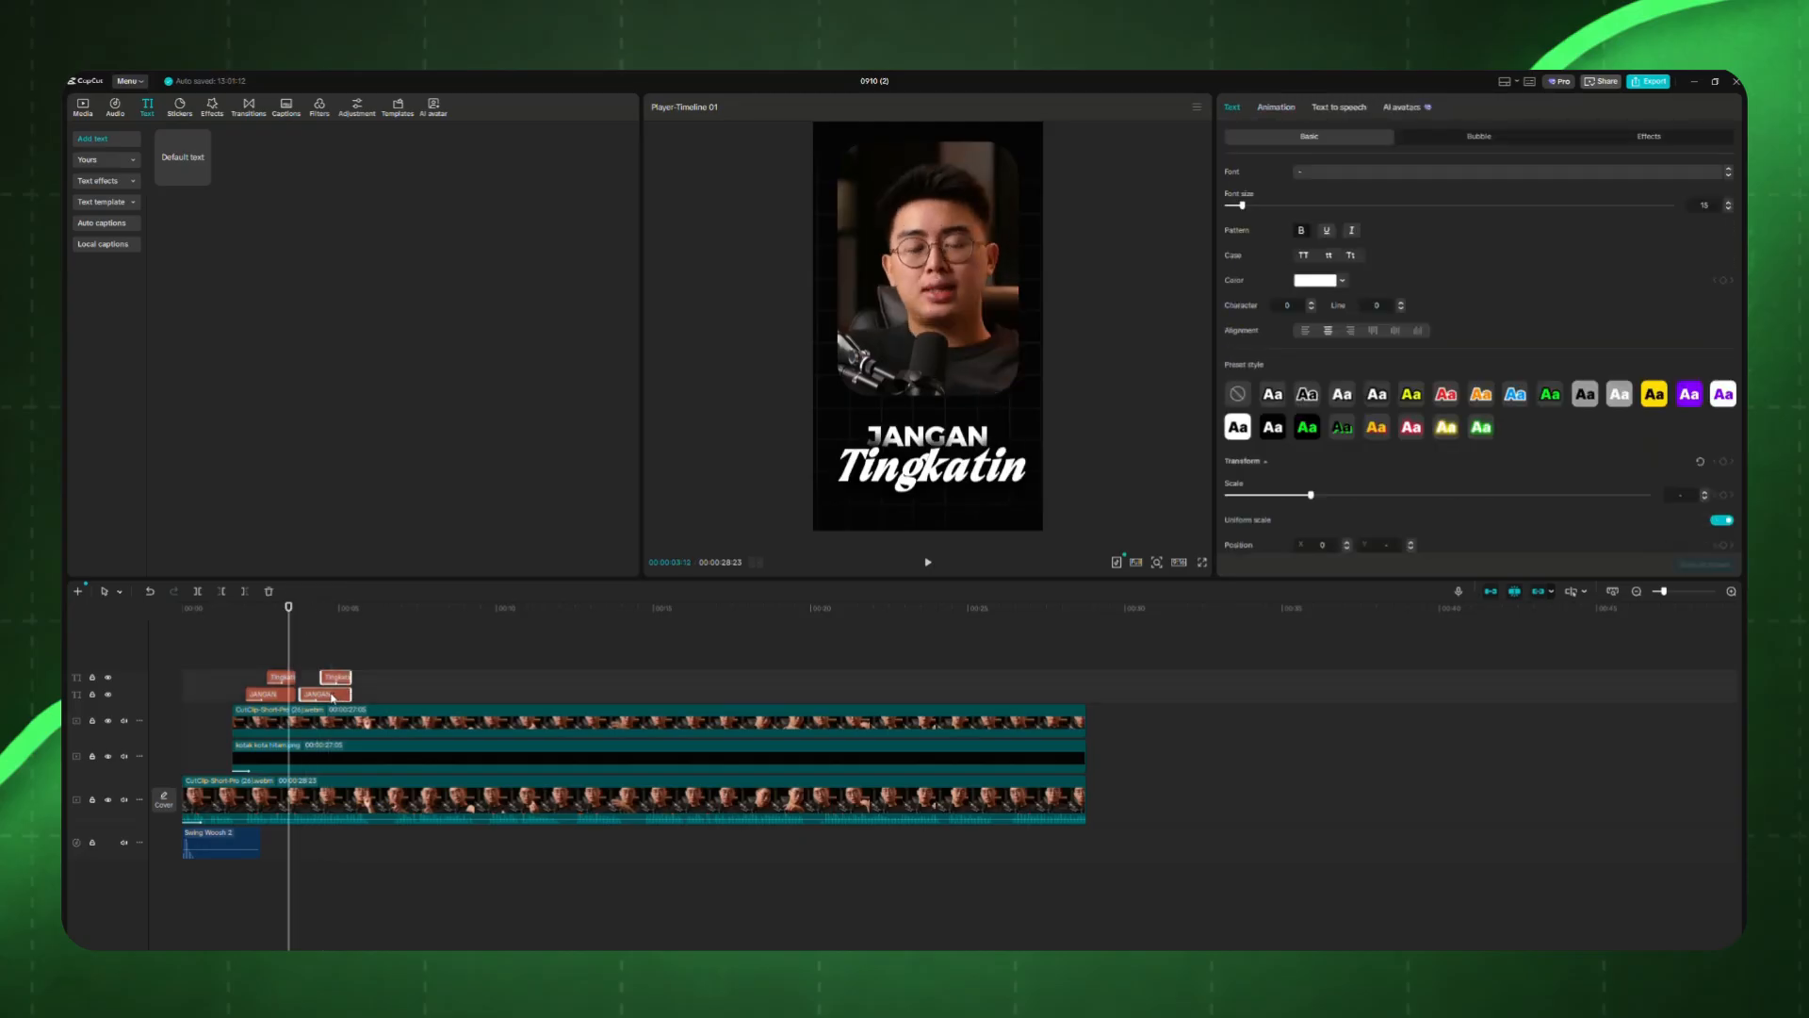
left_click_drag(334, 695, 330, 694)
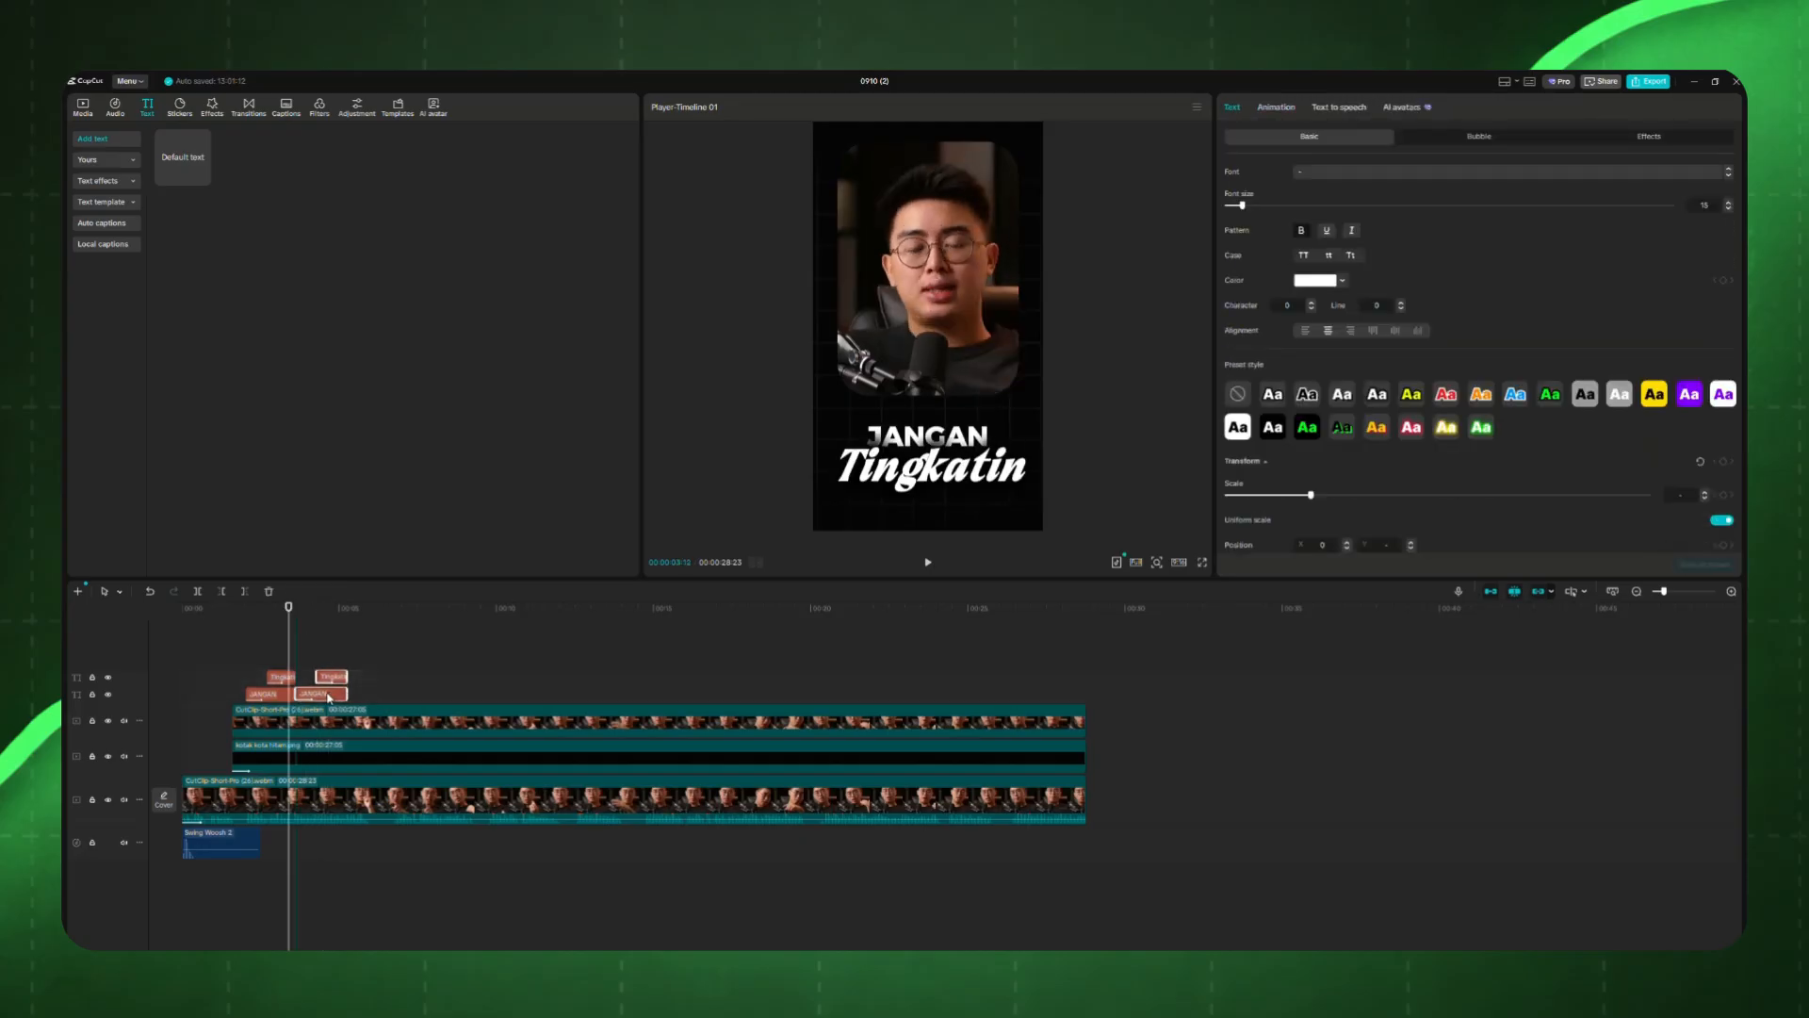
Step: Play back the first text pair from the start, stopping shortly before its end to locate a tighter cut point
left_click(1682, 590)
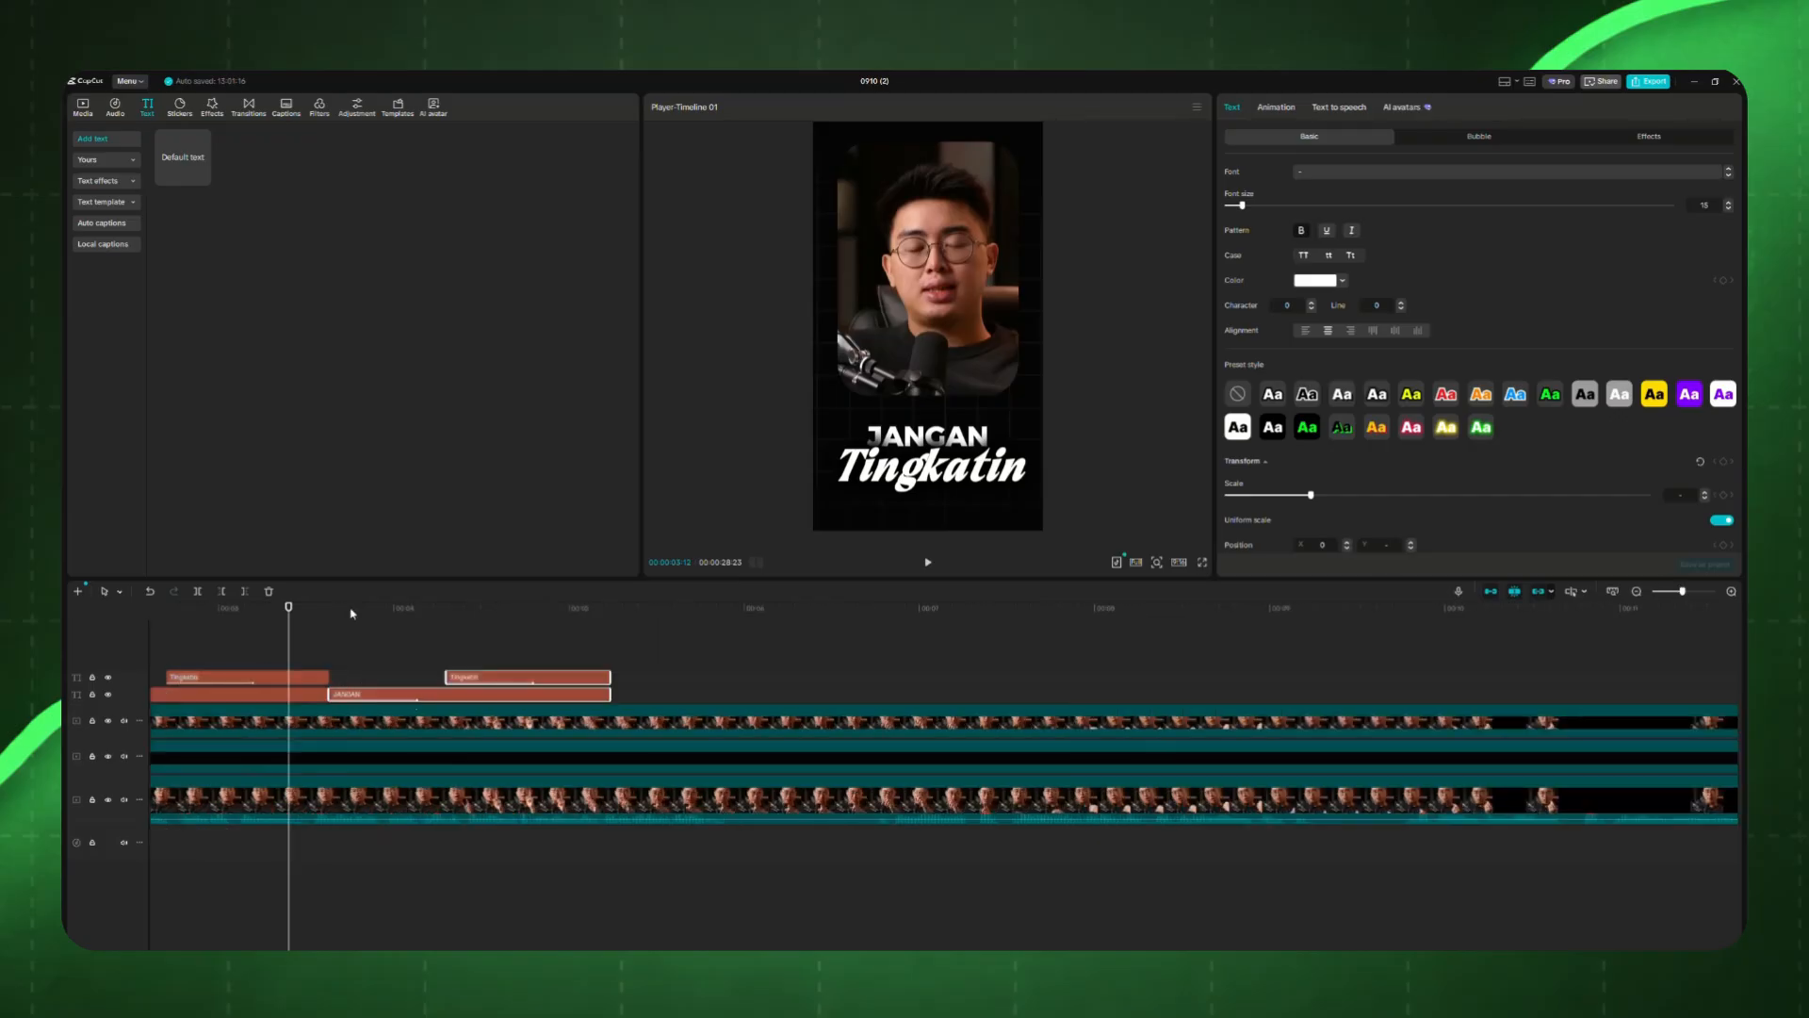
left_click_drag(350, 611, 93, 629)
key("space")
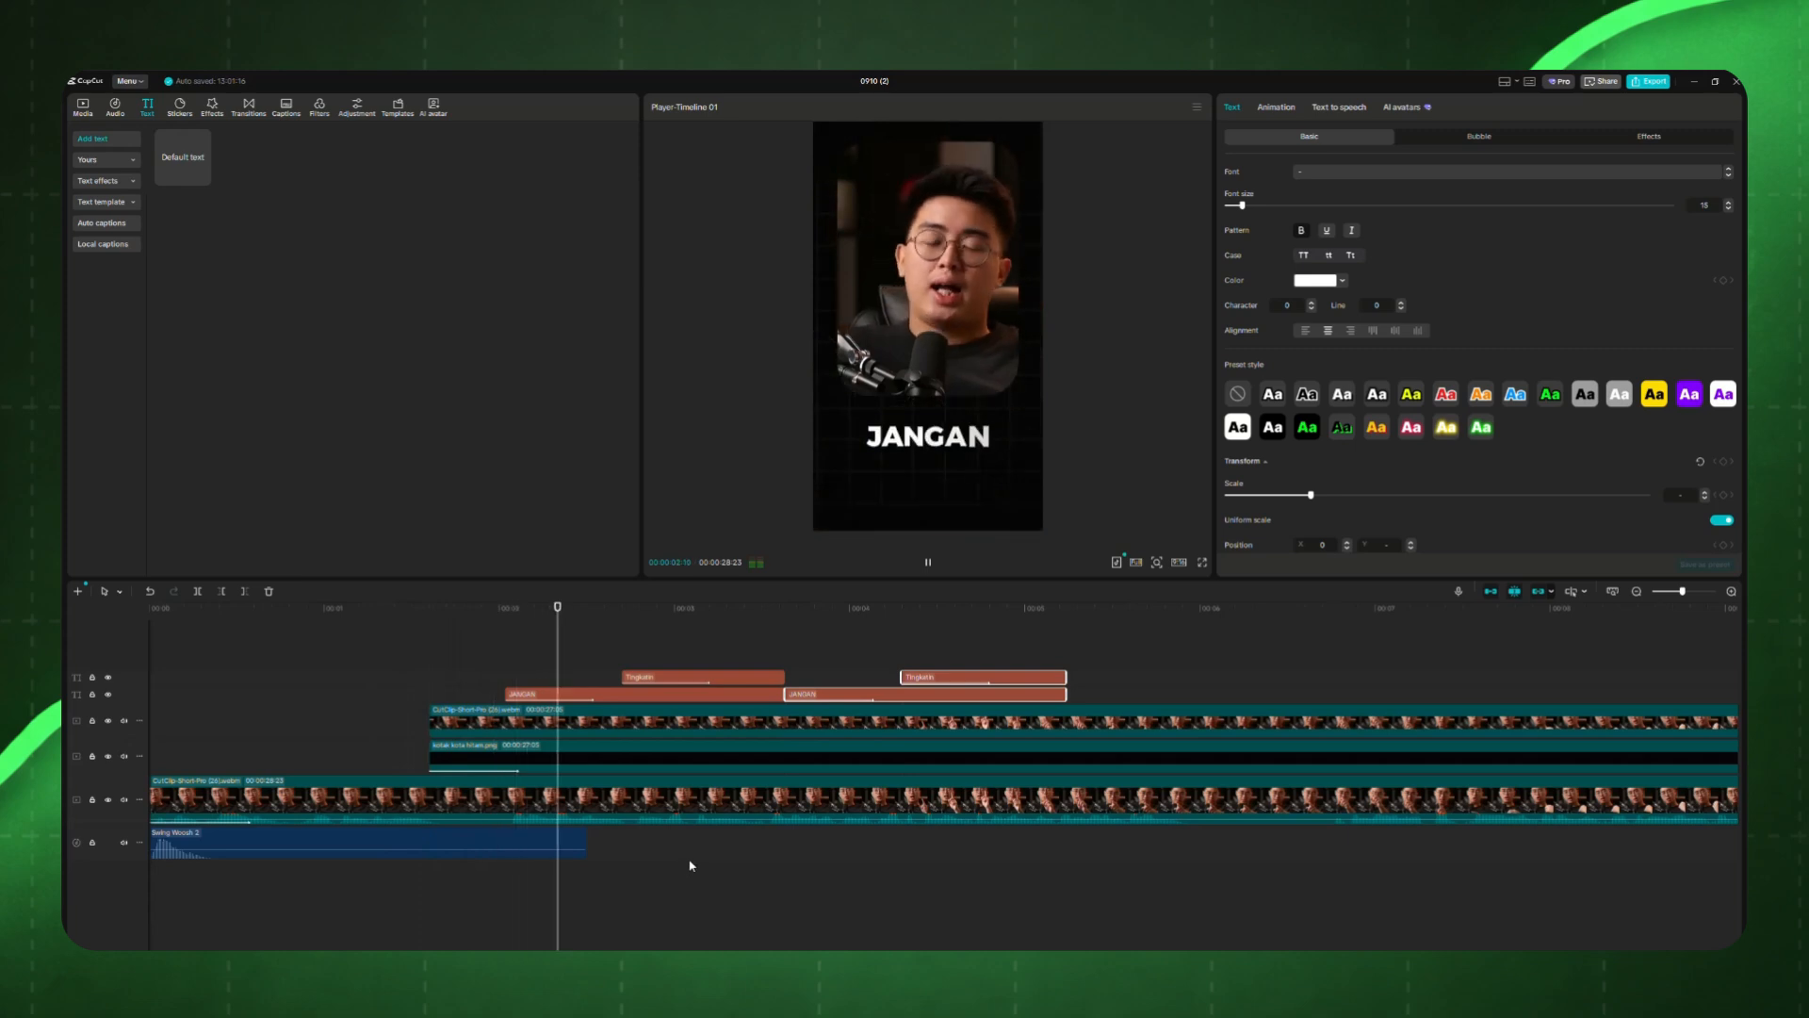
key("space")
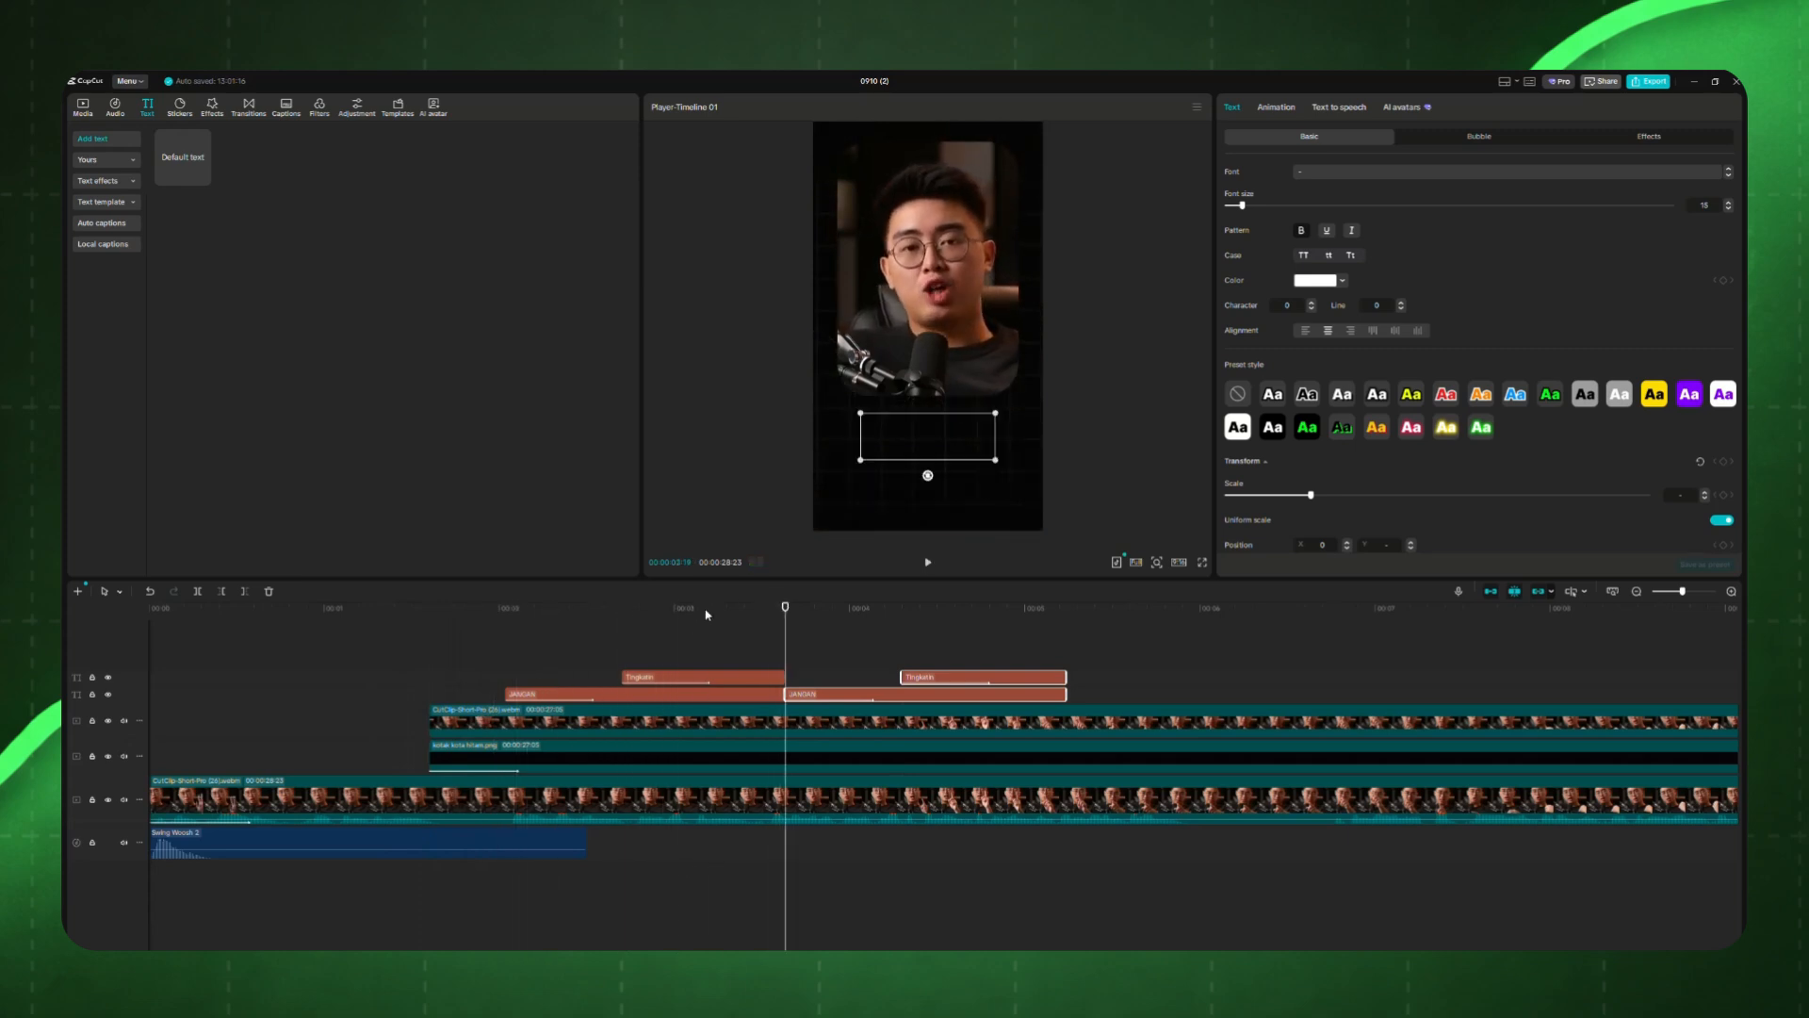
left_click(707, 612)
key("space")
key("space")
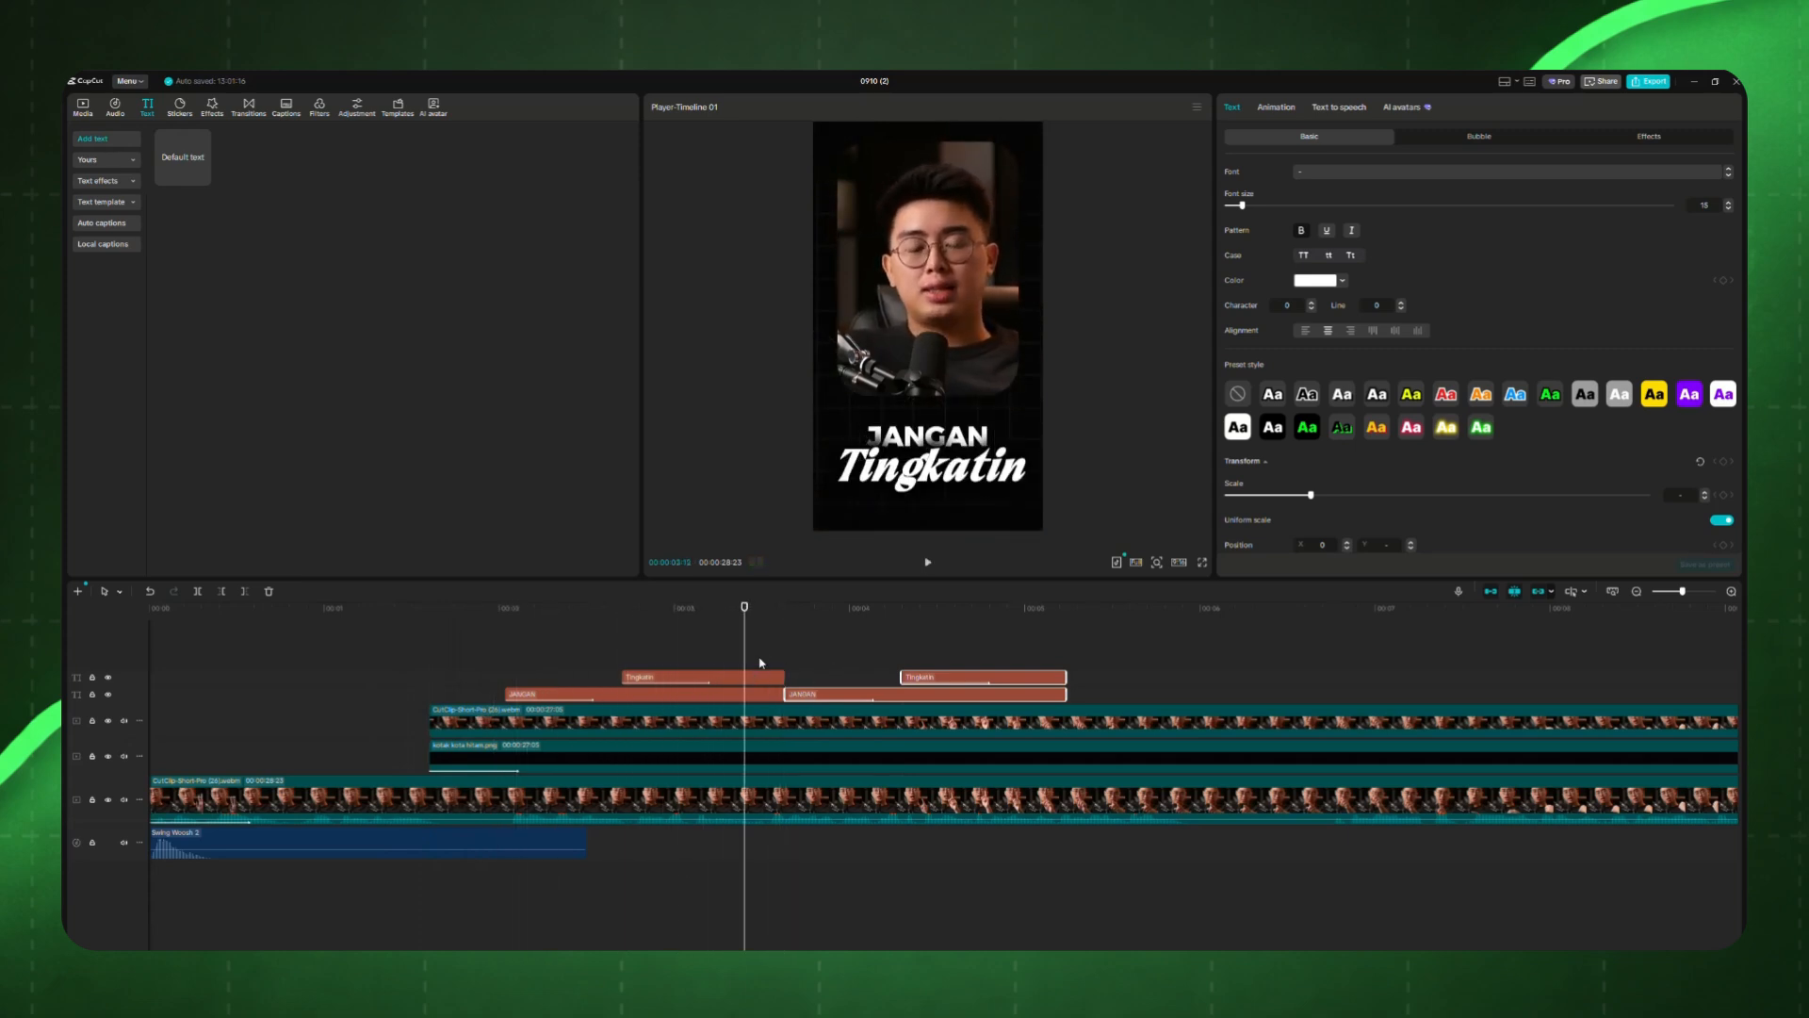
Step: Trim the first JANGAN and Tingkatin clips to end at the playhead, move the copied pair directly behind them, and preview the change
left_click_drag(760, 662, 909, 677)
left_click(198, 592)
key("Delete")
left_click(950, 690, "ctrl")
left_click(698, 635)
key("space")
key("space")
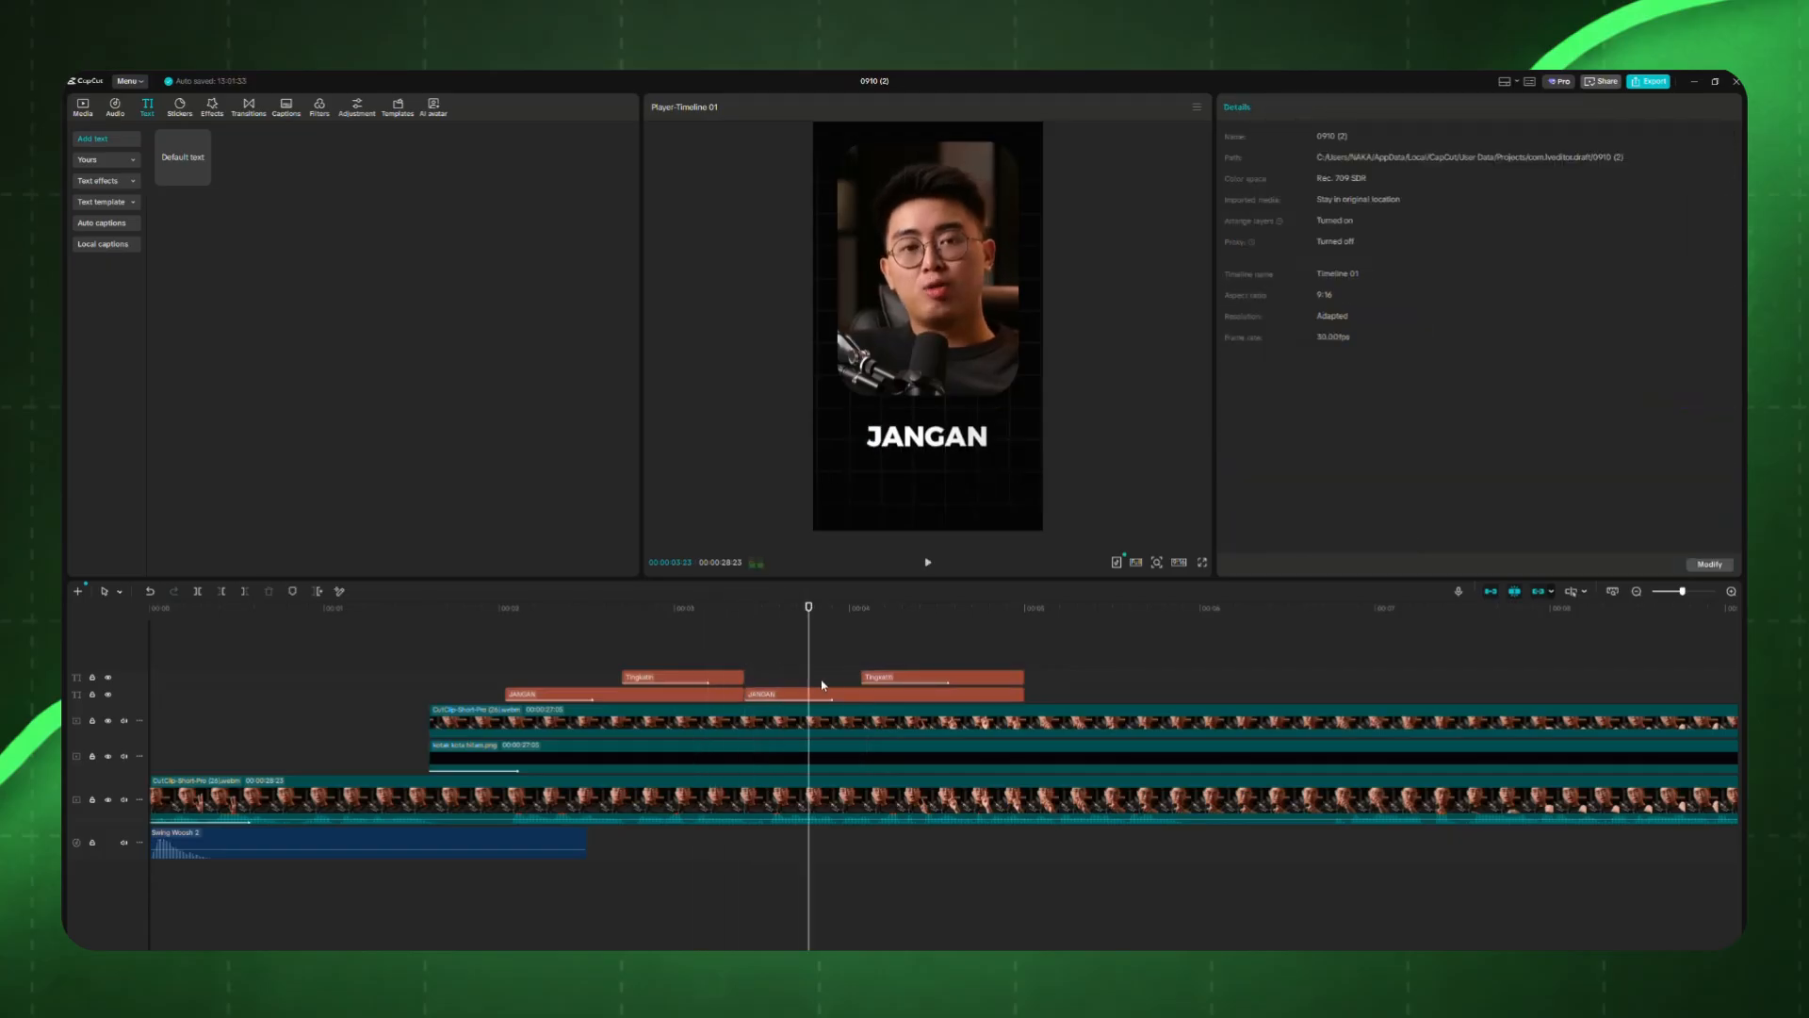
Step: Replace the text of the second JANGAN clip with STANDAR
left_click(873, 696)
triple_click(1293, 170)
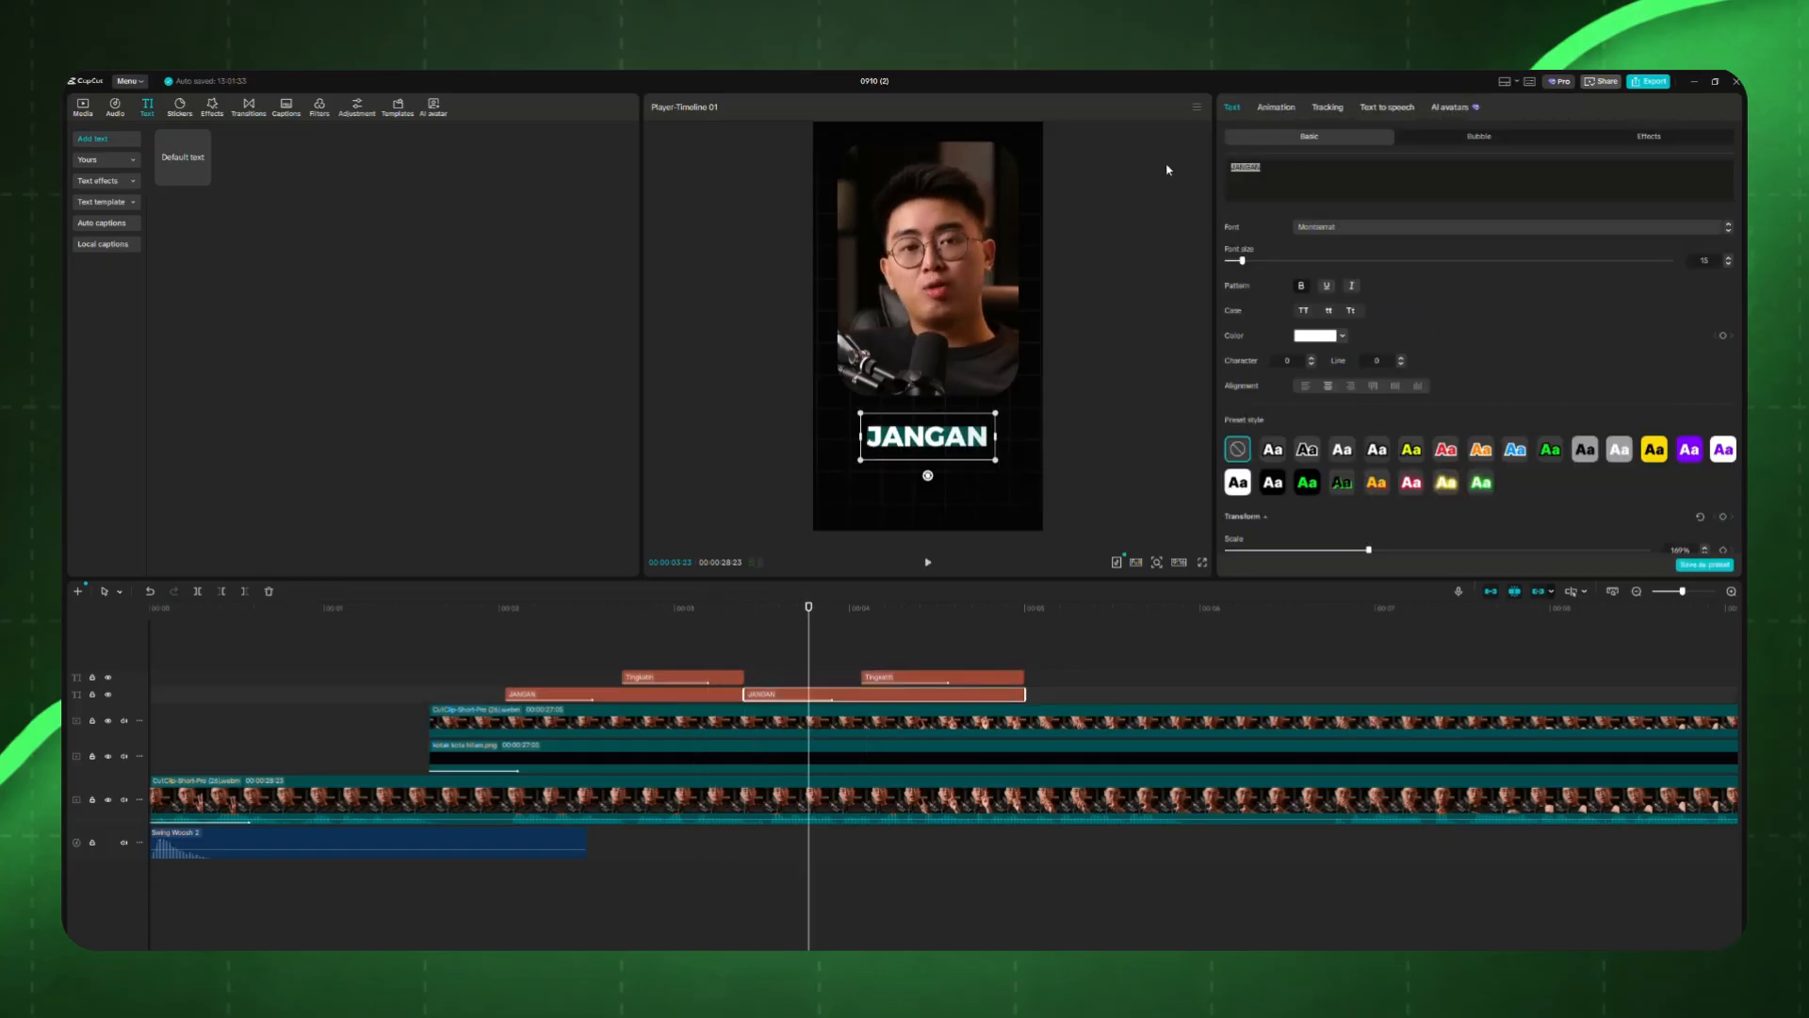
type("Stan")
key("BackSpace")
key("BackSpace")
key("BackSpace")
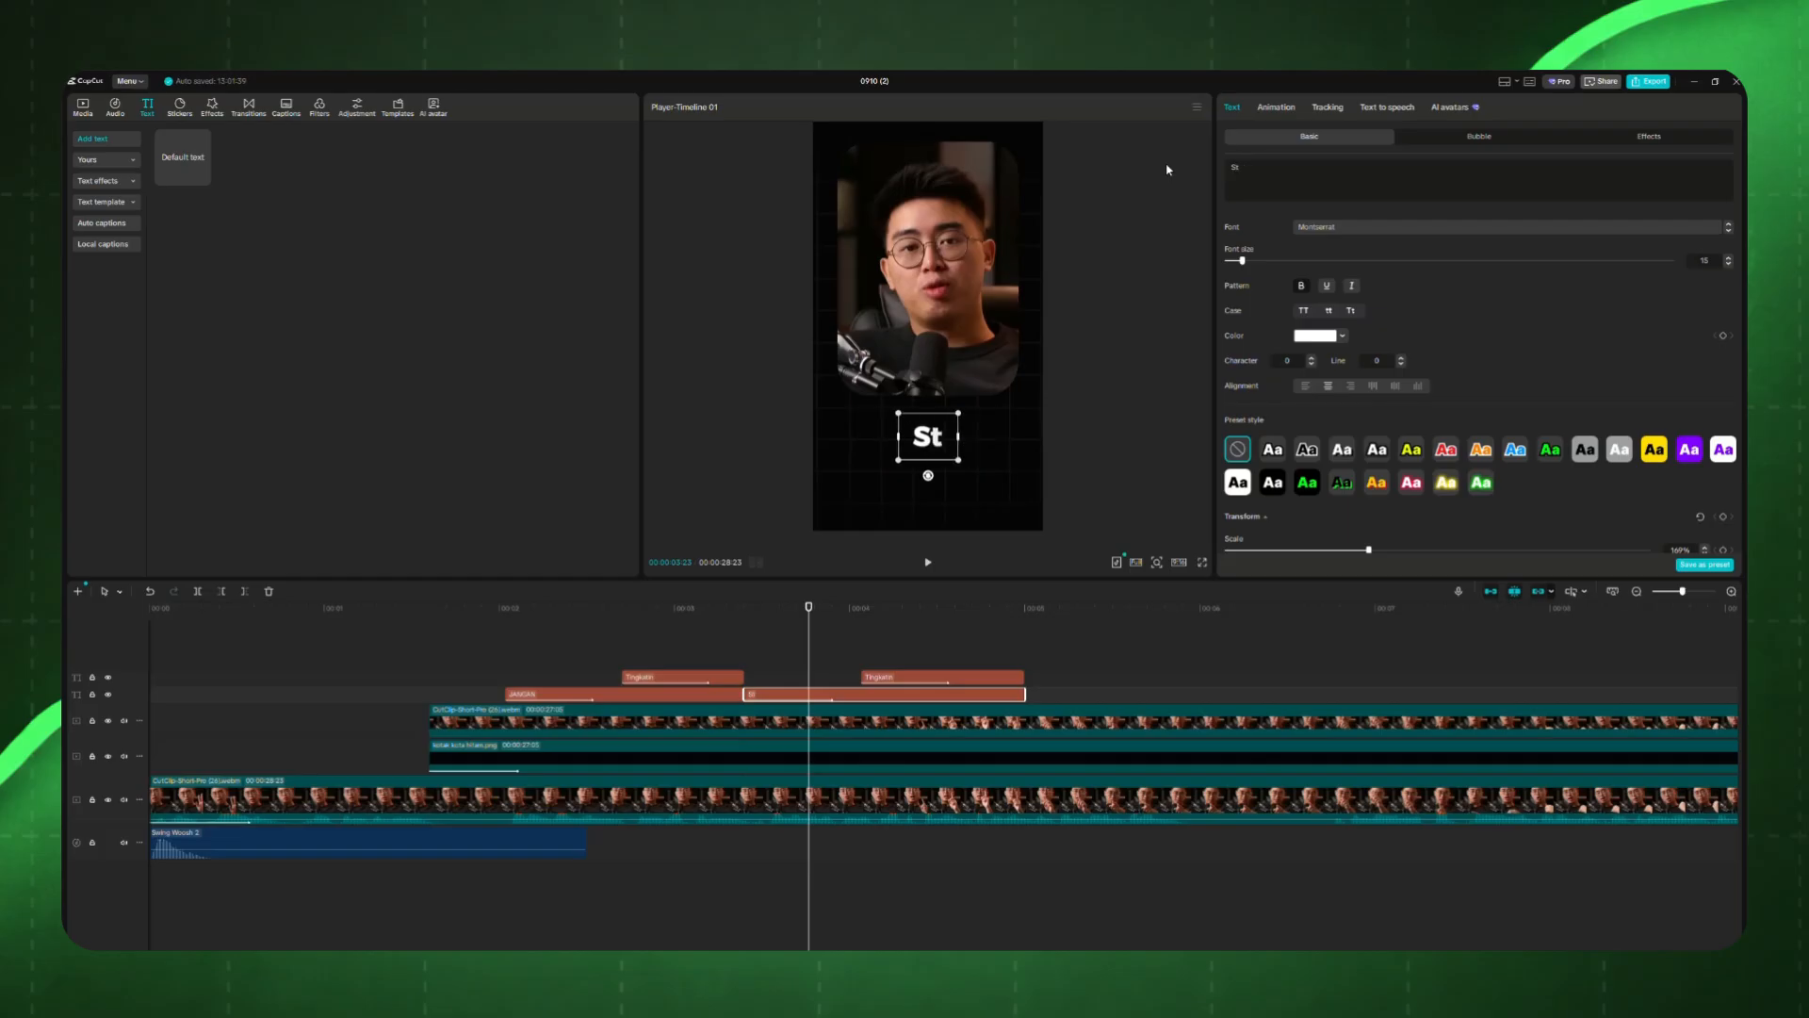
type("TANDAR")
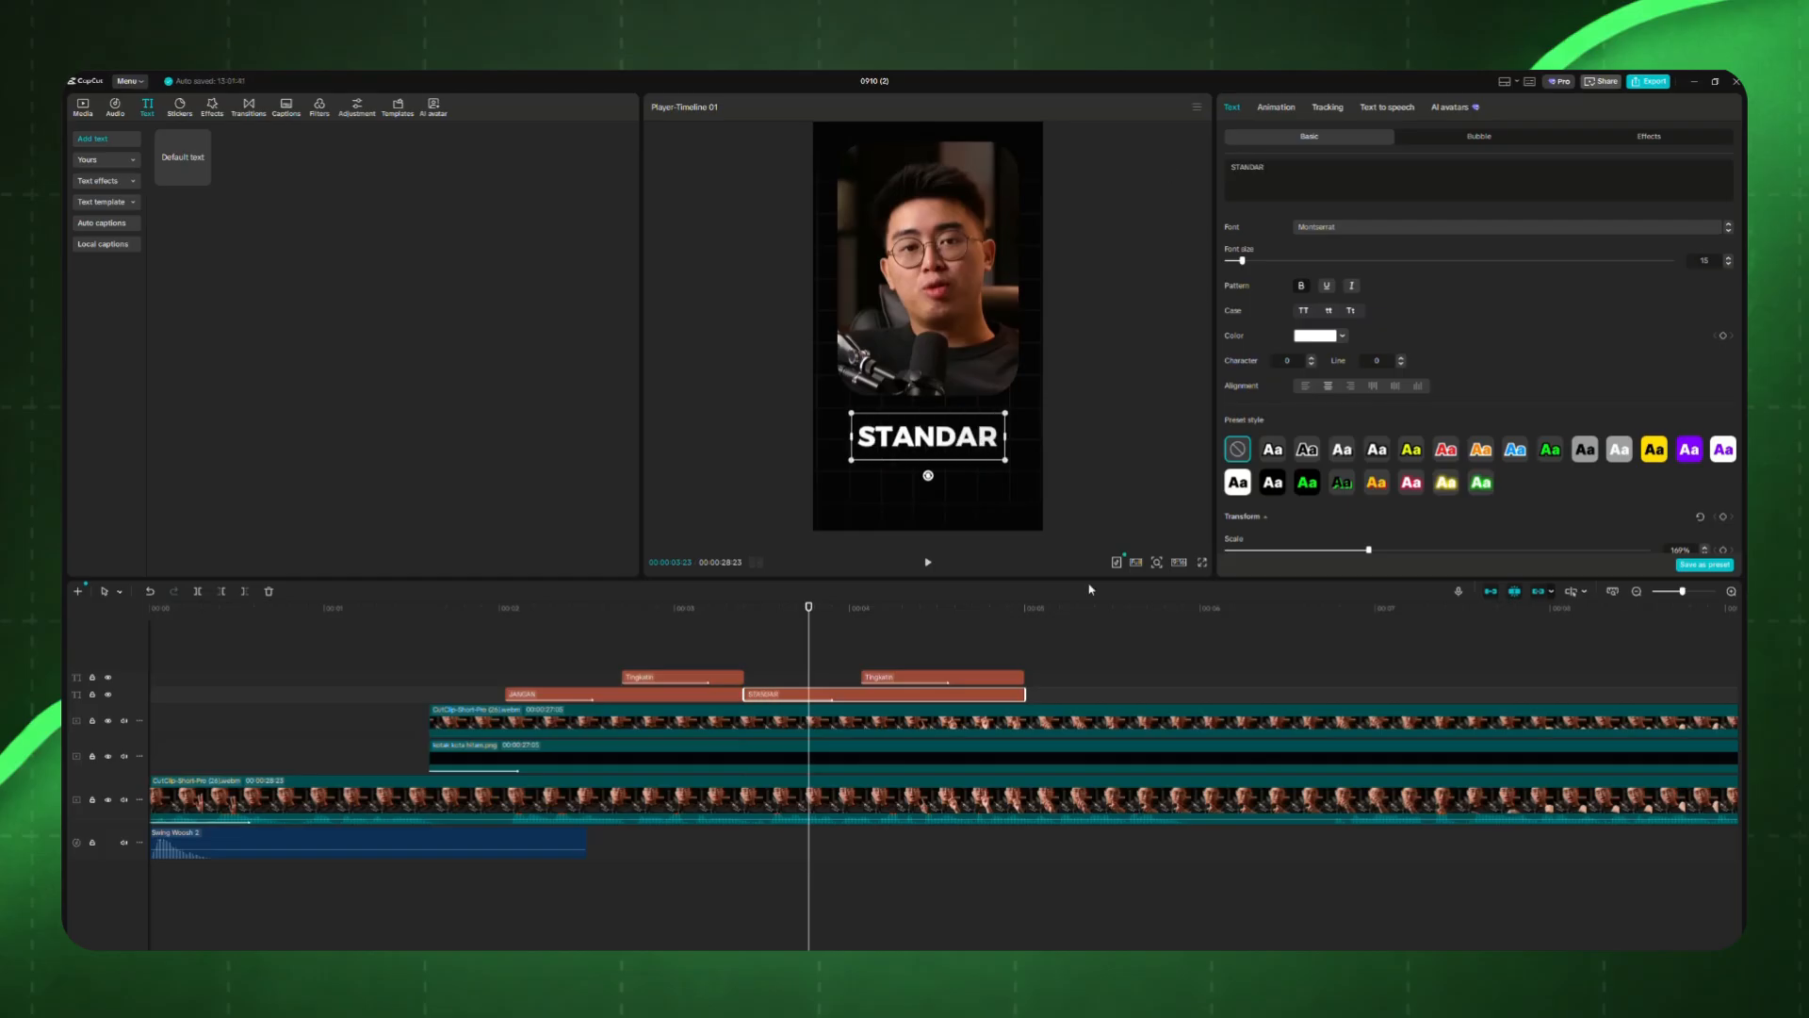
Step: Move the second Tingkatin clip to start at the playhead, extend it to the end of the STANDAR clip, and preview the timing
left_click_drag(897, 680, 845, 680)
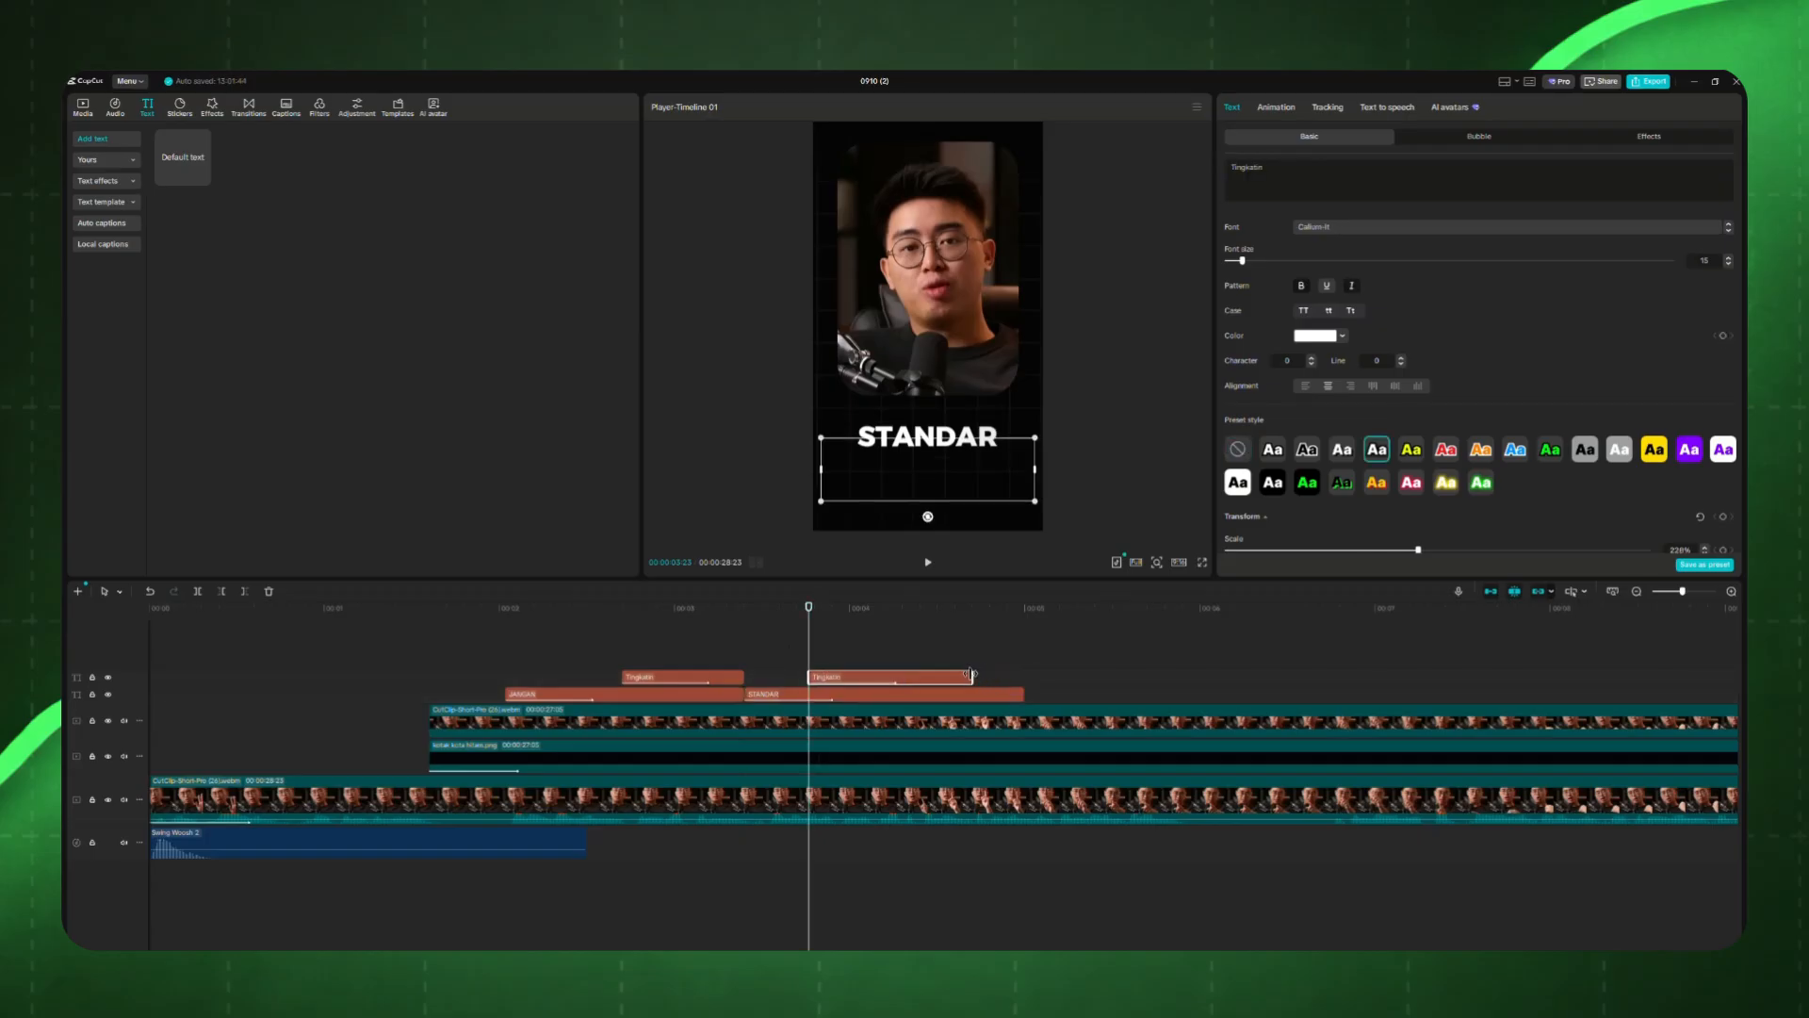
left_click_drag(970, 675, 1026, 676)
key("space")
left_click(868, 654)
left_click(795, 608)
key("space")
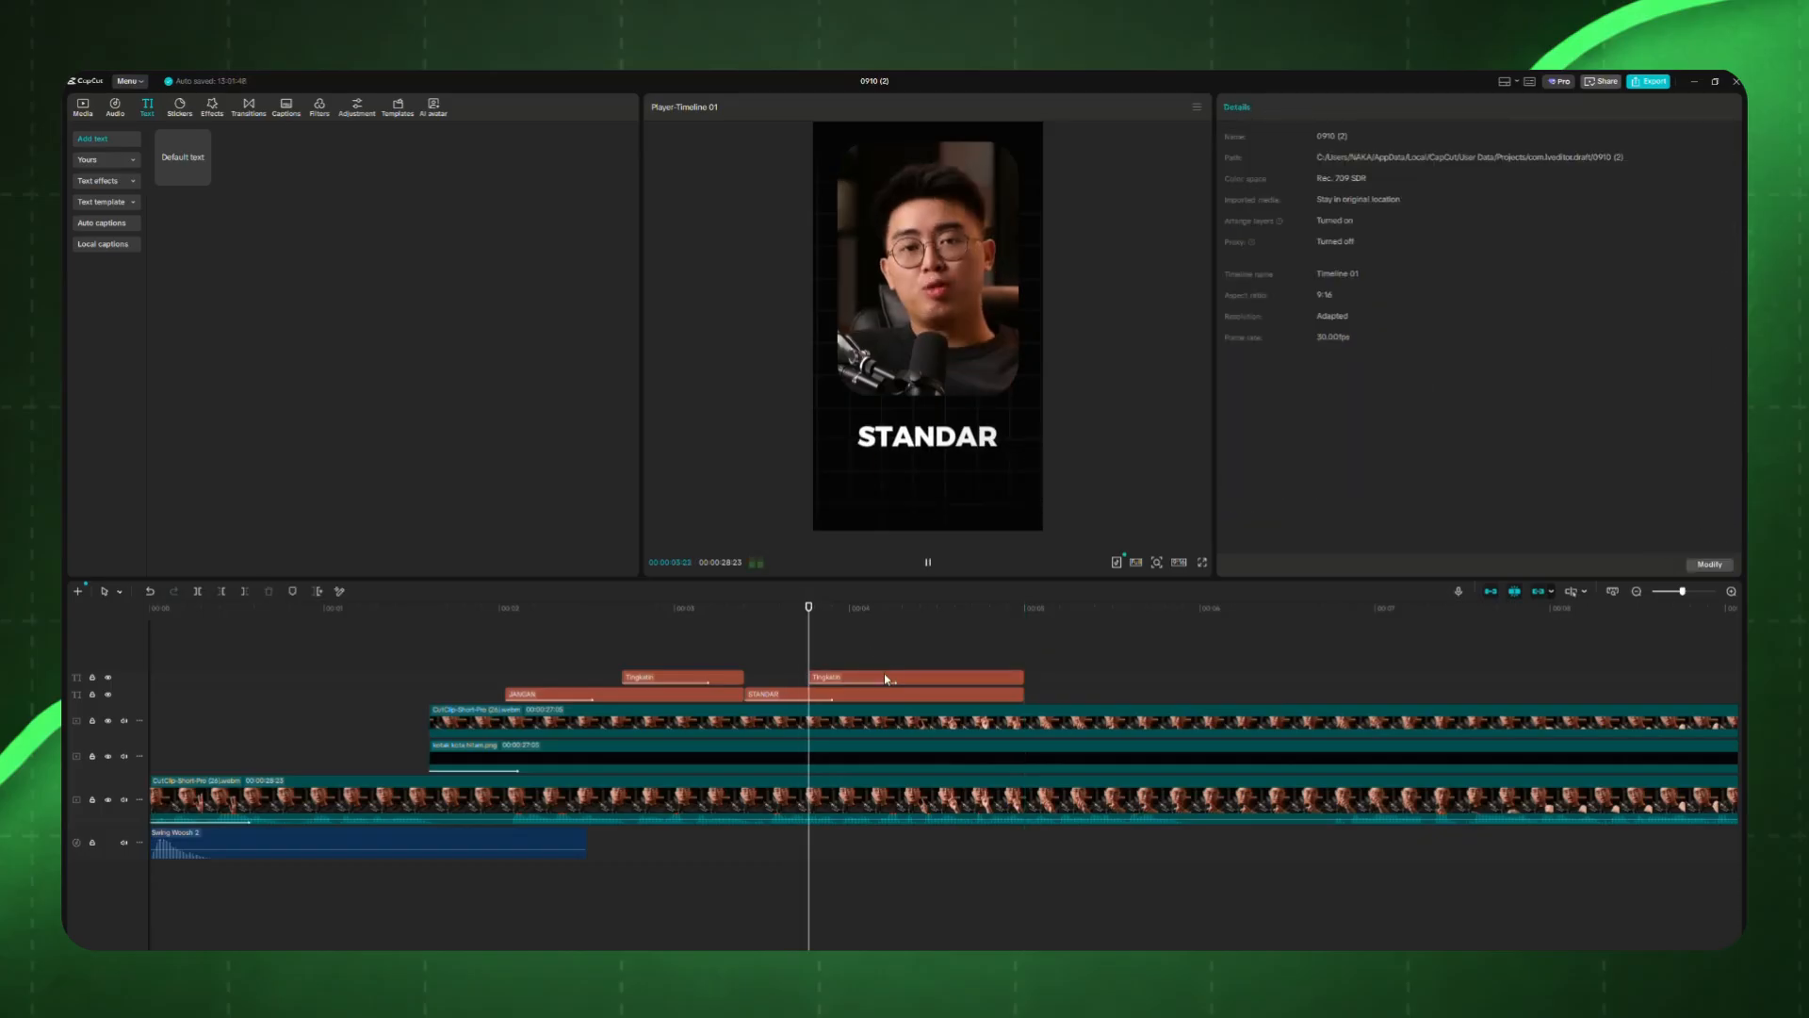
key("space")
Step: Replace the text of the second Tingkatin clip with "Hidup Lo" and check it at a frame further along the clip
left_click(926, 680)
left_click_drag(1279, 168, 1177, 174)
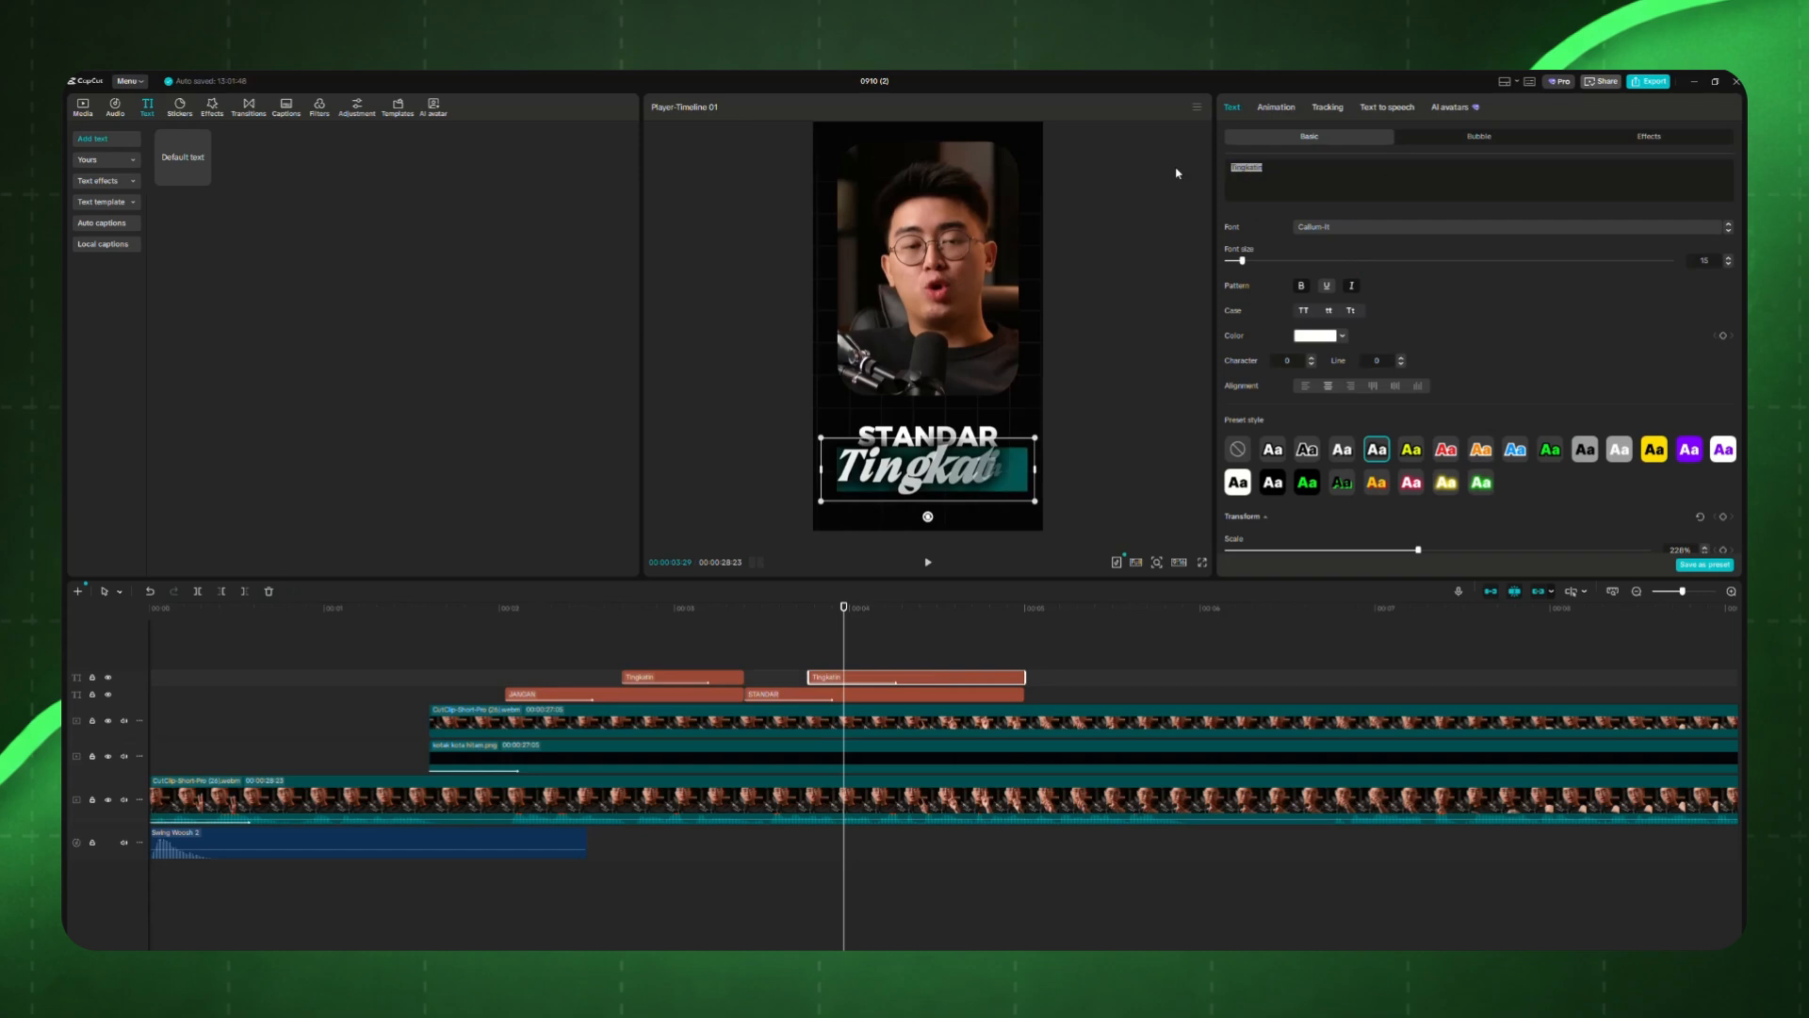
type("h")
key("BackSpace")
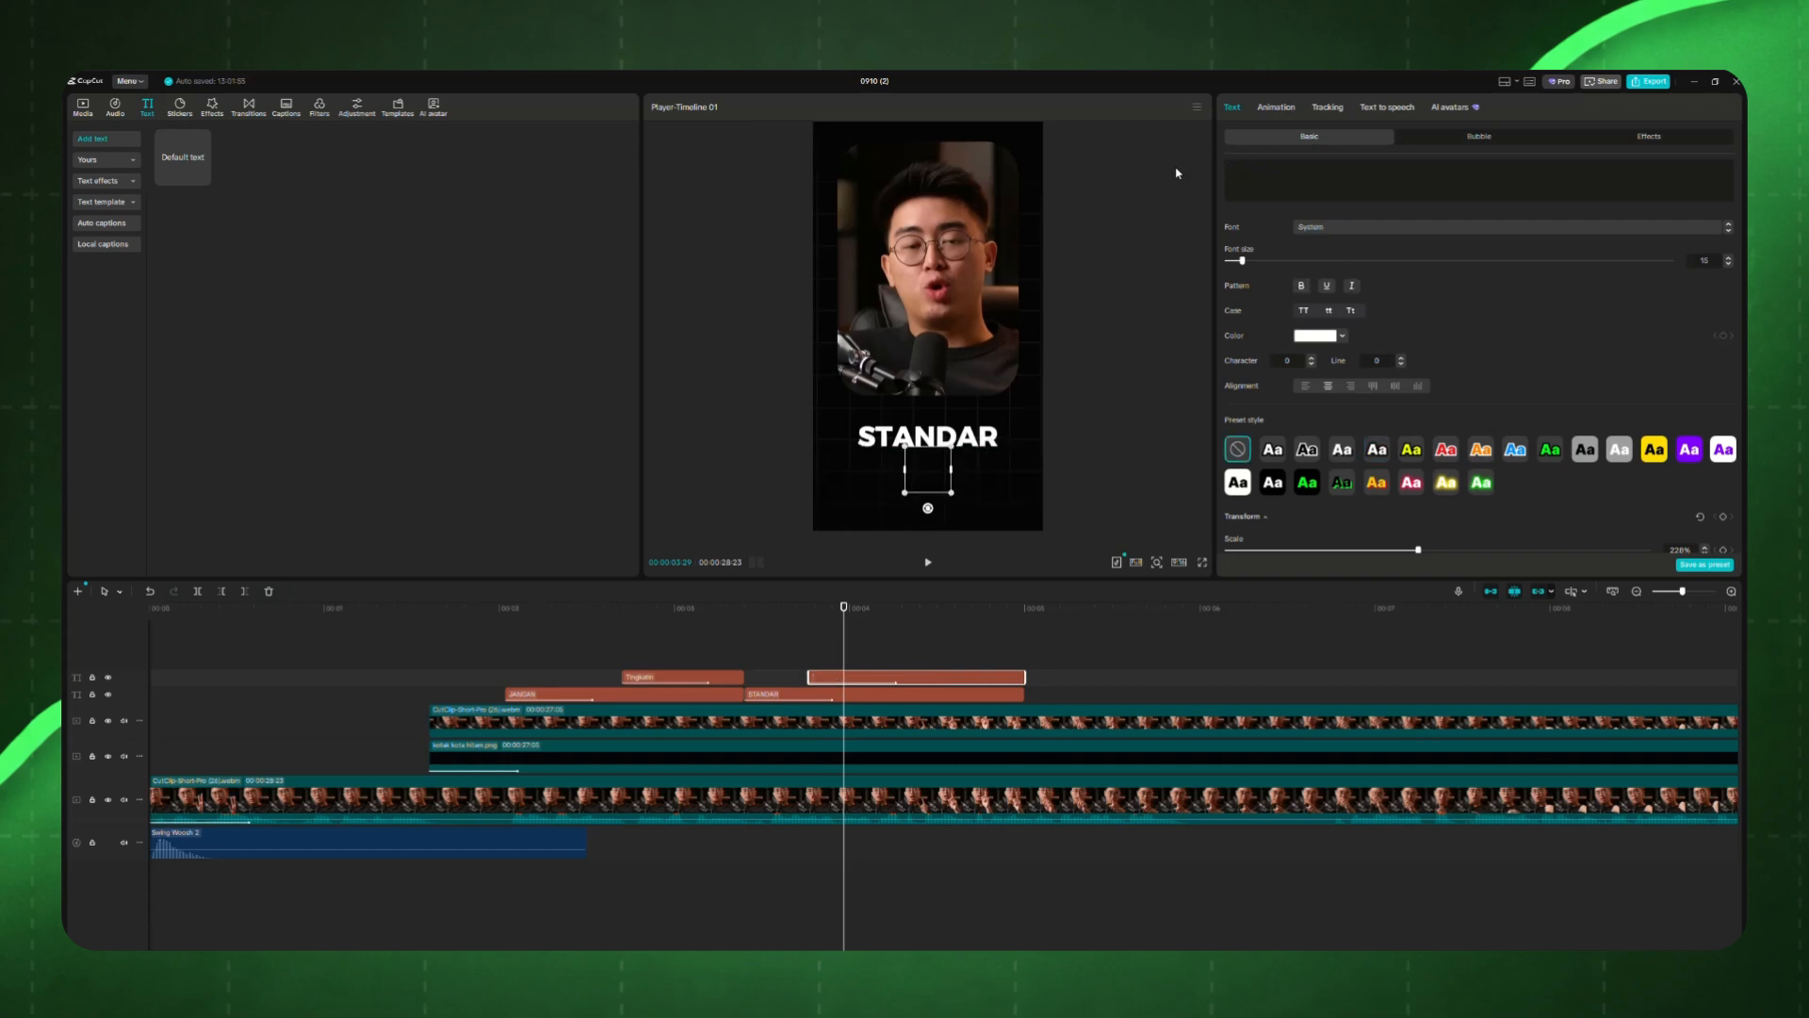
type("Hidup")
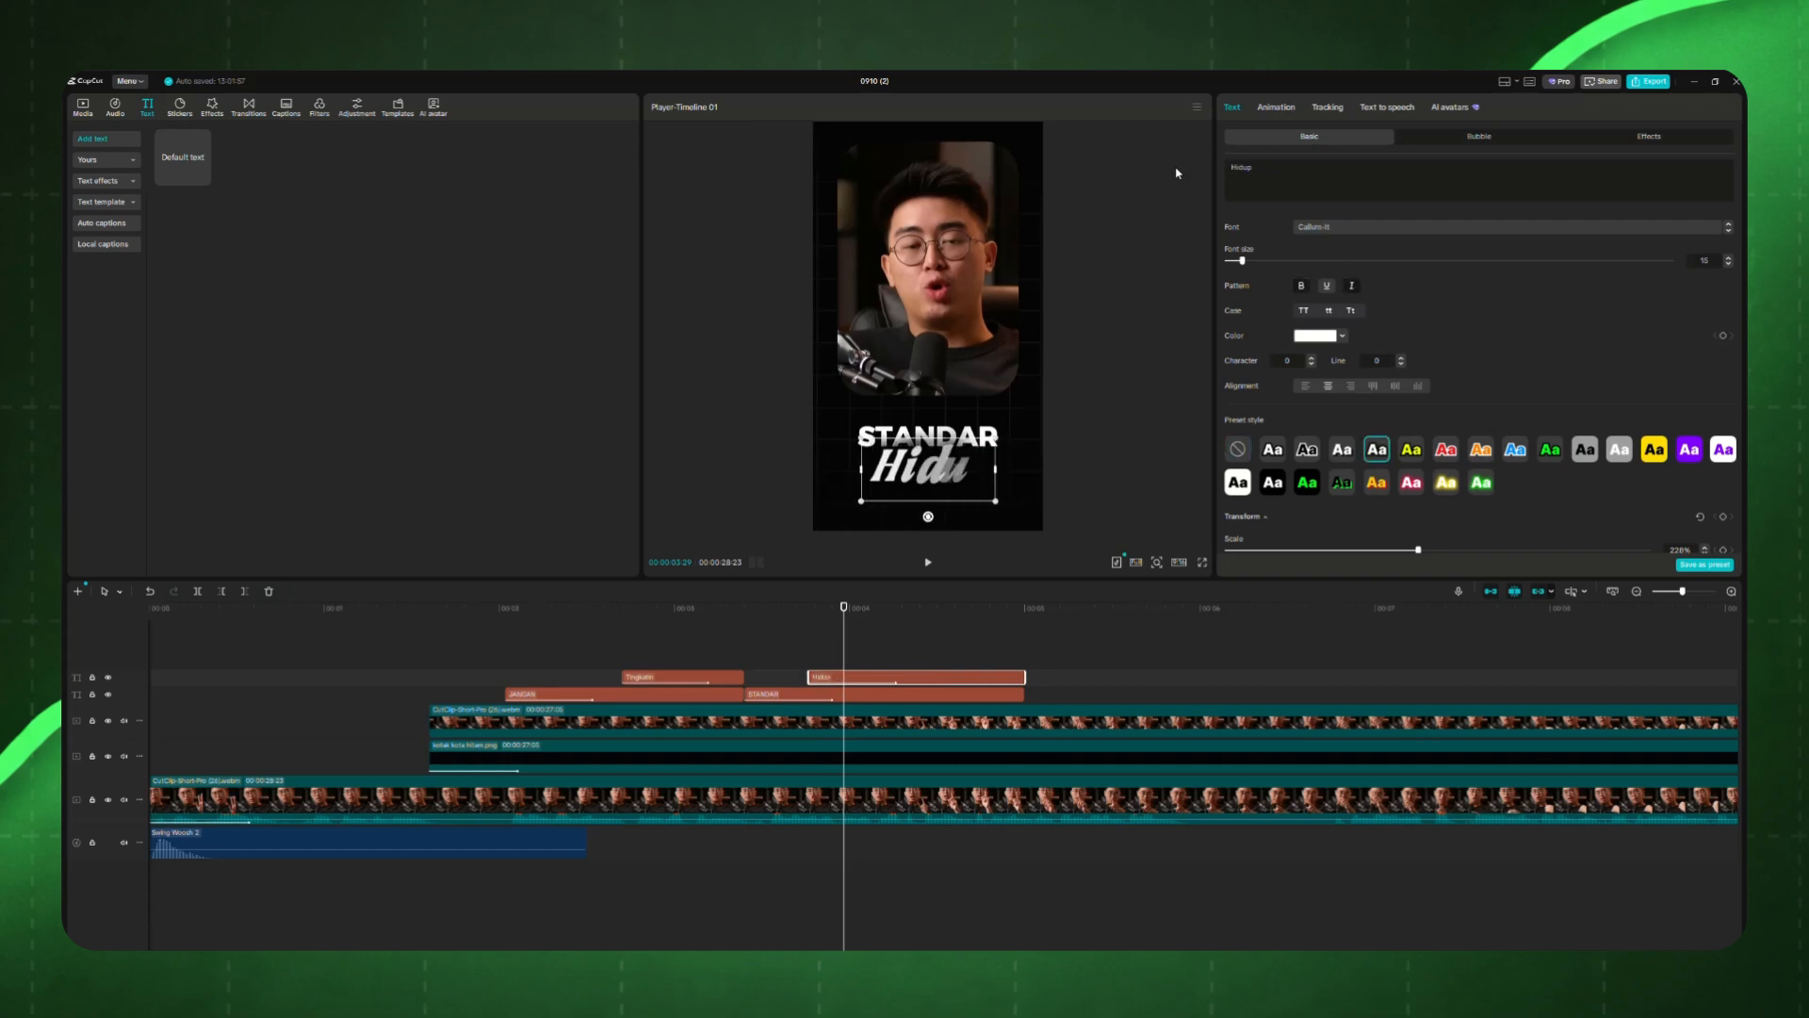
type(" L")
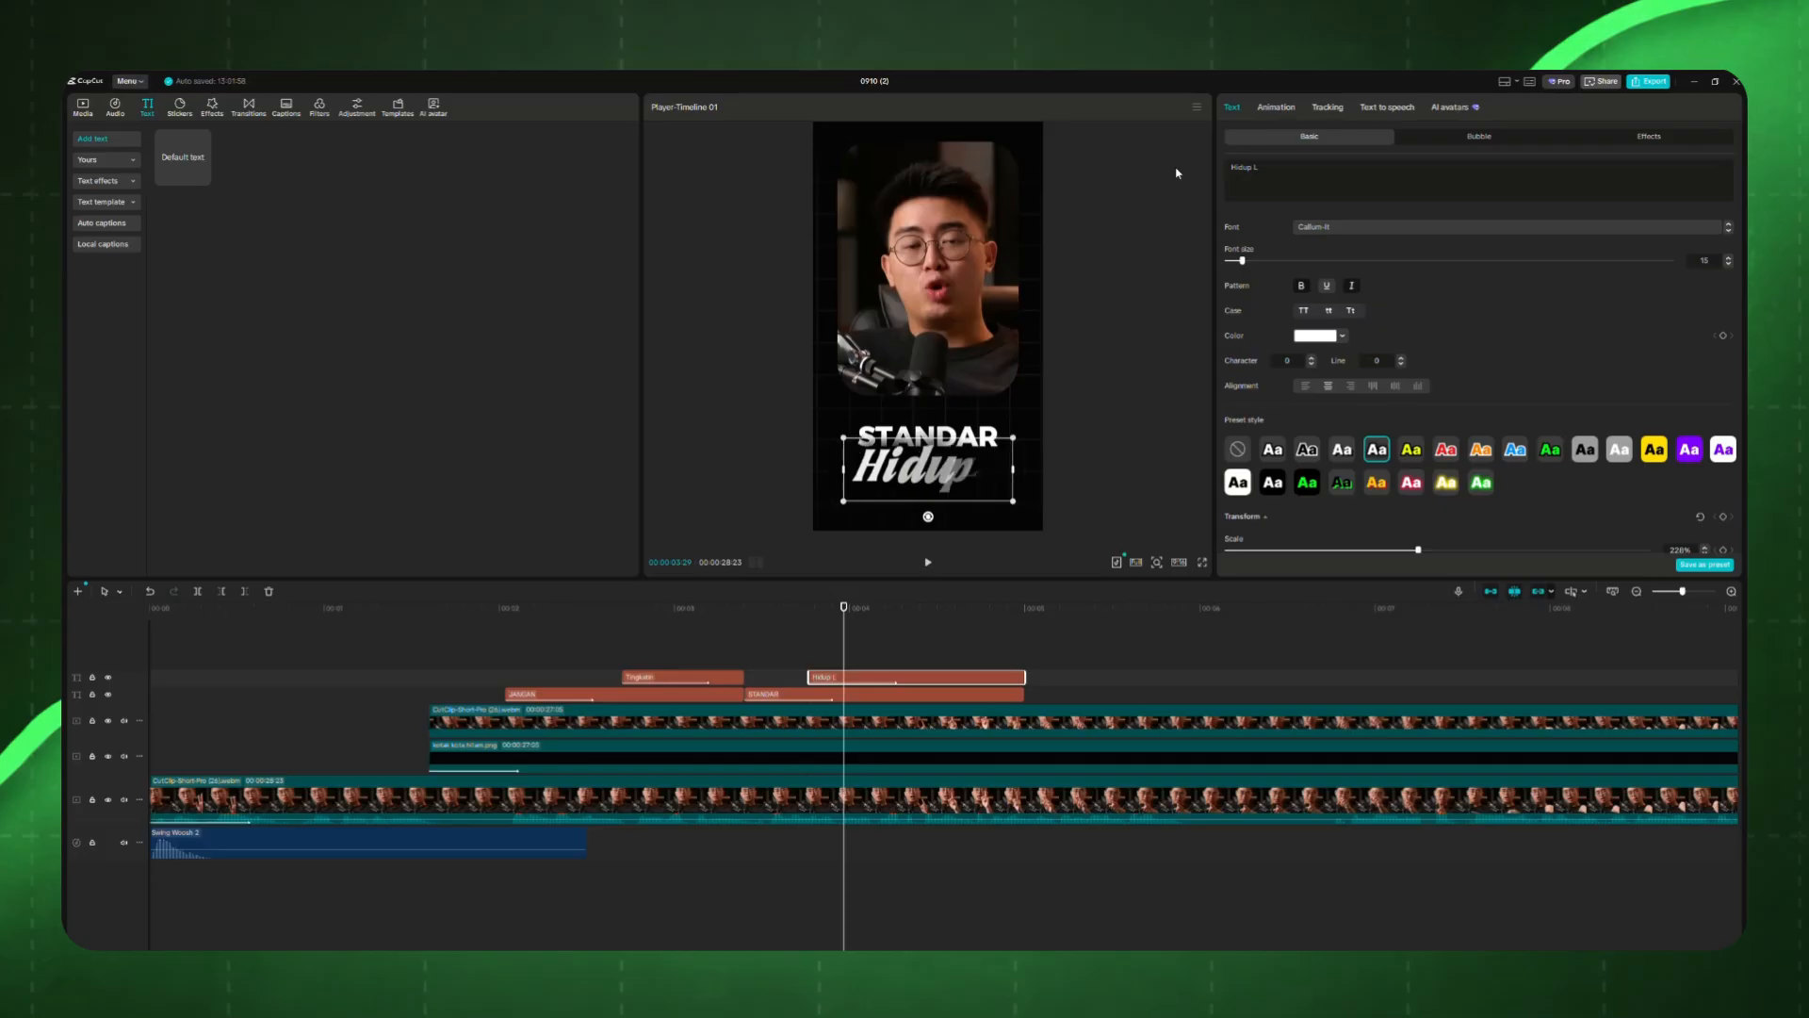
type("o")
left_click(931, 626)
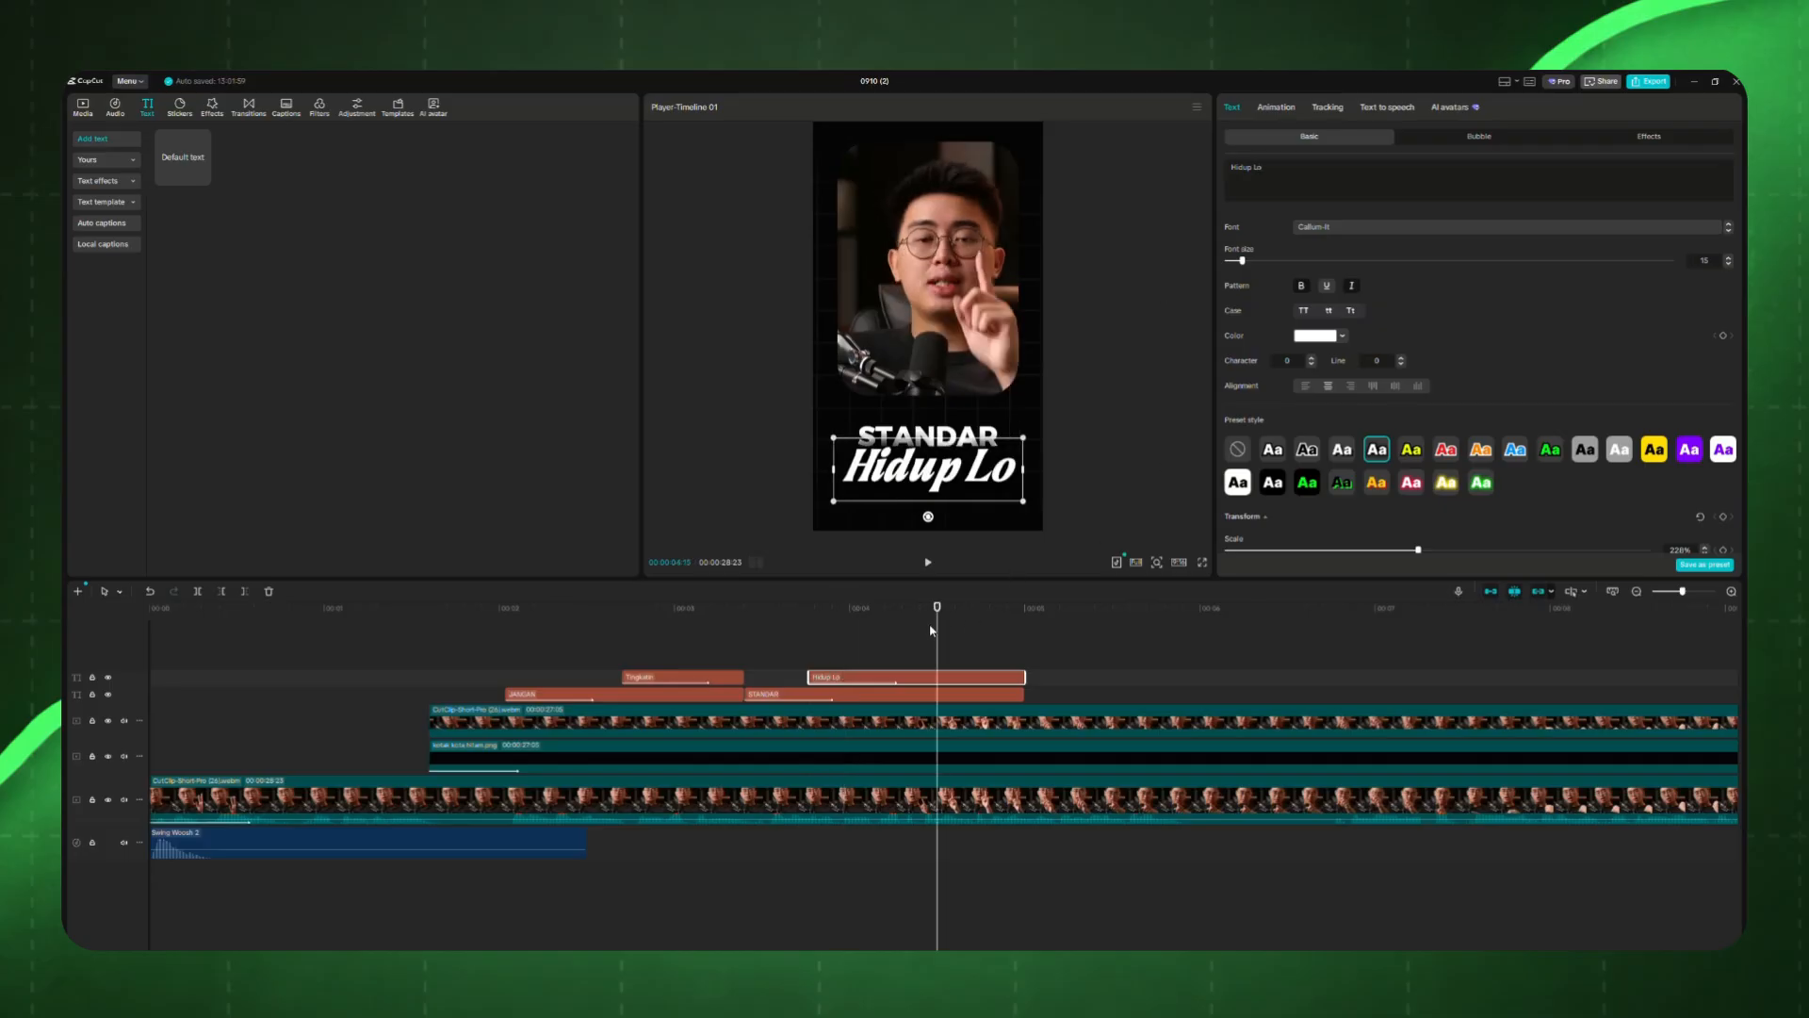
Step: Play the video from the beginning through both text pairs to check their timing
left_click_drag(566, 625, 138, 679)
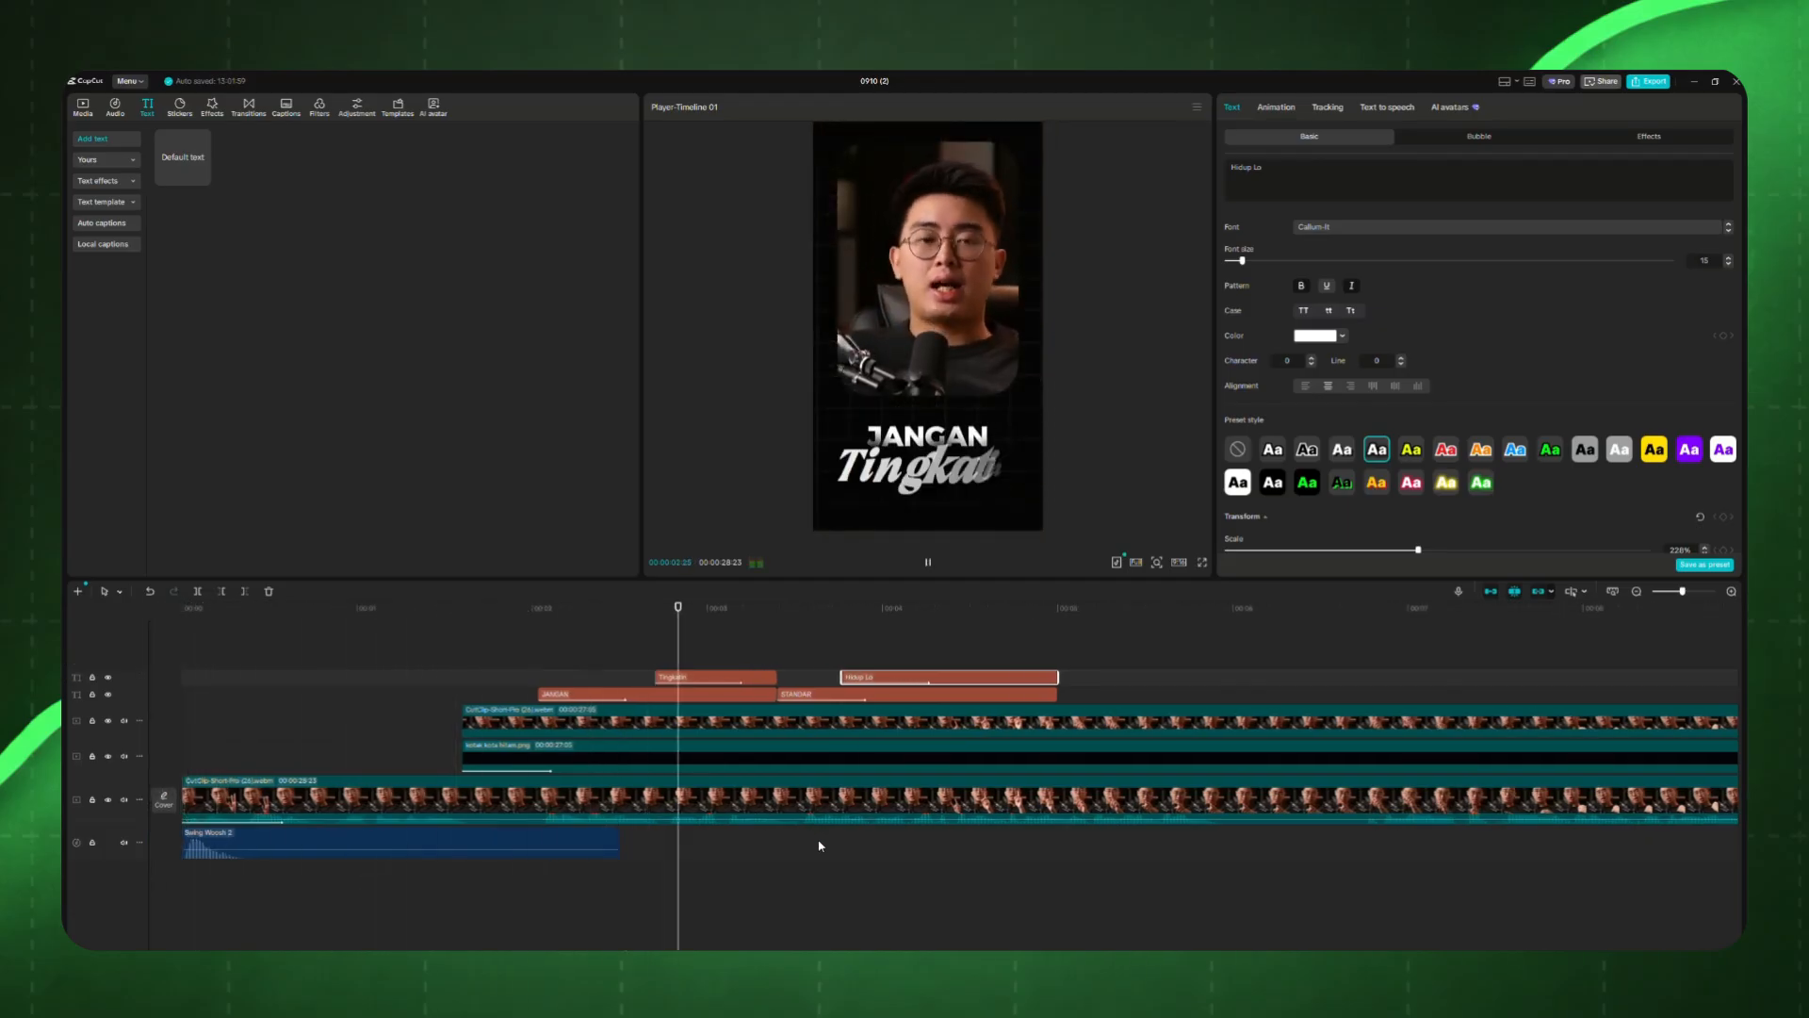
key("space")
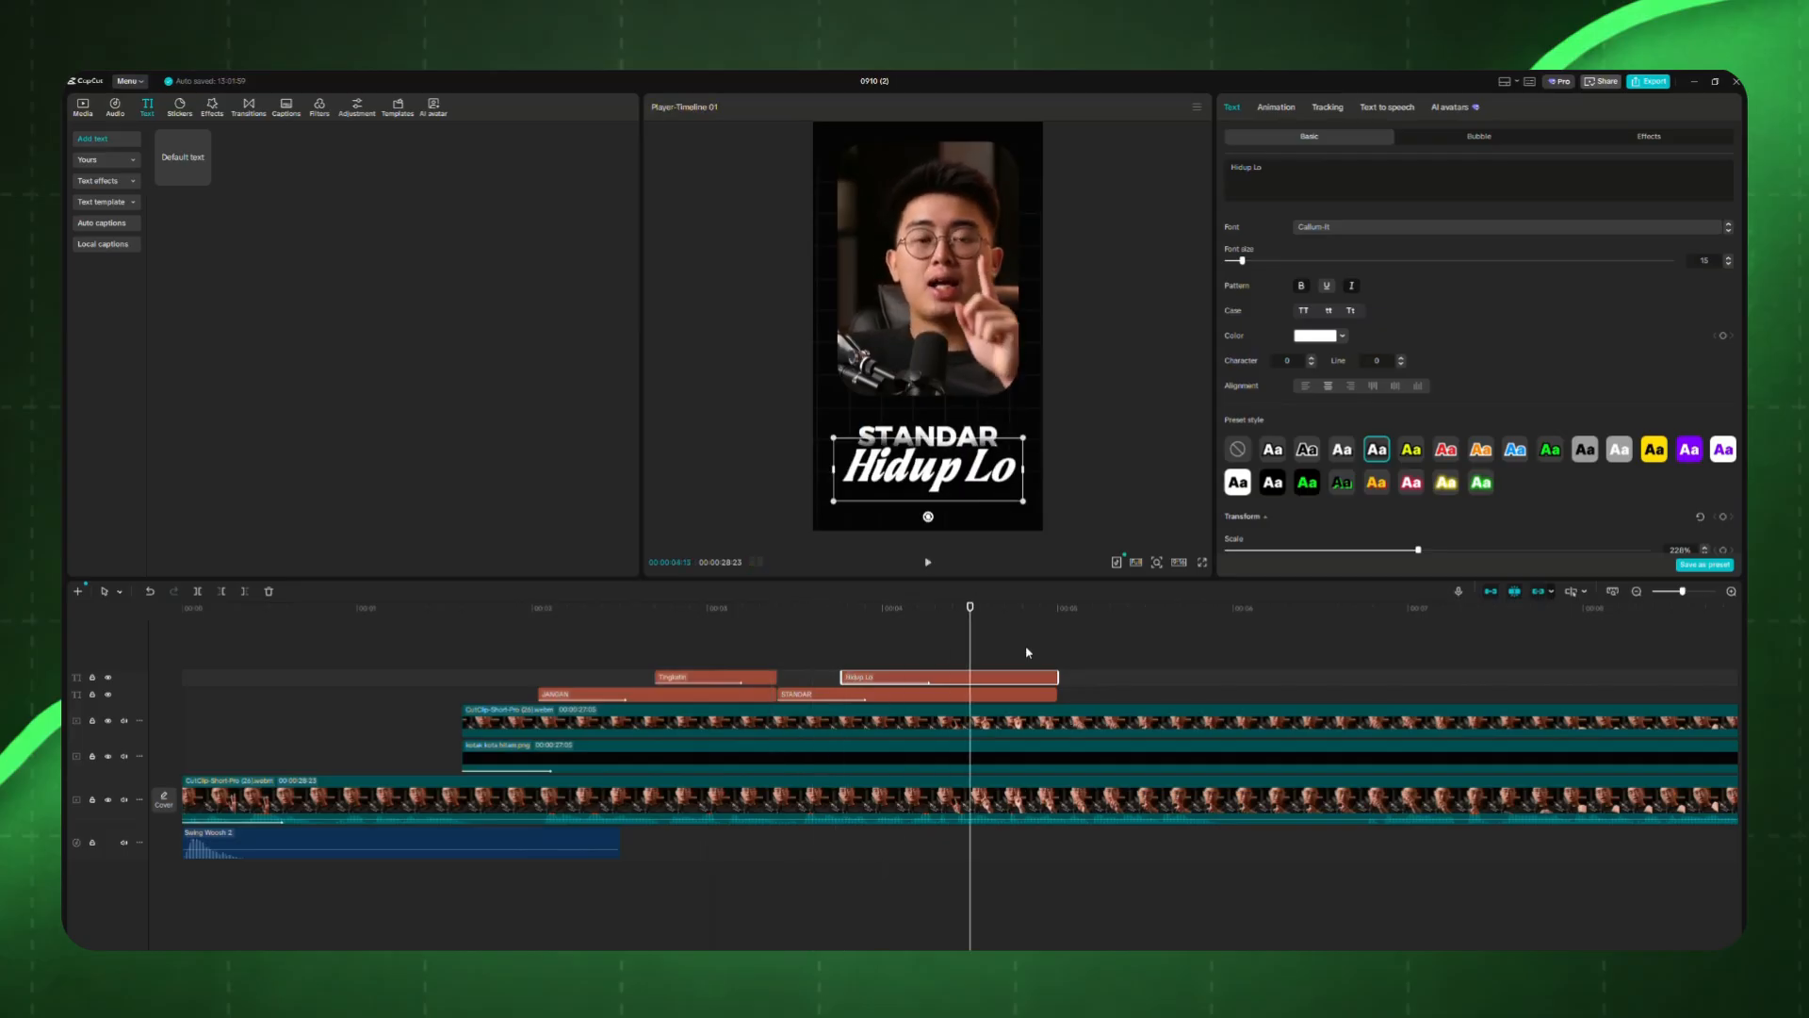
key("space")
key("space")
left_click_drag(1027, 617, 922, 623)
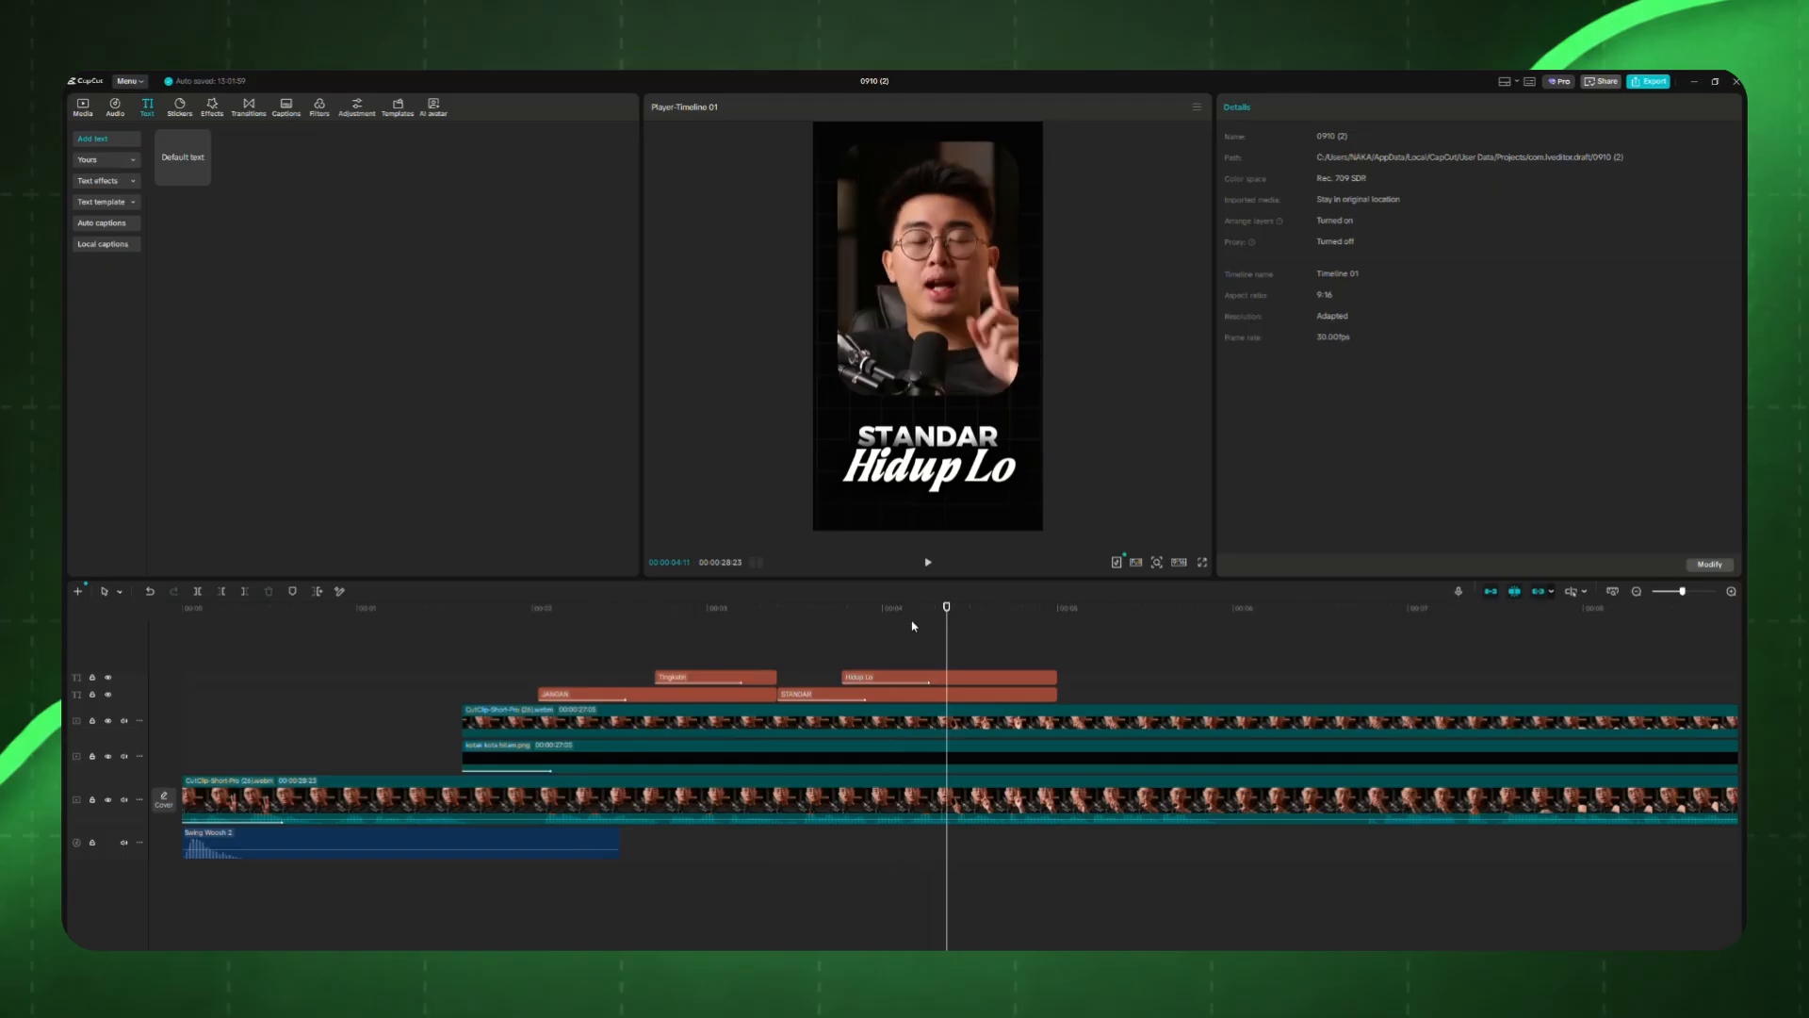
Step: Add the favorite sound effect Swing Woosh 2 at the start of the JANGAN clip
left_click_drag(846, 614, 538, 614)
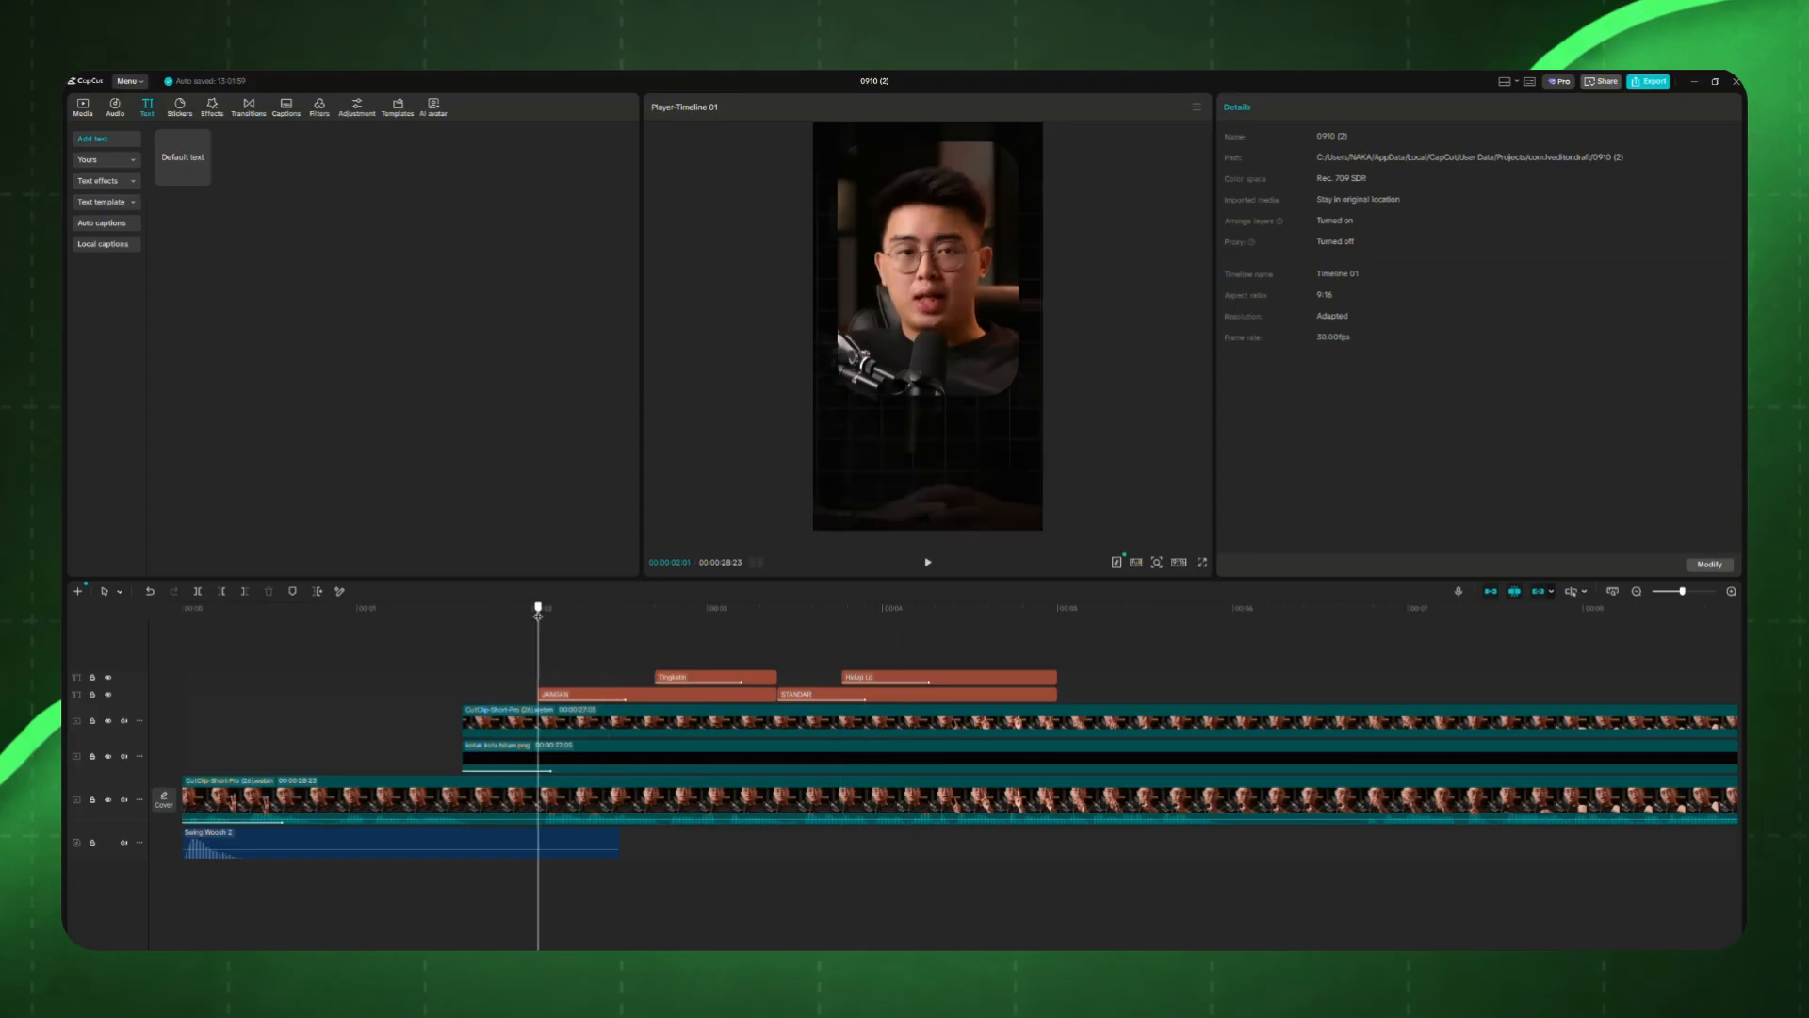
left_click(646, 699)
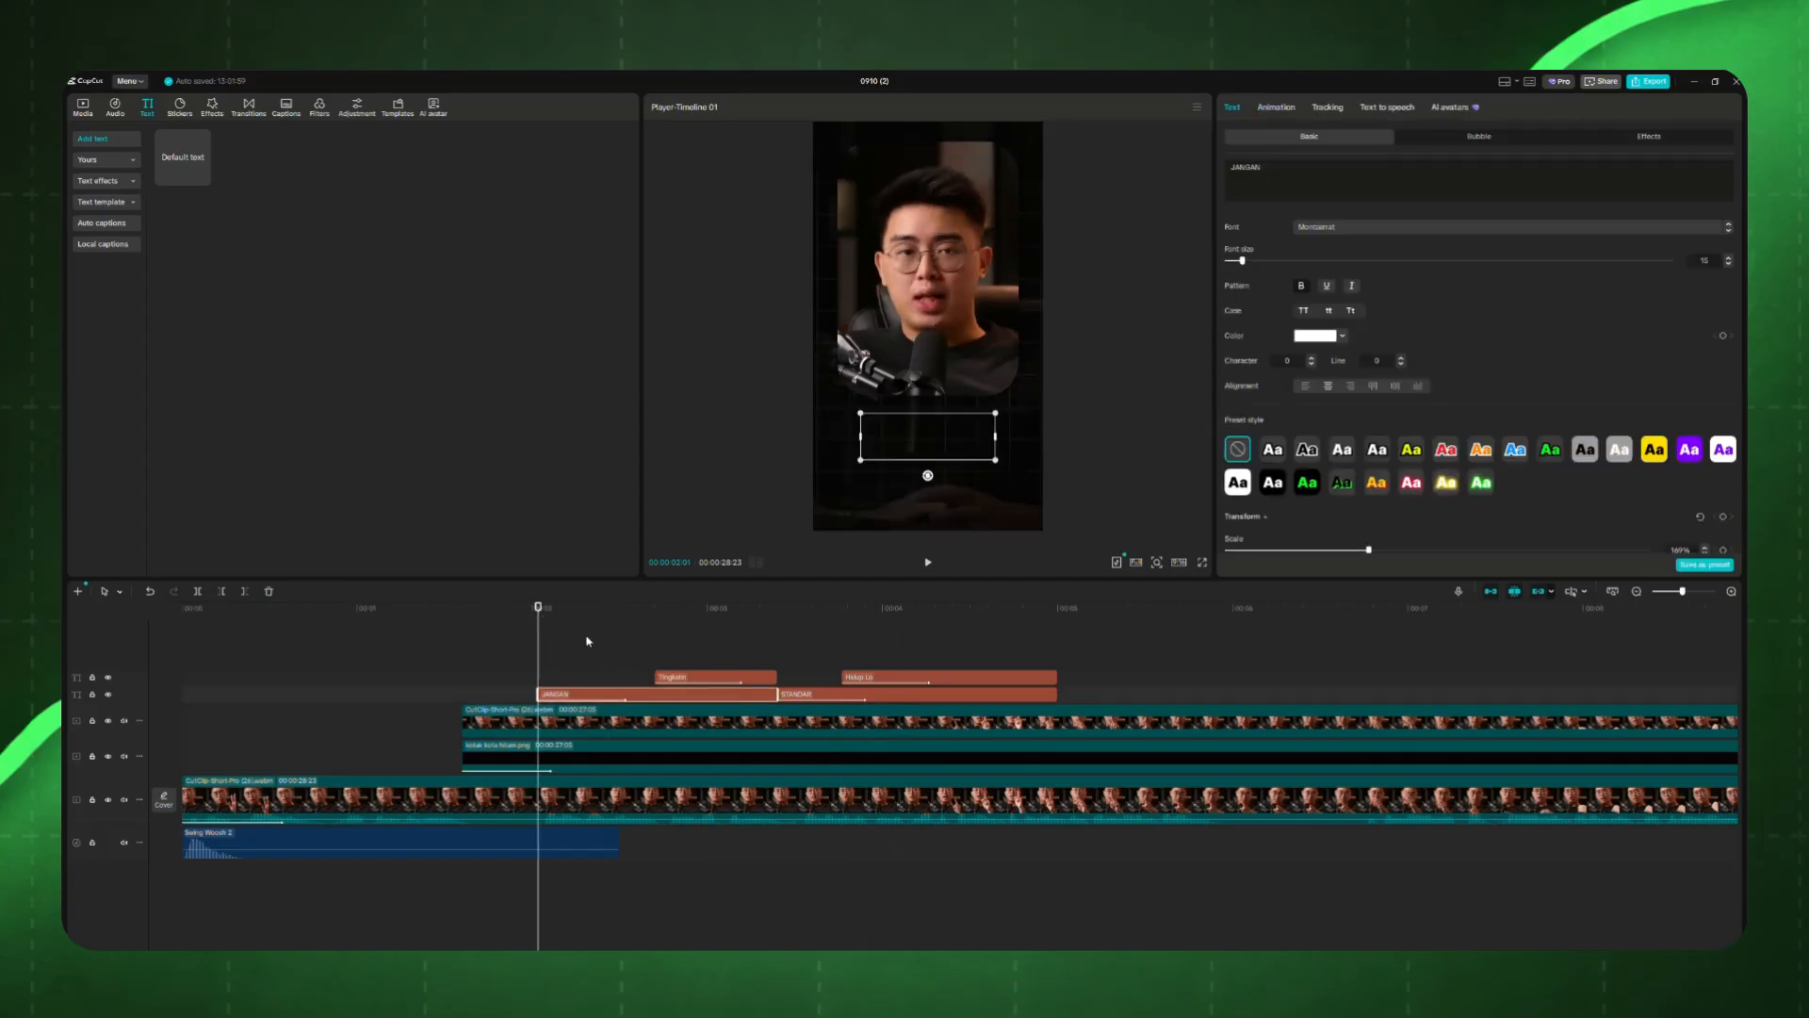
left_click(111, 111)
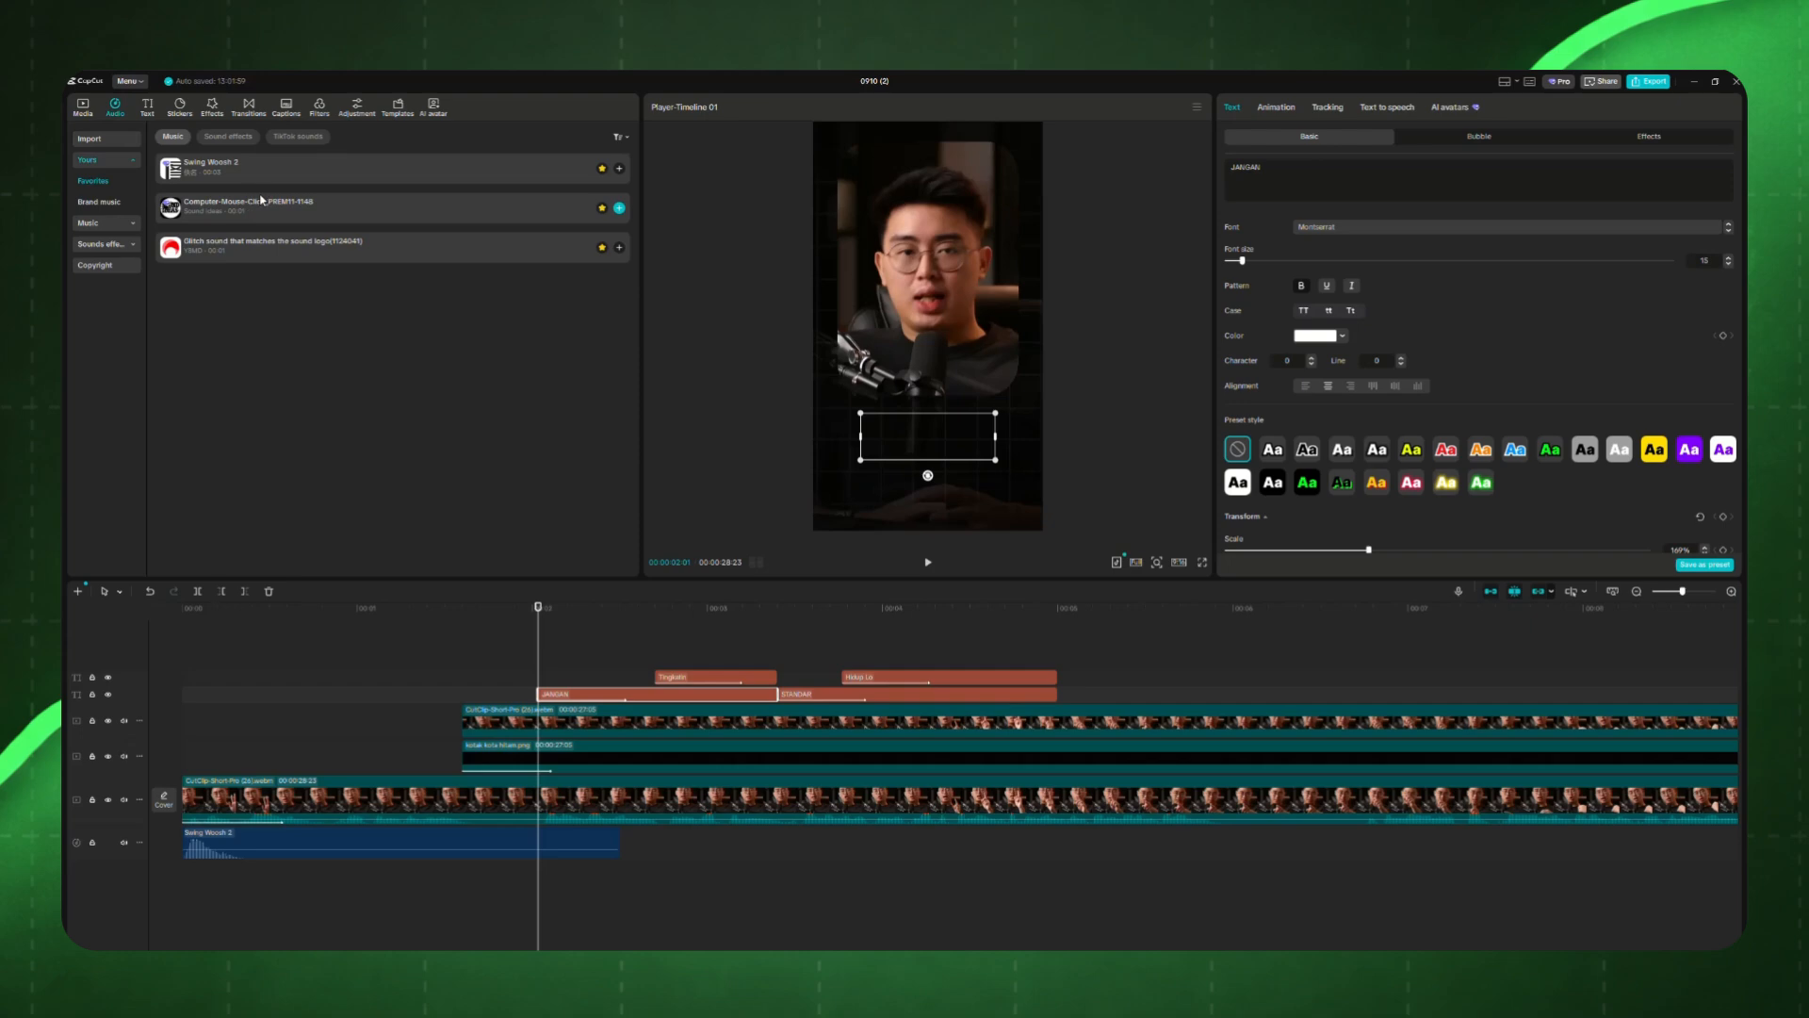
left_click(619, 169)
Step: Copy the Swing Woosh 2 sound and paste it at the starts of the Tingkatin, STANDAR and Hidup Lo clips
left_click_drag(538, 608, 654, 611)
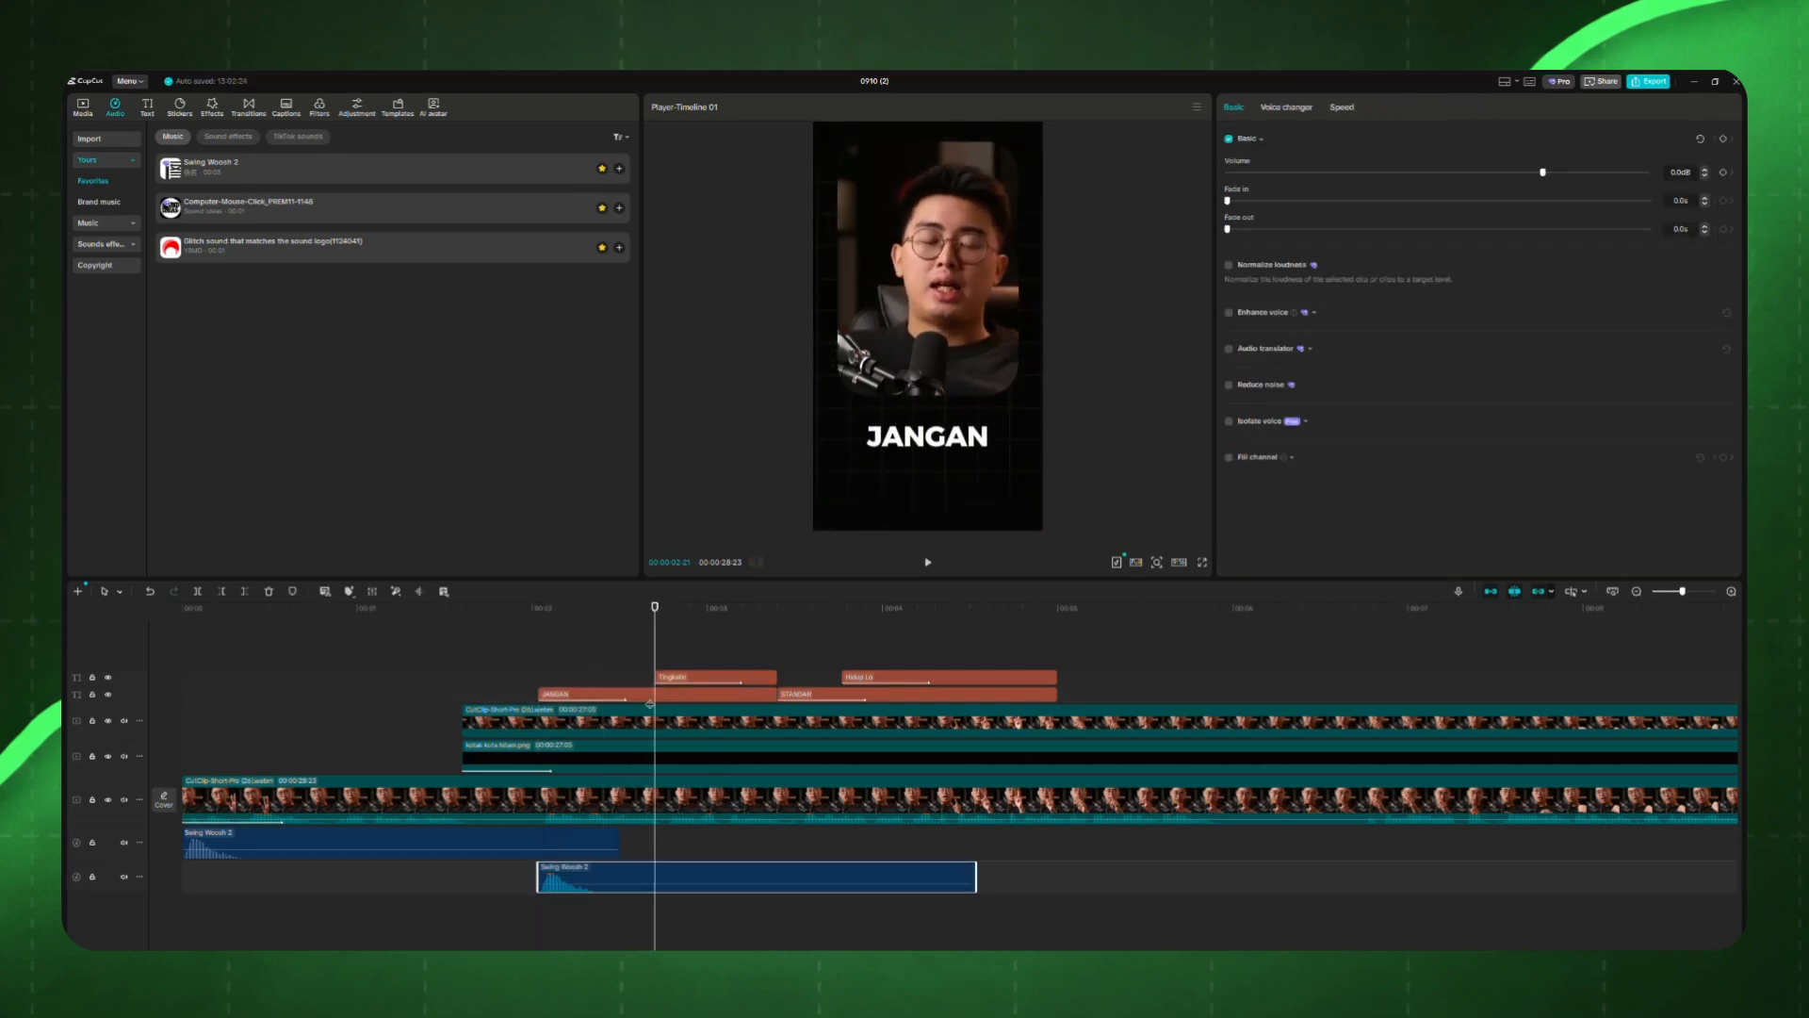
key("ctrl+c")
key("ctrl+v")
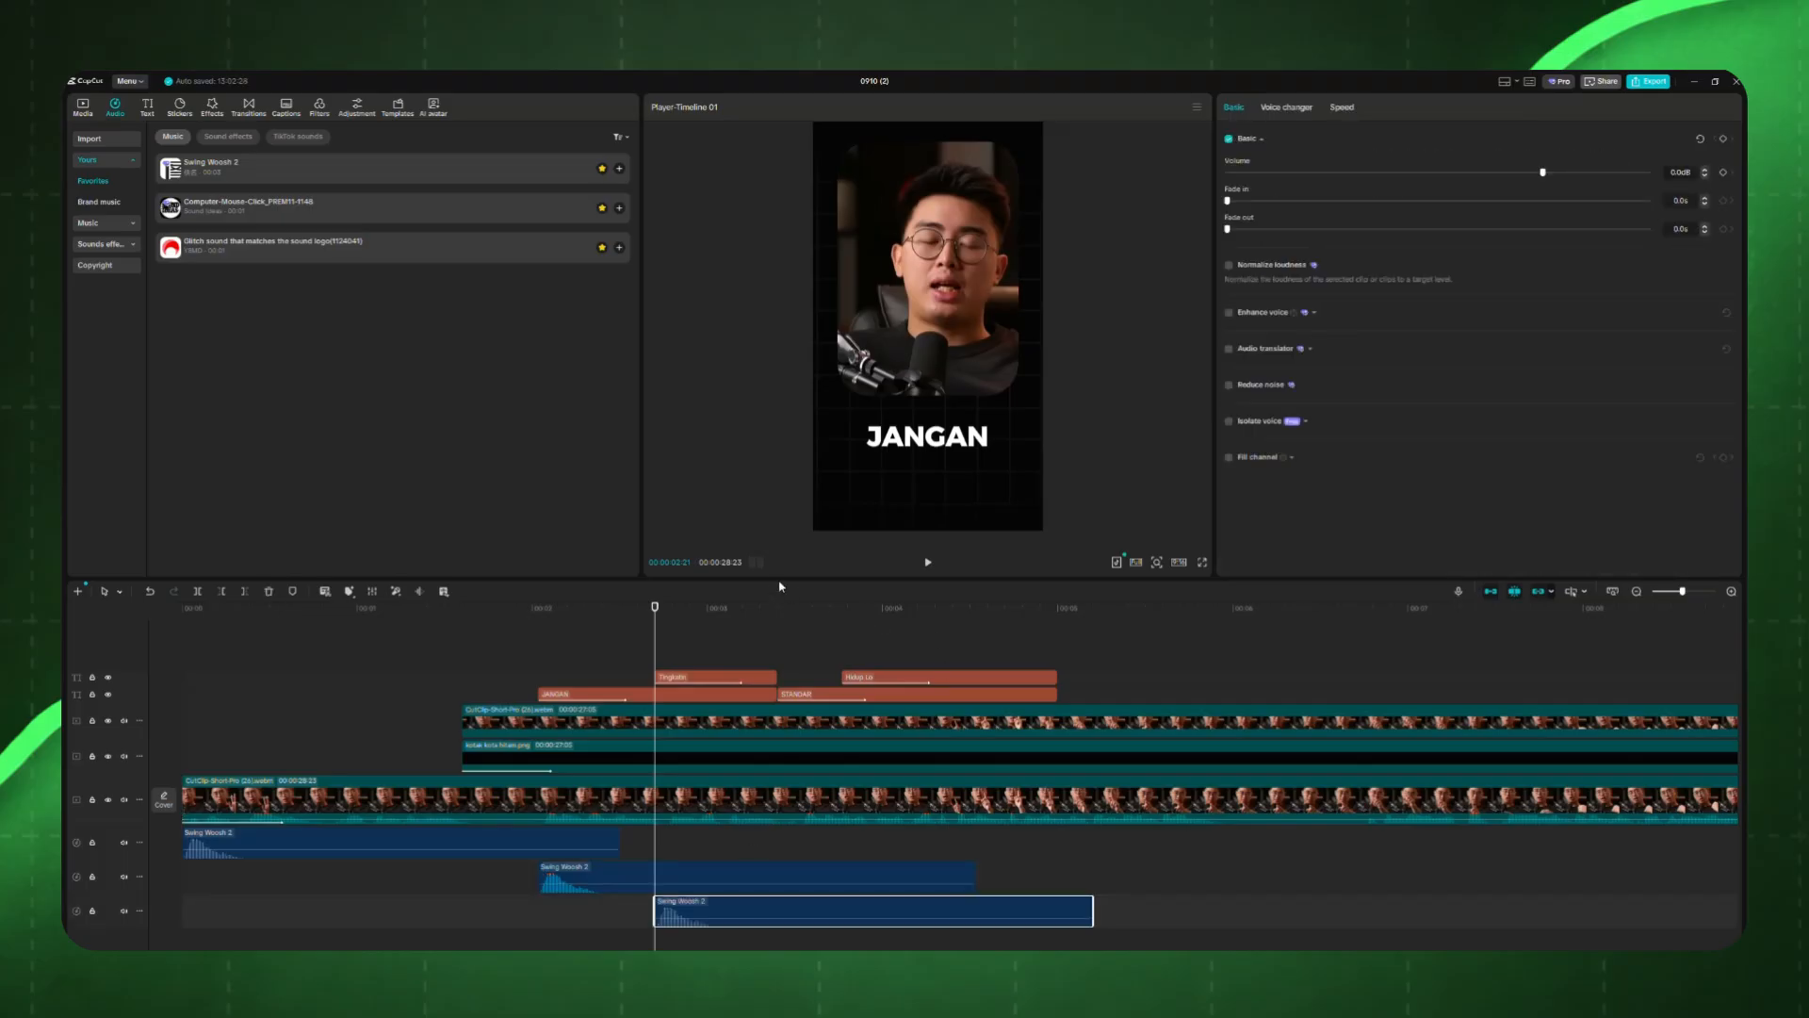
left_click(777, 607)
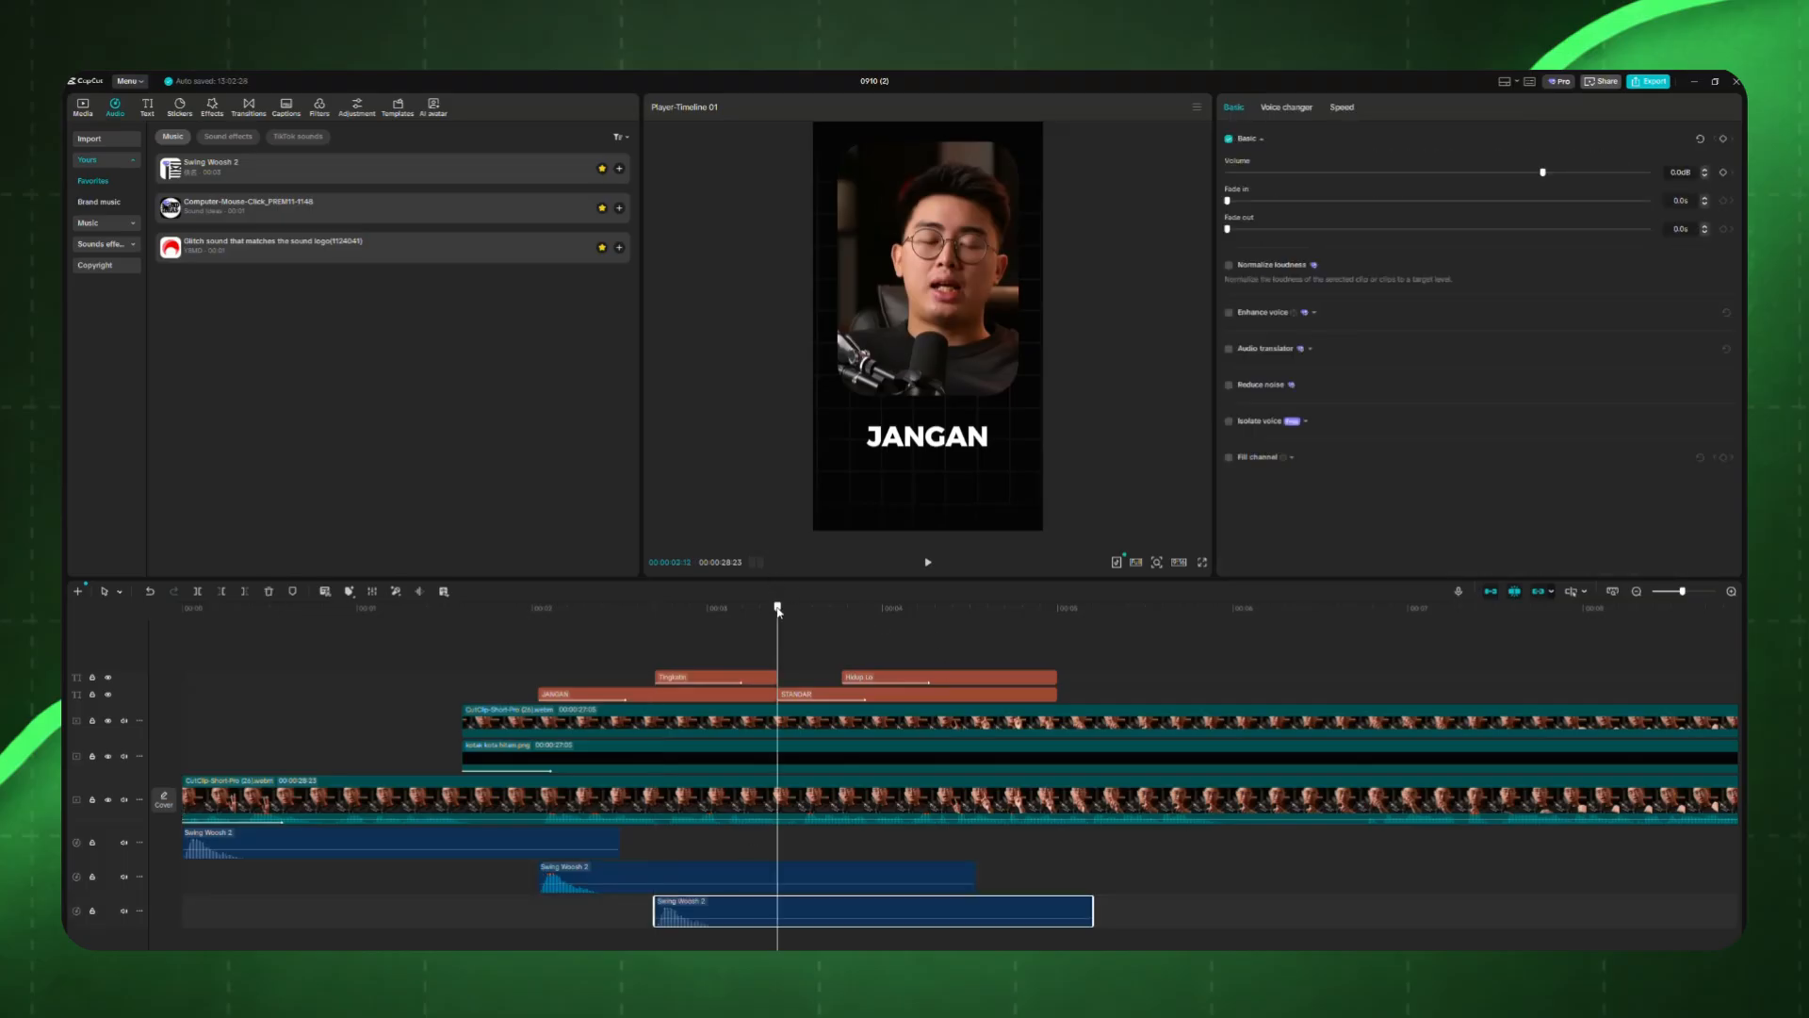
key("ctrl+v")
left_click(836, 611)
left_click_drag(839, 614, 841, 608)
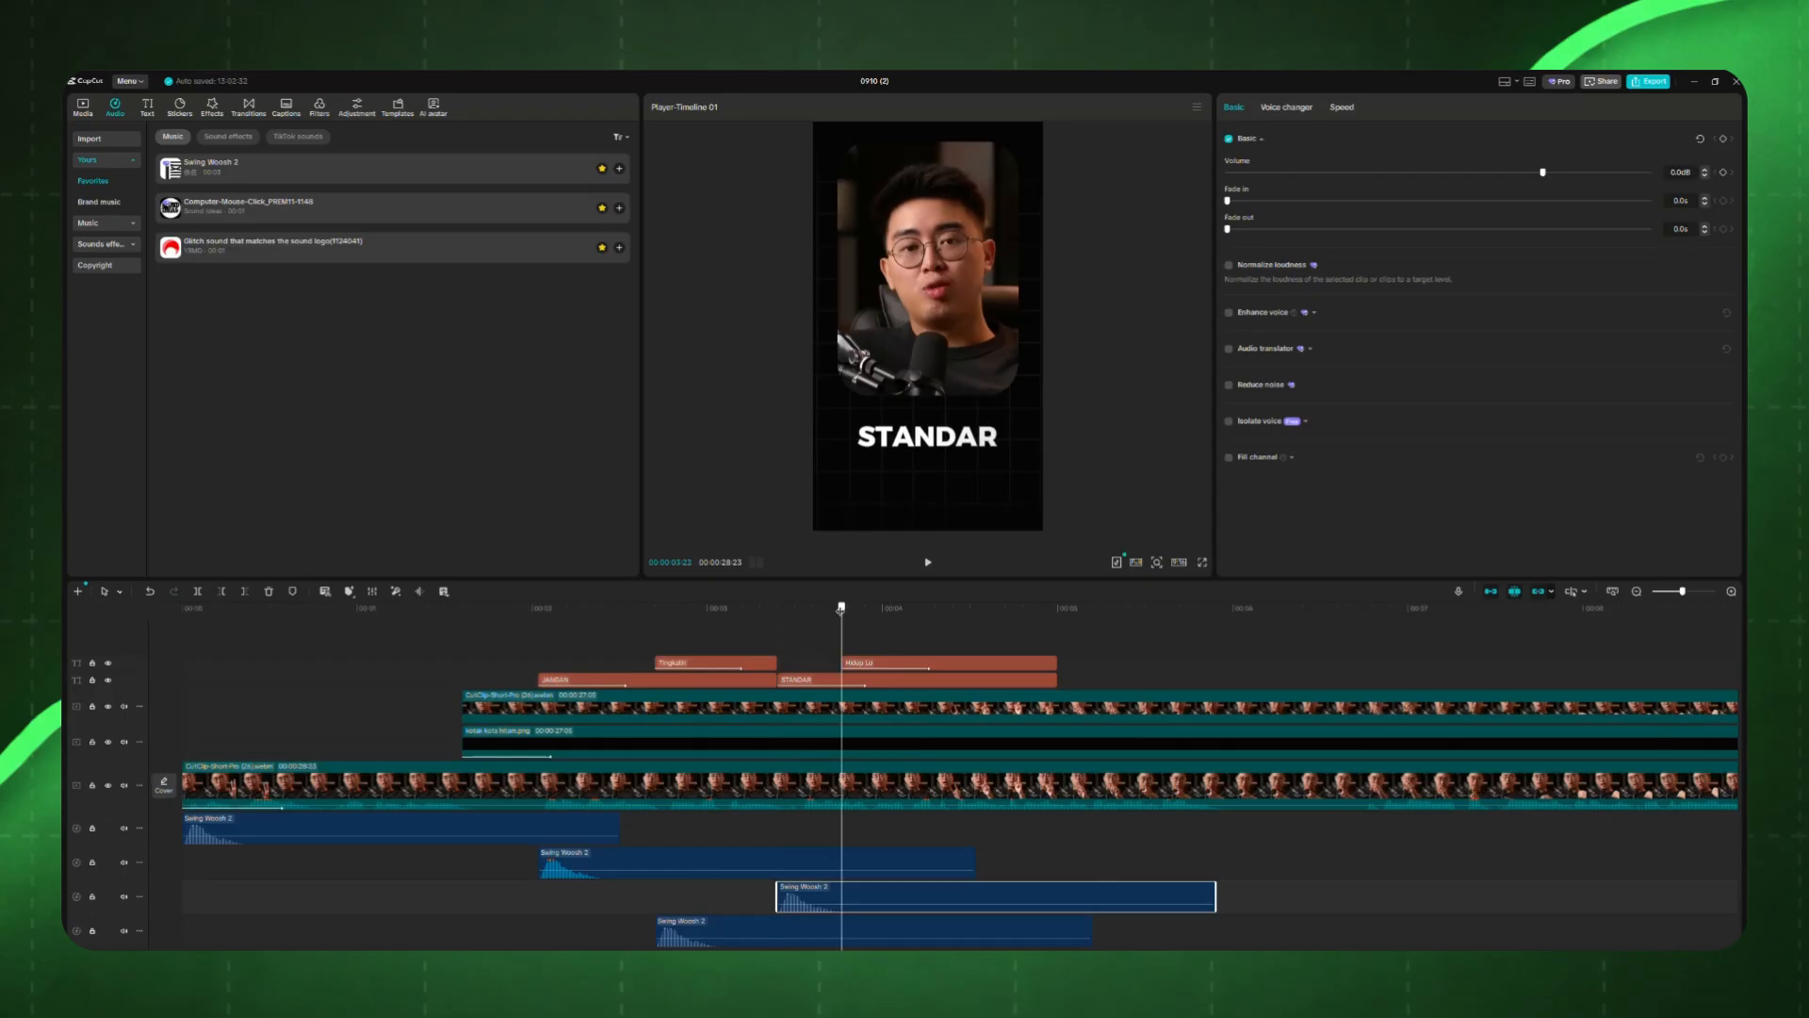
key("ctrl+v")
Step: Play the video from the beginning to check the woosh sounds against the text animations
left_click(509, 623)
left_click_drag(509, 624, 62, 685)
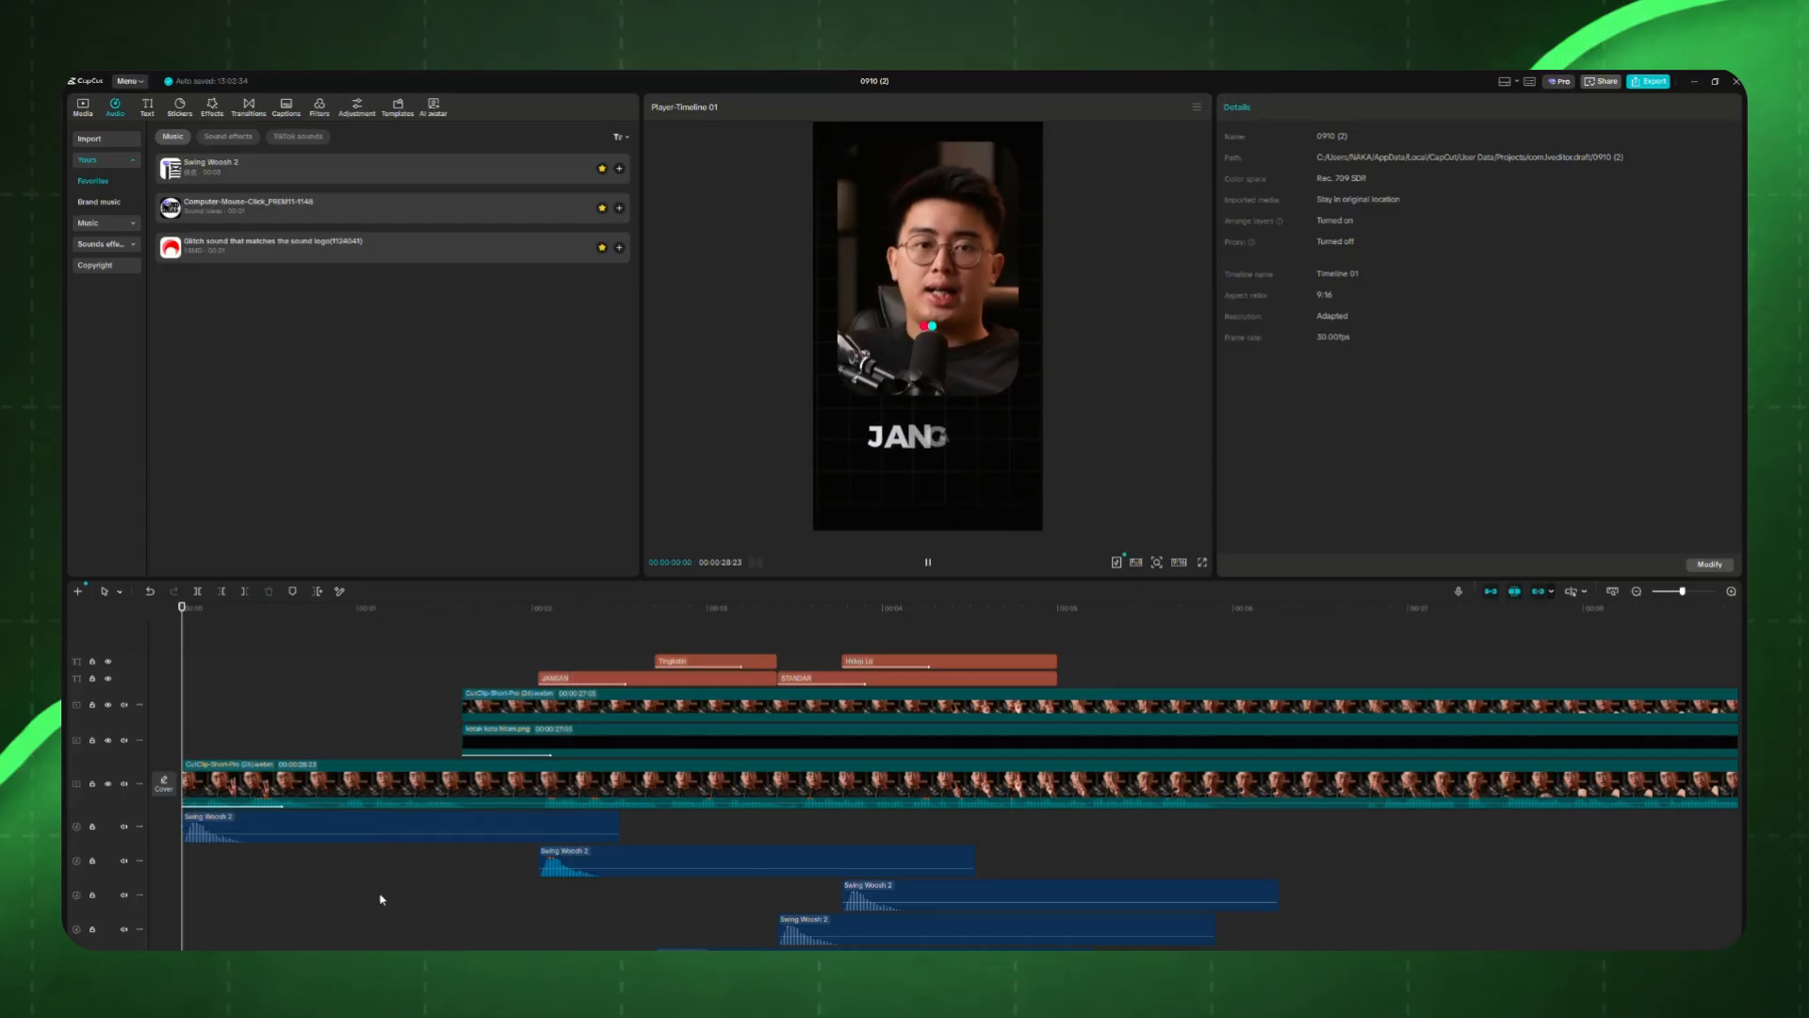
key("space")
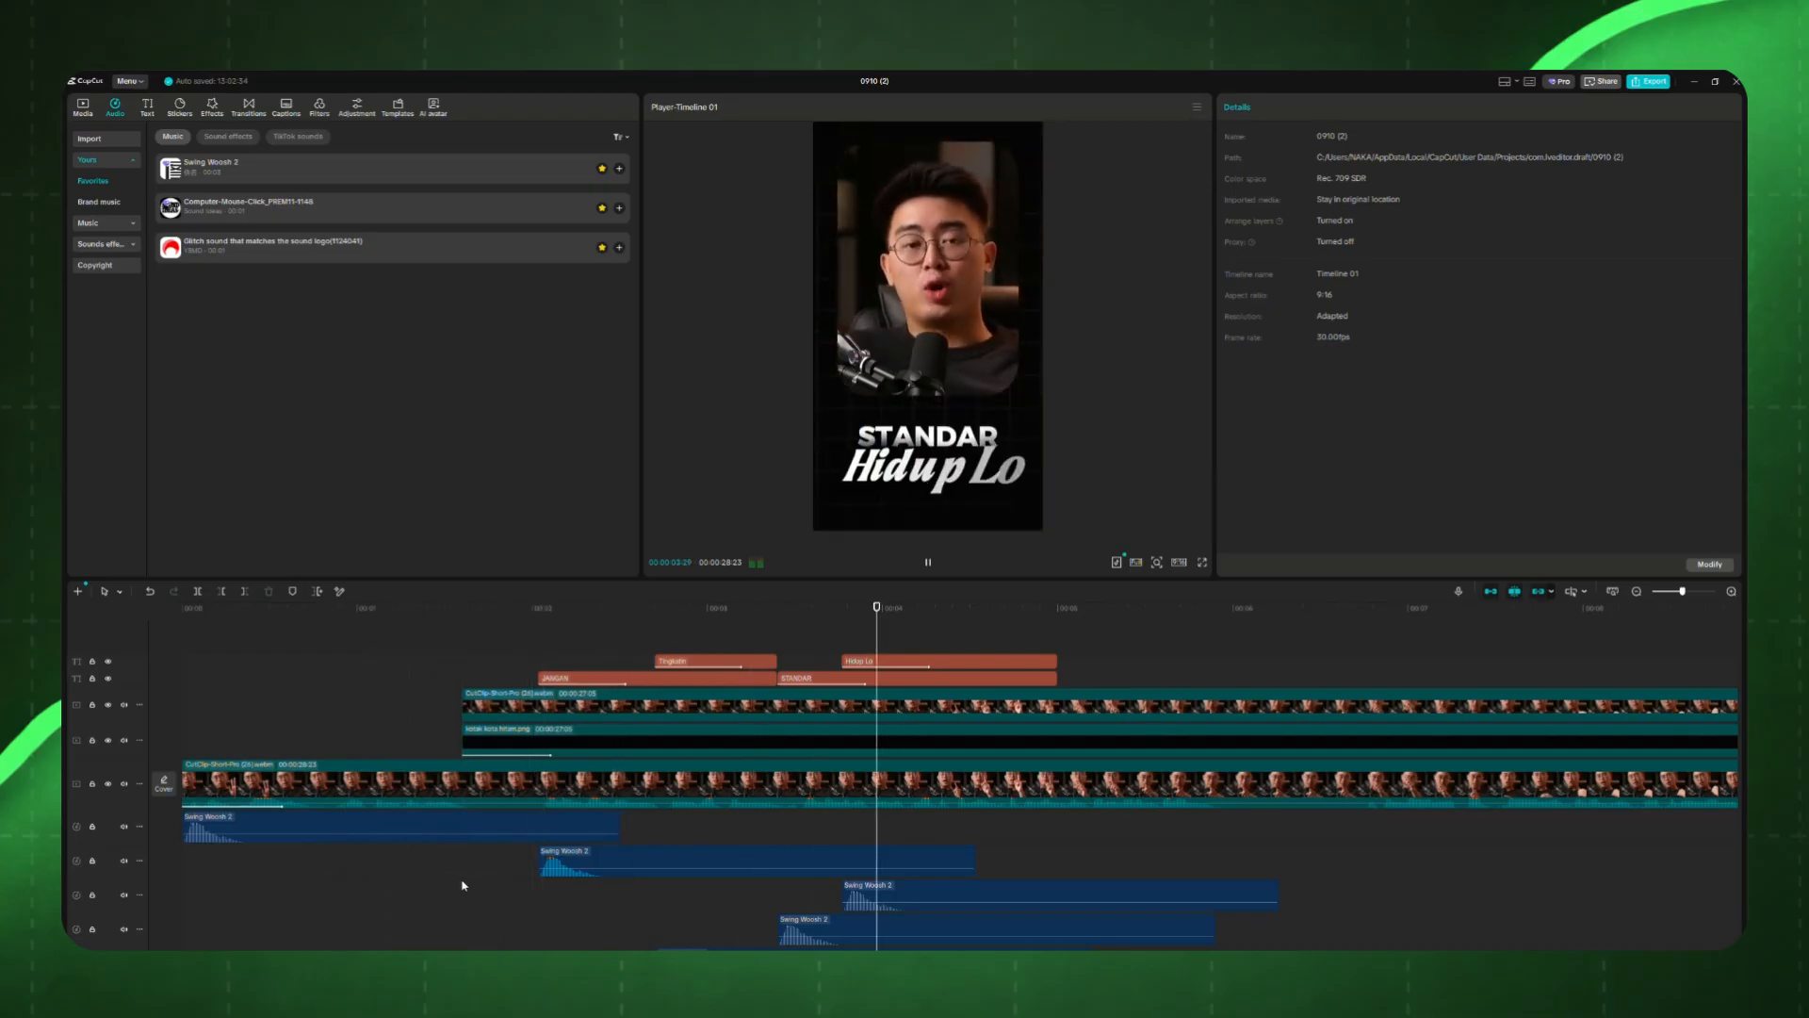
key("space")
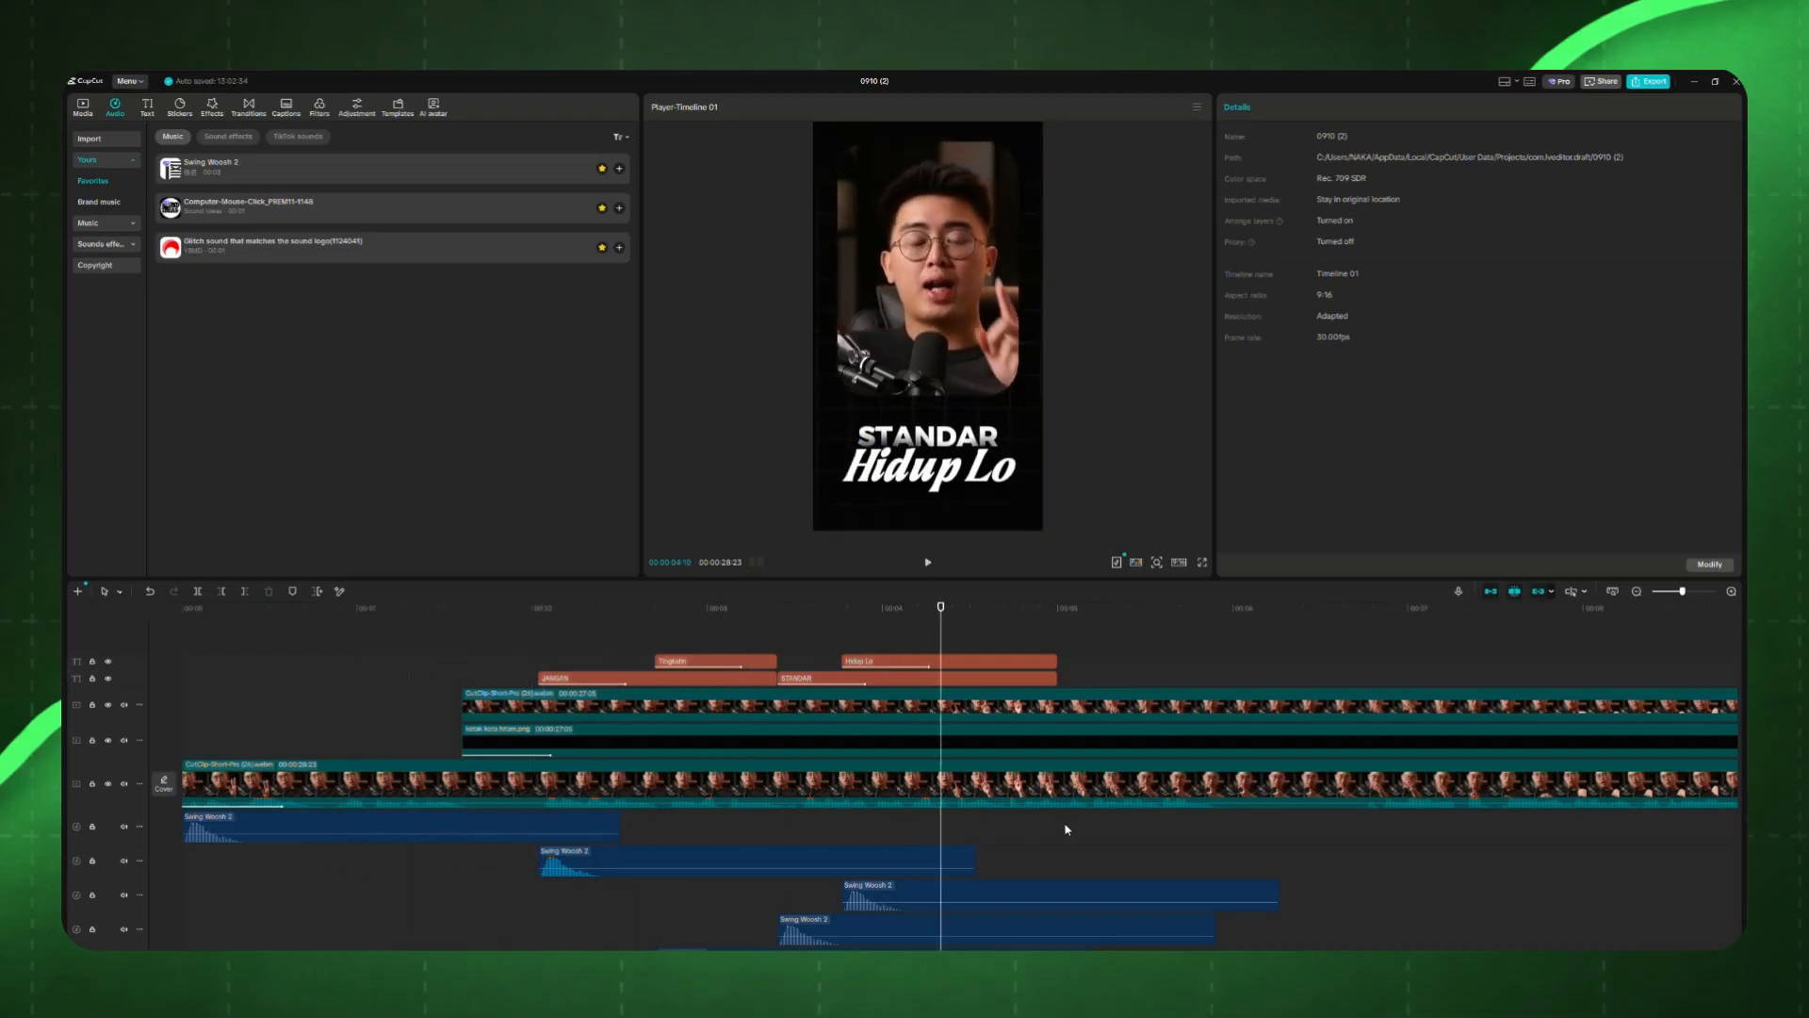
Step: Split the masked upper video clip at 00:00:05:00, where the STANDAR and Hidup Lo text clips end
left_click(1671, 592)
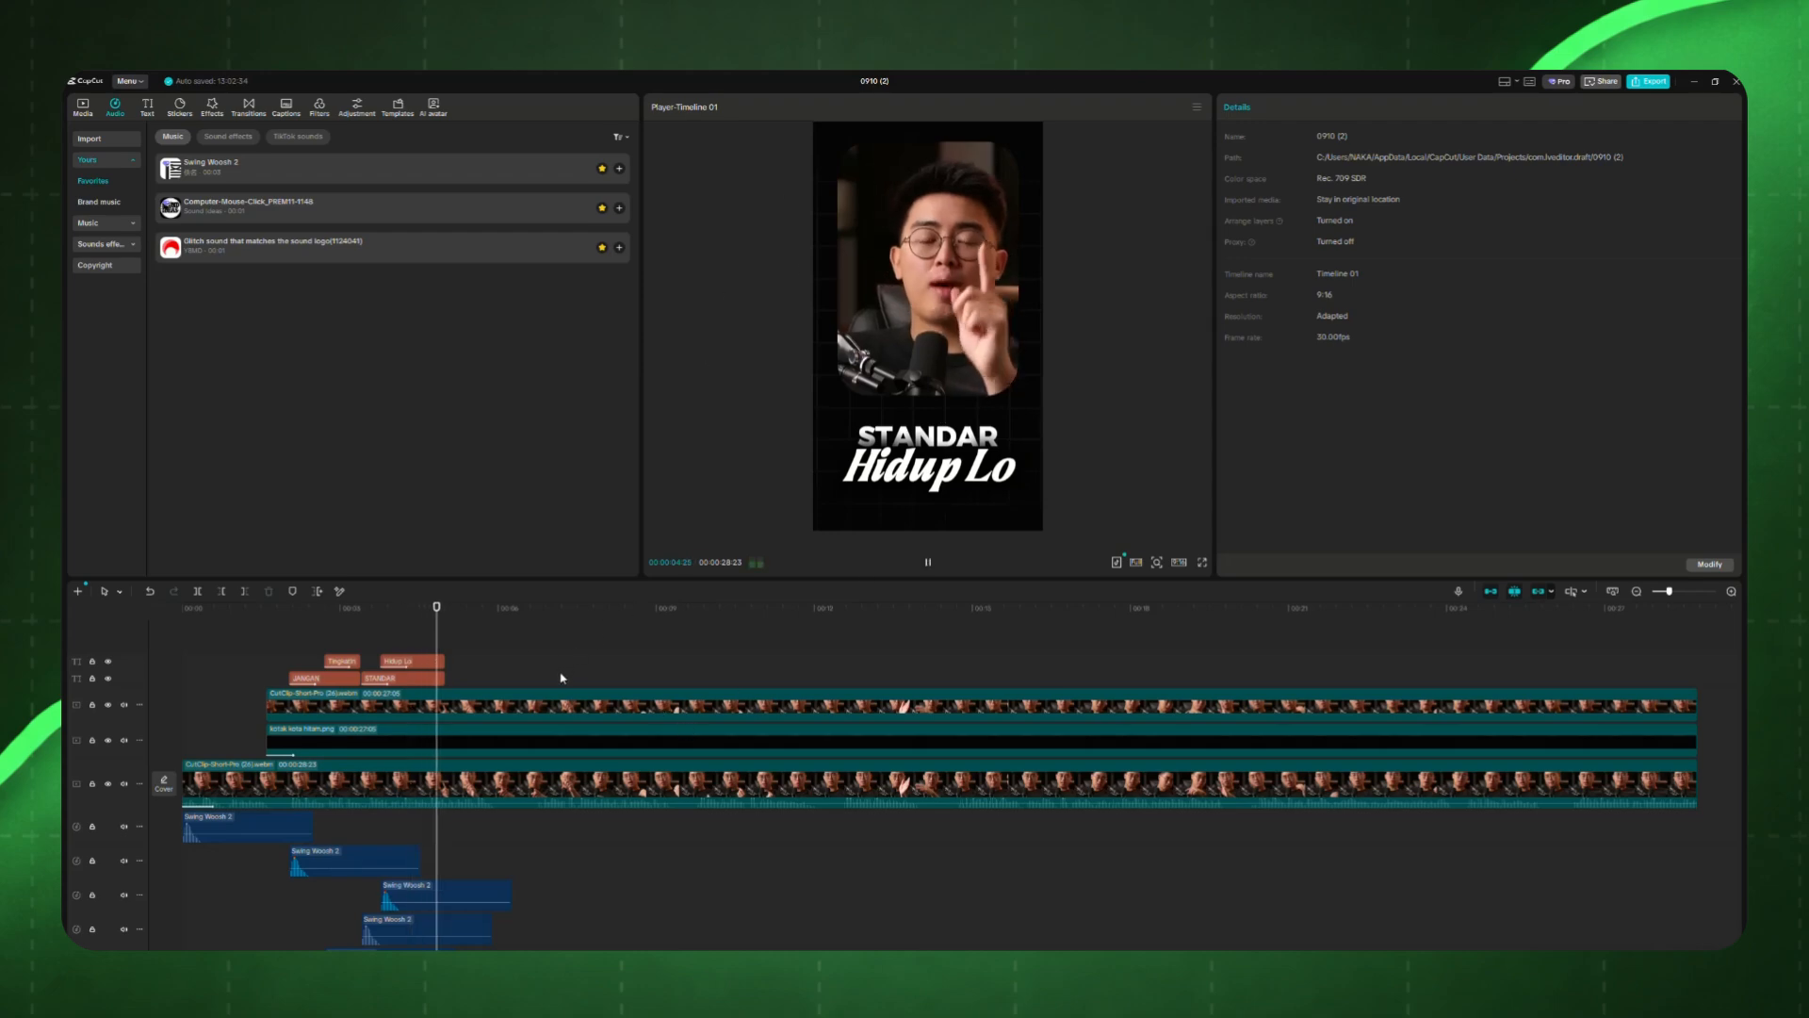
left_click(523, 707)
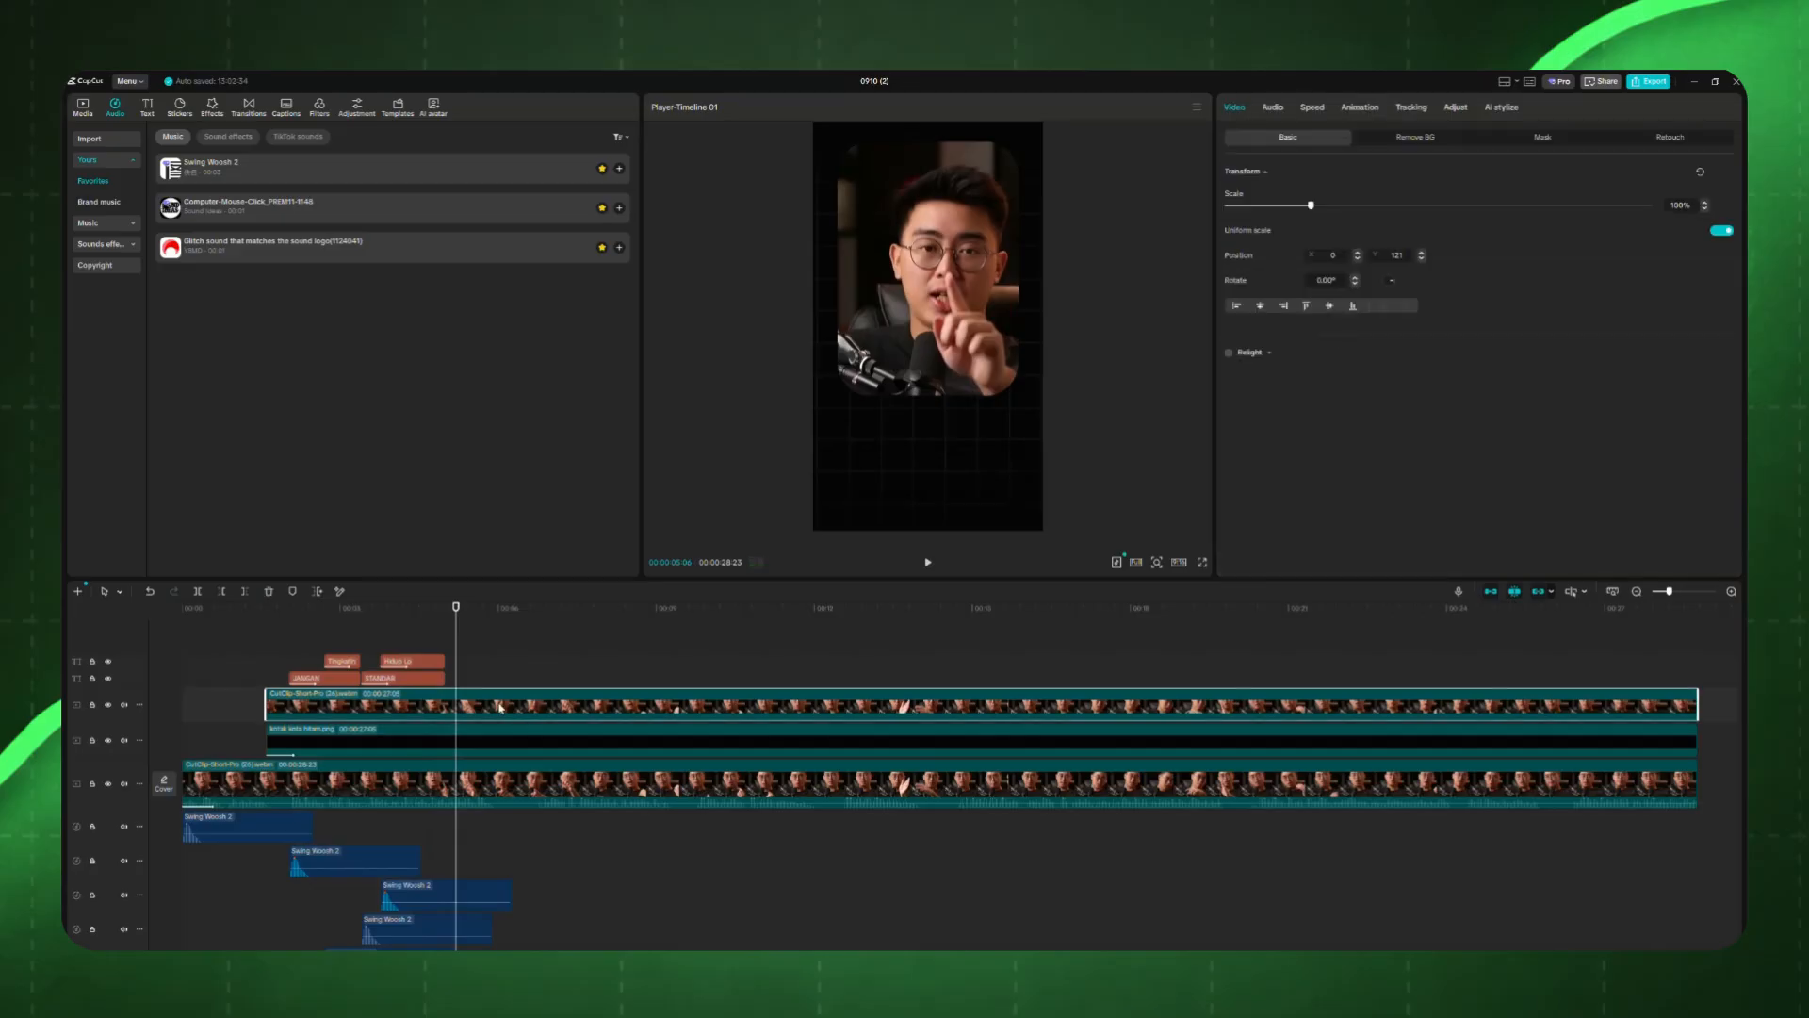
left_click(447, 621)
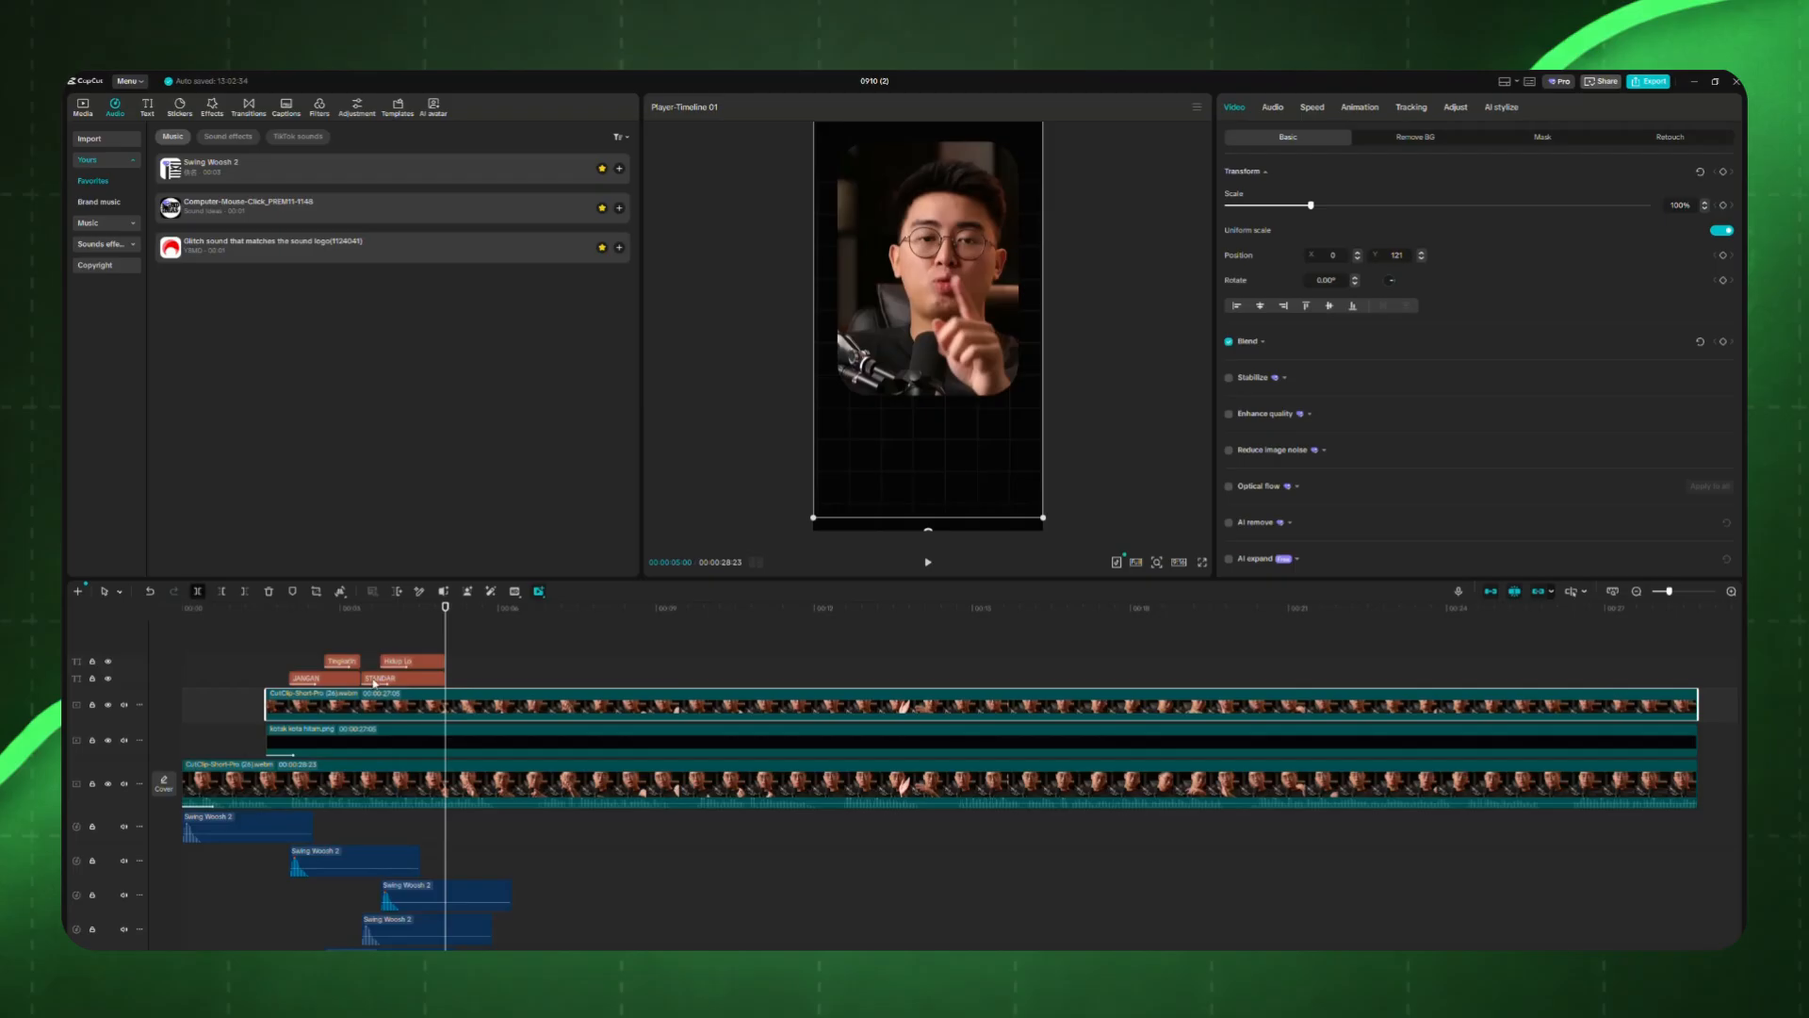
left_click(198, 590)
Step: Enlarge the rectangle mask on the second part of the split clip until the video fills the frame's full width and height
left_click(1542, 138)
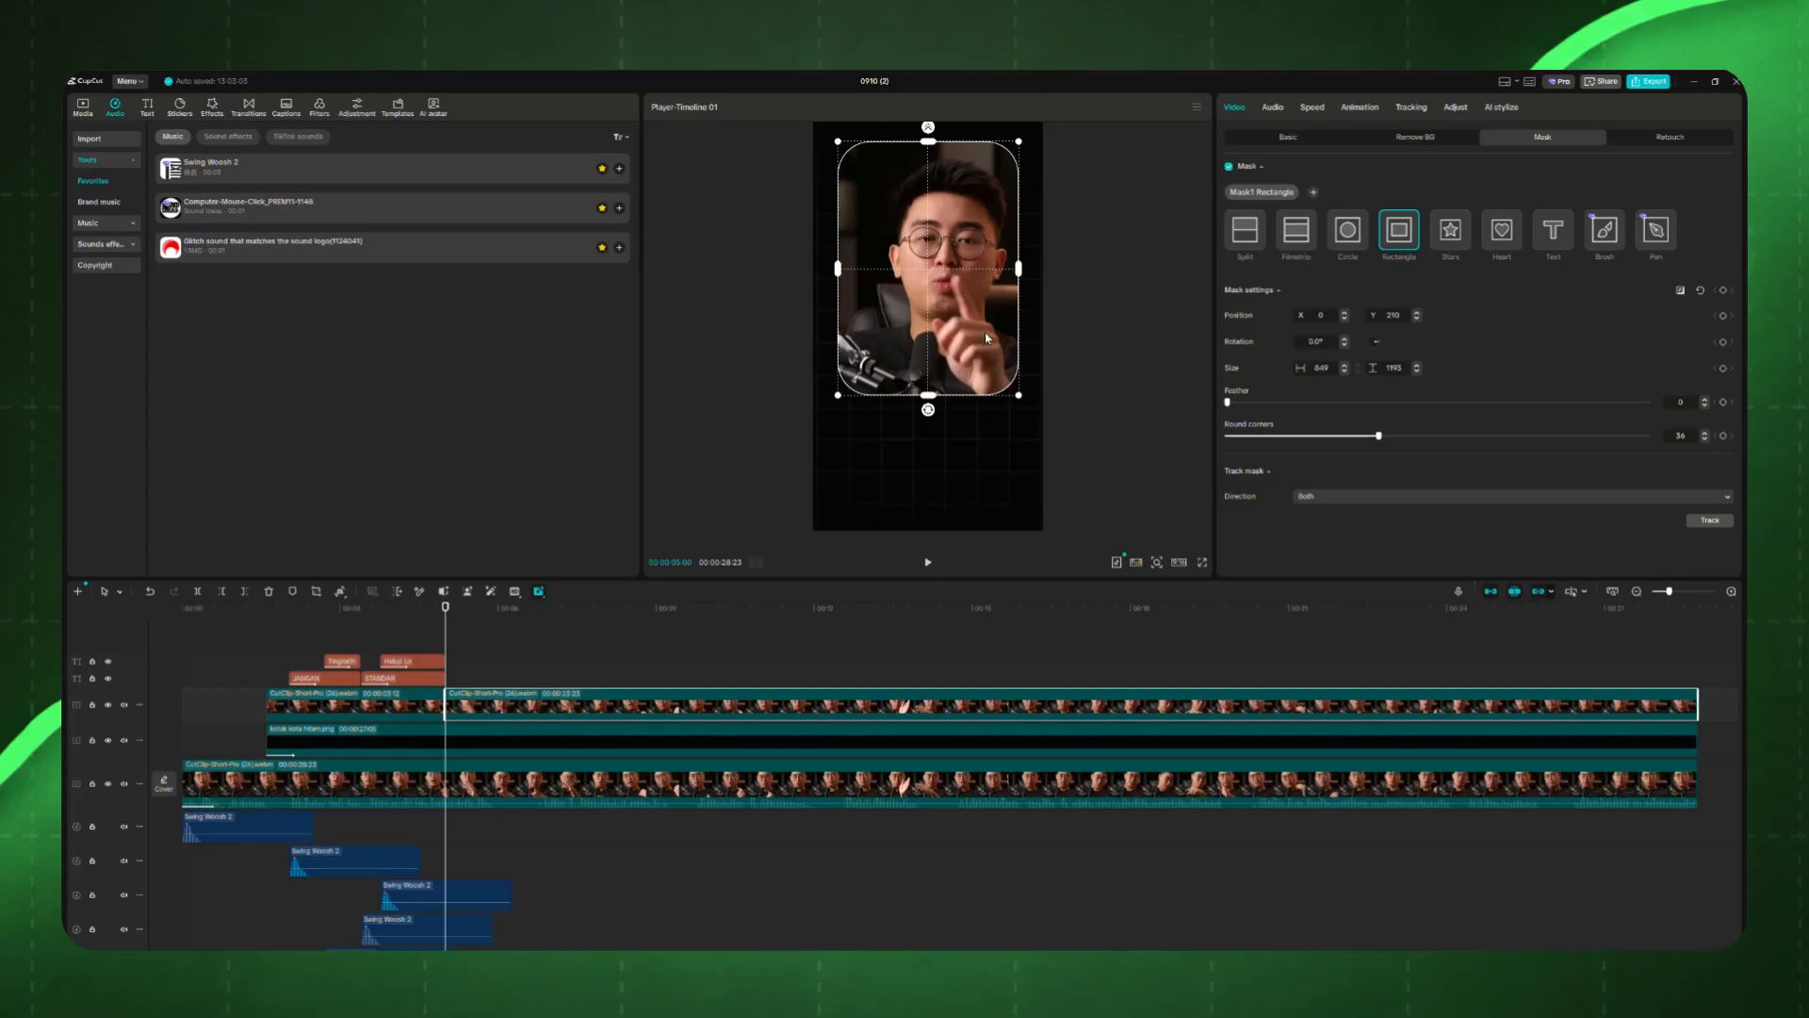
left_click_drag(928, 408, 928, 575)
left_click_drag(1018, 271, 1053, 271)
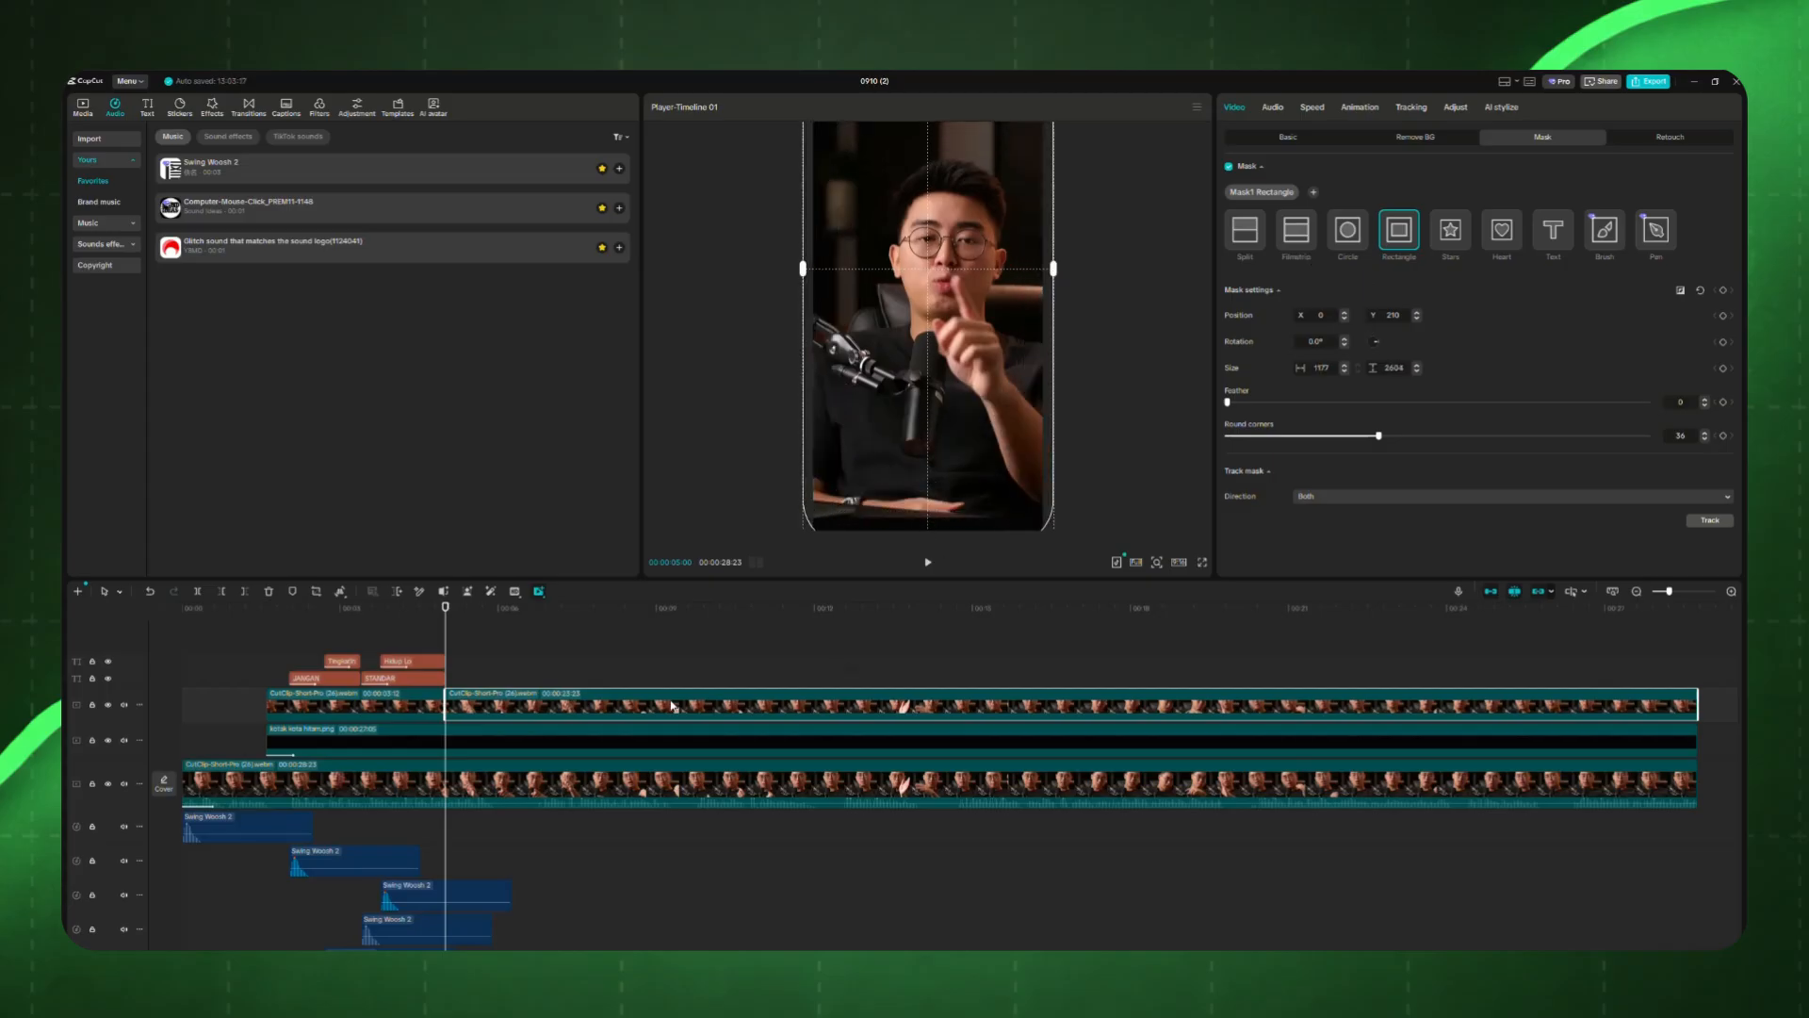
Step: Play the sequence across the split to check the change from masked layout to full-frame video
left_click(257, 640)
key("space")
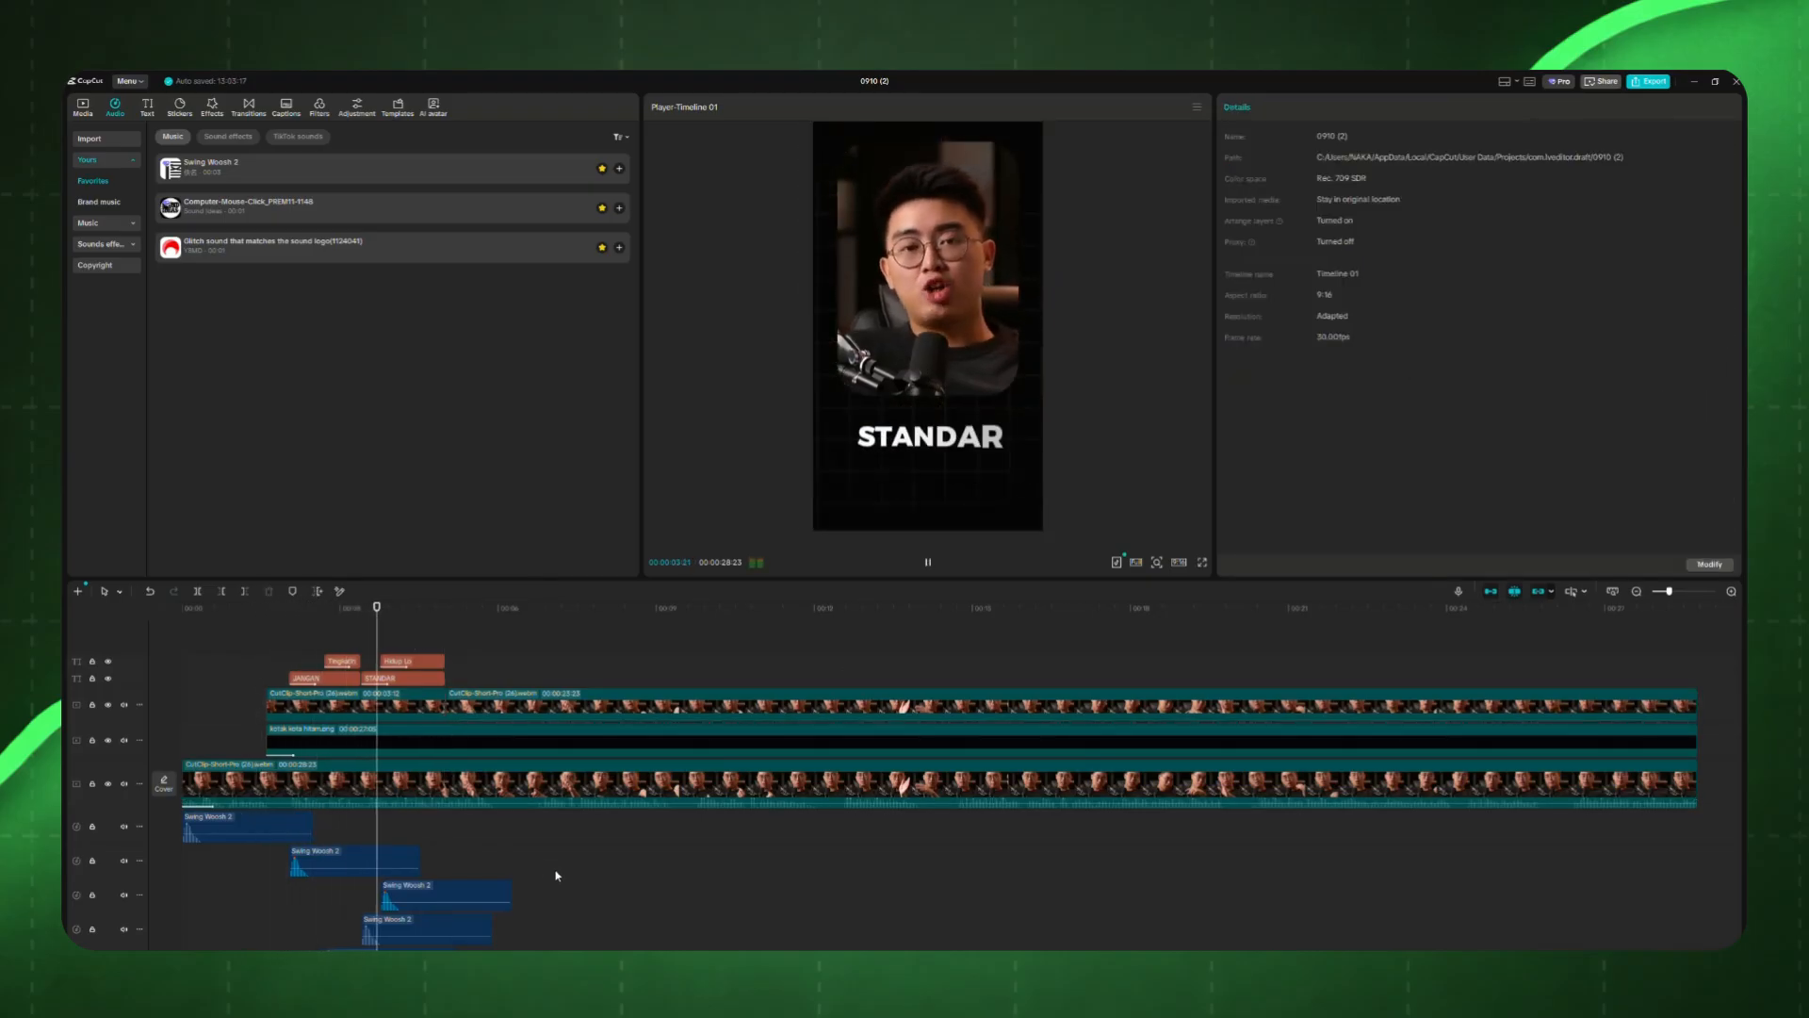
key("space")
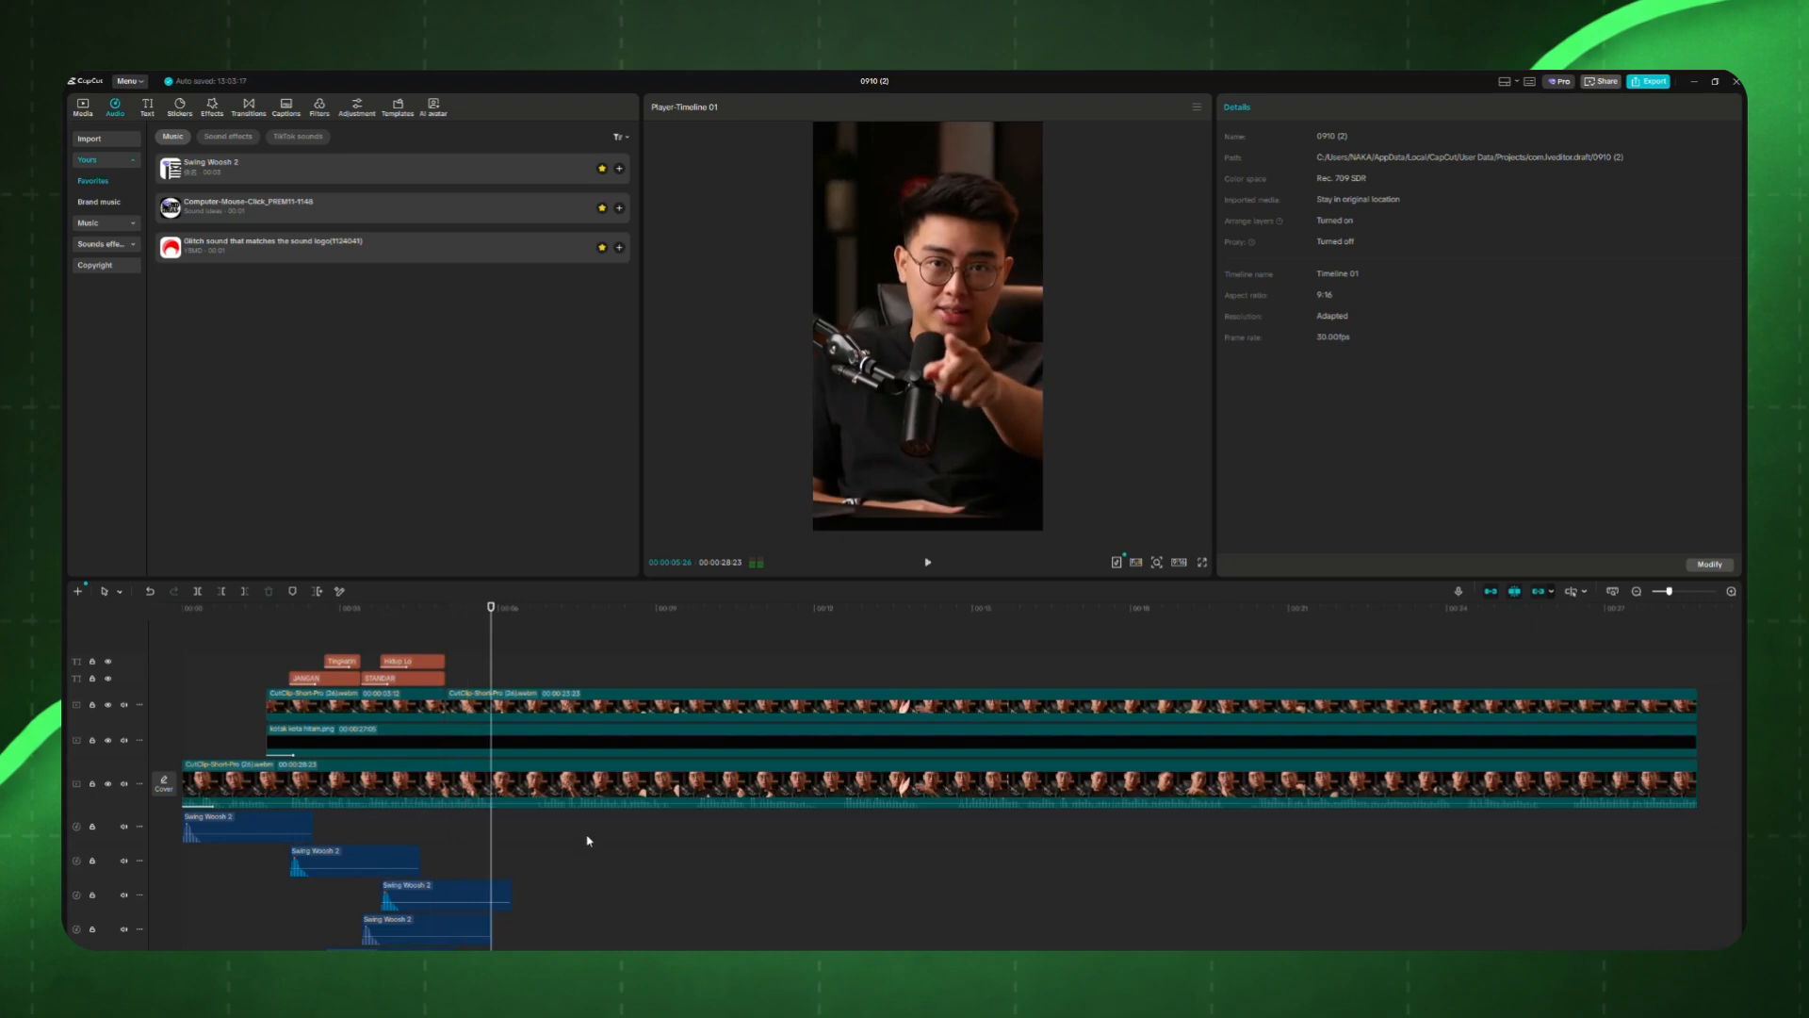
left_click_drag(490, 610, 449, 607)
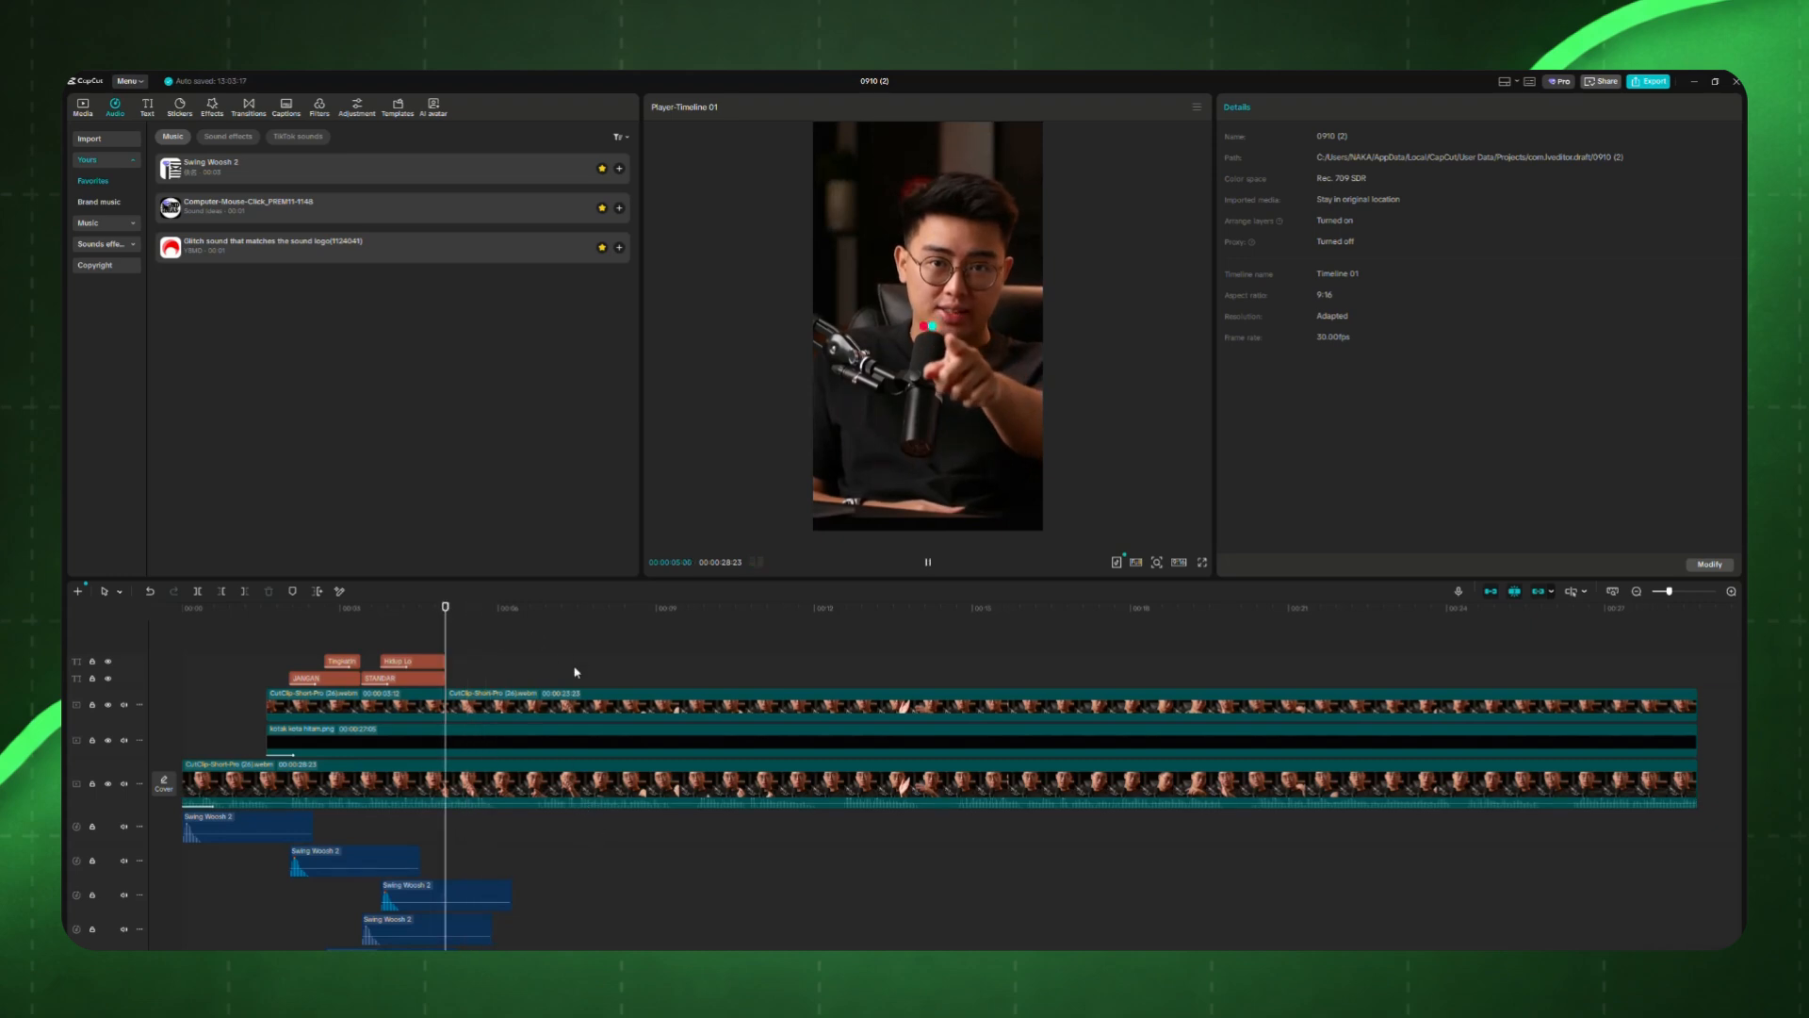
key("space")
key("space")
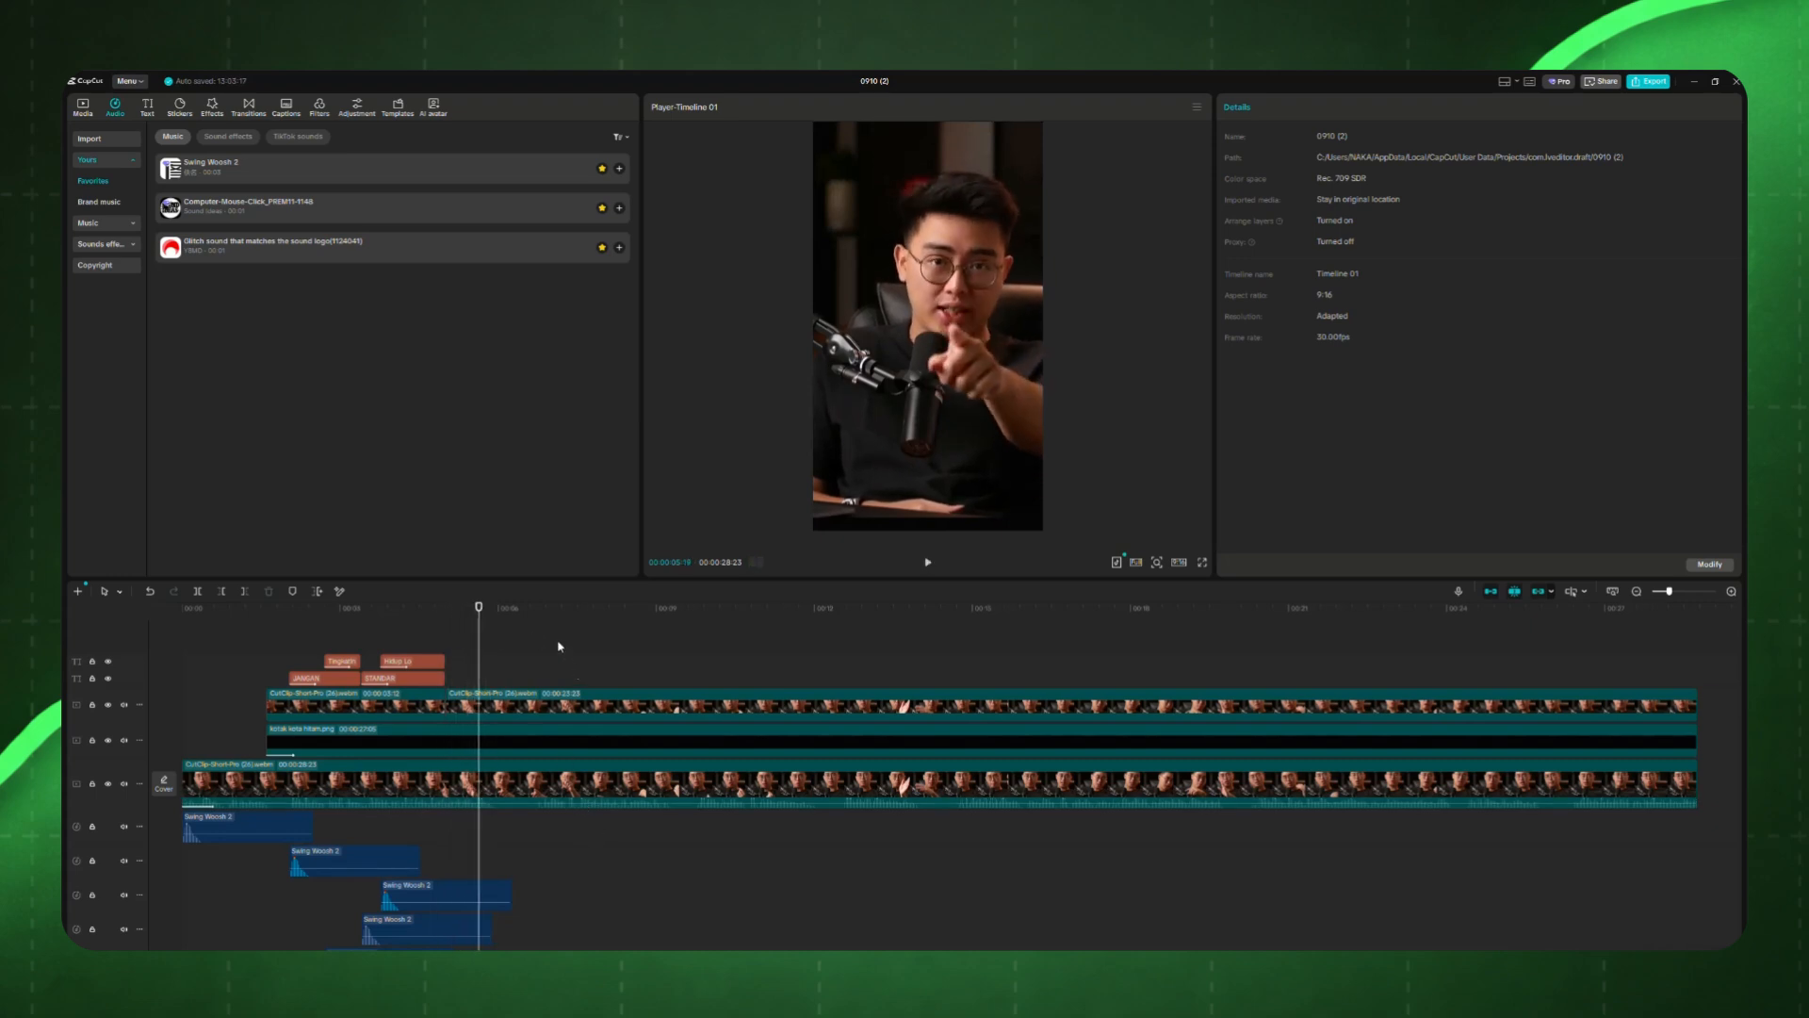
Step: Reposition the second part of the split clip to Y 0 and return the playhead to just before the split for previewing
left_click(557, 710)
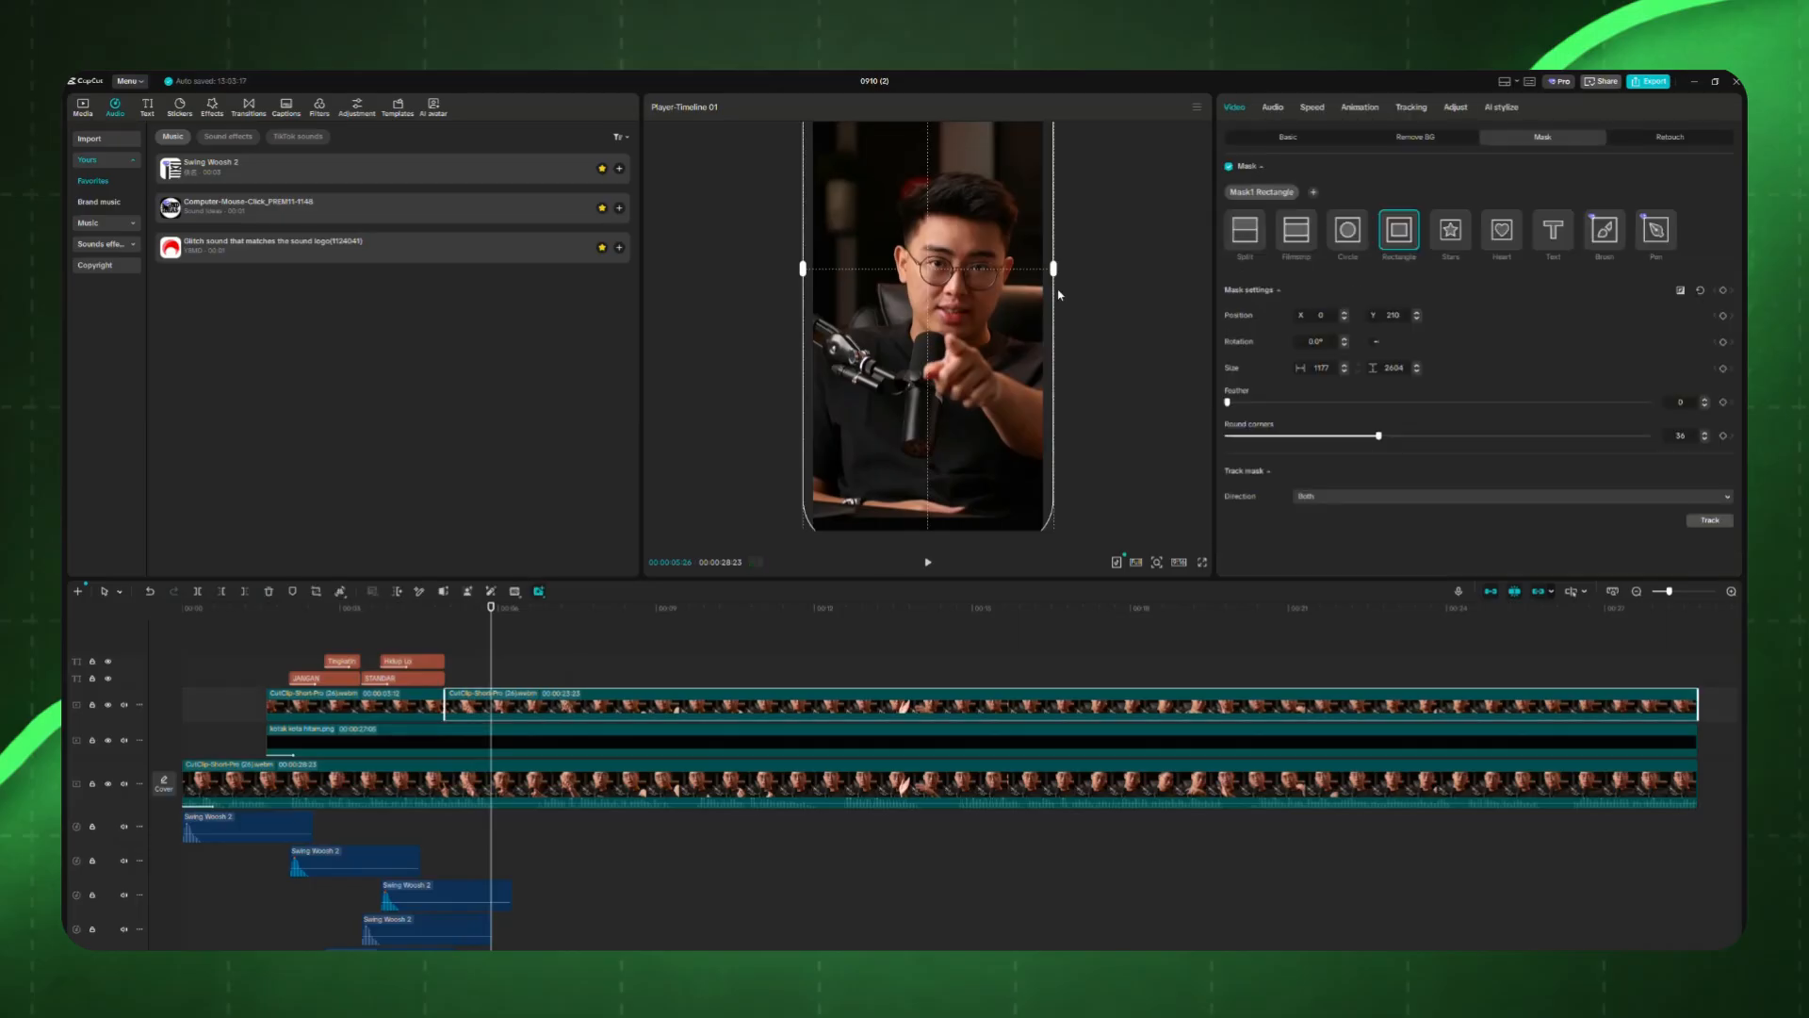
left_click(1286, 138)
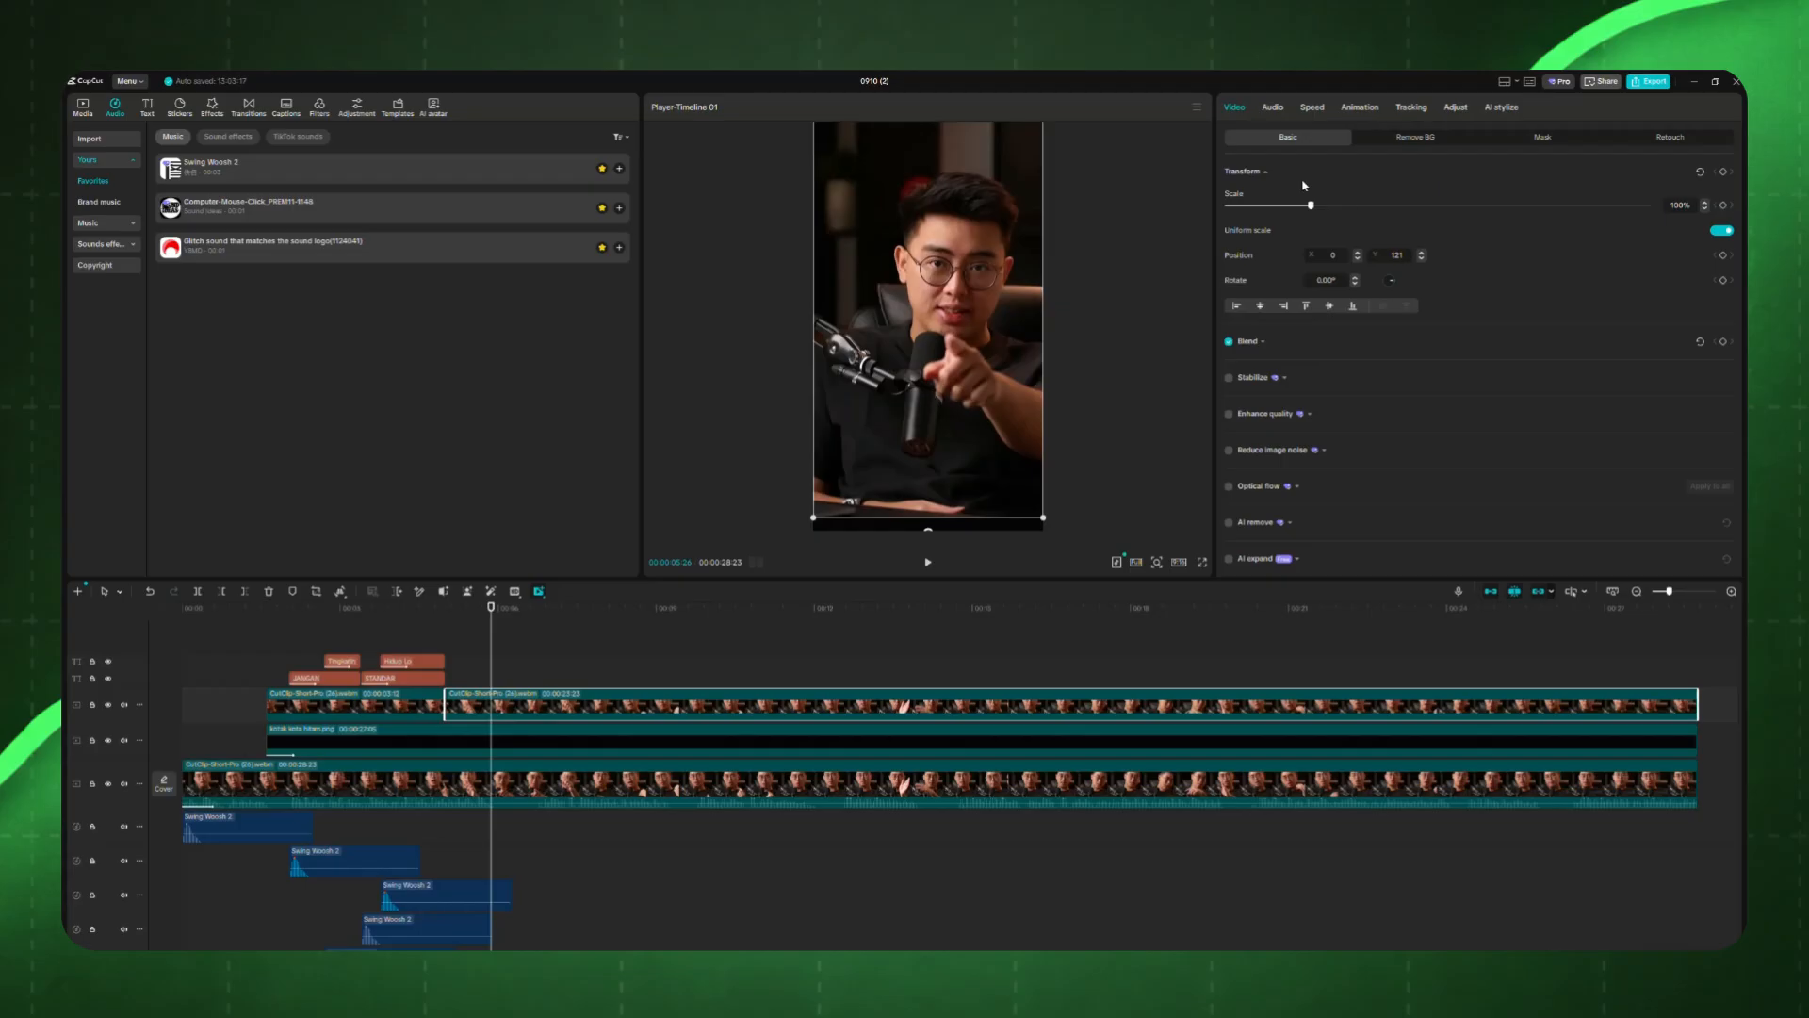
left_click_drag(959, 300, 963, 433)
left_click(420, 621)
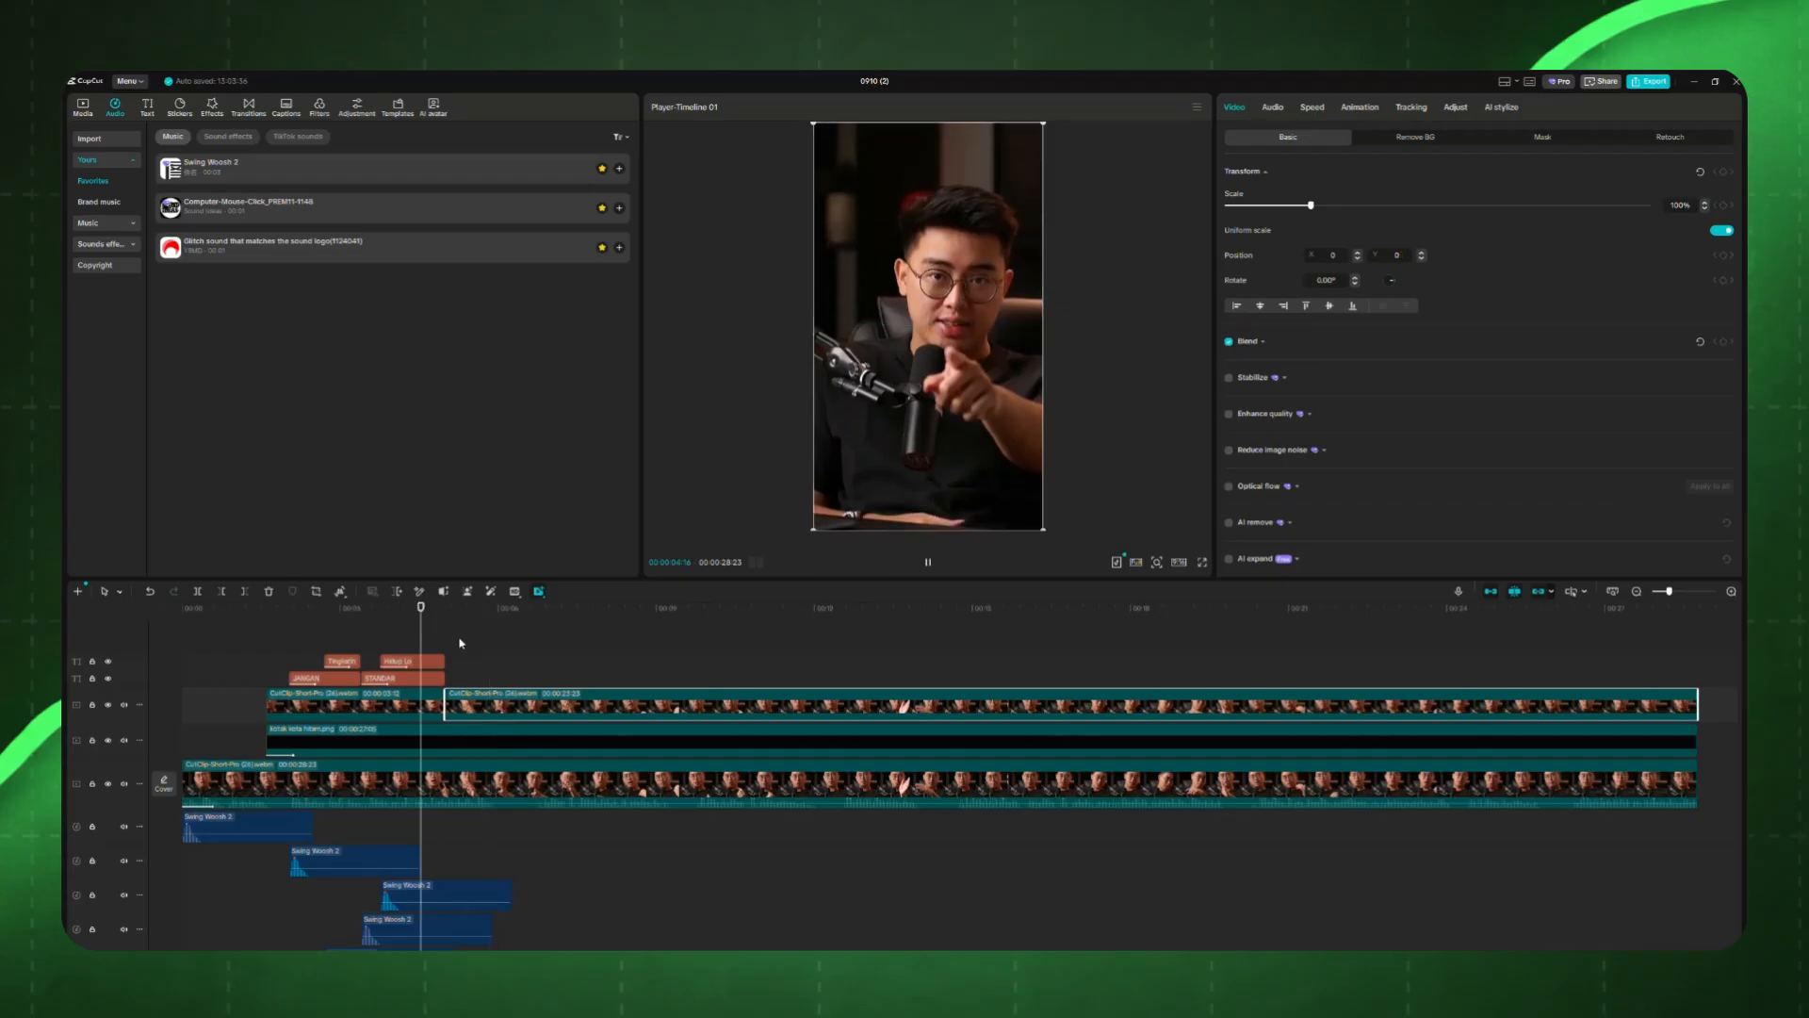
Step: Keyframe the full-frame clip's scale from 100% at 00:00:05:27 to 130% at 00:00:06:10 to create a zoom-in
key("space")
left_click(477, 670)
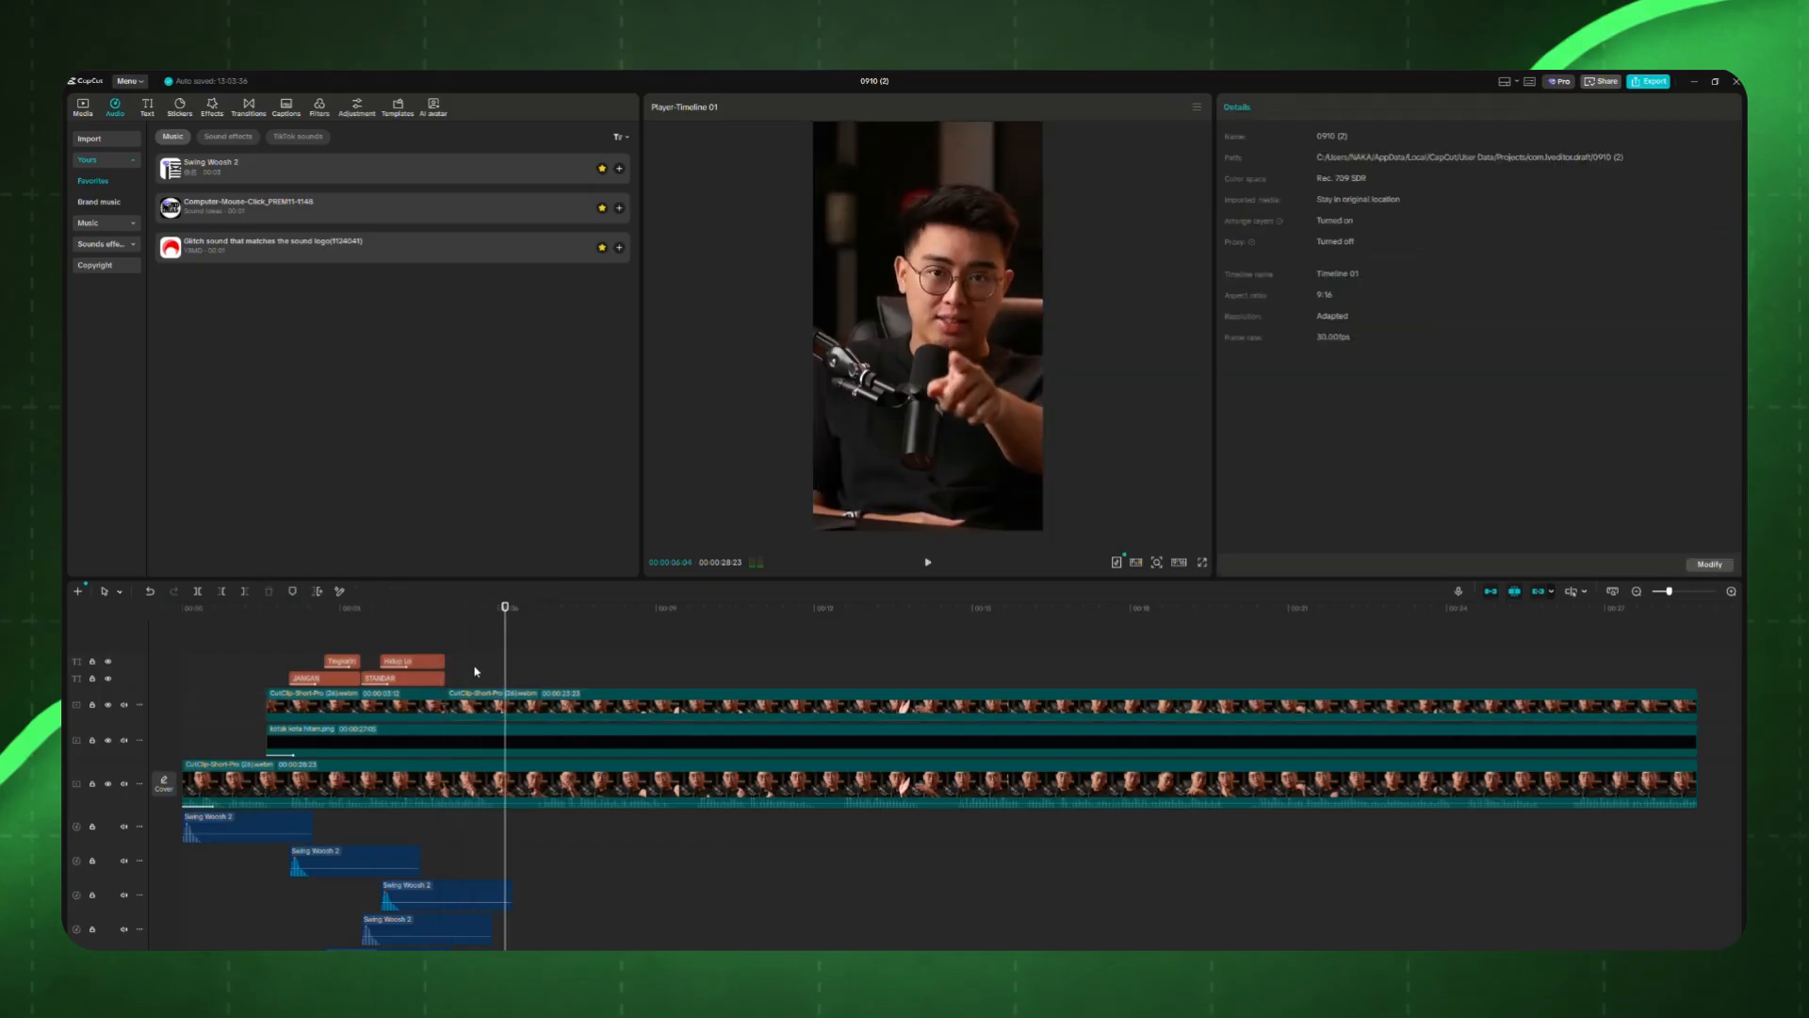
left_click_drag(475, 624, 492, 625)
left_click(512, 706)
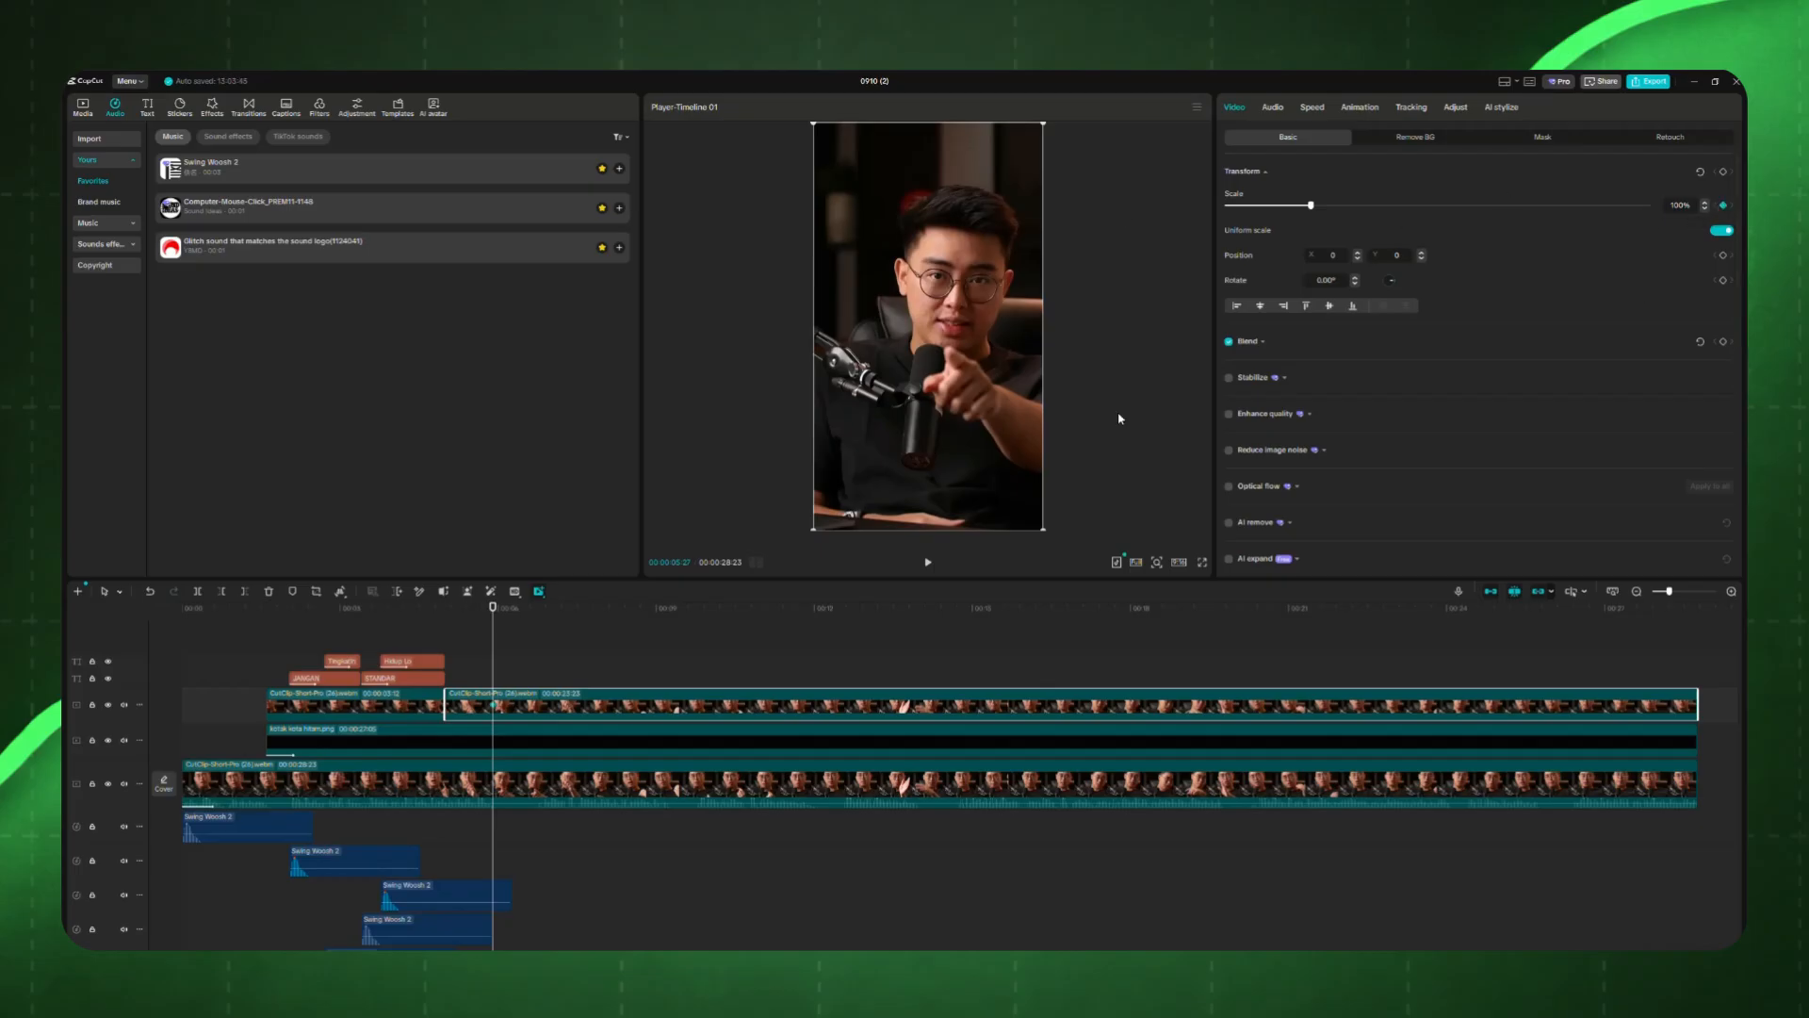
key("space")
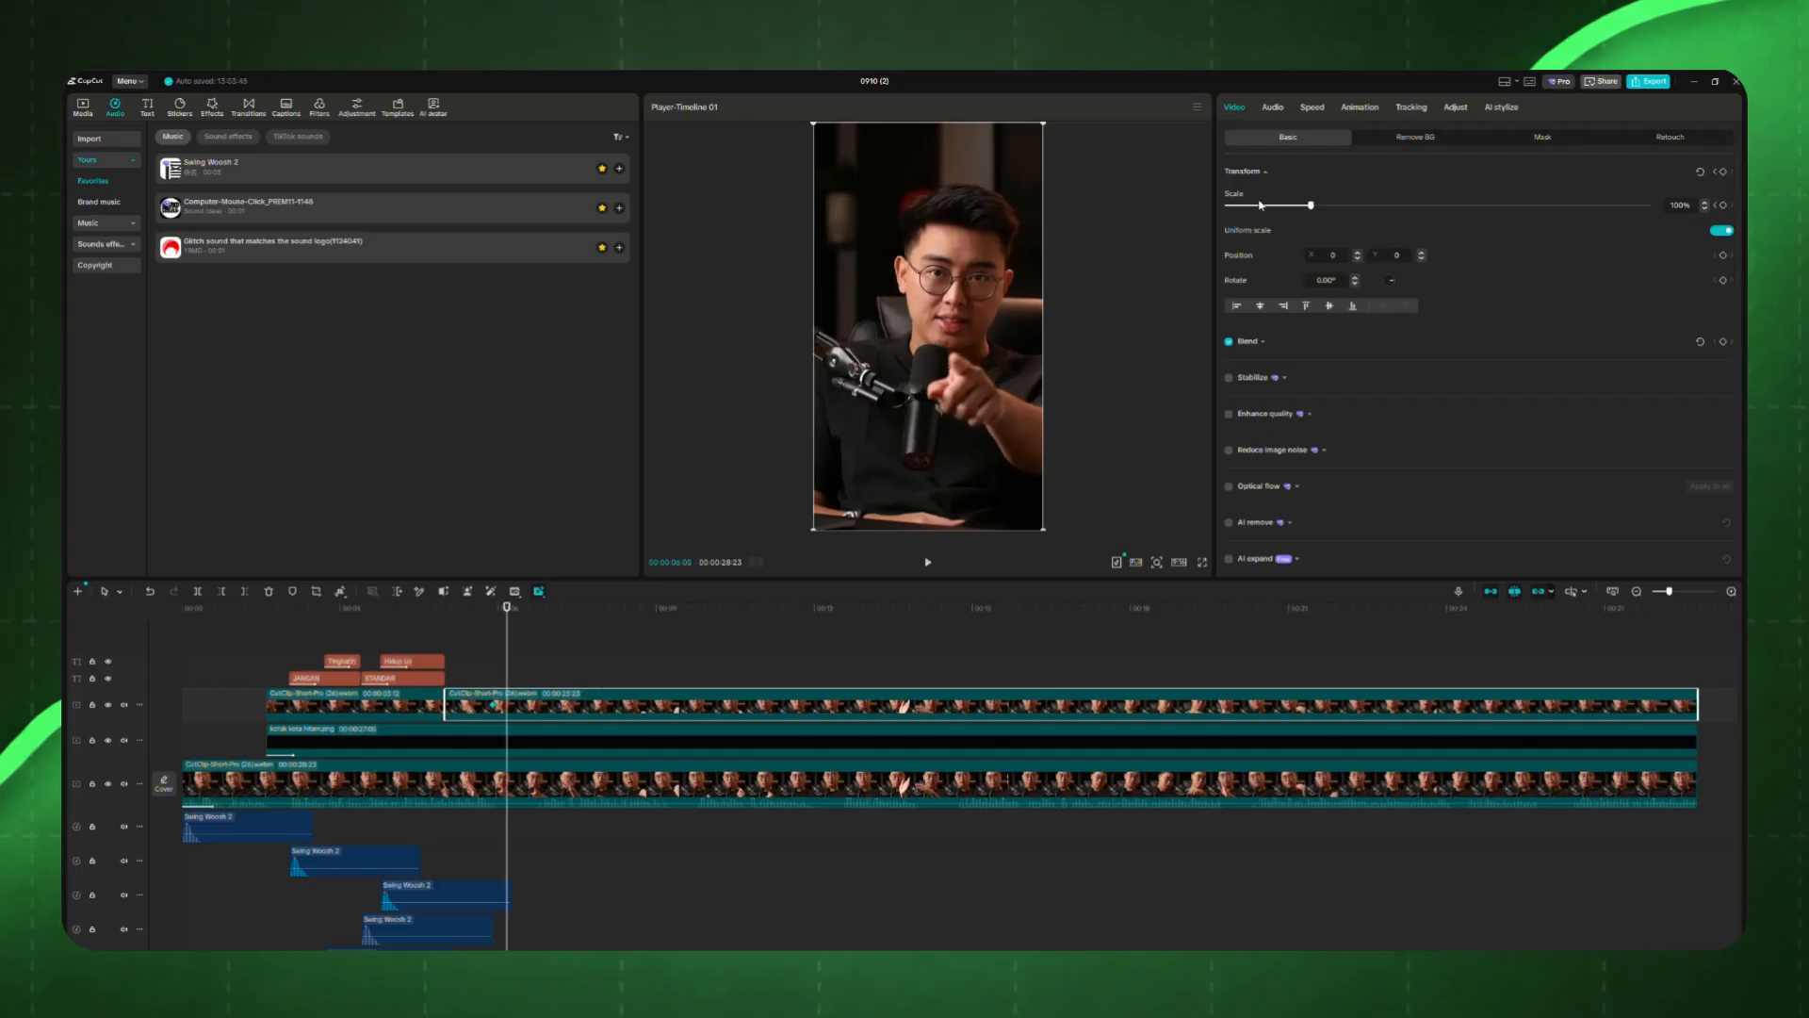
left_click_drag(1317, 209, 1339, 209)
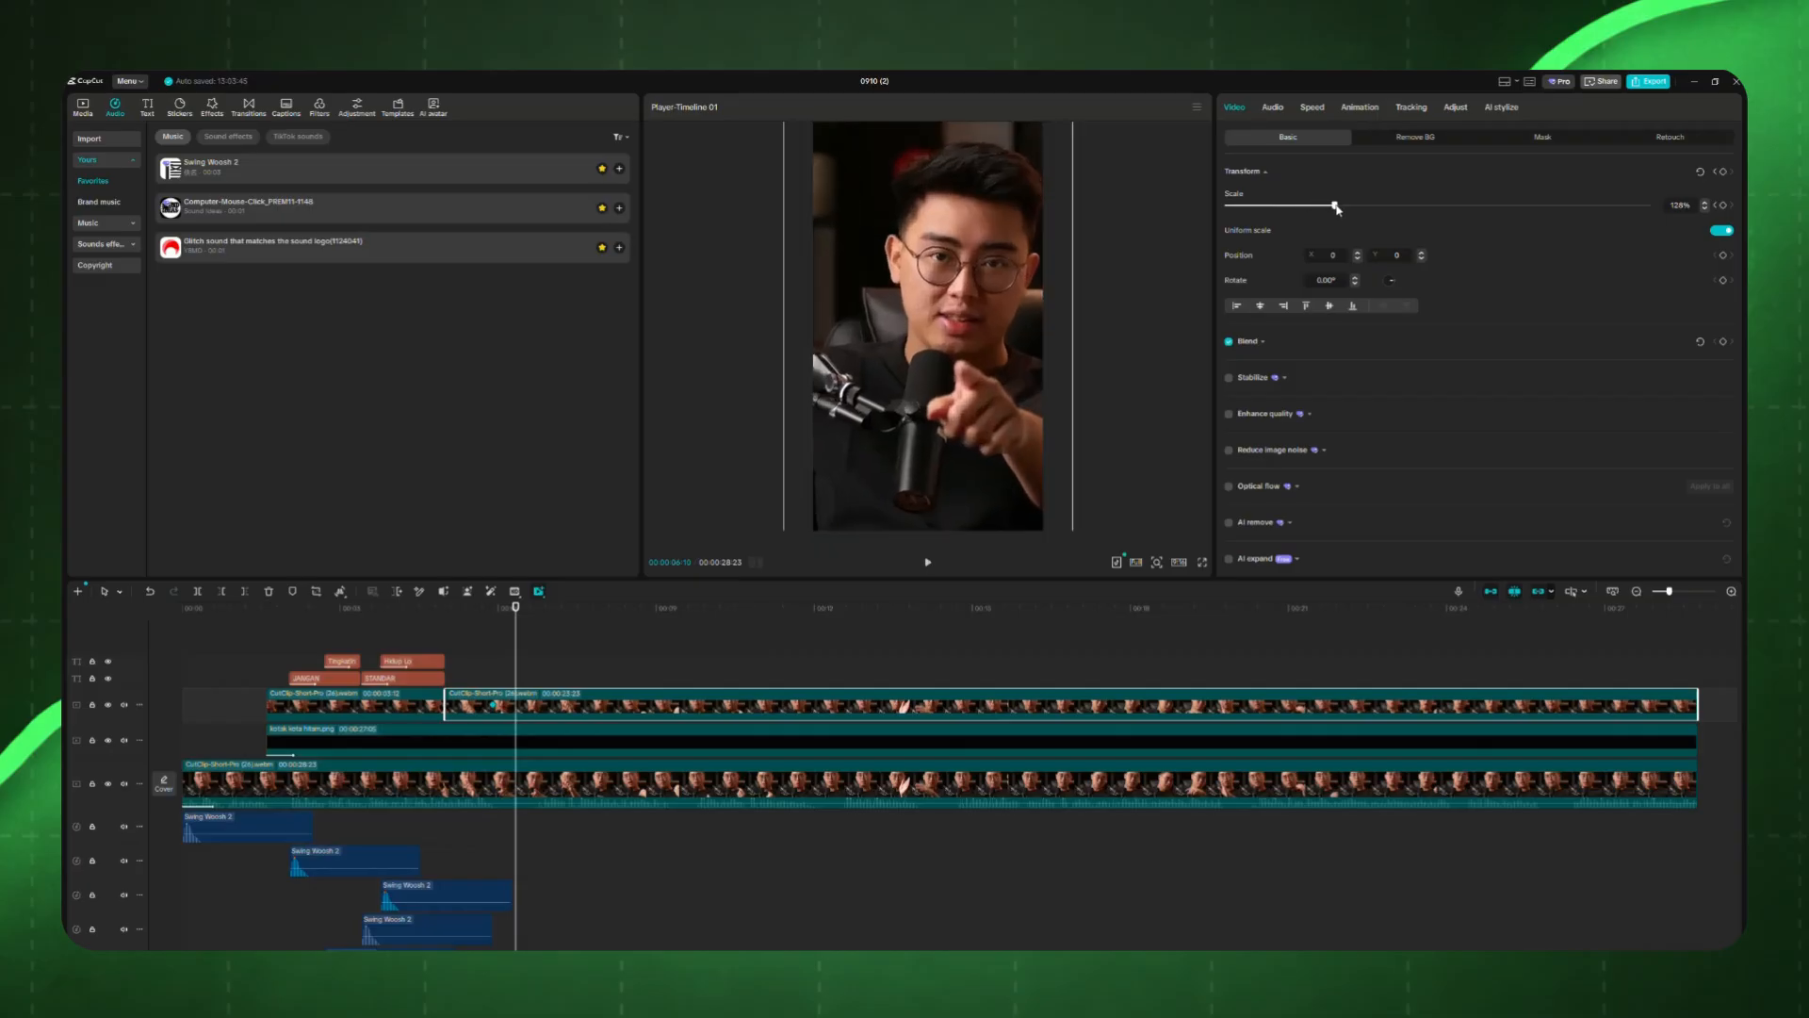
left_click_drag(887, 292, 863, 296)
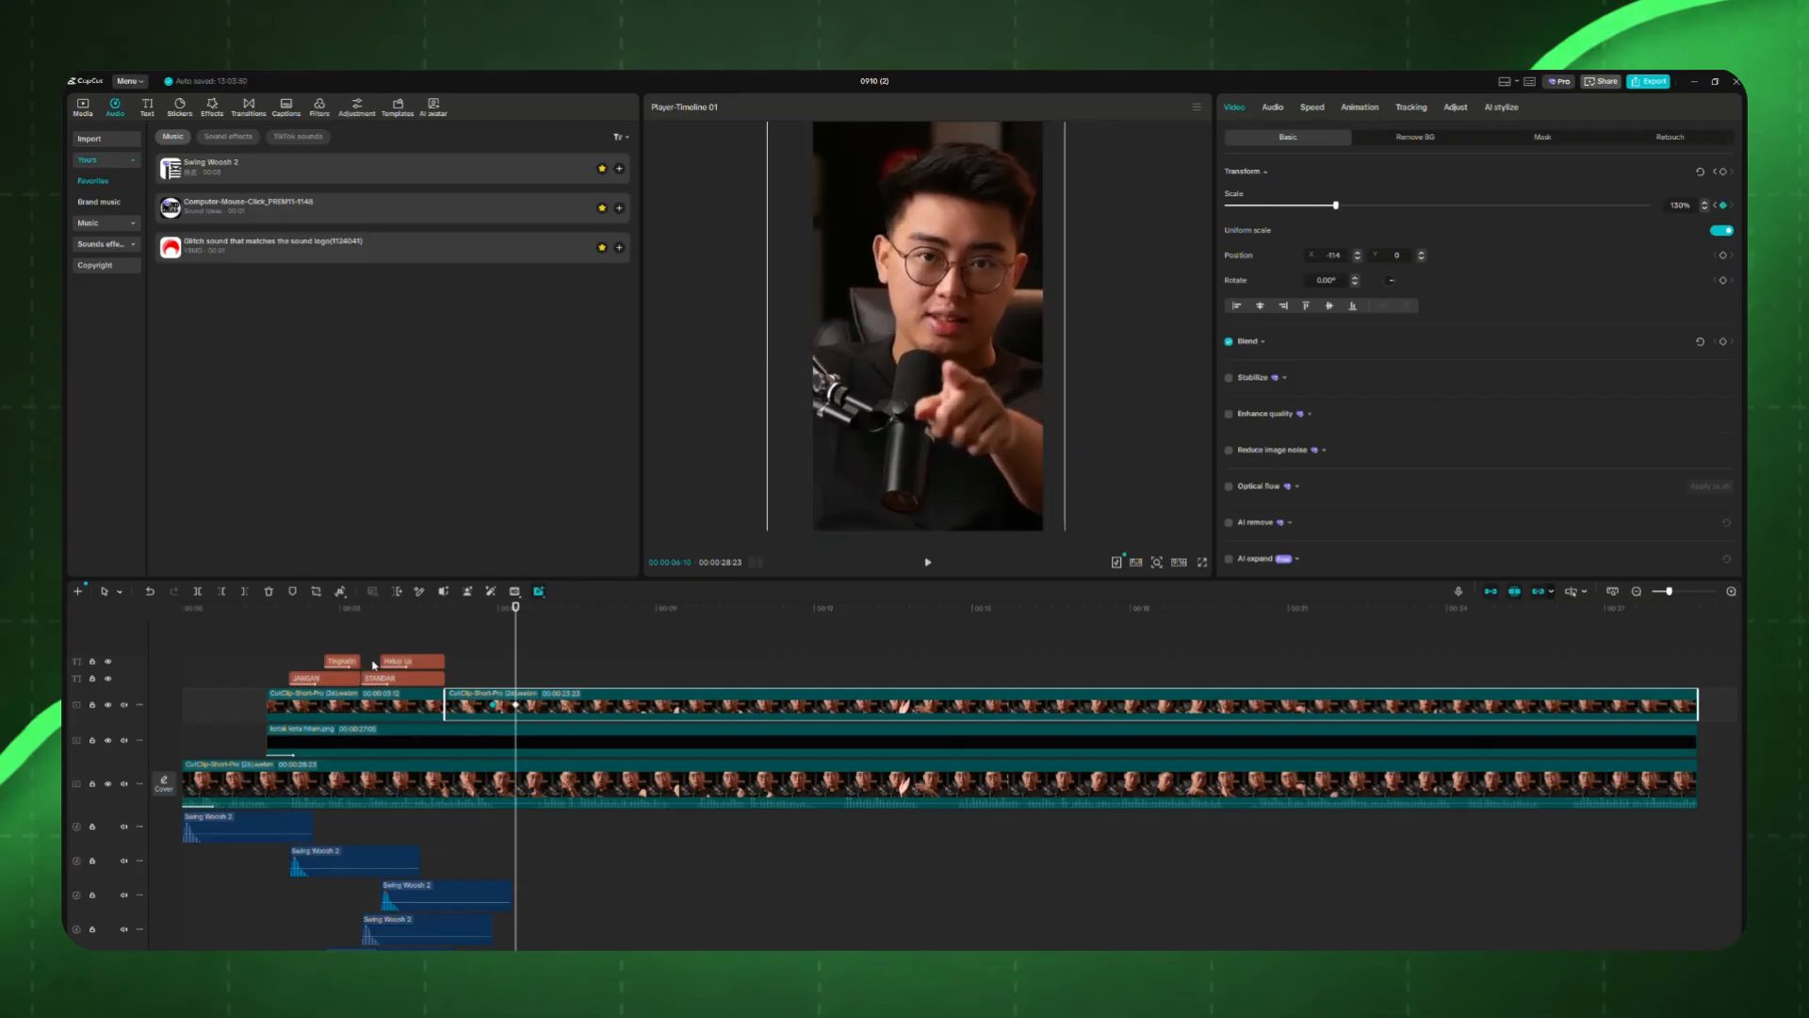
left_click(420, 637)
key("space")
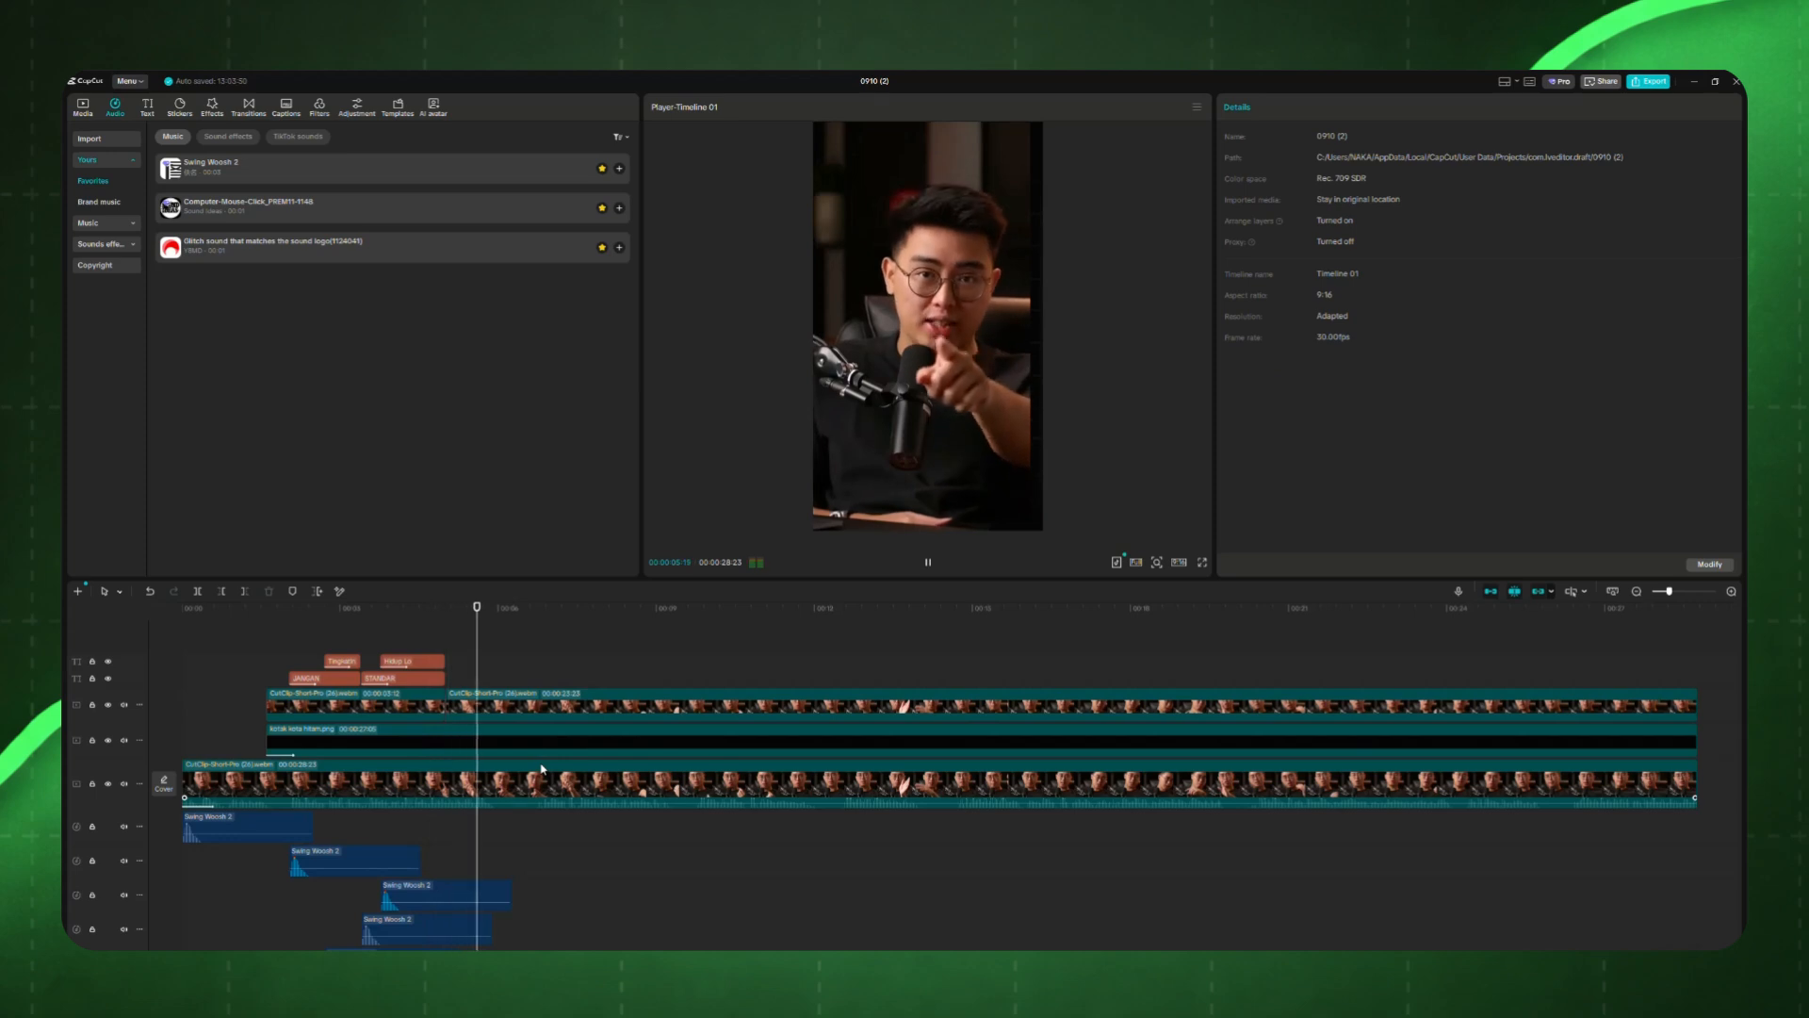
key("space")
left_click(528, 718)
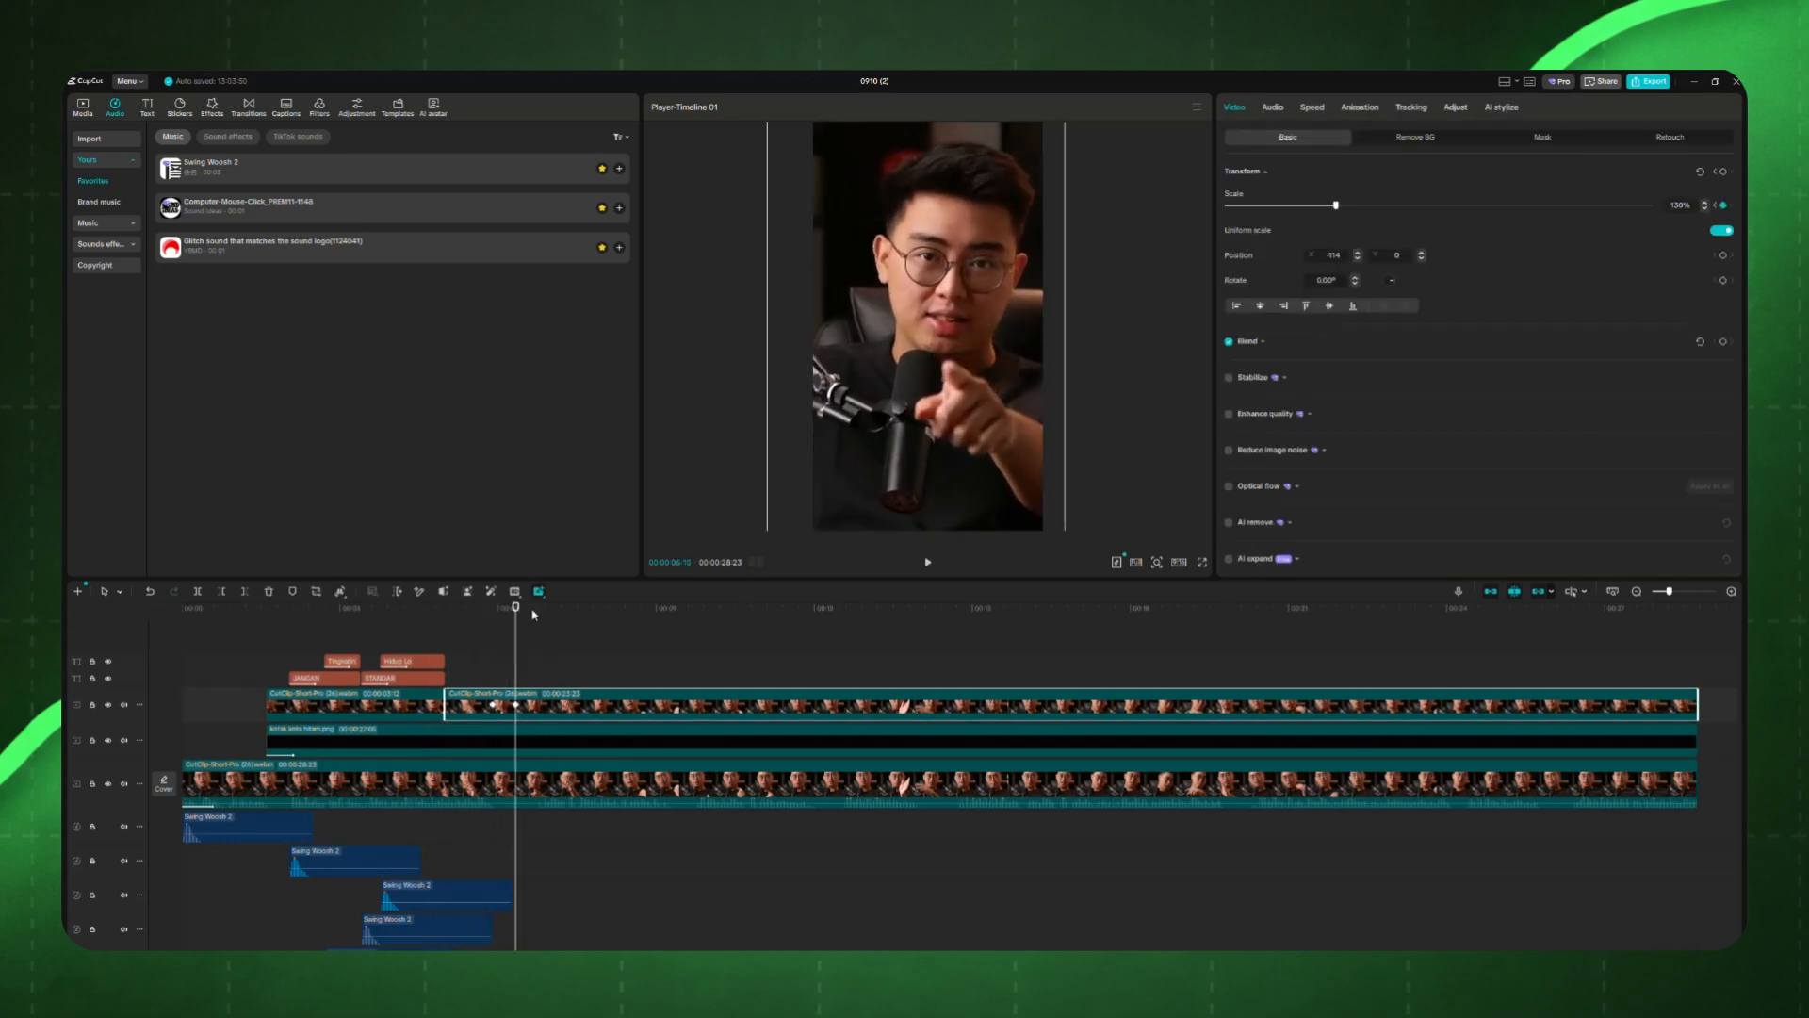
left_click_drag(517, 611, 445, 617)
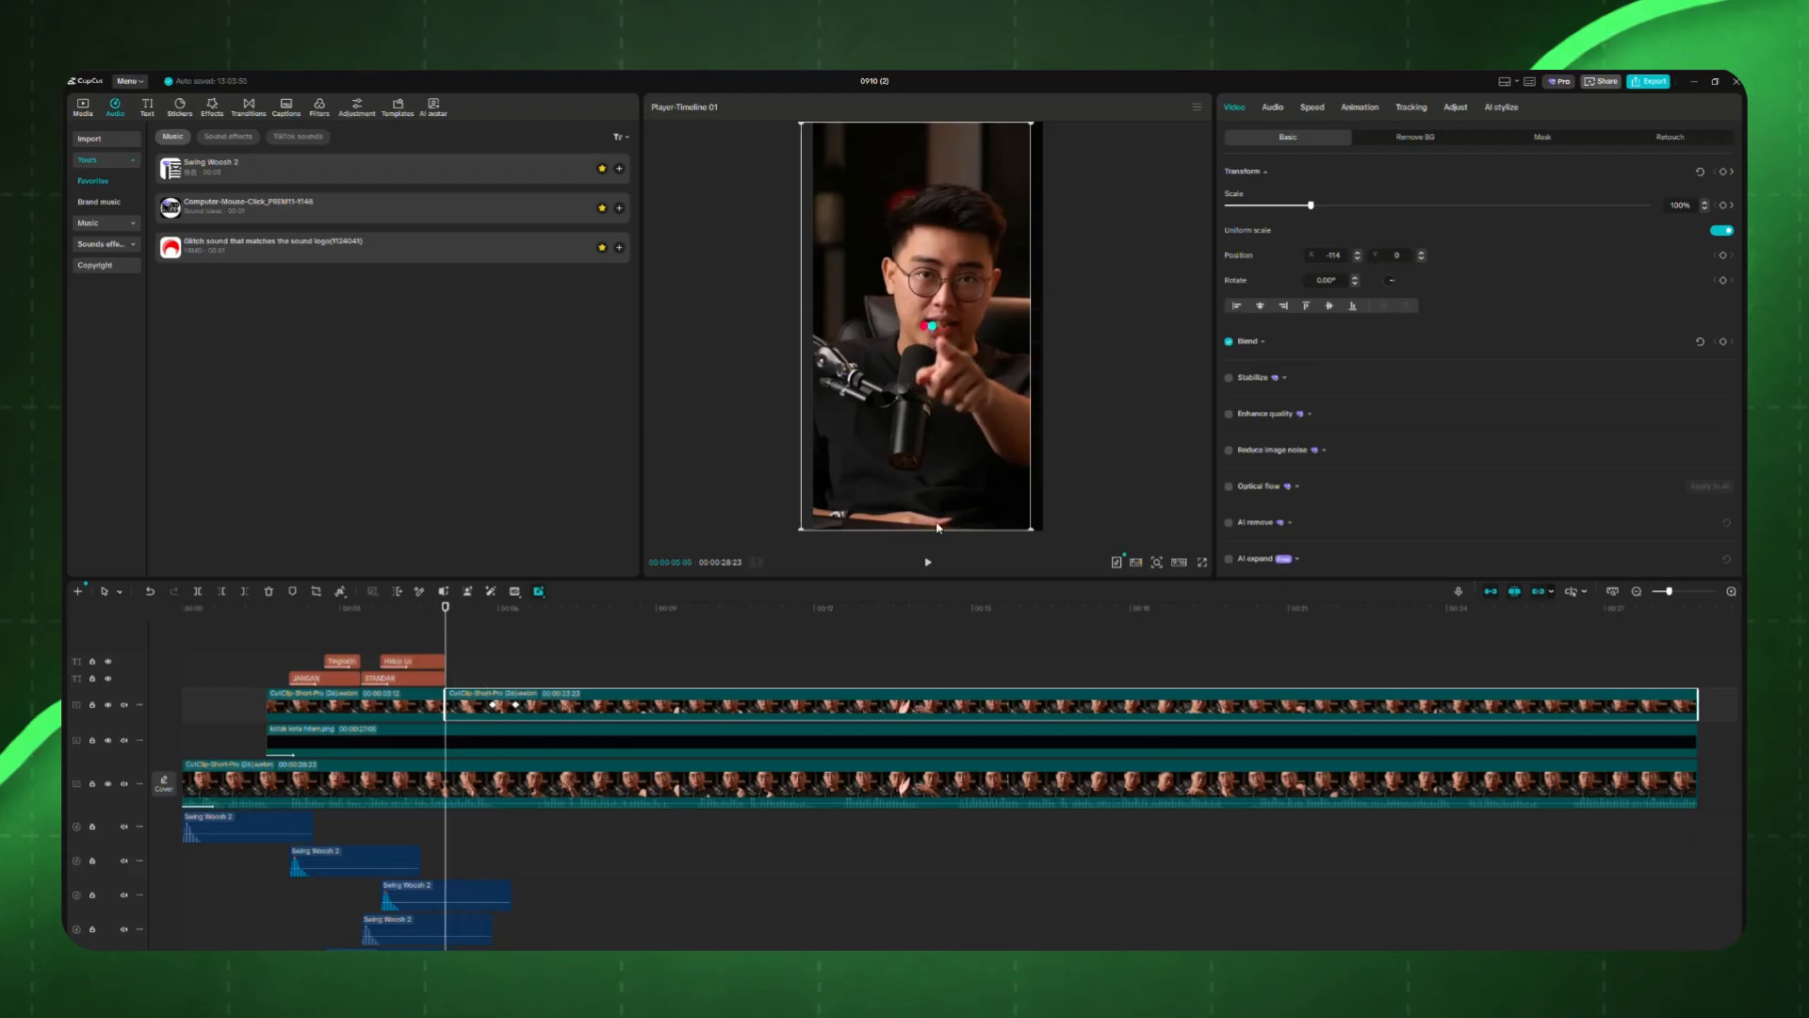
left_click_drag(963, 482, 976, 476)
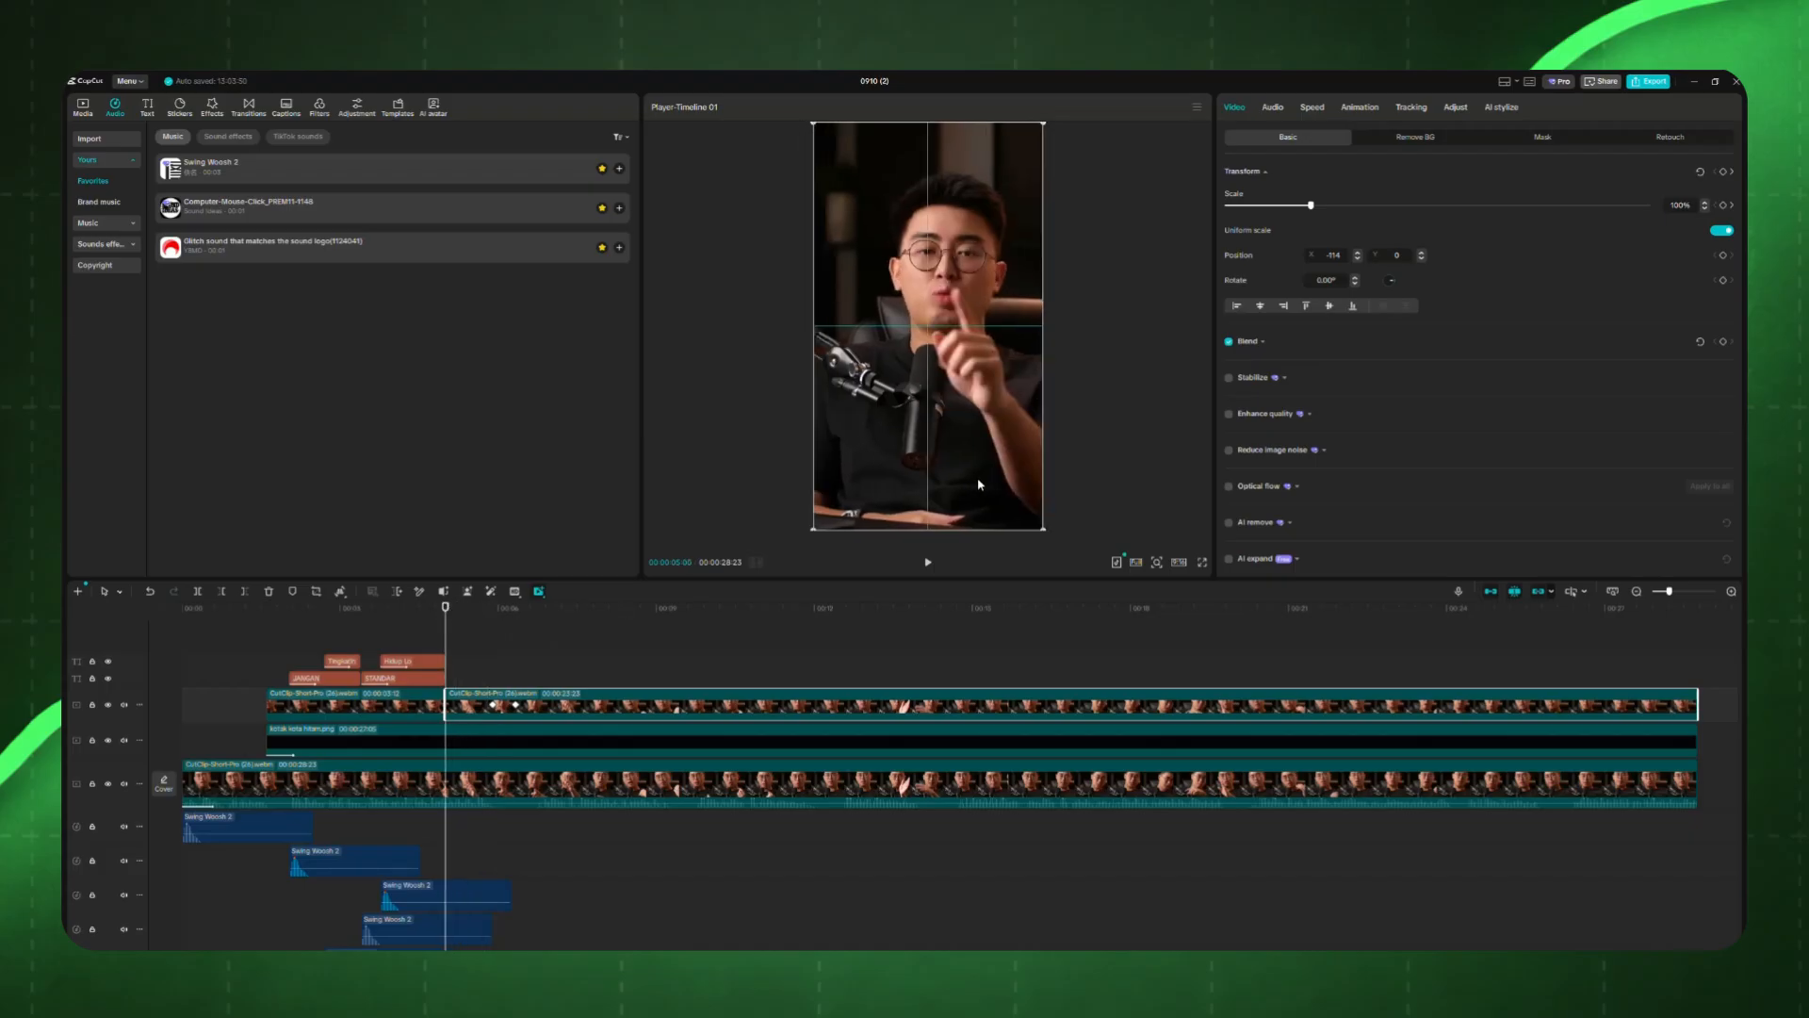
Step: Move the clip's two scale keyframes earlier so the zoom starts shortly after the split, and play that section
left_click(430, 647)
key("space")
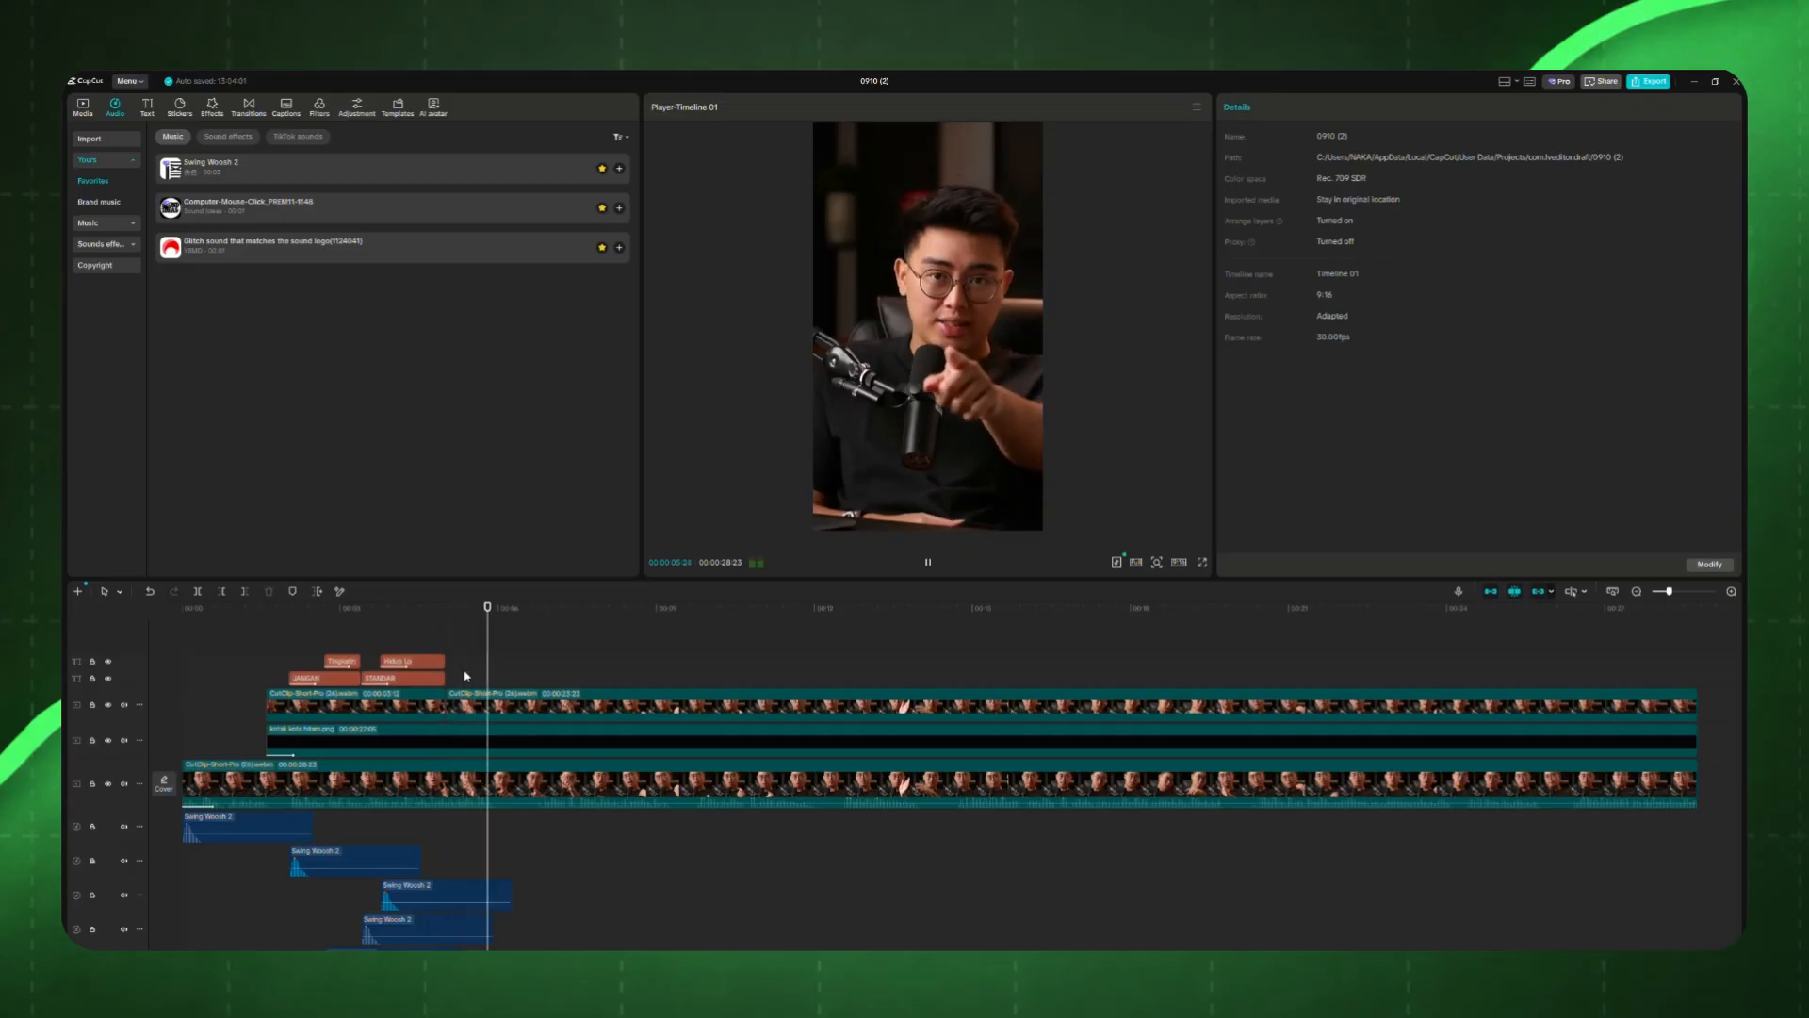
left_click(471, 707)
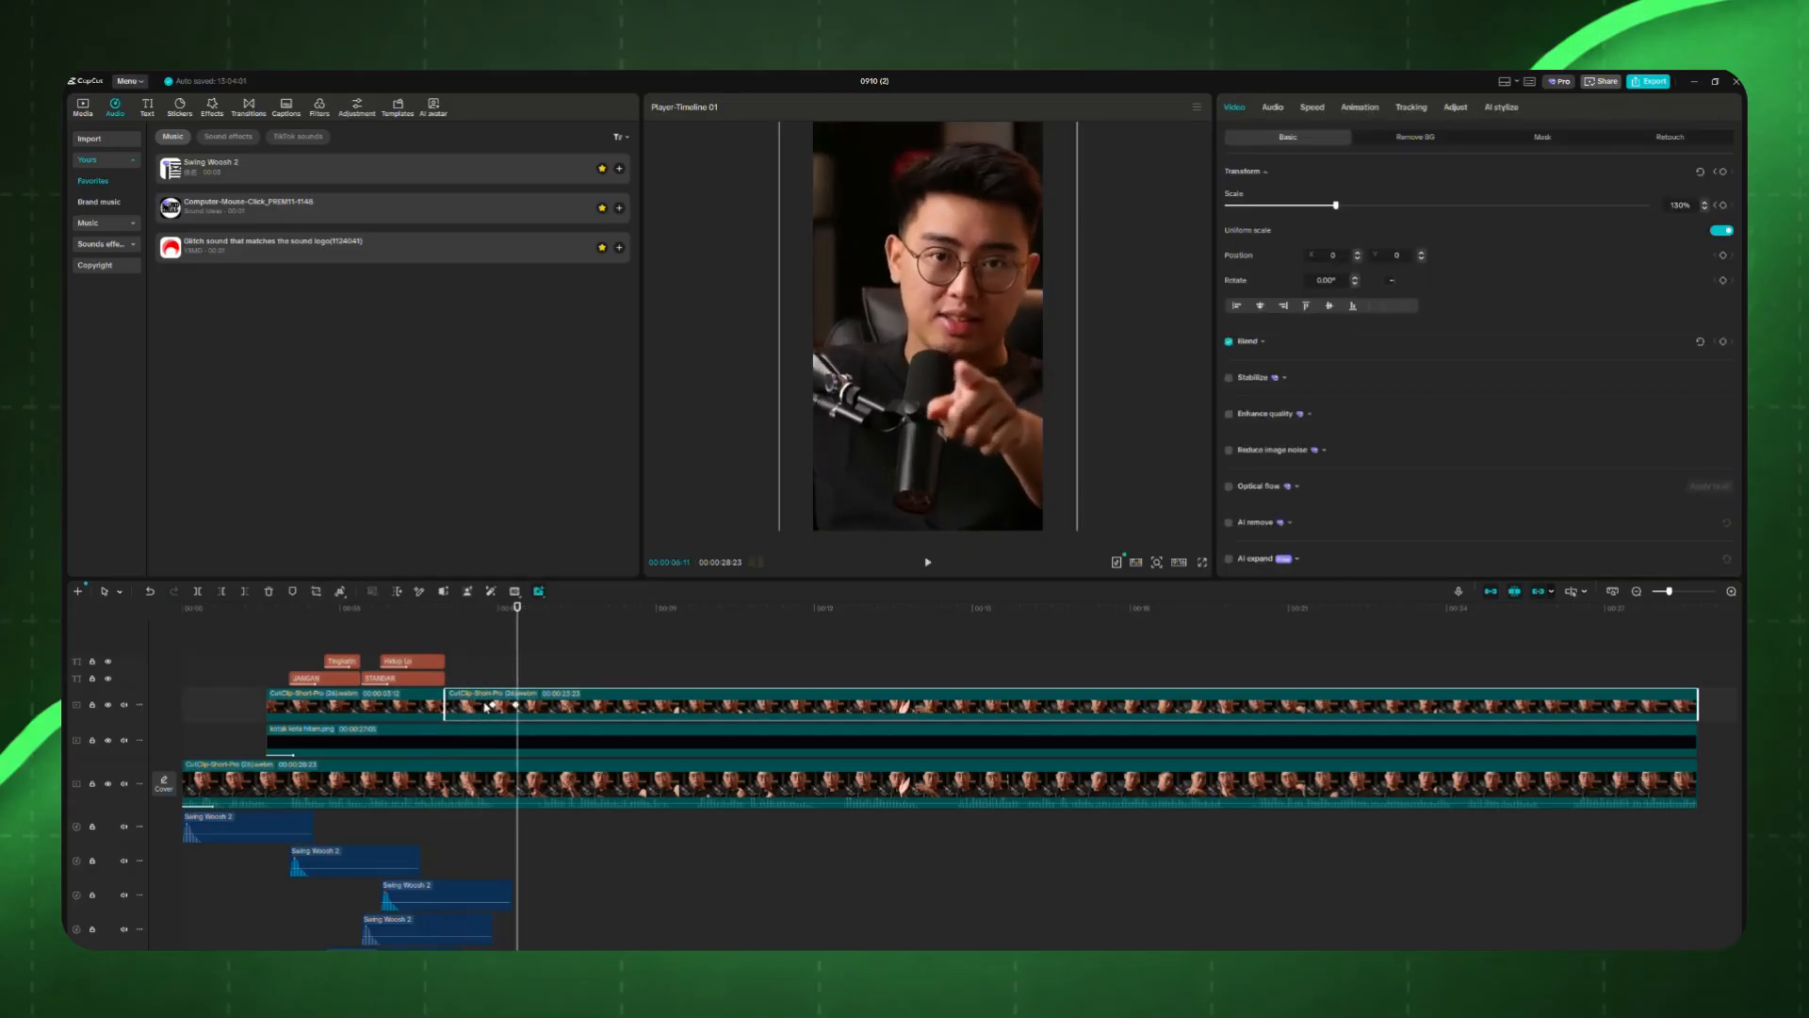
key("space")
left_click(515, 705)
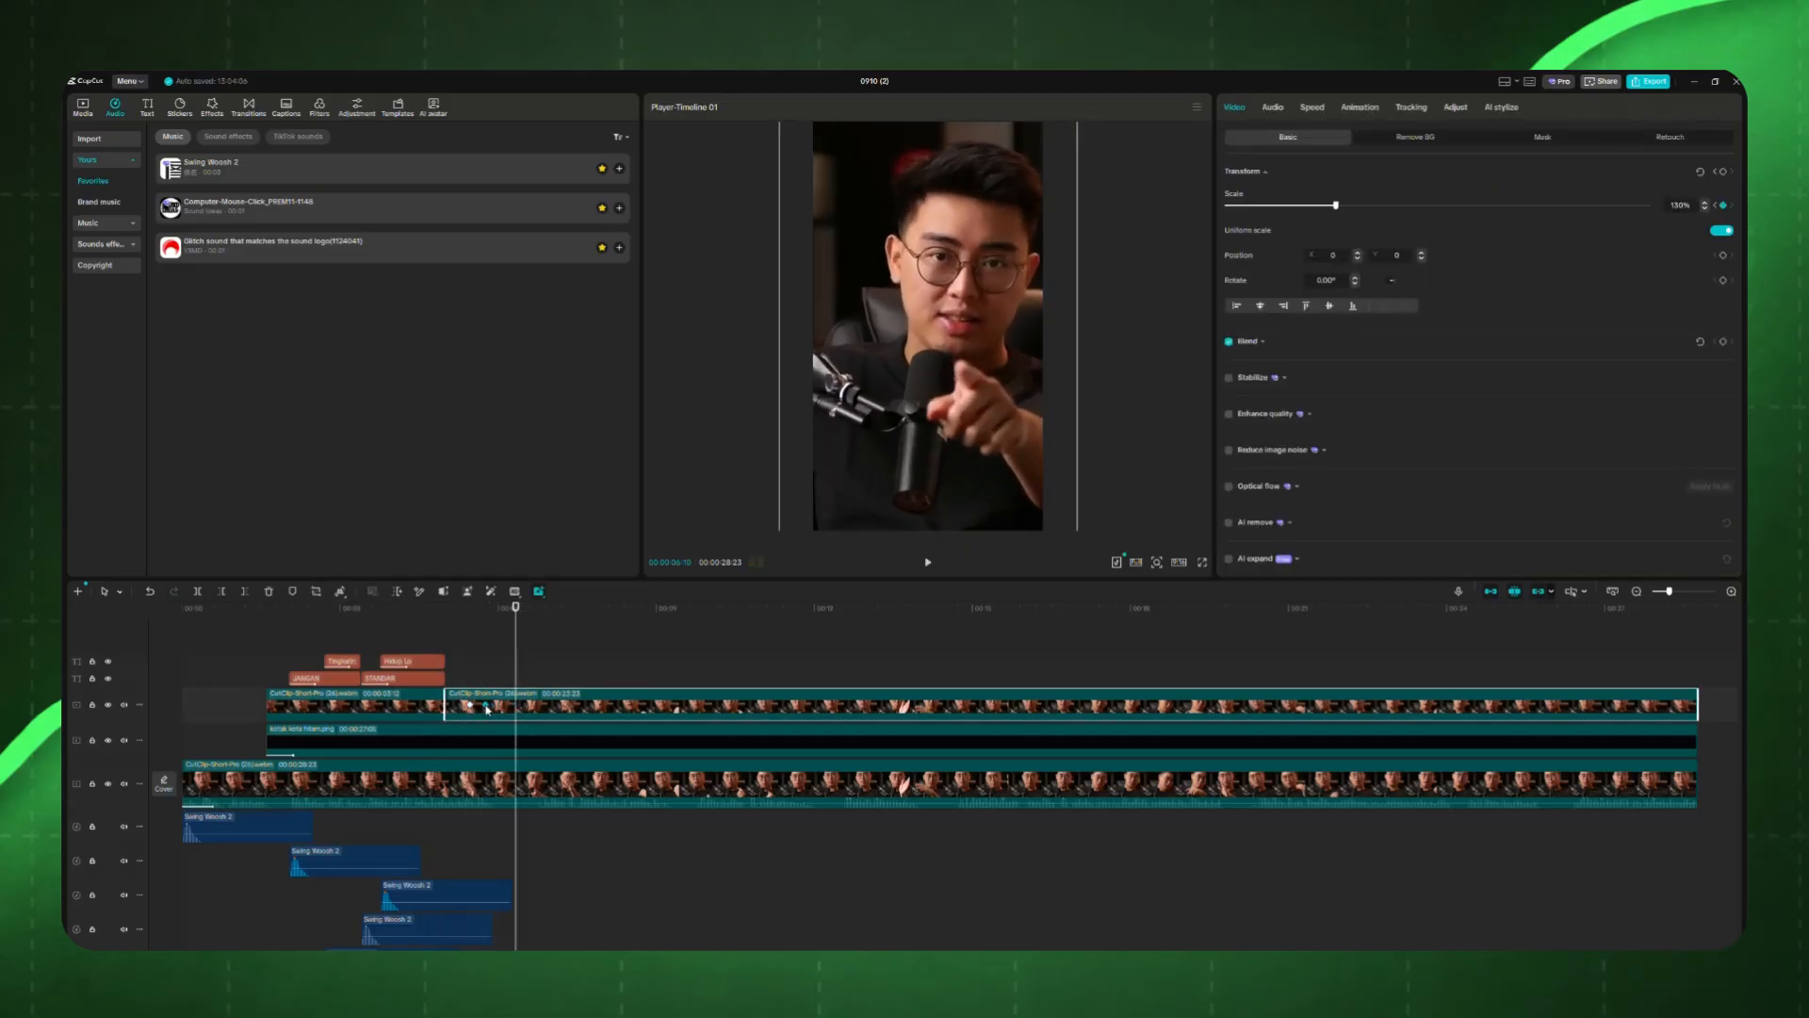
left_click(448, 644)
key("space")
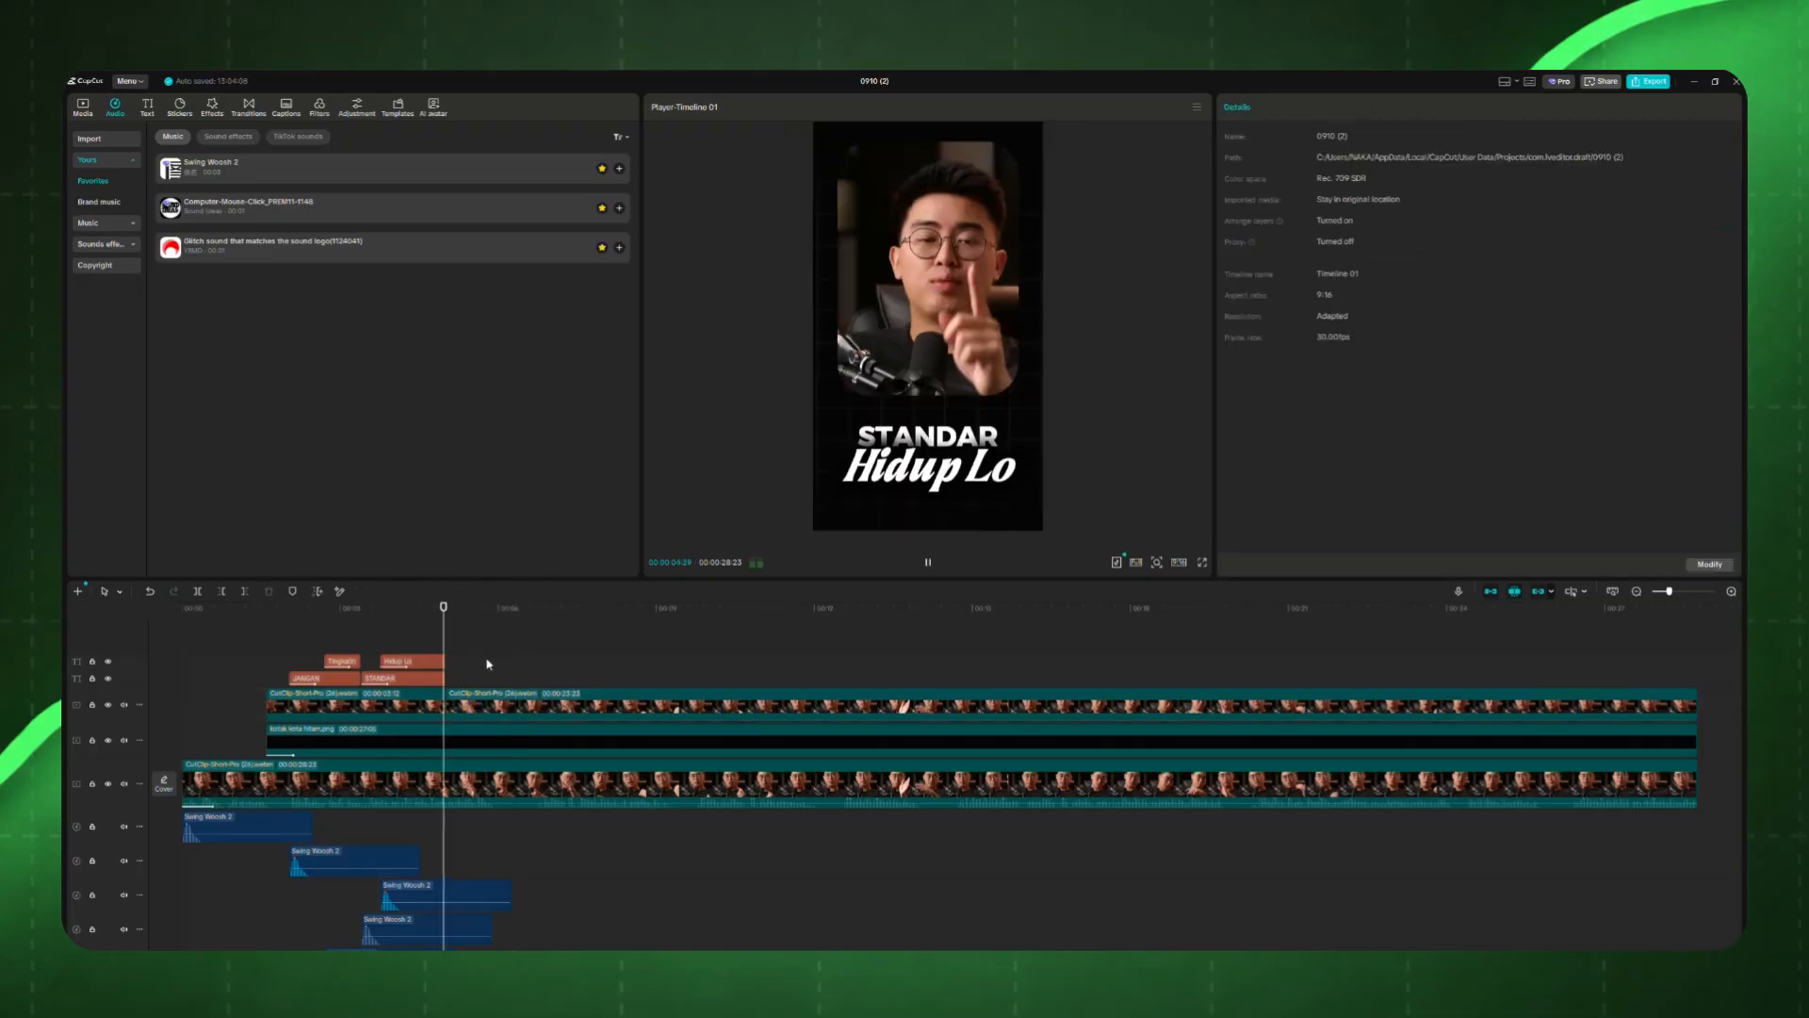
key("space")
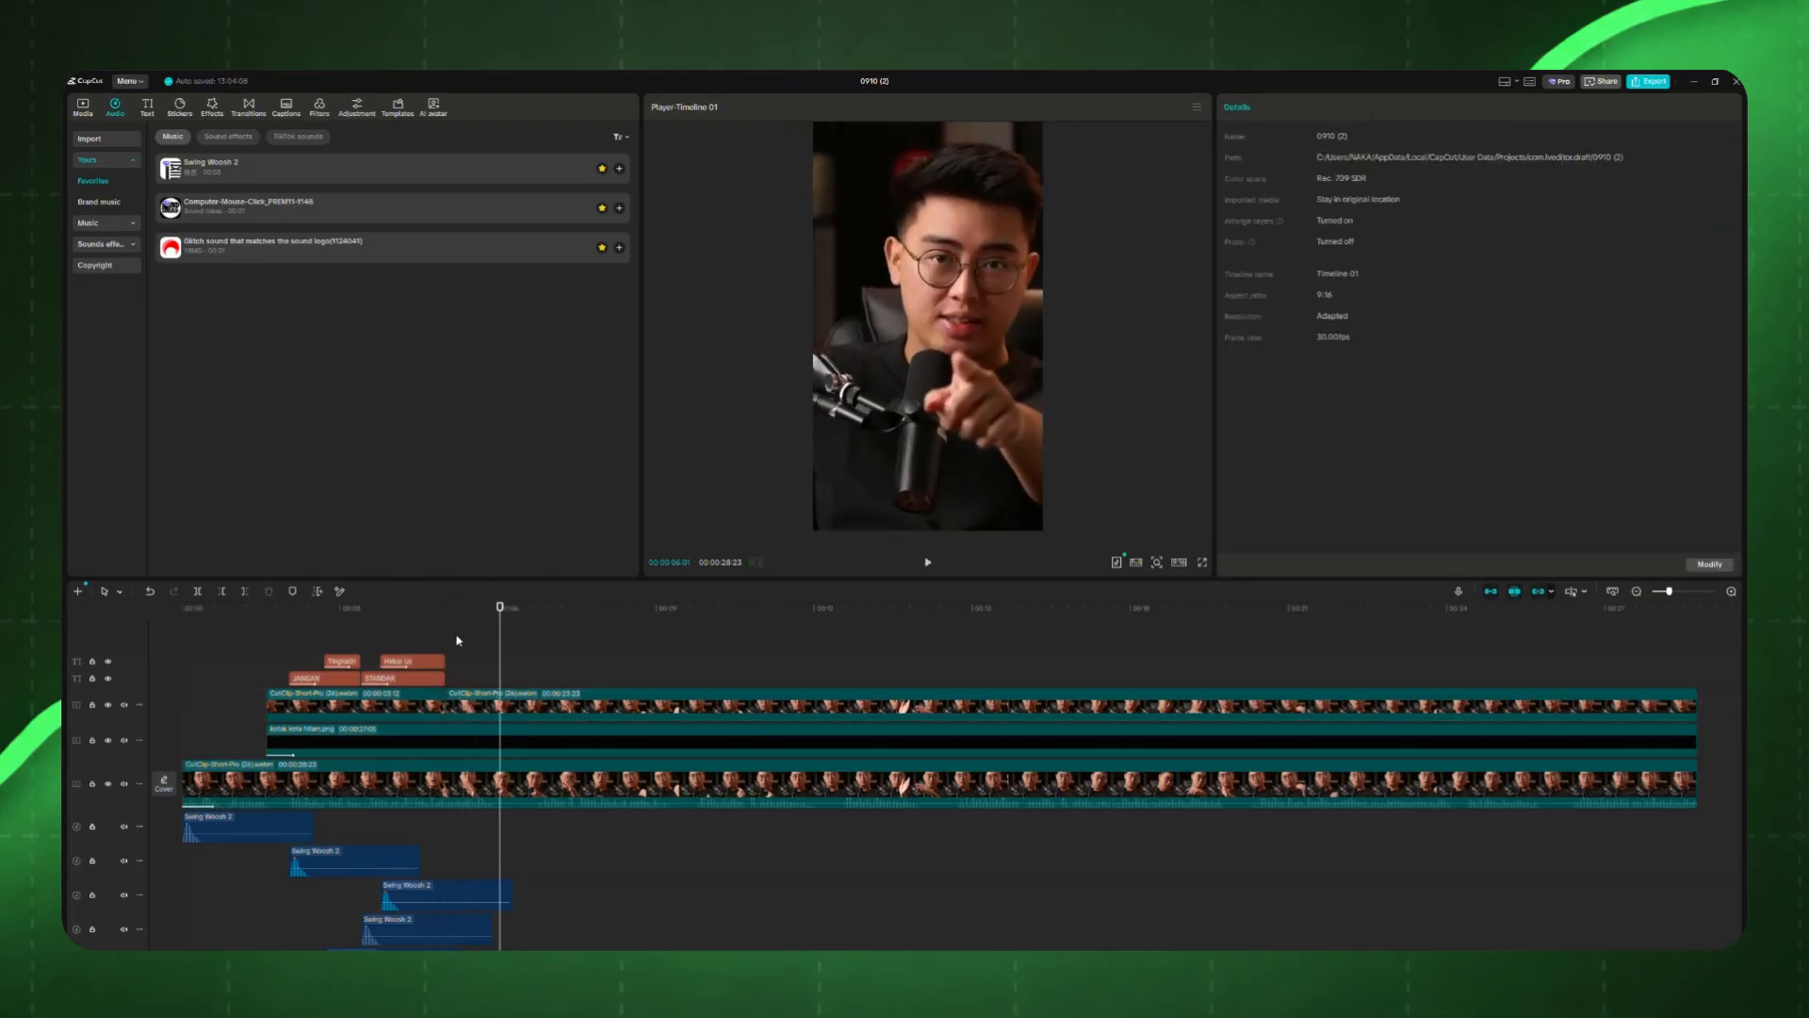
Step: Copy the STANDAR and Hidup Lo text clips and paste them just after the split, over the full-frame video
left_click_drag(500, 620, 456, 621)
left_click(414, 661)
left_click(430, 679, "ctrl")
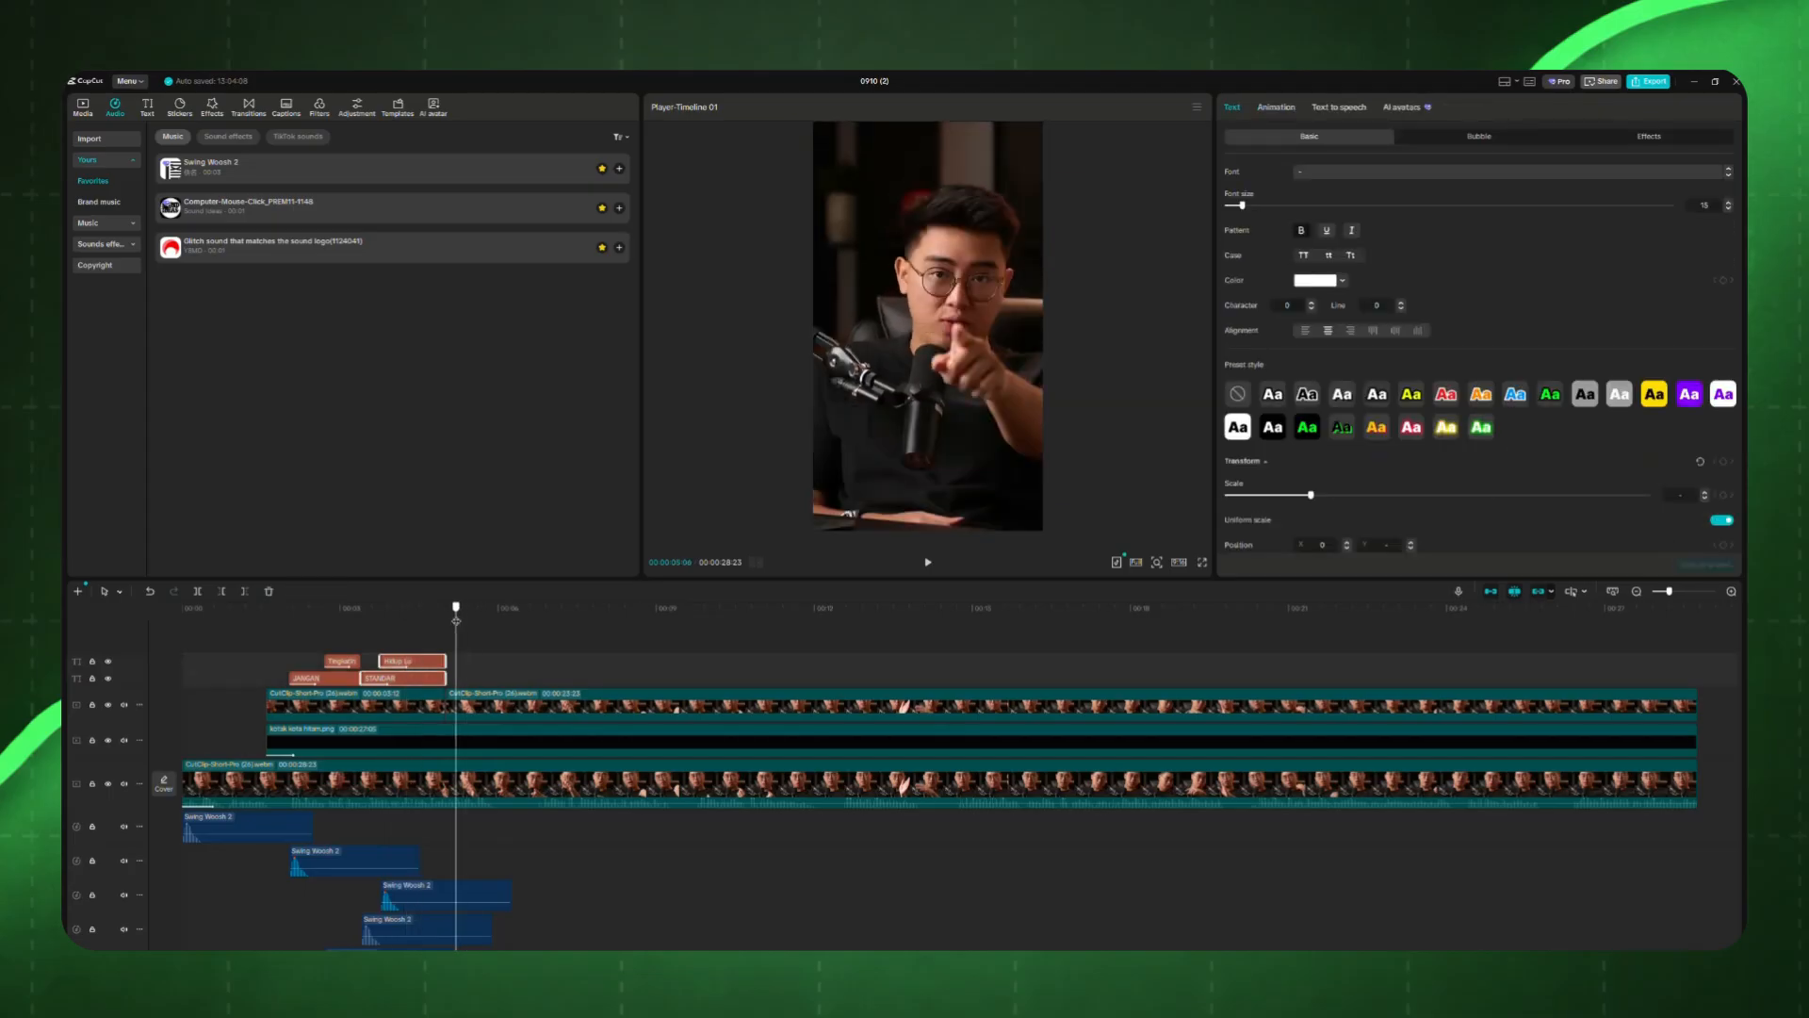
key("ctrl+c")
key("ctrl+v")
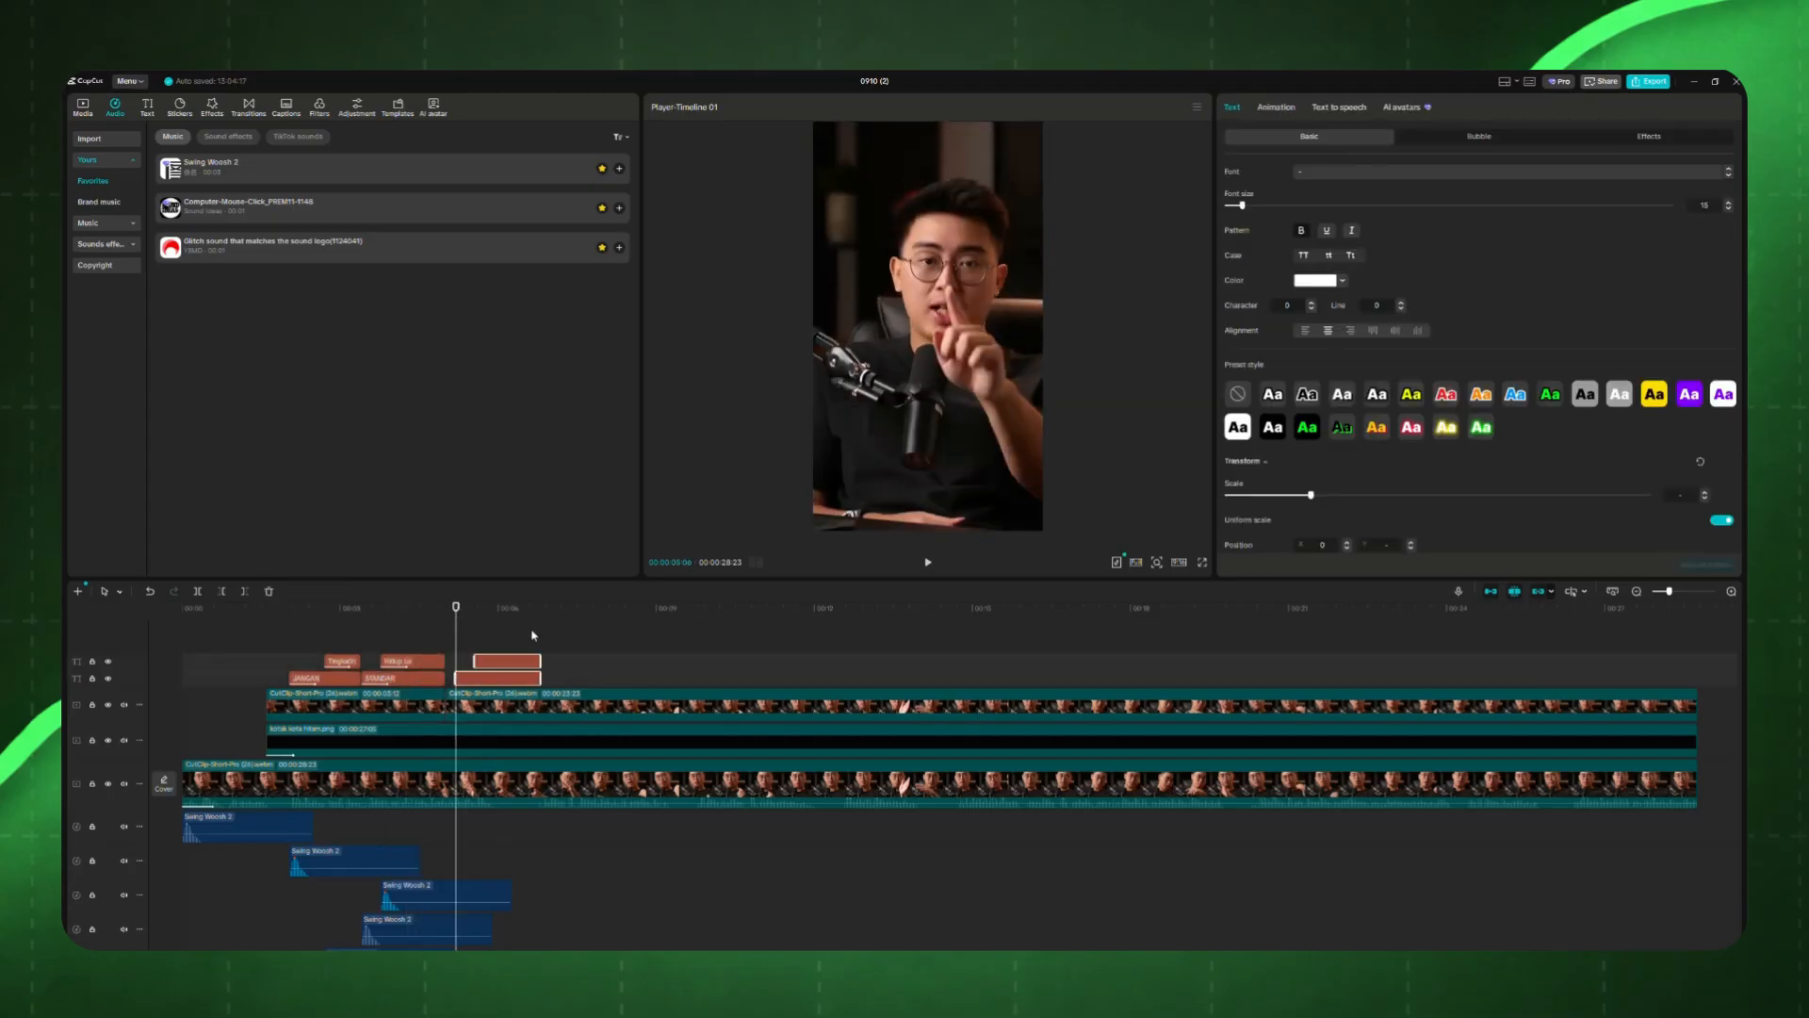
key("space")
key("space")
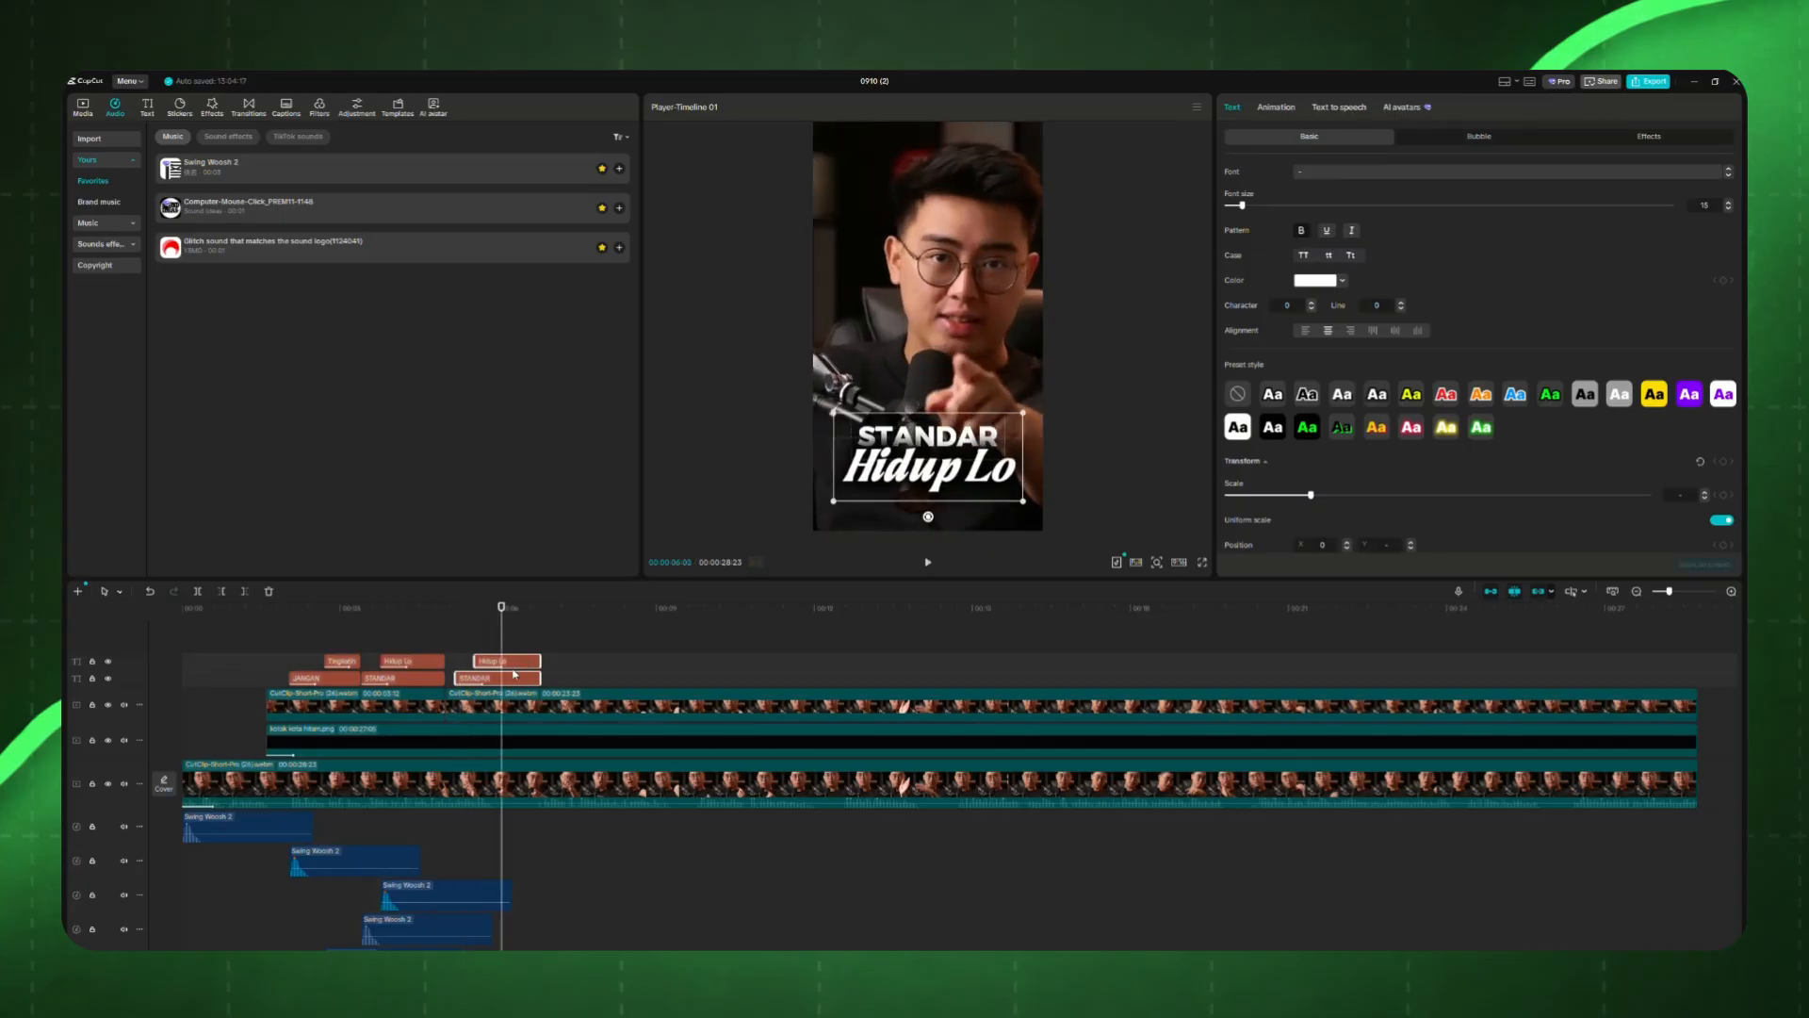
Step: Change the wording of the copied STANDAR text to GARIS
left_click(505, 677)
left_click_drag(1272, 170, 1185, 175)
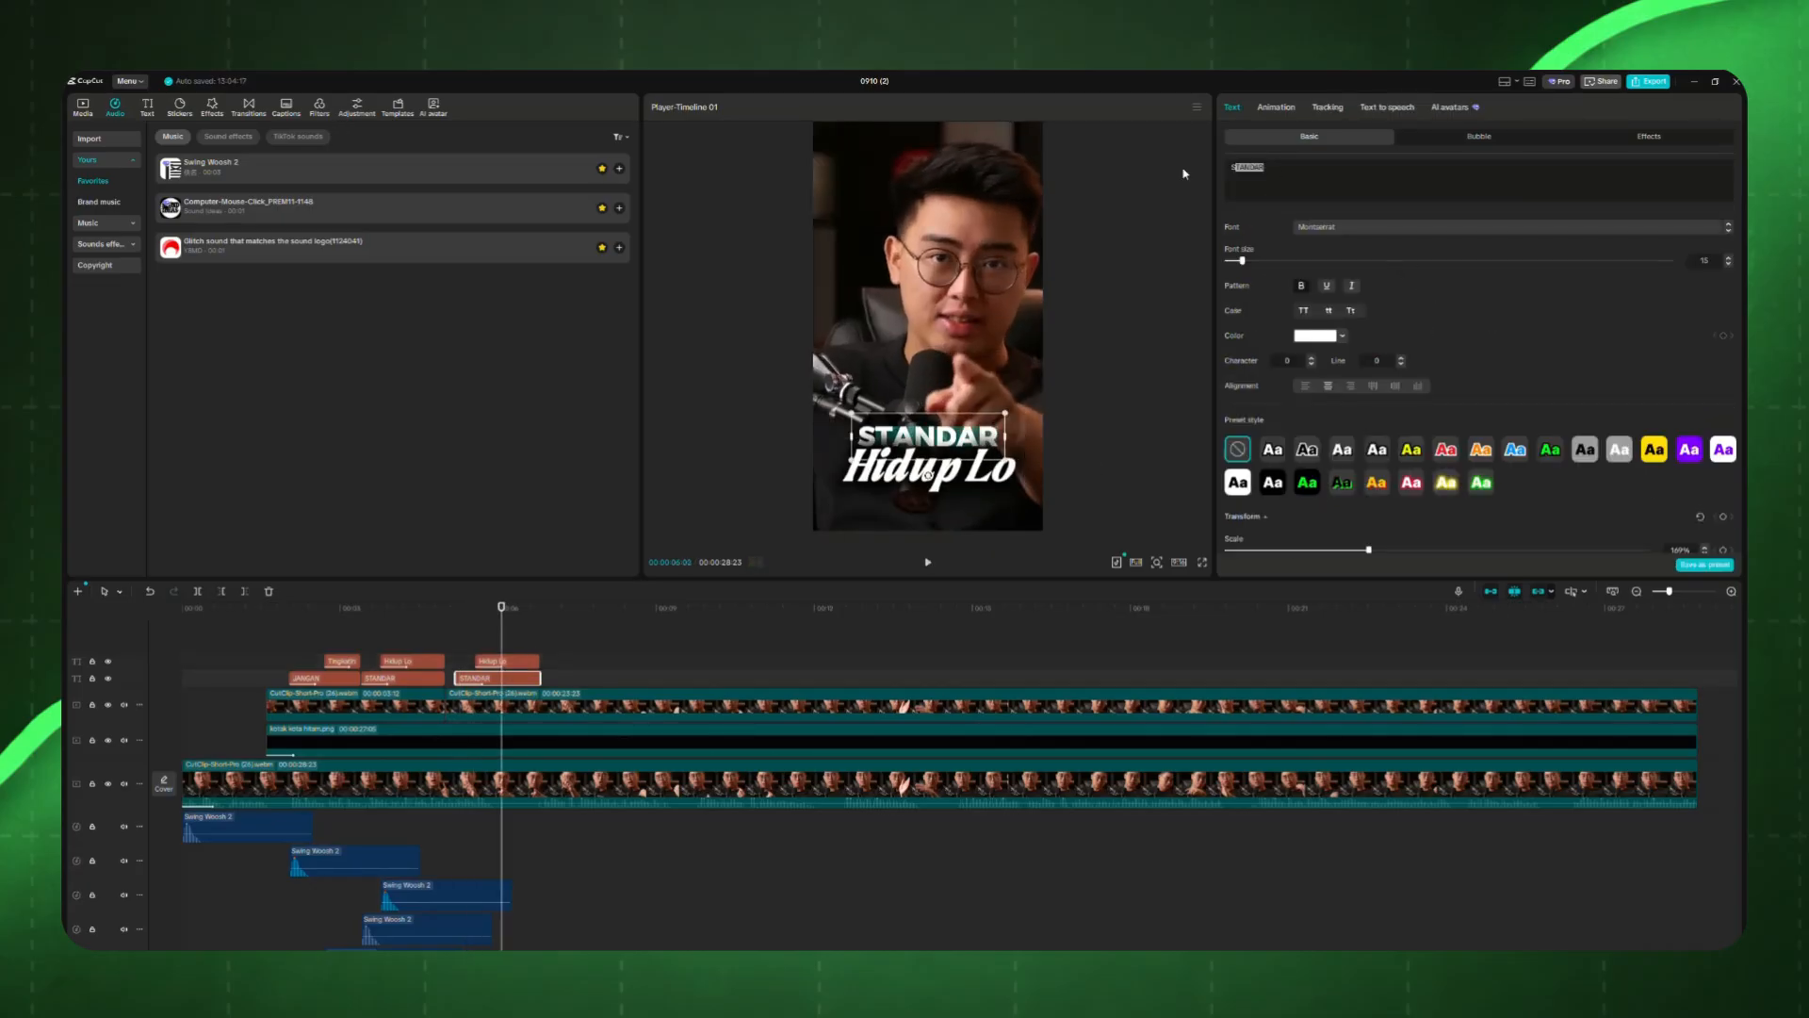
type("GARIS")
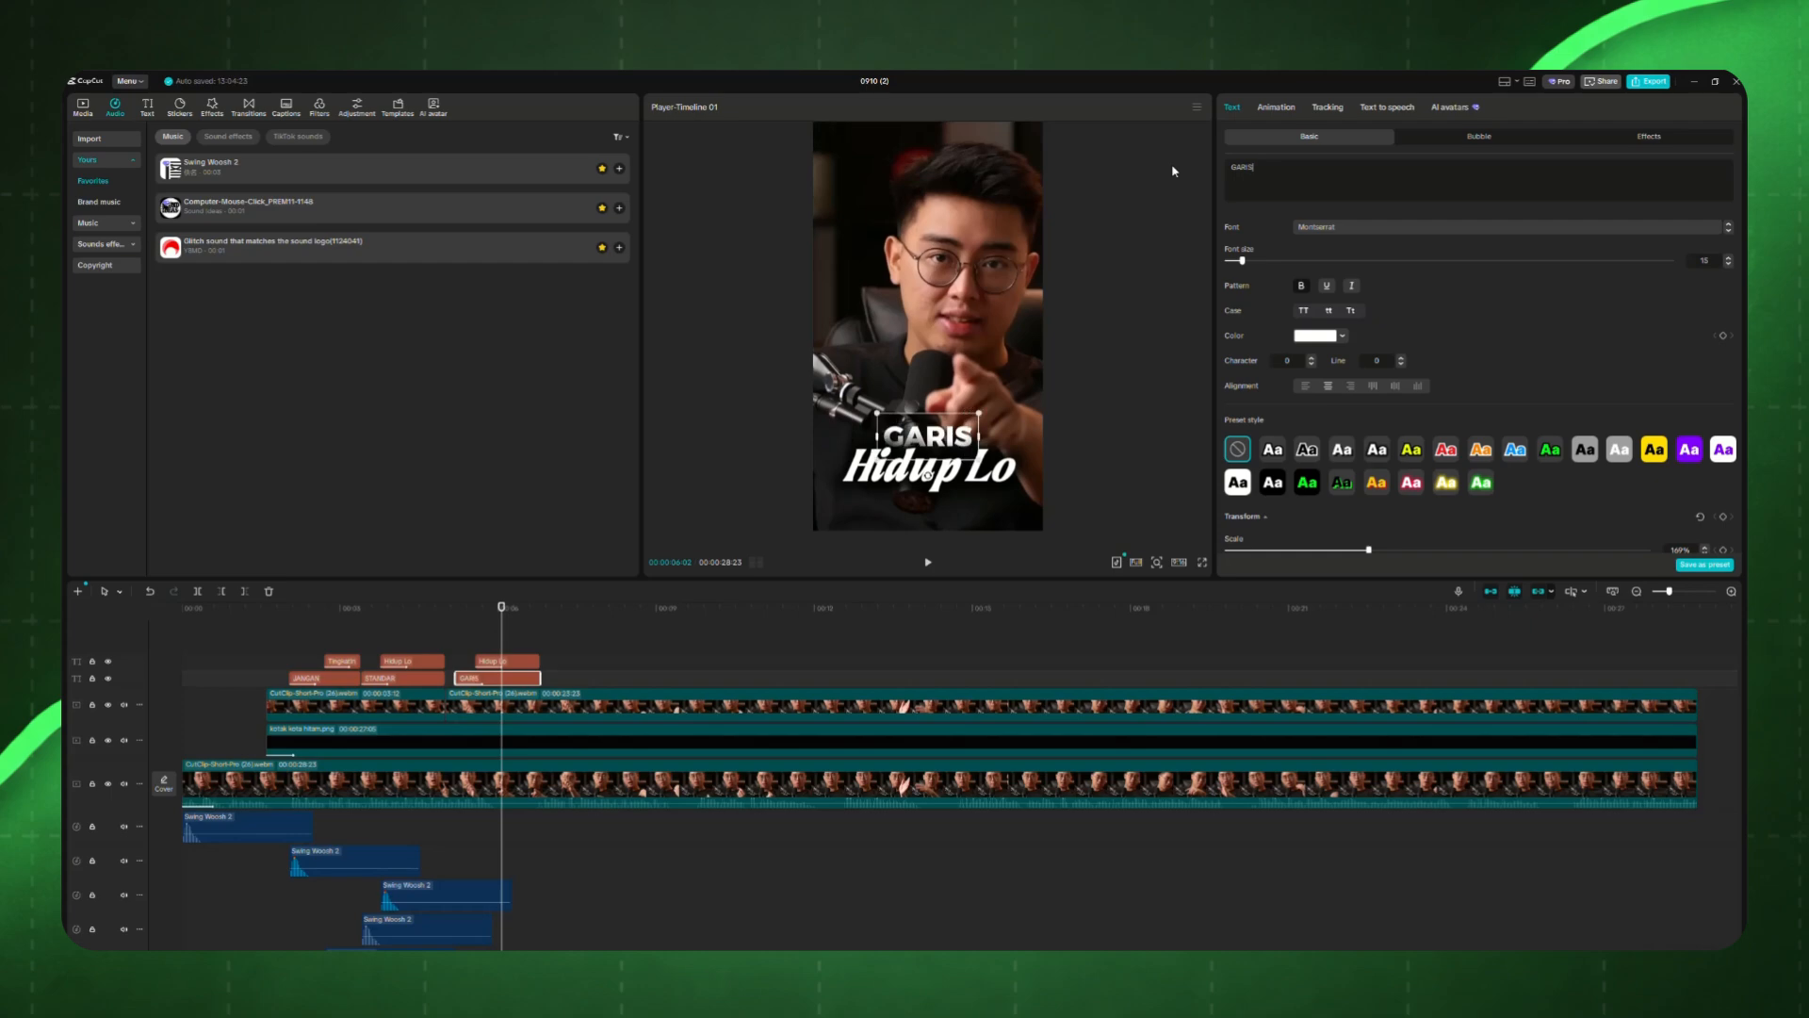
Step: Change the copied Hidup Lo text to Finish and enlarge it slightly beneath GARIS
left_click(517, 660)
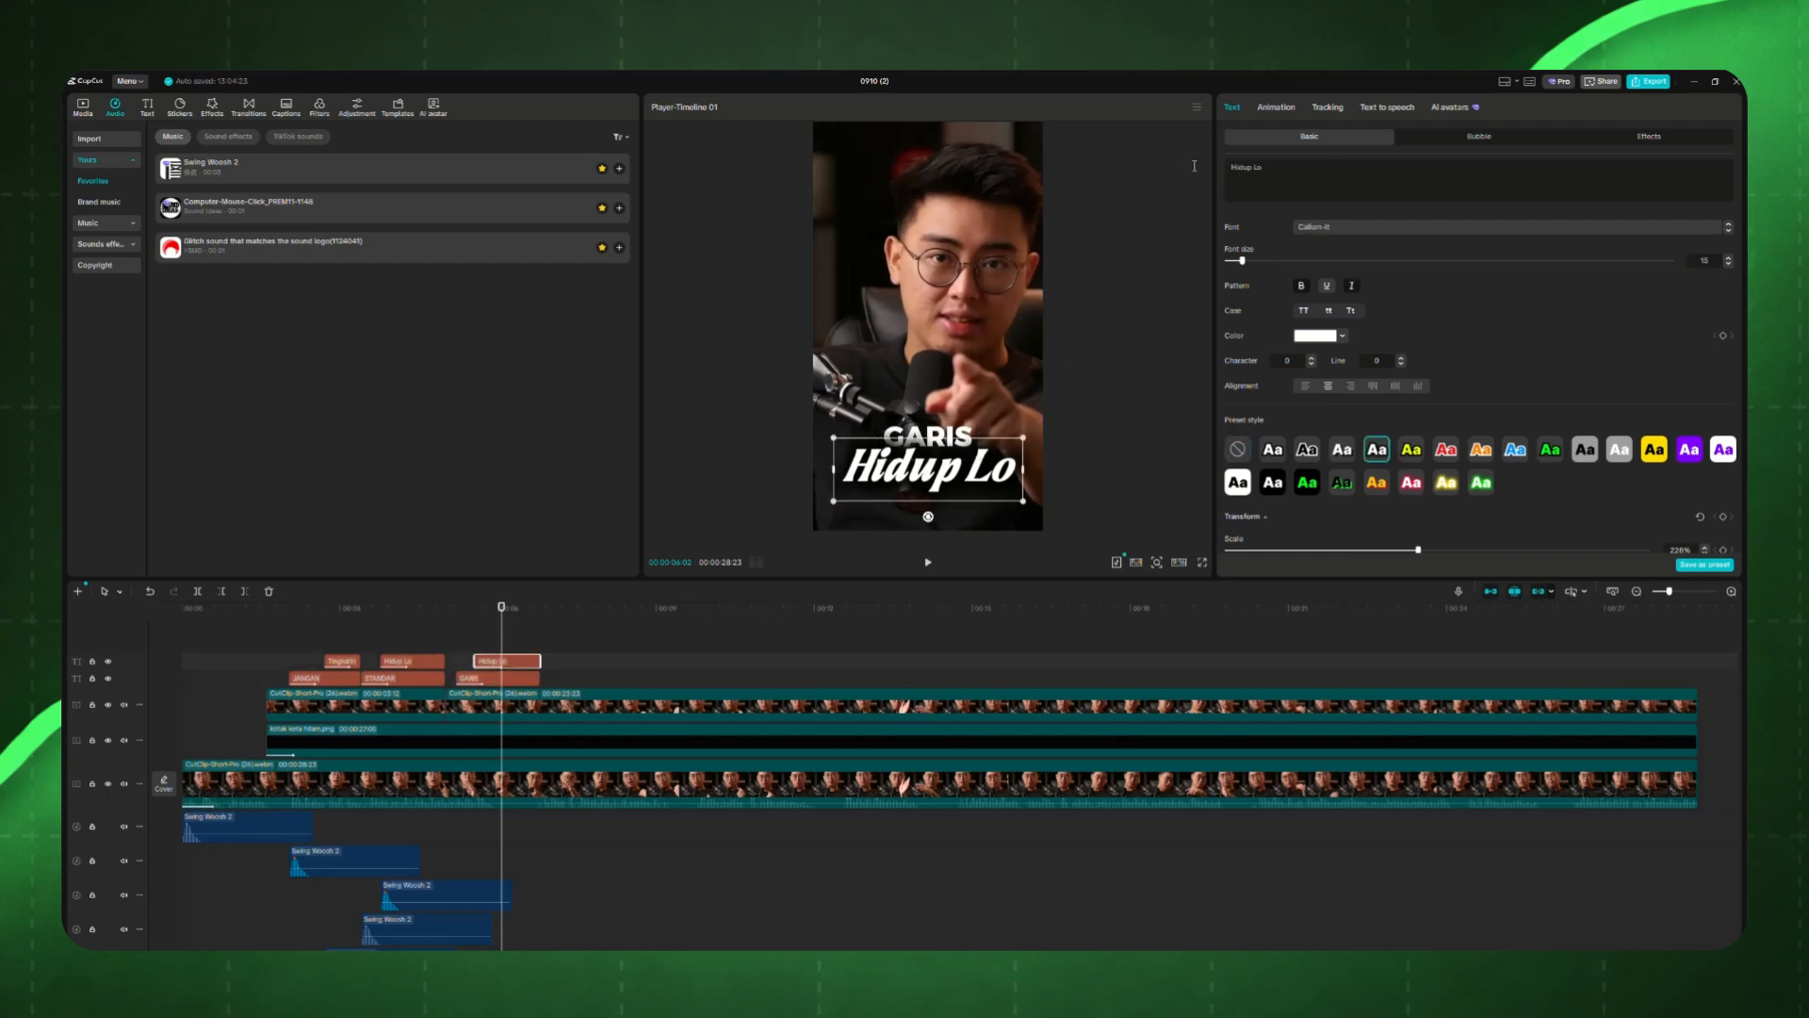
left_click_drag(1267, 168, 1183, 174)
type("Finish")
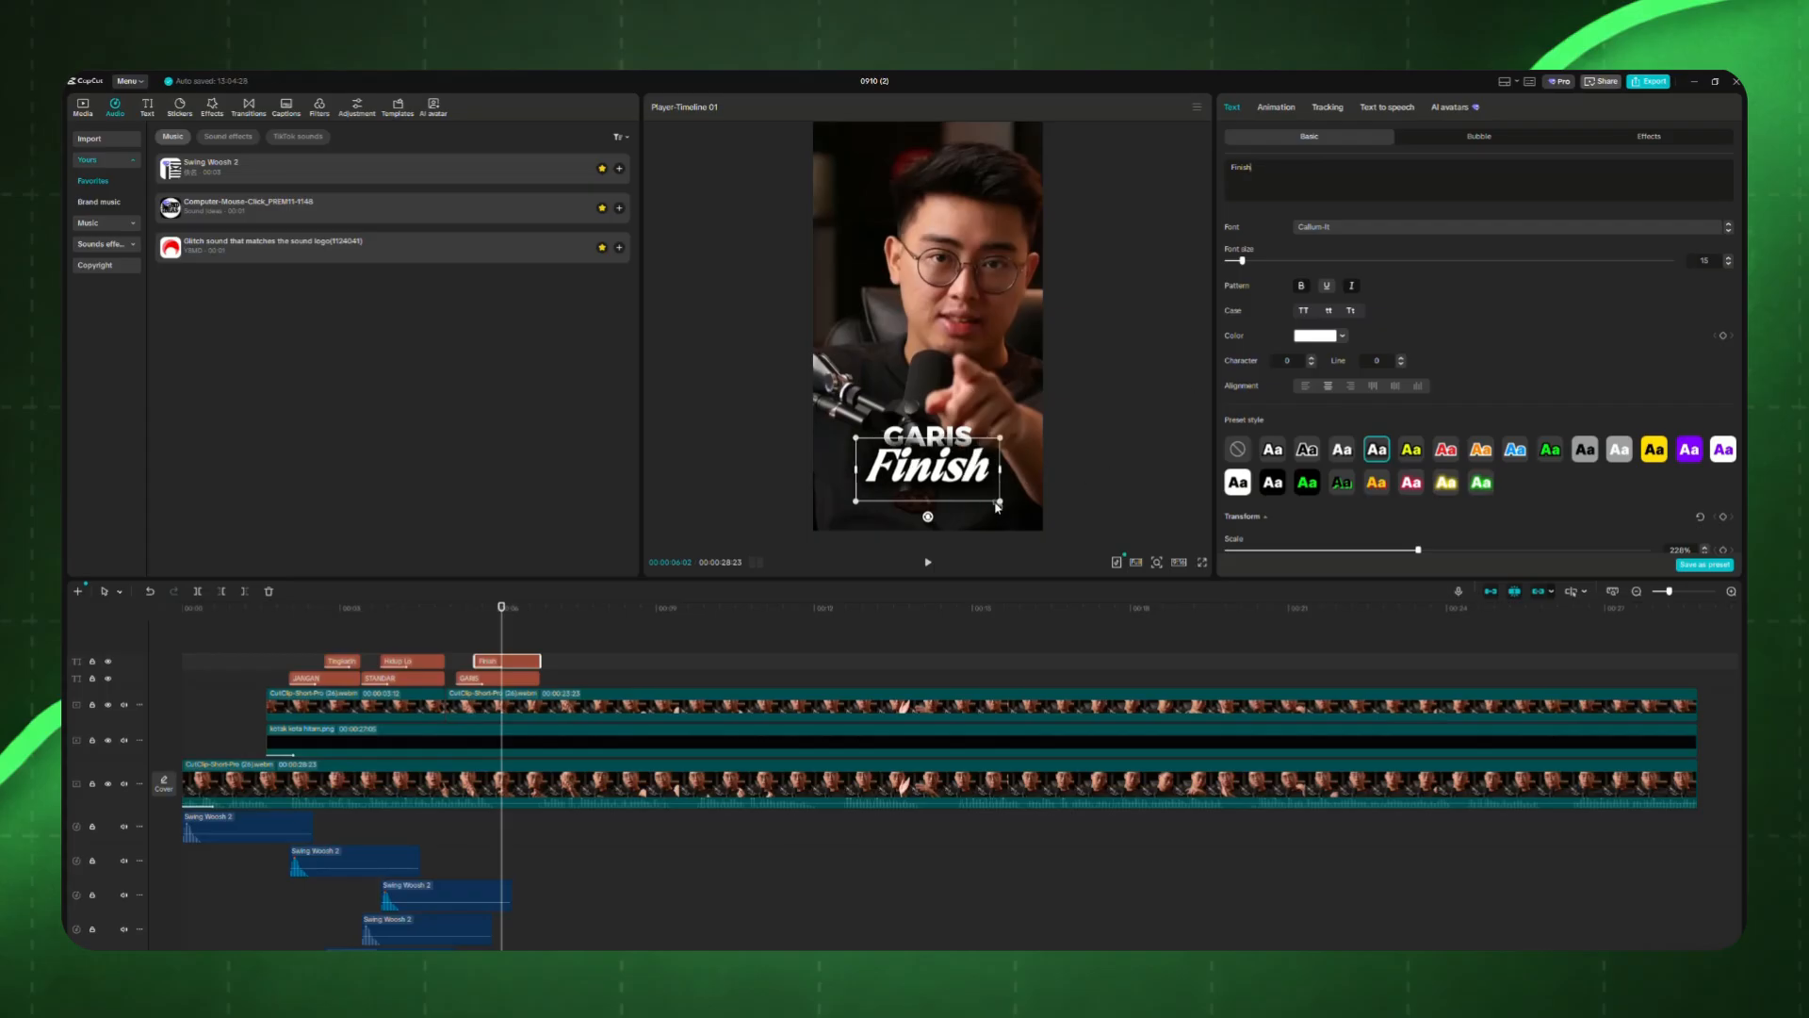
mouse_move(997, 507)
left_mouse_down()
mouse_move(1018, 520)
mouse_move(1002, 484)
left_mouse_up()
Step: Play the sequence from the beginning to check the GARIS and Finish texts over the zoomed video
left_click_drag(445, 620, 255, 618)
key("space")
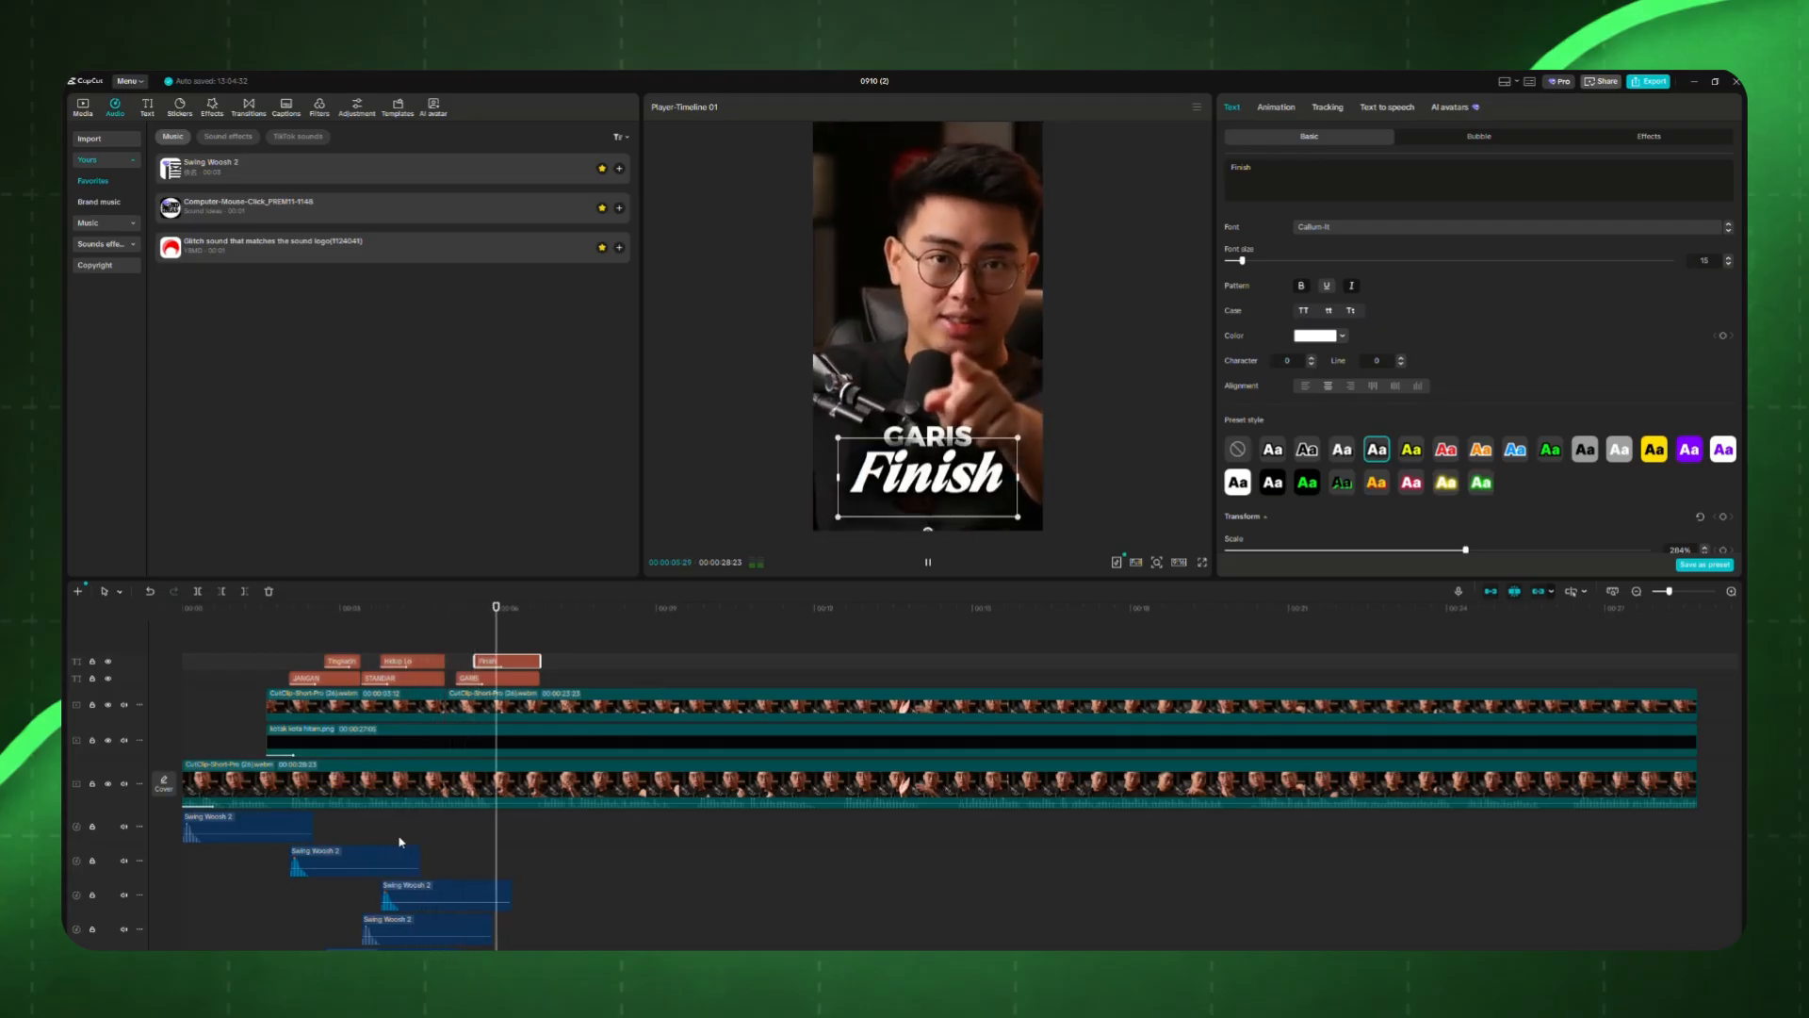
key("space")
left_click(491, 837)
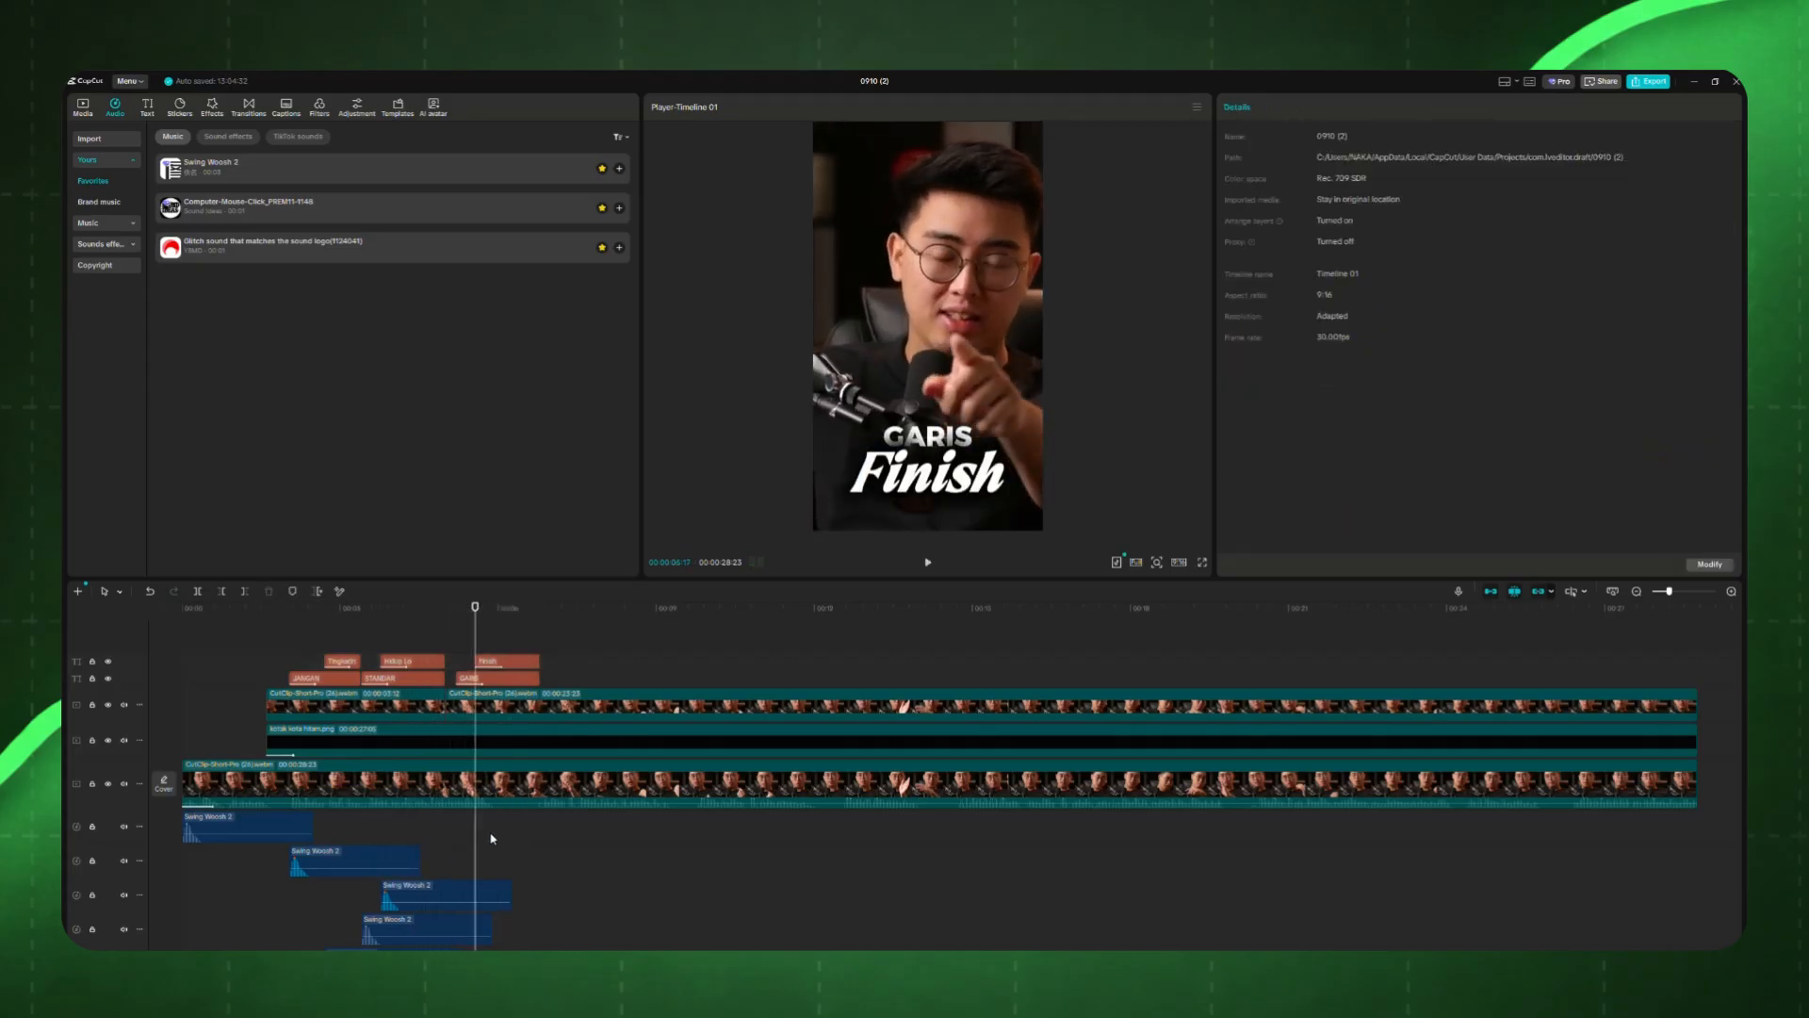
key("Home")
key("space")
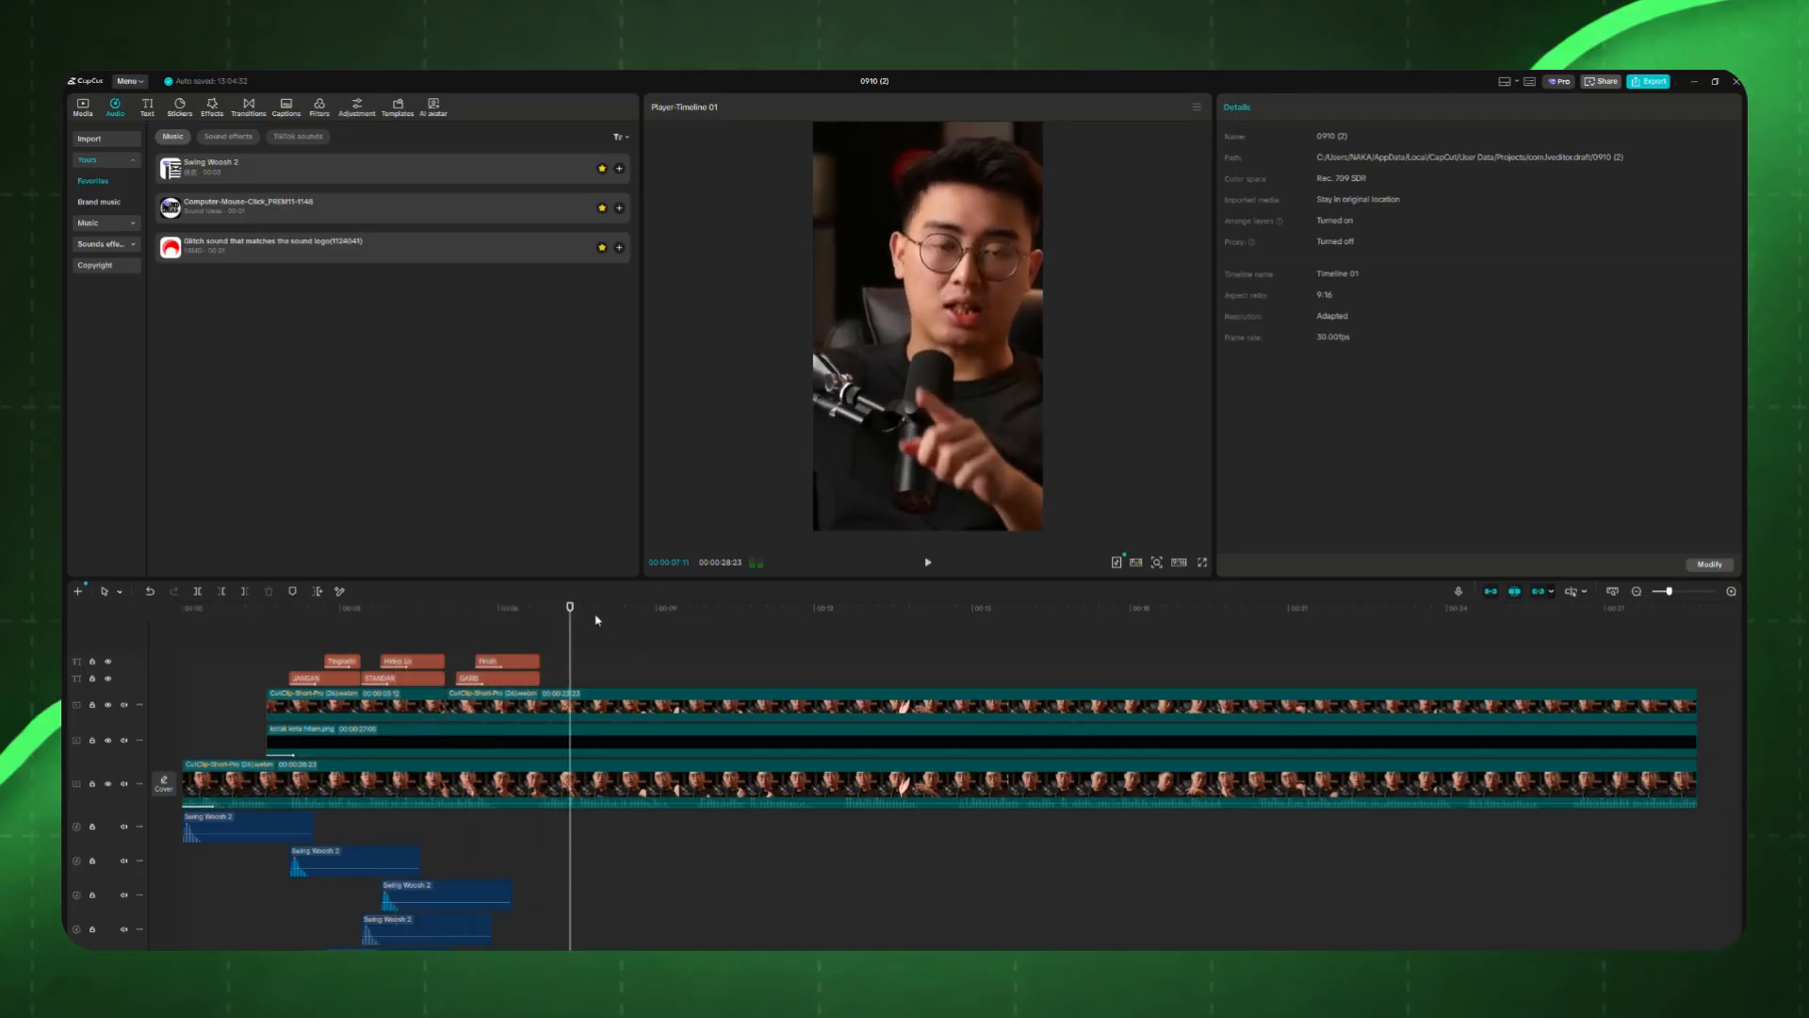
Step: Copy the Swing Woosh 2 sounds to line up with the GARIS and Finish texts, and play that section
left_click(457, 613)
left_click(456, 613)
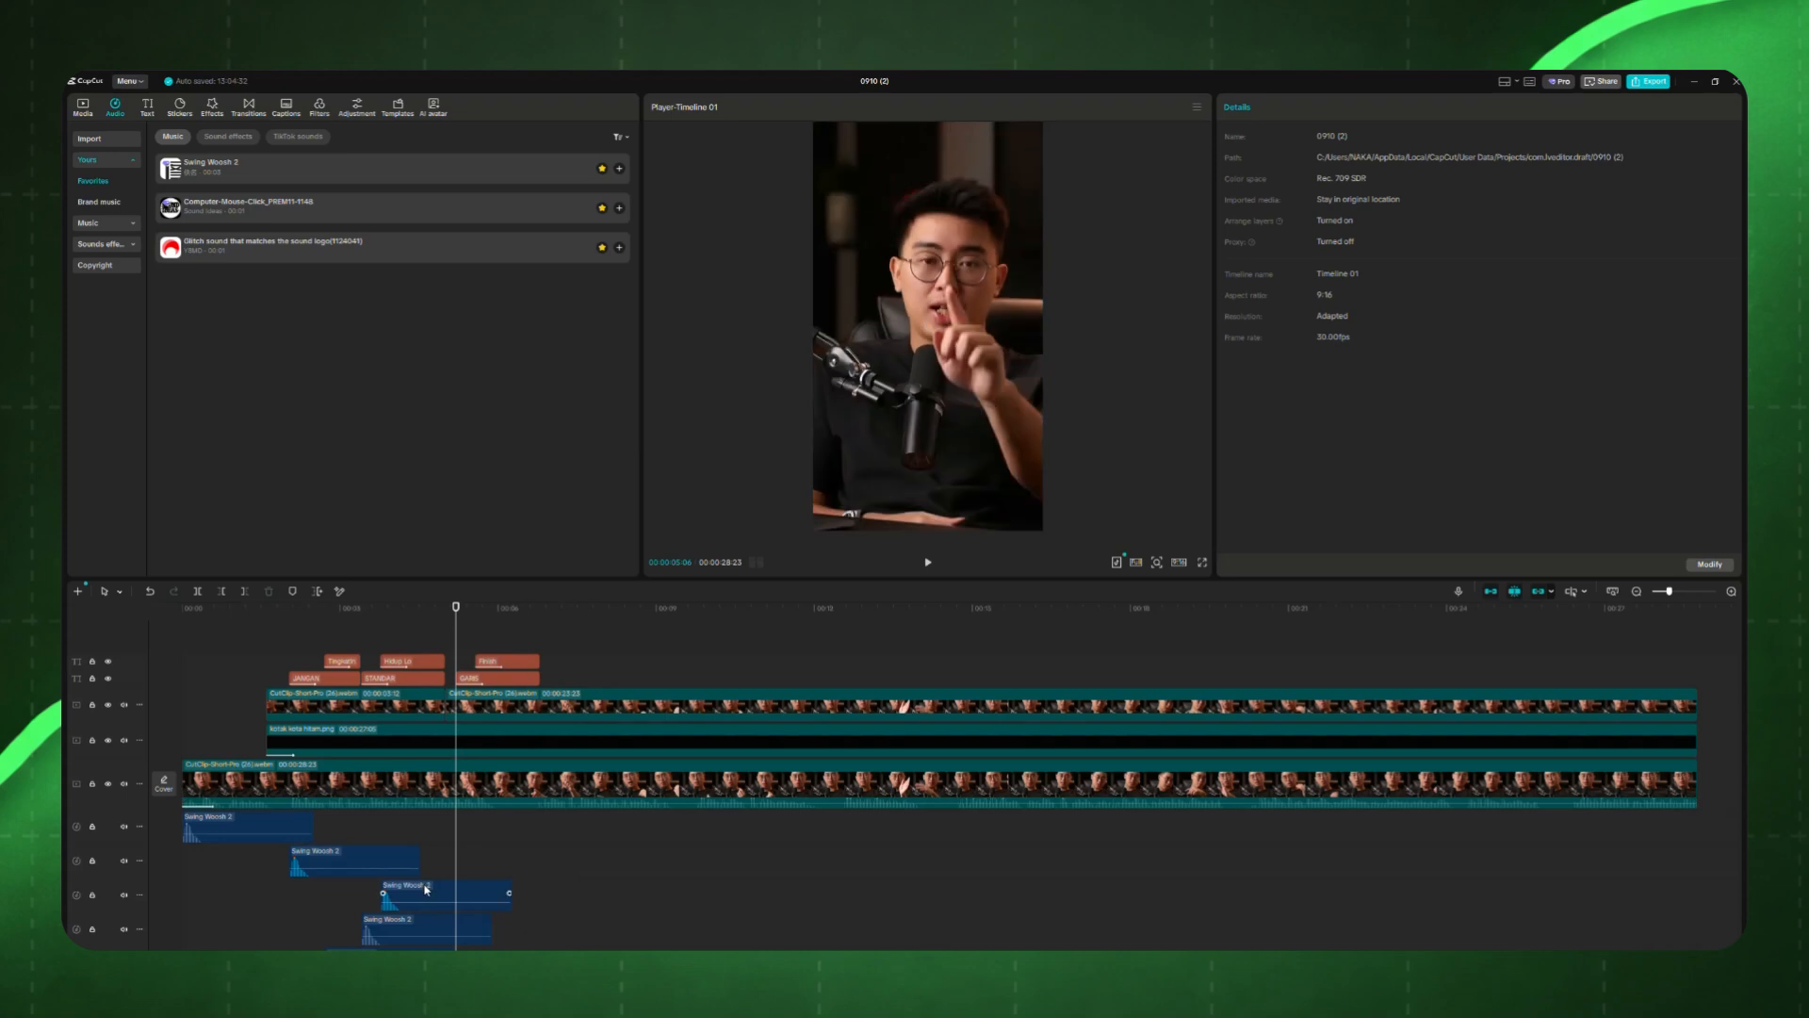
left_click_drag(471, 928, 518, 928)
left_click(447, 614)
key("space")
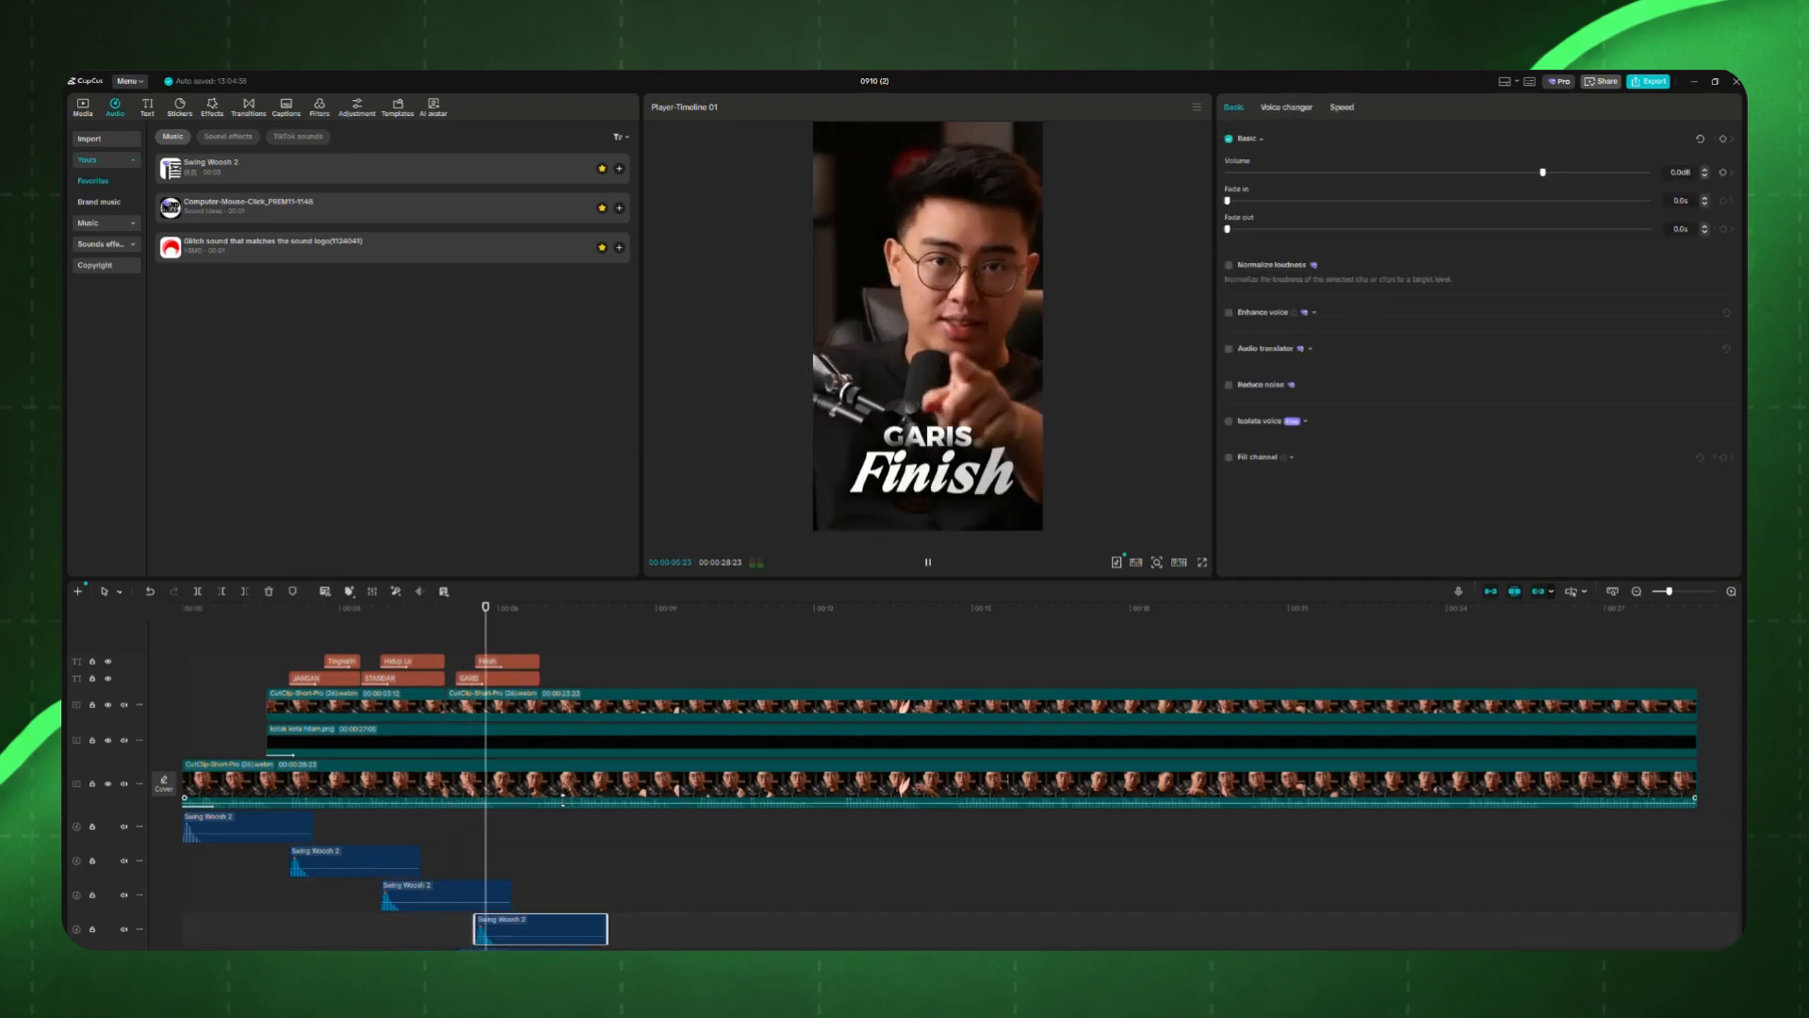
left_click(469, 613)
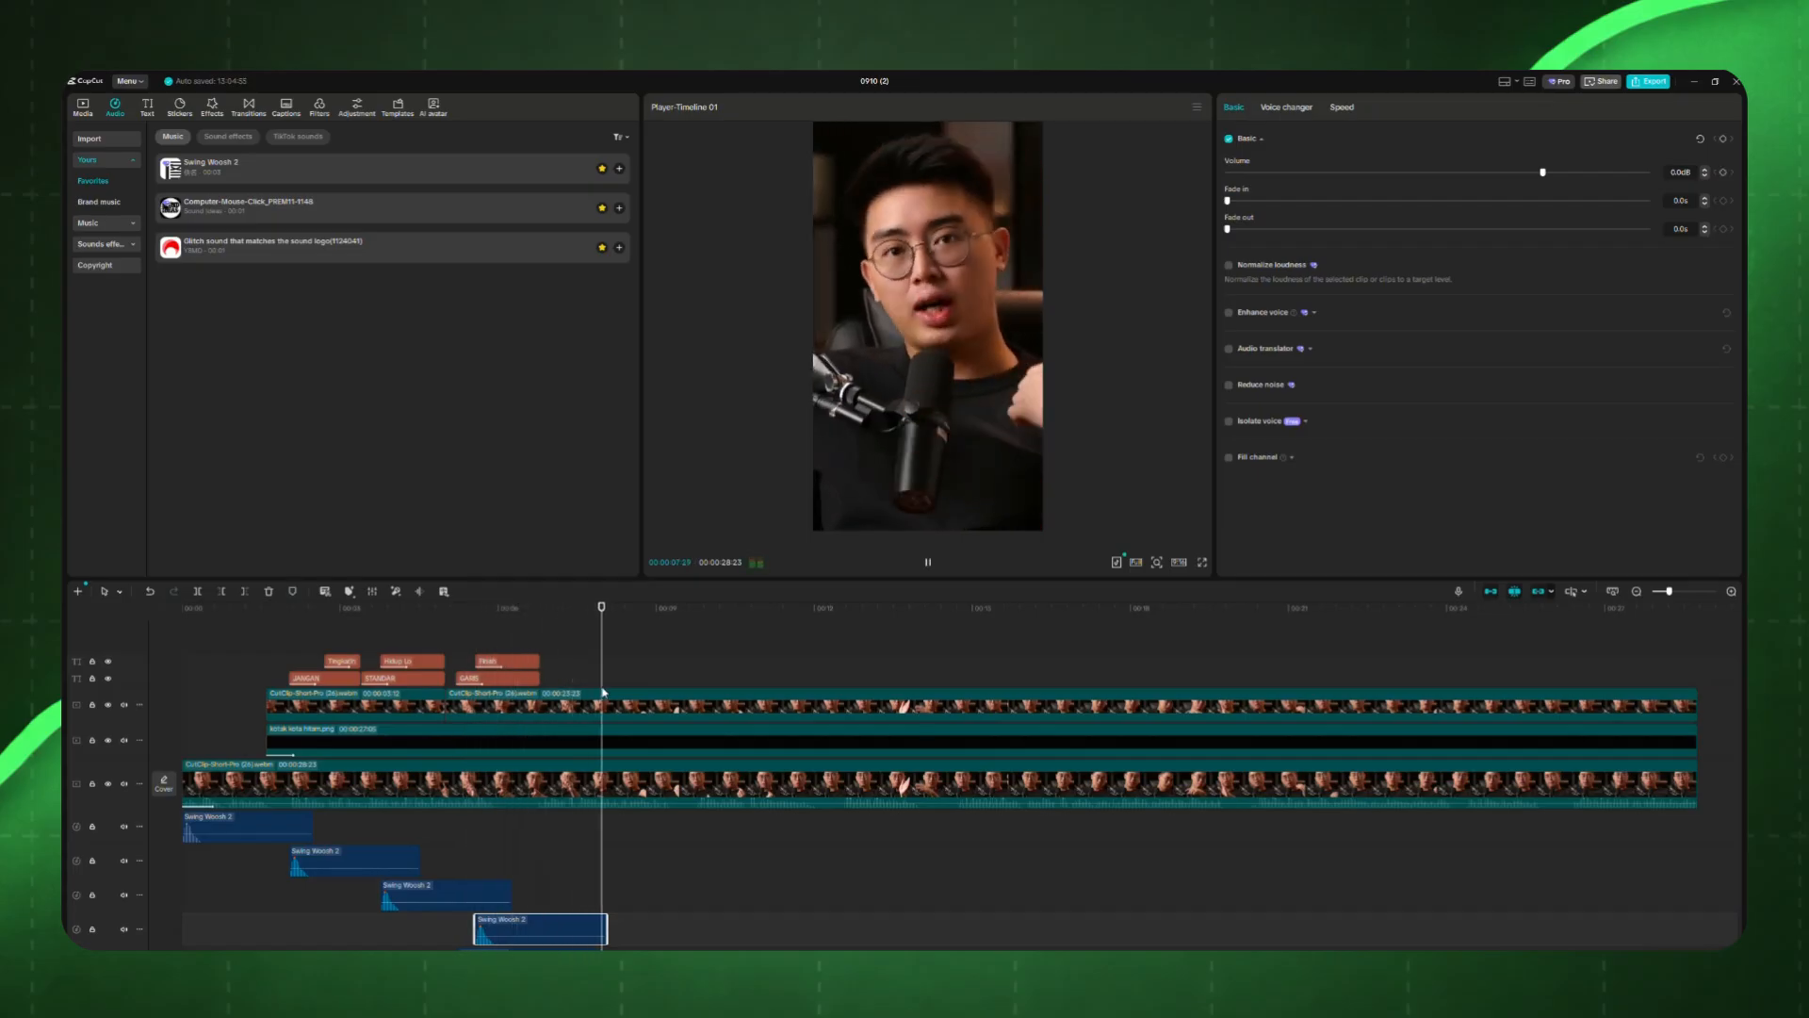
key("space")
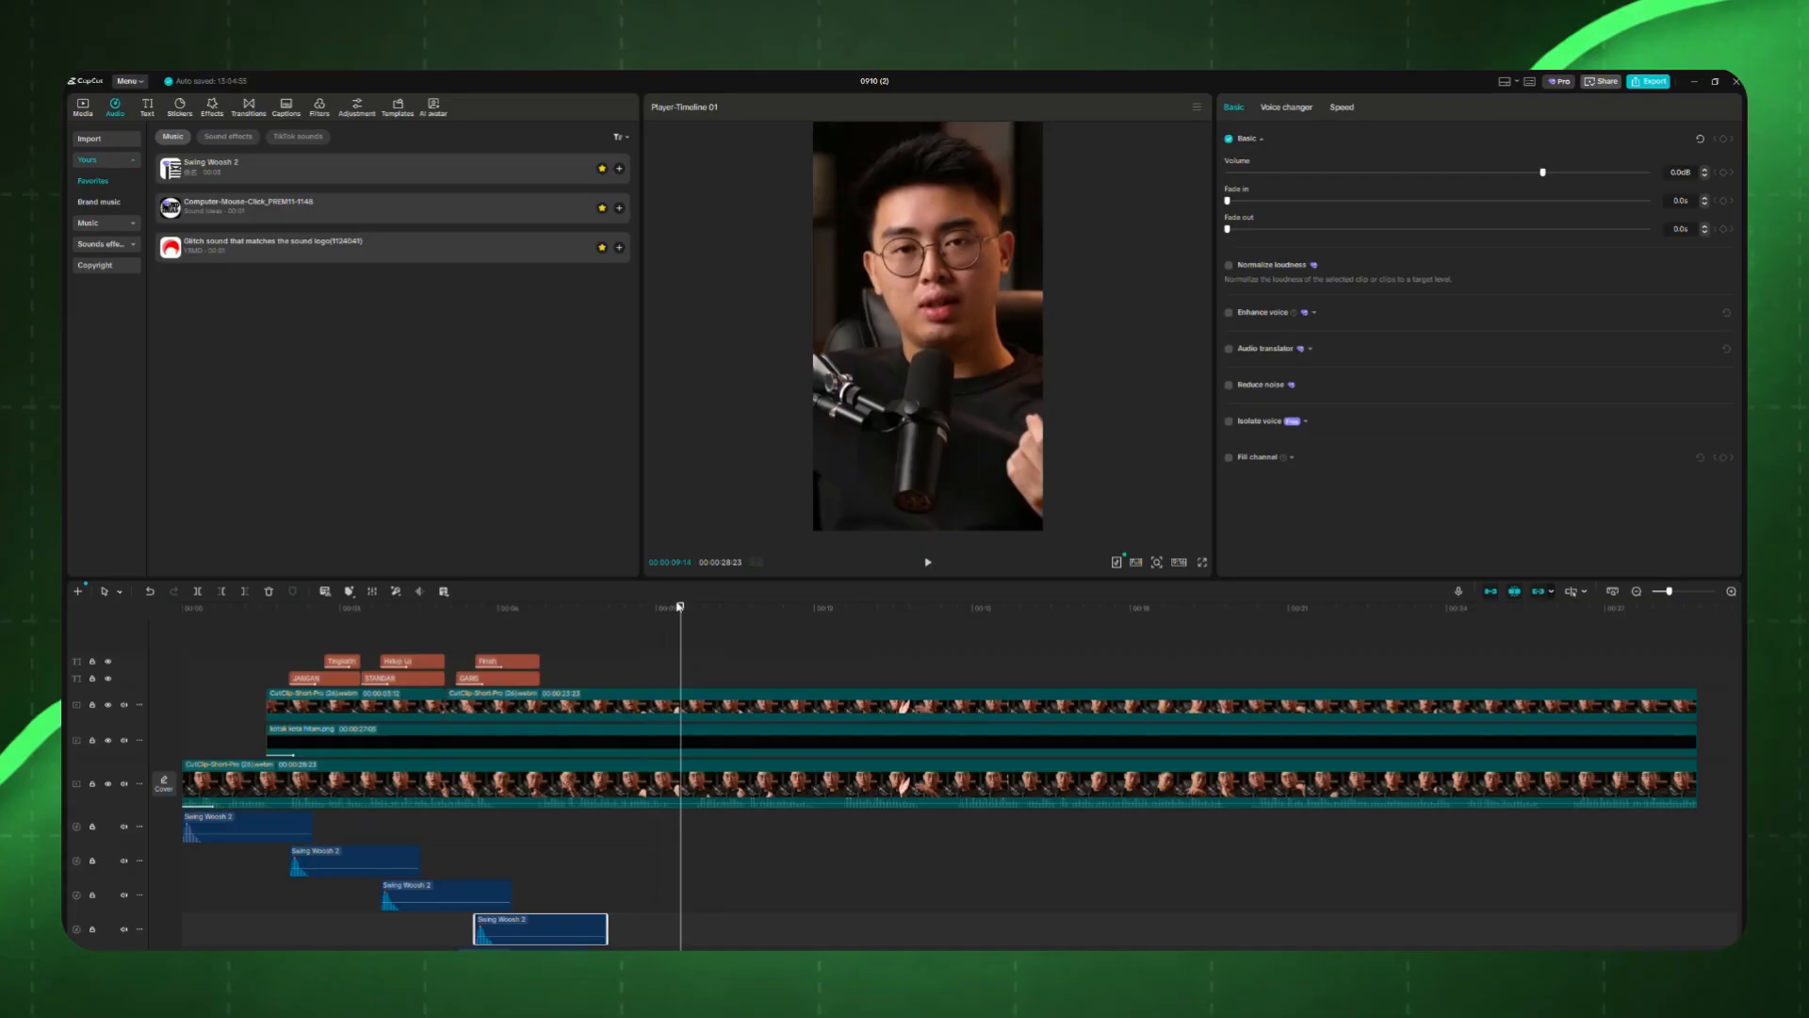
Step: Place the black grid image above the video at 00:00:07:00 and scale it up until it fills the vertical frame
left_click_drag(680, 607, 572, 606)
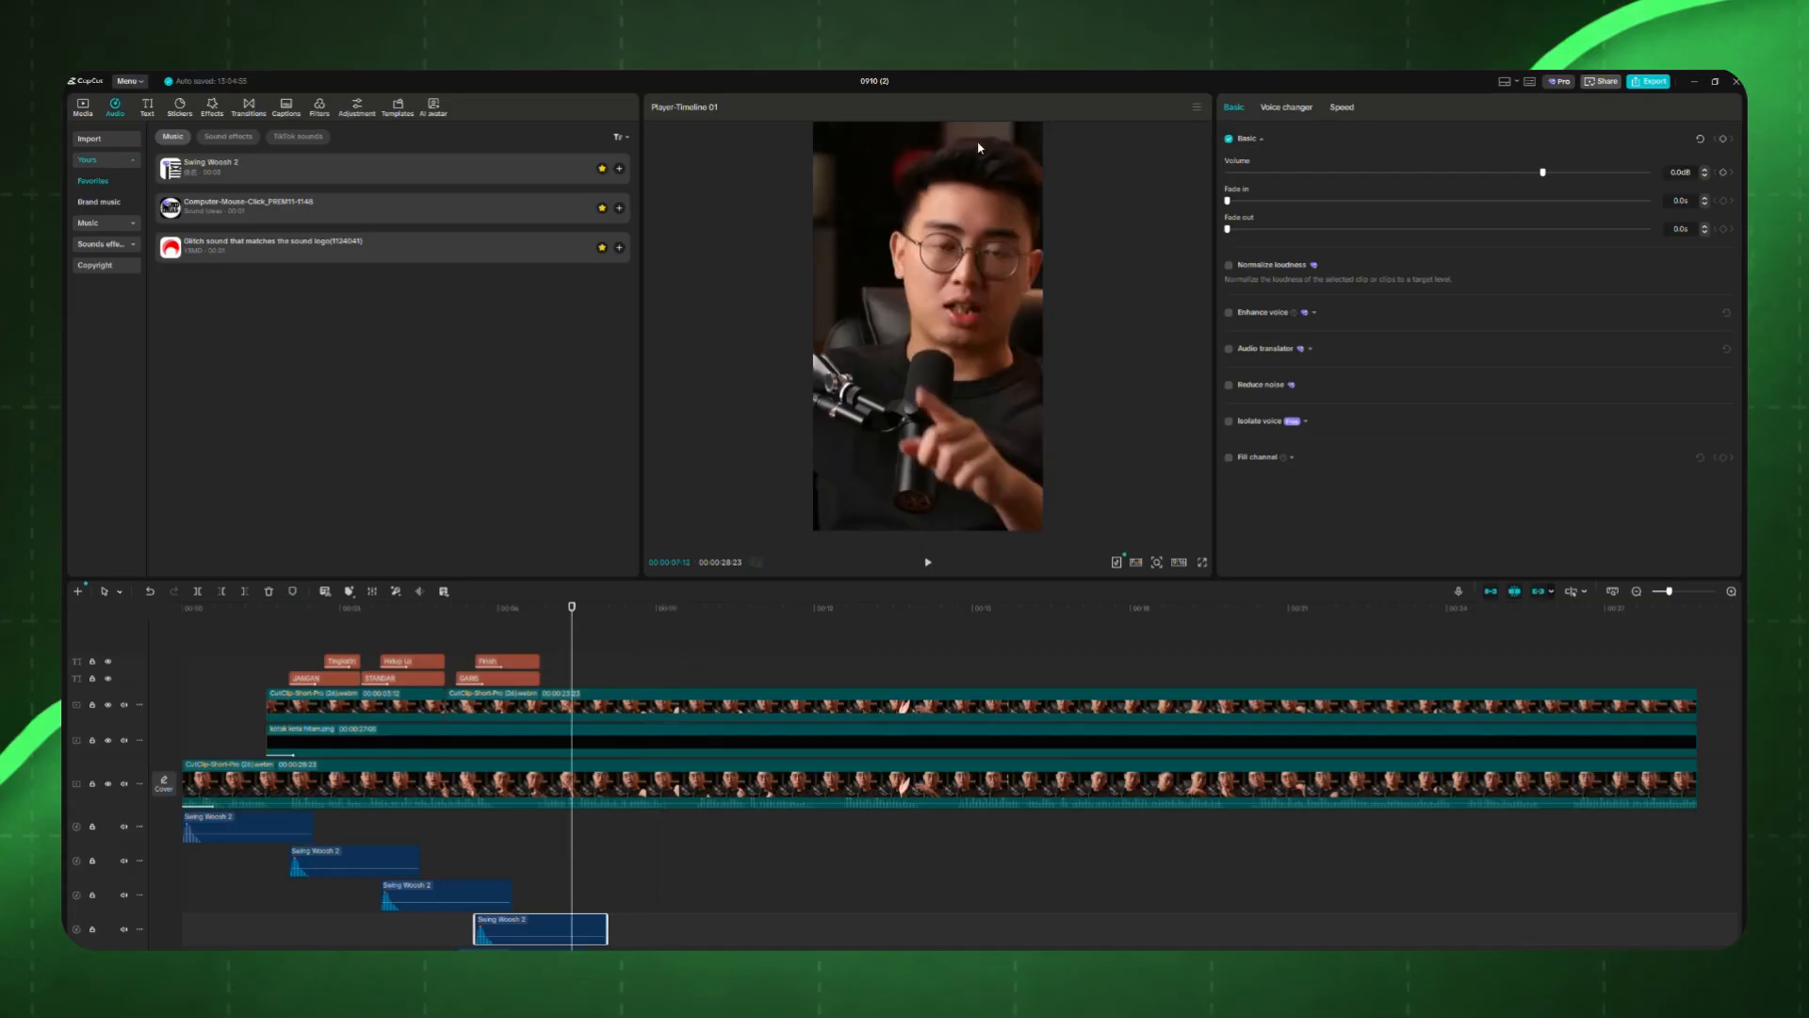
left_click(550, 623)
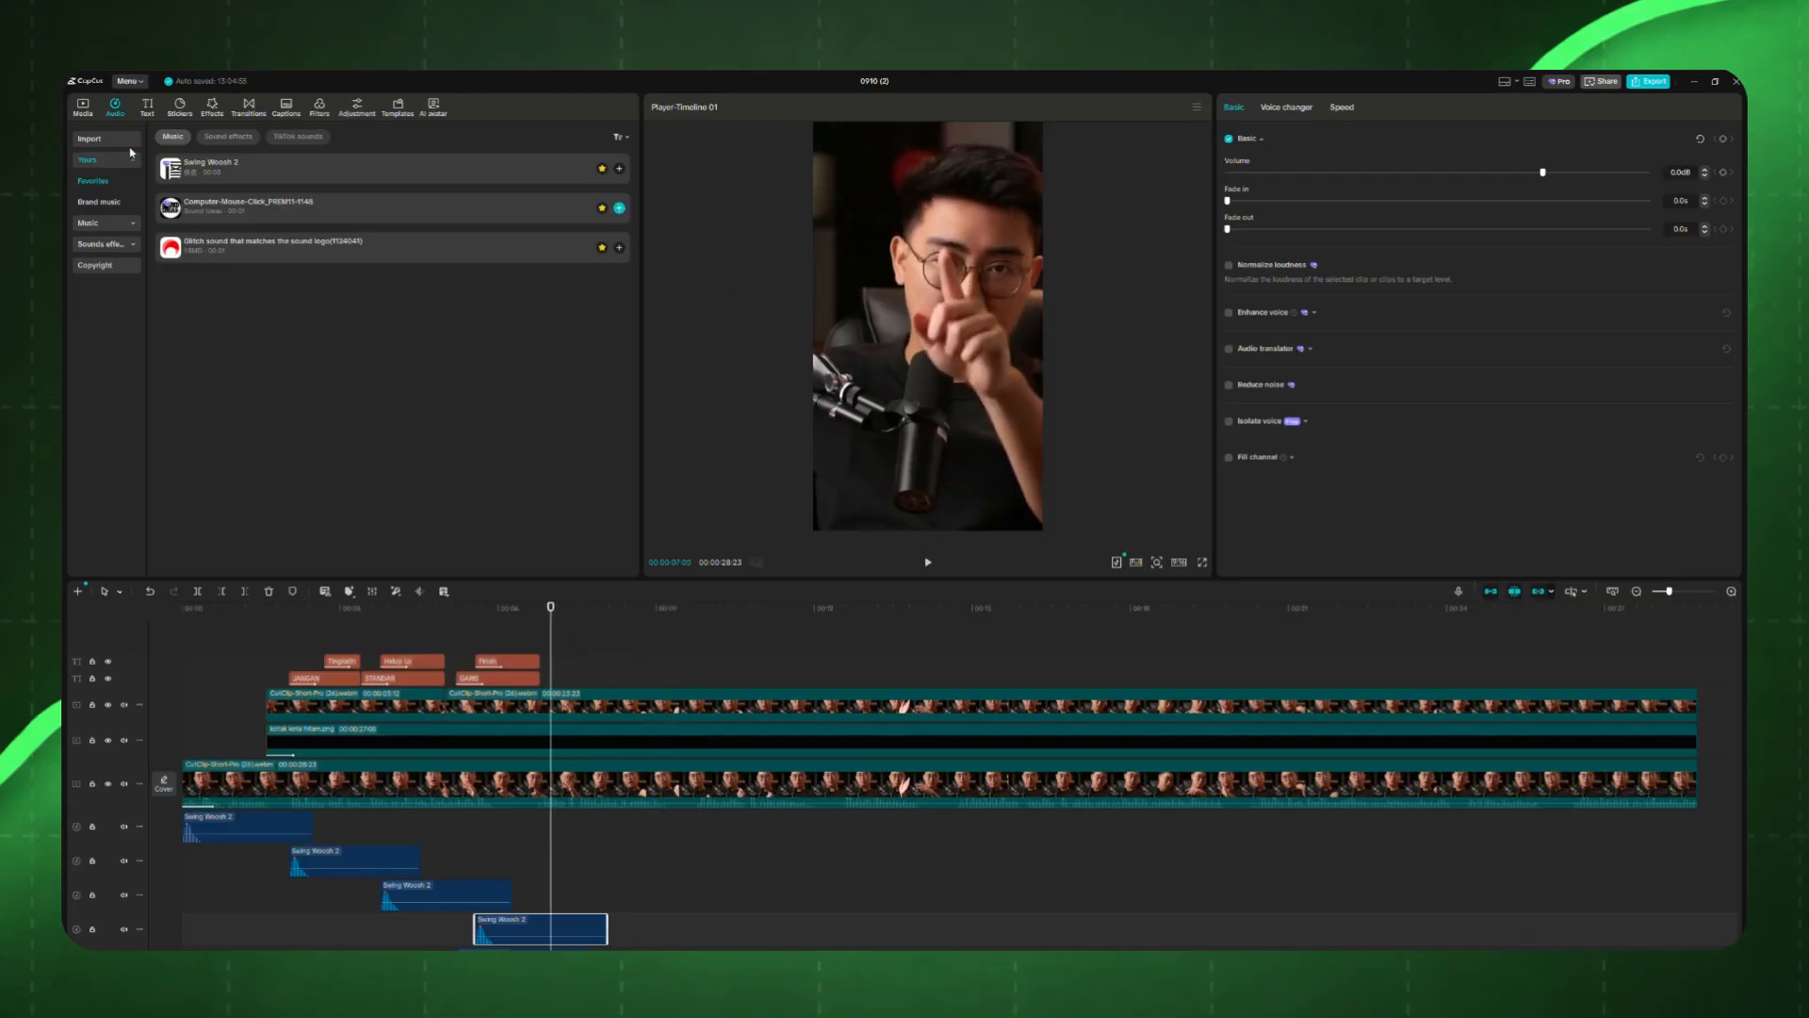
left_click(82, 107)
left_click_drag(554, 200, 550, 677)
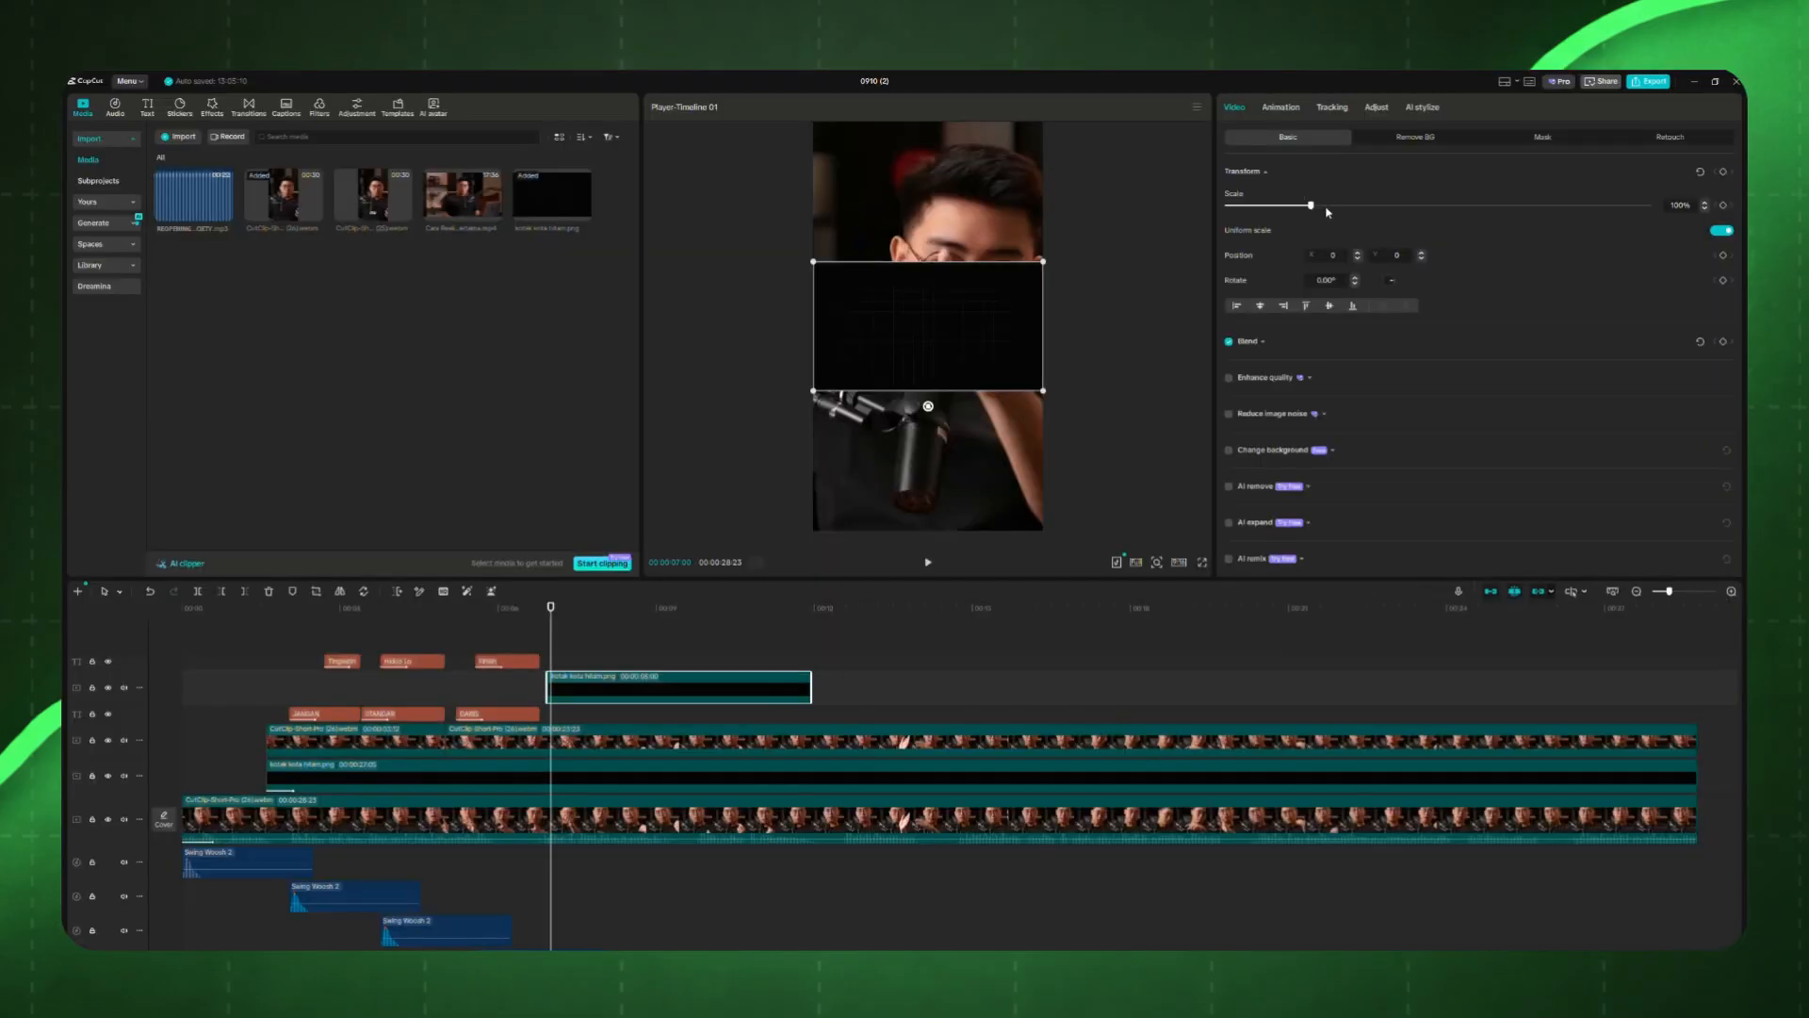
left_click_drag(1326, 211, 1498, 221)
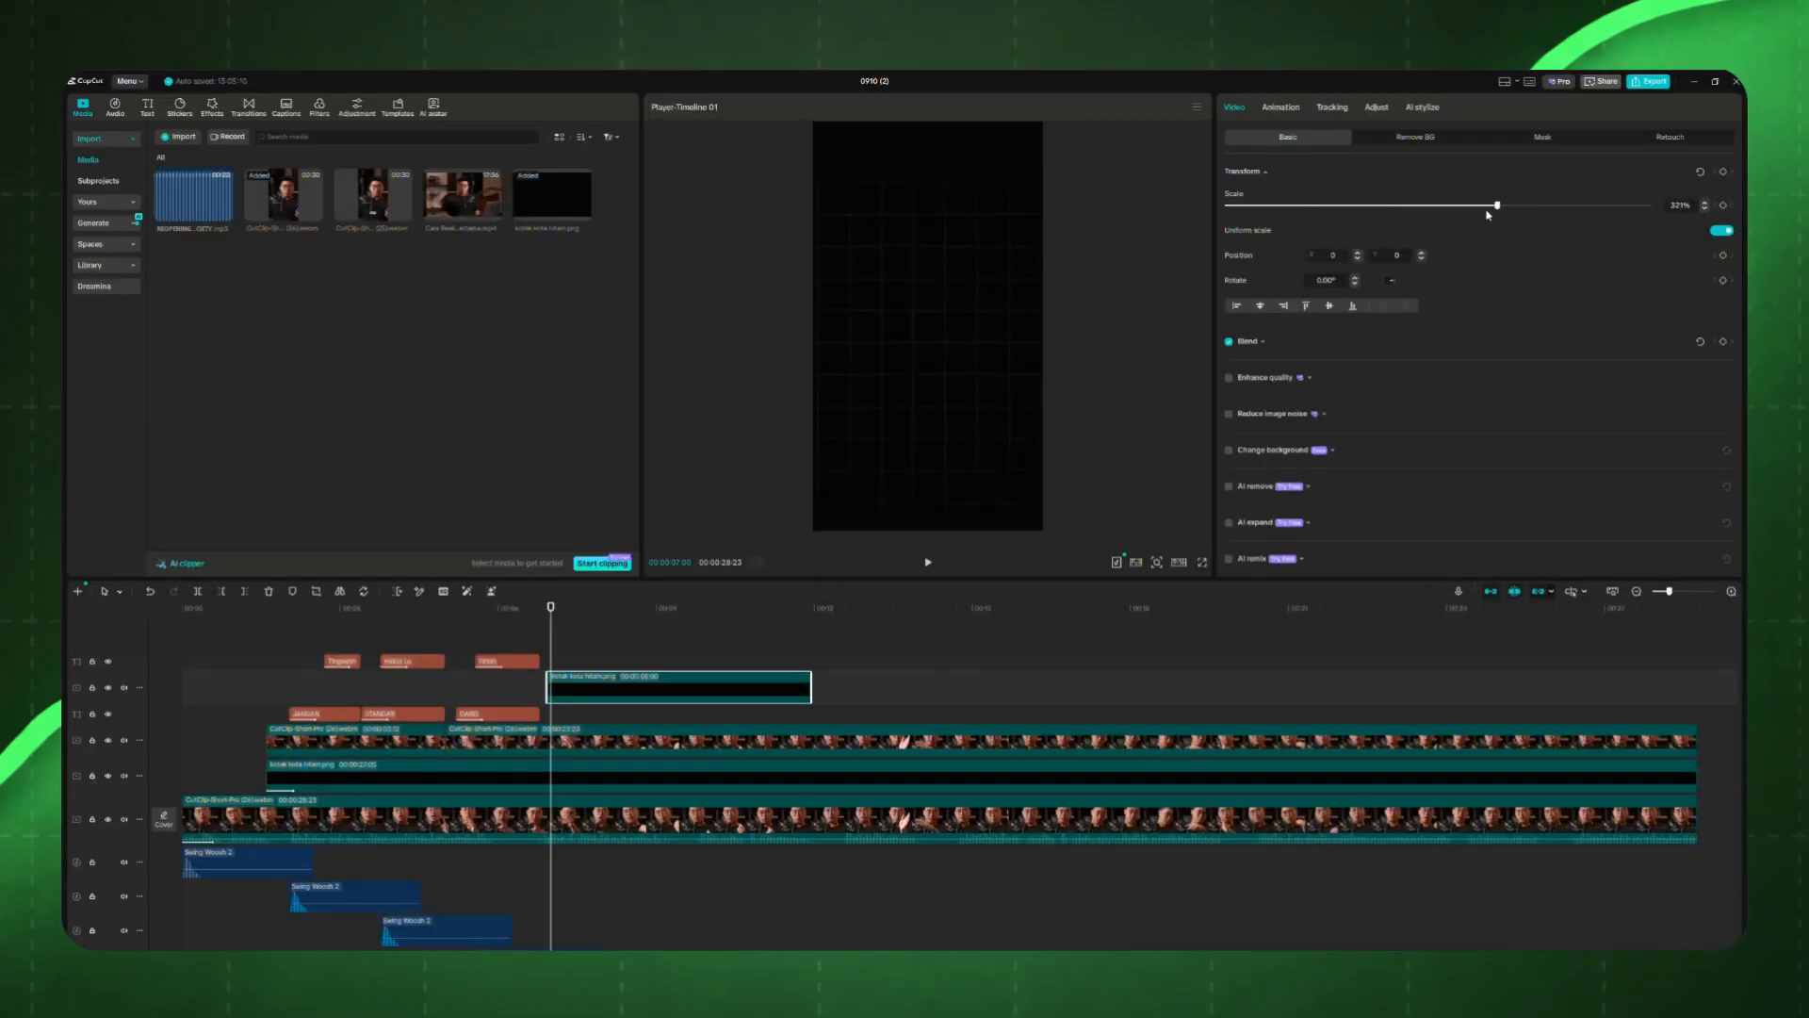
Step: Apply a Fade In animation to the new black grid clip, shorten its duration, and play the transition
left_click(1281, 109)
left_click(1501, 229)
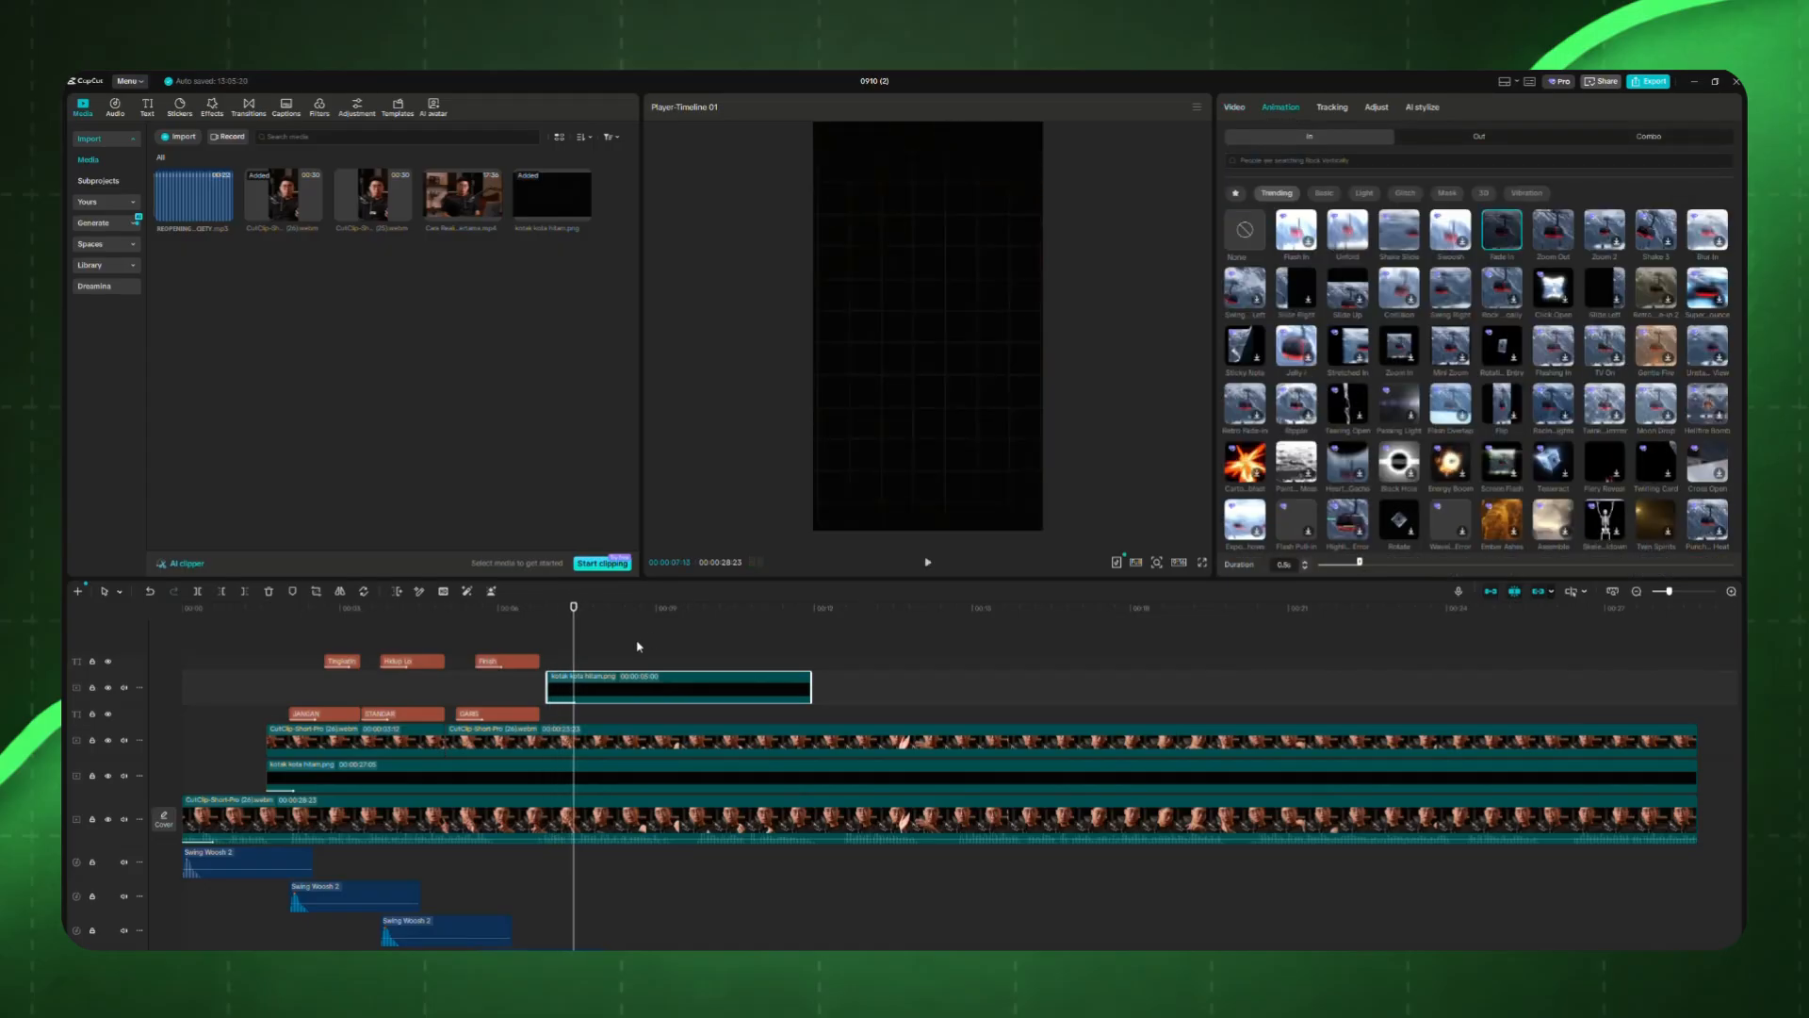
left_click_drag(1360, 562, 1330, 567)
left_click(526, 629)
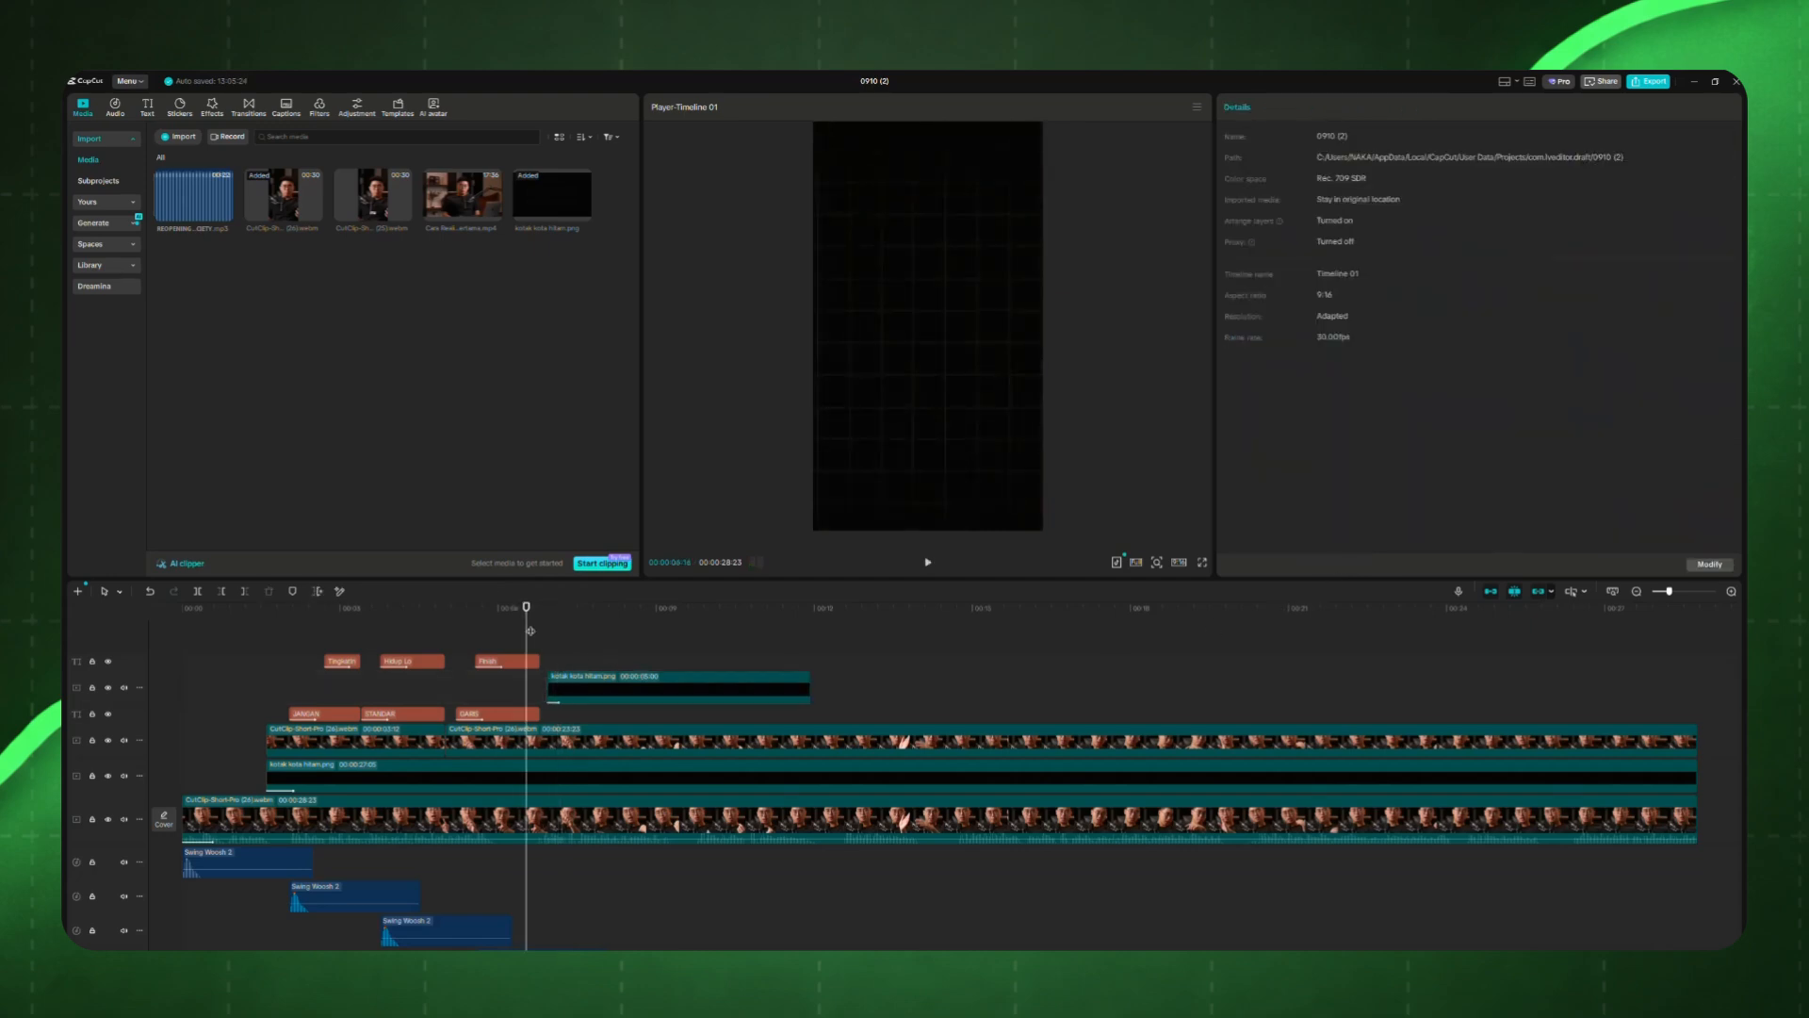
key("space")
key("space")
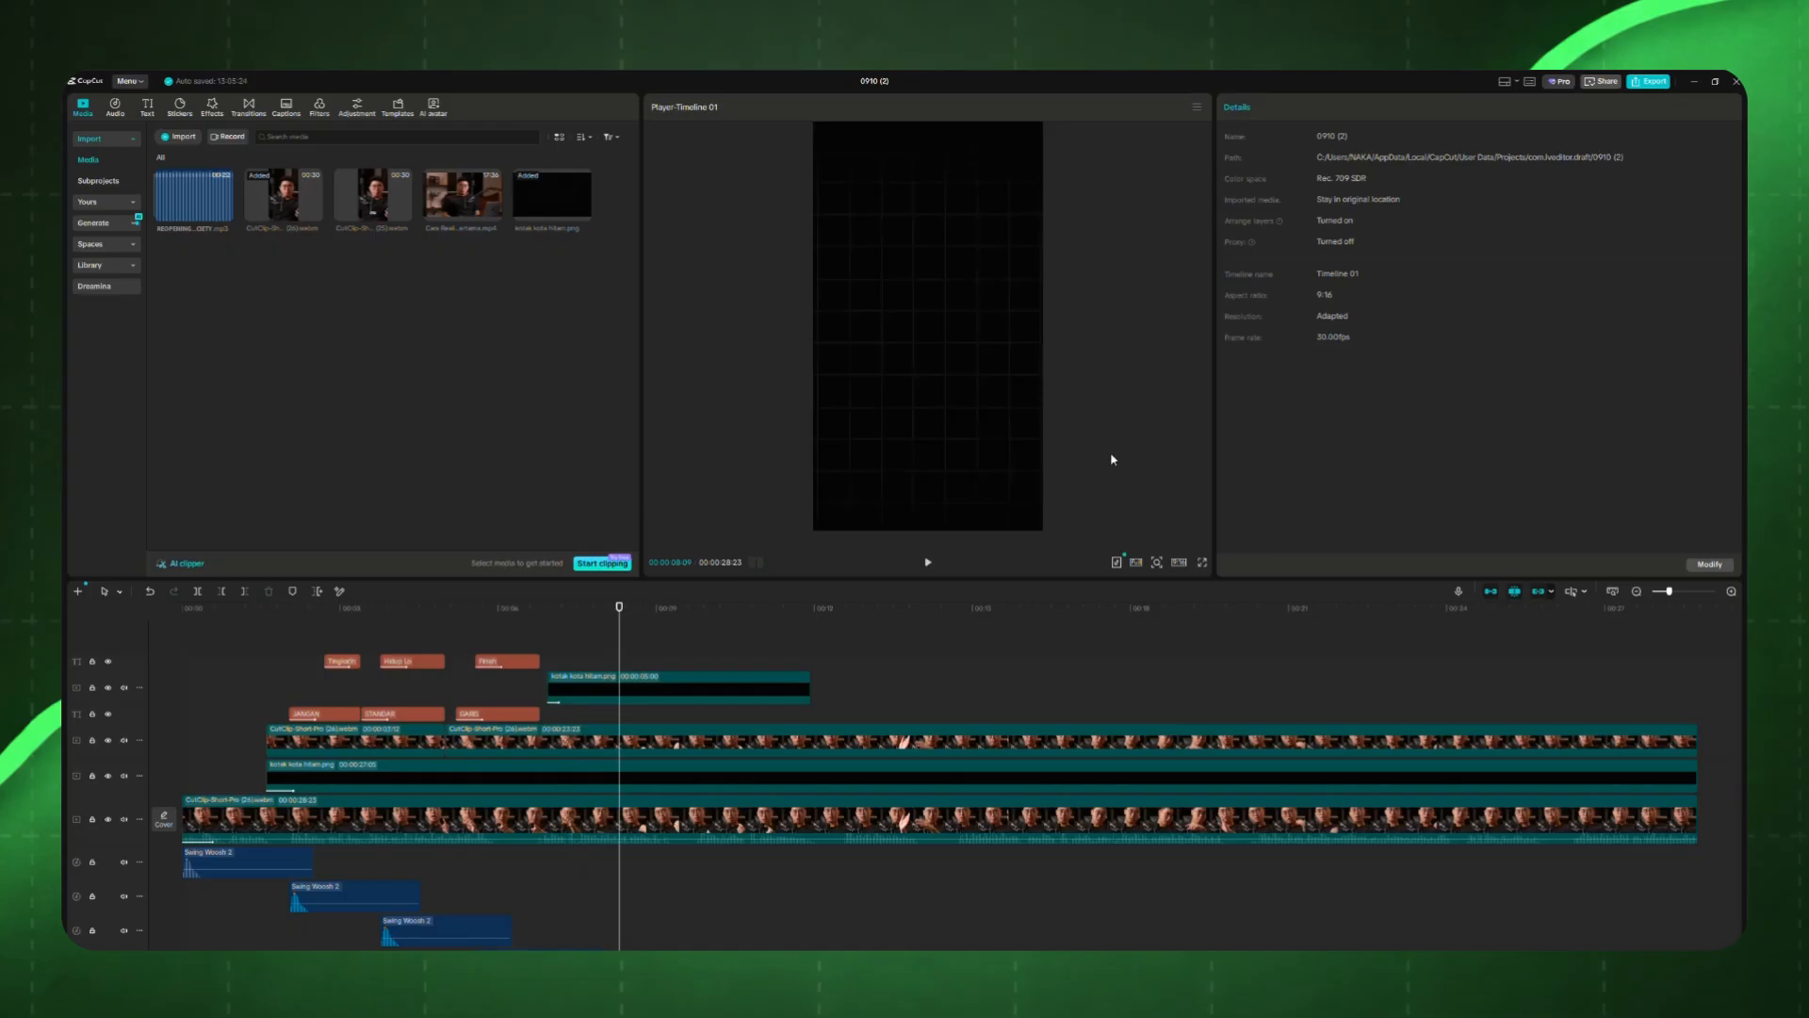
Step: Play the sequence from the beginning through to the black grid clip to review the edit
left_click_drag(571, 625, 60, 662)
key("space")
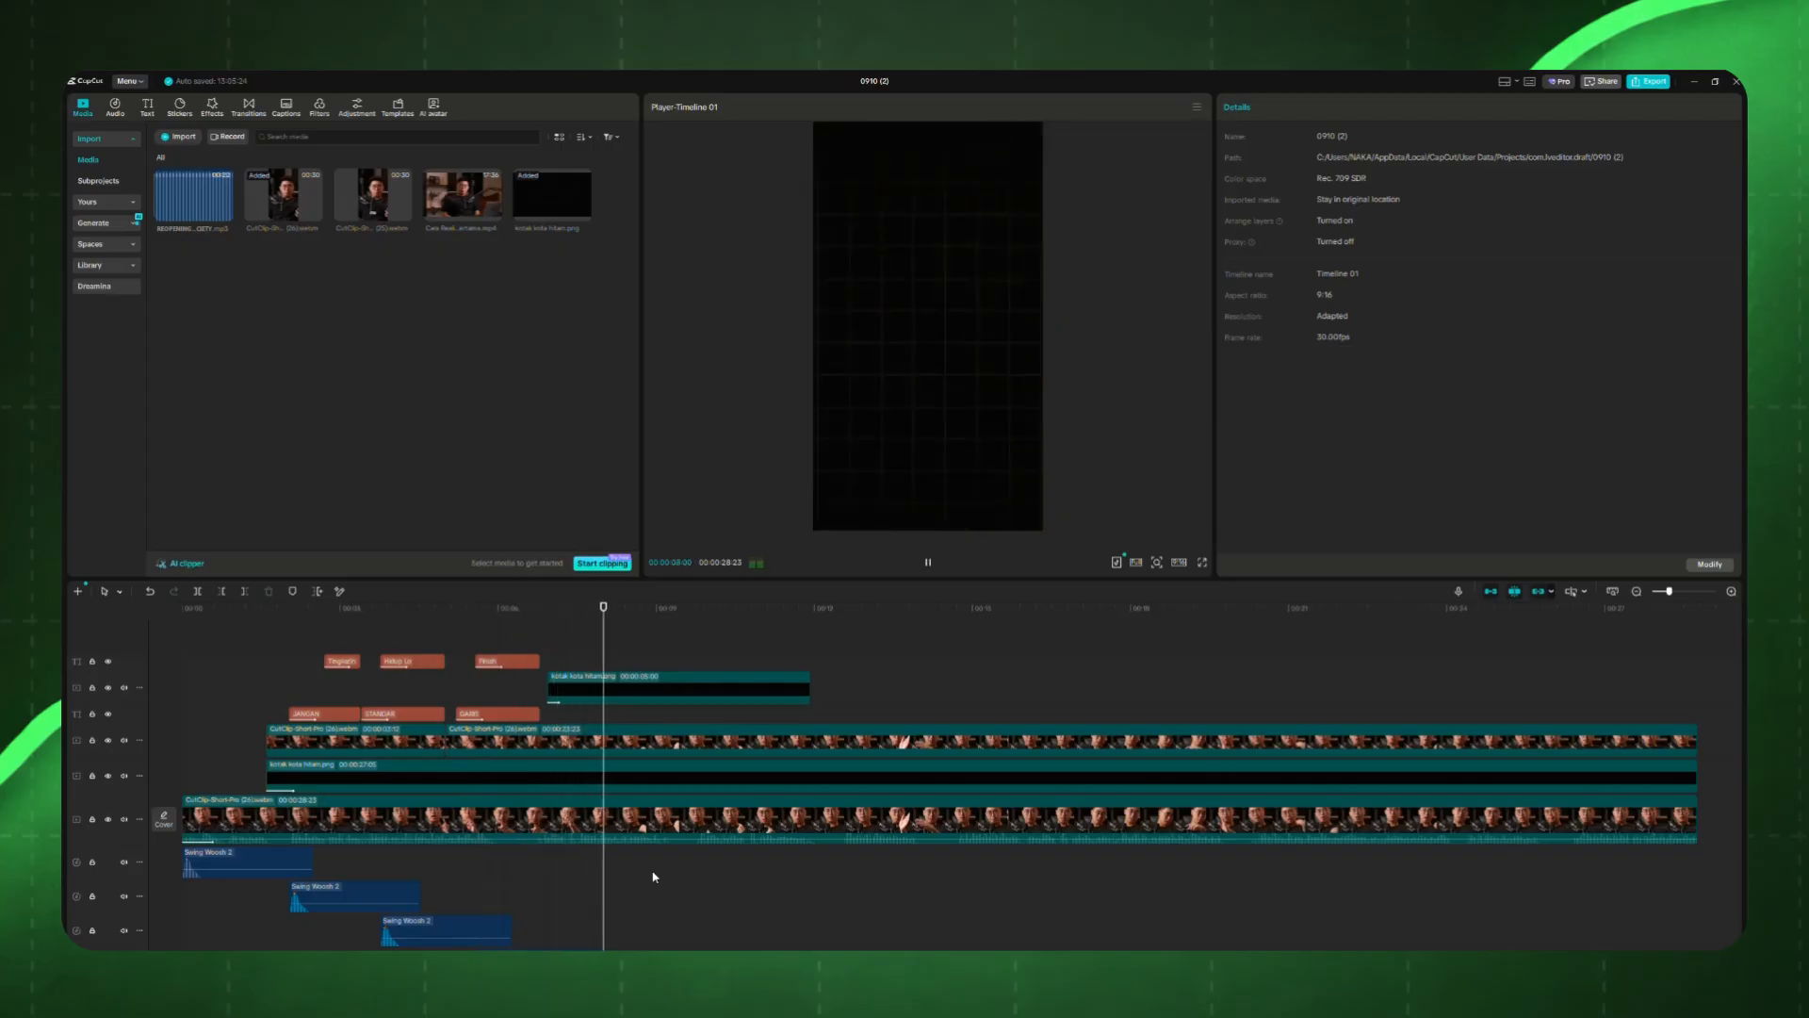
key("space")
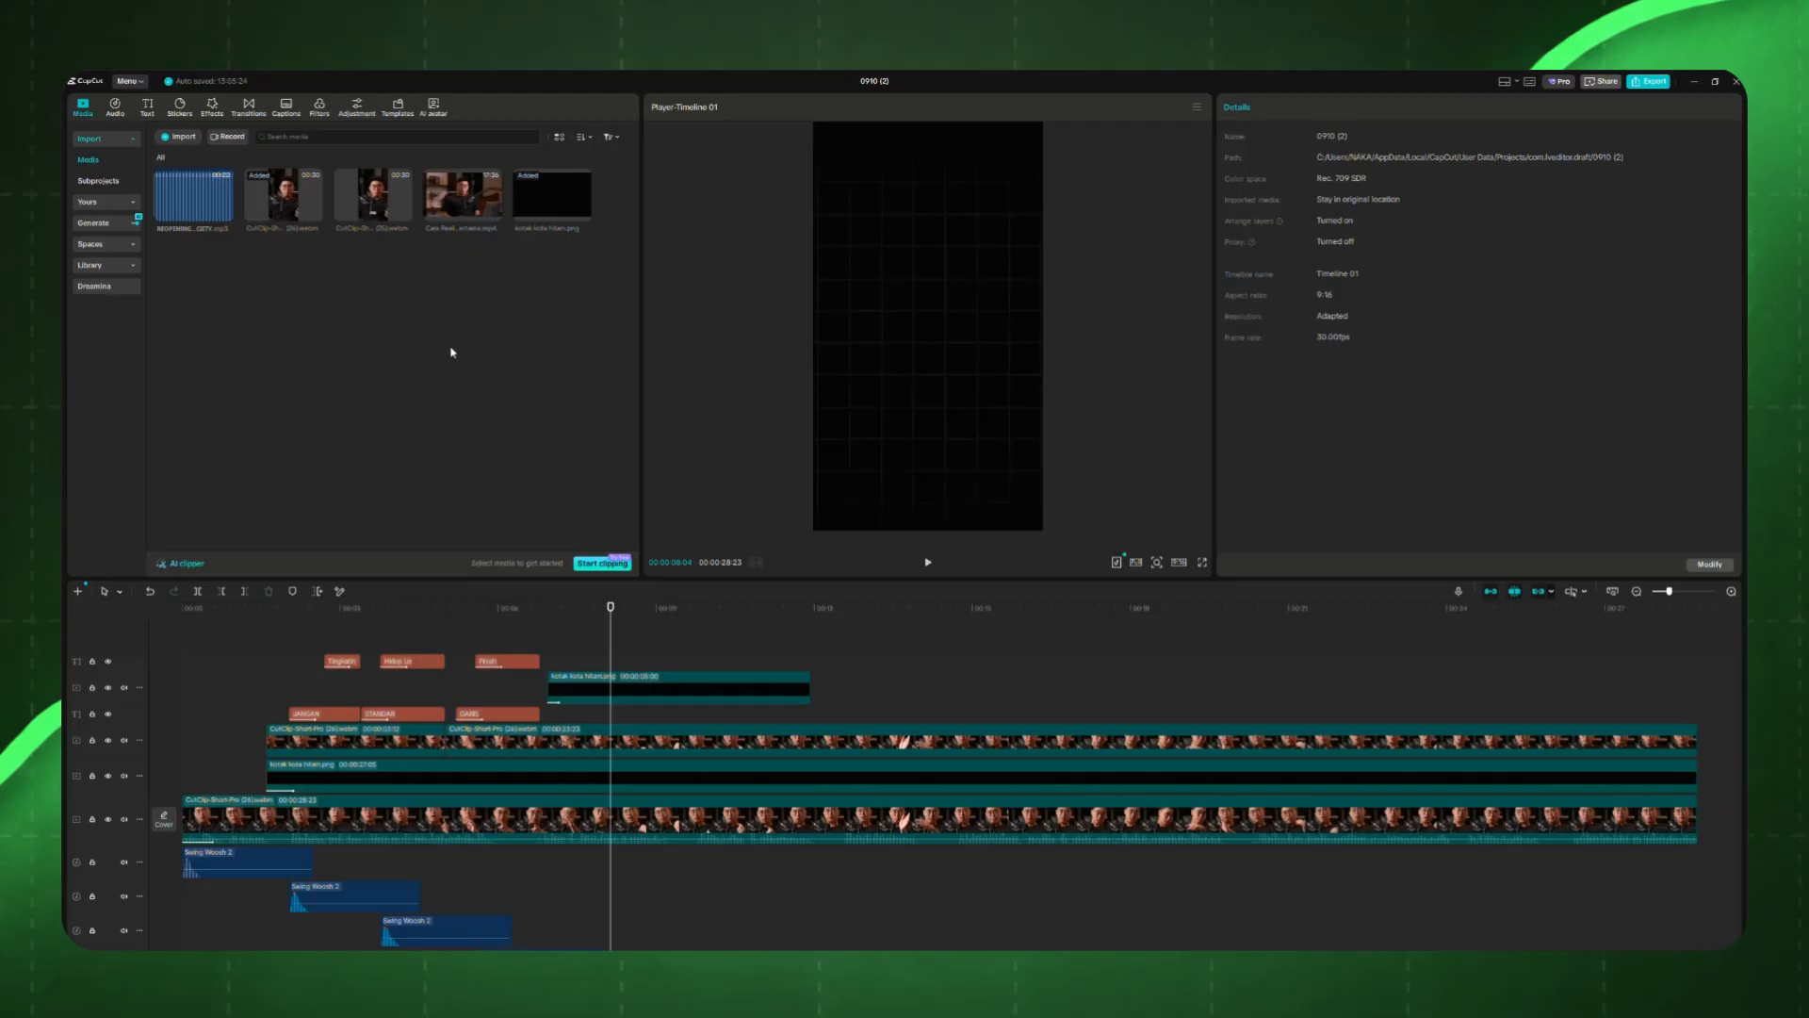
left_click_drag(493, 627, 595, 627)
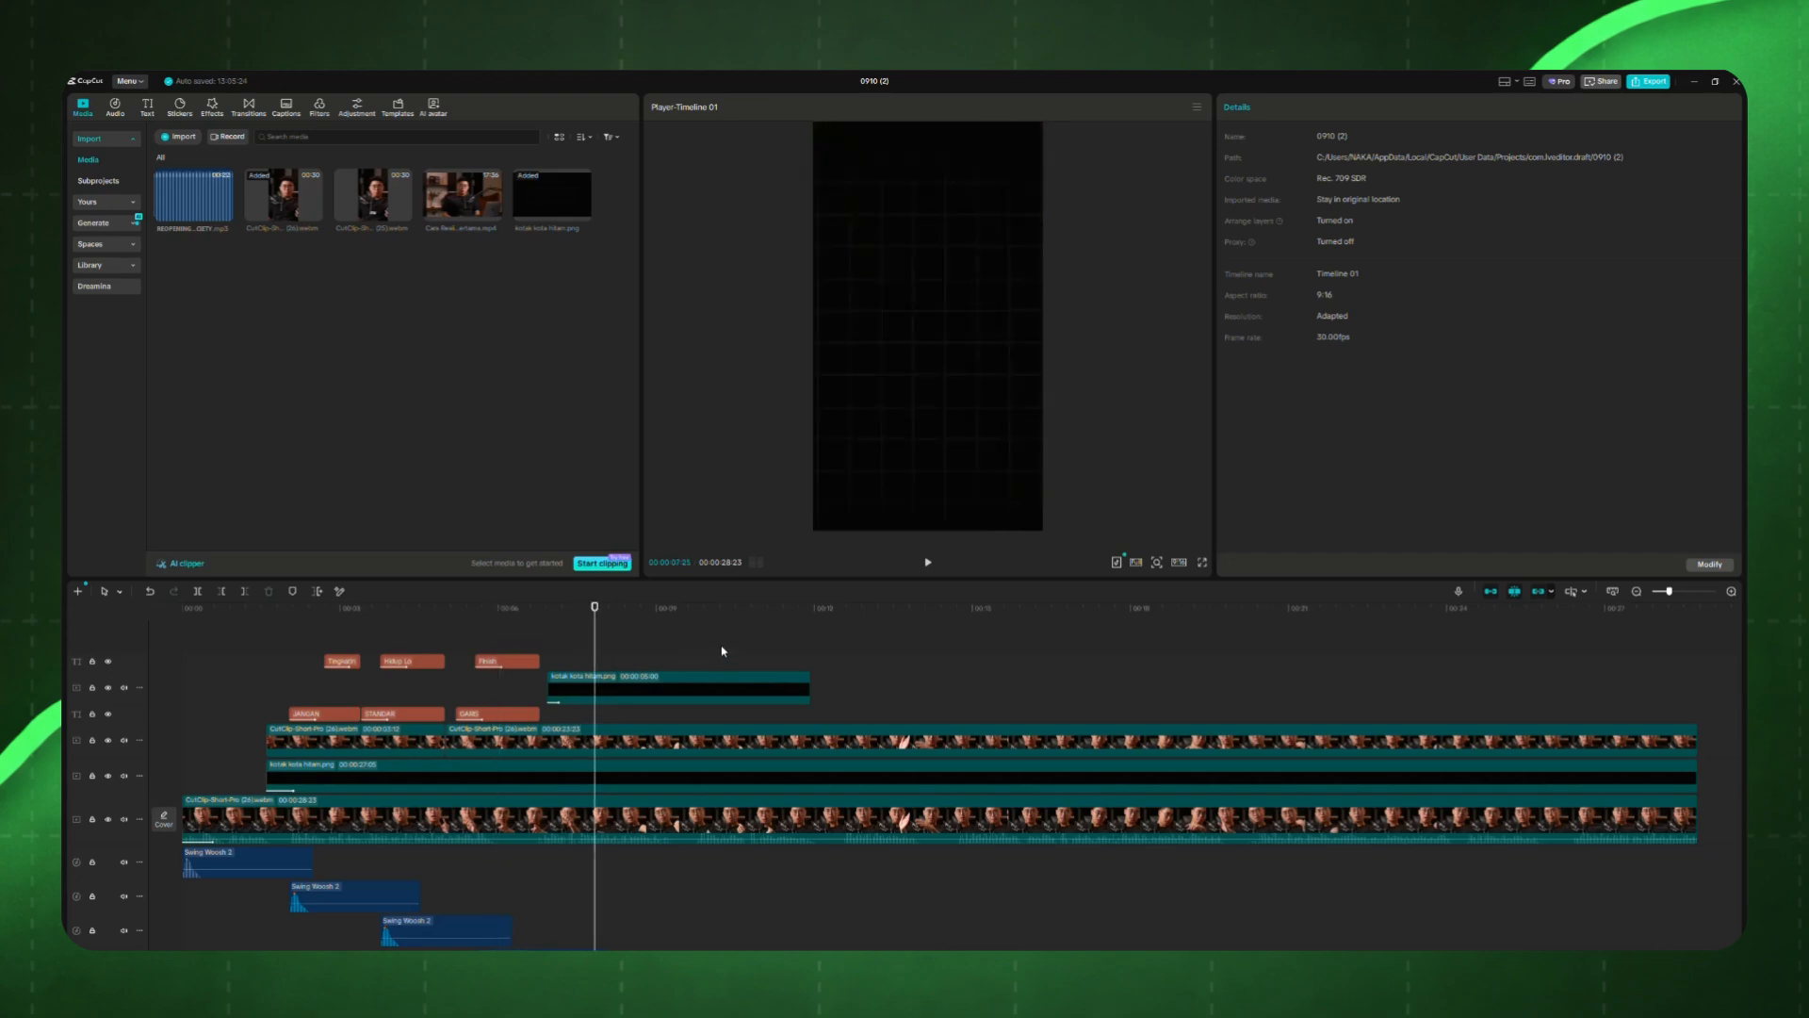